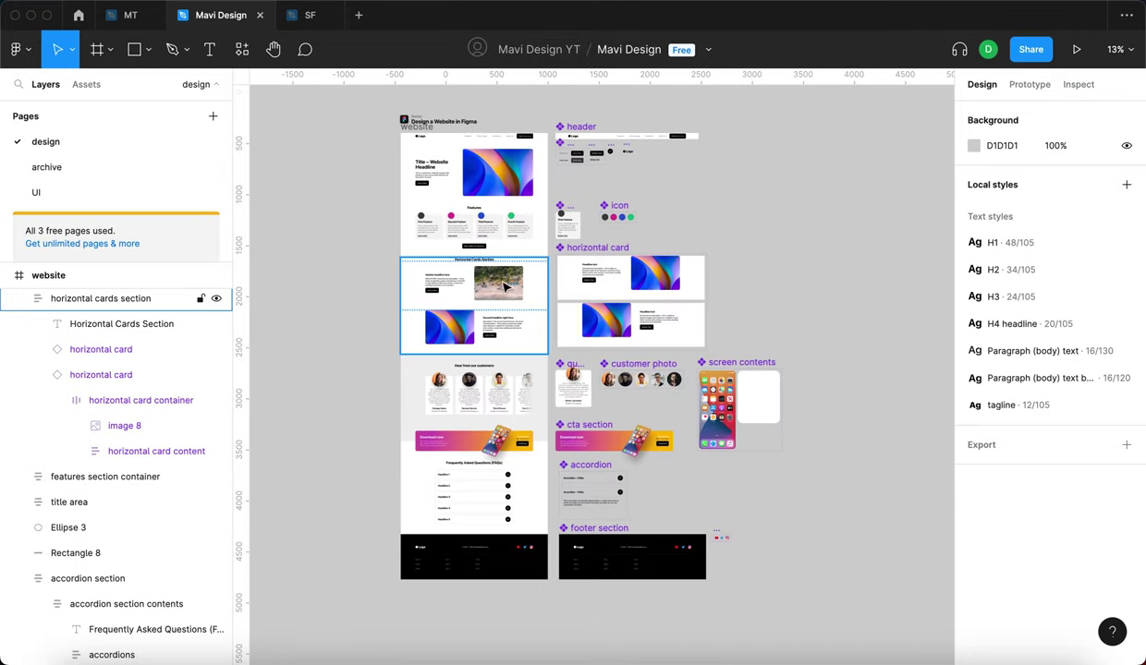
# - Extend the website frame downward to a height of about 5033, leaving blank space below the footer
pyautogui.click(341, 465)
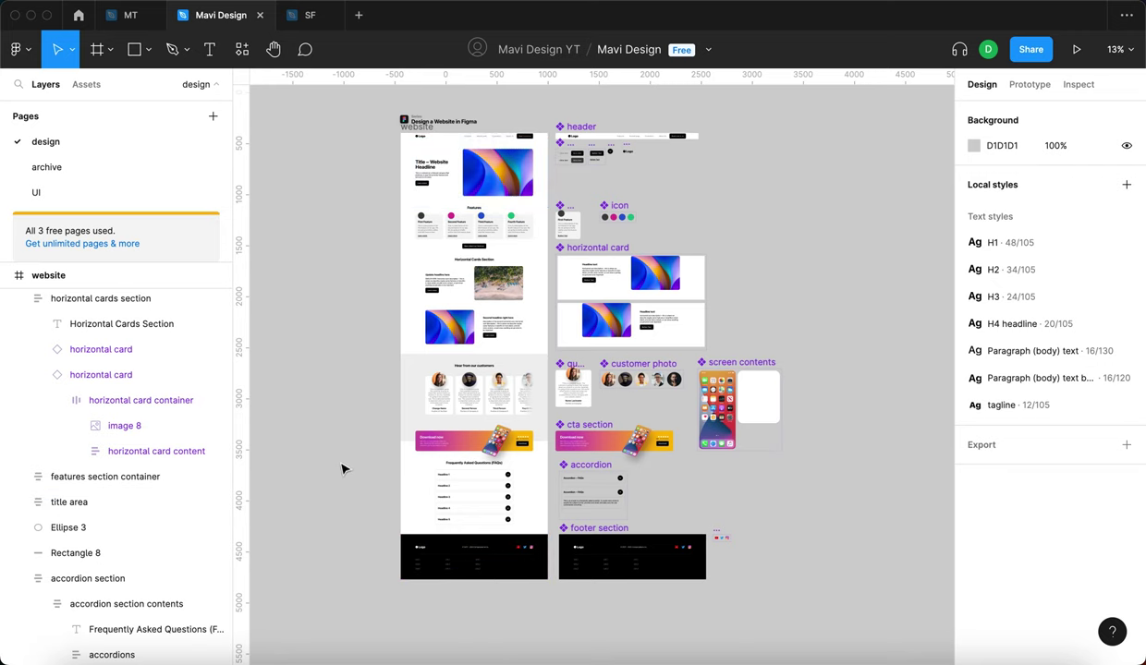
pyautogui.click(449, 319)
pyautogui.click(406, 127)
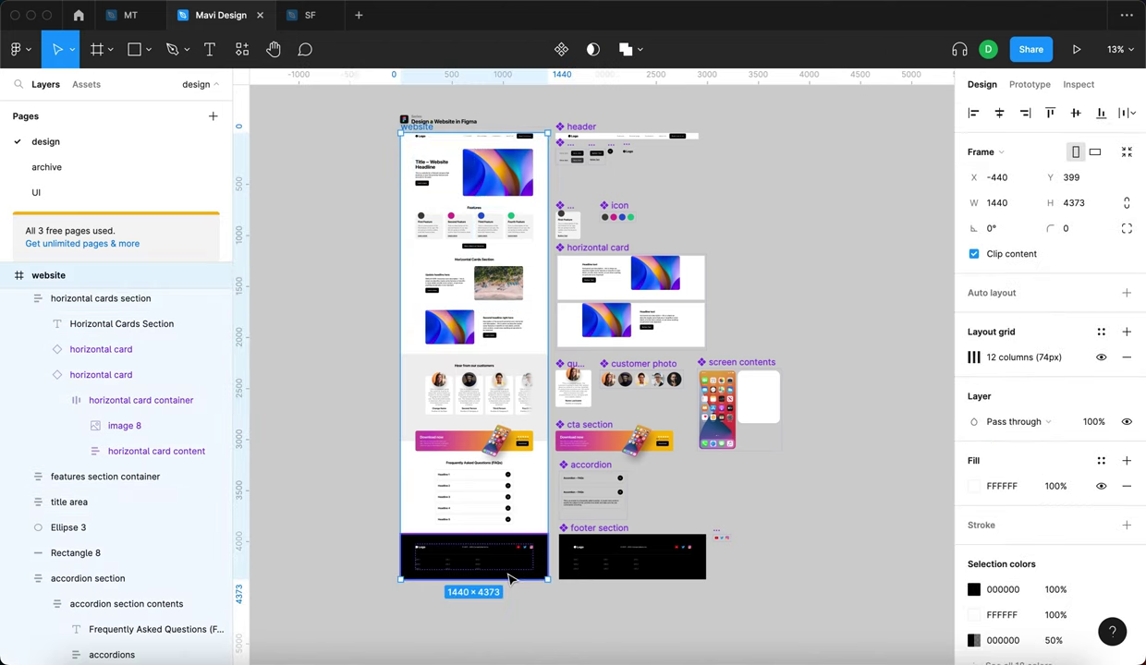
pyautogui.moveTo(508, 579); pyautogui.dragTo(514, 647)
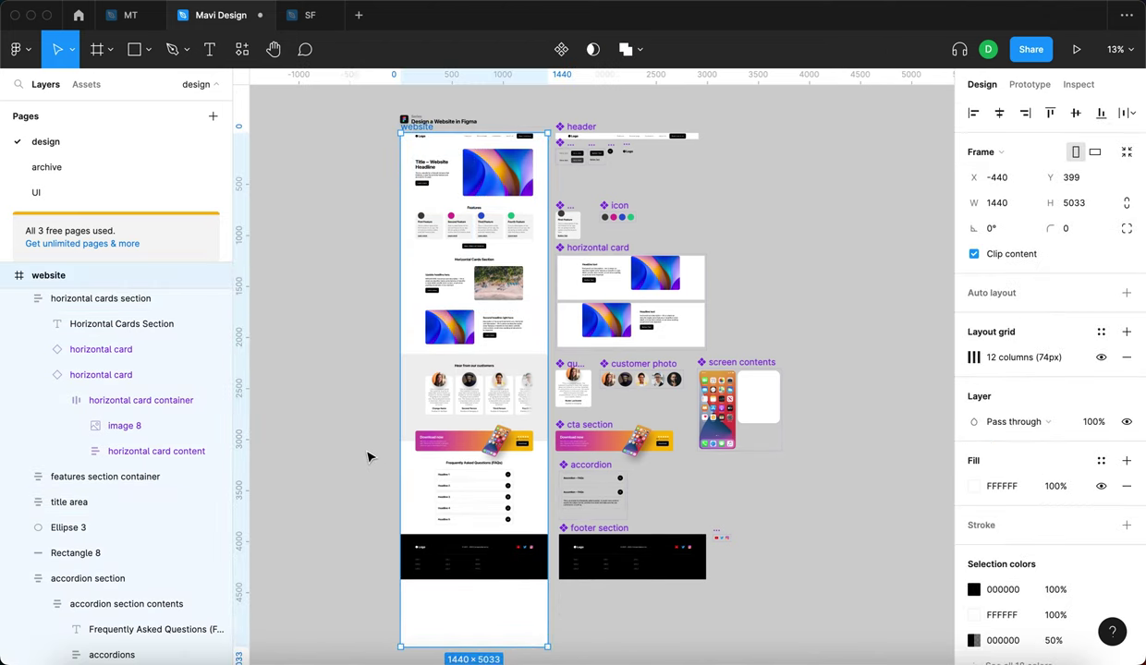
pyautogui.click(368, 457)
# - Look over the website frame's horizontal cards and customer quotes sections
pyautogui.scroll(-2, 368, 457)
pyautogui.click(439, 471)
pyautogui.click(475, 299)
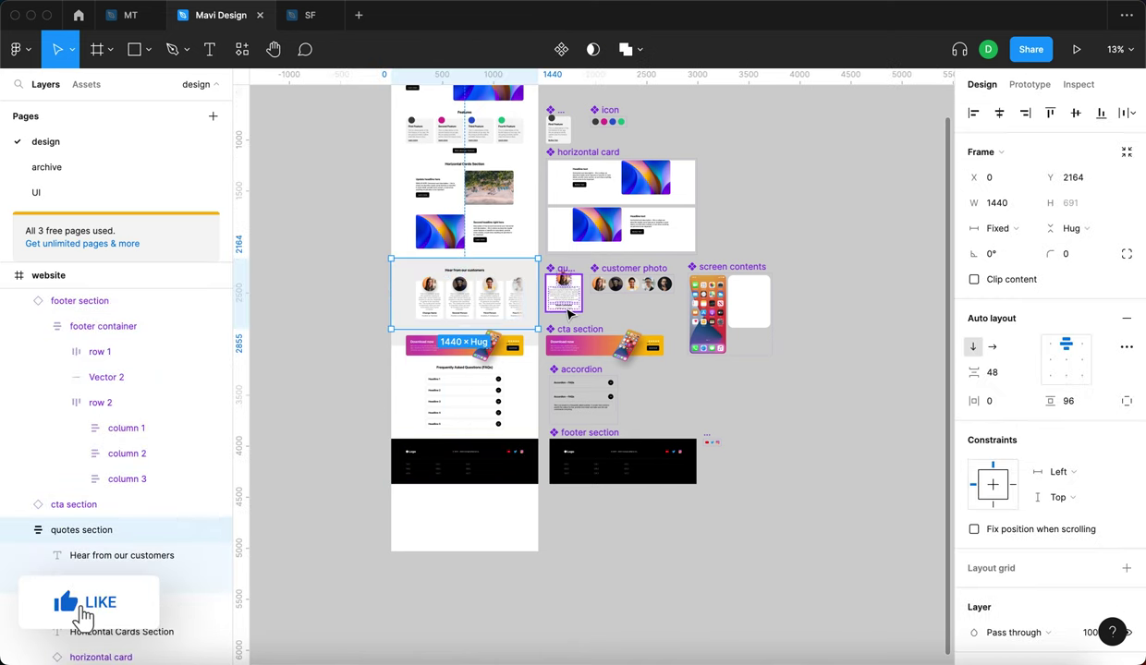
pyautogui.scroll(3, 491, 377)
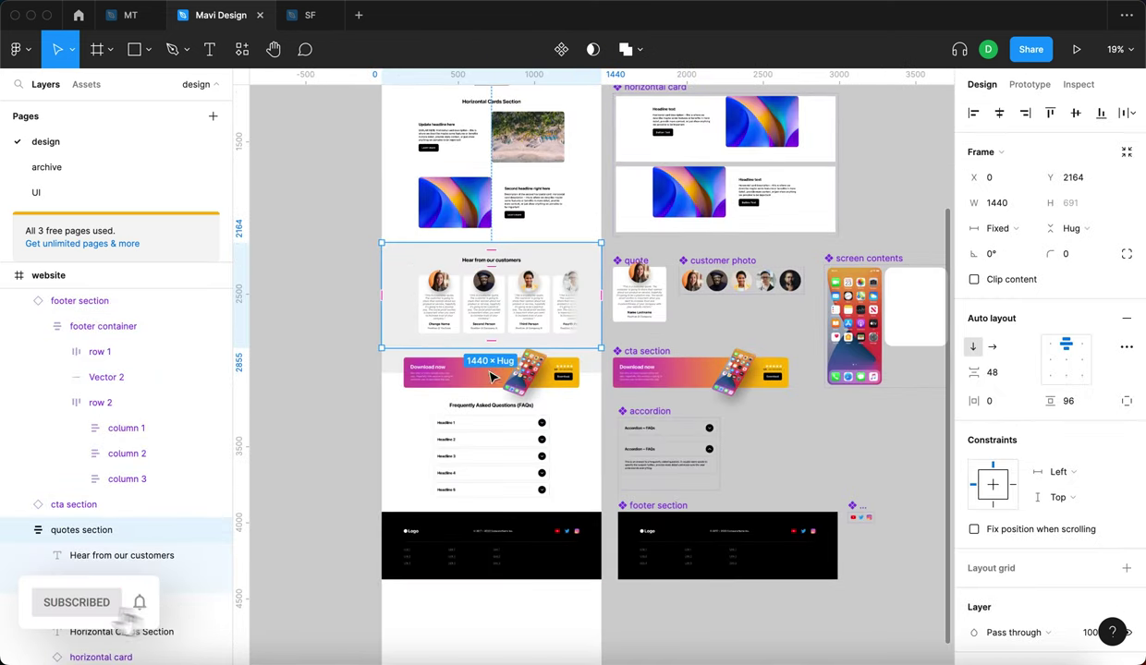
pyautogui.scroll(2, 439, 249)
pyautogui.click(461, 250)
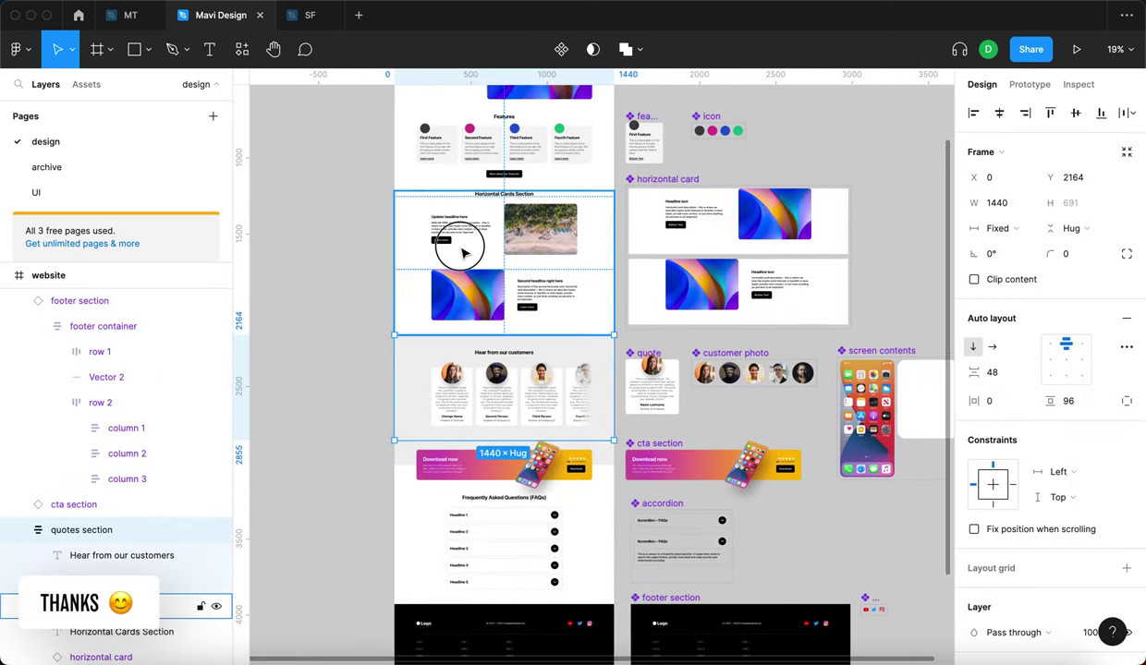
pyautogui.press('Escape')
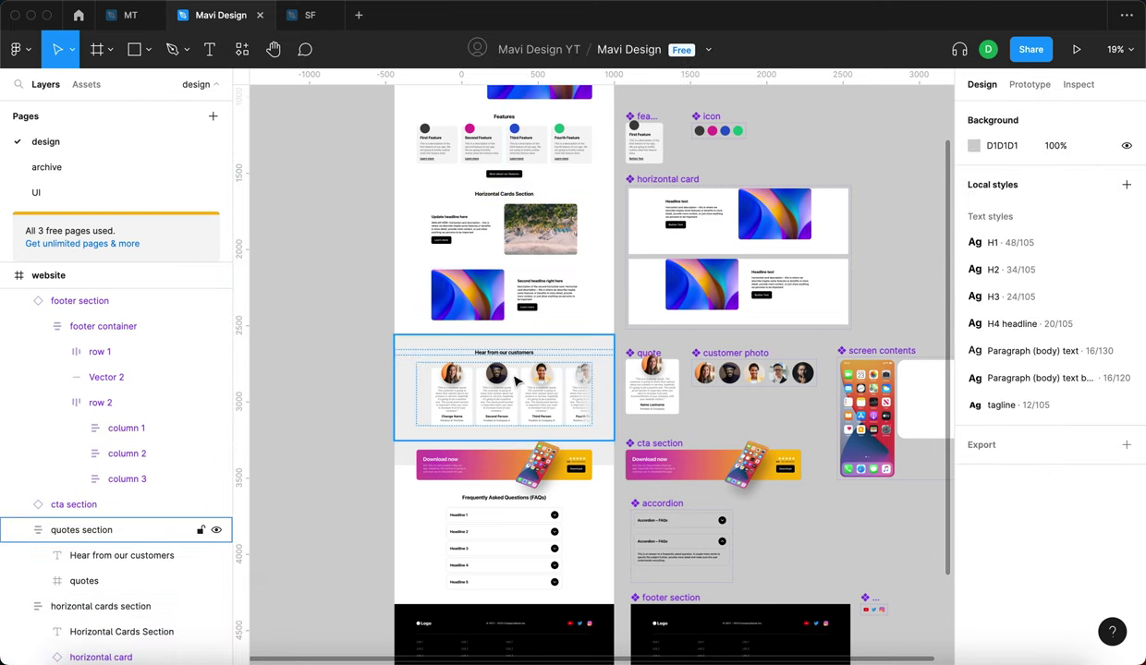
pyautogui.scroll(-5, 321, 370)
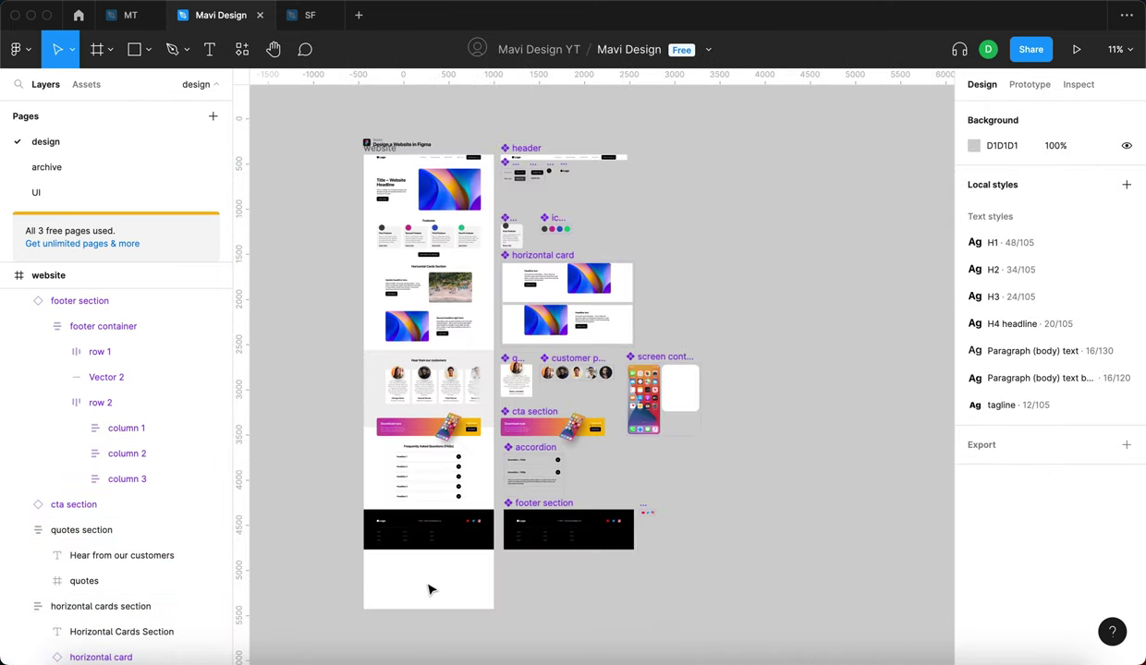
# - Duplicate the quotes section and place the copy outside the website frame, beside it
pyautogui.click(407, 392)
pyautogui.press('super+d')
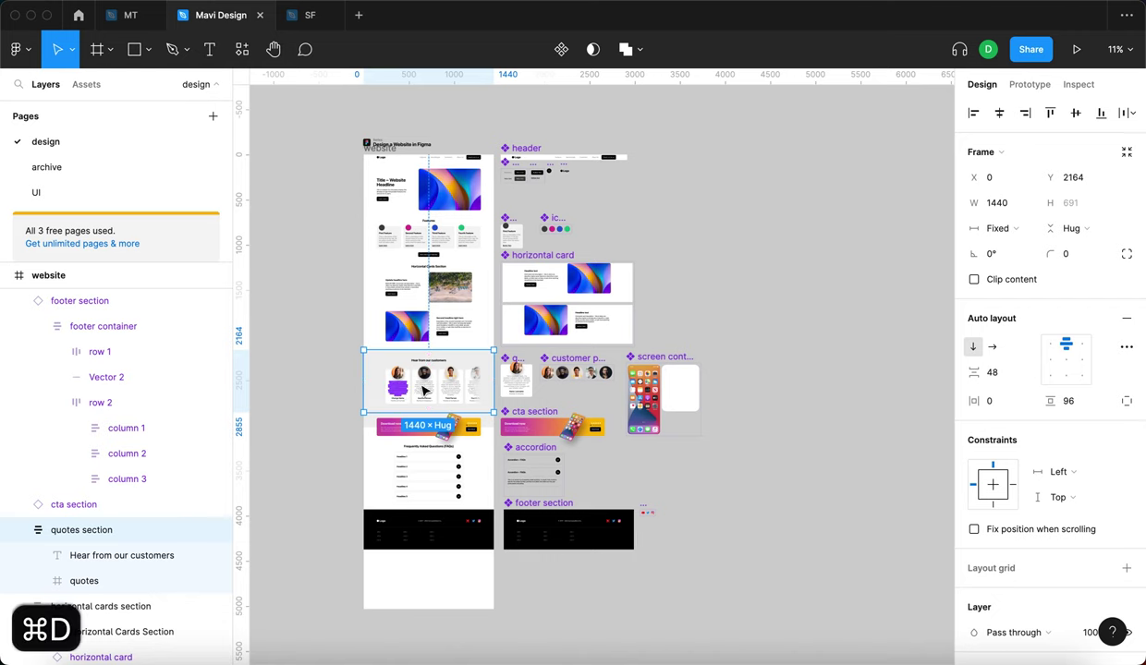
pyautogui.moveTo(463, 389); pyautogui.dragTo(321, 358)
pyautogui.click(559, 575)
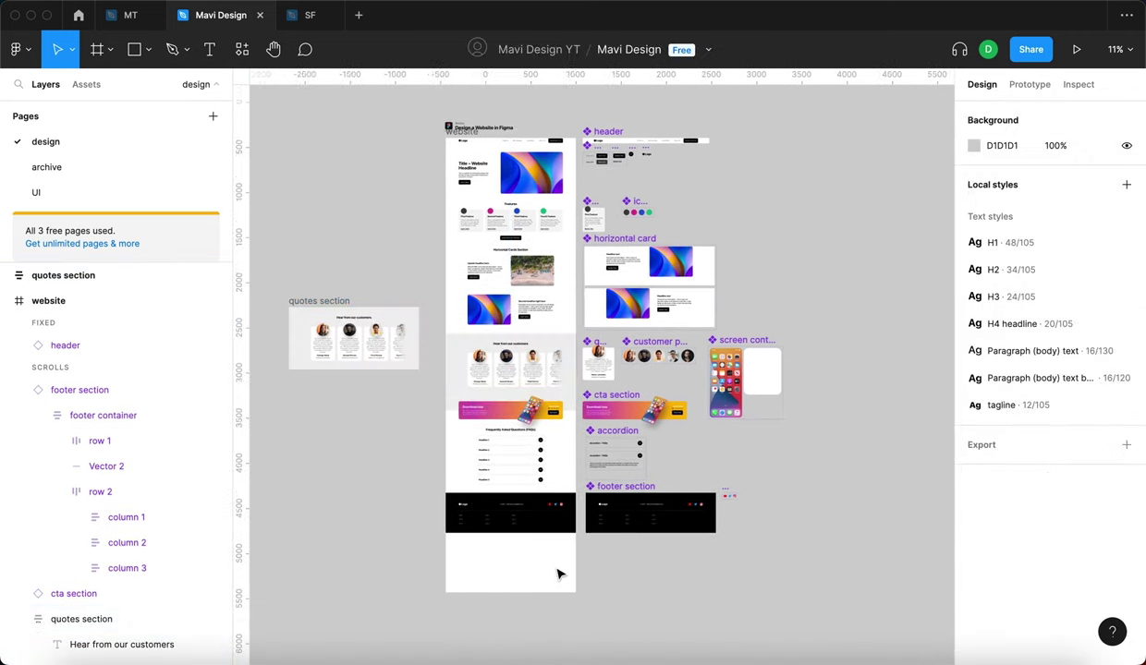
# - Shift the quotes, cta, FAQ and footer sections down and try to fit the duplicated quotes section into the gap
pyautogui.moveTo(567, 570); pyautogui.dragTo(487, 406)
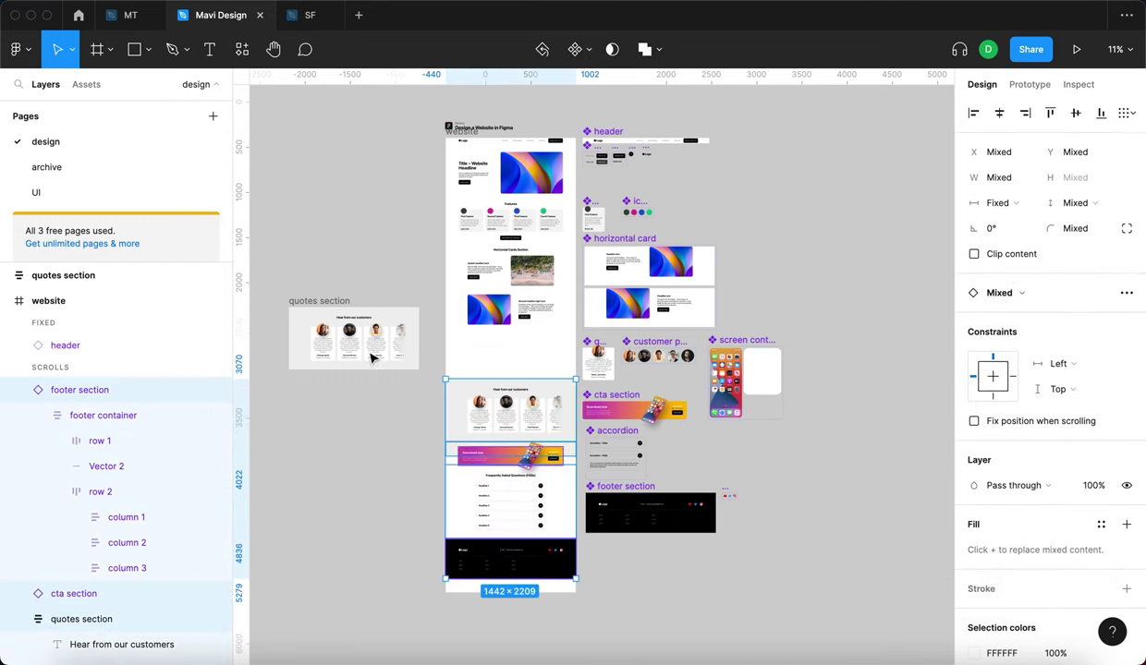
pyautogui.moveTo(329, 306); pyautogui.dragTo(486, 338)
pyautogui.scroll(5, 493, 370)
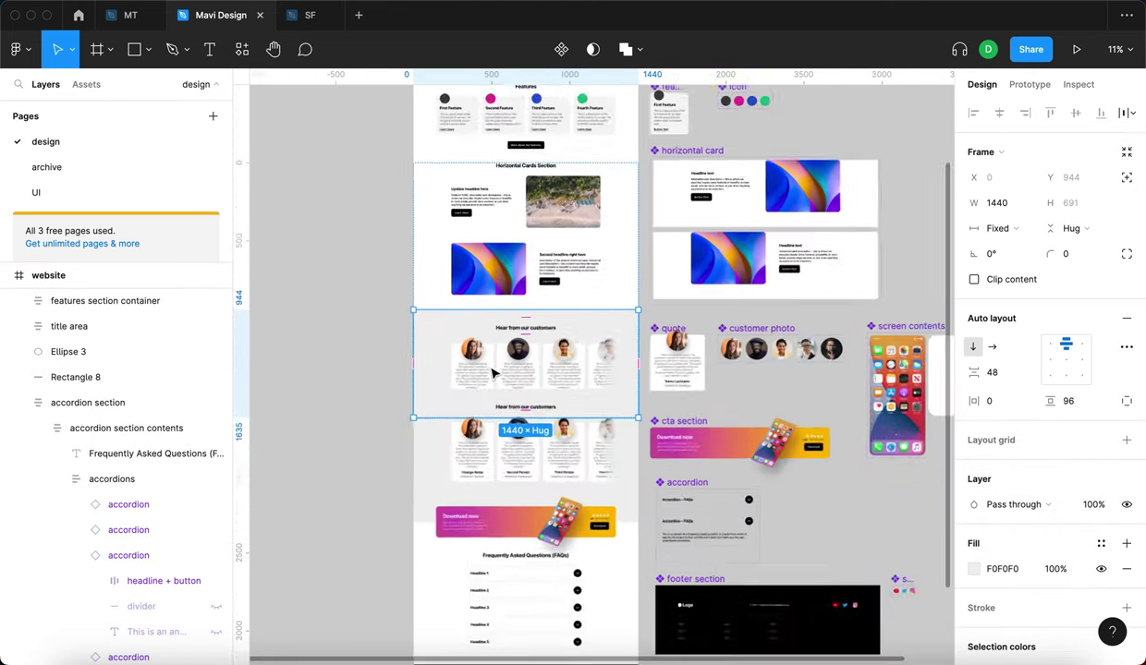
pyautogui.press('super+z')
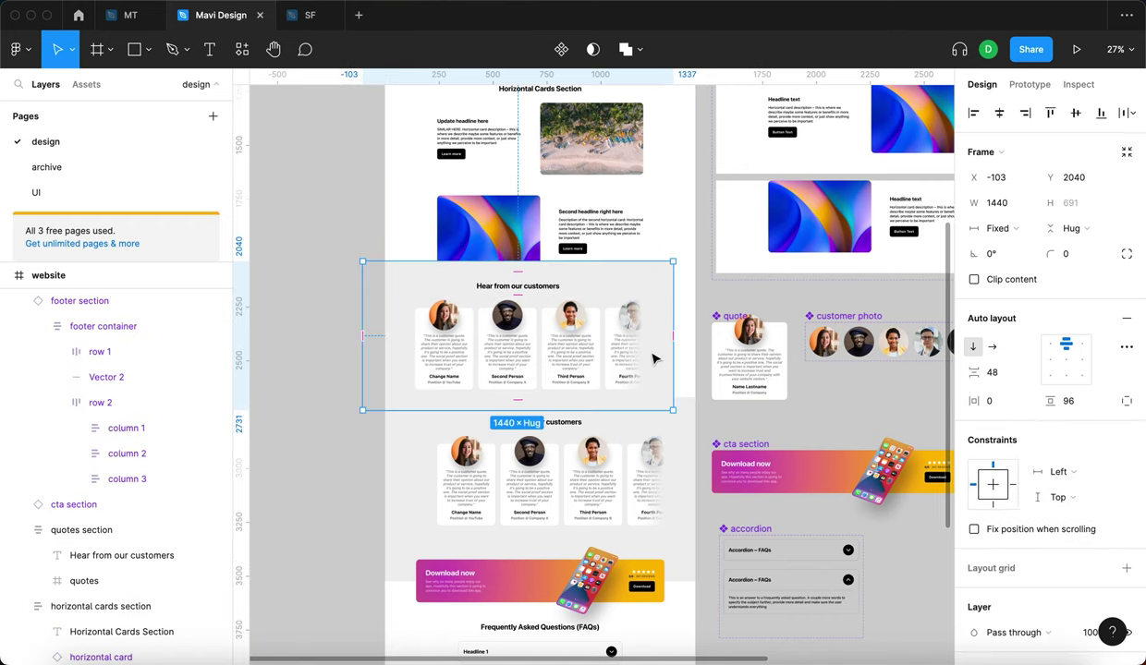
# - Delete the duplicated quotes section and move the lower sections back up under the horizontal cards
pyautogui.hotkey('alt', 'h')
pyautogui.scroll(-3, 649, 359)
pyautogui.press('BackSpace')
pyautogui.click(545, 428)
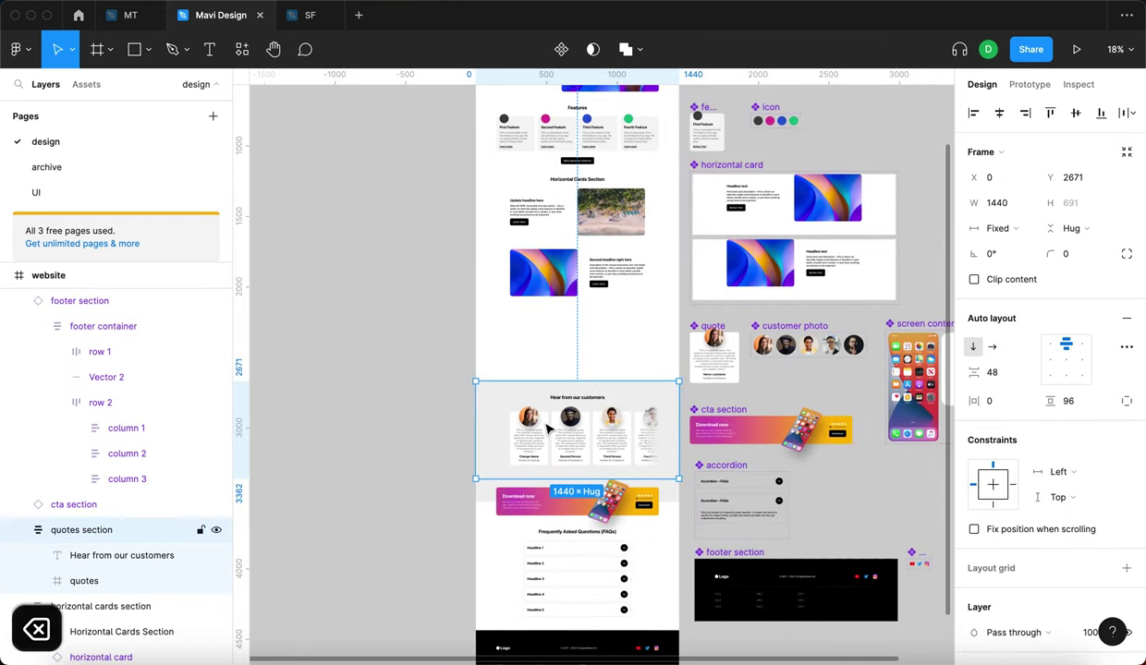
pyautogui.scroll(-3, 536, 369)
pyautogui.moveTo(527, 379); pyautogui.dragTo(589, 576)
pyautogui.click(582, 575)
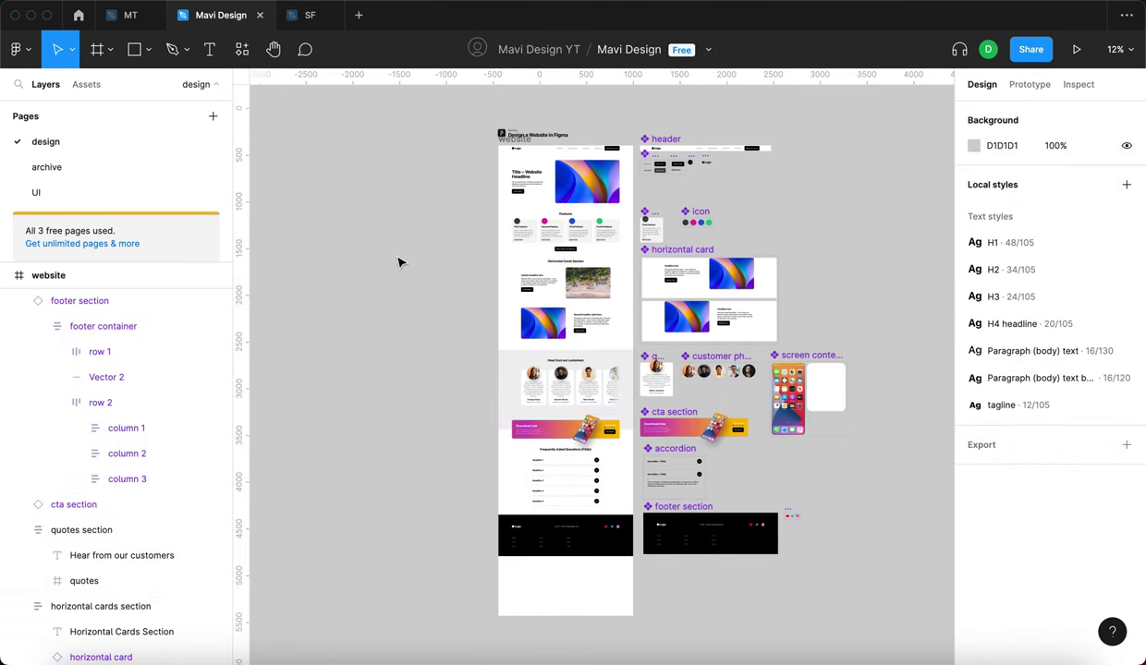
# - Examine the title and Features sections of the website alongside the feature card and icon components
pyautogui.scroll(1, 388, 269)
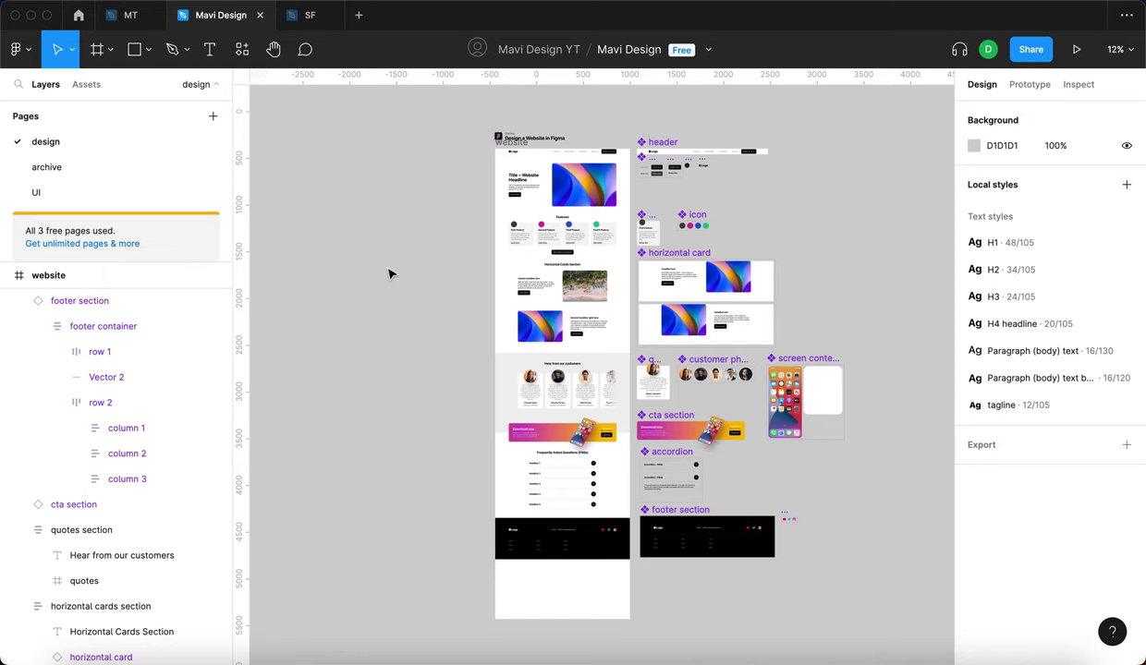
pyautogui.click(805, 241)
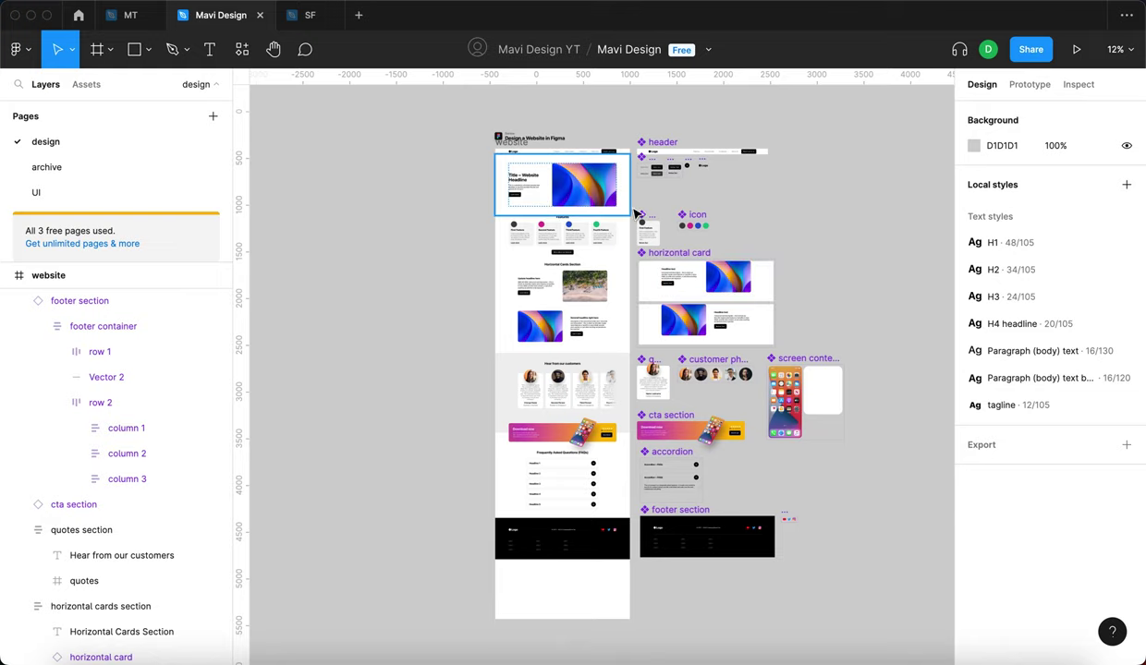
pyautogui.scroll(5, 764, 215)
pyautogui.moveTo(747, 182); pyautogui.dragTo(847, 277)
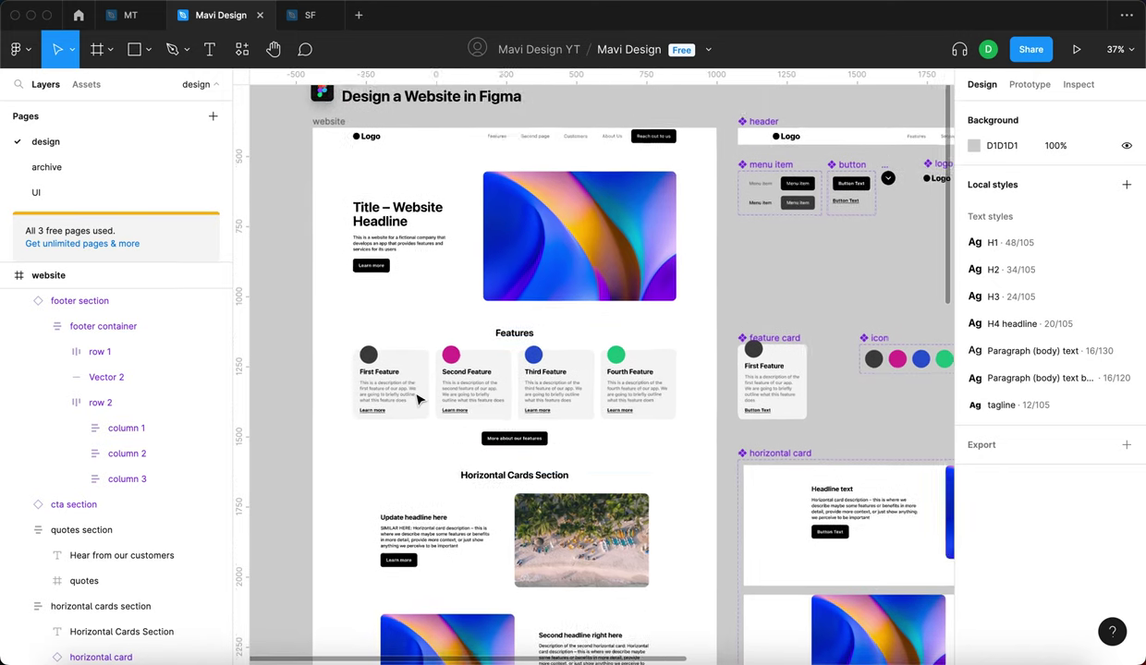
pyautogui.scroll(3, 417, 397)
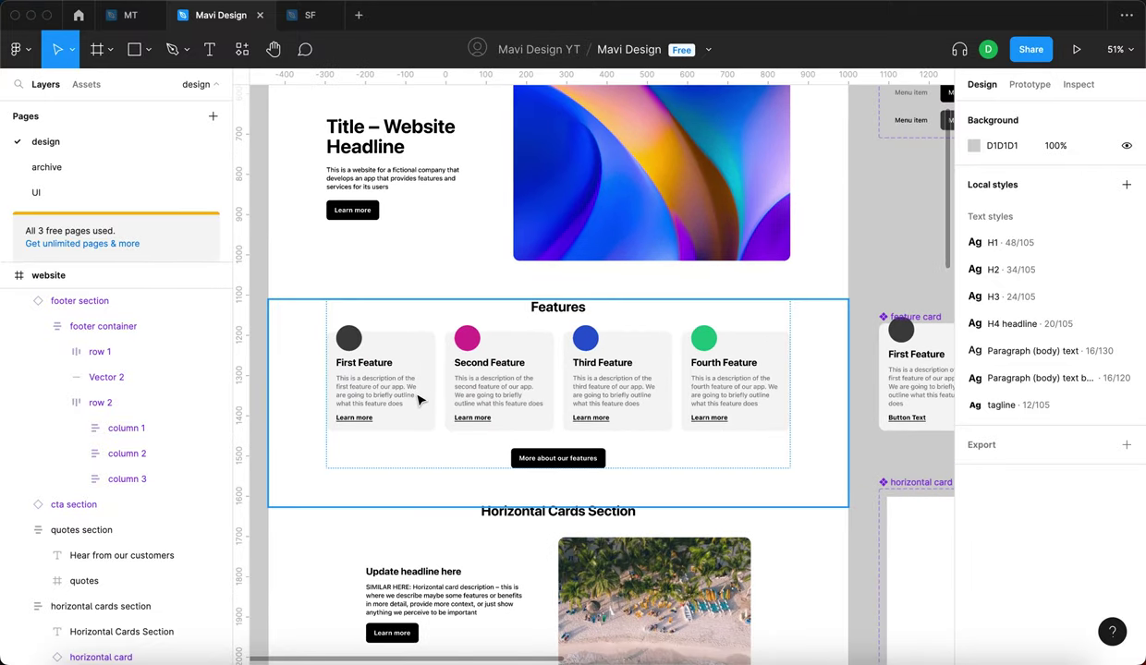
pyautogui.click(907, 275)
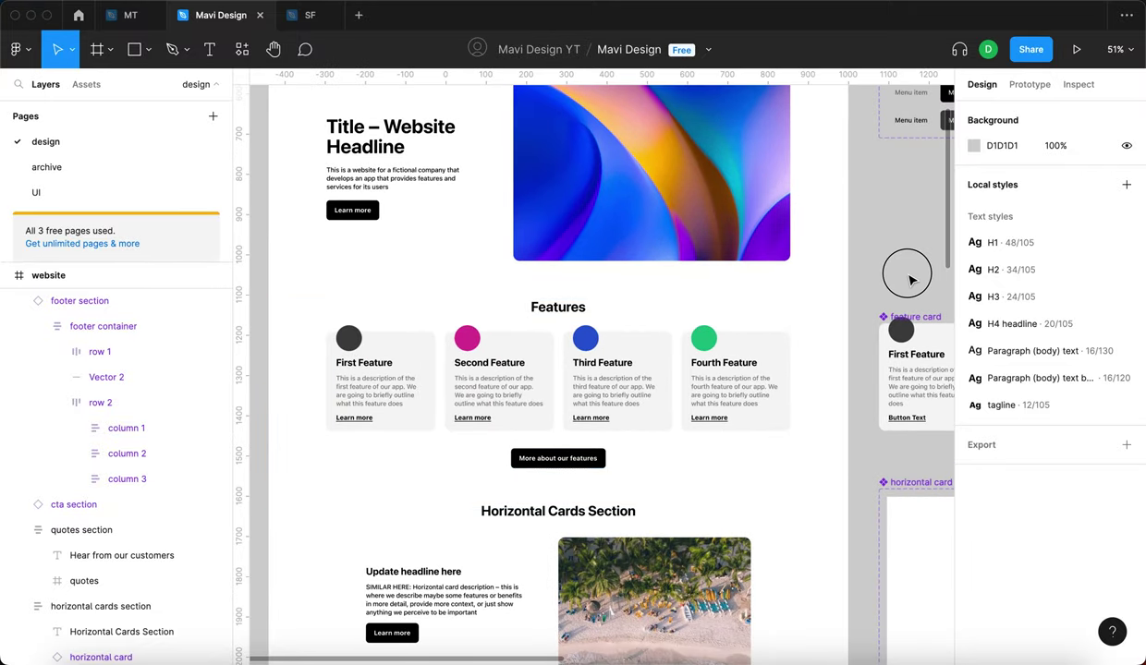
pyautogui.hscroll(5, 882, 286)
pyautogui.click(918, 325)
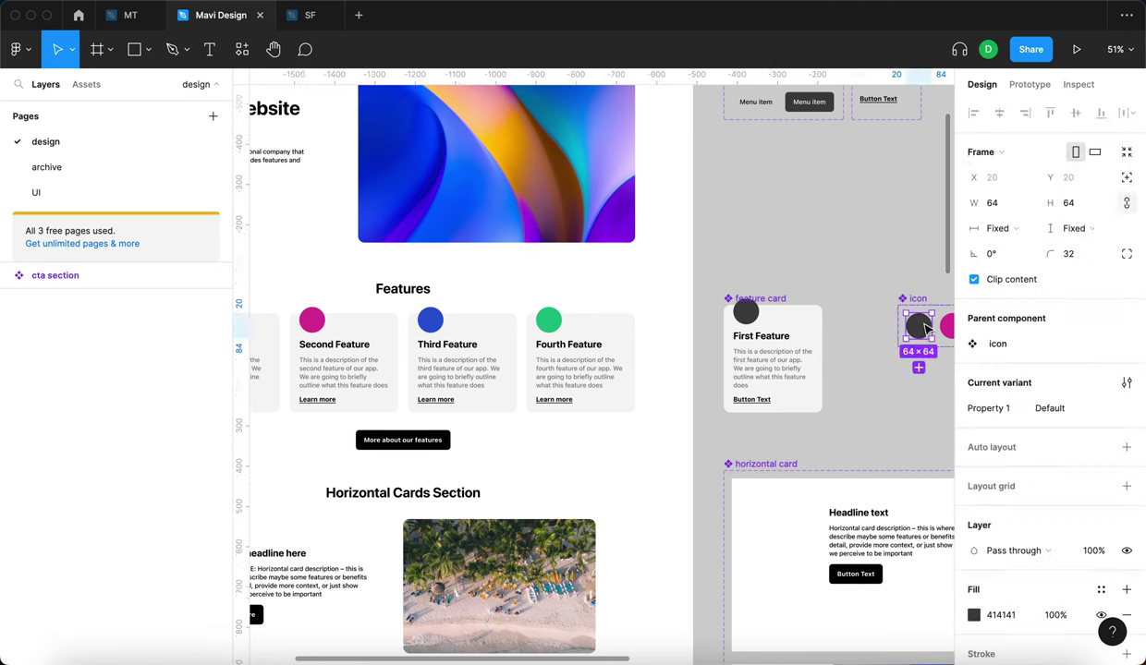
pyautogui.moveTo(774, 232); pyautogui.dragTo(775, 204)
pyautogui.click(793, 242)
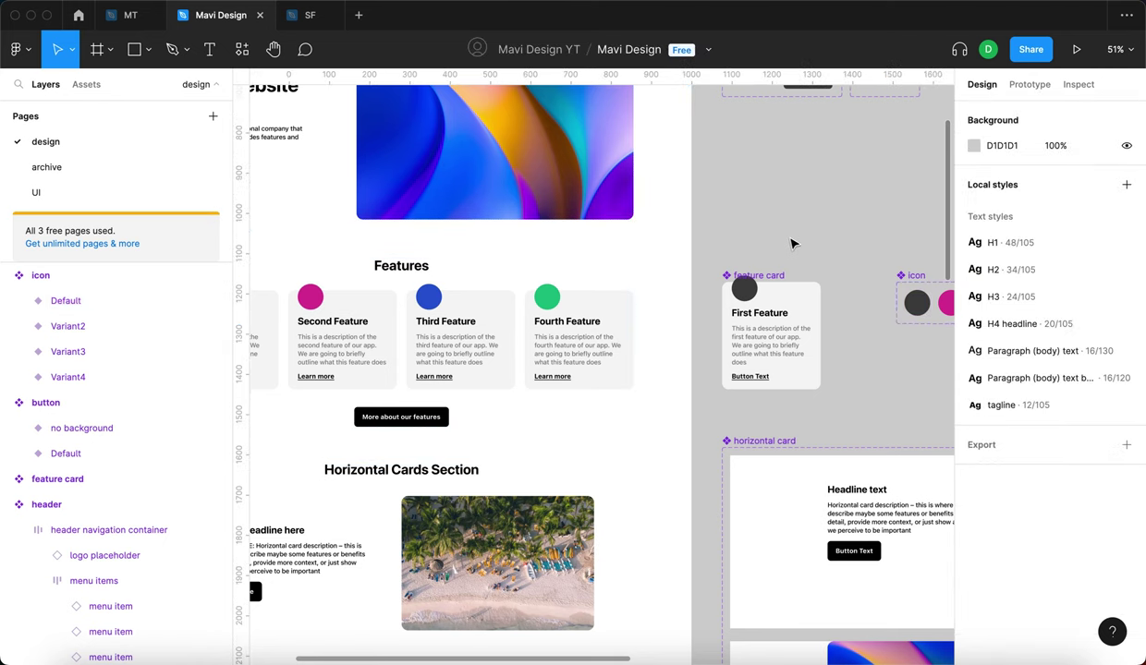
pyautogui.scroll(3, 793, 242)
pyautogui.hscroll(-3, 839, 299)
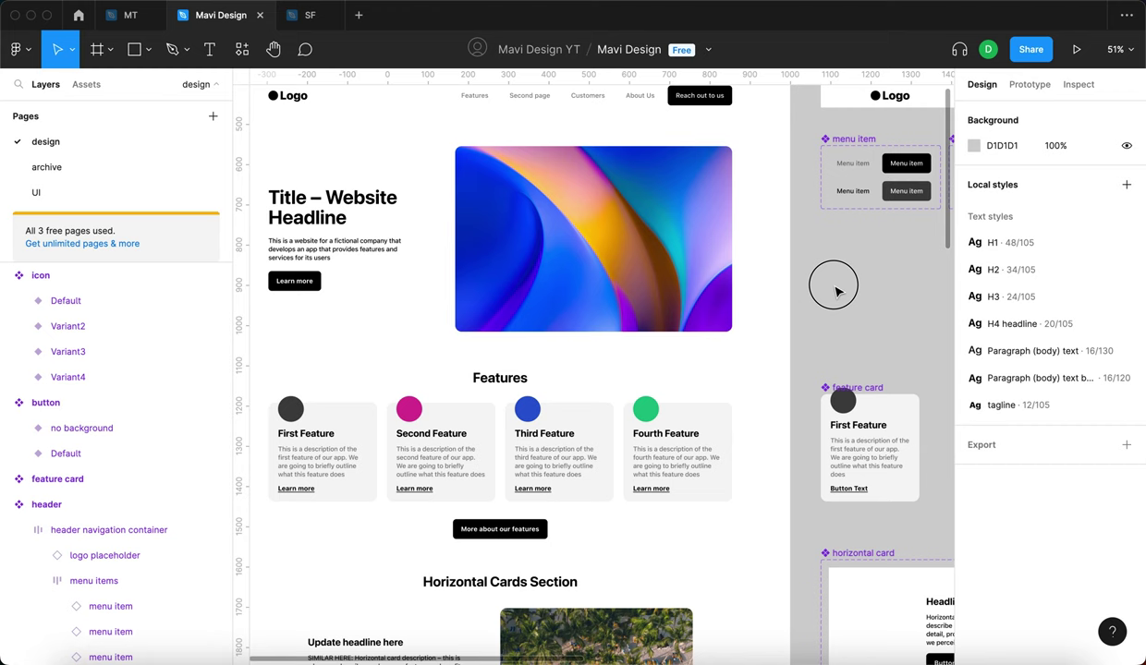
pyautogui.scroll(-3, 857, 282)
pyautogui.hscroll(-3, 856, 282)
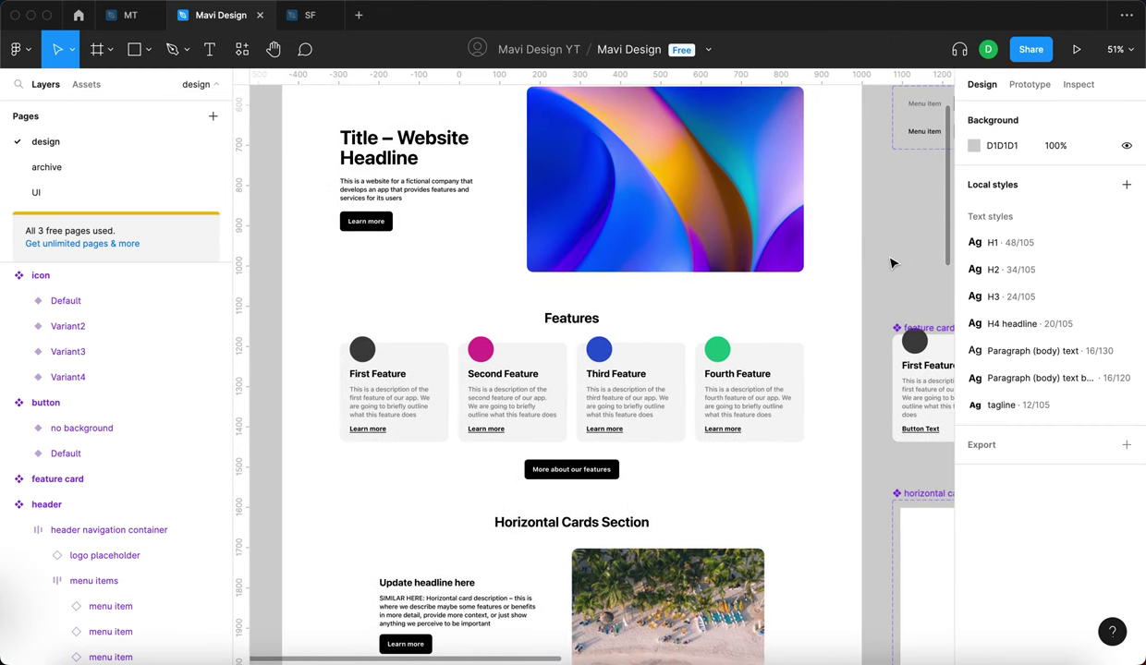
pyautogui.scroll(1, 755, 169)
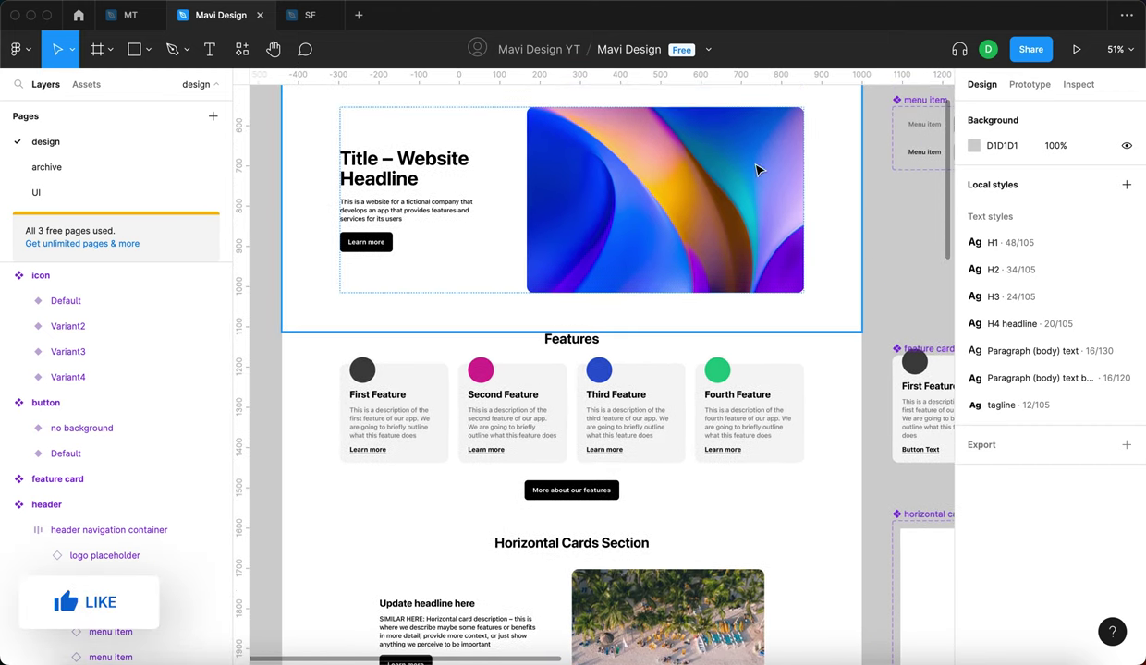
pyautogui.scroll(1, 890, 263)
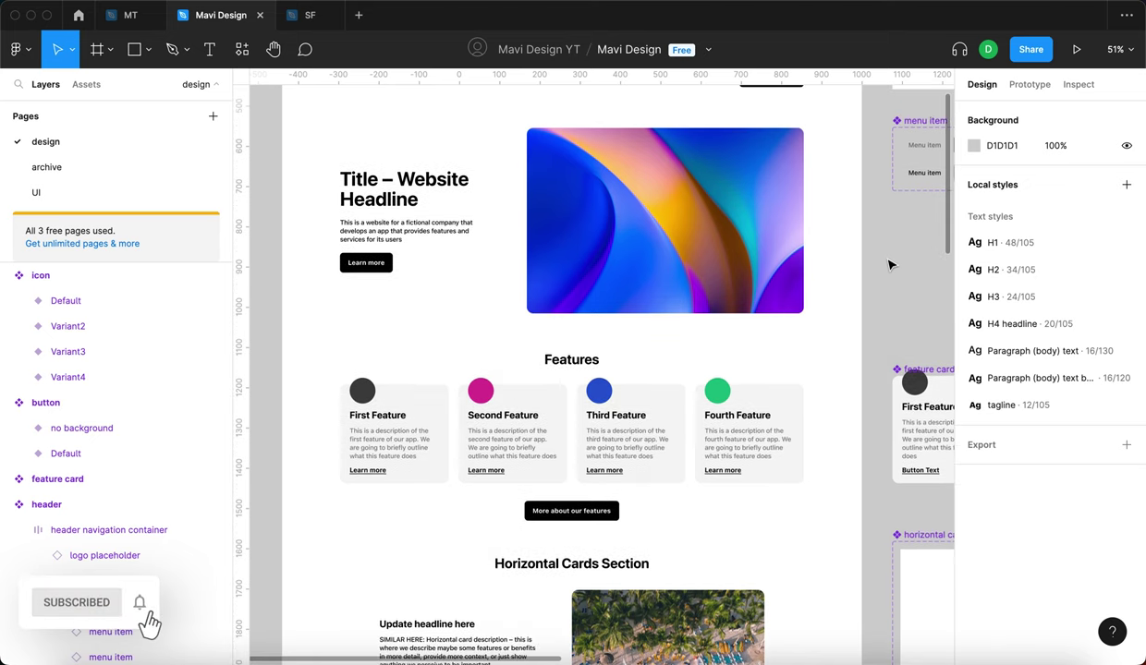
# - Move the icon component set closer to the feature card component
pyautogui.moveTo(892, 285); pyautogui.dragTo(864, 272)
pyautogui.hscroll(6, 846, 279)
pyautogui.scroll(-2, 846, 279)
pyautogui.click(793, 330)
pyautogui.click(682, 229)
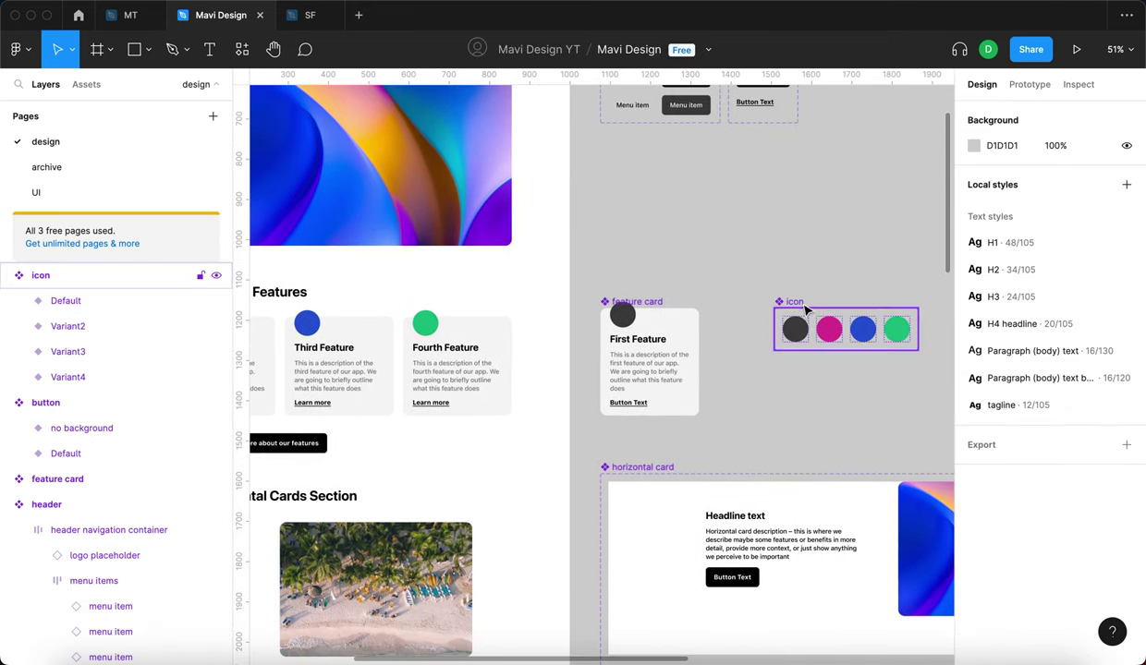
pyautogui.moveTo(779, 308); pyautogui.dragTo(736, 299)
pyautogui.click(760, 268)
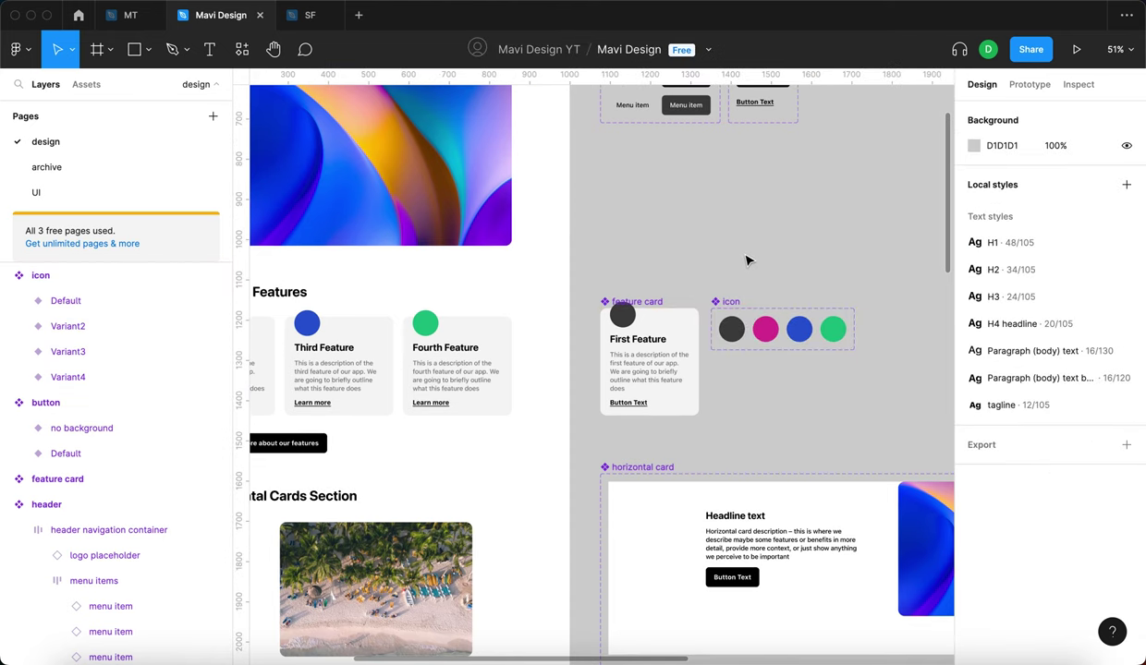
# - Compare the feature card component with the four feature cards in the website's Features section
pyautogui.scroll(-3, 742, 261)
pyautogui.hscroll(-3, 742, 262)
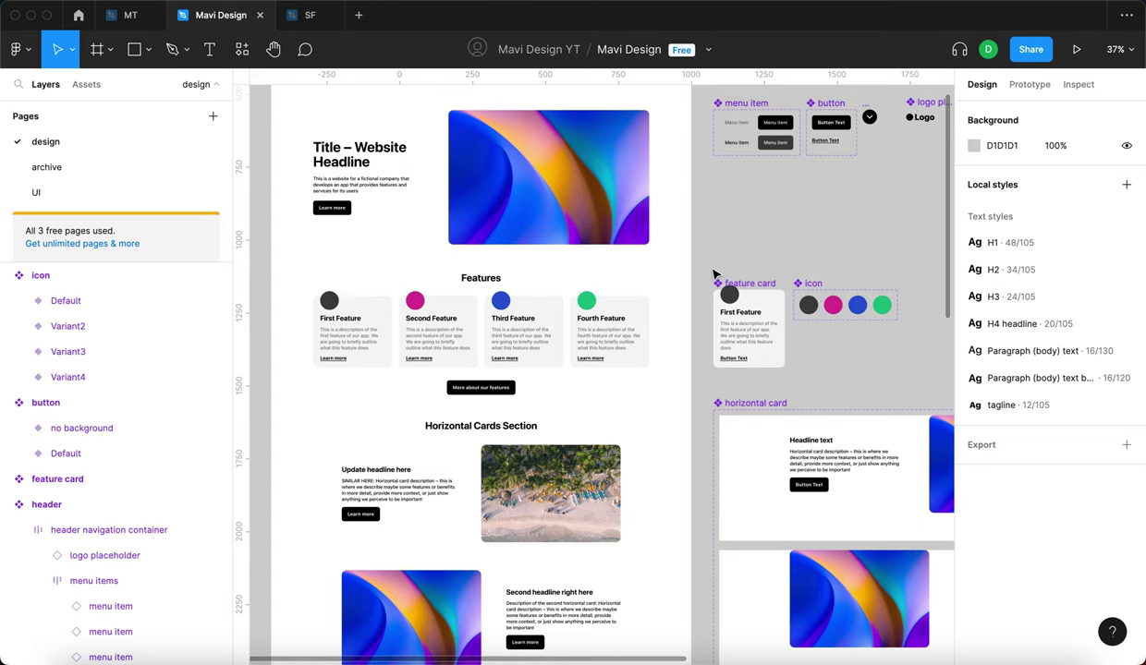
pyautogui.click(750, 284)
pyautogui.click(862, 248)
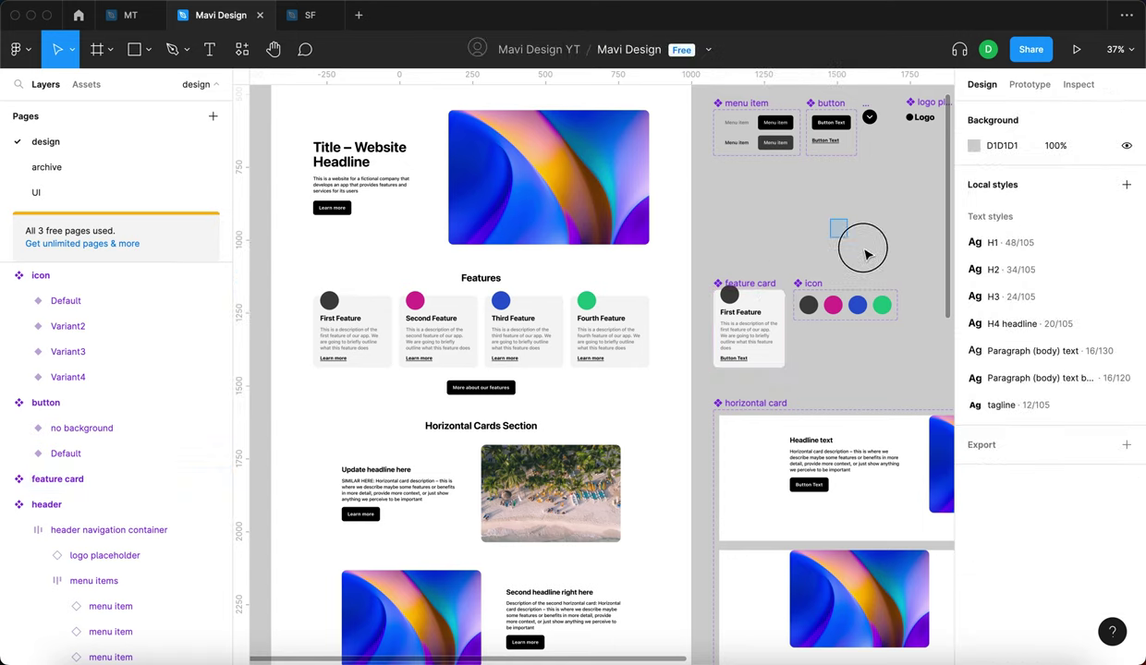
pyautogui.moveTo(793, 342); pyautogui.dragTo(736, 370)
pyautogui.click(818, 344)
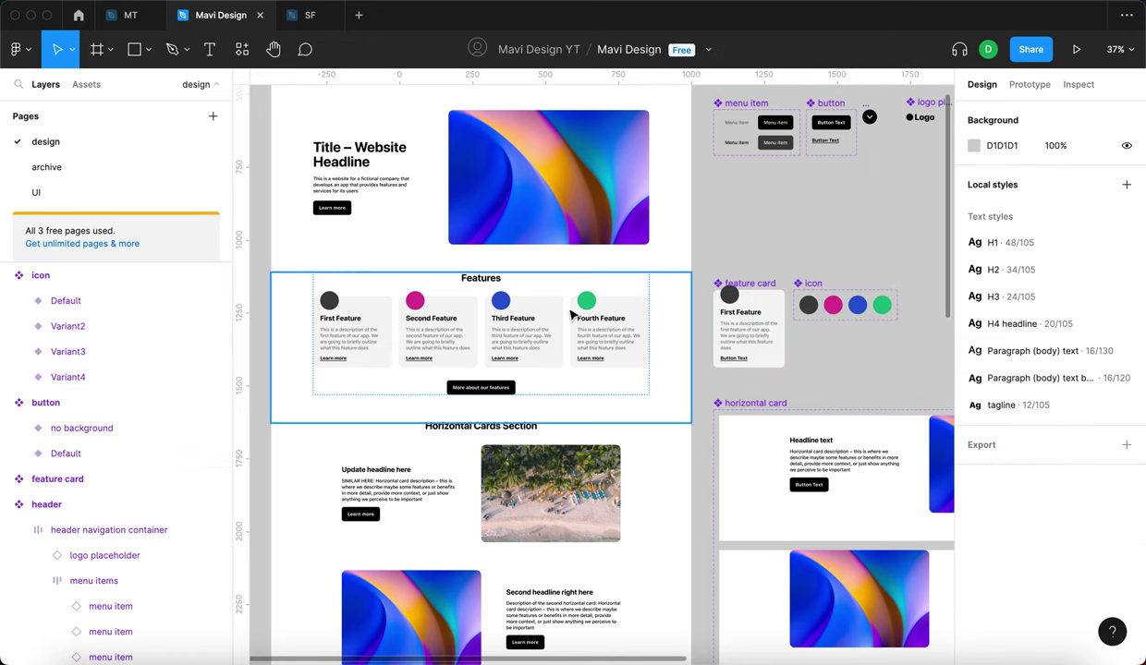
pyautogui.click(564, 312)
pyautogui.click(567, 316)
pyautogui.click(565, 314)
pyautogui.click(553, 311)
pyautogui.click(439, 343)
pyautogui.click(353, 335)
pyautogui.click(773, 243)
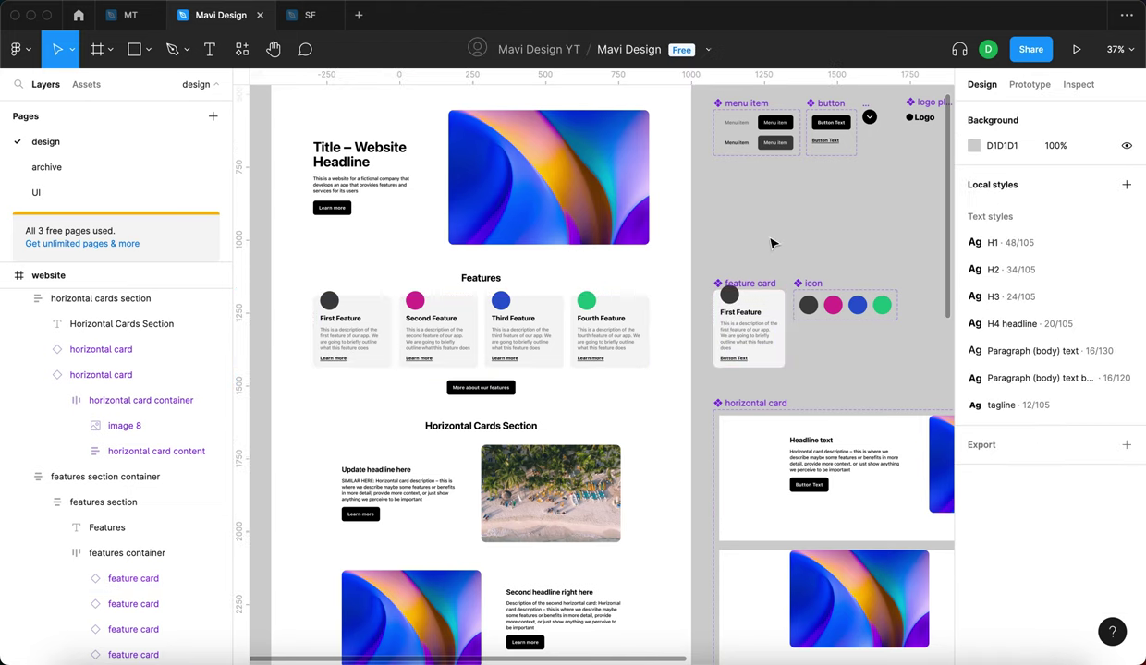
# - Inspect the icon component set and its Default variant
pyautogui.click(811, 284)
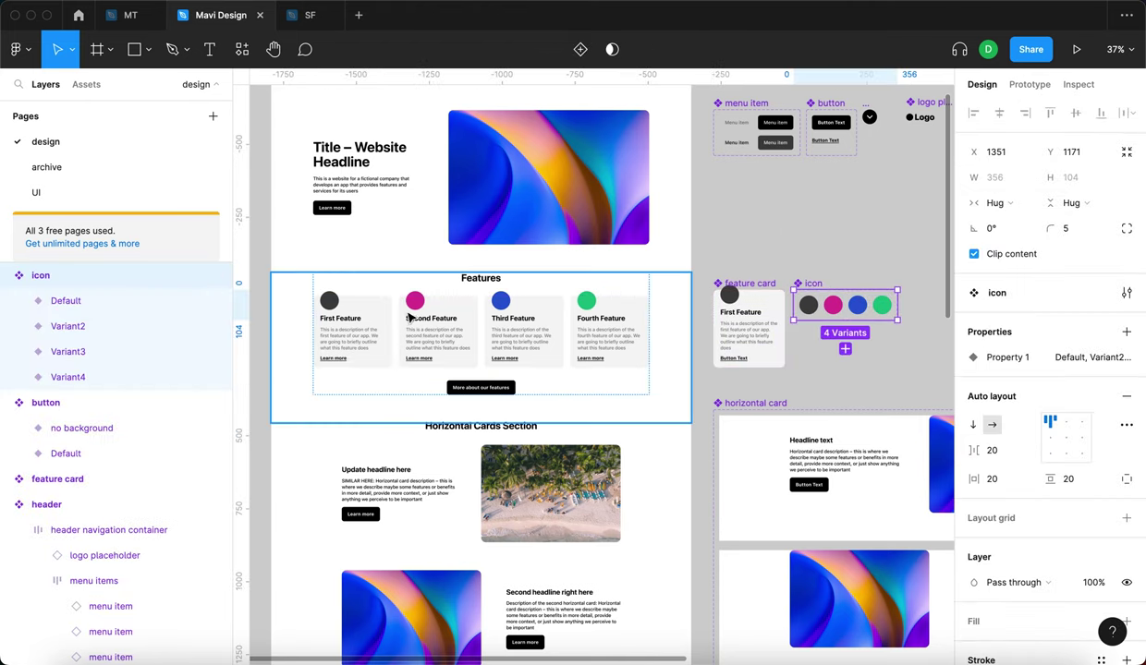
pyautogui.click(813, 373)
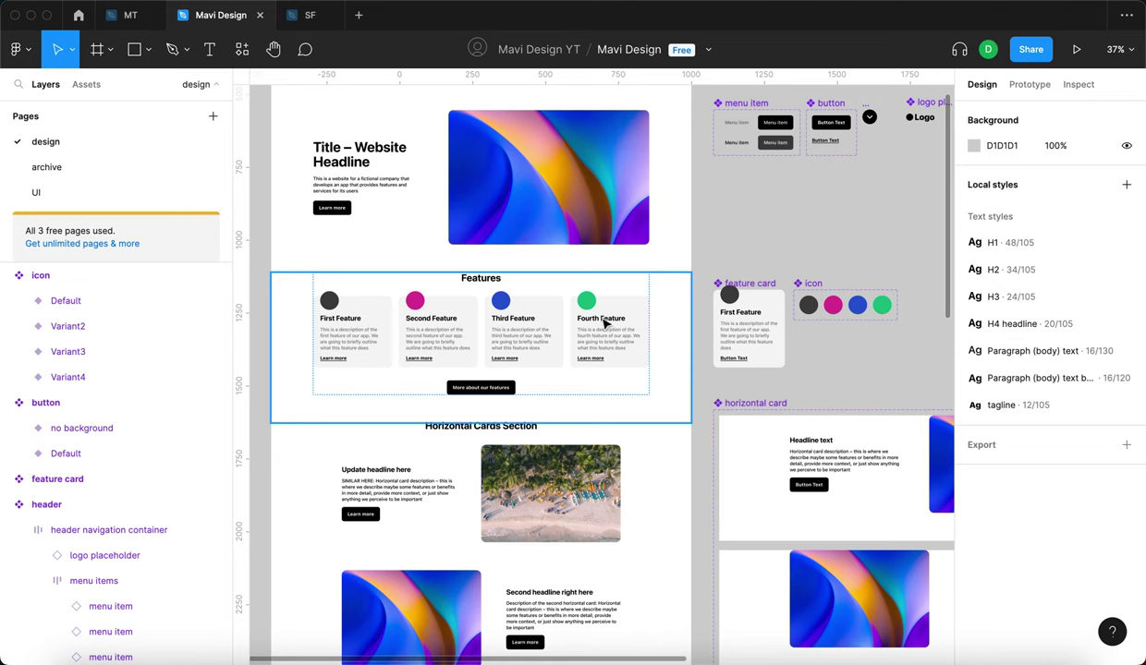
pyautogui.click(807, 305)
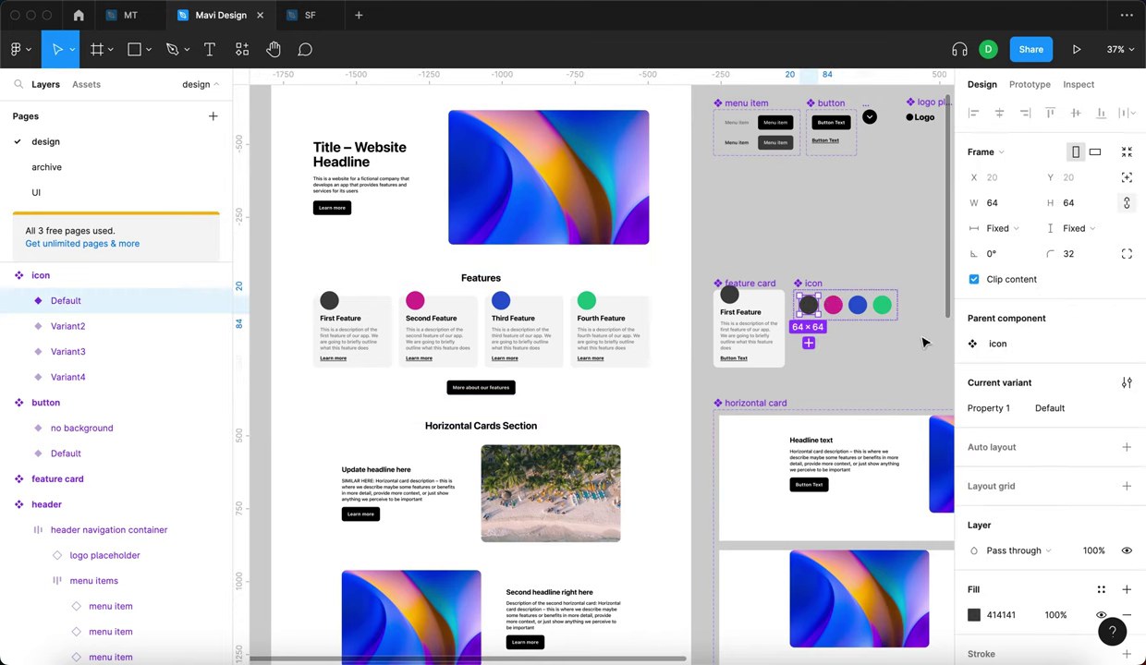
# - Set the fill of the icon component's Default variant to black, 000000
pyautogui.scroll(-3, 996, 538)
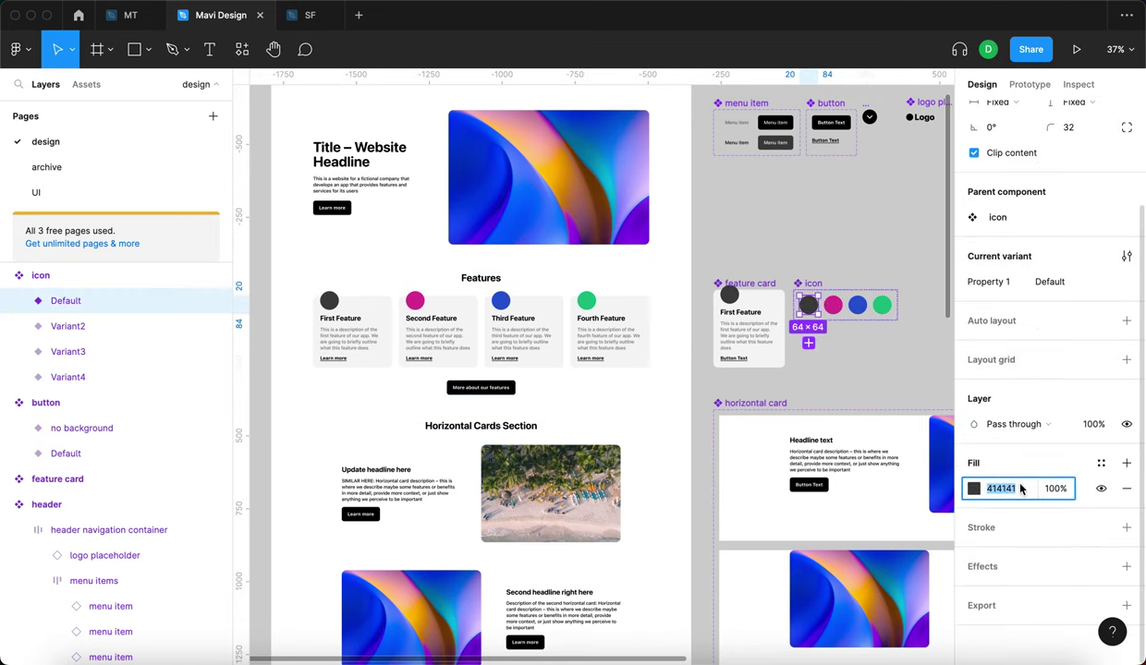
pyautogui.write('0')
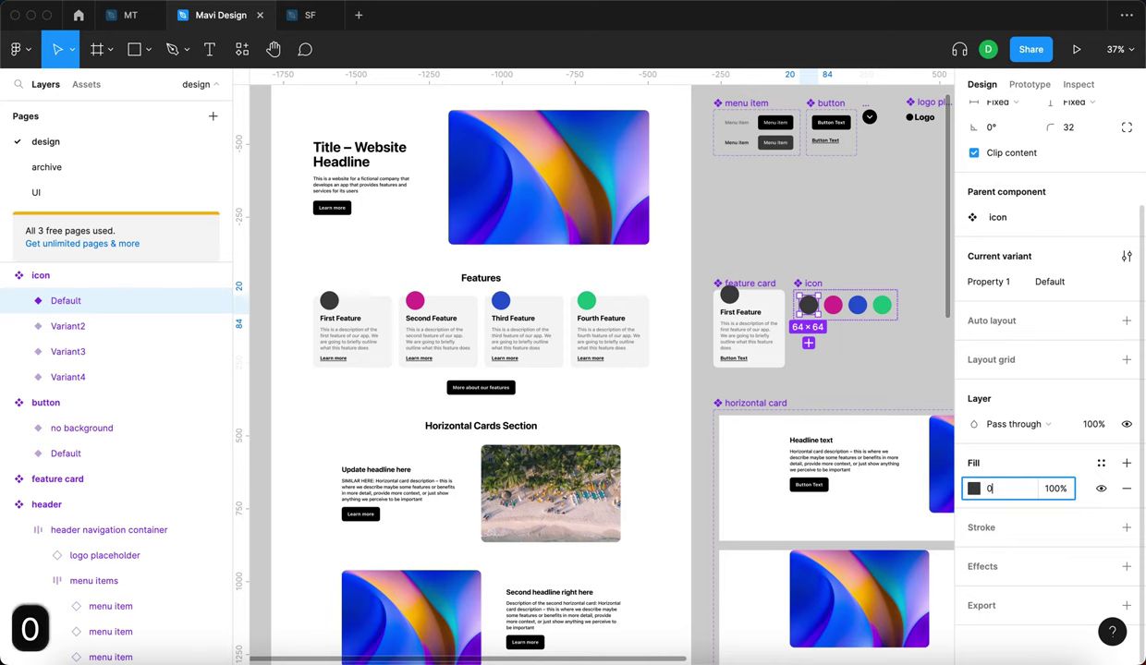
pyautogui.press('Return')
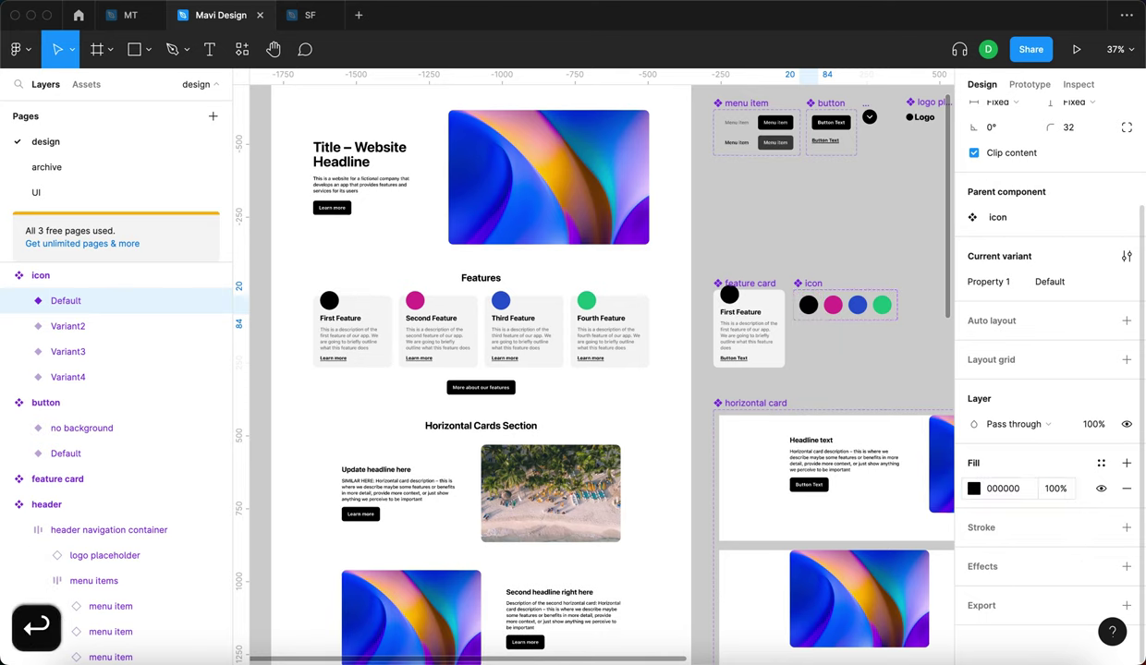
pyautogui.click(702, 369)
# - Examine the first feature card's icon in the Features section alongside the feature card and icon components
pyautogui.scroll(5, 319, 209)
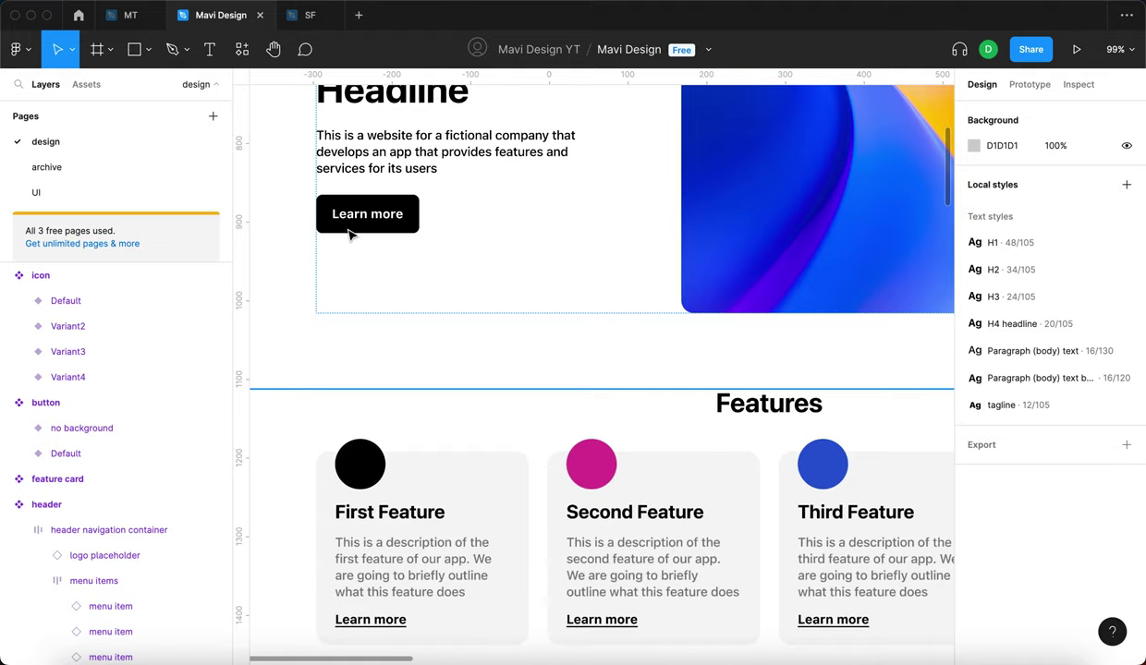
pyautogui.scroll(-5, 350, 234)
pyautogui.moveTo(467, 242); pyautogui.dragTo(458, 268)
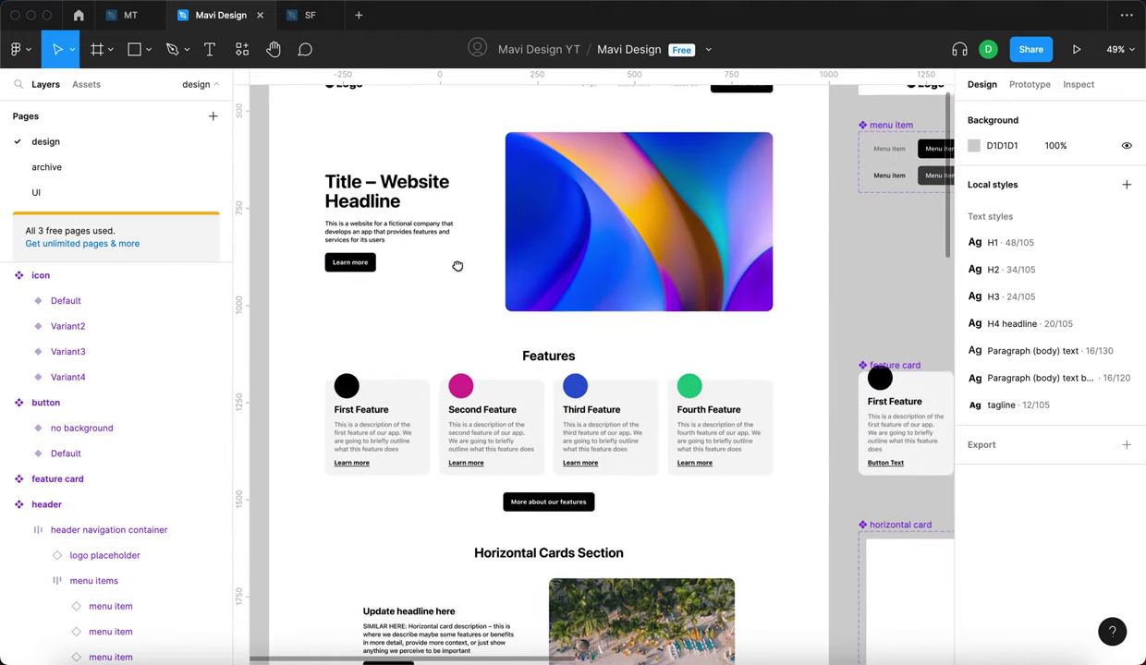
pyautogui.scroll(-1, 629, 281)
pyautogui.moveTo(900, 480); pyautogui.dragTo(848, 398)
pyautogui.scroll(1, 653, 350)
pyautogui.moveTo(833, 217); pyautogui.dragTo(772, 203)
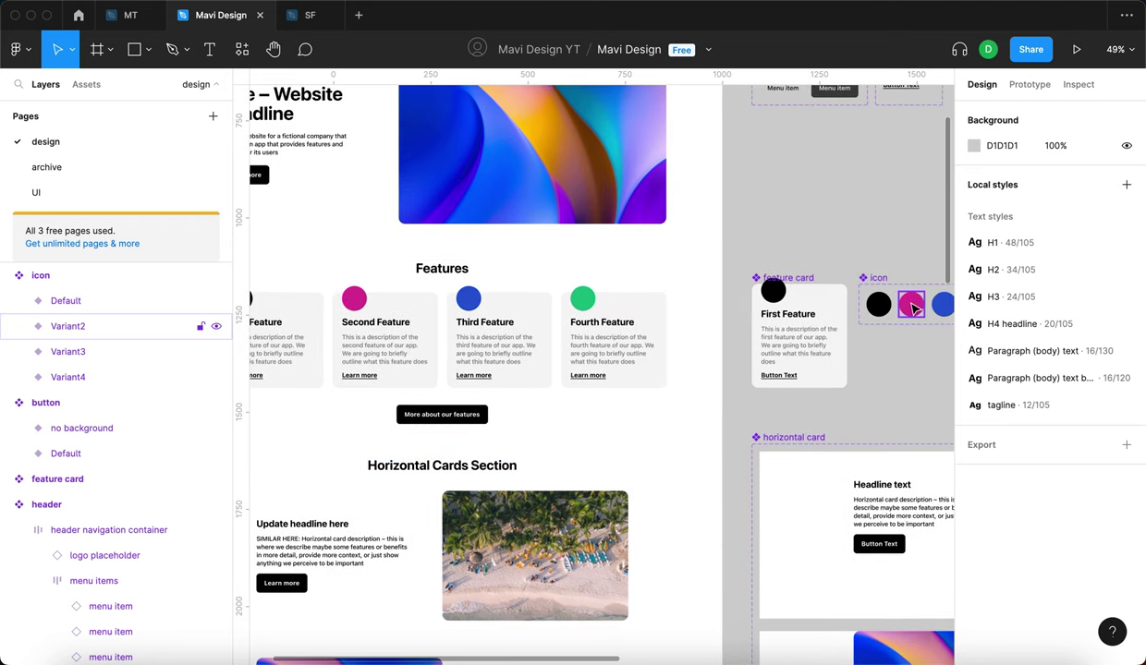
pyautogui.scroll(-1, 873, 212)
pyautogui.hscroll(-1, 873, 212)
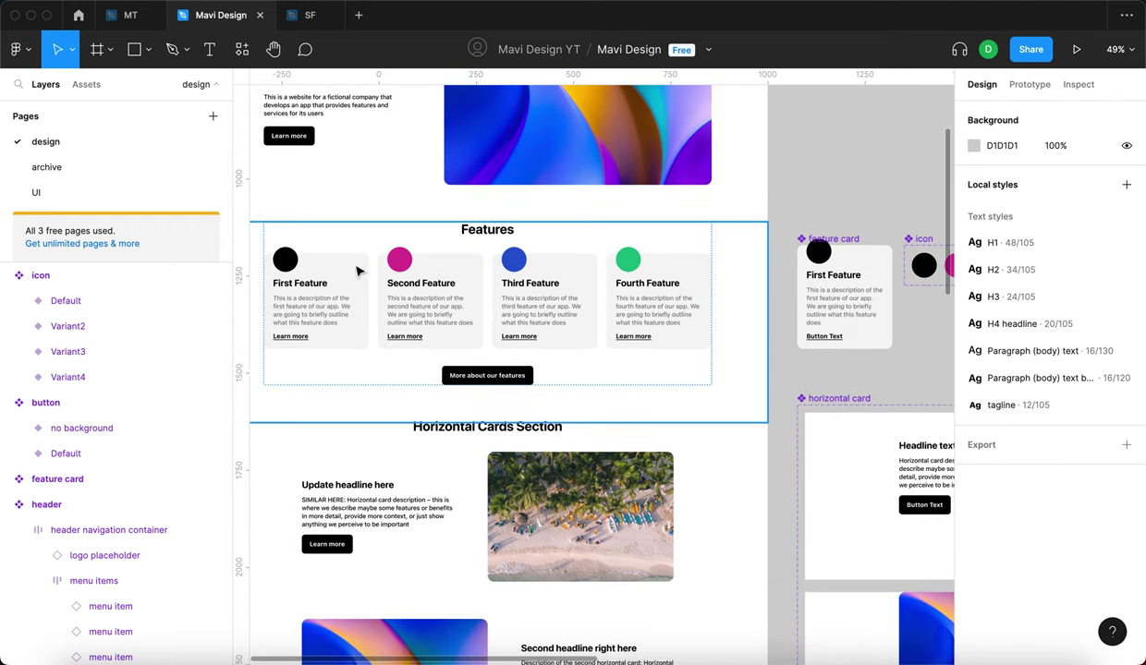
pyautogui.scroll(1, 808, 199)
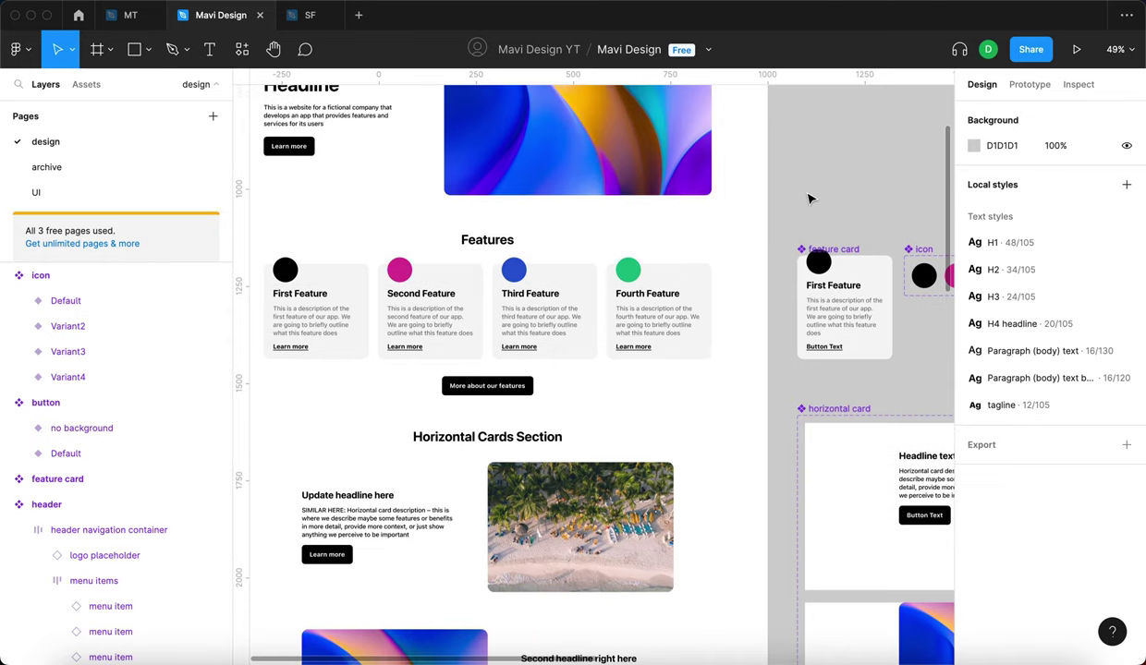
# - Change the fill of icon Variant2 to the magenta-purple B92DCB, sampled from the title section's image with the eyedropper
pyautogui.scroll(-3, 813, 195)
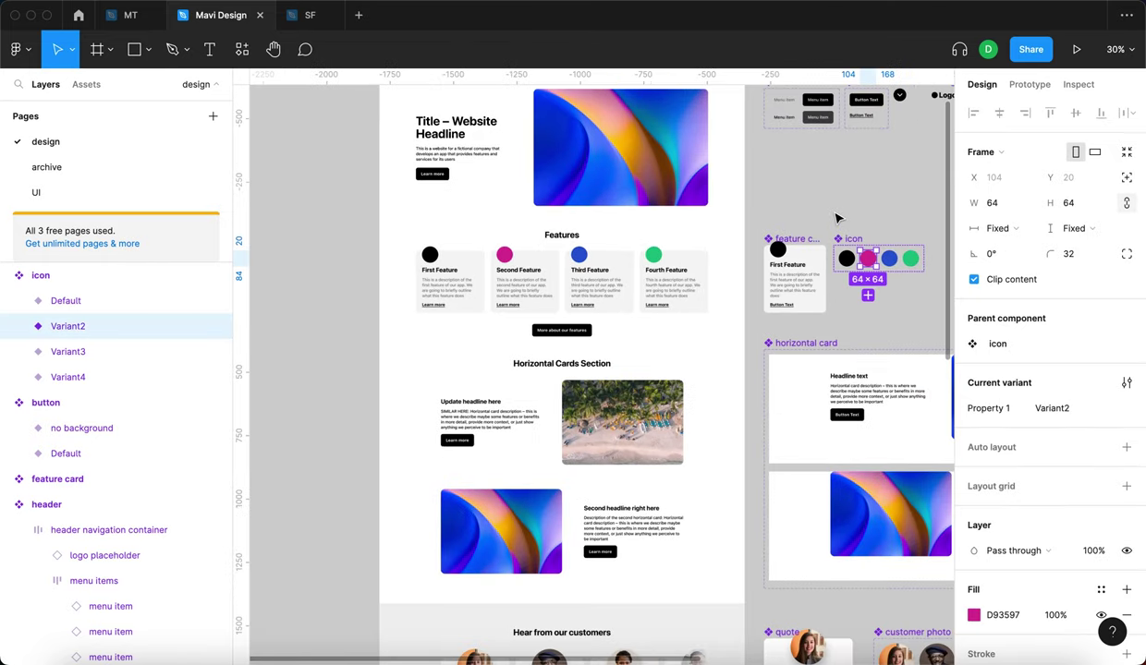
pyautogui.scroll(3, 834, 218)
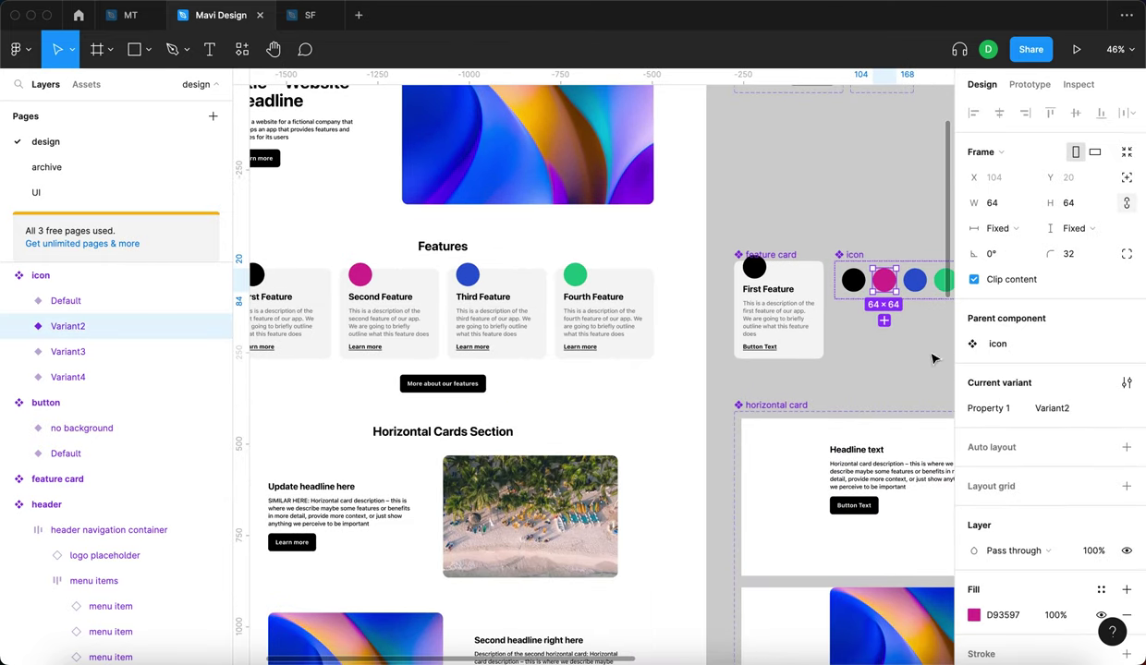
pyautogui.click(973, 616)
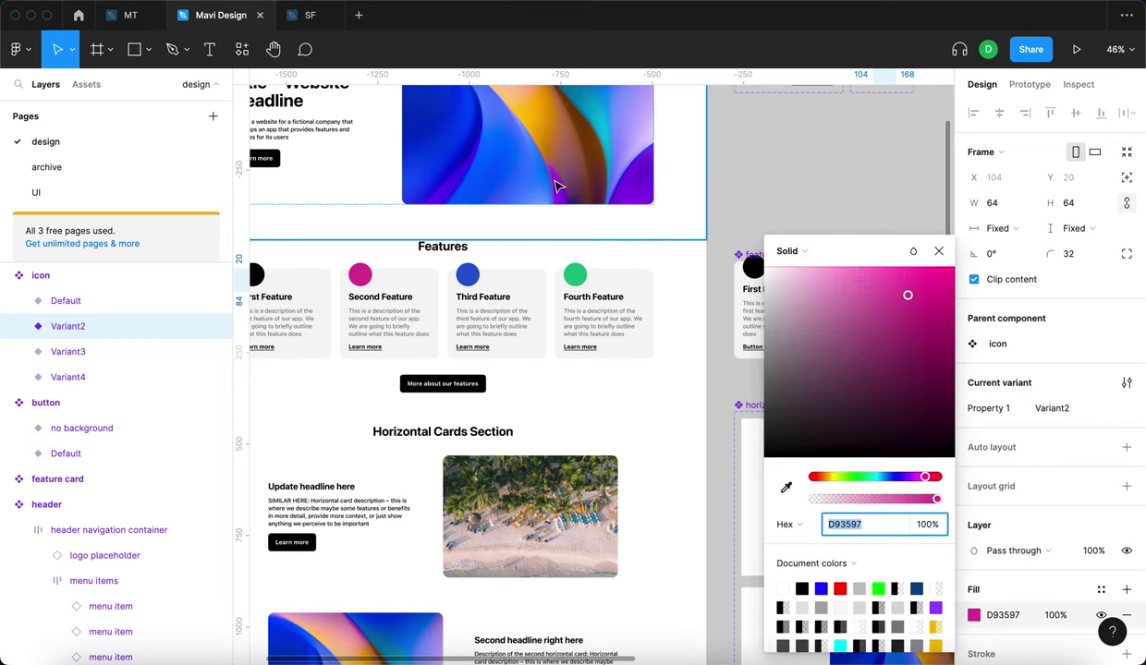
pyautogui.click(786, 487)
pyautogui.scroll(3, 558, 171)
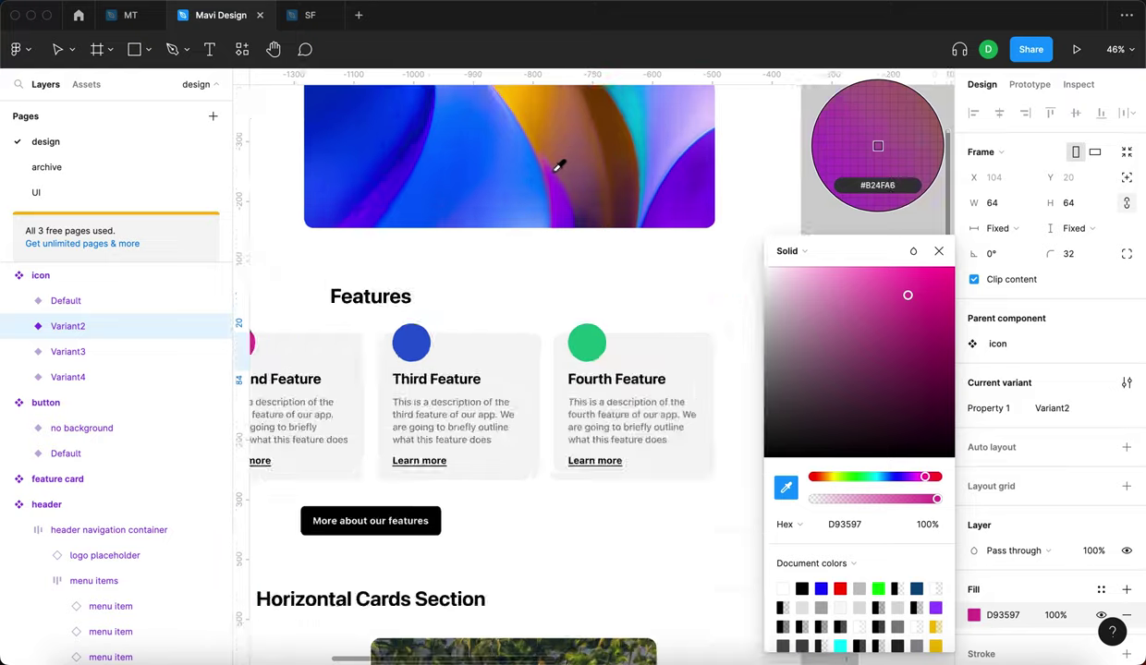
pyautogui.scroll(5, 557, 171)
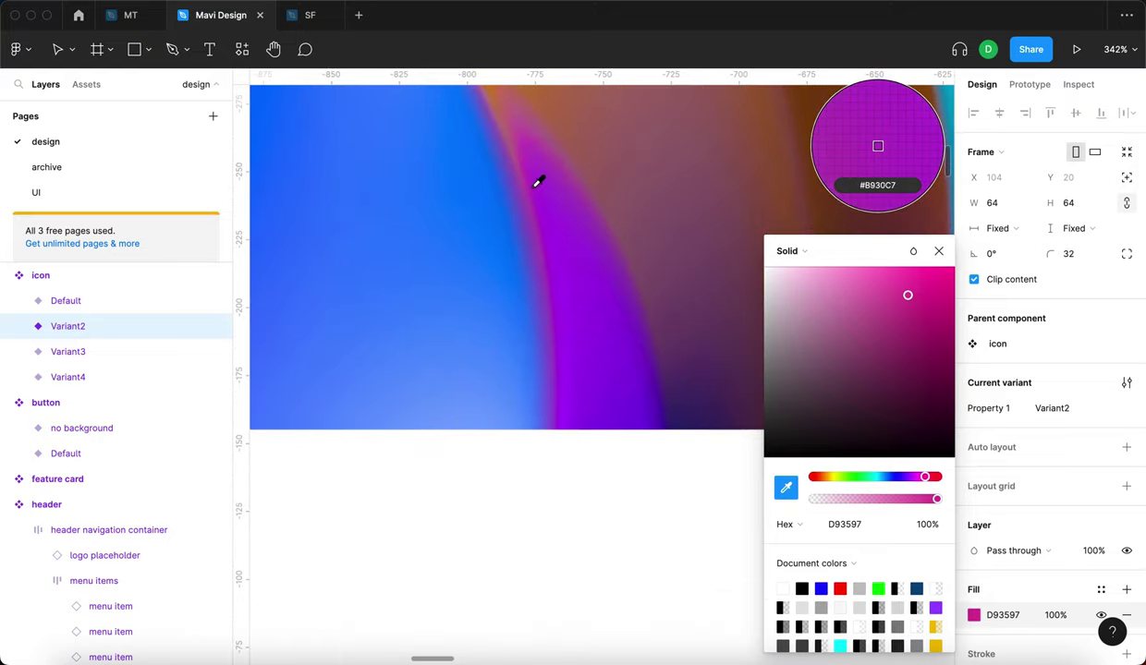
pyautogui.click(537, 182)
pyautogui.scroll(-8, 486, 192)
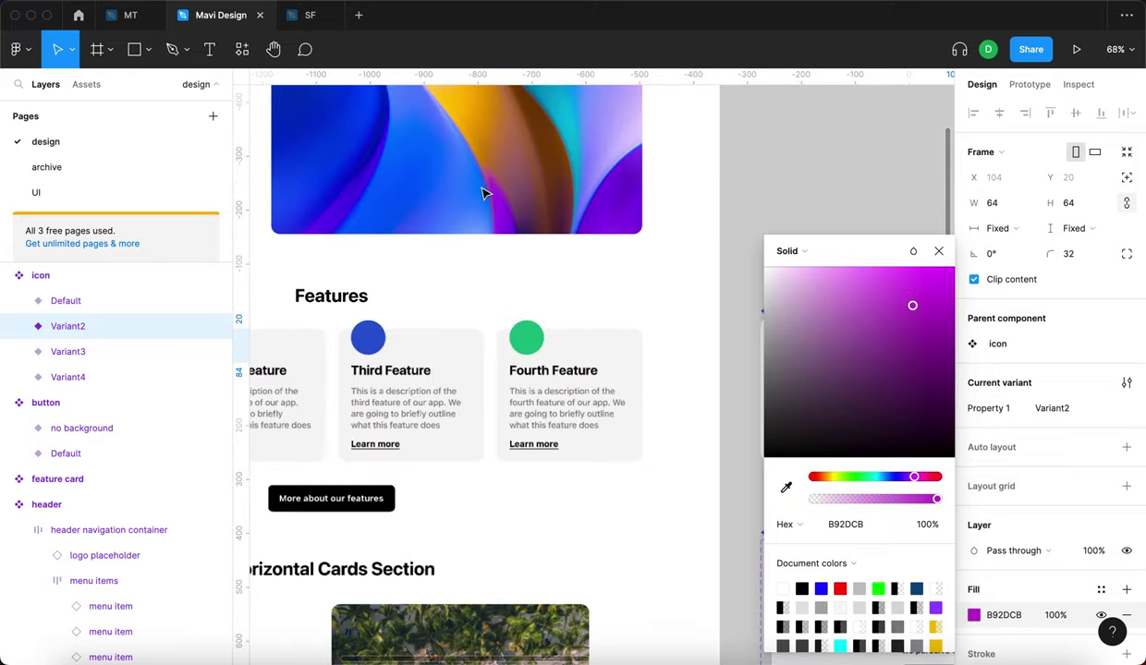
pyautogui.scroll(-3, 736, 198)
pyautogui.click(857, 161)
pyautogui.hscroll(3, 791, 205)
pyautogui.scroll(2, 791, 205)
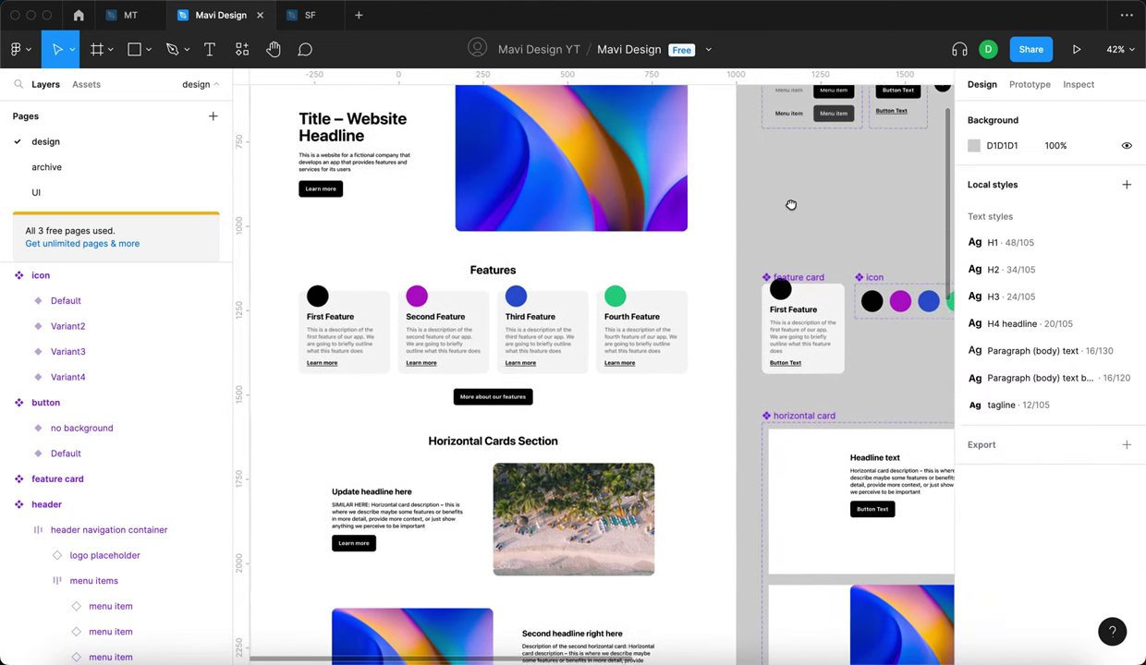
# - Resample the fill of icon Variant2 as the deeper purple 9E28DC from the purple area of the title section's image
pyautogui.click(831, 314)
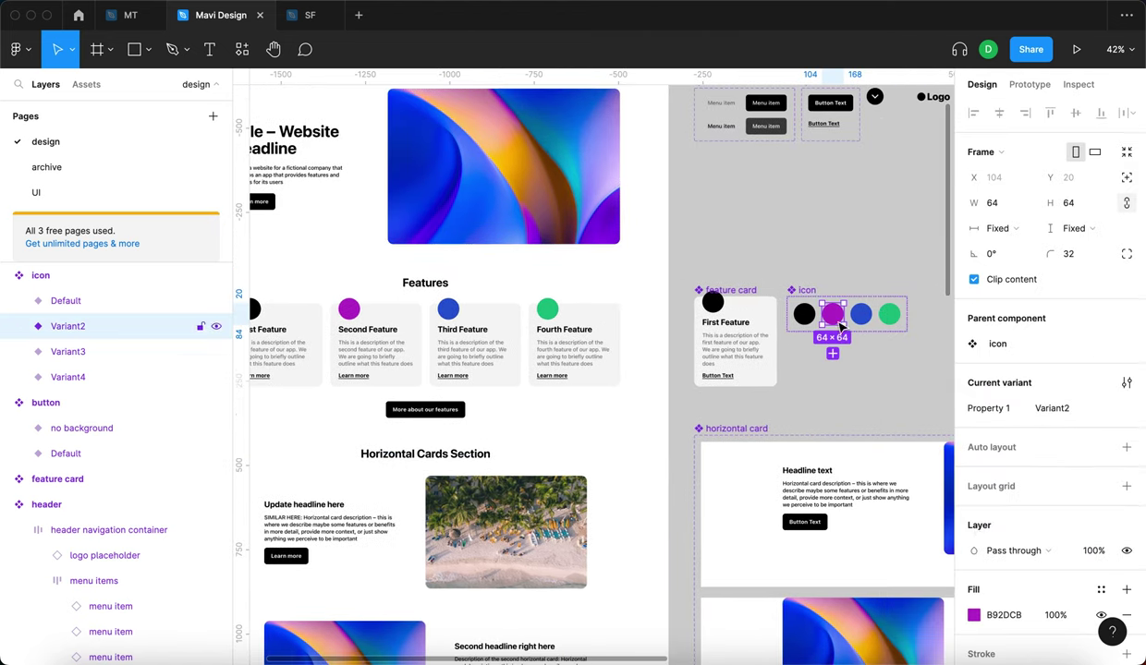
pyautogui.click(973, 570)
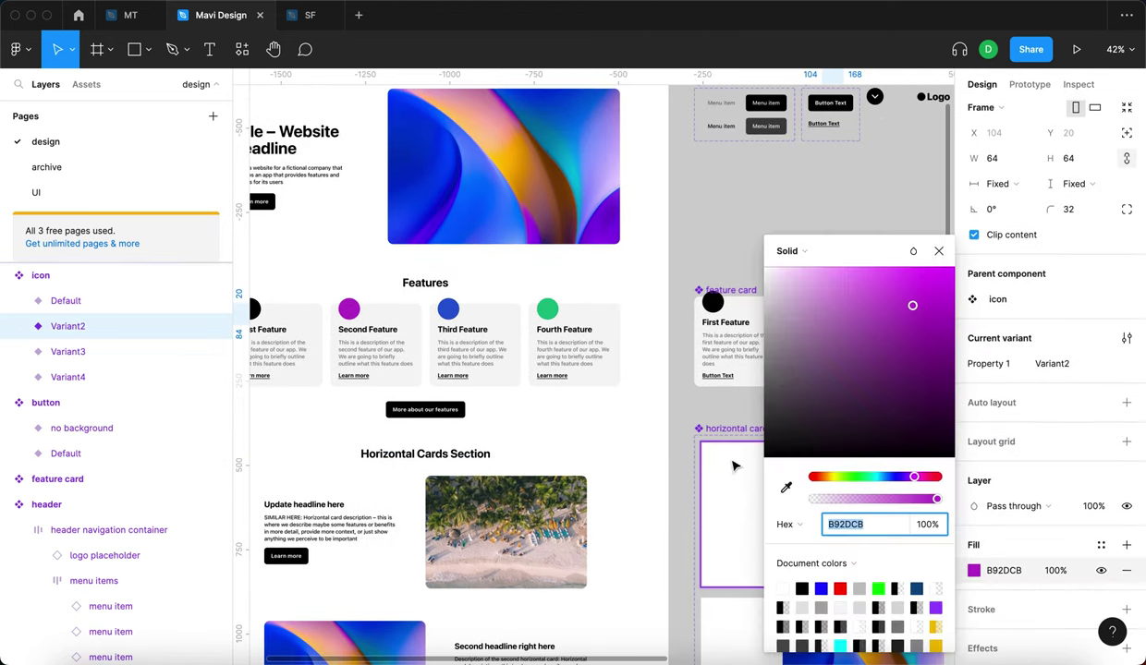
pyautogui.click(786, 487)
pyautogui.scroll(2, 533, 207)
pyautogui.scroll(5, 533, 206)
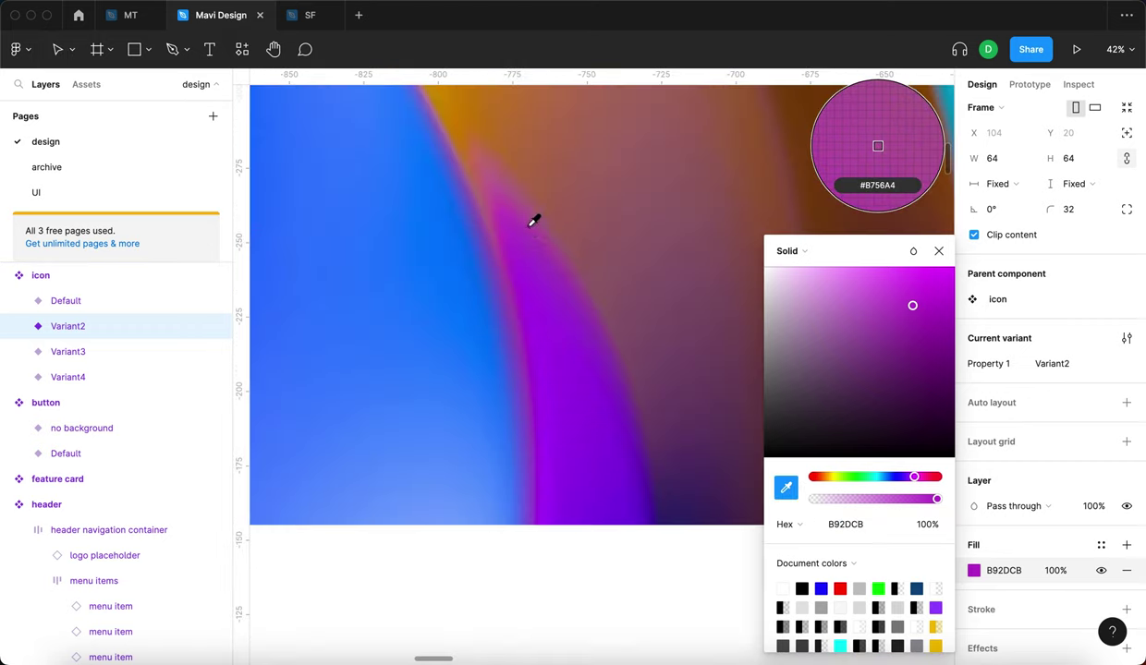
pyautogui.click(577, 332)
pyautogui.scroll(-7, 578, 333)
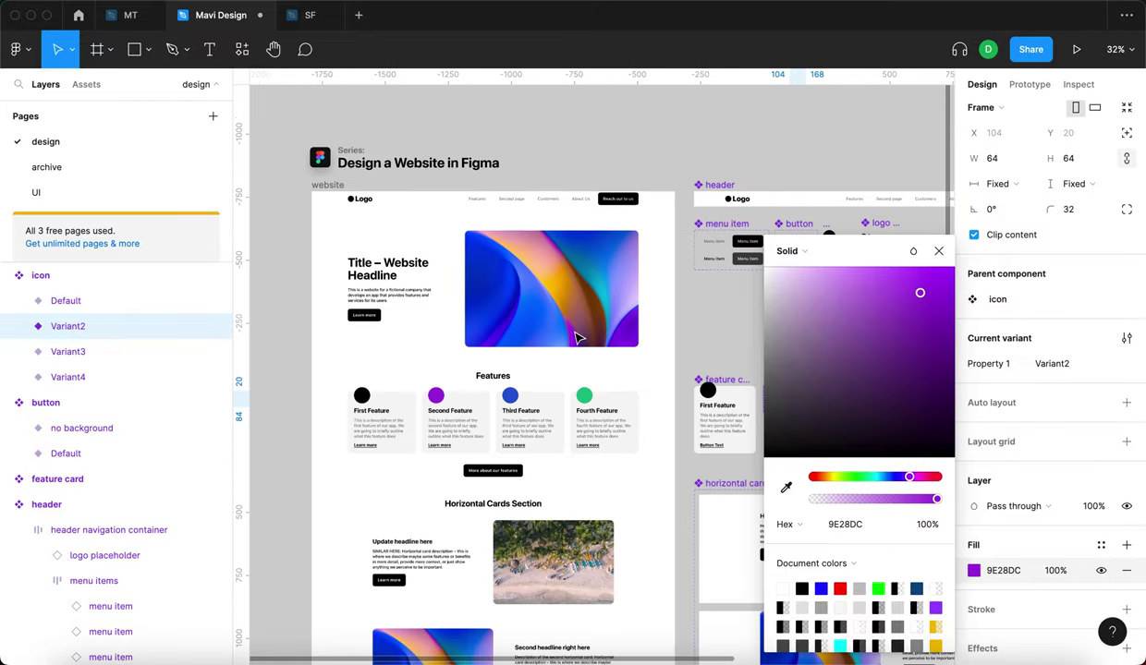
pyautogui.press('Escape')
pyautogui.scroll(-1, 573, 345)
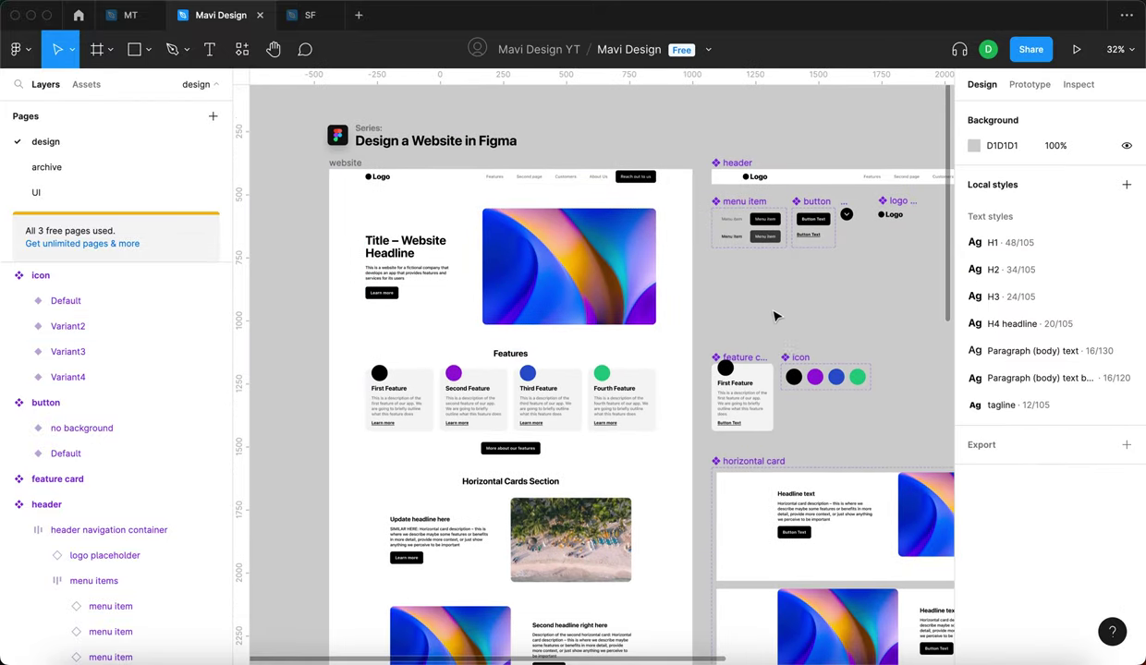
# - Change the fill of icon Variant3 to the blue 0044F5, sampled from the title section's image
pyautogui.scroll(3, 511, 346)
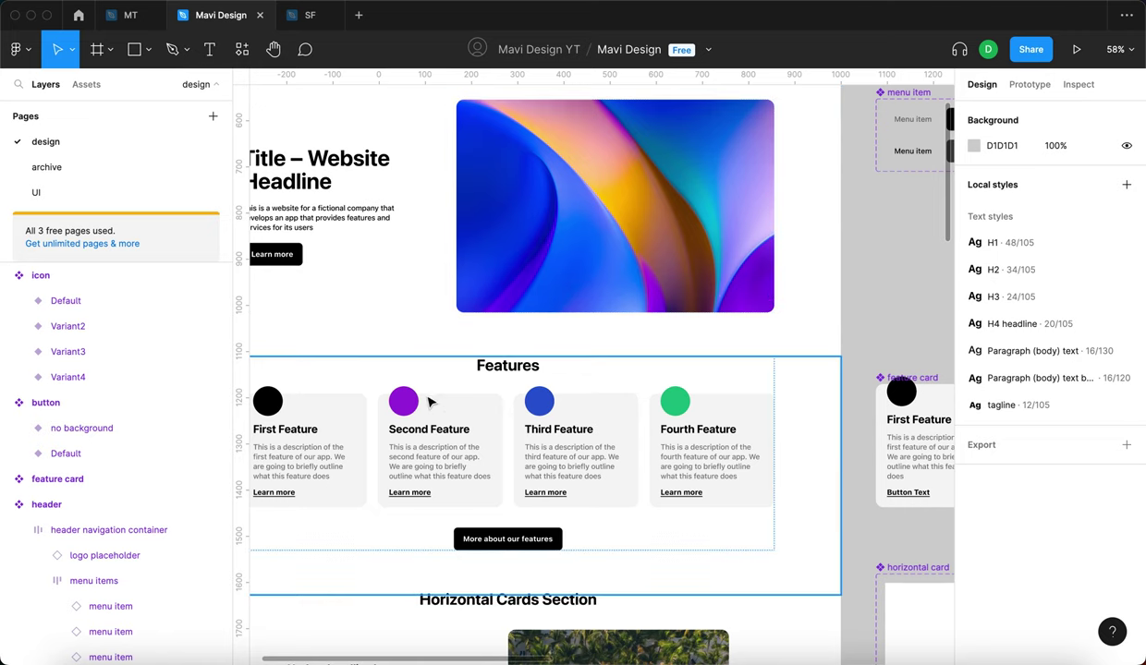
pyautogui.moveTo(870, 316); pyautogui.dragTo(816, 329)
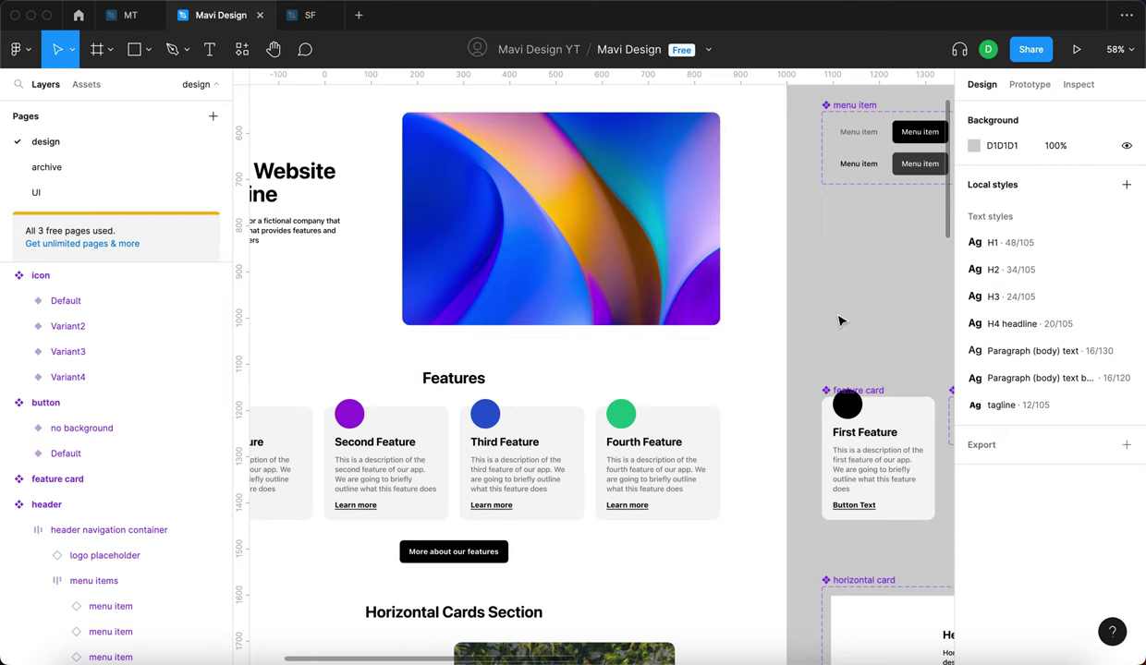
pyautogui.scroll(1, 839, 321)
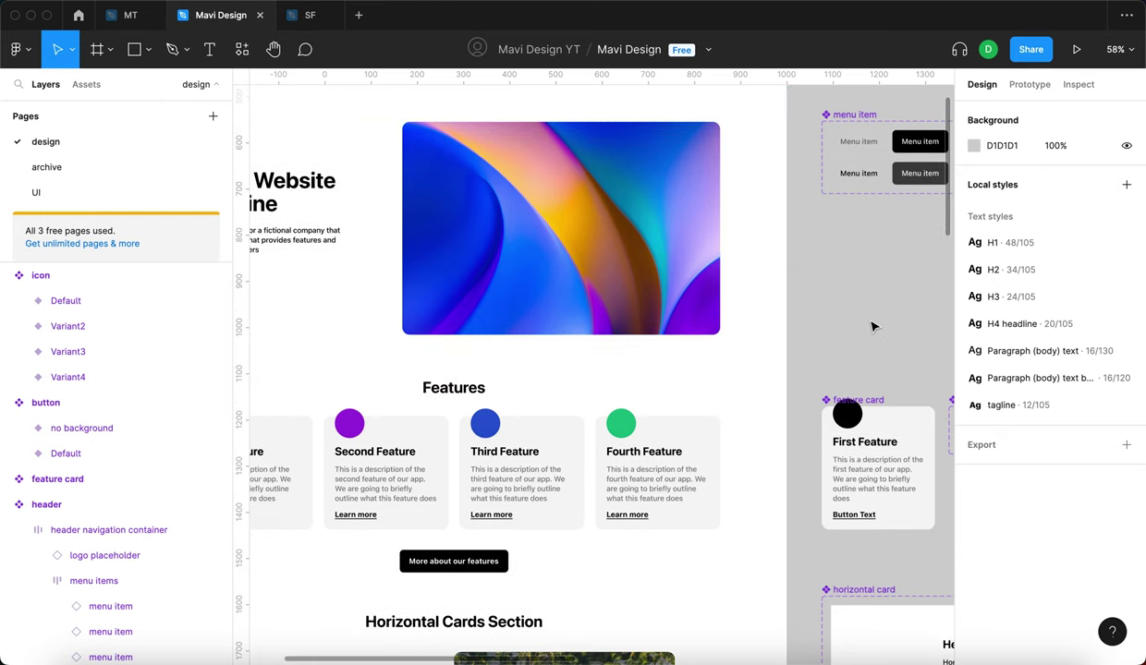
pyautogui.moveTo(870, 325); pyautogui.dragTo(506, 260)
pyautogui.click(701, 358)
pyautogui.moveTo(647, 216); pyautogui.dragTo(776, 232)
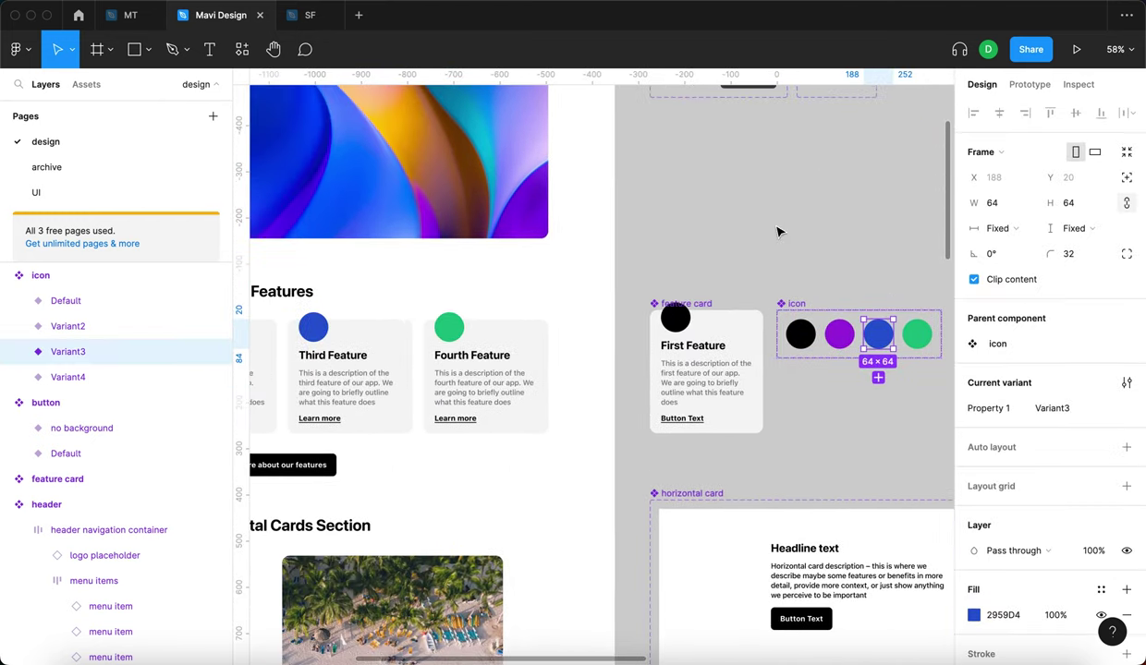
pyautogui.click(973, 614)
pyautogui.moveTo(756, 195); pyautogui.dragTo(808, 256)
pyautogui.click(786, 487)
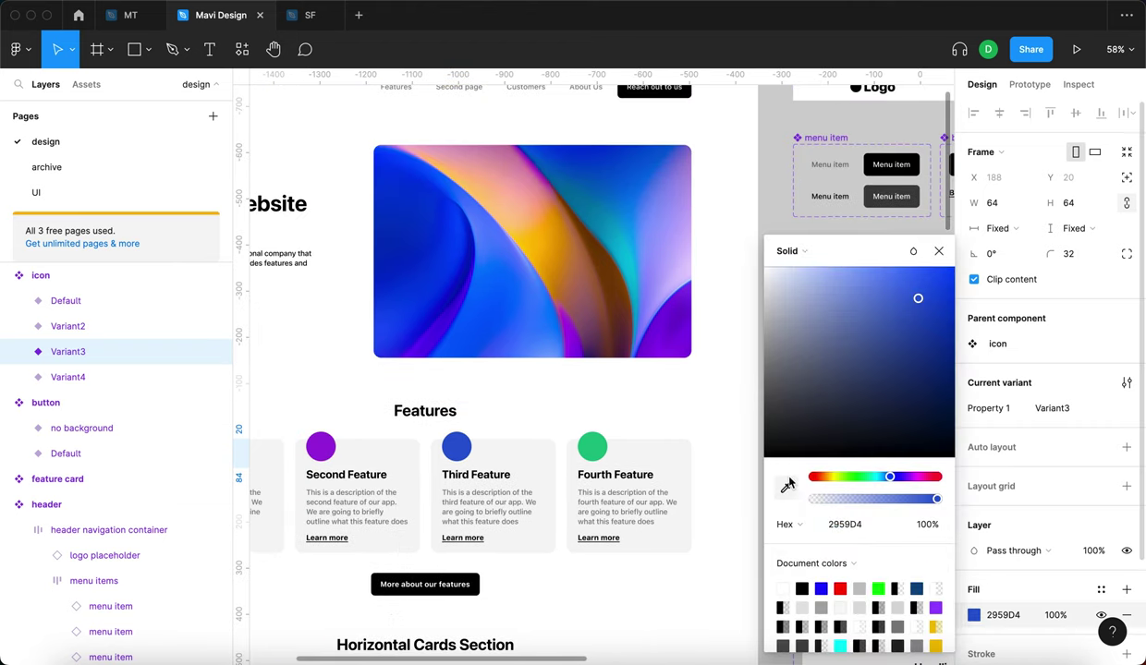
pyautogui.click(878, 146)
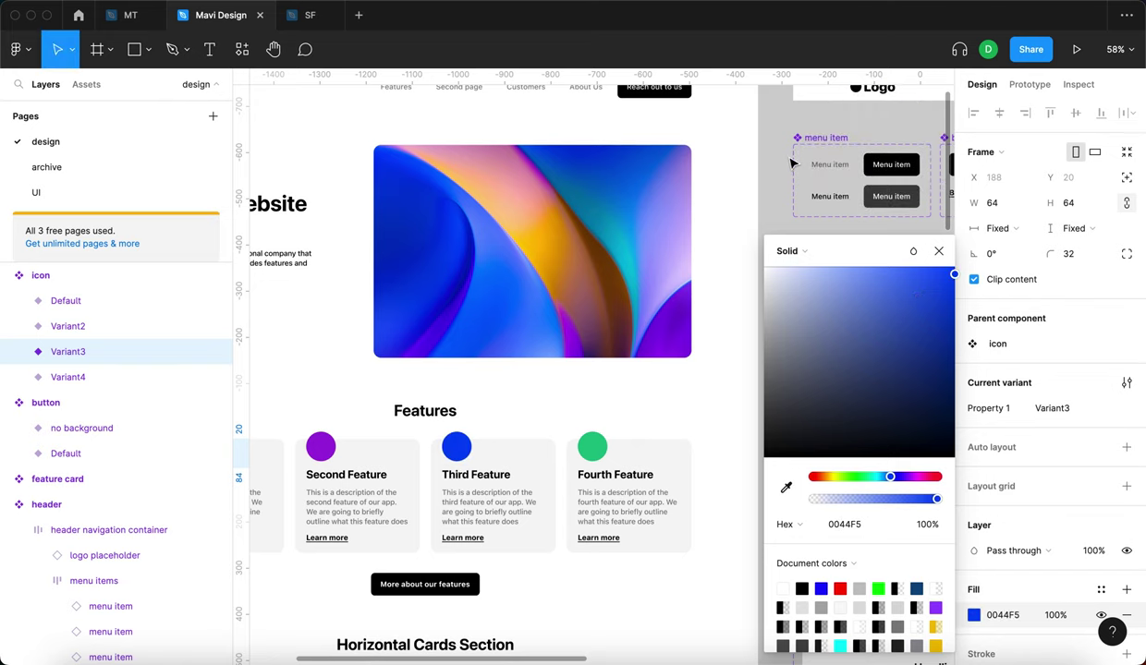
# - Resample the fill of icon Variant3 from a lighter blue area of the title section's image and check the Features cards
pyautogui.click(788, 489)
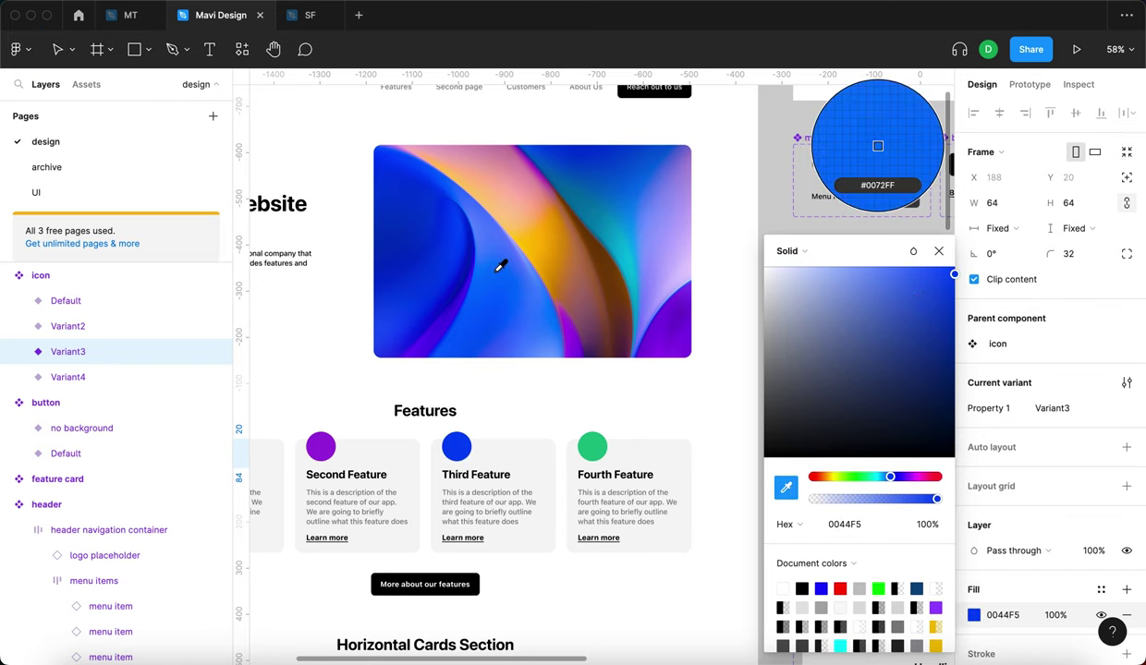
pyautogui.click(493, 275)
pyautogui.click(939, 252)
pyautogui.click(847, 299)
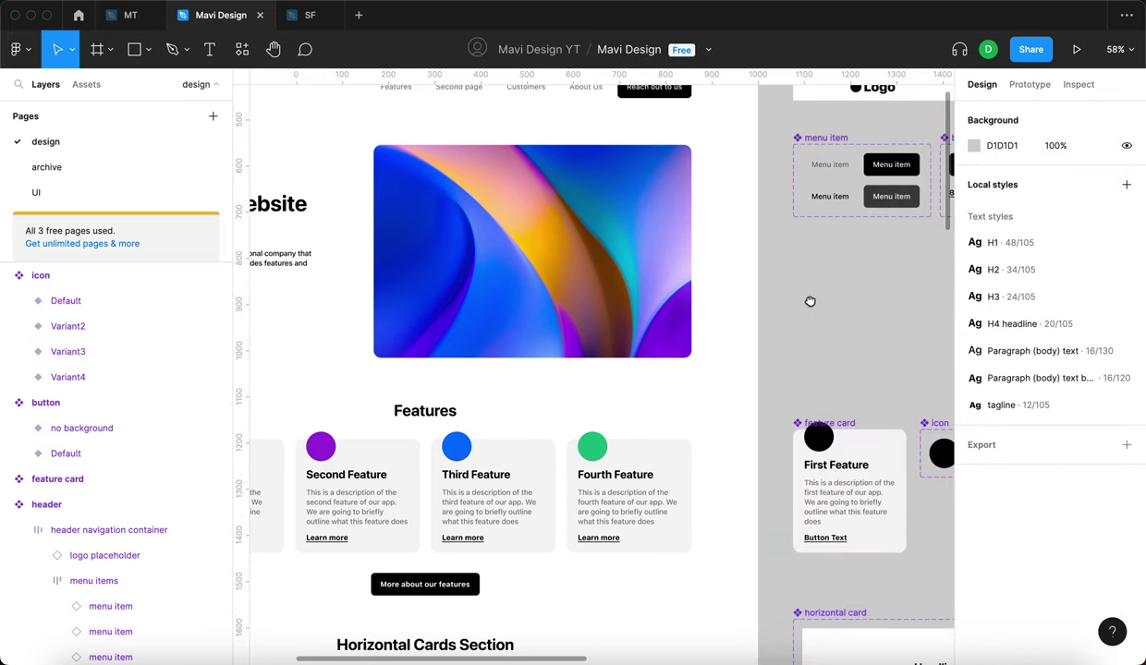
pyautogui.moveTo(811, 301); pyautogui.dragTo(860, 273)
pyautogui.hscroll(-2, 743, 276)
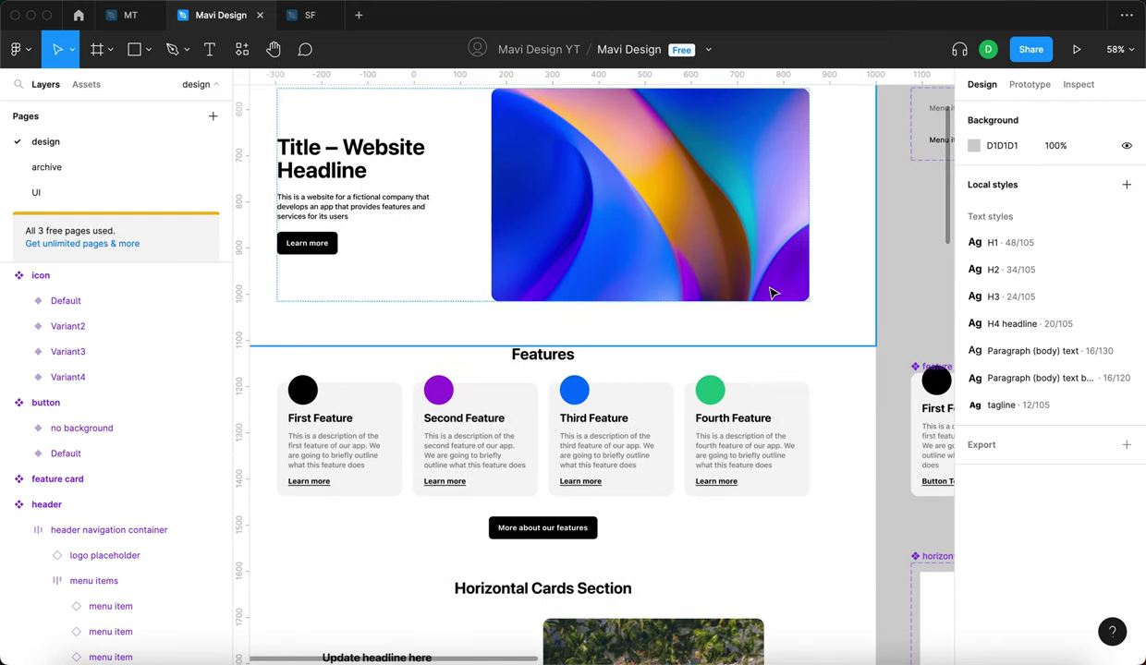
pyautogui.scroll(1, 772, 292)
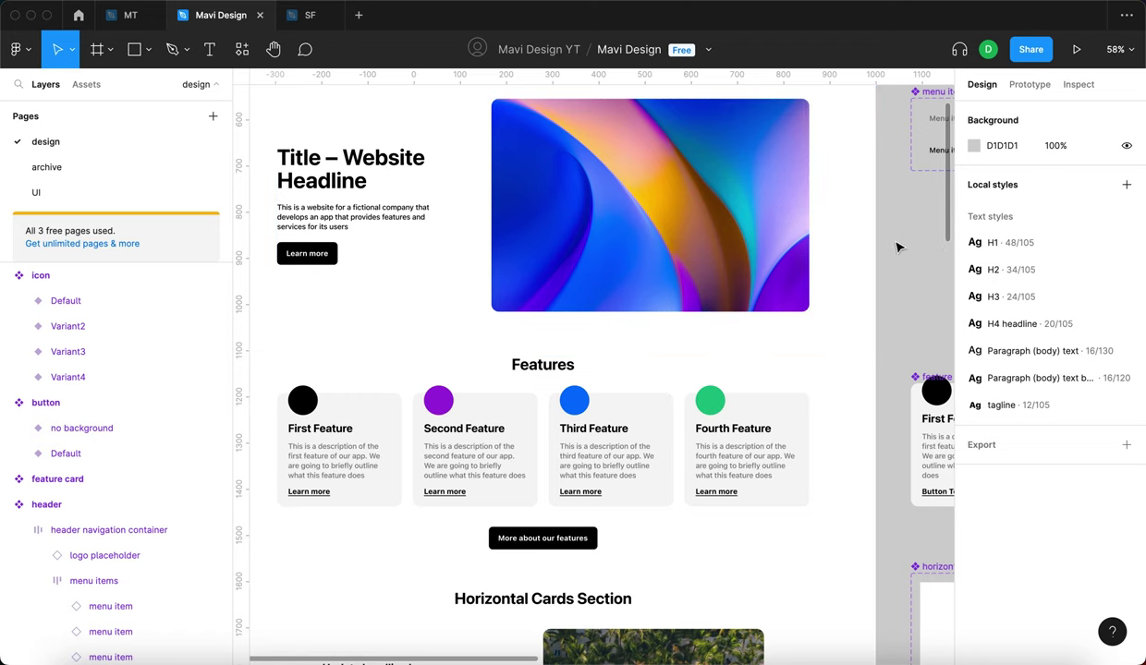
# - Compare the green fill of icon Variant4 with the colors of the title section's image
pyautogui.hscroll(5, 759, 366)
pyautogui.scroll(-1, 760, 366)
pyautogui.click(836, 374)
pyautogui.click(872, 377)
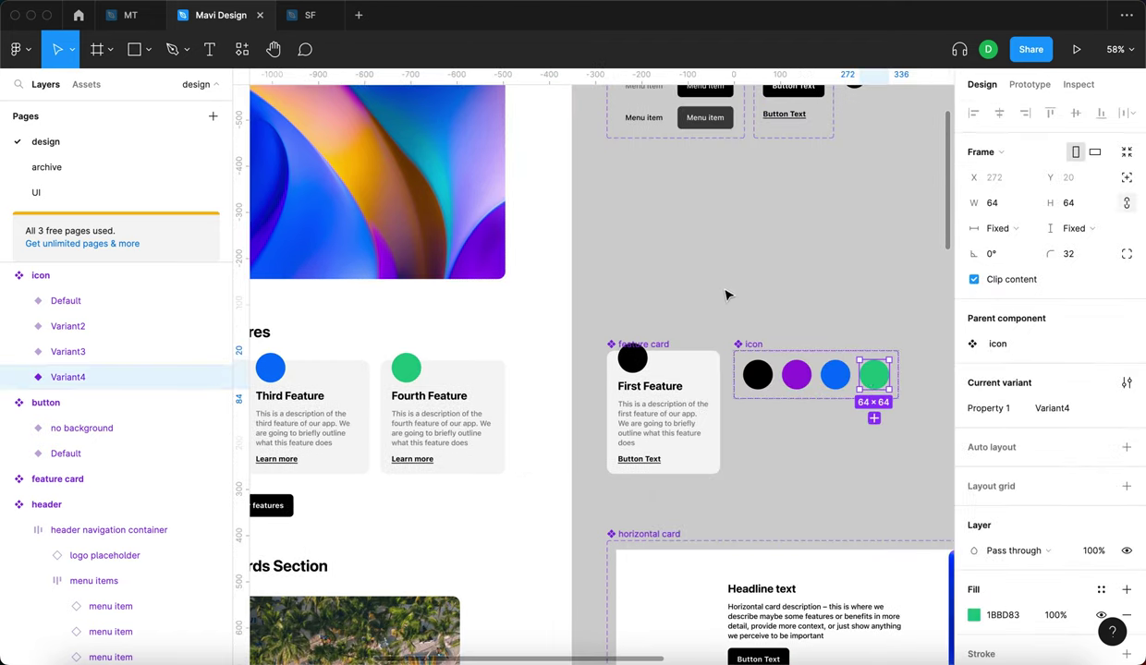
pyautogui.hscroll(-4, 727, 296)
pyautogui.scroll(-4, 722, 296)
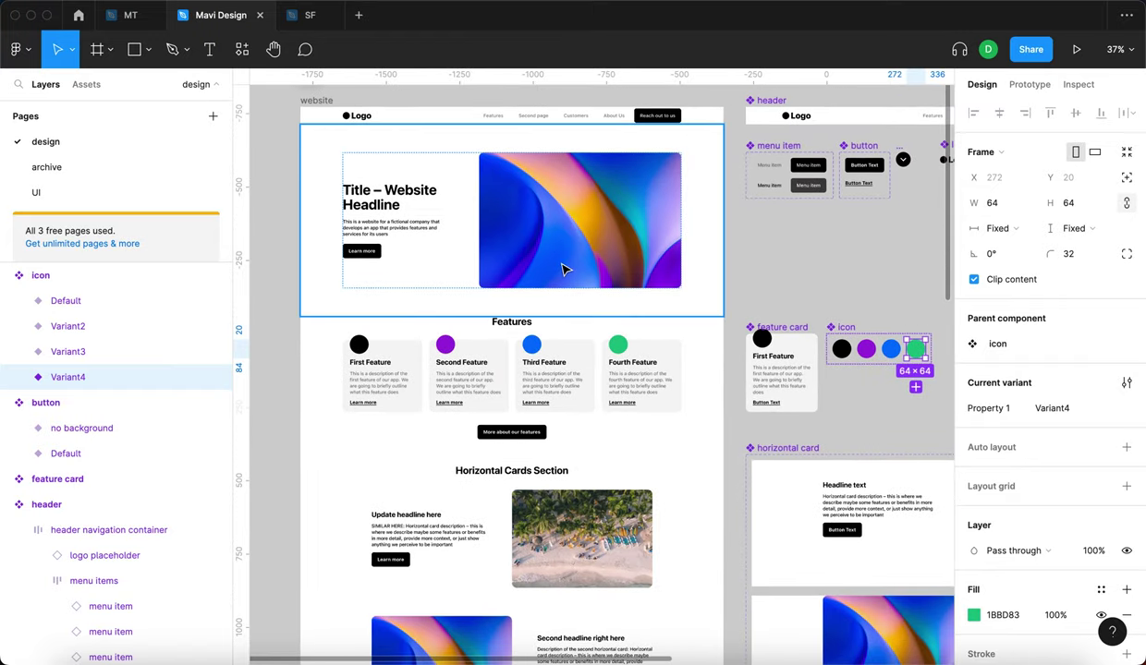
pyautogui.click(813, 294)
pyautogui.hscroll(1, 813, 296)
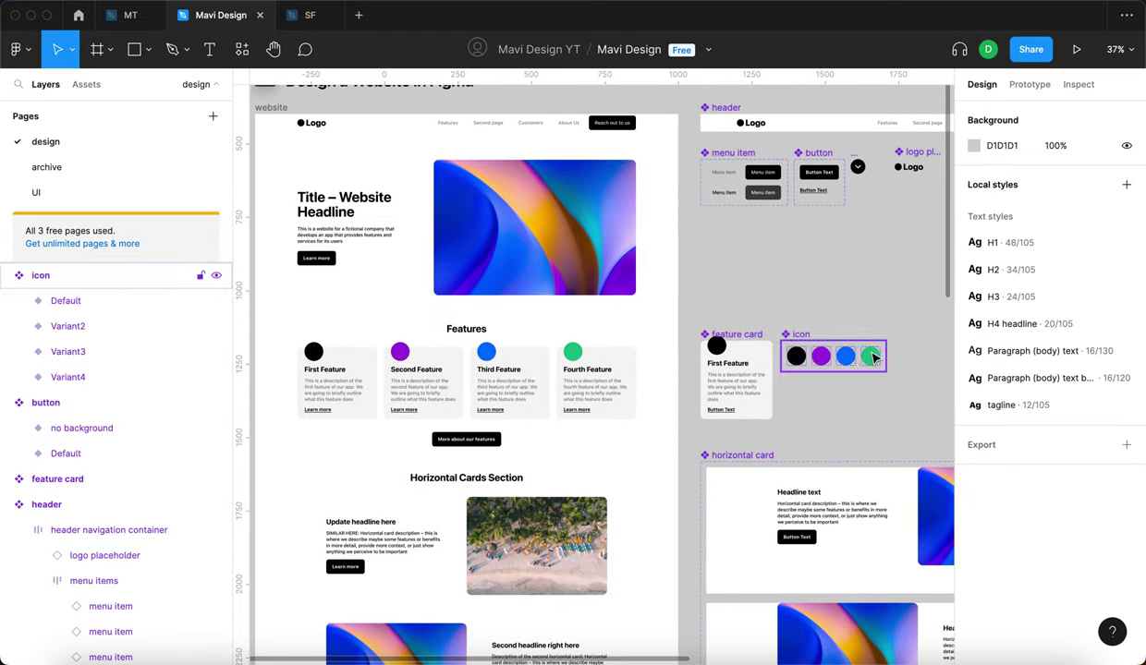
pyautogui.doubleClick(871, 358)
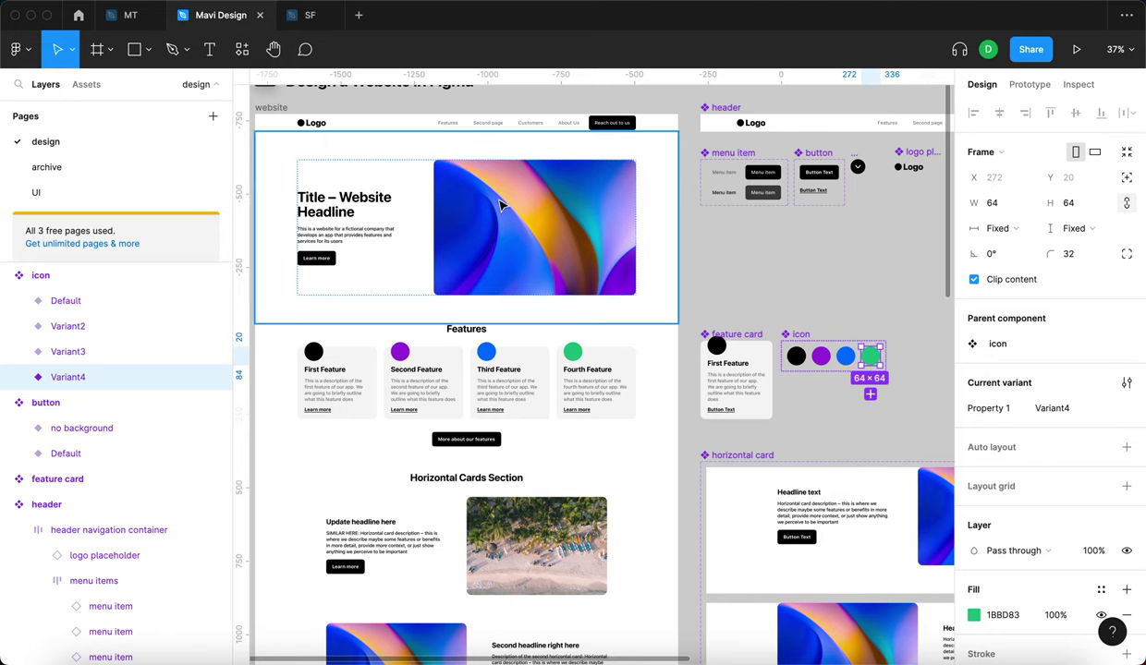
pyautogui.press('Escape')
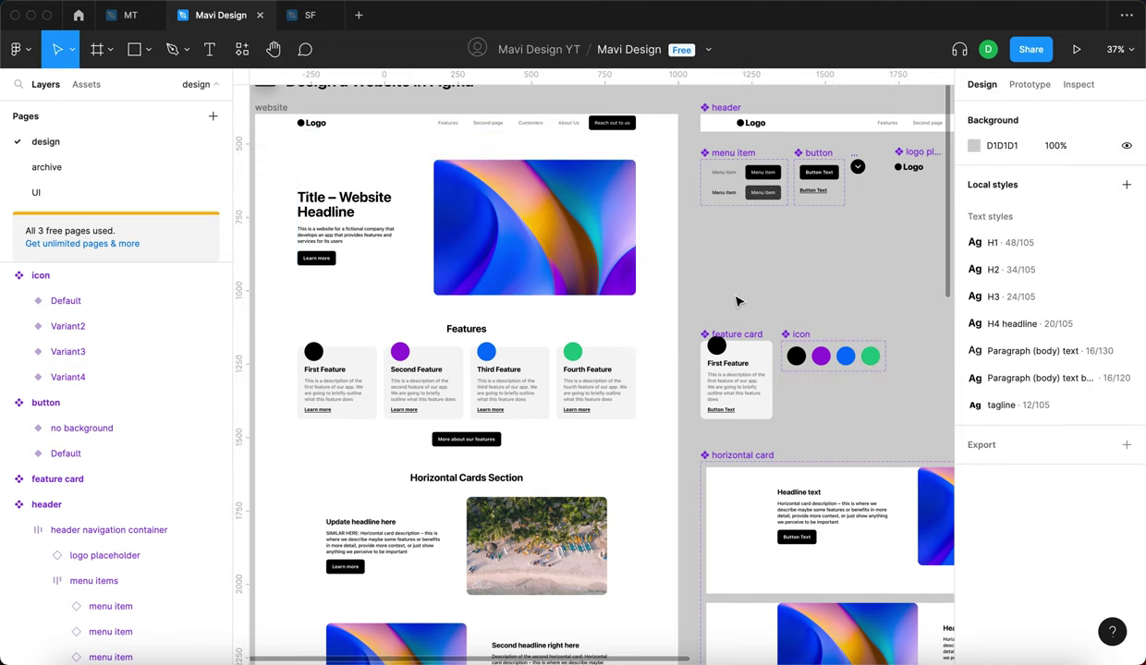
# - Change the fill of icon Variant4 to the yellow FCBB05, sampled from the title section's image
pyautogui.click(869, 356)
pyautogui.scroll(-3, 1020, 519)
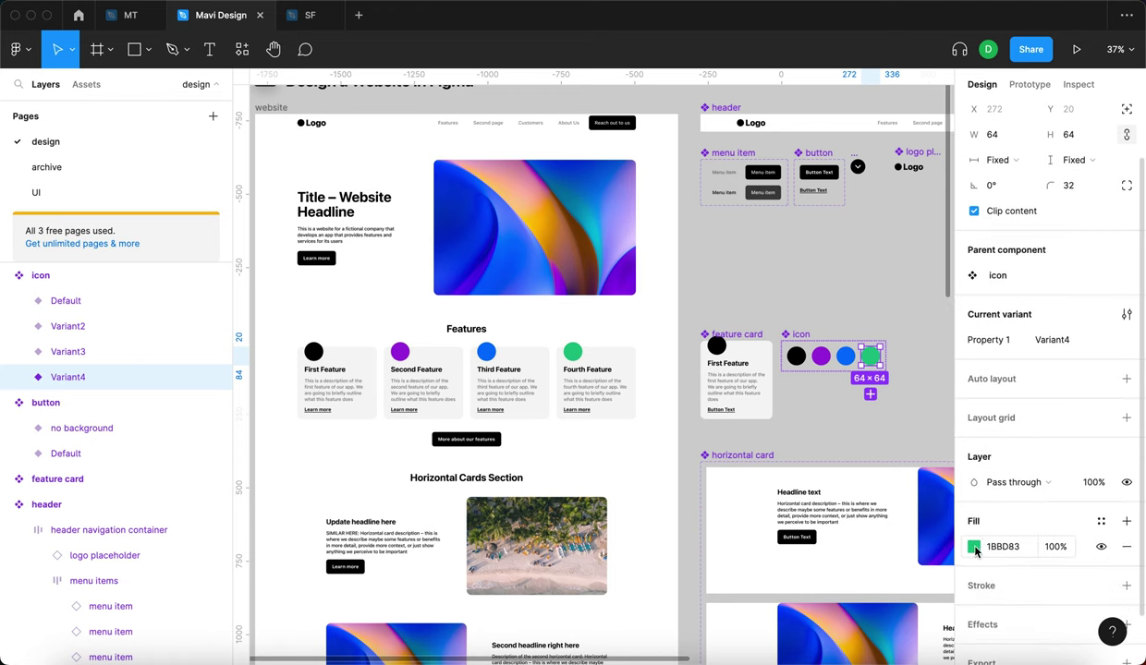
pyautogui.click(974, 547)
pyautogui.click(785, 486)
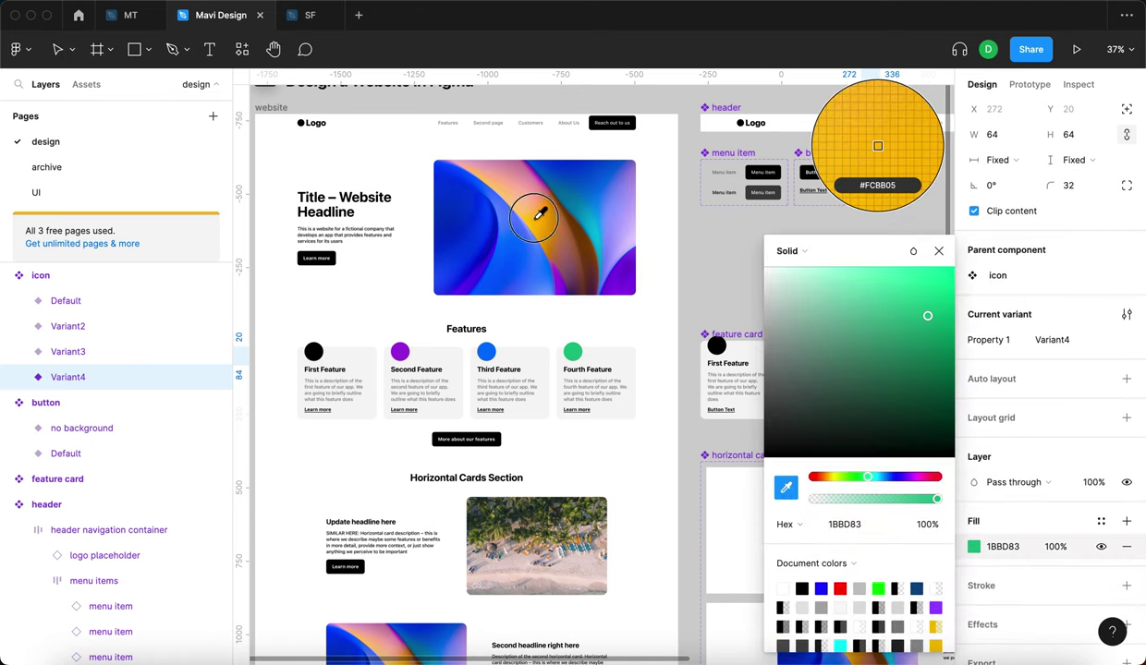
pyautogui.click(536, 220)
# - Resample the fill of icon Variant4 as the darker orange E69B01 from the title section's image and check the Features cards
pyautogui.click(785, 487)
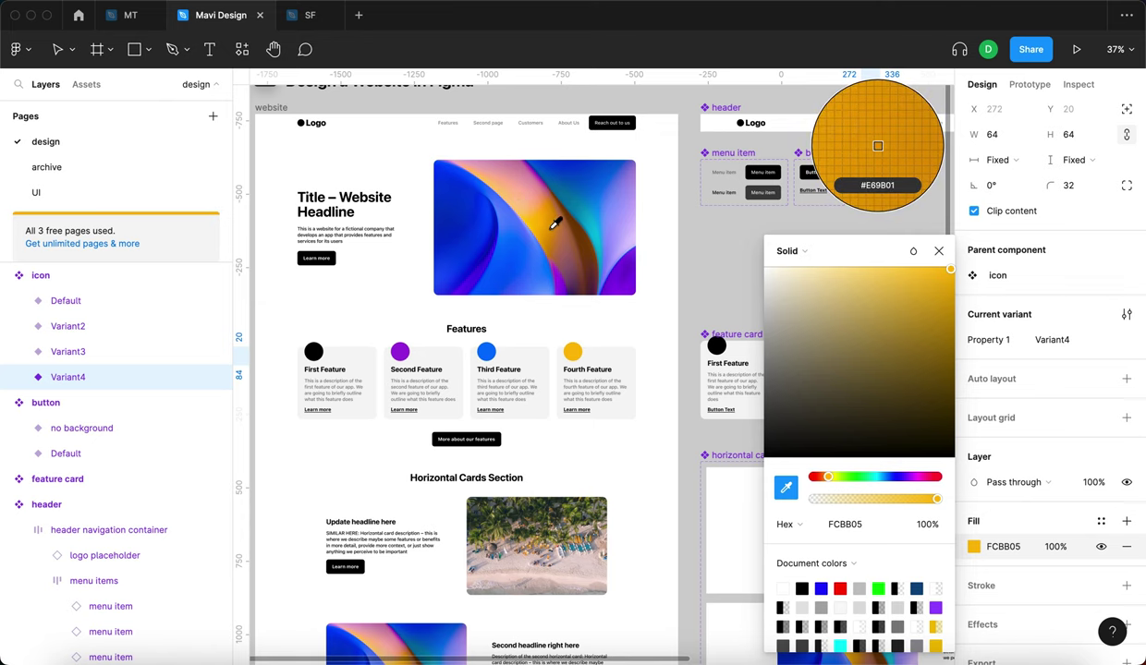
pyautogui.click(554, 224)
pyautogui.press('Escape')
pyautogui.press('Escape')
pyautogui.scroll(5, 566, 371)
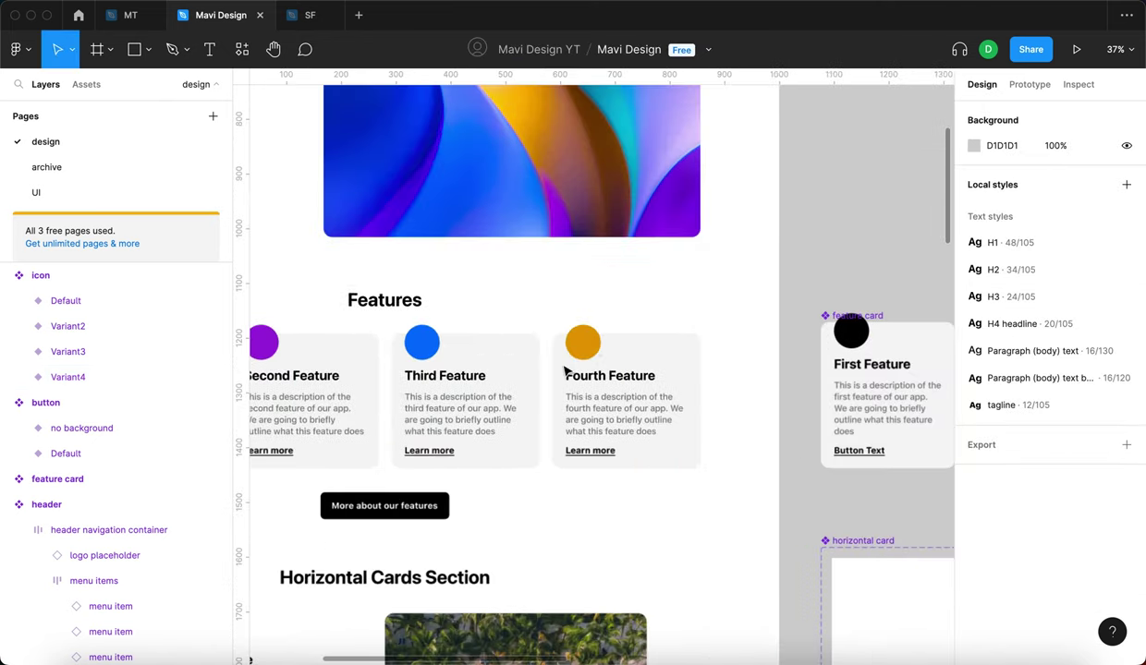
pyautogui.scroll(-5, 889, 180)
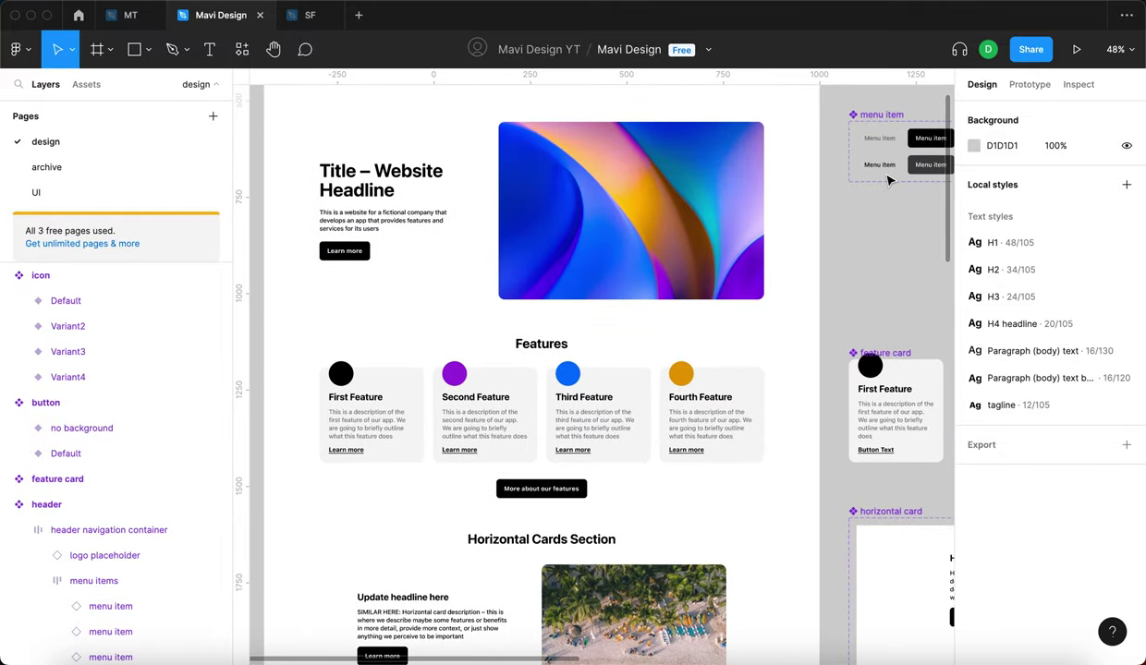
# - Soften the orange fill of icon Variant4 to E9AE34
pyautogui.scroll(1, 889, 180)
pyautogui.hscroll(6, 874, 261)
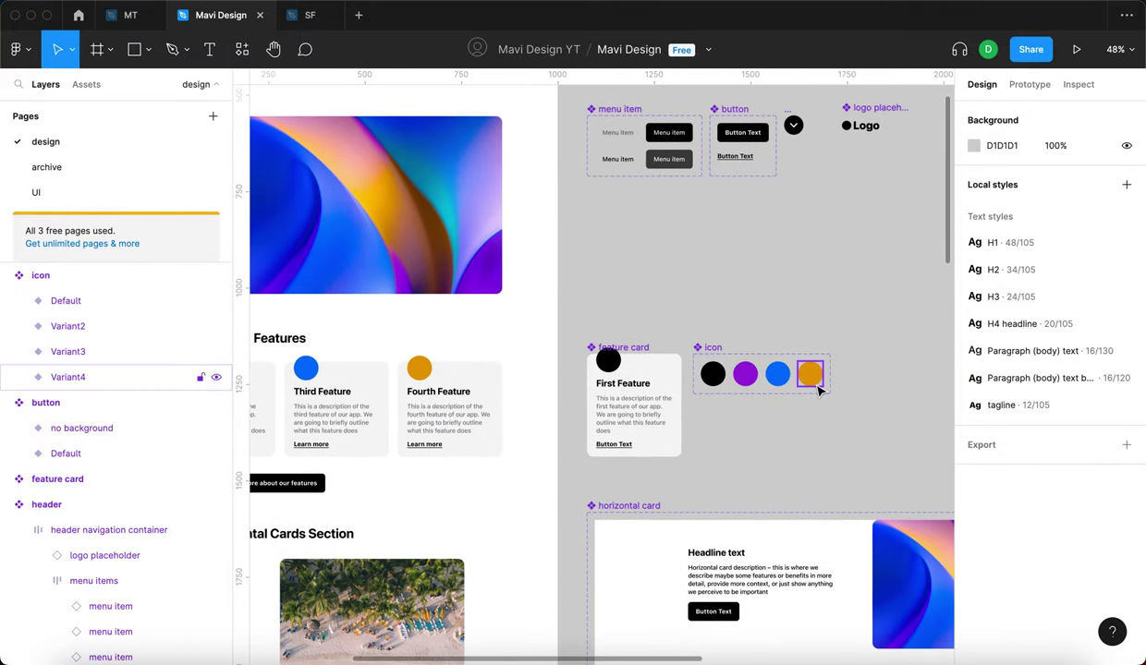
pyautogui.click(811, 376)
pyautogui.click(974, 614)
pyautogui.moveTo(949, 292); pyautogui.dragTo(913, 293)
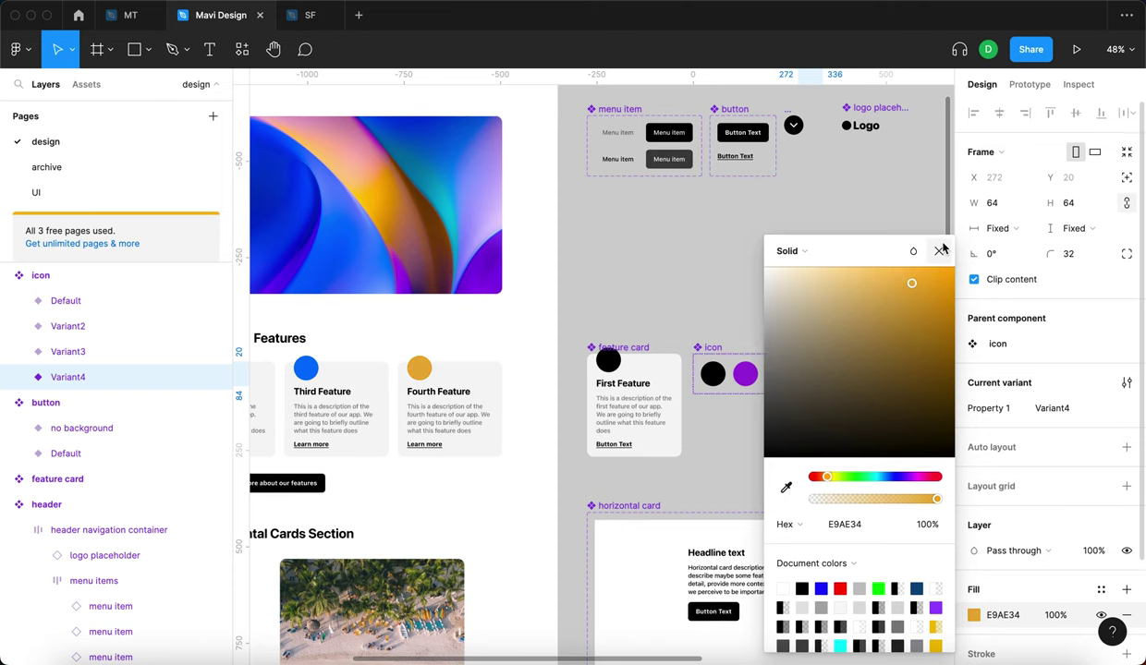
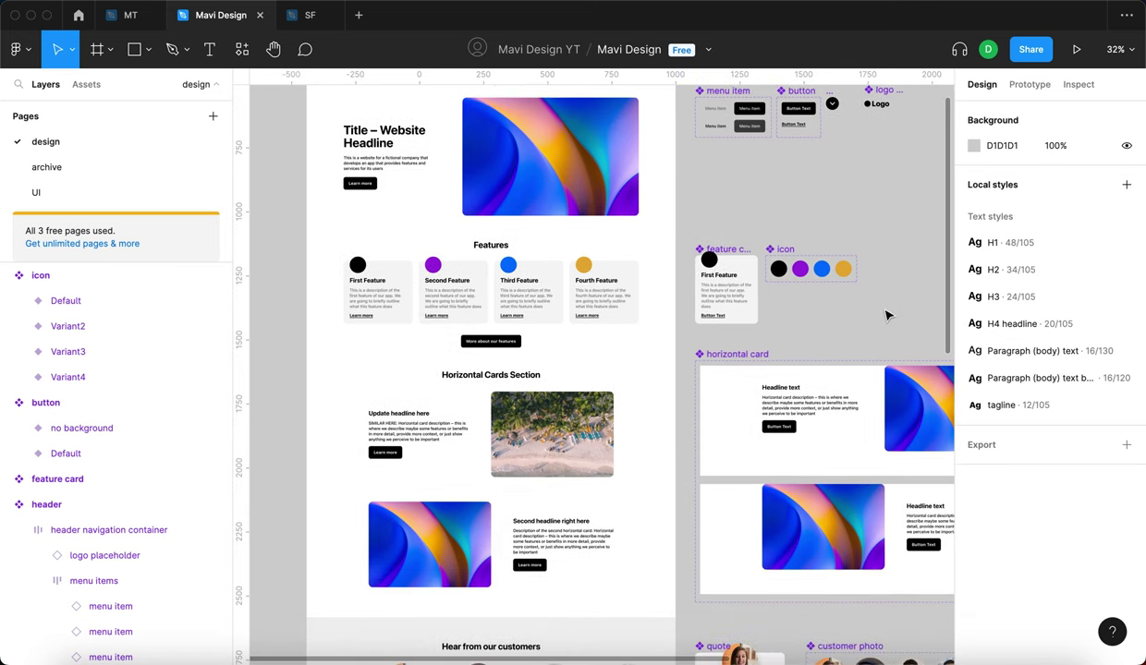
# - Add a drop shadow effect to the icon's Default variant and inspect it on the First Feature card
pyautogui.doubleClick(778, 271)
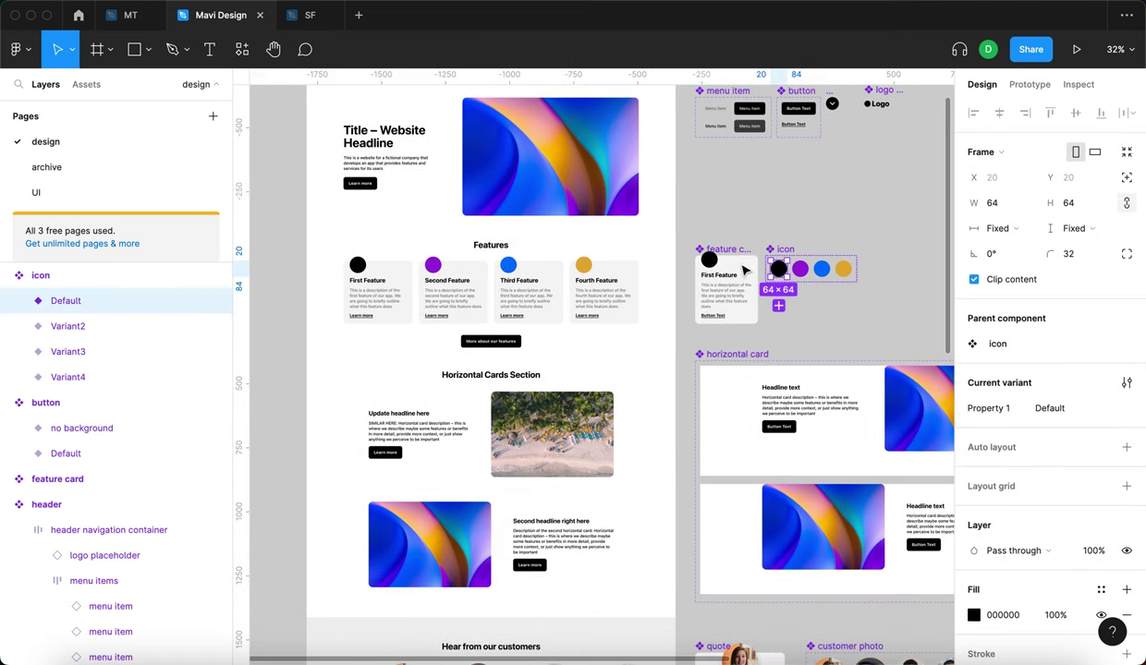
pyautogui.scroll(-3, 958, 406)
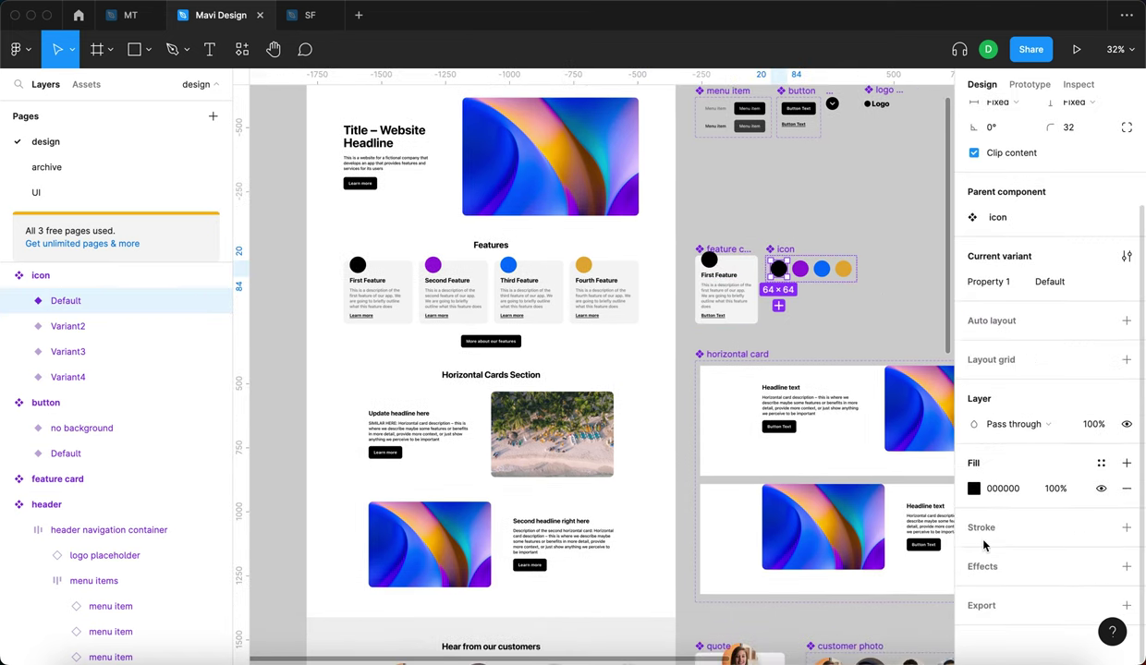
pyautogui.click(1126, 567)
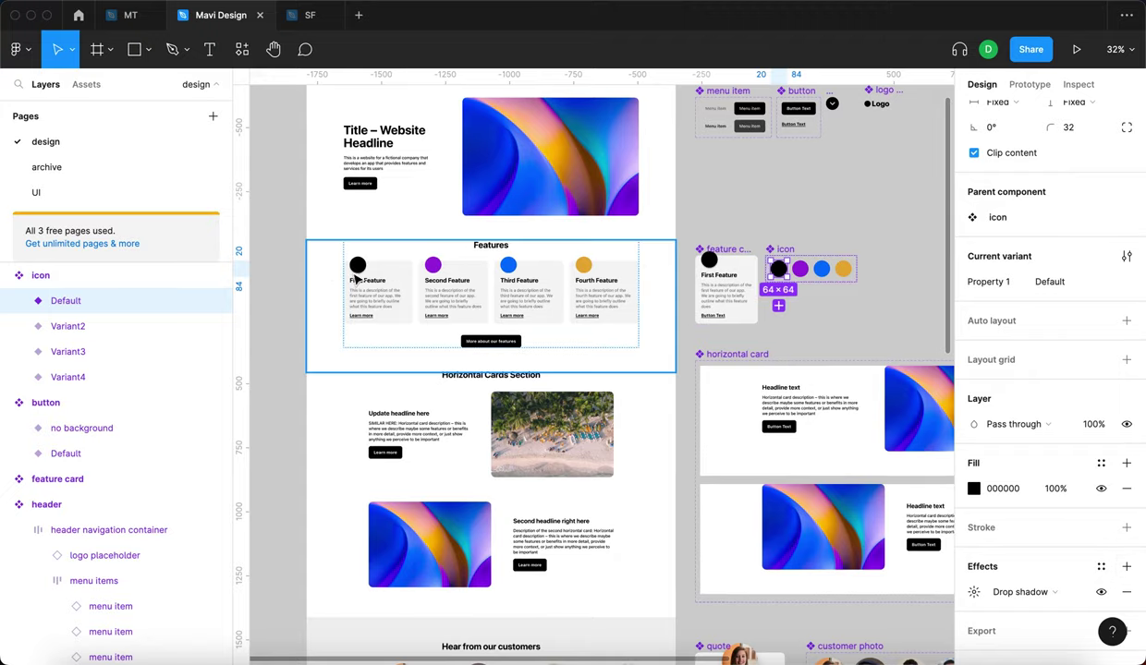
pyautogui.scroll(10, 347, 277)
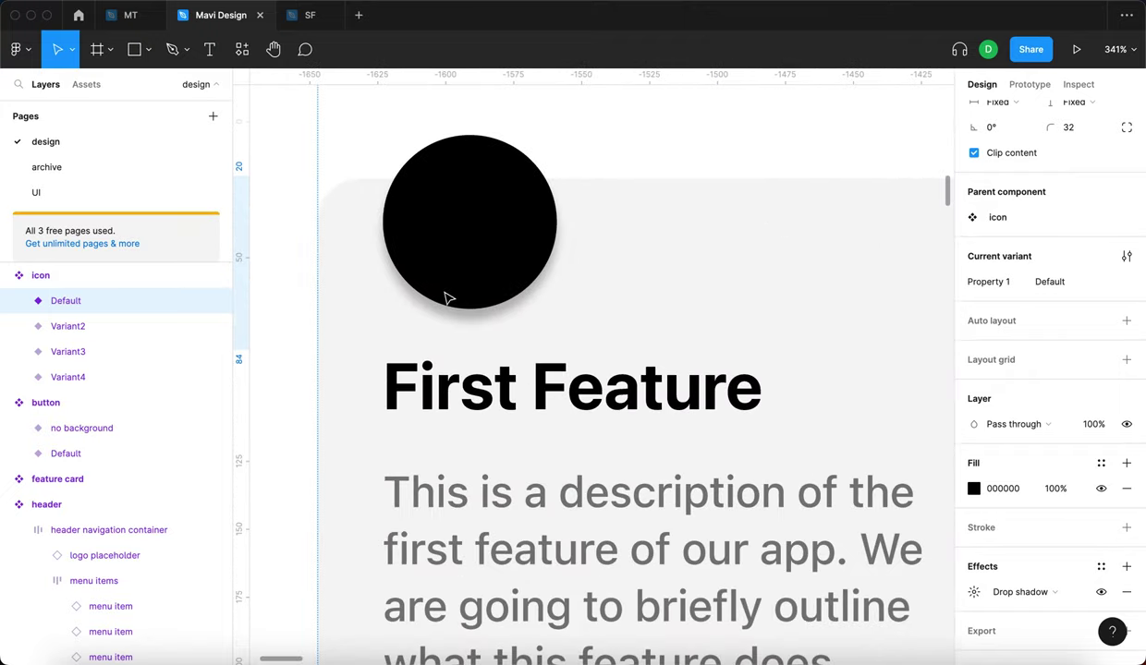
pyautogui.scroll(-10, 447, 300)
pyautogui.moveTo(686, 327); pyautogui.dragTo(430, 338)
pyautogui.scroll(6, 773, 306)
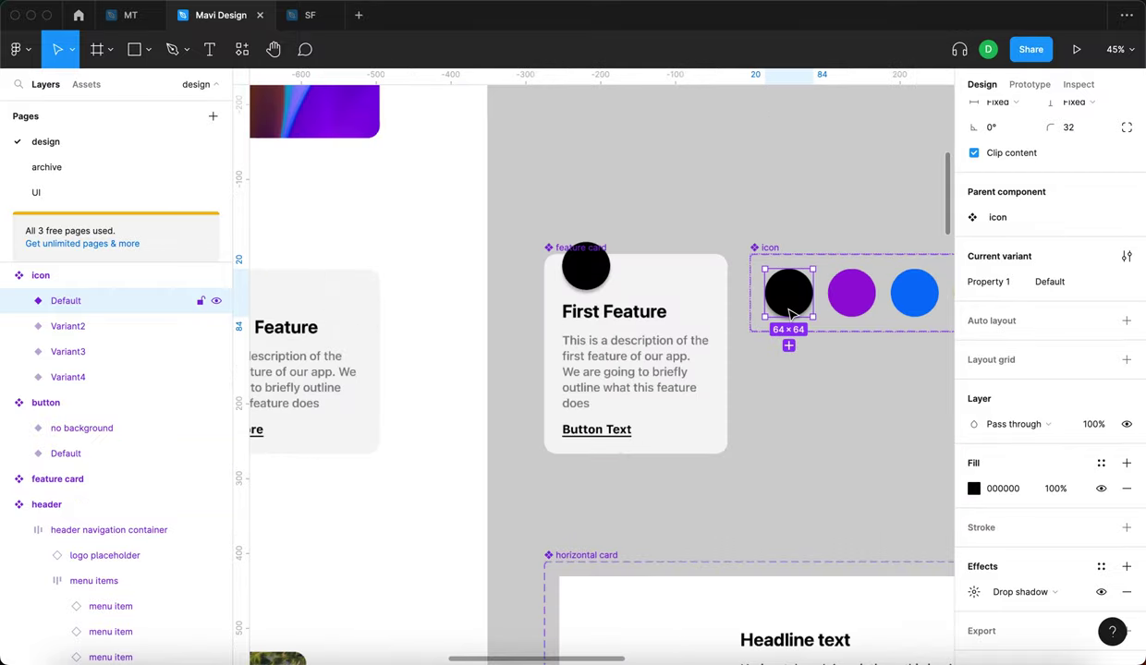
# - Set the Default icon's drop shadow offsets to X 10 and Y 10
pyautogui.click(974, 592)
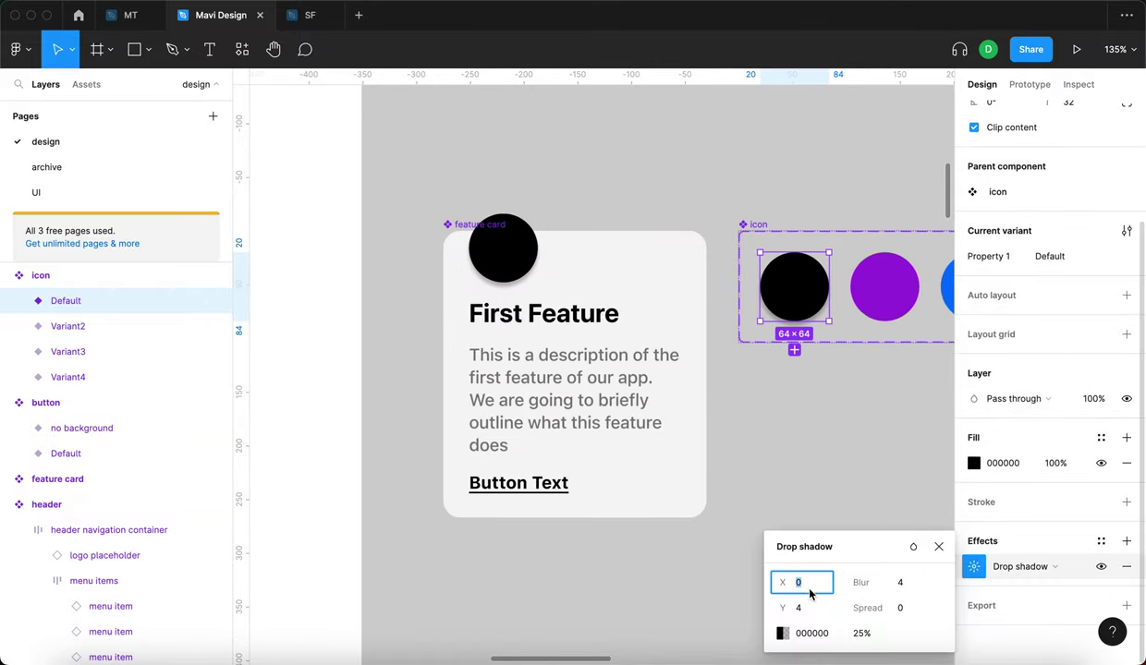
pyautogui.hotkey('shift', 'Up')
pyautogui.hotkey('shift', 'Up')
pyautogui.hotkey('shift', 'Down')
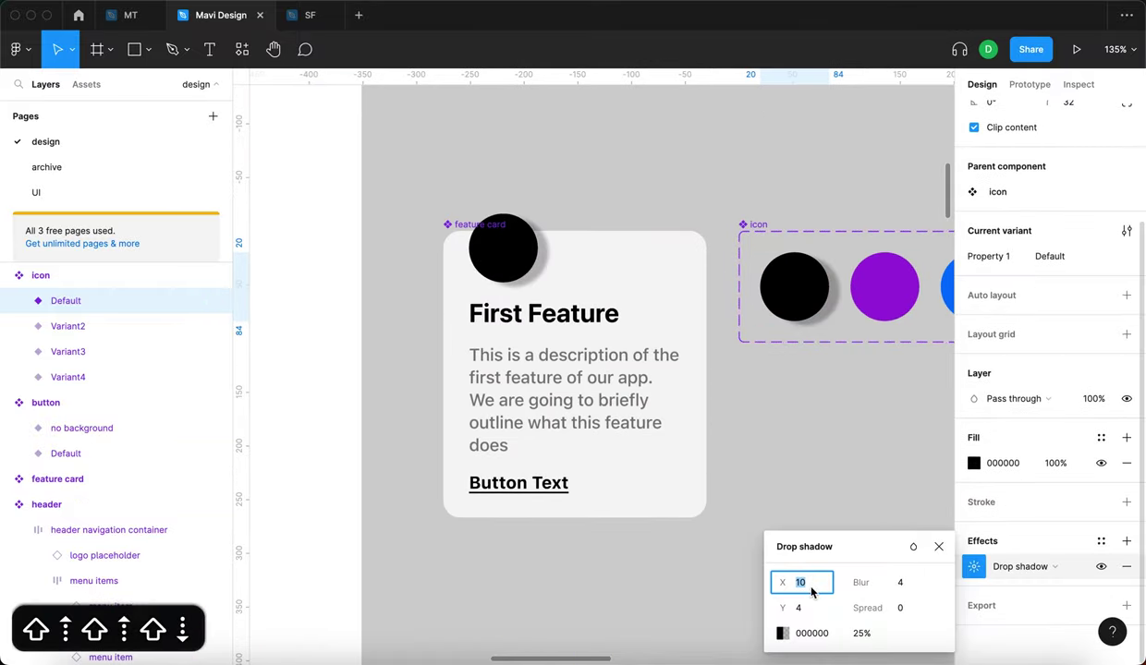
pyautogui.click(802, 608)
pyautogui.hotkey('shift', 'Up')
pyautogui.press('Down')
pyautogui.press('Down')
pyautogui.press('Down')
pyautogui.press('Down')
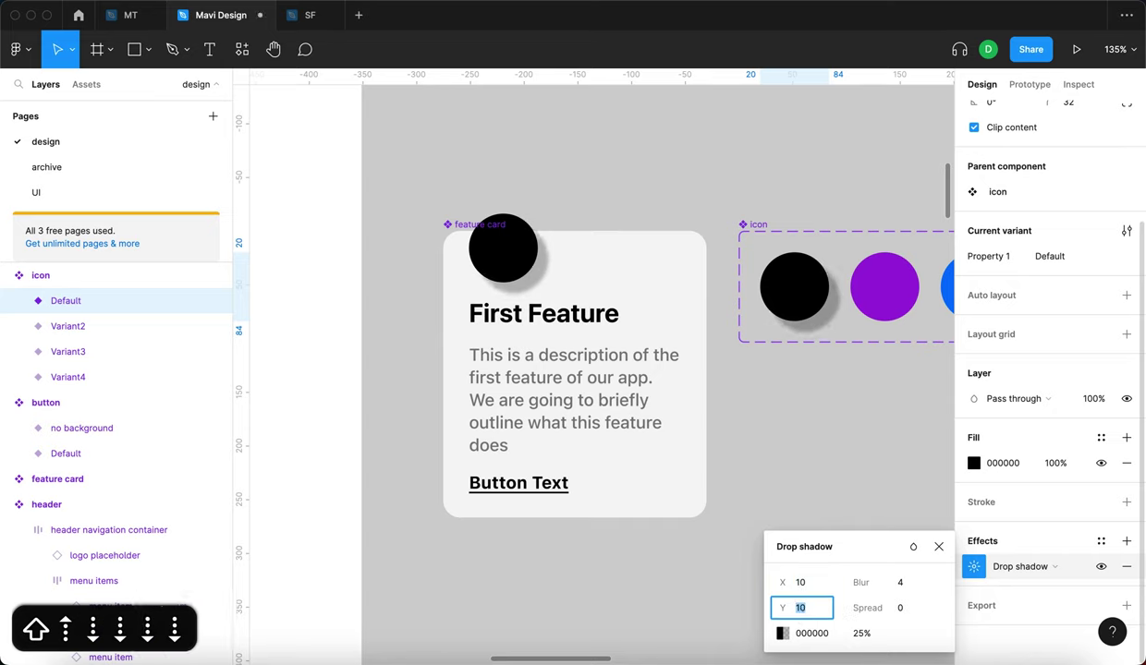
# - Set the Default icon's drop shadow blur to 24 and its spread to -4
pyautogui.click(908, 587)
pyautogui.hotkey('shift', 'Up')
pyautogui.hotkey('shift', 'Up')
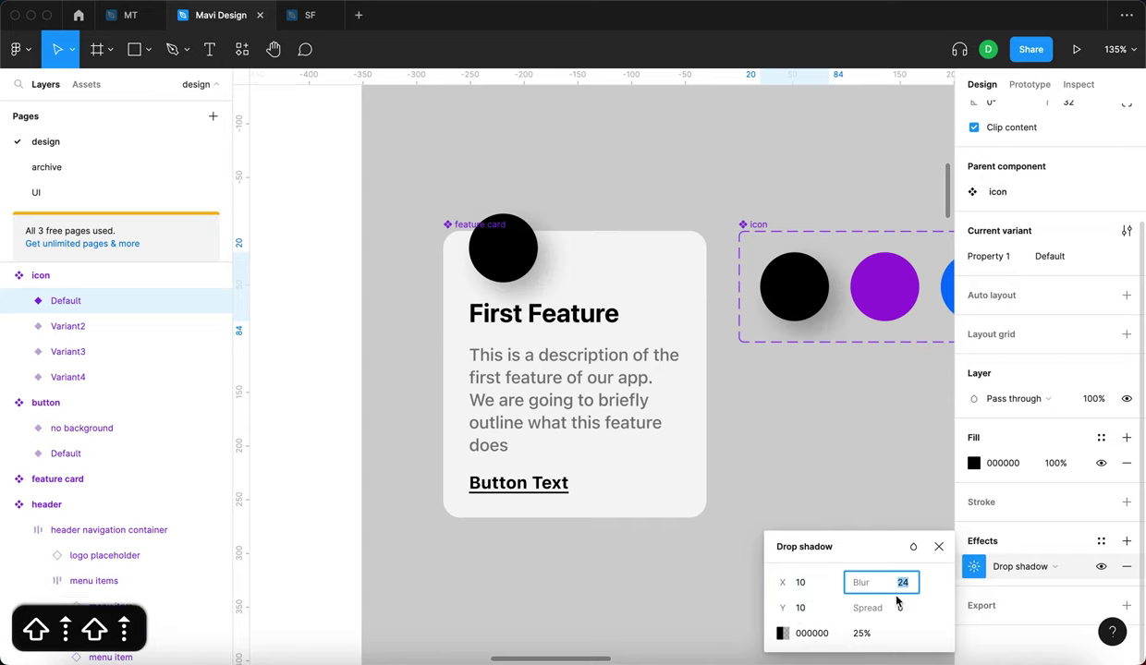
pyautogui.click(906, 605)
pyautogui.press('Down')
pyautogui.press('Down')
pyautogui.press('Down')
pyautogui.press('Down')
pyautogui.press('Down')
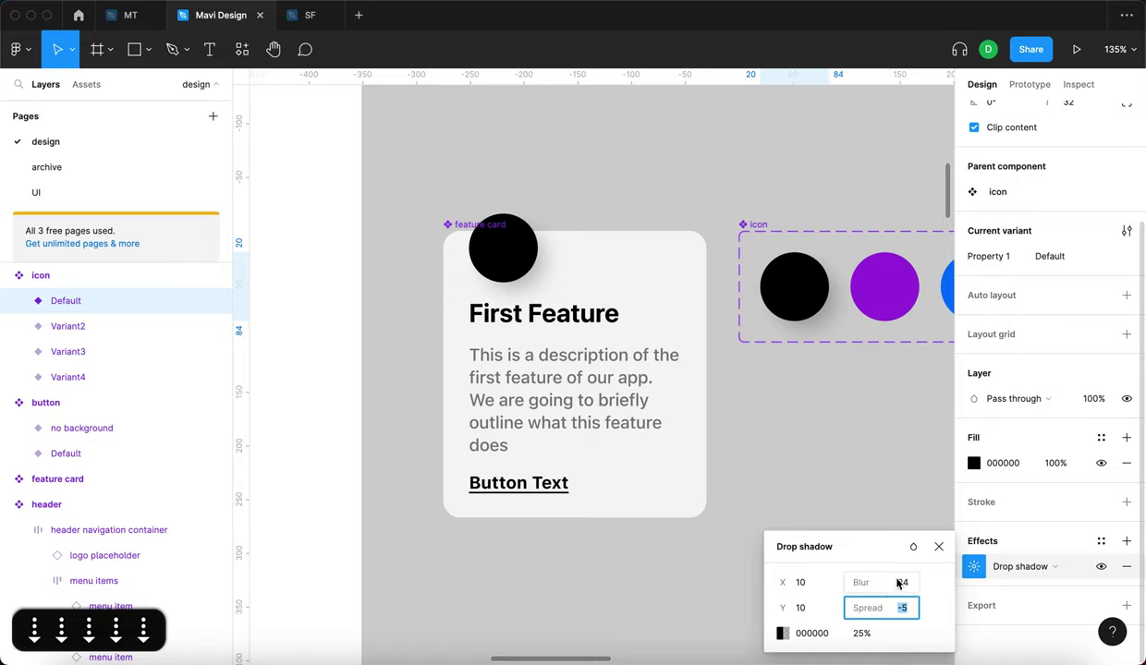
pyautogui.hotkey('shift', 'Return')
pyautogui.click(820, 414)
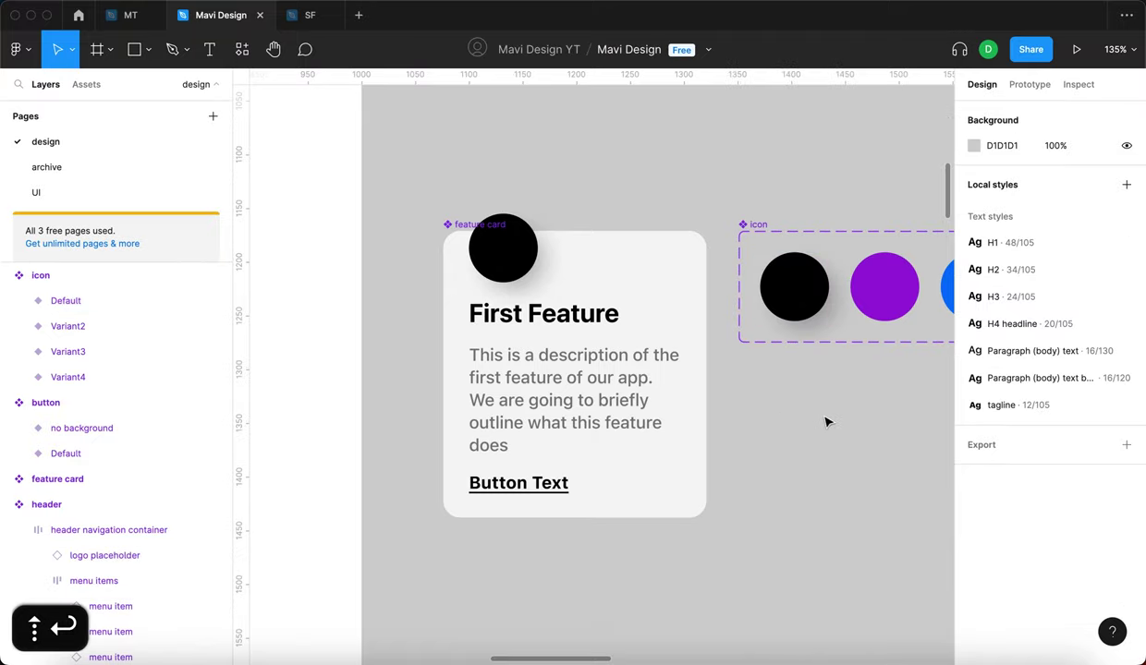
pyautogui.scroll(-10, 827, 422)
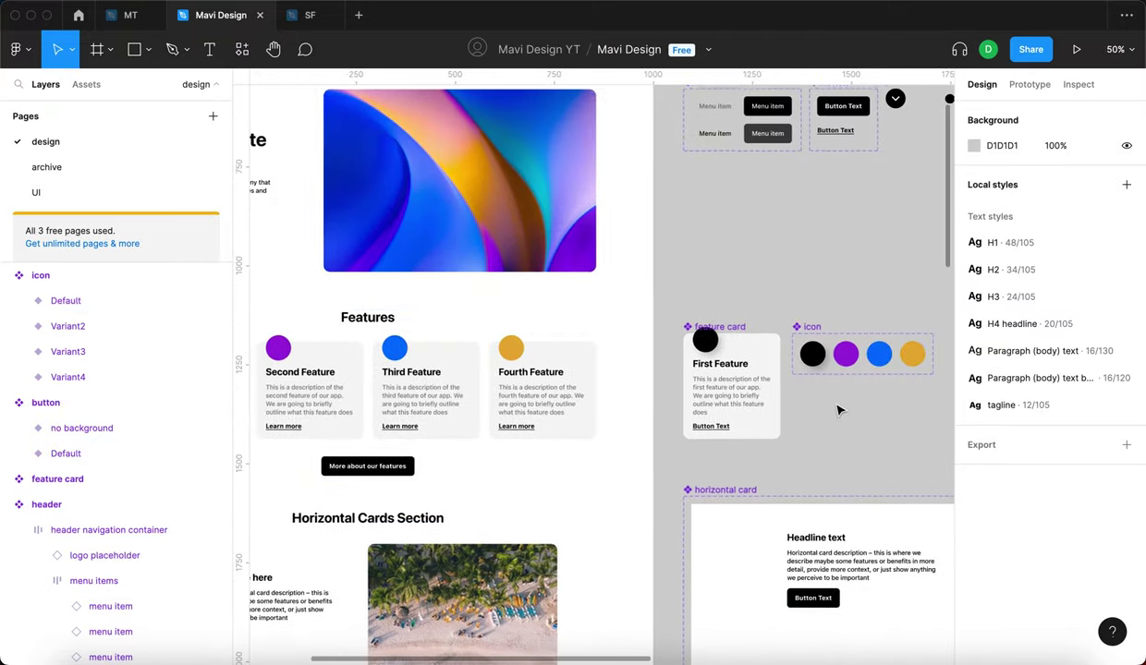
# - Reduce the horizontal offset of the Default icon's drop shadow to 5
pyautogui.click(810, 352)
pyautogui.scroll(-3, 1016, 462)
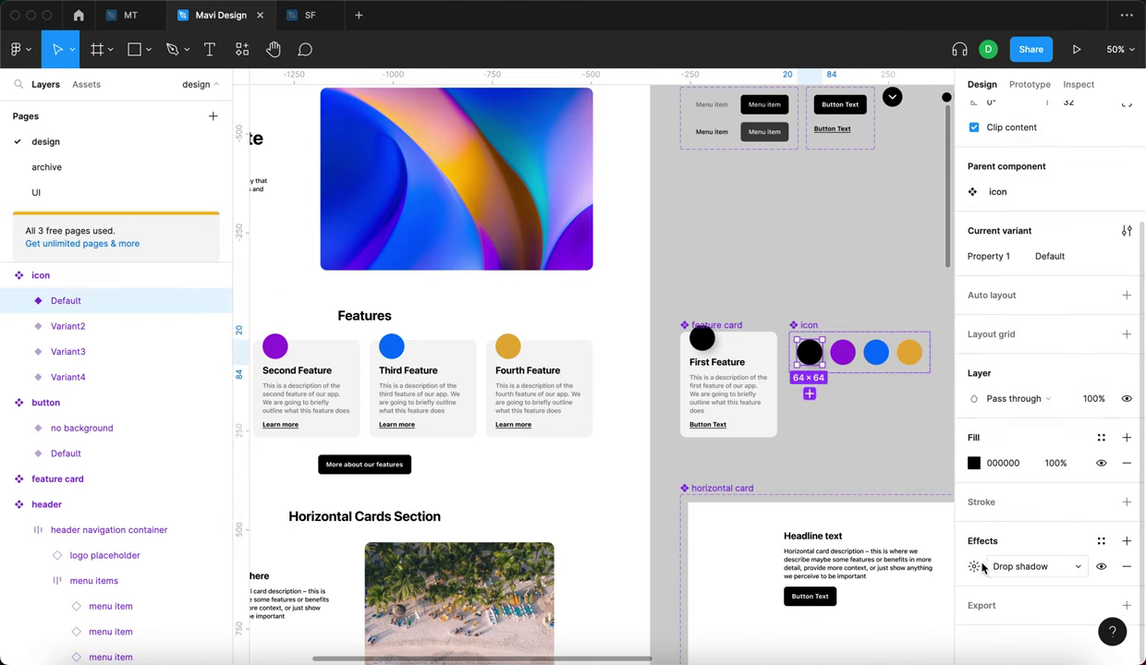
pyautogui.click(973, 566)
pyautogui.press('Down')
pyautogui.press('Down')
pyautogui.press('Down')
pyautogui.press('Down')
pyautogui.press('Down')
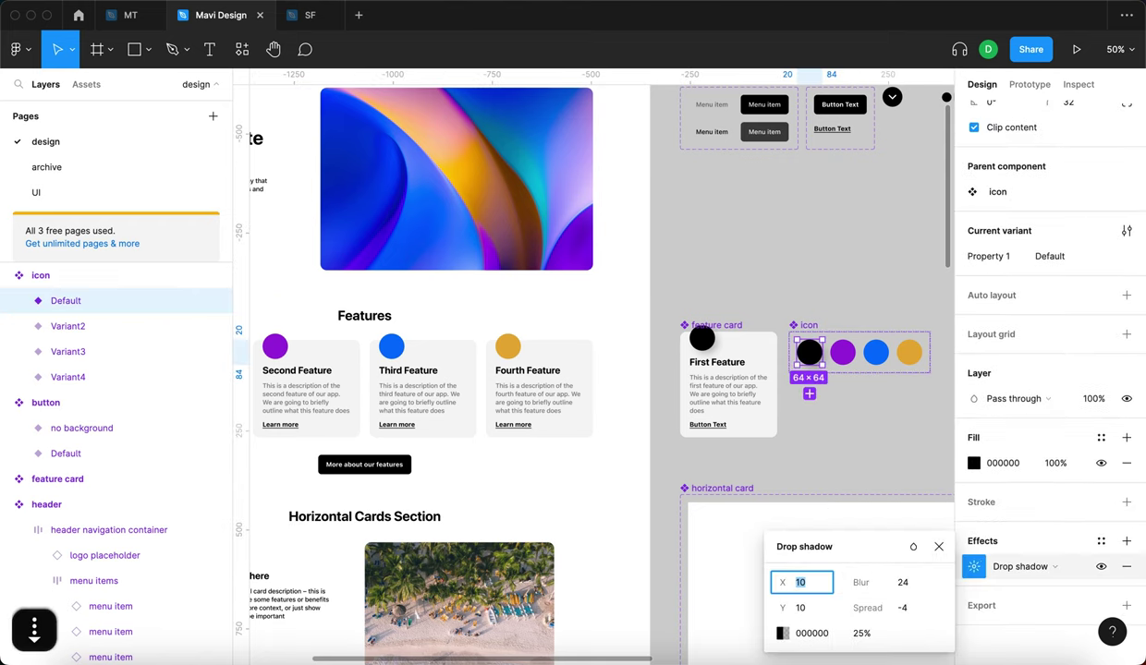
pyautogui.press('Return')
pyautogui.press('Return')
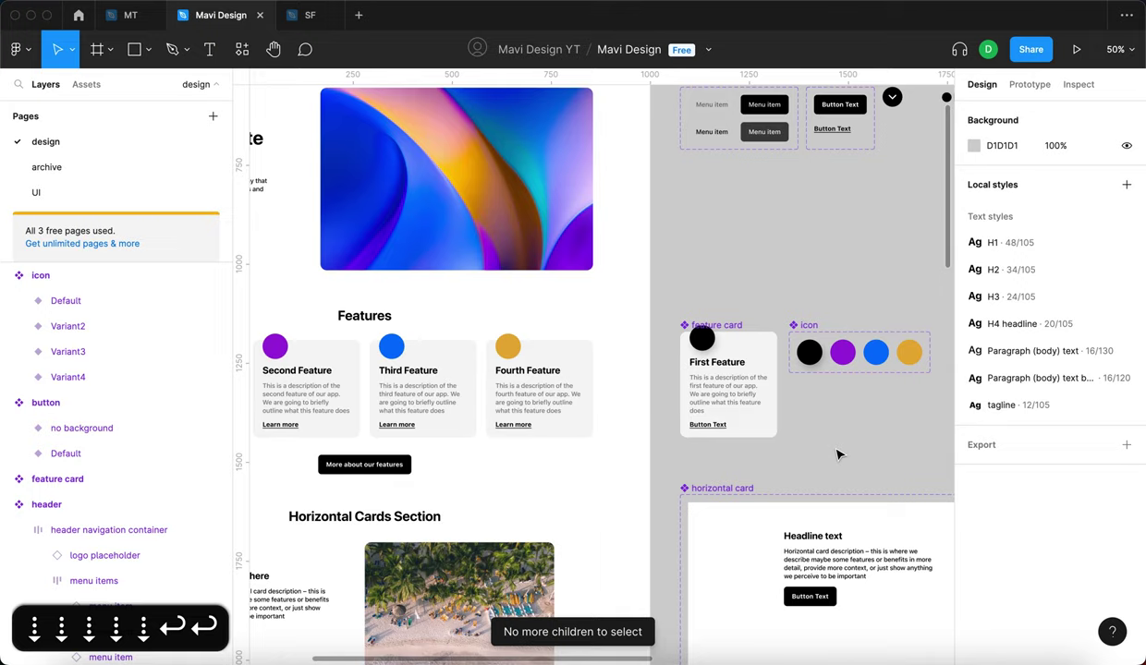
# - Compare the shadowed Default icon with the other icon variants and the Features cards
pyautogui.hscroll(-5, 807, 426)
pyautogui.hscroll(5, 890, 290)
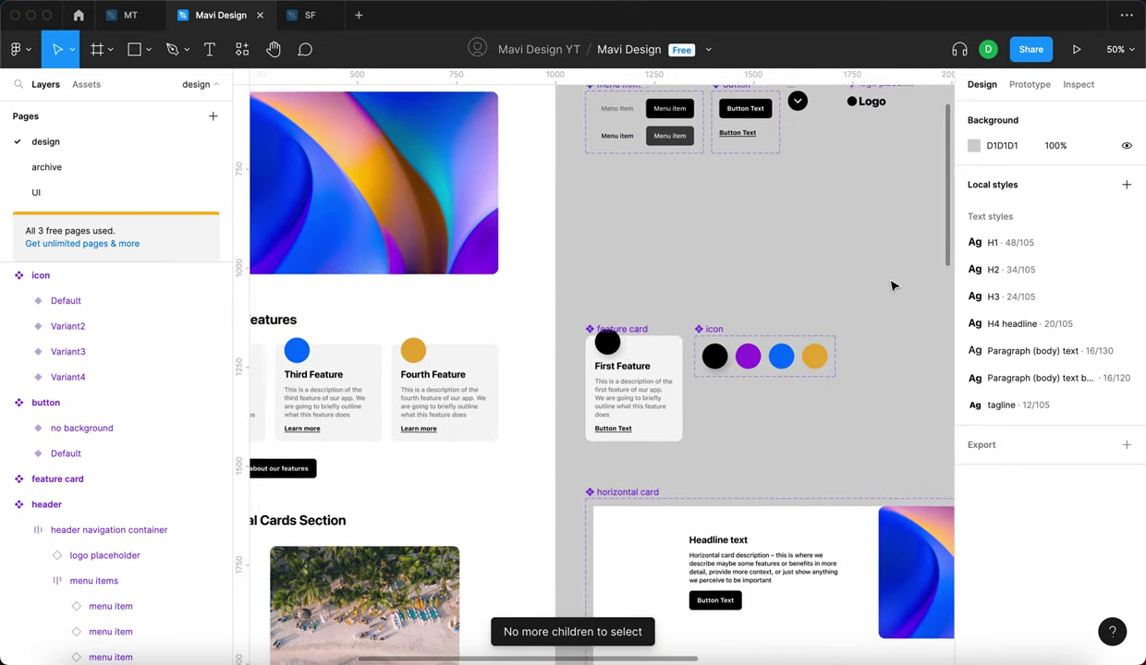
pyautogui.click(721, 376)
pyautogui.click(767, 426)
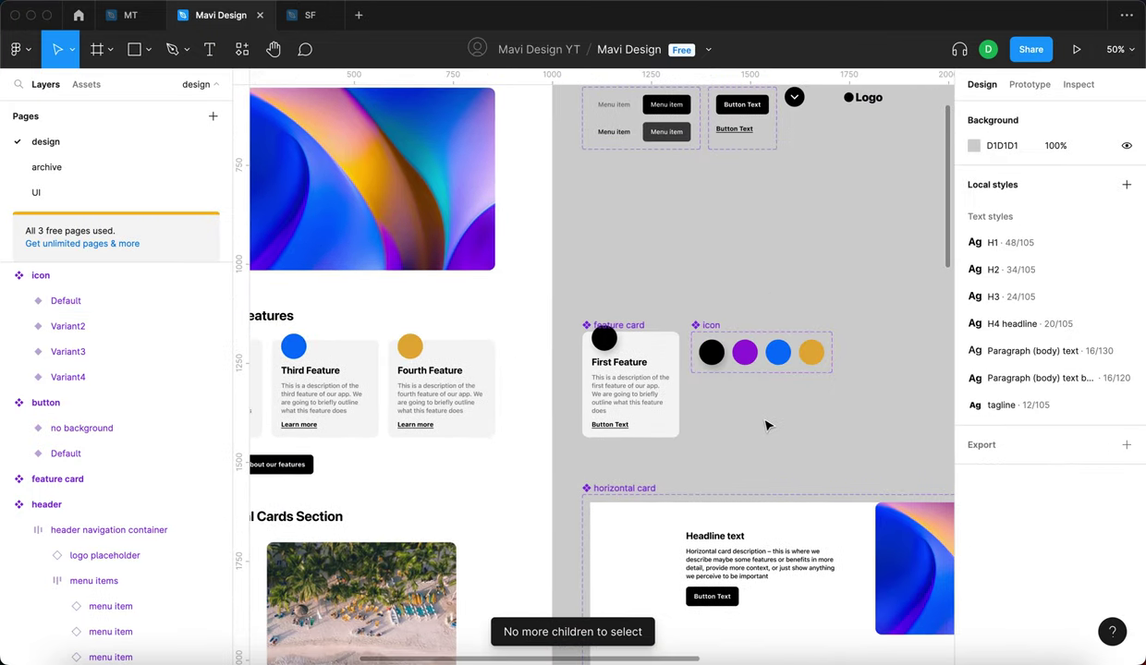
pyautogui.hscroll(-4, 767, 427)
pyautogui.scroll(10, 827, 262)
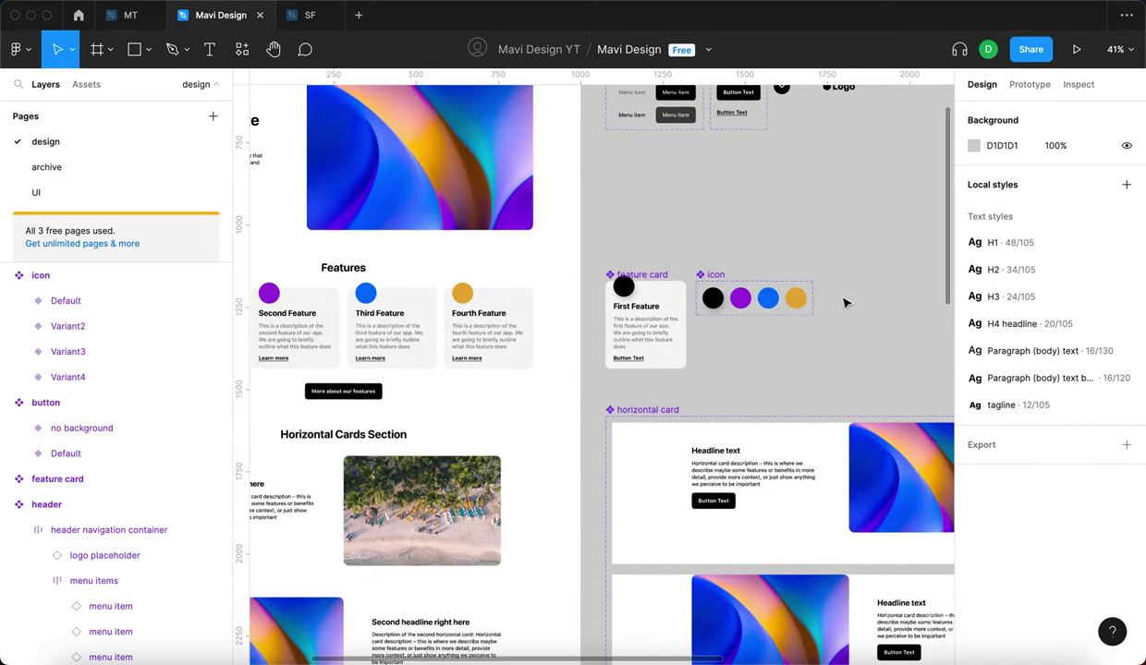
pyautogui.click(769, 305)
pyautogui.hscroll(3, 772, 239)
pyautogui.scroll(-1, 772, 238)
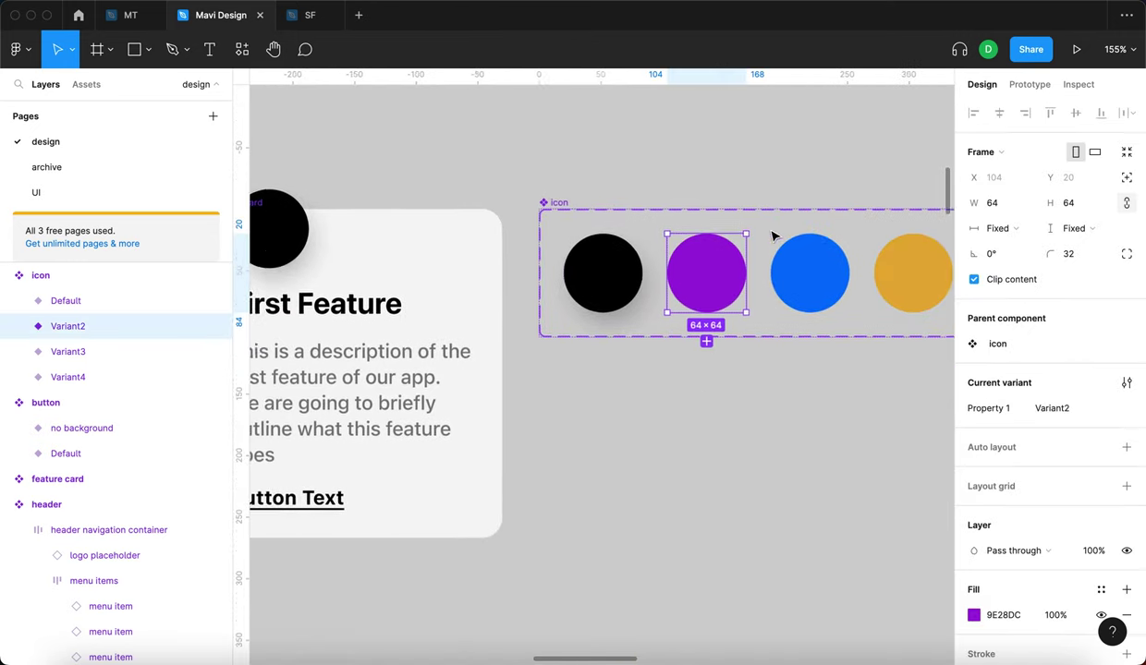
# - Review the drop shadow settings of the icon's Default variant
pyautogui.click(587, 265)
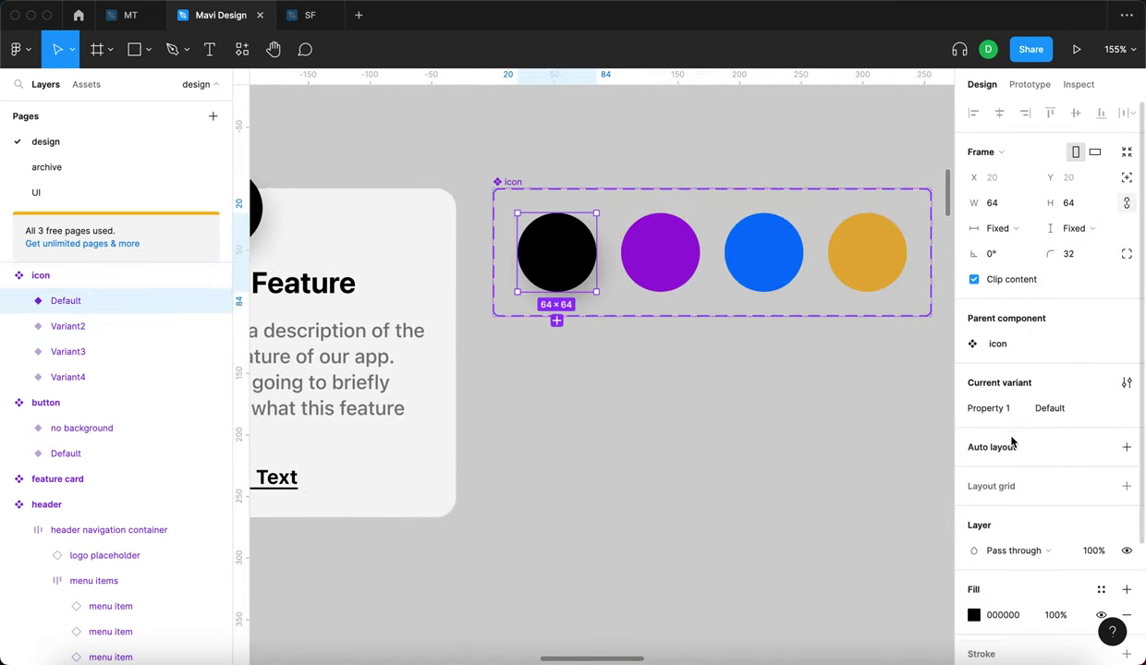
pyautogui.scroll(-3, 998, 480)
pyautogui.click(975, 567)
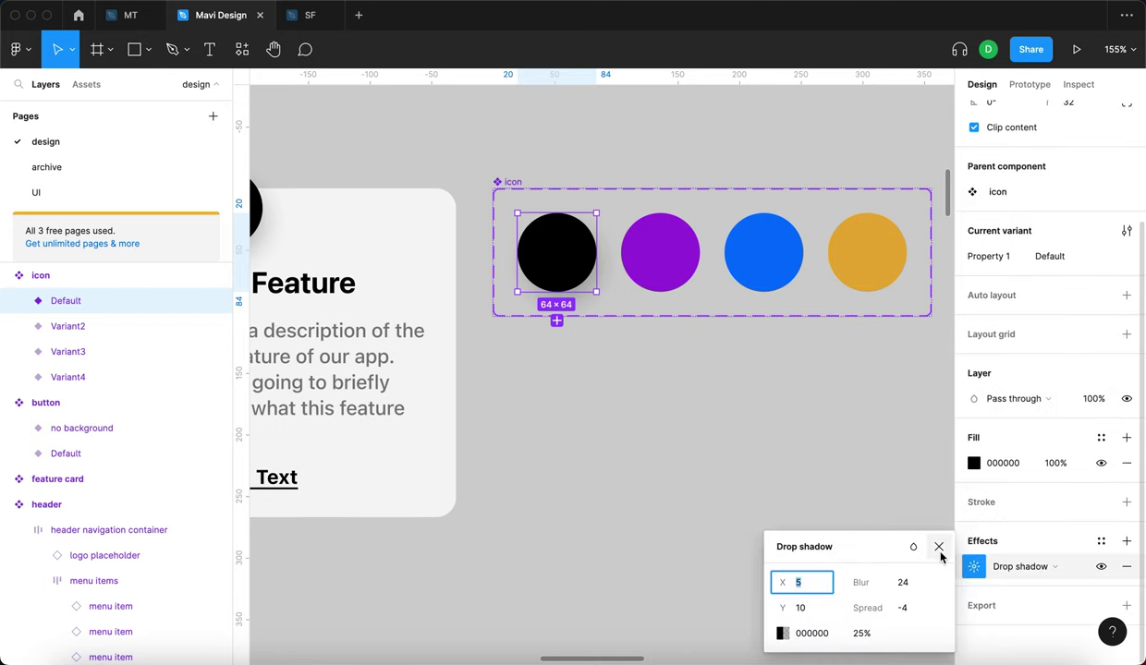
pyautogui.click(940, 548)
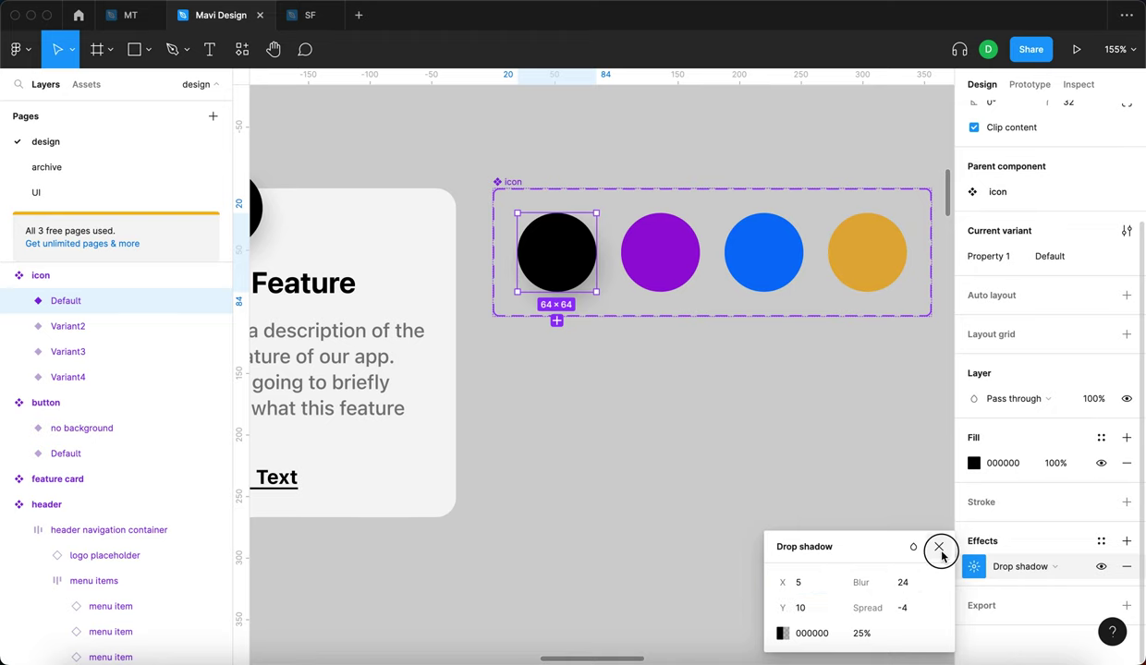
pyautogui.click(823, 483)
# - Copy the drop shadow effect from the icon's Default variant onto Variant2, Variant3 and Variant4
pyautogui.click(580, 287)
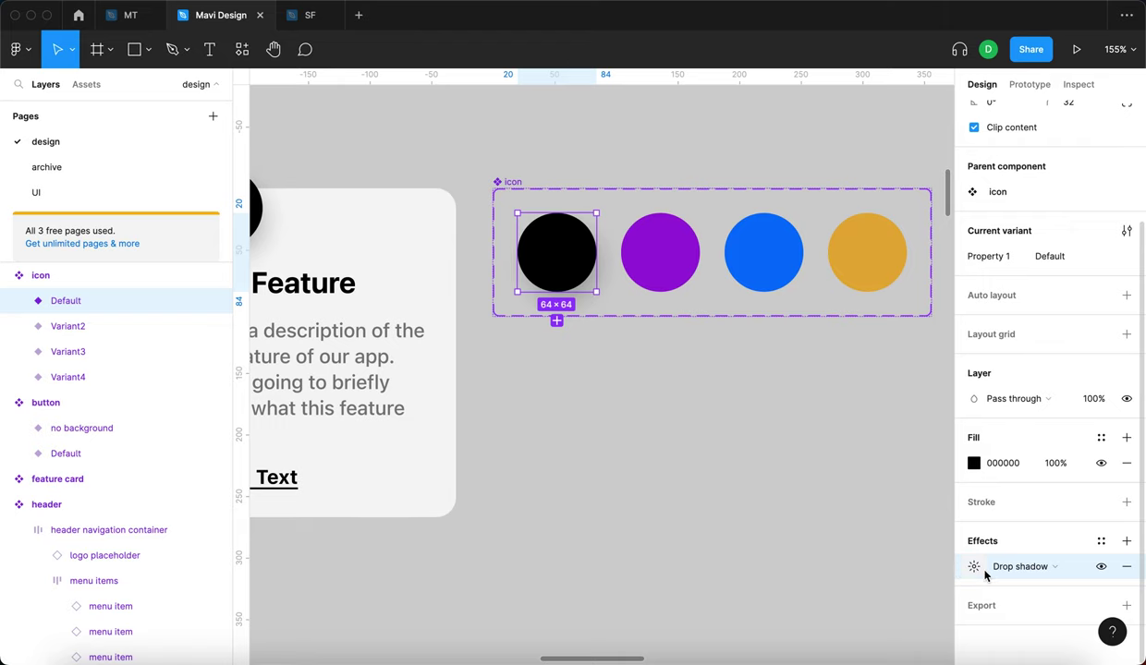
pyautogui.press('super+c')
pyautogui.click(661, 254)
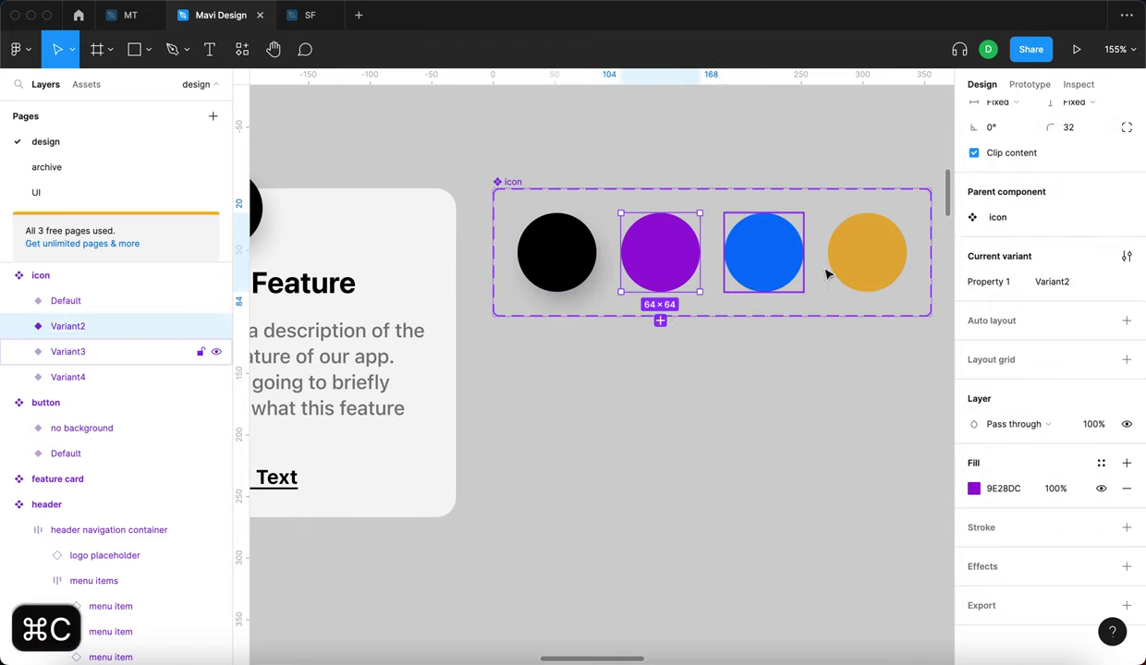
pyautogui.keyDown('shift'); pyautogui.click(772, 265); pyautogui.keyUp('shift')
pyautogui.keyDown('shift'); pyautogui.click(852, 256); pyautogui.keyUp('shift')
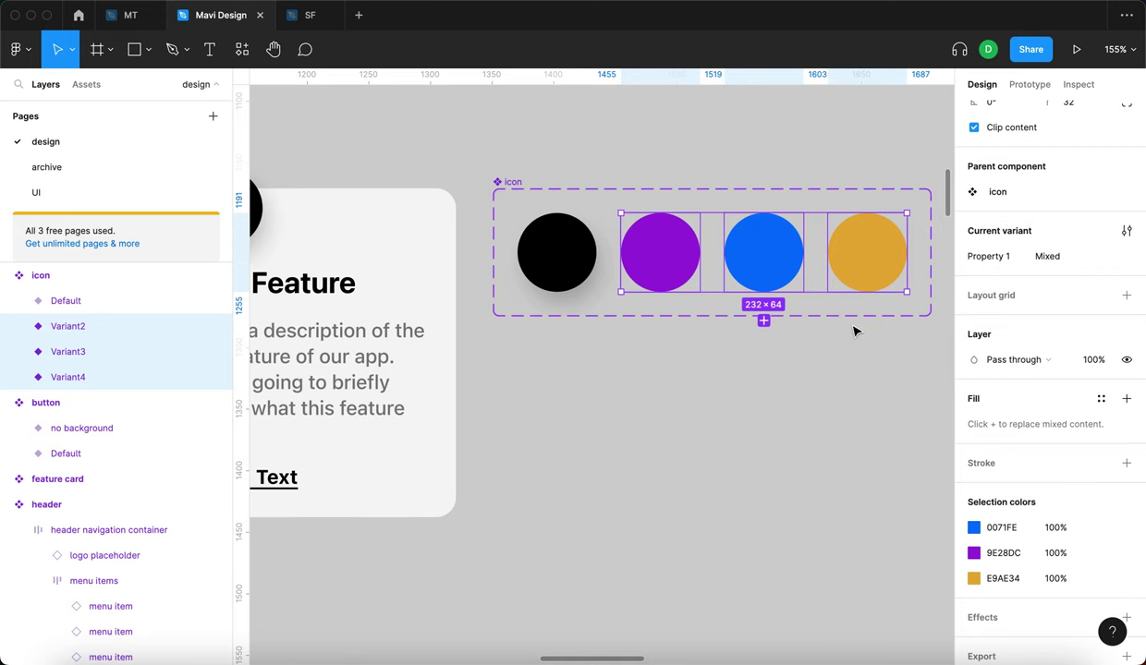
pyautogui.press('super+v')
pyautogui.click(883, 386)
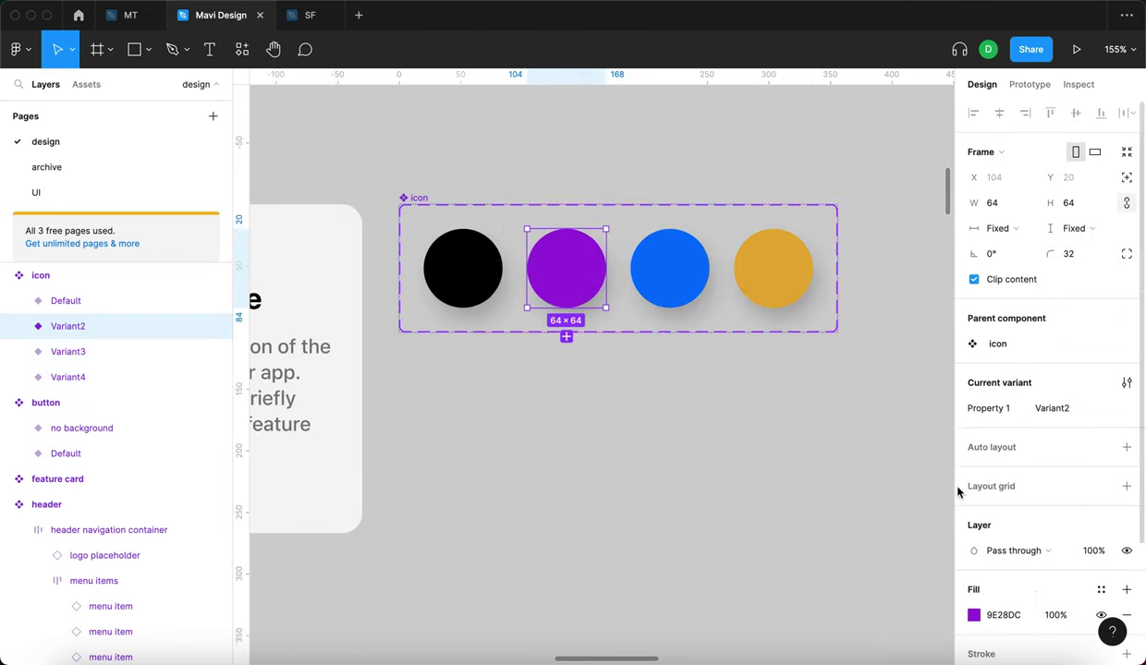
# - Recolor Variant2's drop shadow with 9E28DC sampled from its purple circle and set the shadow opacity to 57%
pyautogui.scroll(-3, 959, 490)
pyautogui.click(971, 581)
pyautogui.click(973, 571)
pyautogui.click(781, 632)
pyautogui.click(595, 488)
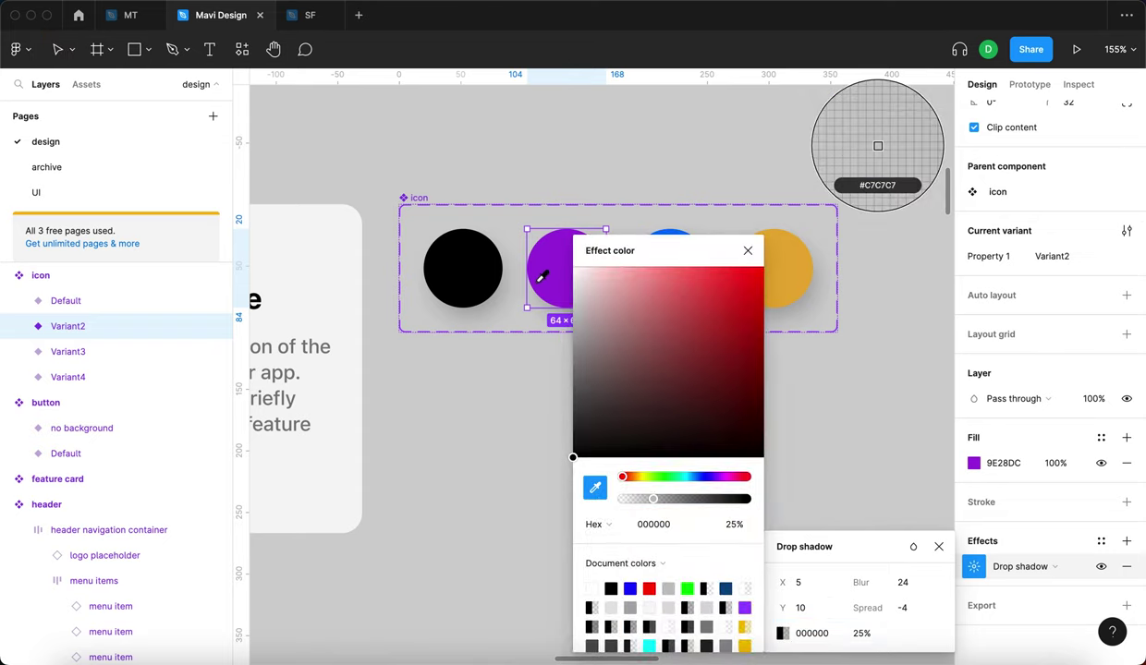
pyautogui.click(532, 256)
pyautogui.moveTo(491, 440); pyautogui.dragTo(381, 432)
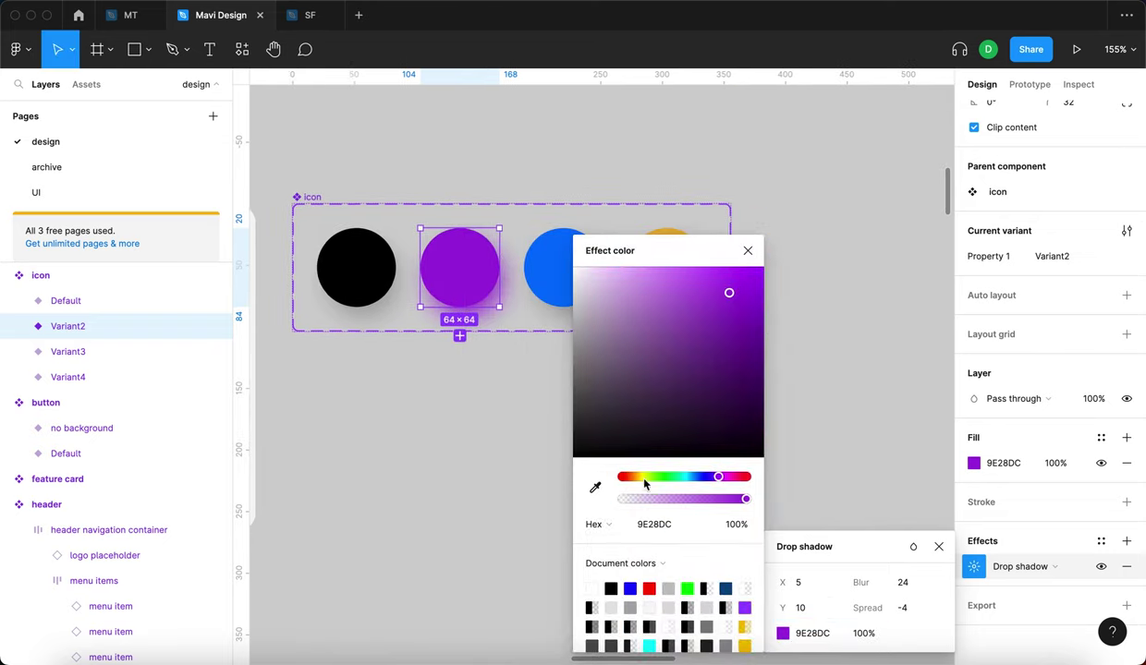
pyautogui.moveTo(745, 499); pyautogui.dragTo(693, 500)
pyautogui.click(746, 250)
# - Recolor Variant3's drop shadow with 0071FE sampled from its blue circle and set the shadow opacity to 68%
pyautogui.click(573, 277)
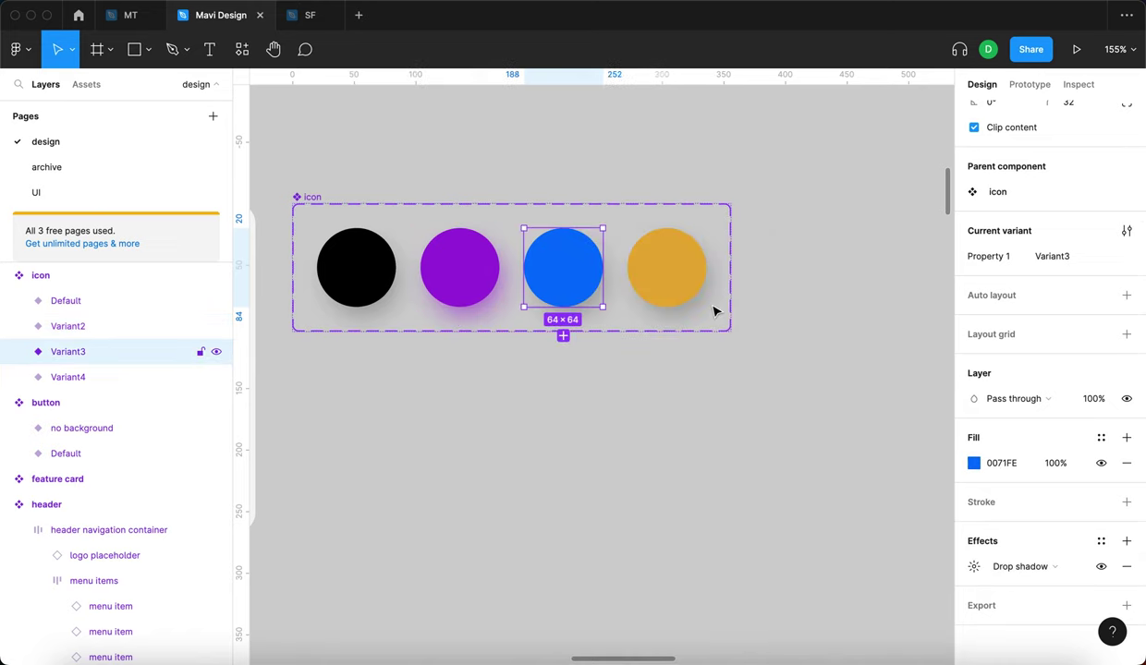
pyautogui.click(973, 567)
pyautogui.click(778, 633)
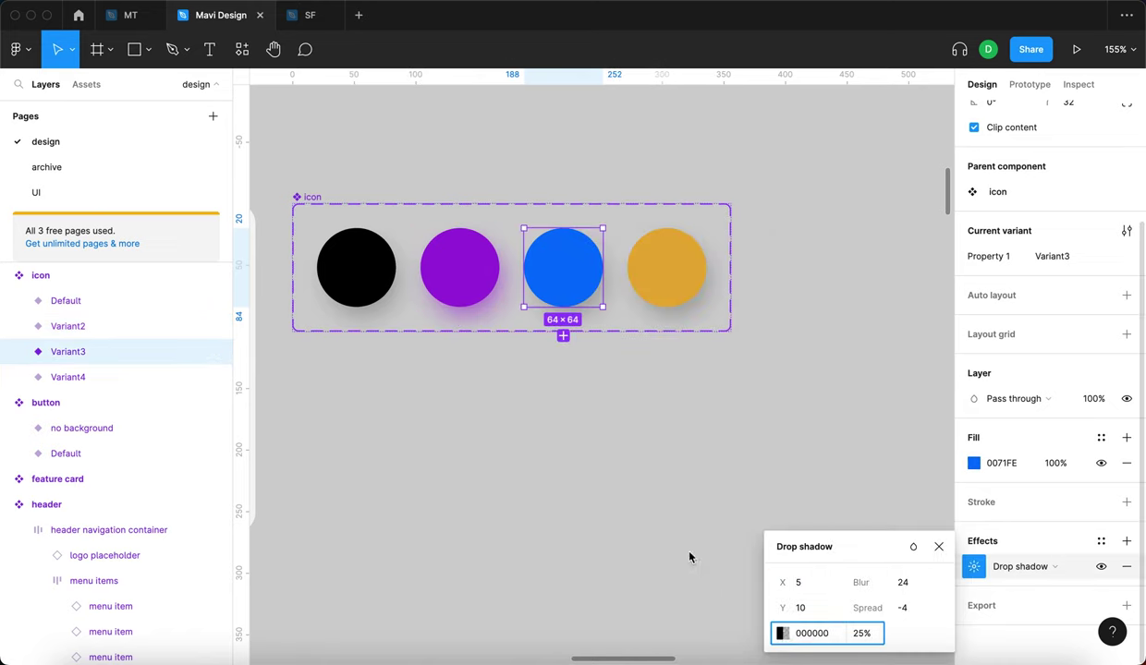
pyautogui.click(595, 487)
pyautogui.click(555, 258)
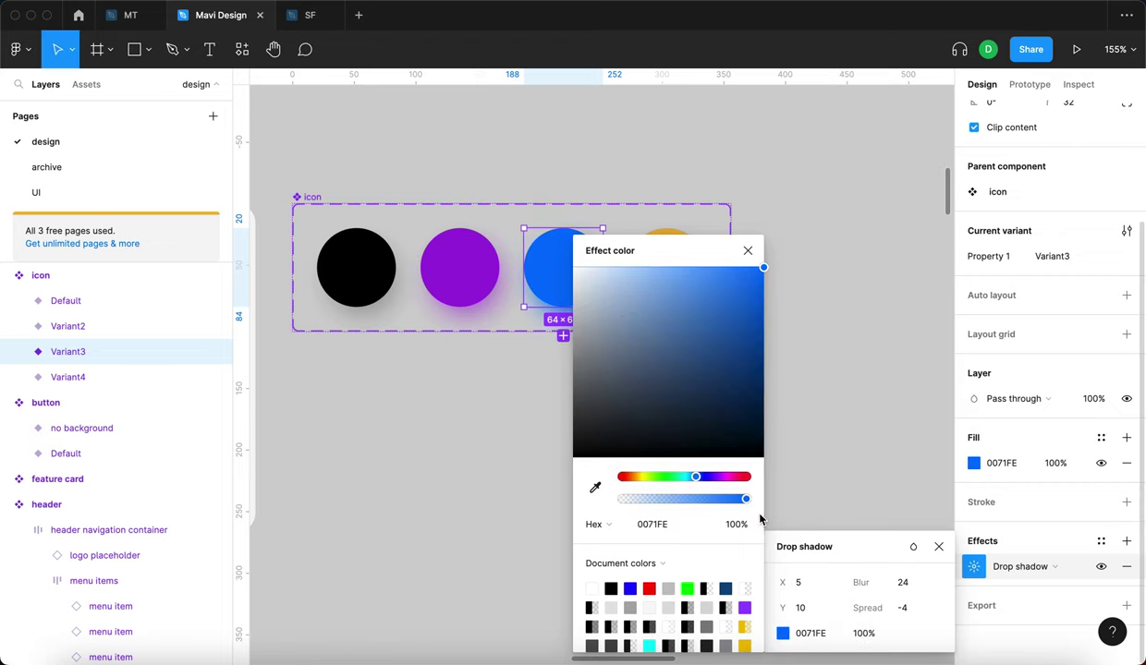
pyautogui.moveTo(745, 499); pyautogui.dragTo(706, 499)
# - Sample Variant4's yellow fill for its drop shadow, darken the shadow color to D69E2C, and set its opacity to 86%
pyautogui.click(688, 233)
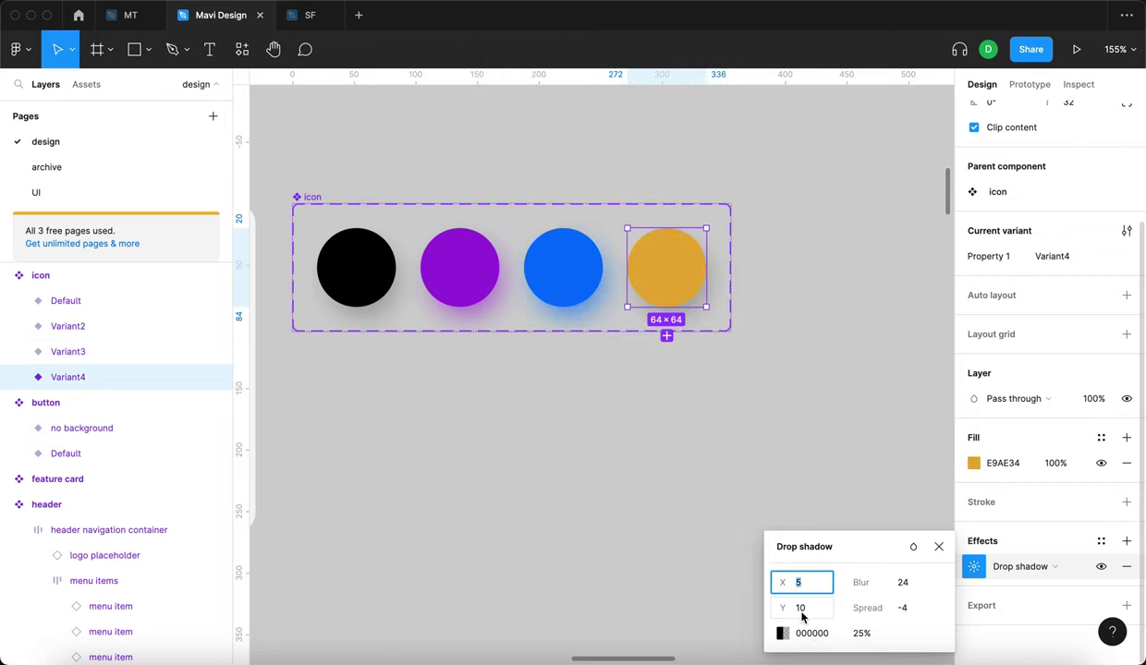
pyautogui.click(781, 633)
pyautogui.click(593, 487)
pyautogui.hscroll(3, 422, 448)
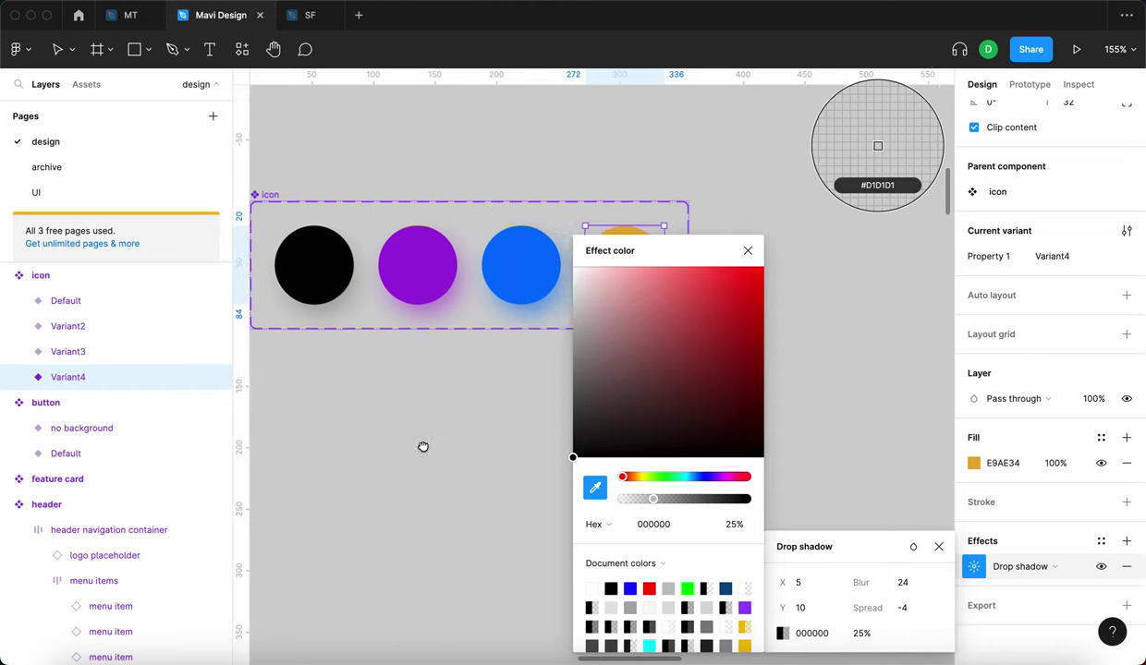
pyautogui.click(534, 277)
pyautogui.moveTo(718, 500); pyautogui.dragTo(728, 500)
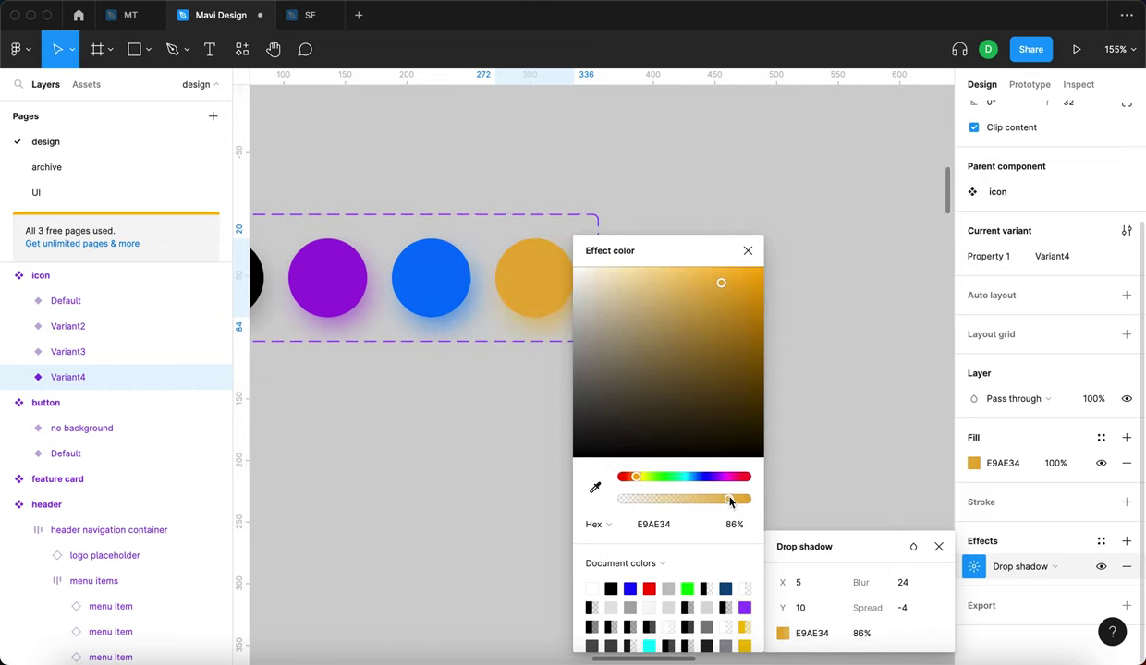
pyautogui.moveTo(724, 292); pyautogui.dragTo(723, 298)
pyautogui.click(749, 250)
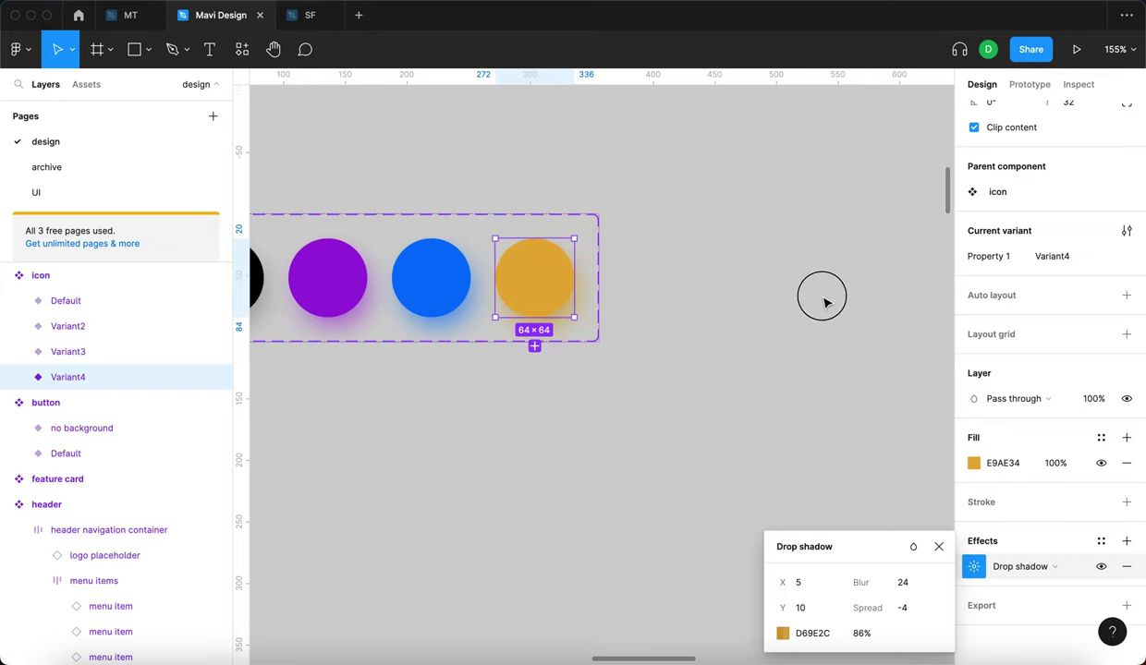
# - Reduce the drop shadow opacity of the icon's yellow Variant4
pyautogui.click(820, 297)
pyautogui.scroll(-5, 816, 302)
pyautogui.moveTo(678, 348); pyautogui.dragTo(842, 347)
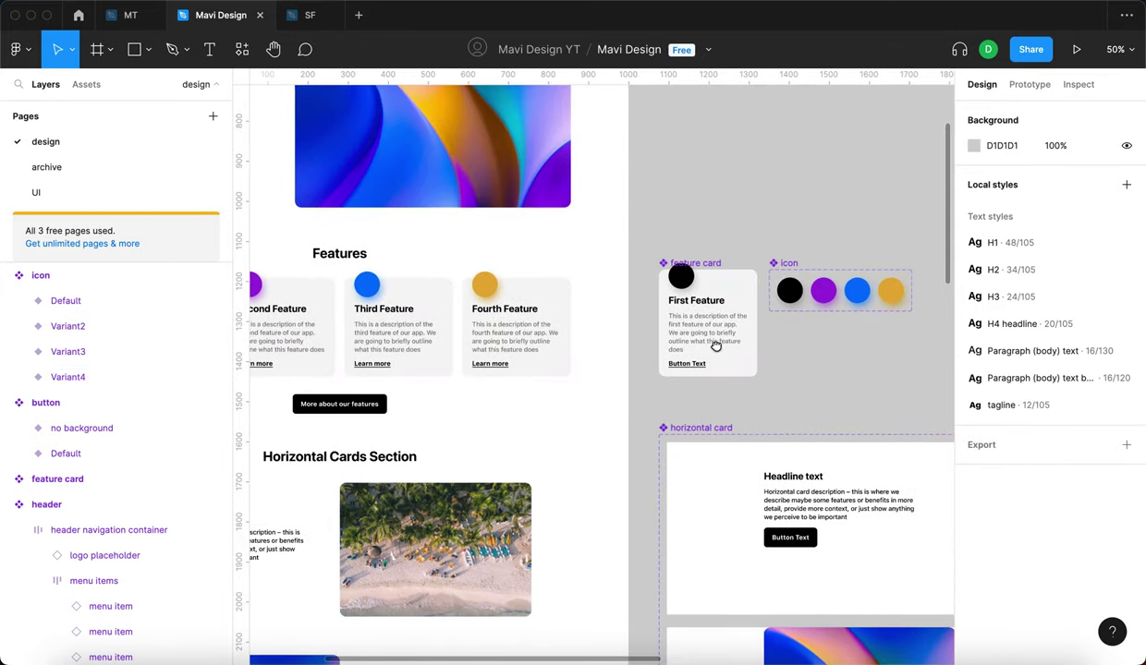
pyautogui.hscroll(2, 707, 337)
pyautogui.click(820, 293)
pyautogui.scroll(-3, 984, 559)
pyautogui.click(974, 566)
pyautogui.click(864, 633)
pyautogui.hotkey('shift', 'Up')
pyautogui.hotkey('shift', 'Up')
pyautogui.hotkey('shift', 'Up')
pyautogui.hotkey('shift', 'Up')
pyautogui.press('Return')
pyautogui.click(790, 385)
# - Reduce the drop shadow opacity of the icon's blue Variant3
pyautogui.scroll(-1, 790, 385)
pyautogui.hscroll(2, 757, 333)
pyautogui.click(736, 264)
pyautogui.scroll(4, 733, 263)
pyautogui.hscroll(1, 646, 259)
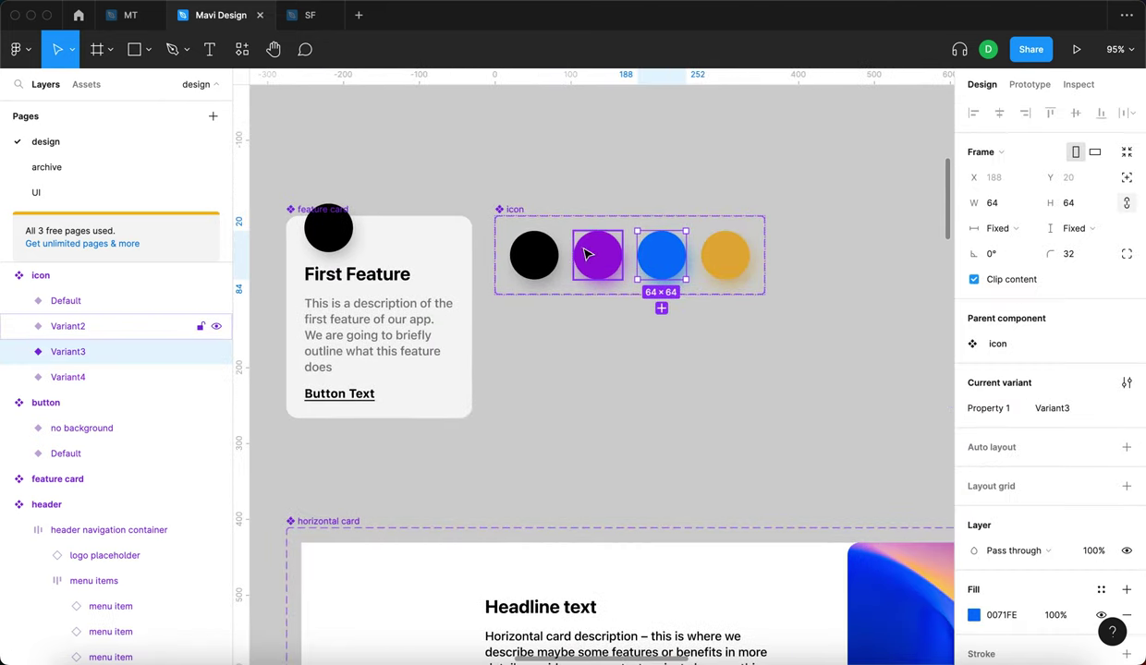
pyautogui.scroll(-3, 1077, 519)
pyautogui.click(975, 567)
pyautogui.click(861, 632)
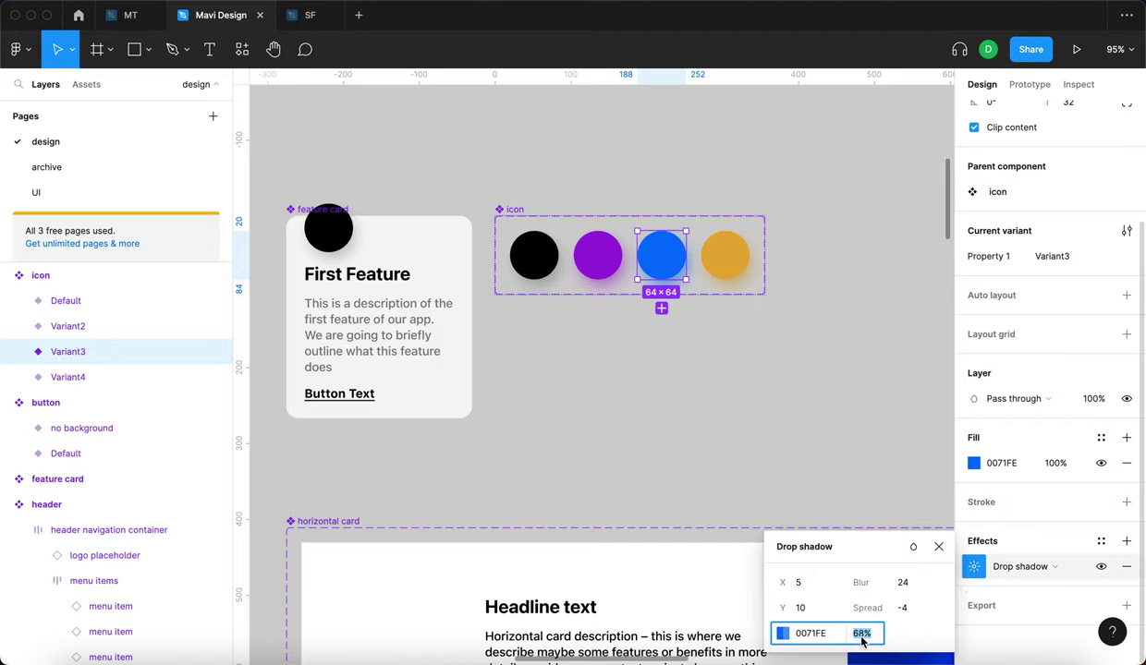
pyautogui.hotkey('shift', 'Up')
pyautogui.hotkey('shift', 'Up')
pyautogui.hotkey('shift', 'Up')
pyautogui.hotkey('shift', 'Up')
pyautogui.press('Return')
# - Reduce the drop shadow opacity of the icon's purple Variant2
pyautogui.click(974, 566)
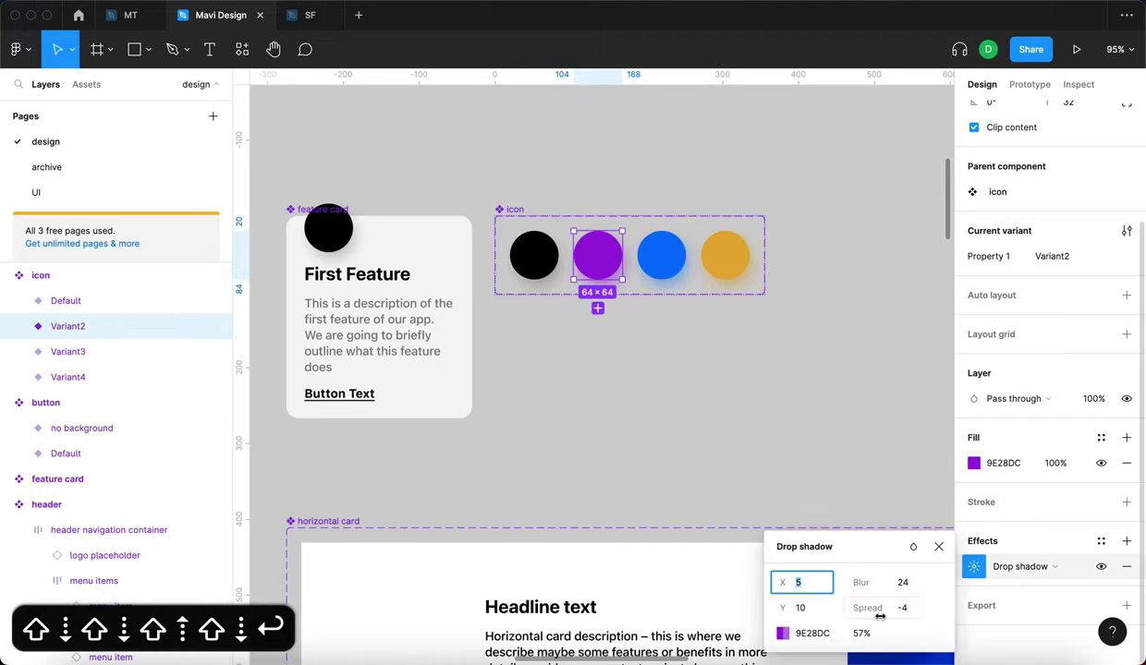
pyautogui.click(861, 633)
pyautogui.hotkey('shift', 'Up')
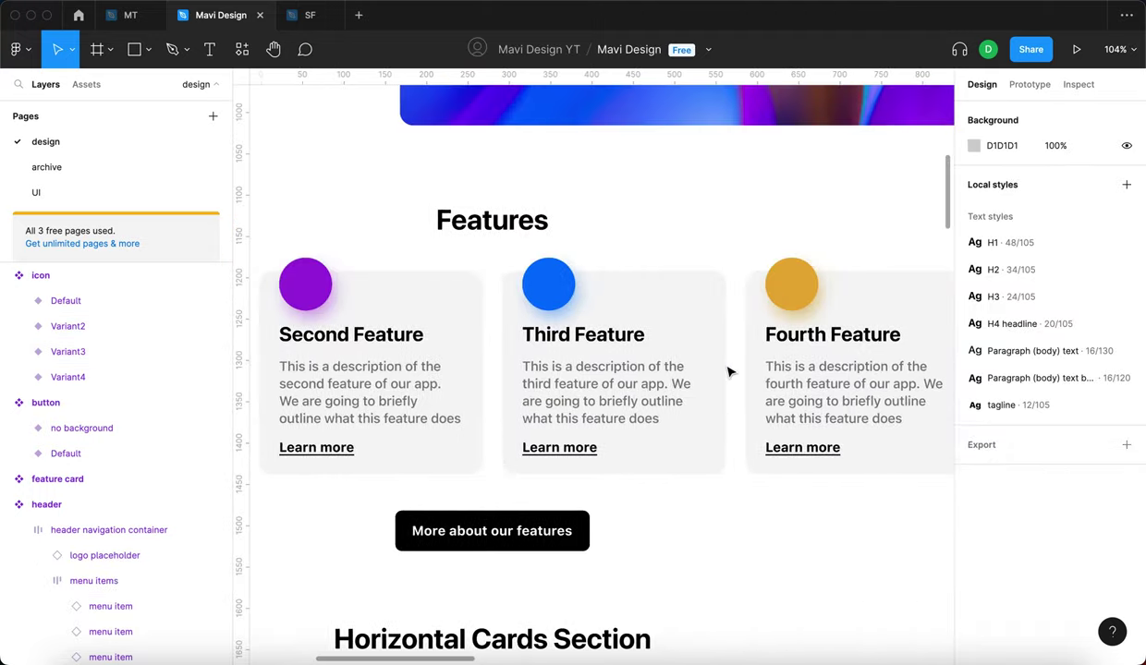
# - Examine the colored icon shadows on the Features cards alongside the title image and the icon component
pyautogui.scroll(-5, 728, 370)
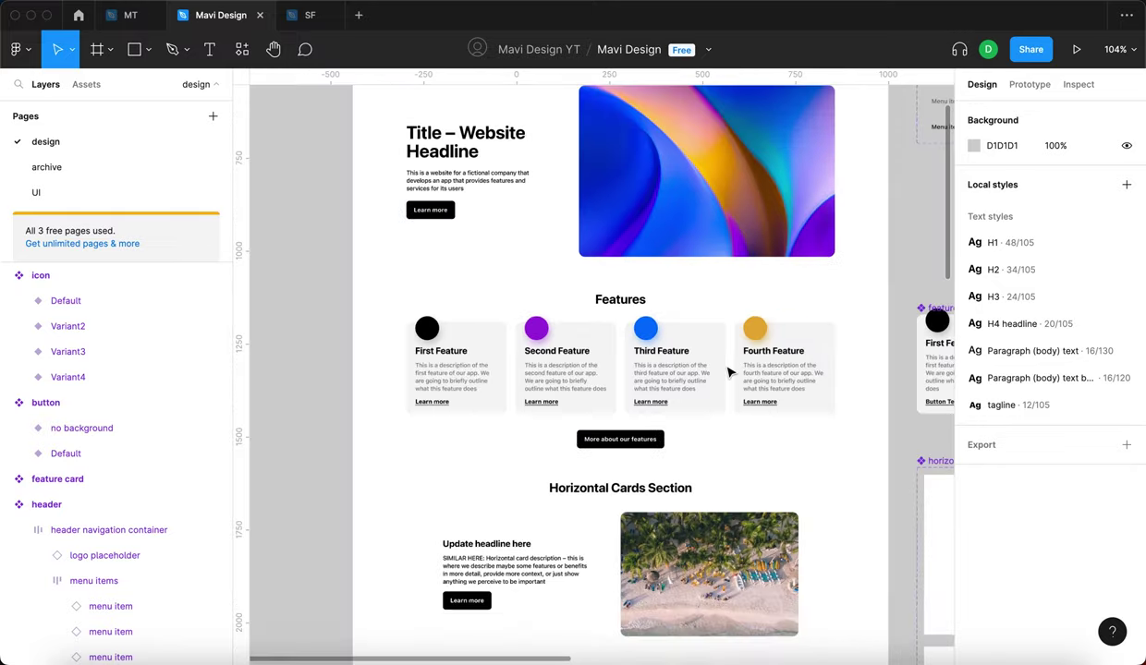
pyautogui.hscroll(4, 757, 356)
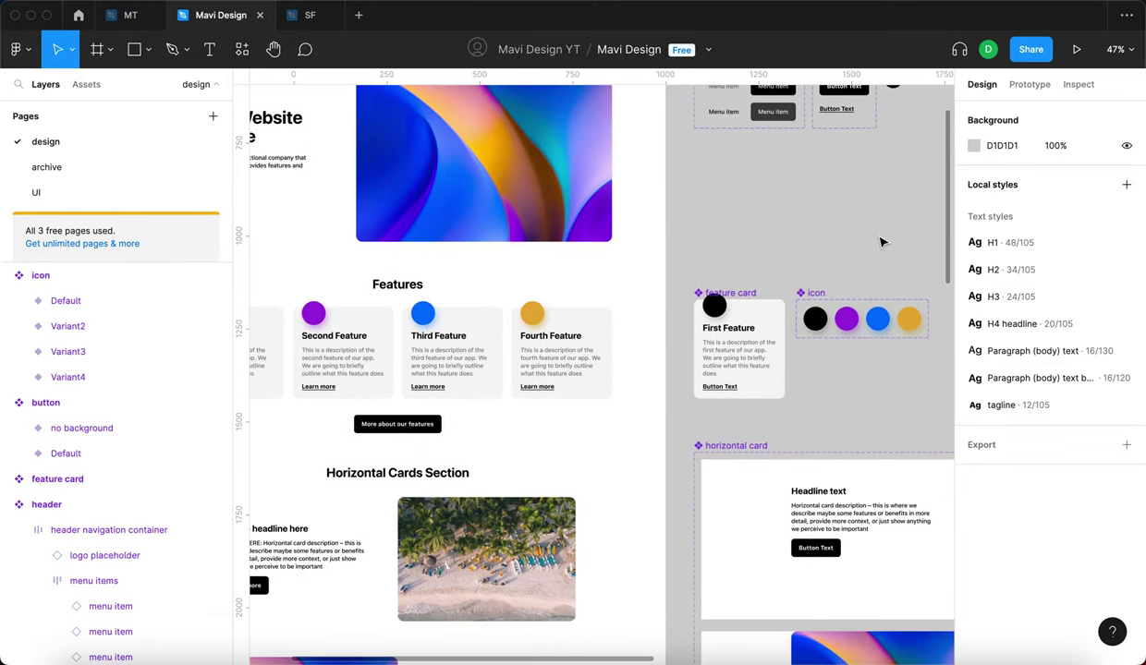
pyautogui.hscroll(-3, 881, 243)
pyautogui.scroll(1, 881, 243)
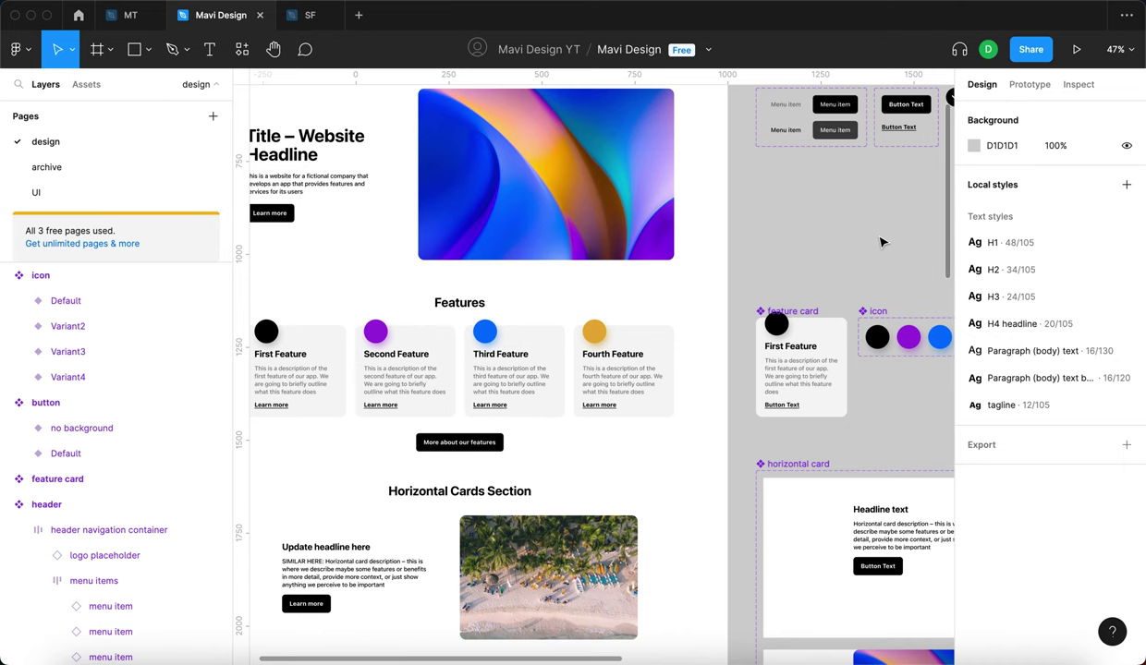
pyautogui.hscroll(-3, 880, 243)
pyautogui.scroll(-1, 880, 243)
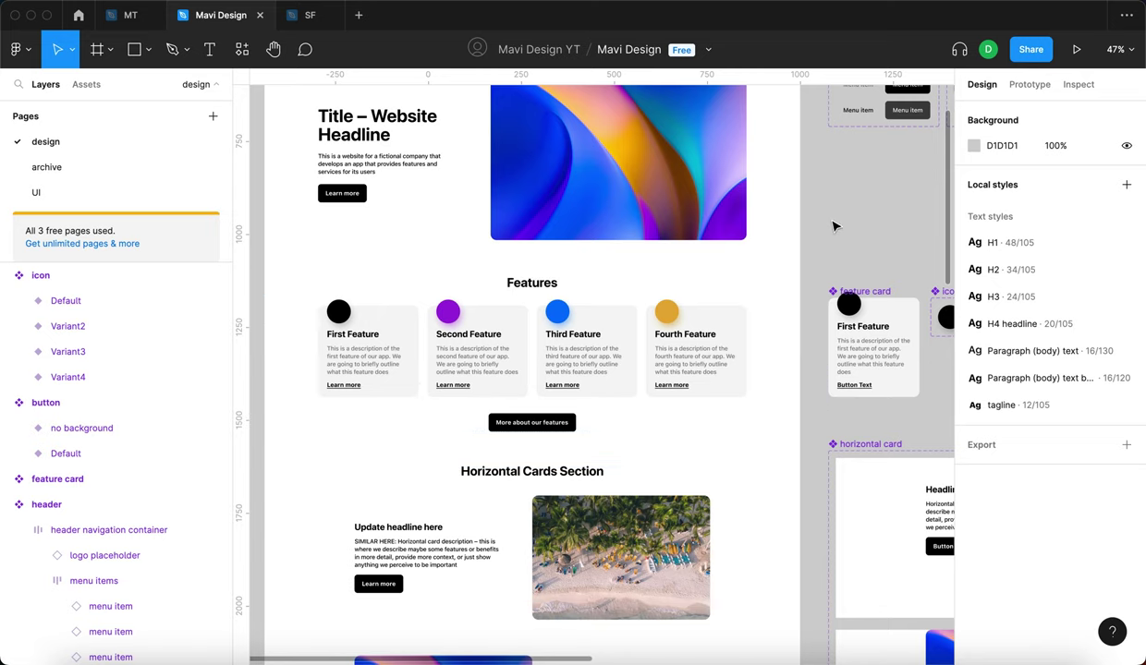
pyautogui.hscroll(2, 836, 231)
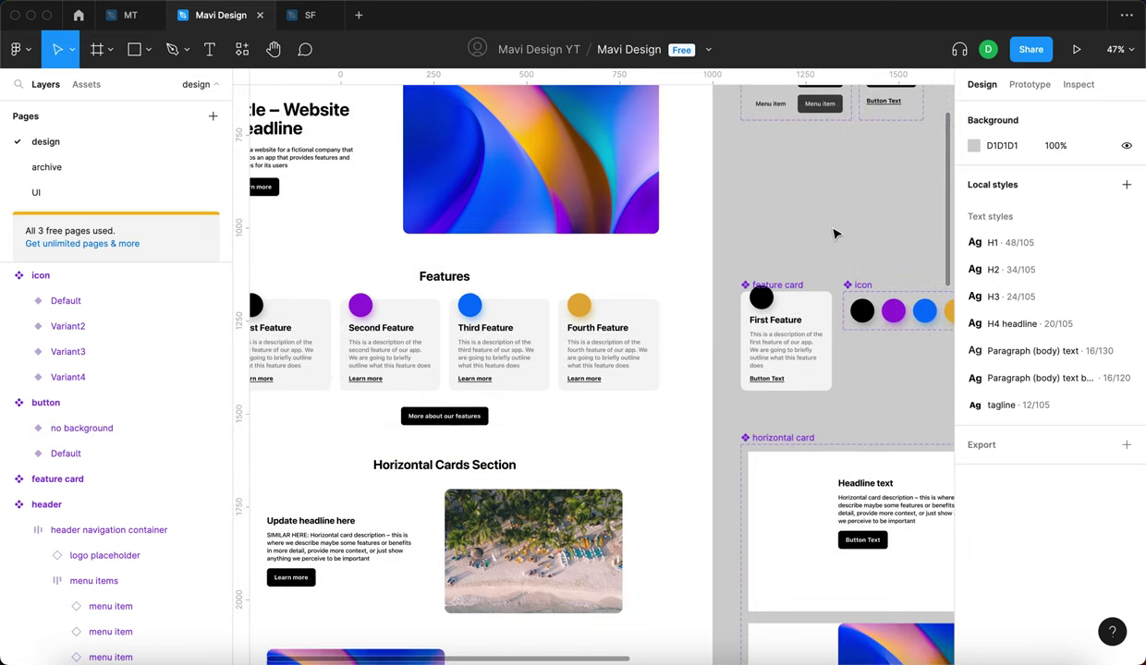
pyautogui.hscroll(-1, 835, 234)
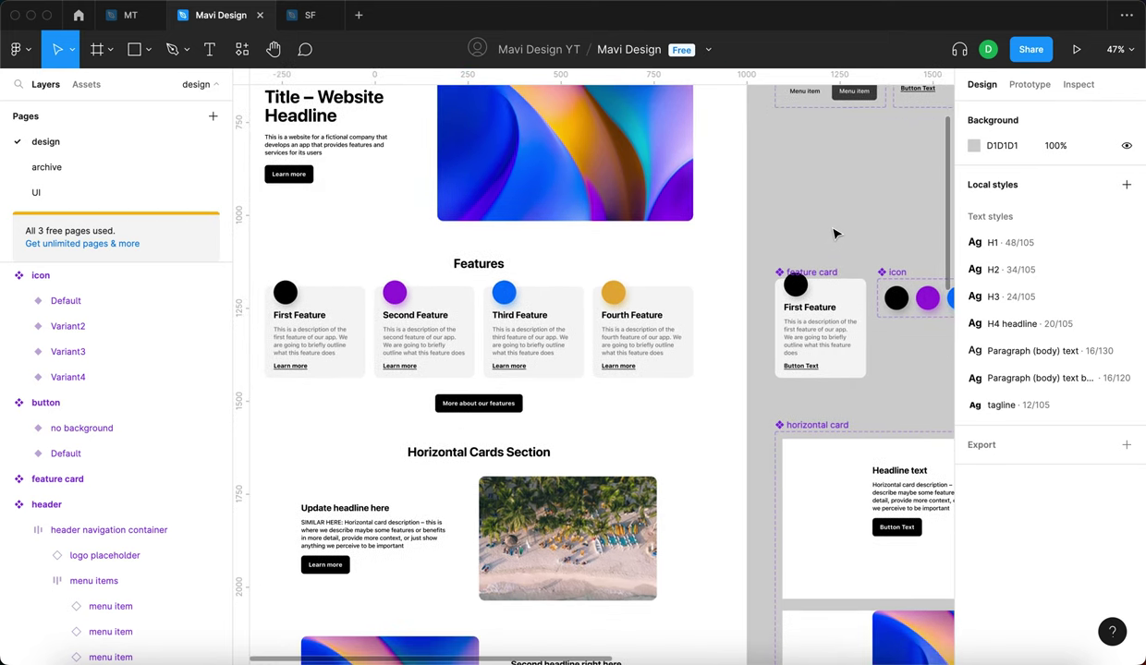
pyautogui.hscroll(1, 835, 234)
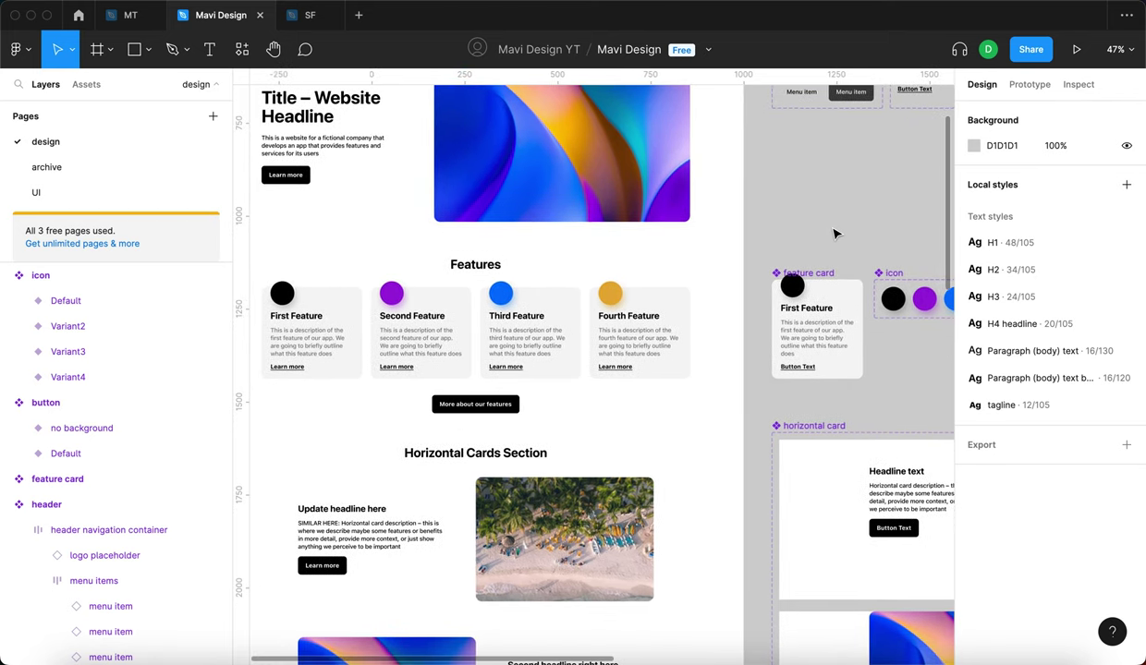
# - Draw a 34 × 34 square in the empty canvas space above the icon component
pyautogui.hscroll(4, 835, 213)
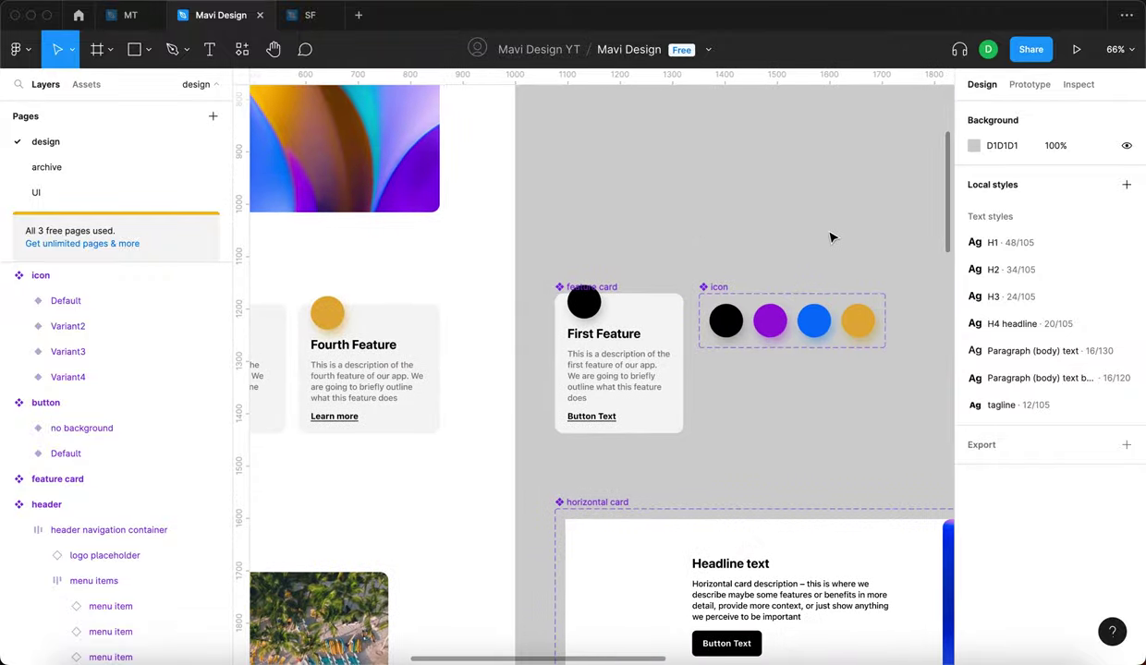
pyautogui.scroll(5, 652, 294)
pyautogui.scroll(-1, 650, 252)
pyautogui.scroll(3, 650, 253)
pyautogui.scroll(-1, 644, 250)
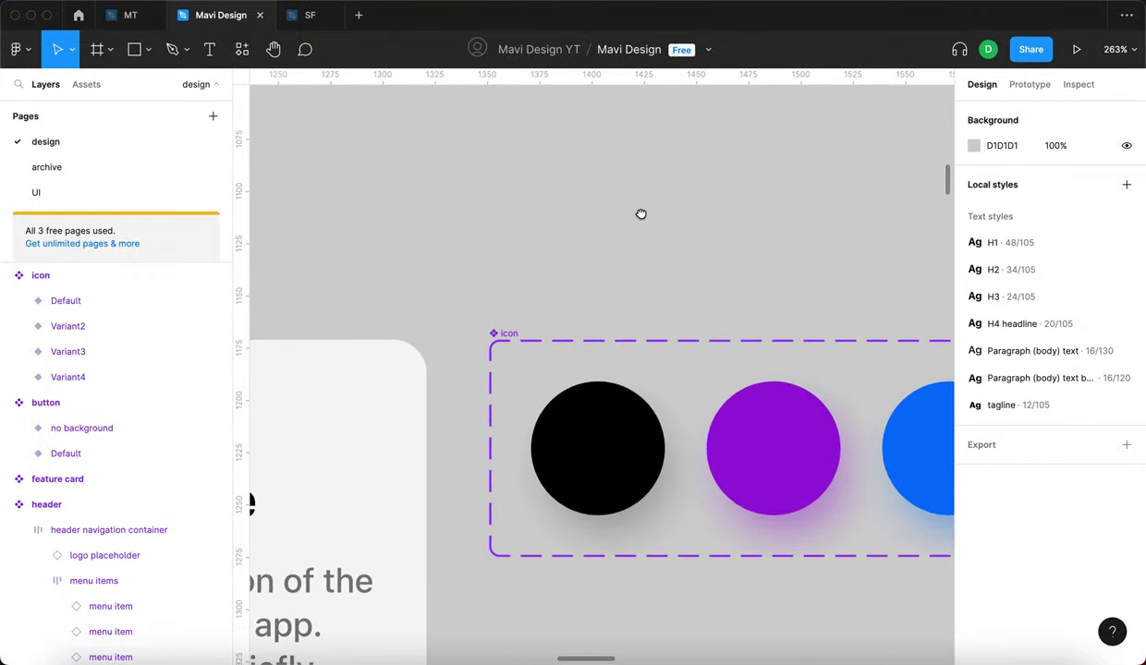
pyautogui.scroll(3, 642, 219)
pyautogui.scroll(1, 589, 263)
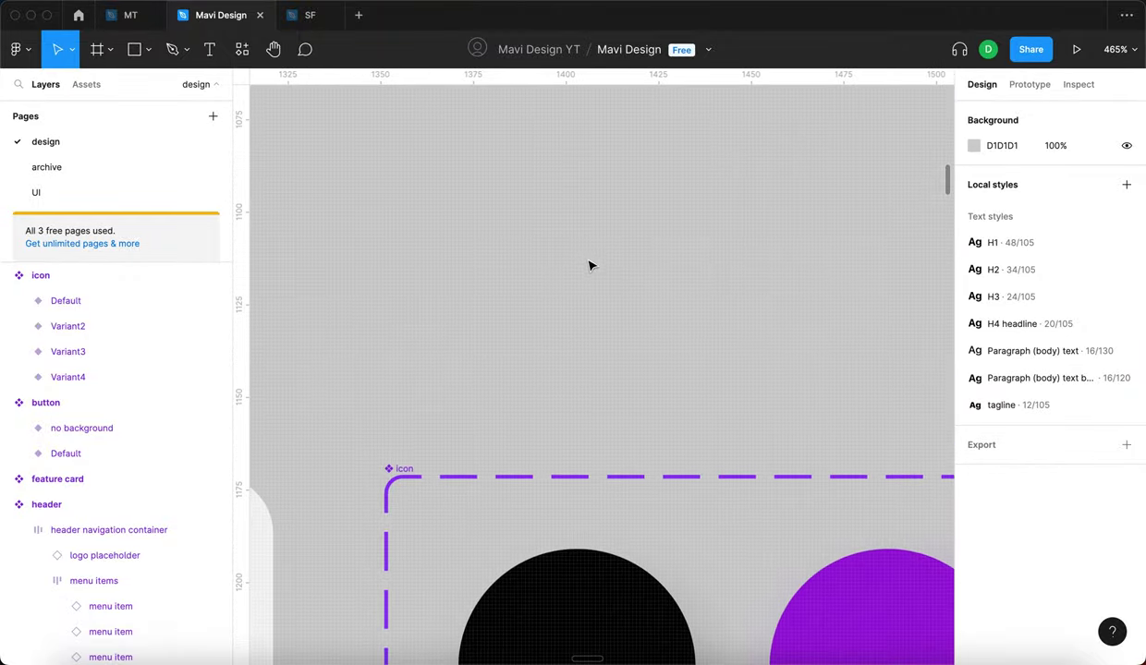
pyautogui.press('r')
pyautogui.scroll(-2, 444, 138)
pyautogui.hscroll(1, 445, 139)
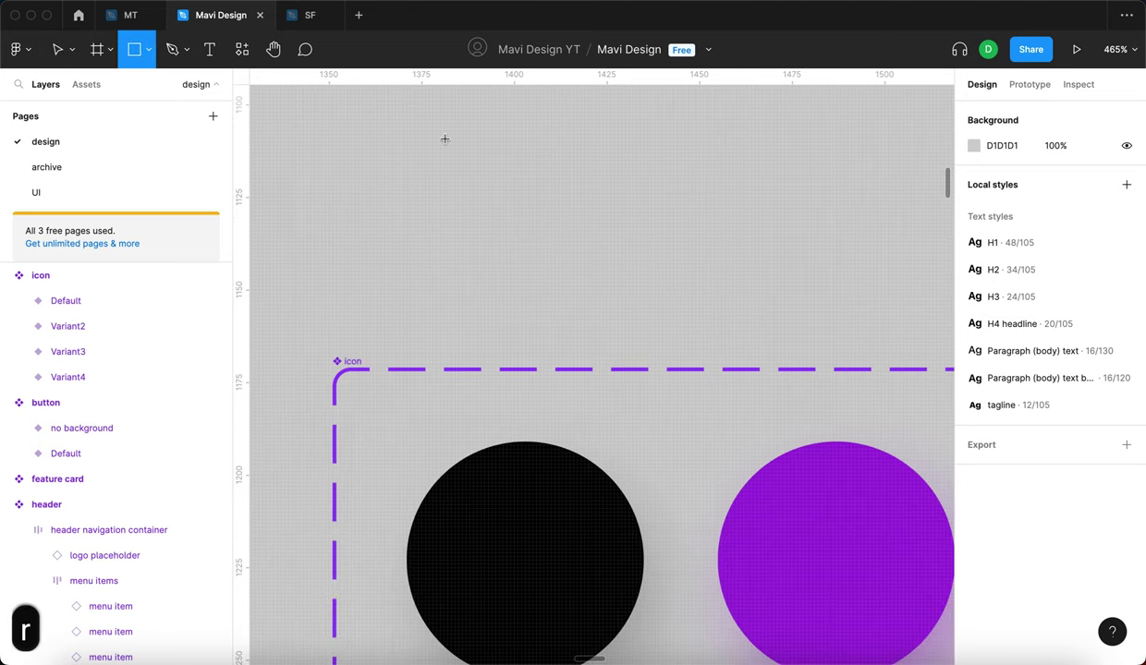
pyautogui.moveTo(472, 150); pyautogui.dragTo(598, 274)
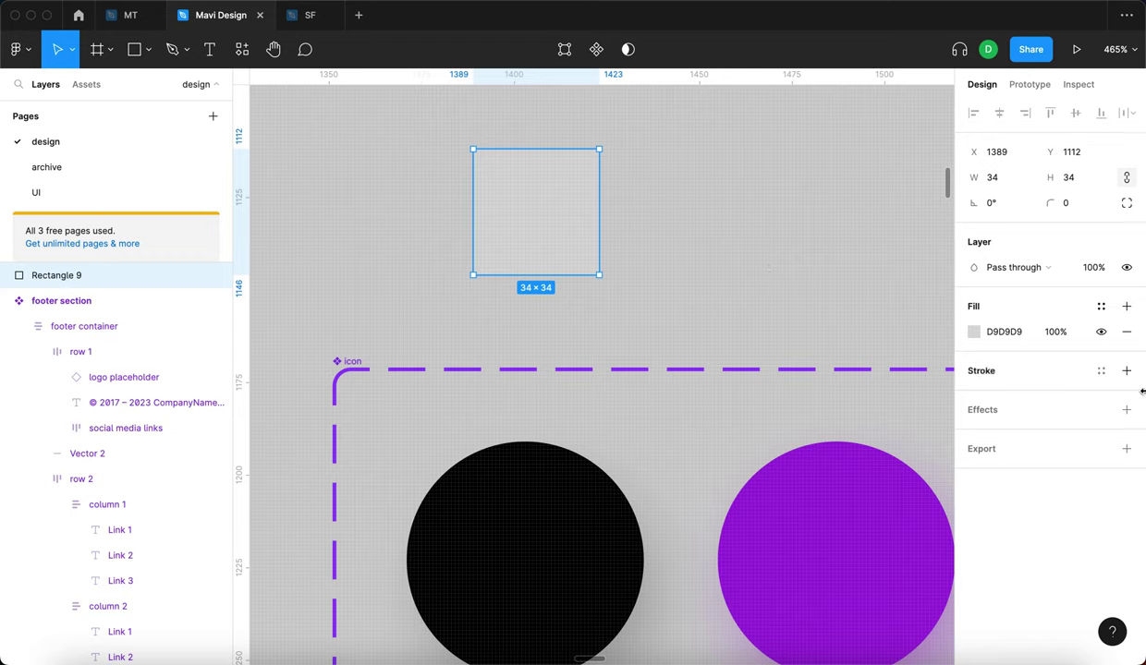
# - Remove the square's fill and give it a black stroke with a thickness of 4
pyautogui.click(1126, 332)
pyautogui.click(1126, 346)
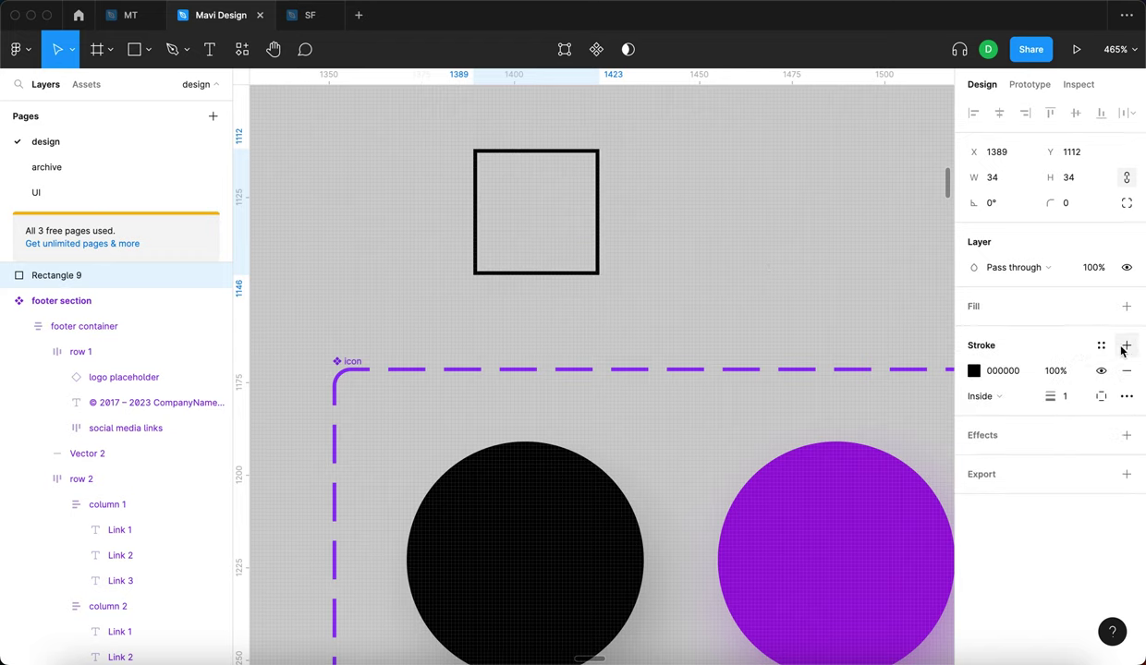
pyautogui.click(1067, 402)
pyautogui.press('Up')
pyautogui.press('Up')
pyautogui.press('Up')
pyautogui.press('Down')
pyautogui.press('Up')
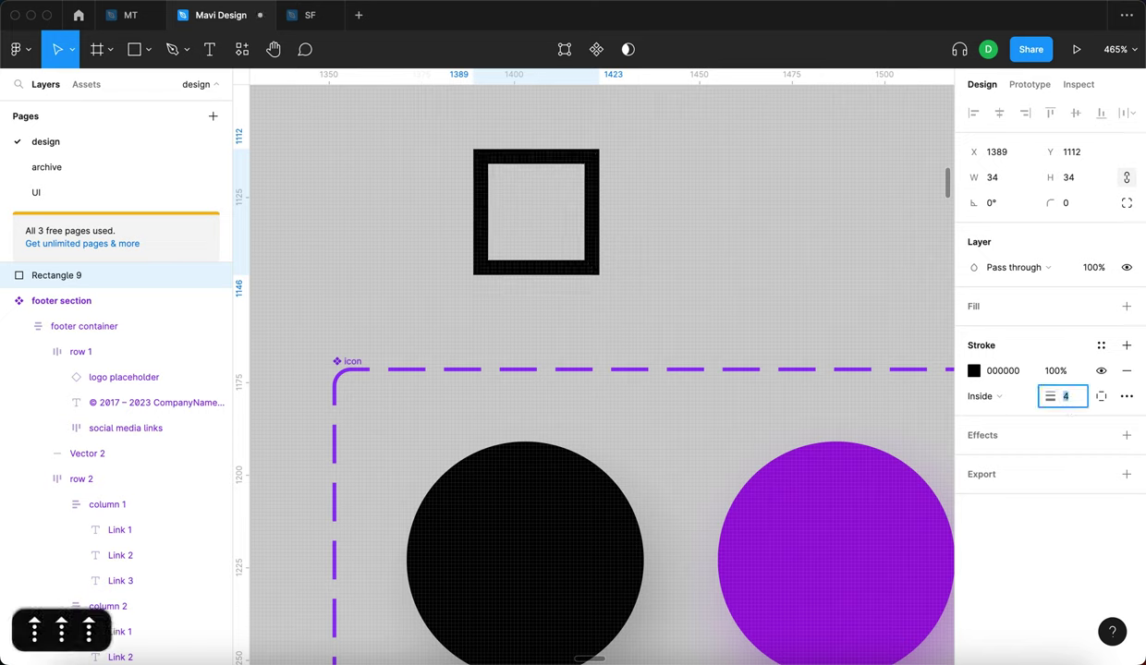
pyautogui.press('Return')
# - Set the square's stroke alignment to Center
pyautogui.click(971, 399)
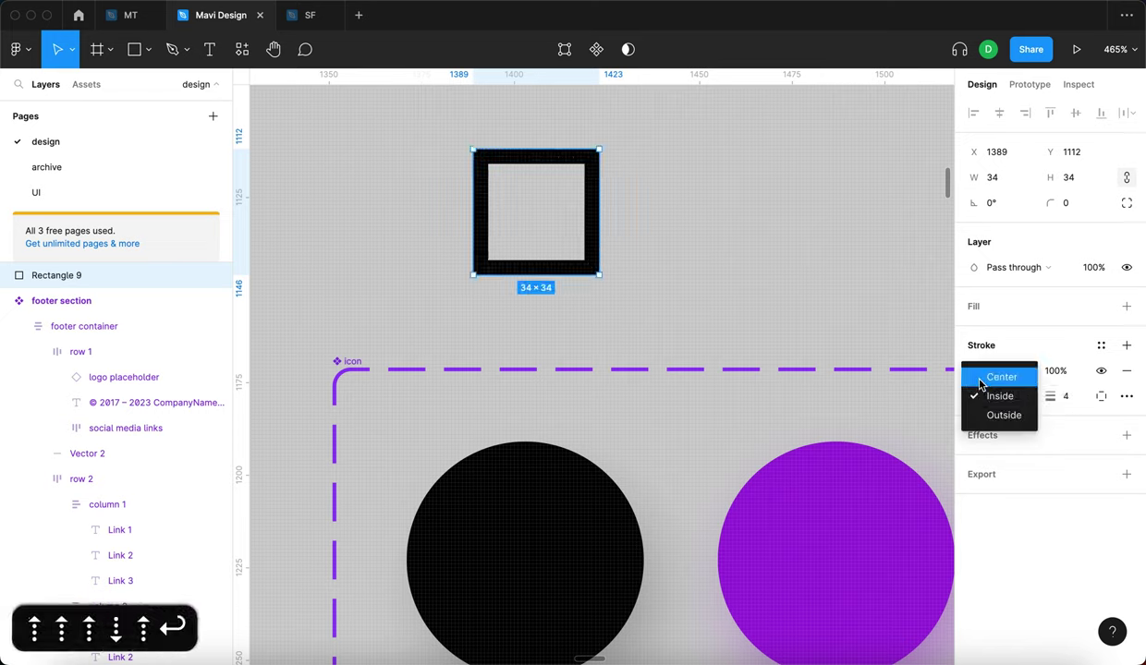
pyautogui.click(972, 373)
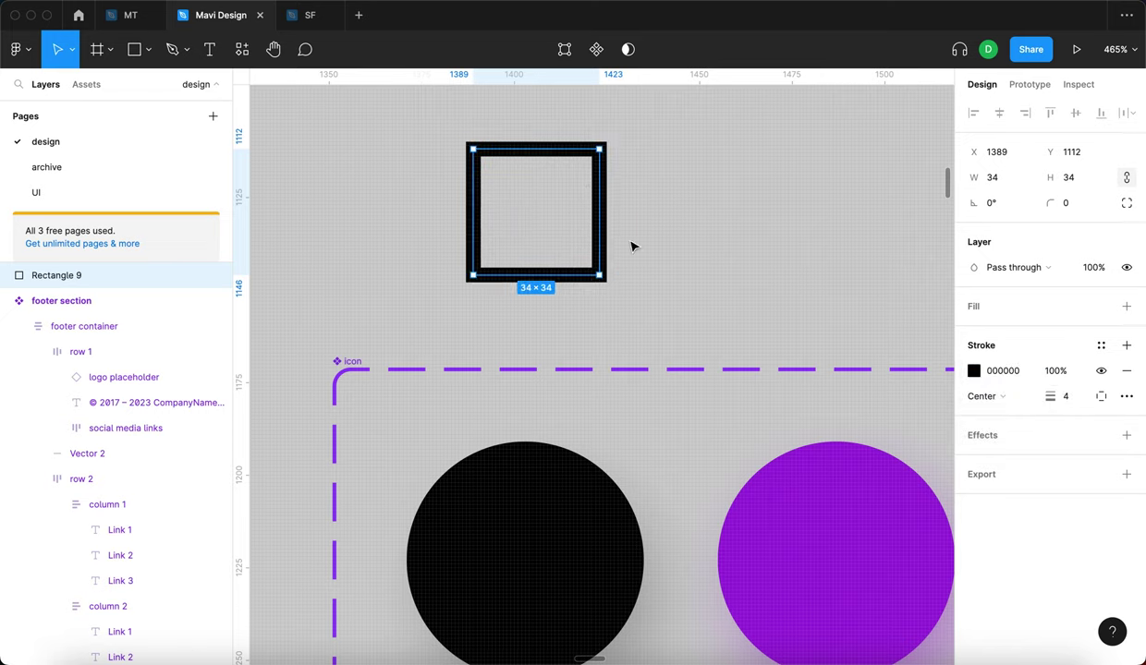
pyautogui.click(980, 396)
pyautogui.click(1011, 398)
pyautogui.click(1012, 404)
pyautogui.click(1001, 396)
# - Narrow the outlined square symmetrically to a width of 28
pyautogui.click(662, 253)
pyautogui.click(601, 214)
pyautogui.moveTo(601, 213); pyautogui.dragTo(588, 213)
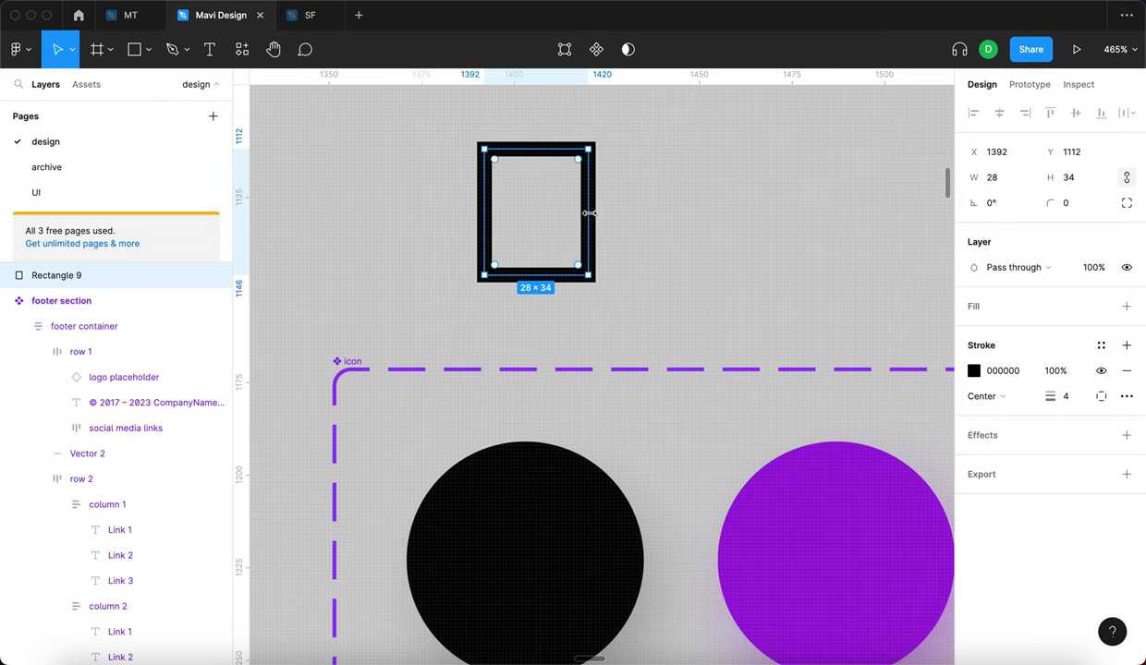
pyautogui.click(670, 234)
# - Delete the rectangle's bottom edge in vector editing, leaving an open three-sided outline
pyautogui.click(582, 208)
pyautogui.press('Return')
pyautogui.click(557, 275)
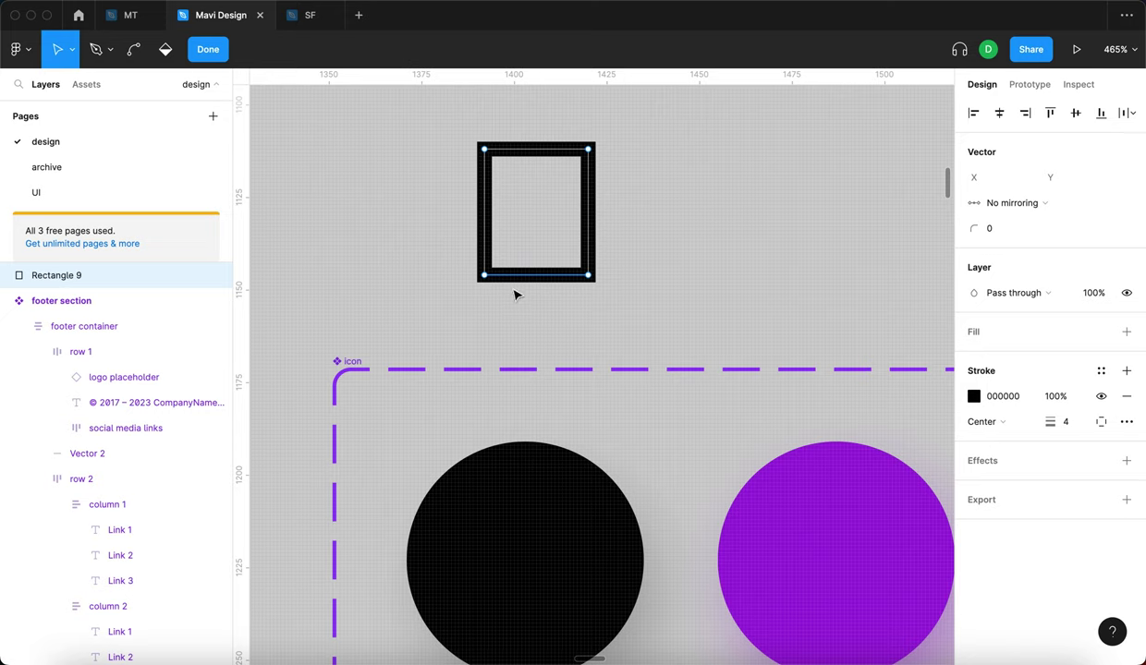
pyautogui.press('BackSpace')
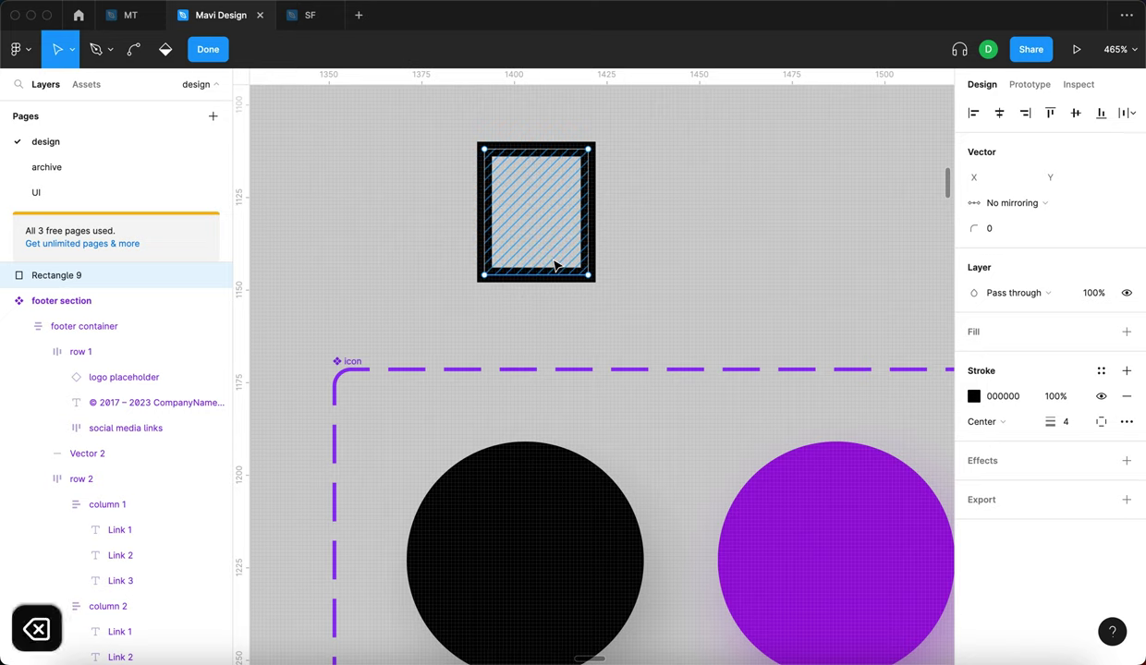
pyautogui.press('Return')
# - Move the open outline to X 1414 and shorten its height from the top edge to 27
pyautogui.click(593, 205)
pyautogui.moveTo(594, 205); pyautogui.dragTo(678, 238)
pyautogui.moveTo(637, 190); pyautogui.dragTo(638, 210)
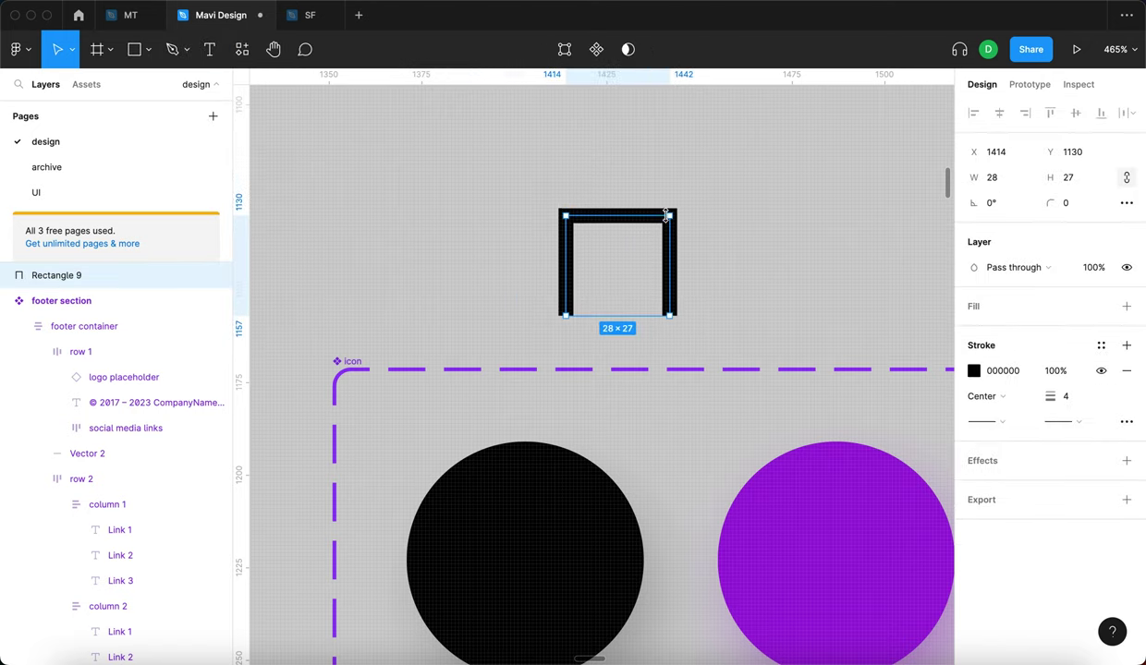
pyautogui.click(770, 226)
# - Try a corner radius of 20 on the open three-sided outline and undo it
pyautogui.click(624, 220)
pyautogui.click(1068, 198)
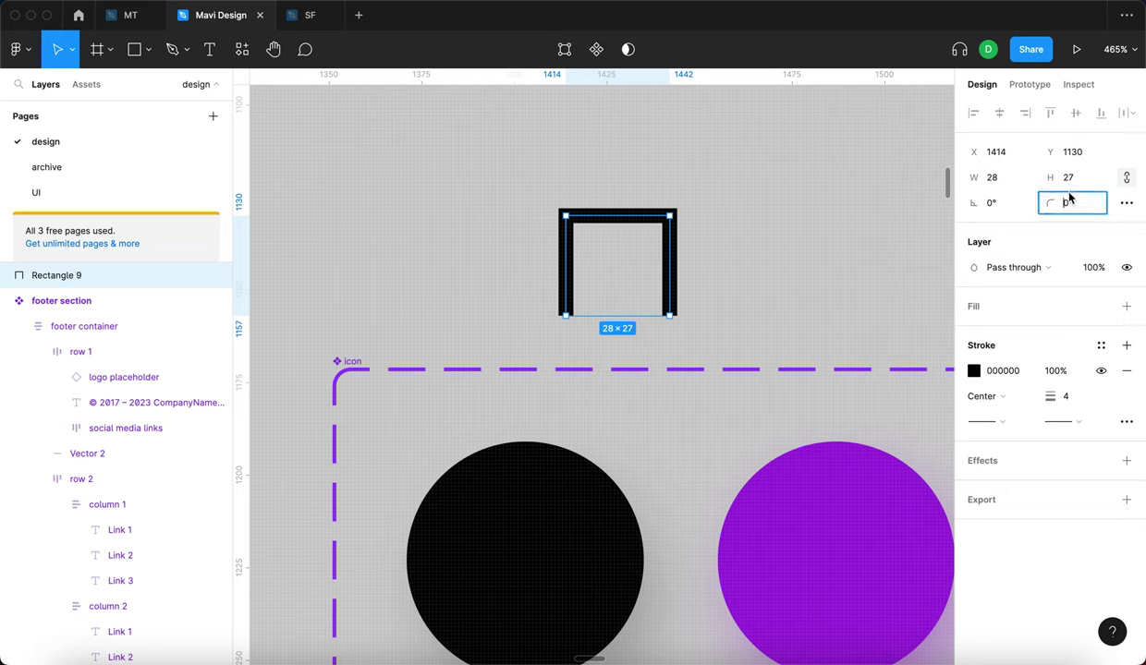
pyautogui.hotkey('shift', 'Up')
pyautogui.hotkey('shift', 'Up')
pyautogui.hotkey('shift', 'Up')
pyautogui.hotkey('shift', 'Up')
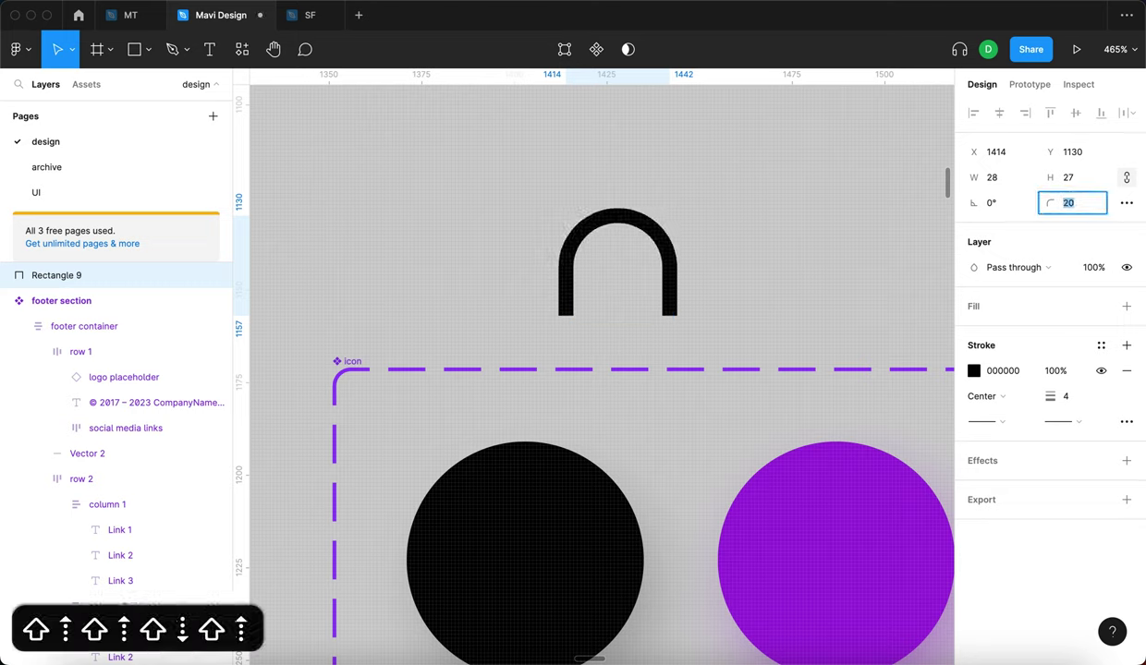
pyautogui.click(808, 221)
pyautogui.click(612, 213)
pyautogui.press('super+z')
pyautogui.press('super+z')
pyautogui.press('super+z')
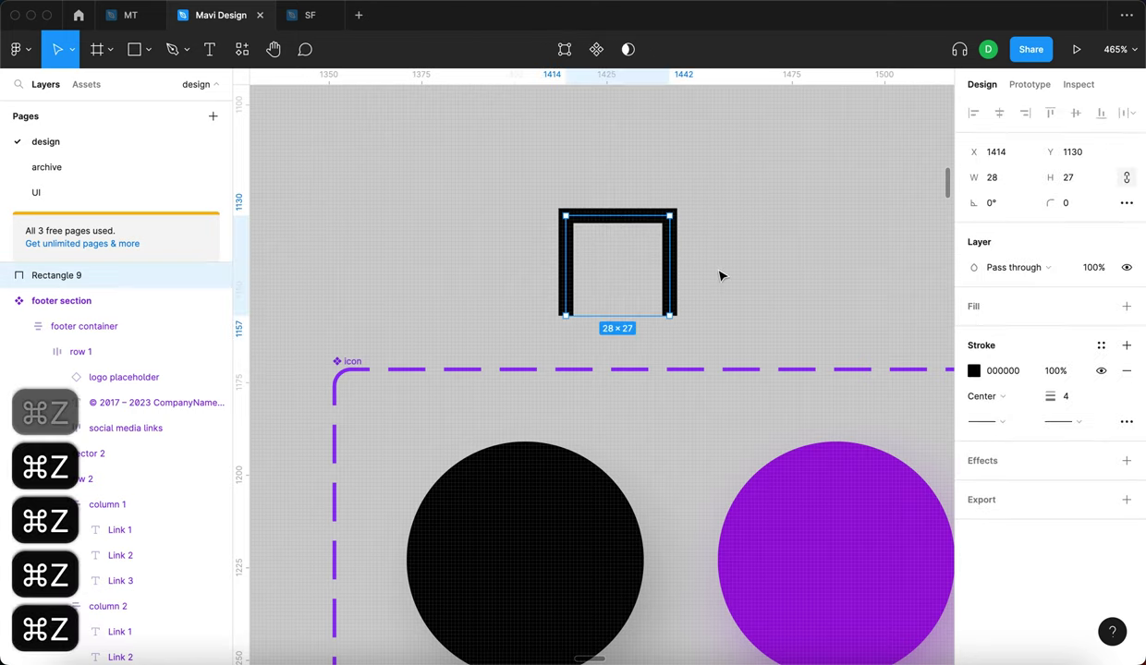
# - Set the open three-sided outline's corner radius to 20 so it forms an arch
pyautogui.click(1072, 205)
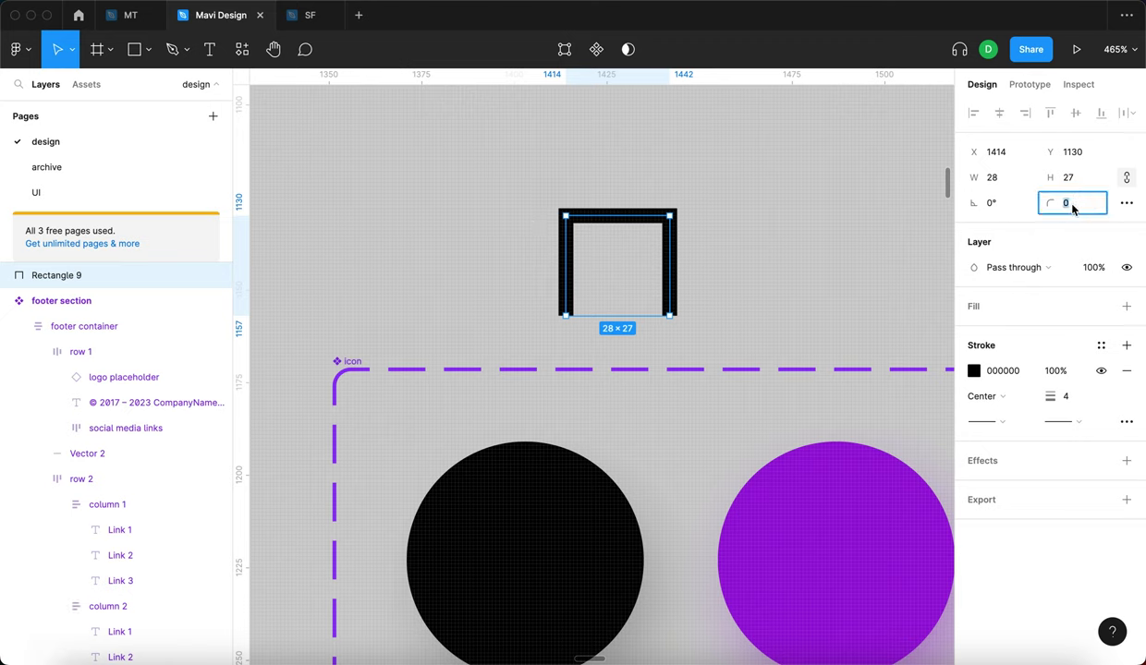
pyautogui.hotkey('shift', 'Up')
pyautogui.hotkey('shift', 'Up')
pyautogui.hotkey('shift', 'Down')
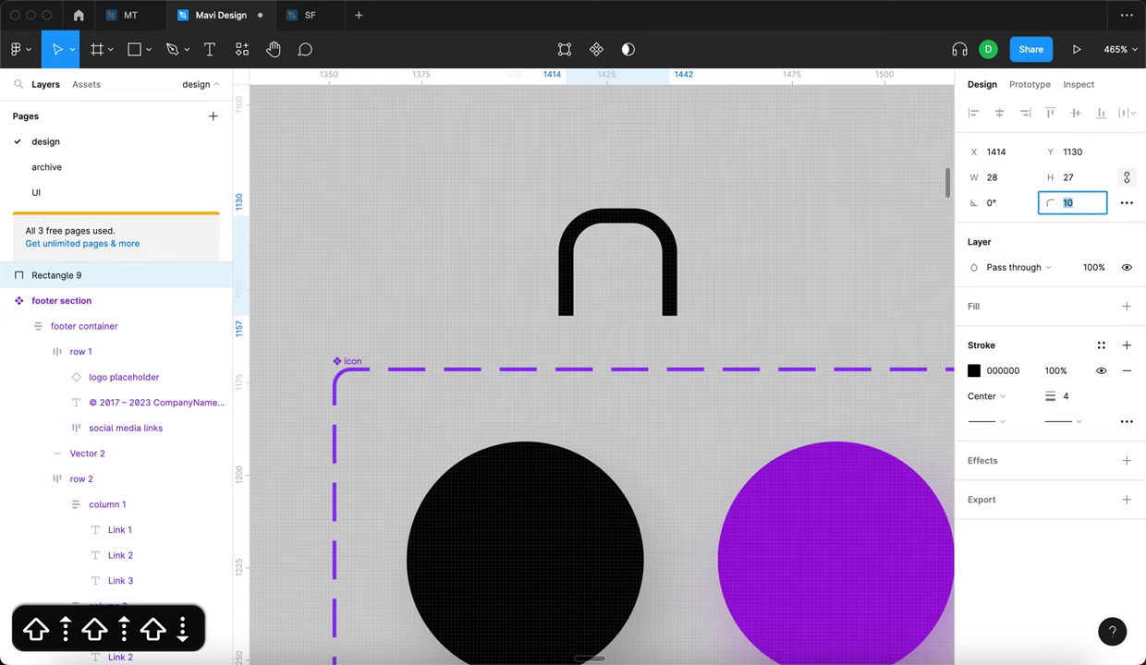
pyautogui.hotkey('shift', 'Up')
pyautogui.press('Return')
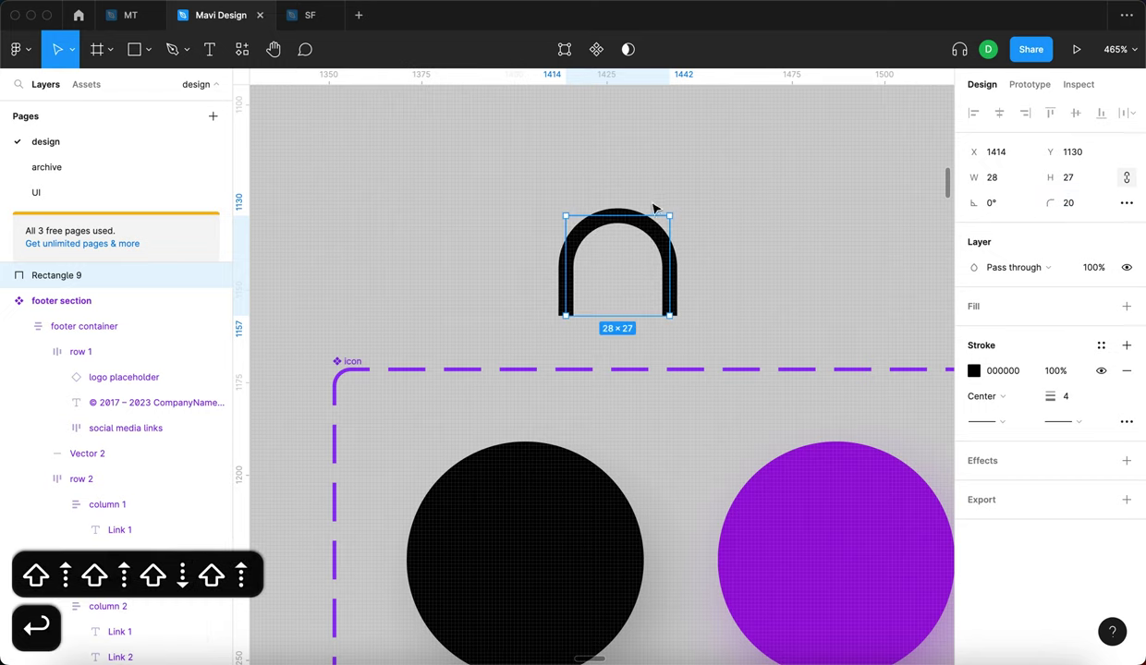
# - Shorten the arch from its top edge to a height of 22
pyautogui.moveTo(621, 211); pyautogui.dragTo(624, 235)
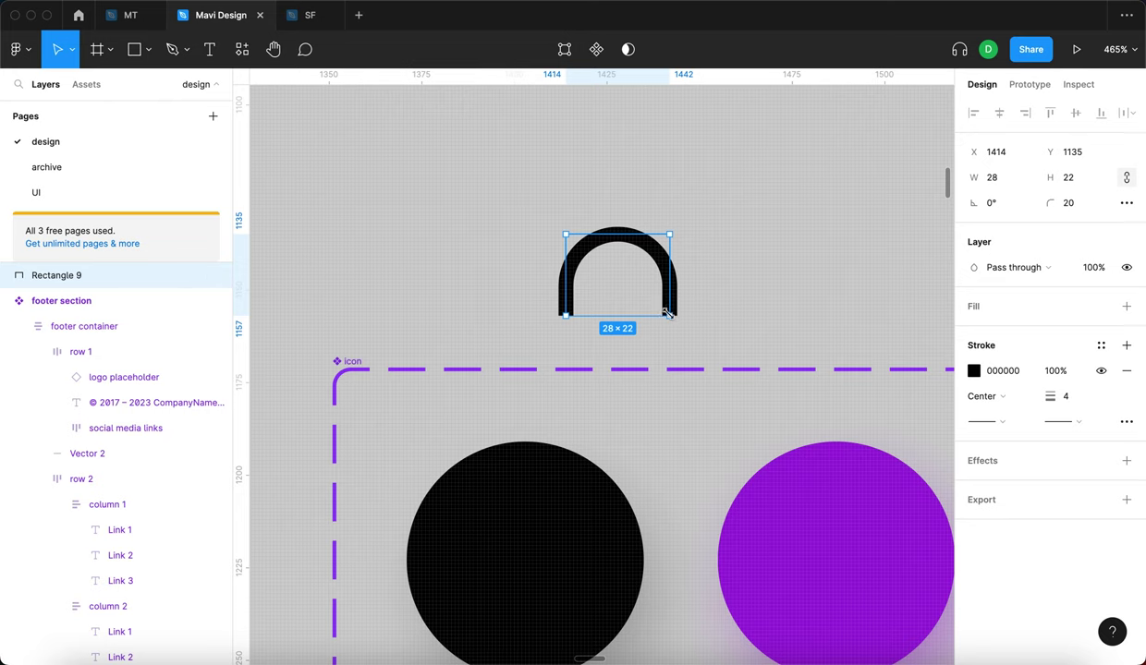
pyautogui.click(716, 309)
pyautogui.scroll(2, 645, 197)
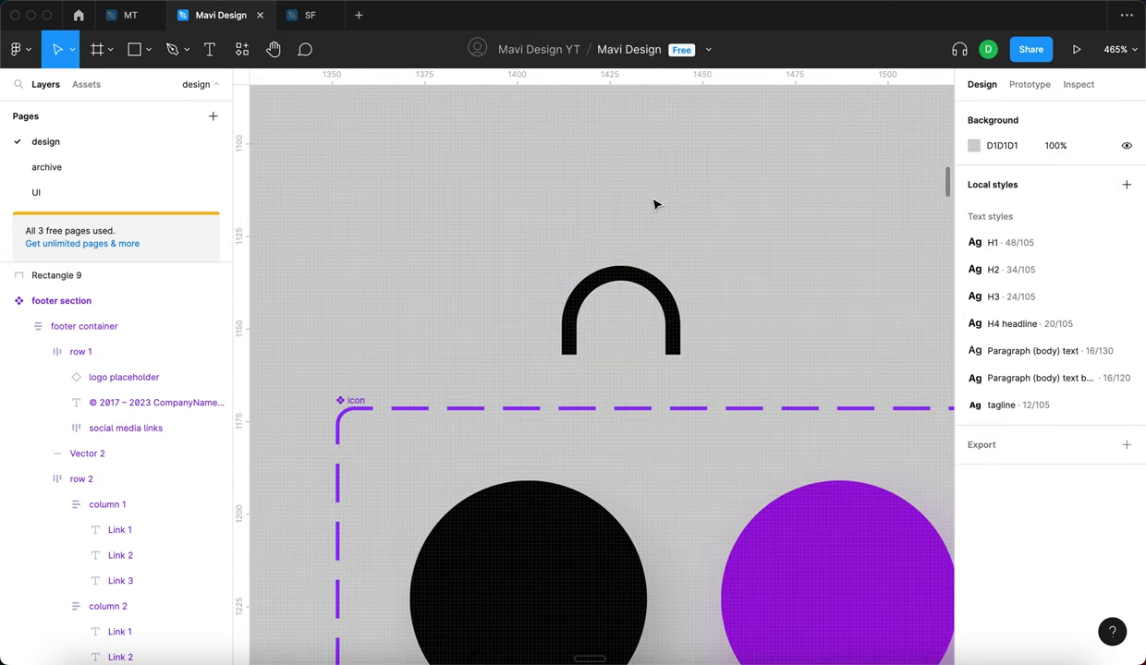
# - Draw a circle about 20 wide centered above the arch and style it as a black outline matching the arch's stroke
pyautogui.press('o')
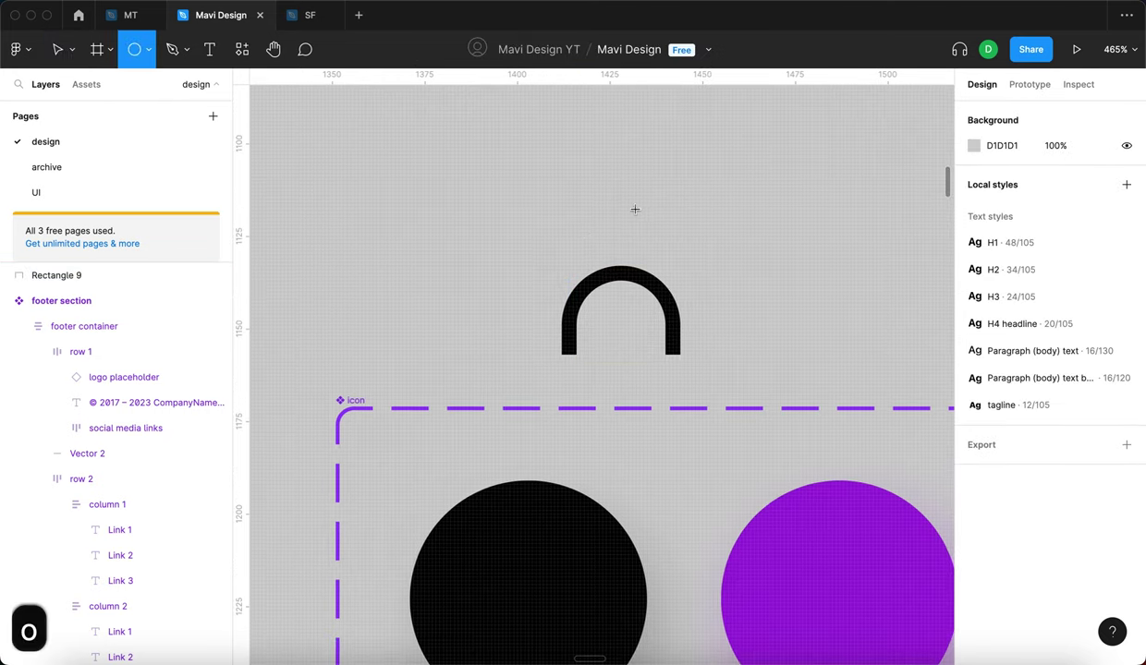
pyautogui.moveTo(587, 159)
pyautogui.mouseDown()
pyautogui.moveTo(660, 233)
pyautogui.moveTo(628, 254)
pyautogui.moveTo(623, 233)
pyautogui.mouseUp()
pyautogui.click(728, 256)
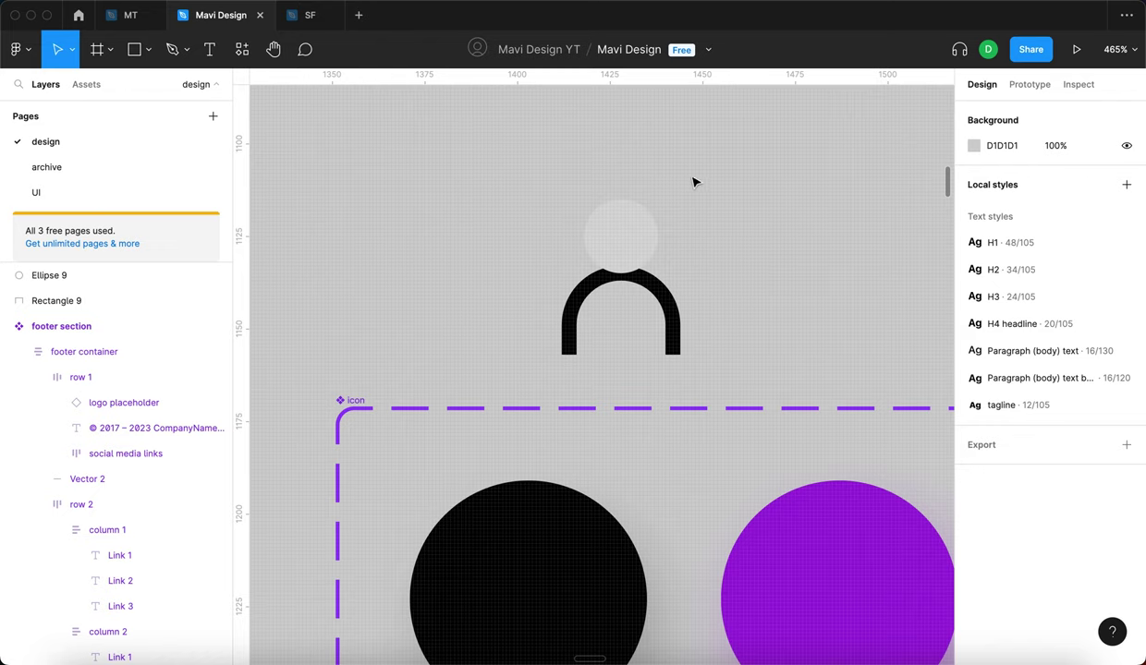
pyautogui.moveTo(709, 307); pyautogui.dragTo(603, 240)
pyautogui.click(765, 273)
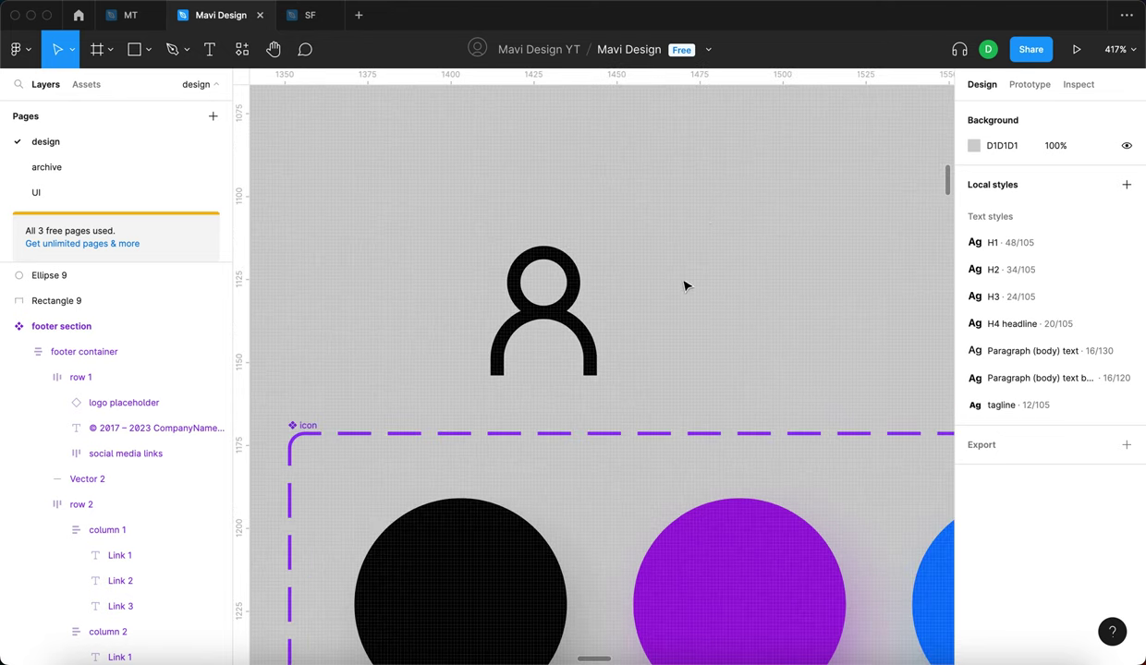
# - Duplicate the person figure's head circle and body arch, placing the copy to the right of the original
pyautogui.moveTo(708, 216); pyautogui.dragTo(647, 256)
pyautogui.click(555, 275)
pyautogui.click(657, 247)
pyautogui.click(555, 248)
pyautogui.click(665, 264)
pyautogui.moveTo(662, 355); pyautogui.dragTo(734, 320)
pyautogui.click(806, 317)
pyautogui.scroll(2, 684, 280)
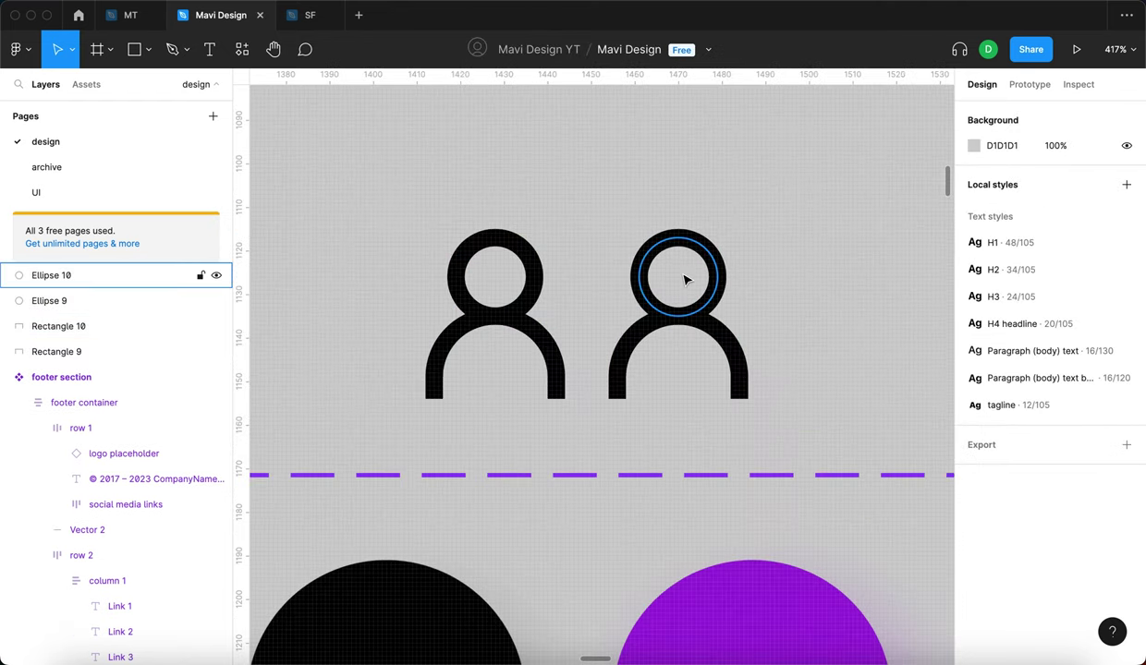
# - Delete the leftmost point of the copied head circle in vector editing, leaving its right half
pyautogui.click(632, 280)
pyautogui.press('Return')
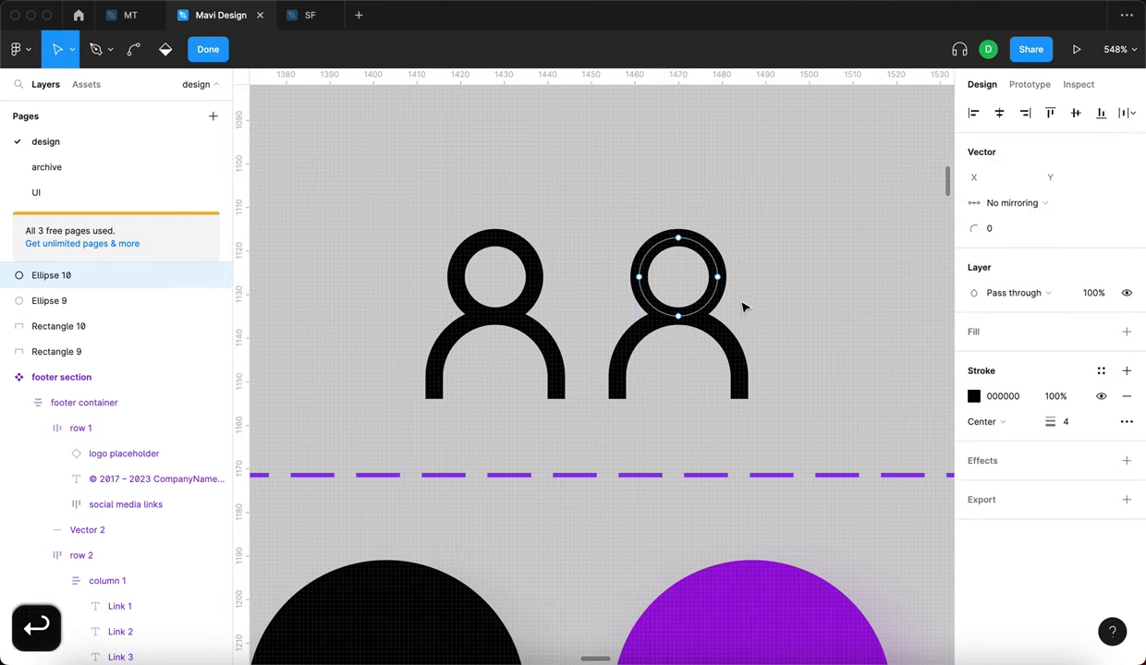
pyautogui.click(638, 278)
pyautogui.press('BackSpace')
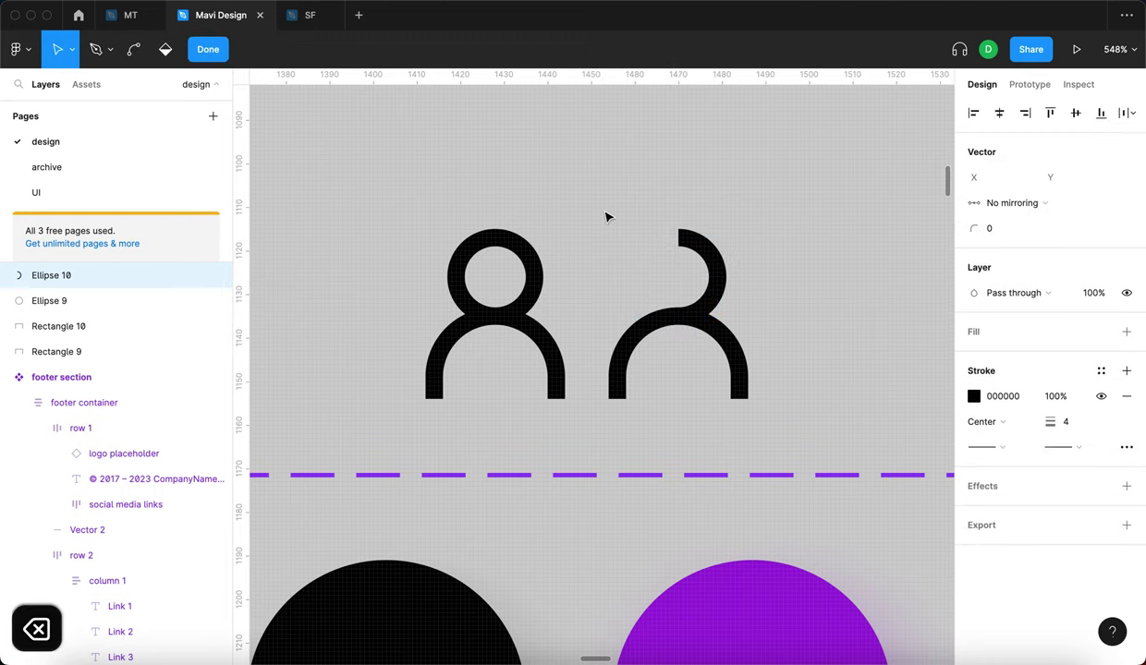
pyautogui.press('Return')
# - Delete the bottom-left point of the copied body arch in vector editing
pyautogui.click(634, 335)
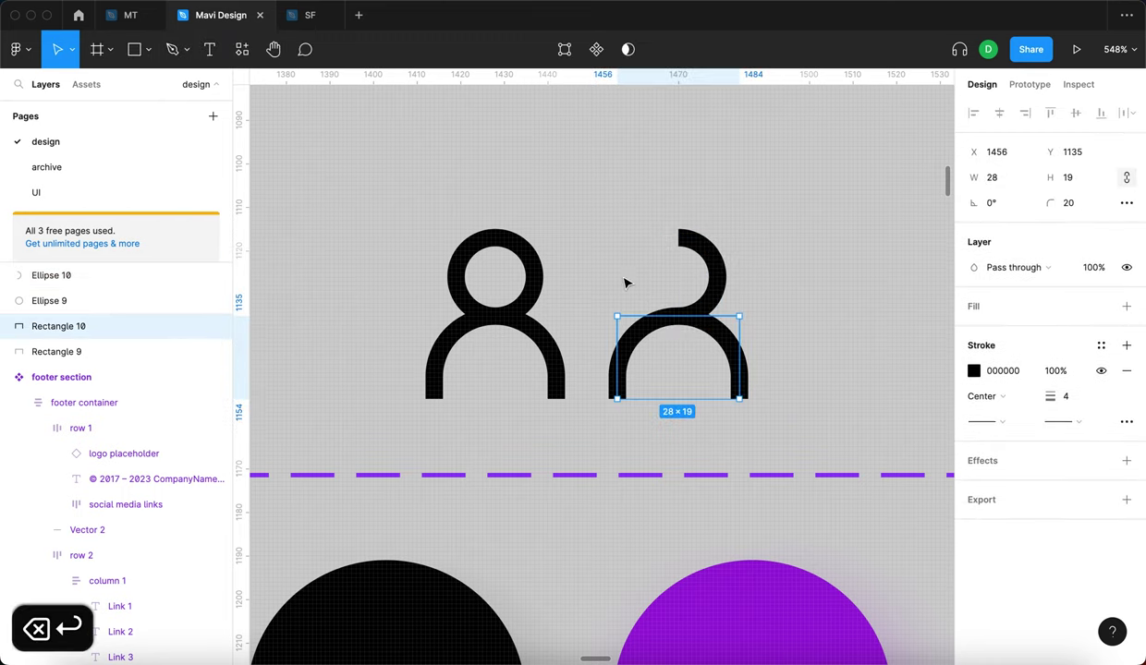
pyautogui.press('Return')
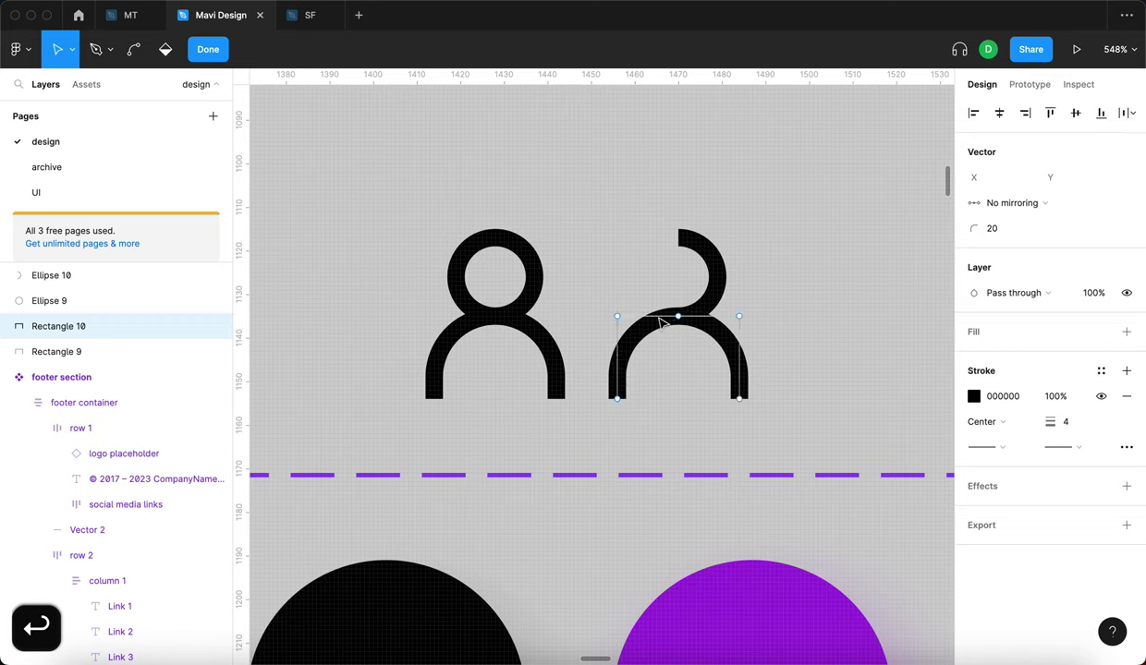
pyautogui.click(618, 400)
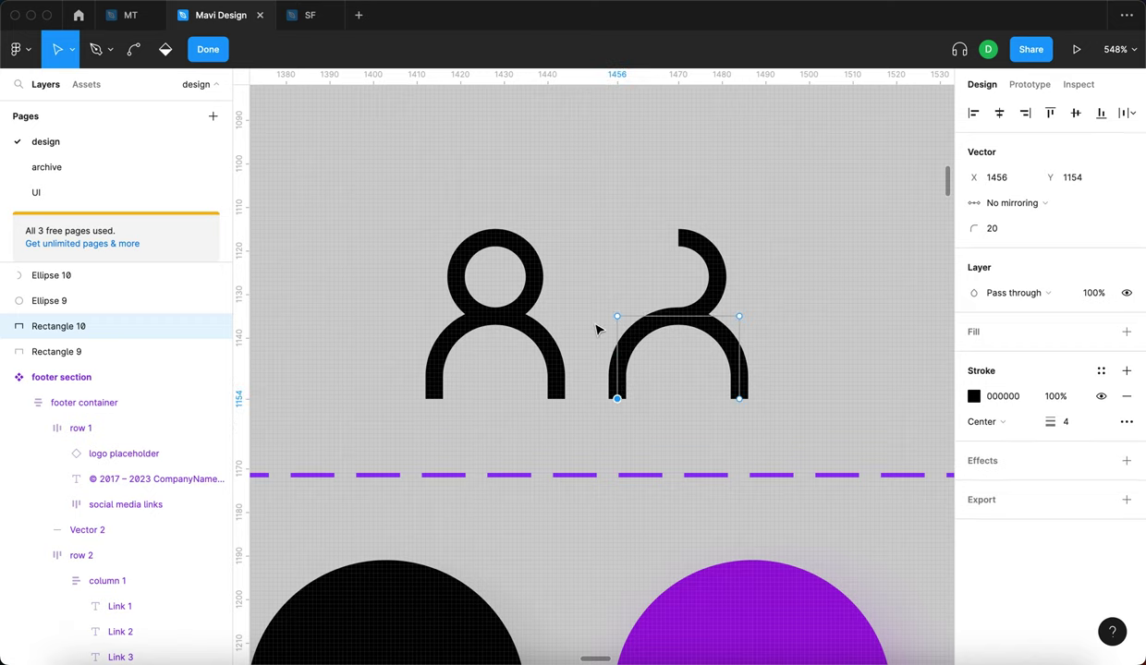
pyautogui.press('BackSpace')
# - Move the copied arch's top-left point right to X 1470, leaving only the right half of the body
pyautogui.click(618, 317)
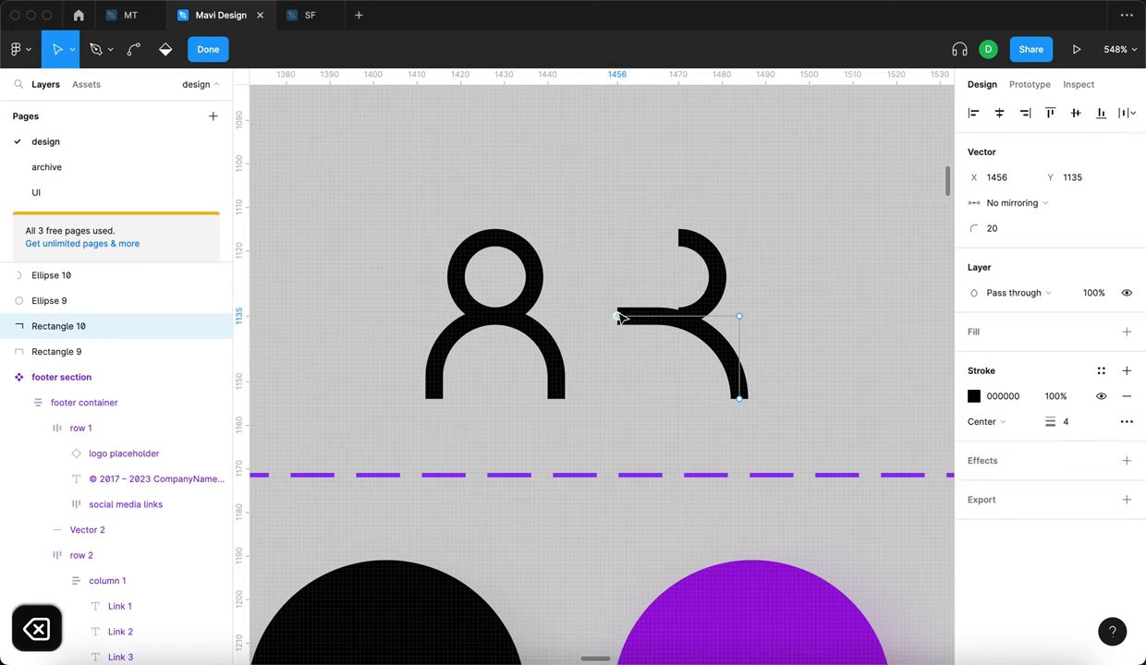
pyautogui.press('Right')
pyautogui.press('Right')
pyautogui.press('Right')
pyautogui.press('Right')
pyautogui.press('Right')
pyautogui.press('Right')
pyautogui.press('Right')
pyautogui.press('Right')
pyautogui.press('Right')
pyautogui.press('Right')
pyautogui.press('Right')
pyautogui.press('Right')
pyautogui.press('Right')
pyautogui.press('Right')
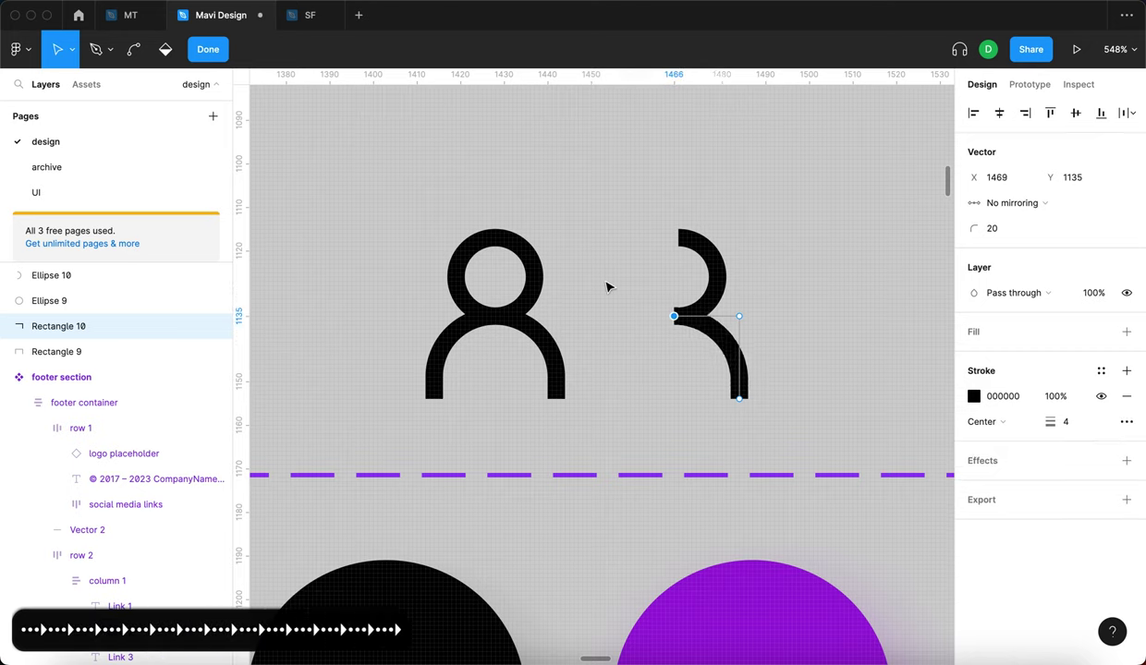
pyautogui.press('Return')
# - Move the half head and half body together left to X 1444, beside the full figure
pyautogui.click(806, 346)
pyautogui.moveTo(822, 407); pyautogui.dragTo(659, 291)
pyautogui.press('Left')
pyautogui.press('Left')
pyautogui.press('Left')
pyautogui.press('Left')
pyautogui.press('Left')
pyautogui.press('Left')
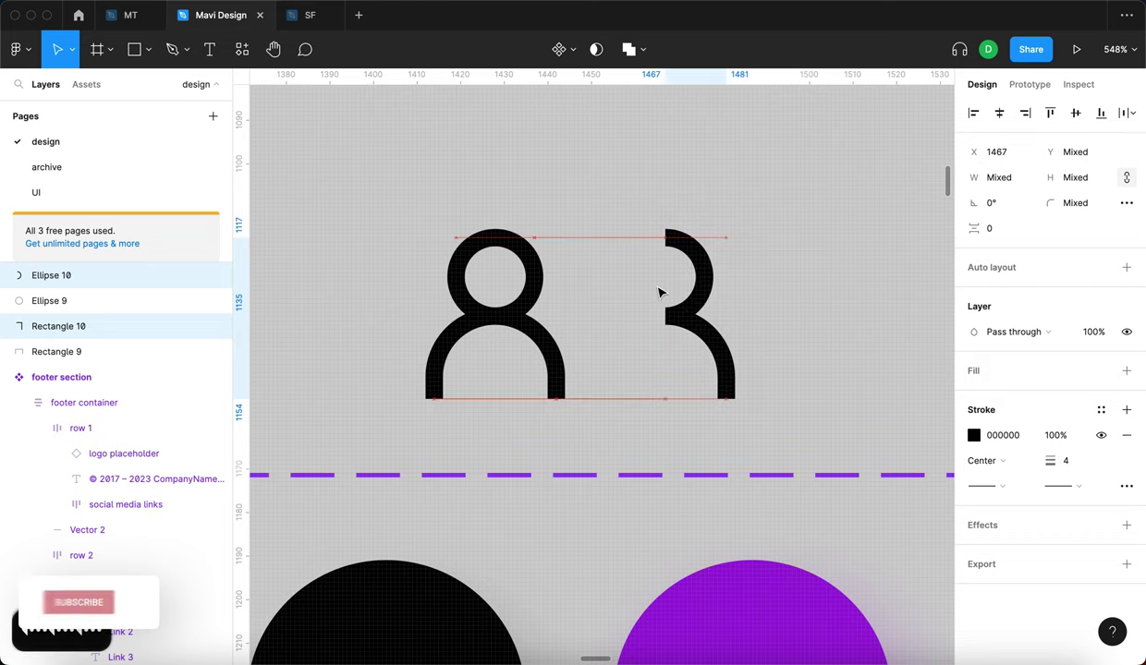
pyautogui.scroll(3, 598, 280)
pyautogui.hotkey('shift', 'Left')
pyautogui.hotkey('shift', 'Left')
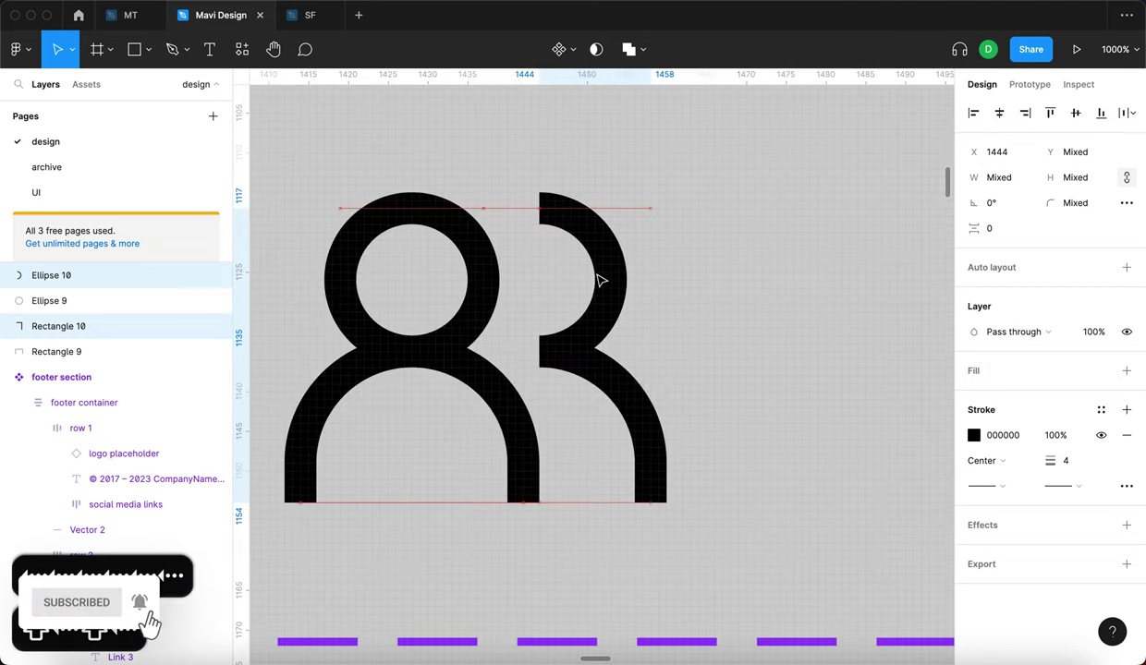
pyautogui.scroll(3, 599, 280)
pyautogui.press('Left')
pyautogui.press('Left')
pyautogui.press('Right')
pyautogui.press('Right')
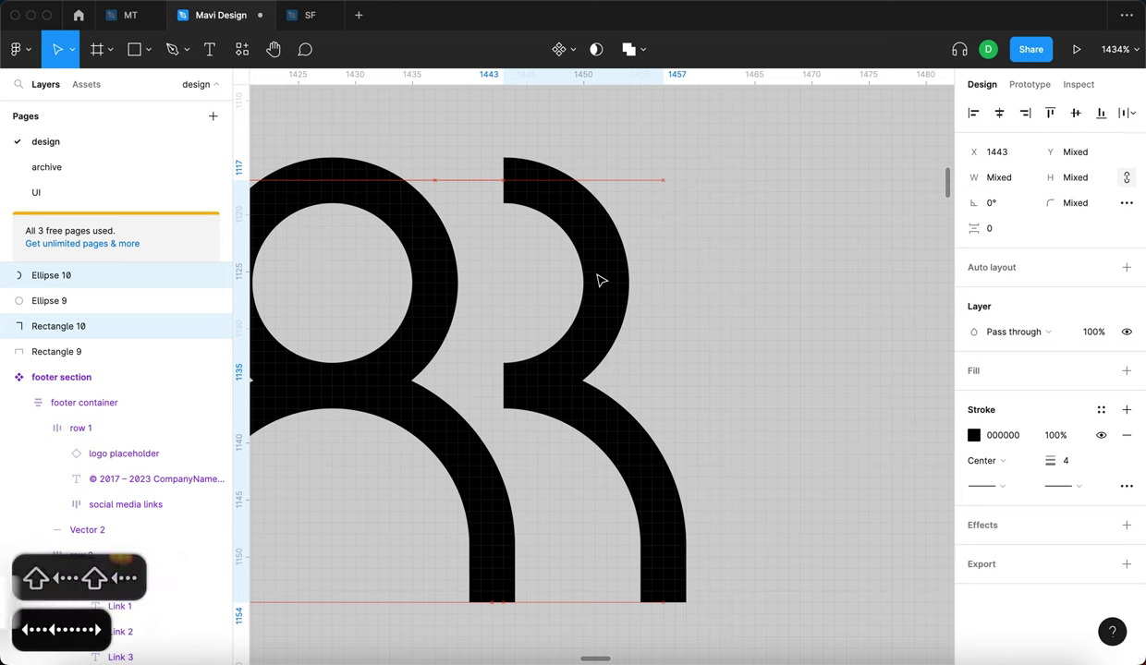
# - Duplicate the half figure, flip the copy horizontally and place it to the left of the full figure
pyautogui.scroll(-5, 678, 287)
pyautogui.moveTo(654, 298); pyautogui.dragTo(431, 277)
pyautogui.hotkey('shift', 'h')
pyautogui.click(426, 193)
pyautogui.scroll(-5, 426, 192)
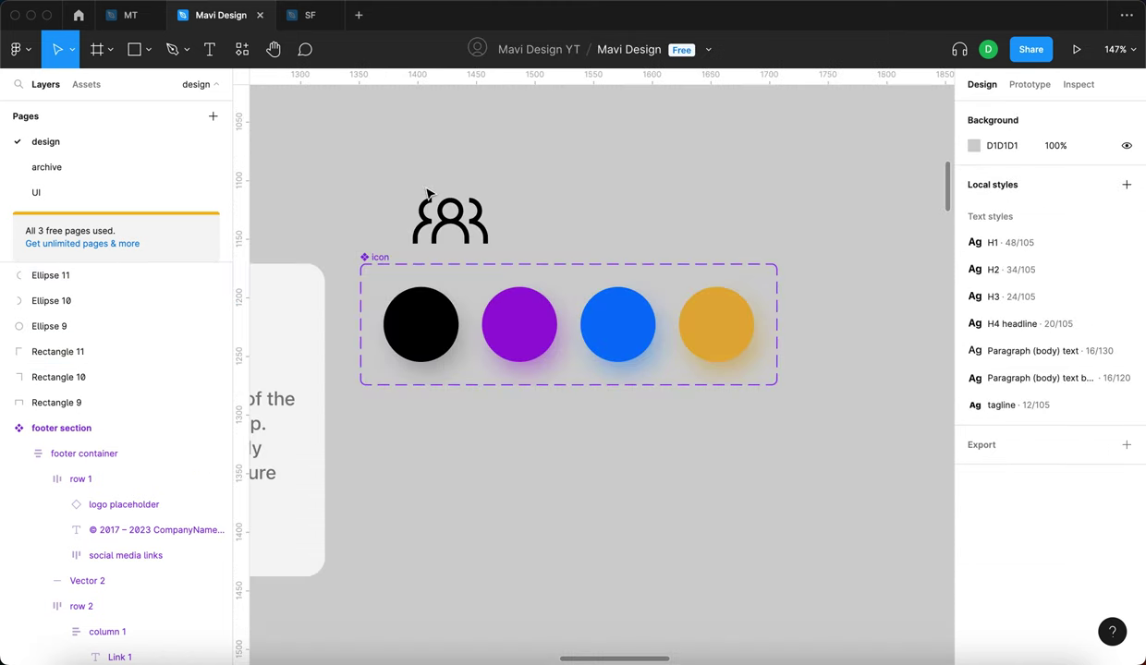
# - Shorten the left half figure's body from its top edge to a height of 16
pyautogui.scroll(5, 427, 192)
pyautogui.click(440, 261)
pyautogui.click(359, 329)
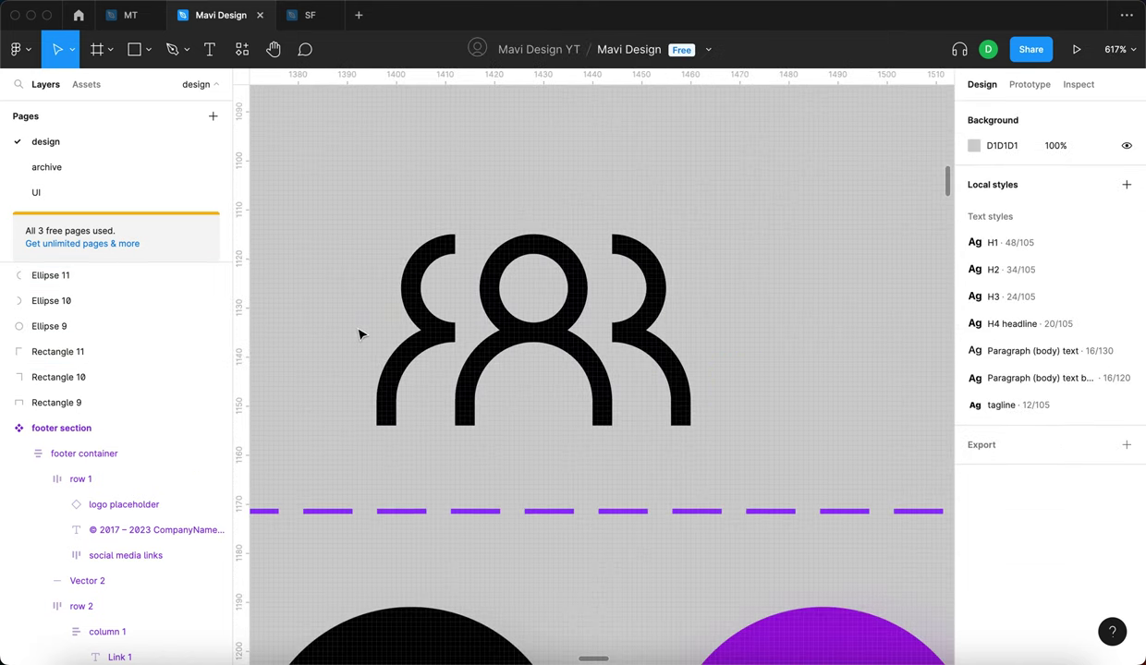
pyautogui.click(383, 391)
pyautogui.click(374, 278)
pyautogui.click(406, 271)
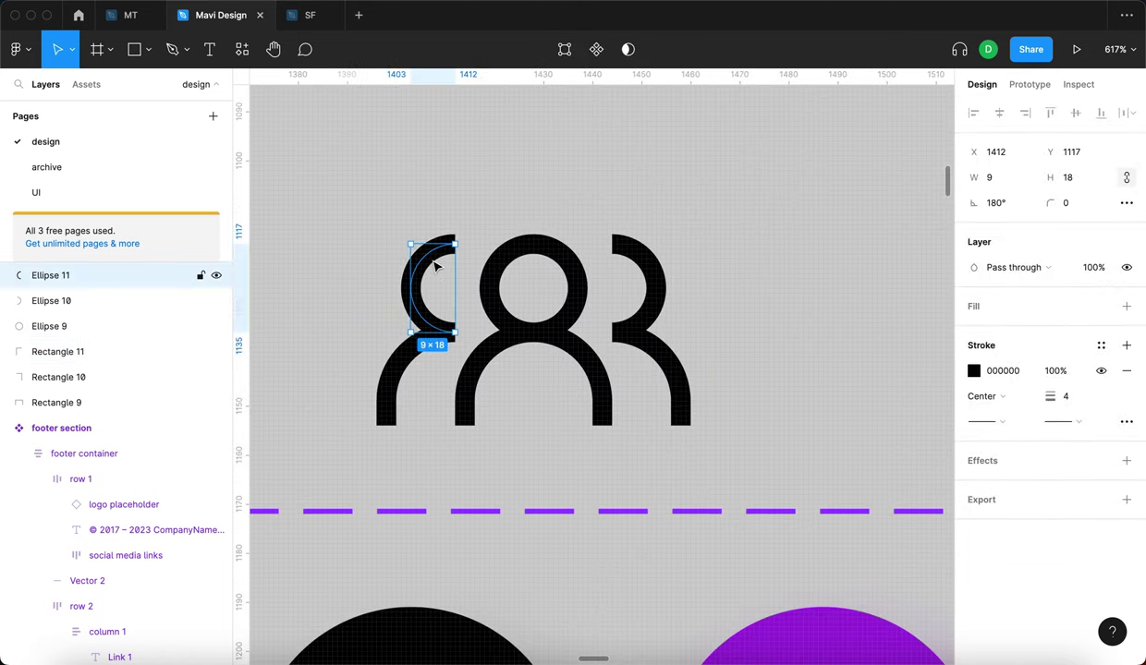
pyautogui.scroll(3, 434, 265)
pyautogui.click(378, 410)
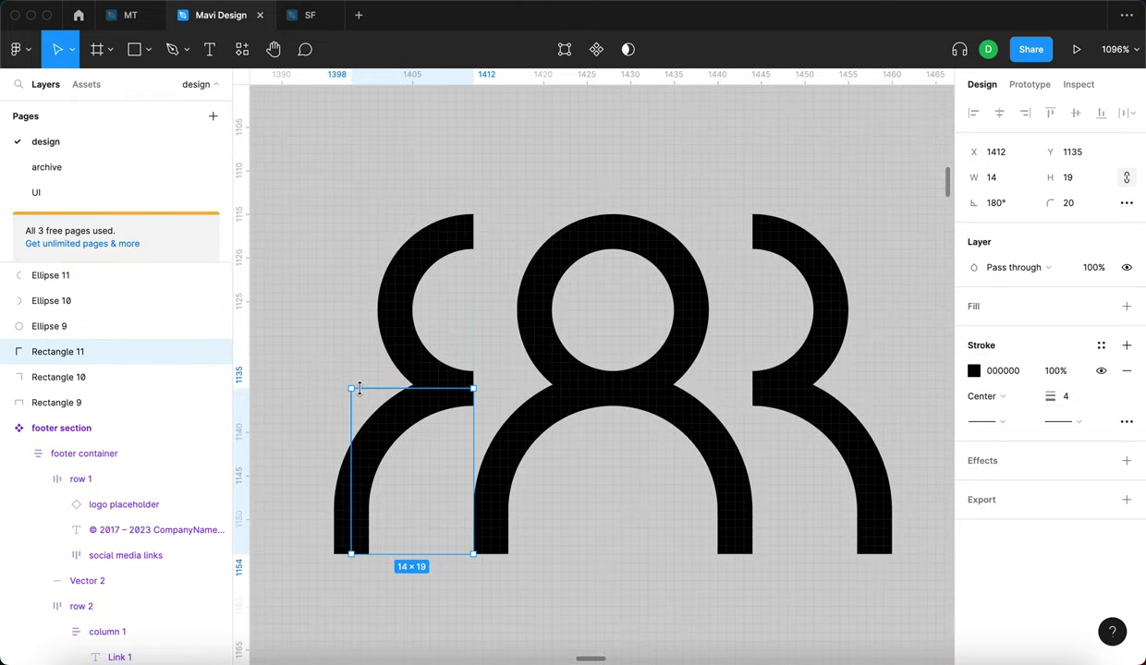
# - Shorten the right half figure's body from its top edge to match the left one
pyautogui.click(856, 407)
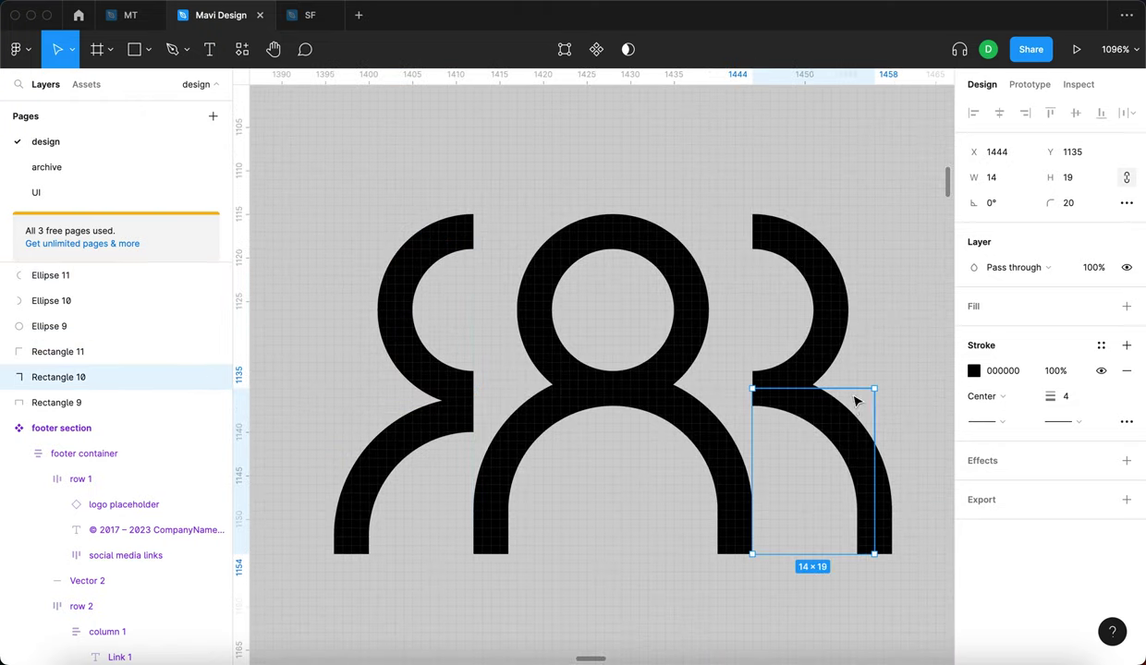
pyautogui.click(465, 434)
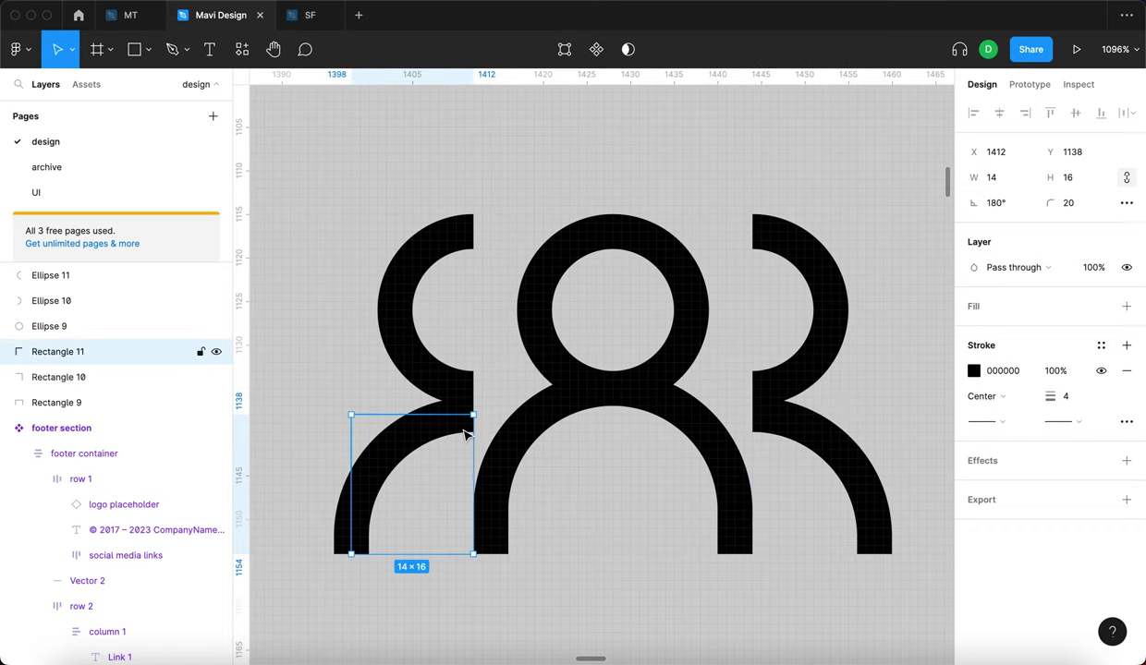
pyautogui.press('Right')
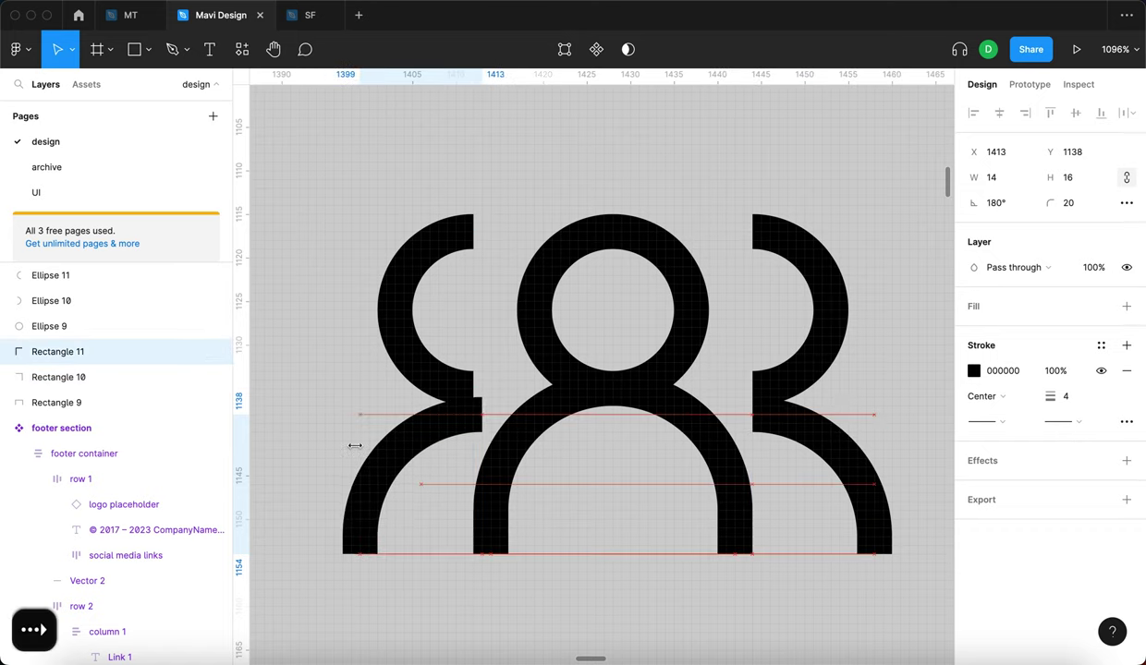
pyautogui.press('Left')
# - Scale the left half head down to a height of 16 and lower it to Y 1122 so it meets the body
pyautogui.click(392, 328)
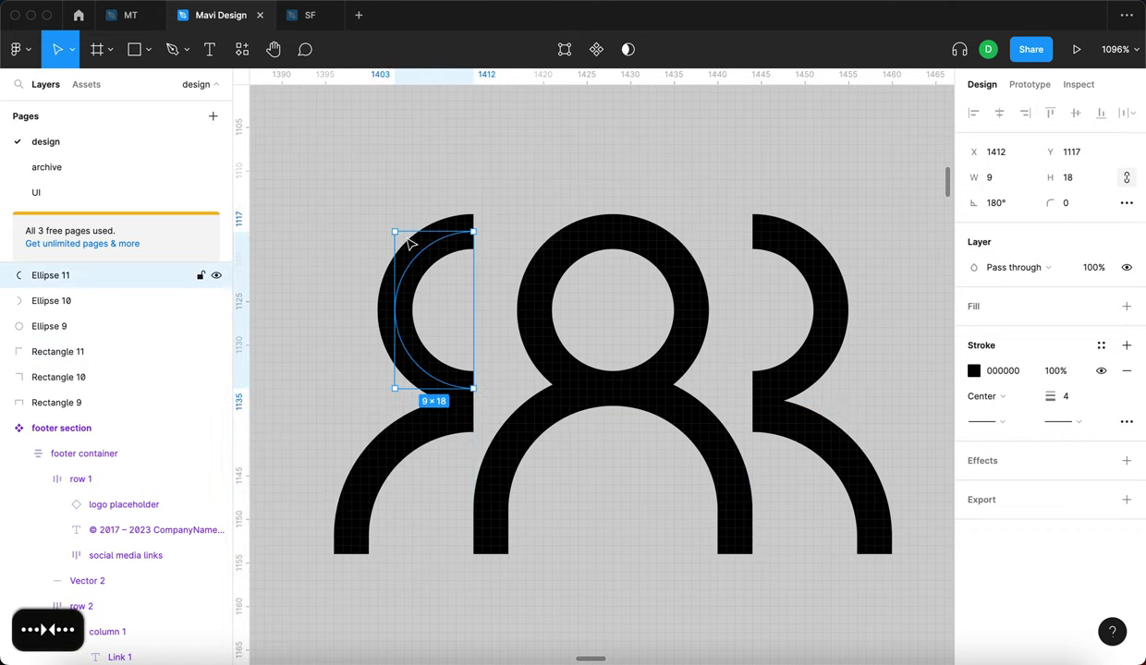
pyautogui.moveTo(411, 231)
pyautogui.mouseDown()
pyautogui.moveTo(414, 257)
pyautogui.moveTo(421, 250)
pyautogui.mouseUp()
pyautogui.press('Down')
pyautogui.press('Down')
pyautogui.press('Down')
pyautogui.click(399, 201)
pyautogui.scroll(-5, 398, 200)
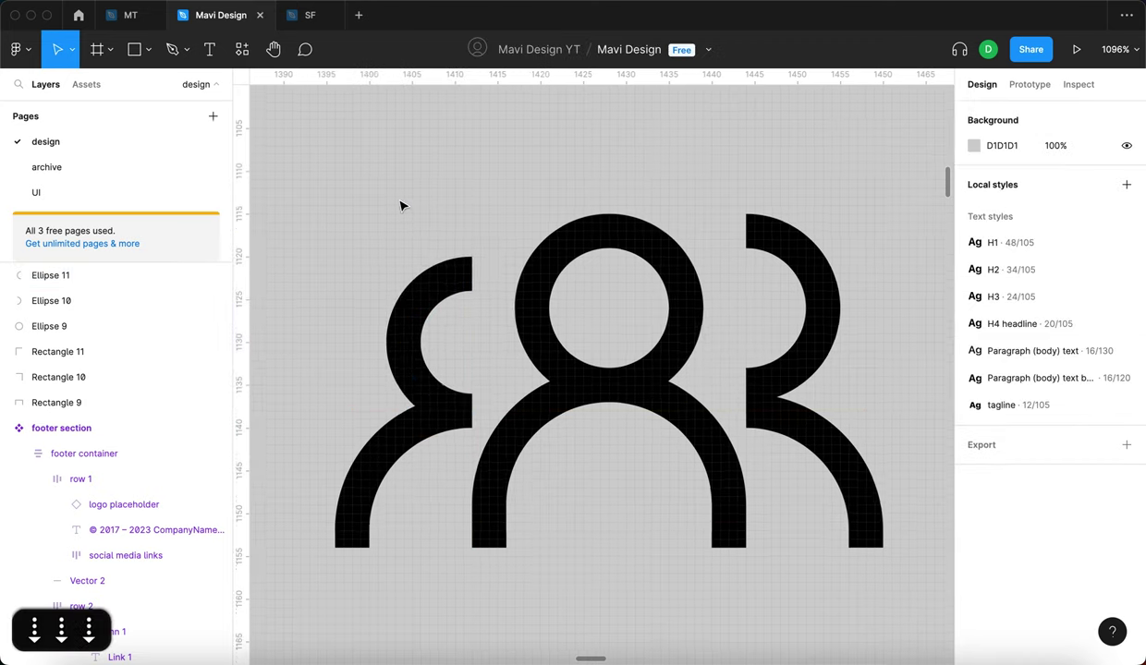
# - Delete the right half figure's head and body
pyautogui.click(560, 271)
pyautogui.keyDown('shift'); pyautogui.click(583, 312); pyautogui.keyUp('shift')
pyautogui.press('BackSpace')
# - Duplicate the reduced left half figure, flip the copy horizontally and place it right of the full figure at X 1445
pyautogui.moveTo(356, 232); pyautogui.dragTo(607, 303)
pyautogui.hotkey('shift', 'h')
pyautogui.scroll(3, 607, 303)
pyautogui.press('Left')
pyautogui.press('Left')
pyautogui.hscroll(-5, 607, 303)
pyautogui.press('Left')
pyautogui.press('Left')
pyautogui.press('Left')
pyautogui.press('Left')
pyautogui.press('Left')
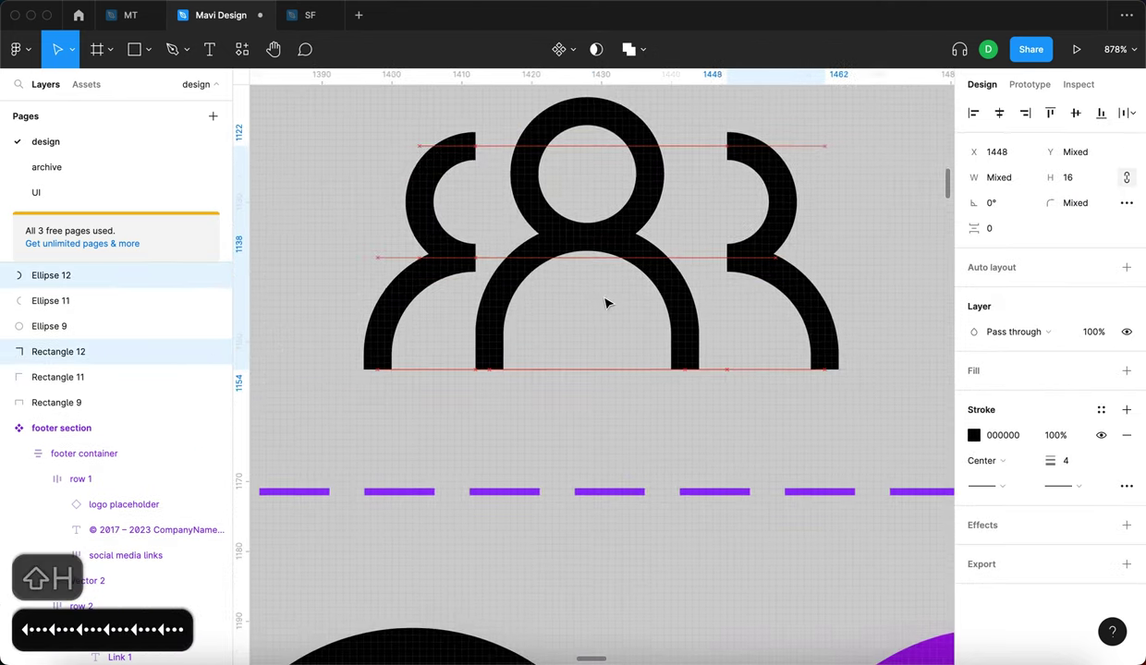
pyautogui.press('Left')
pyautogui.press('Left')
pyautogui.press('Right')
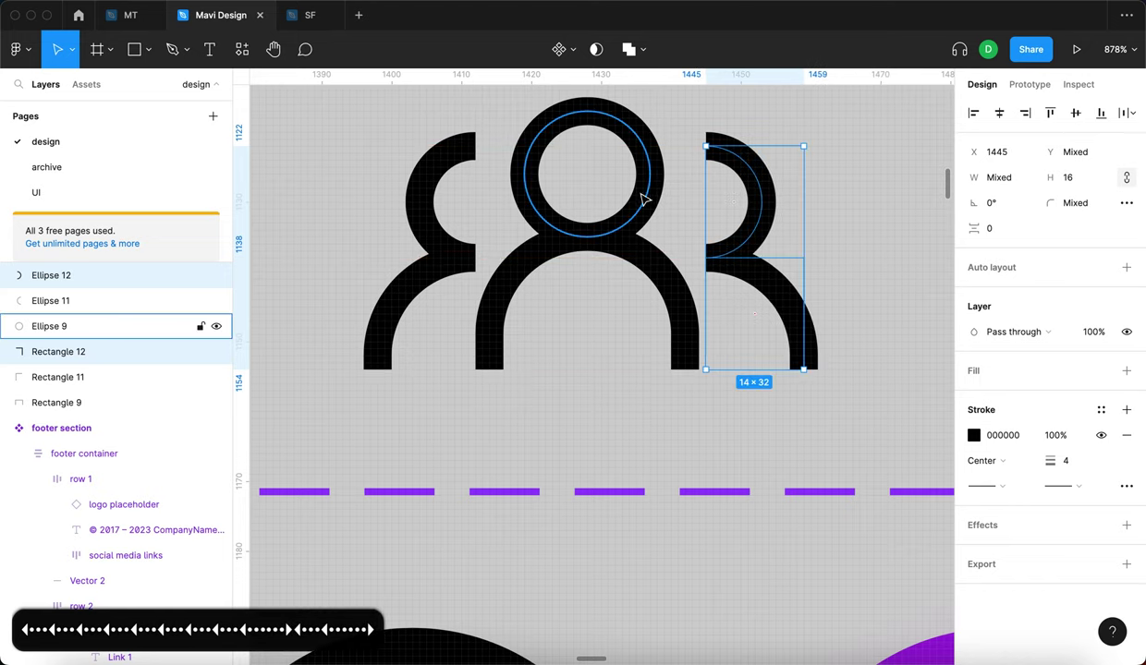
# - Nudge the right half figure's head and body left to X 1444, symmetrical with the left half figure
pyautogui.click(416, 178)
pyautogui.click(365, 166)
pyautogui.moveTo(872, 340); pyautogui.dragTo(712, 188)
pyautogui.press('Left')
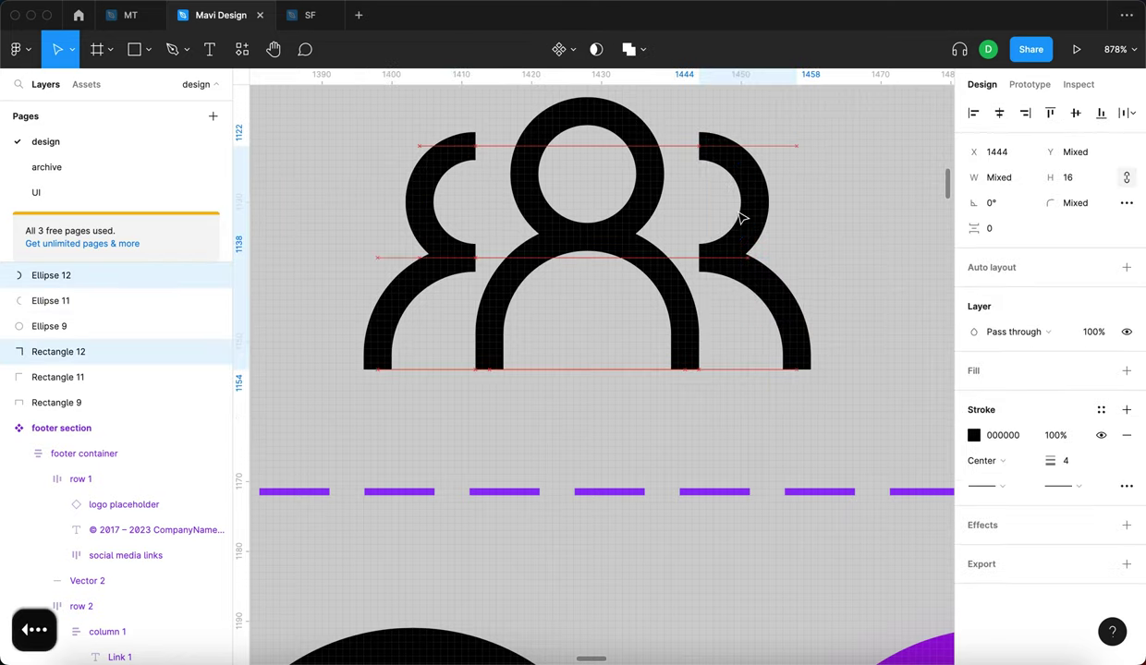
pyautogui.click(819, 254)
pyautogui.scroll(-5, 820, 254)
pyautogui.hscroll(2, 821, 256)
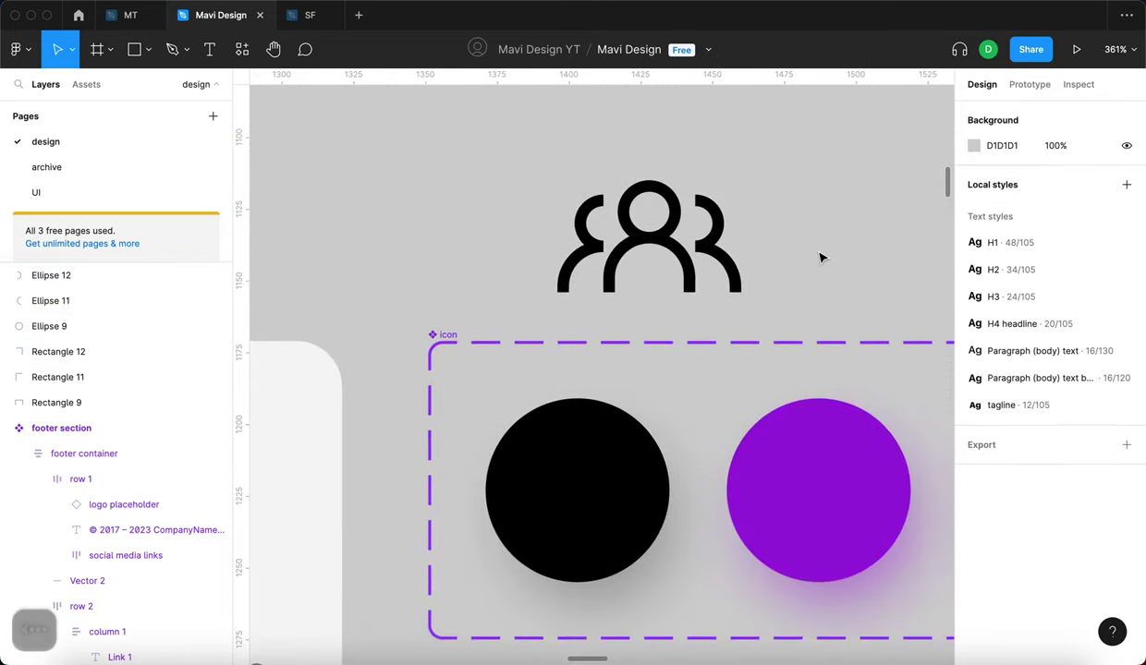
# - Scale the whole three-person glyph to 50%
pyautogui.scroll(-5, 739, 248)
pyautogui.scroll(-5, 751, 263)
pyautogui.scroll(10, 751, 264)
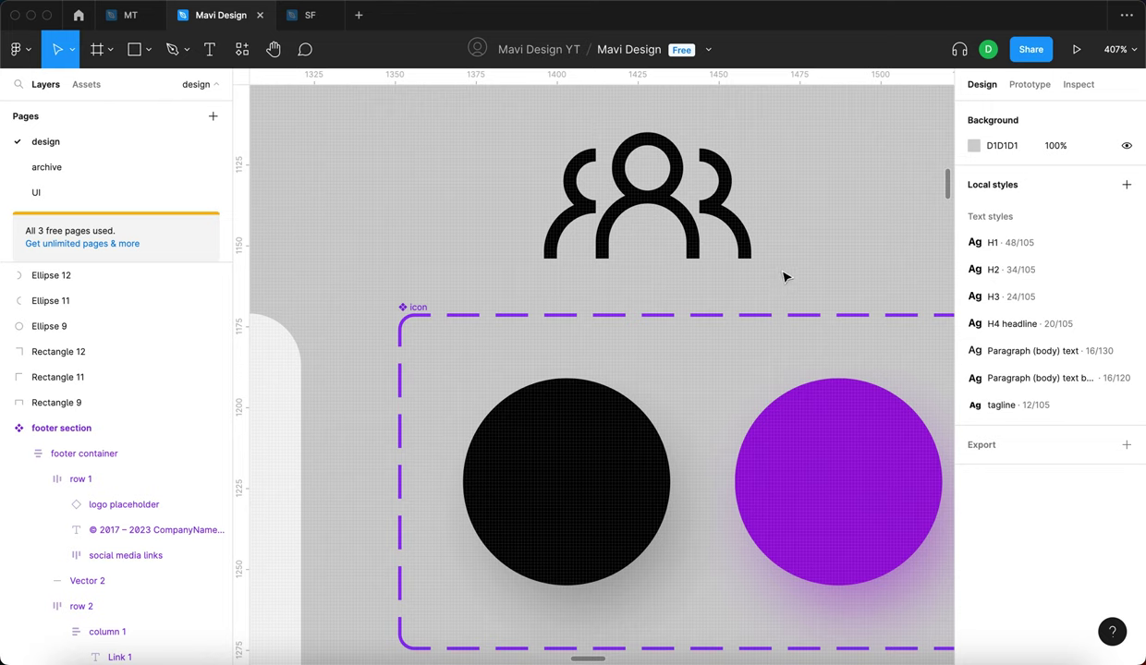
pyautogui.moveTo(802, 253); pyautogui.dragTo(513, 141)
pyautogui.press('k')
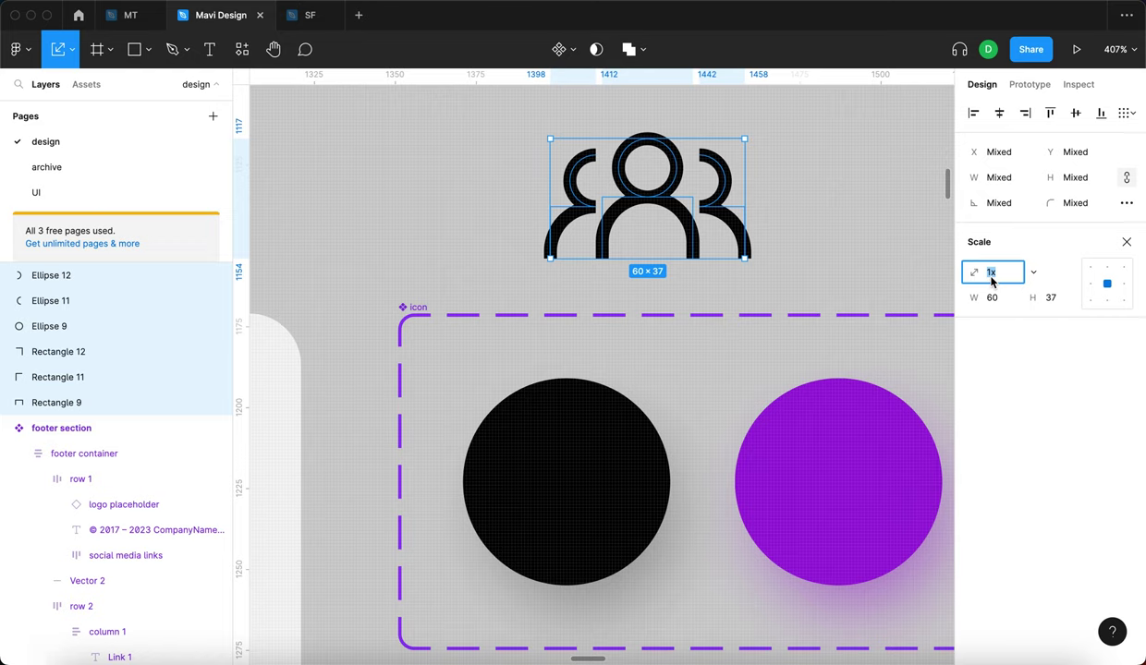
pyautogui.write('%)')
pyautogui.press('BackSpace')
pyautogui.press('BackSpace')
pyautogui.write('50%')
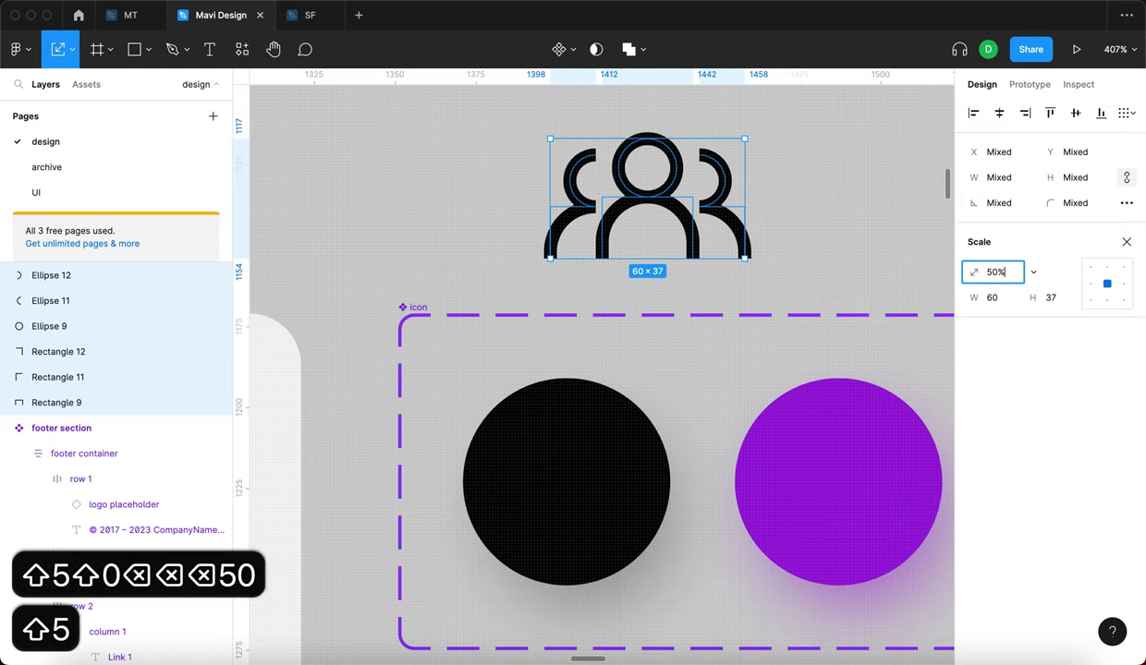
pyautogui.press('Return')
# - Place the reduced glyph inside the black icon variant's circle and change its stroke color to FFFFFF
pyautogui.moveTo(656, 203); pyautogui.dragTo(555, 486)
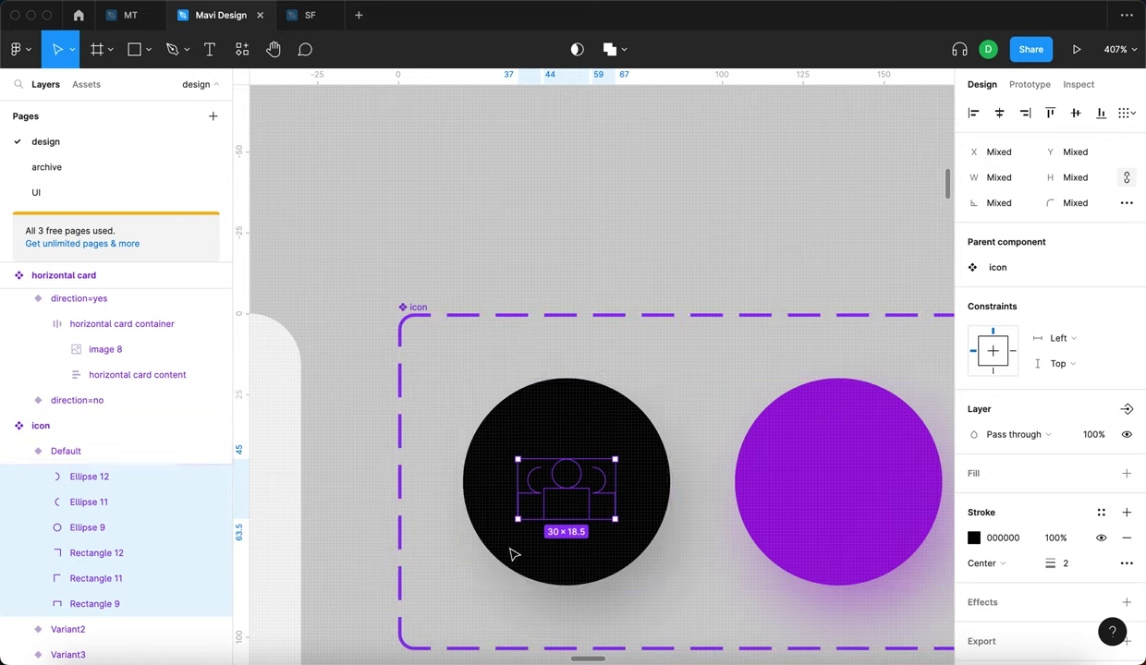
pyautogui.click(974, 538)
pyautogui.moveTo(900, 443)
pyautogui.mouseDown()
pyautogui.moveTo(819, 313)
pyautogui.moveTo(665, 179)
pyautogui.mouseUp()
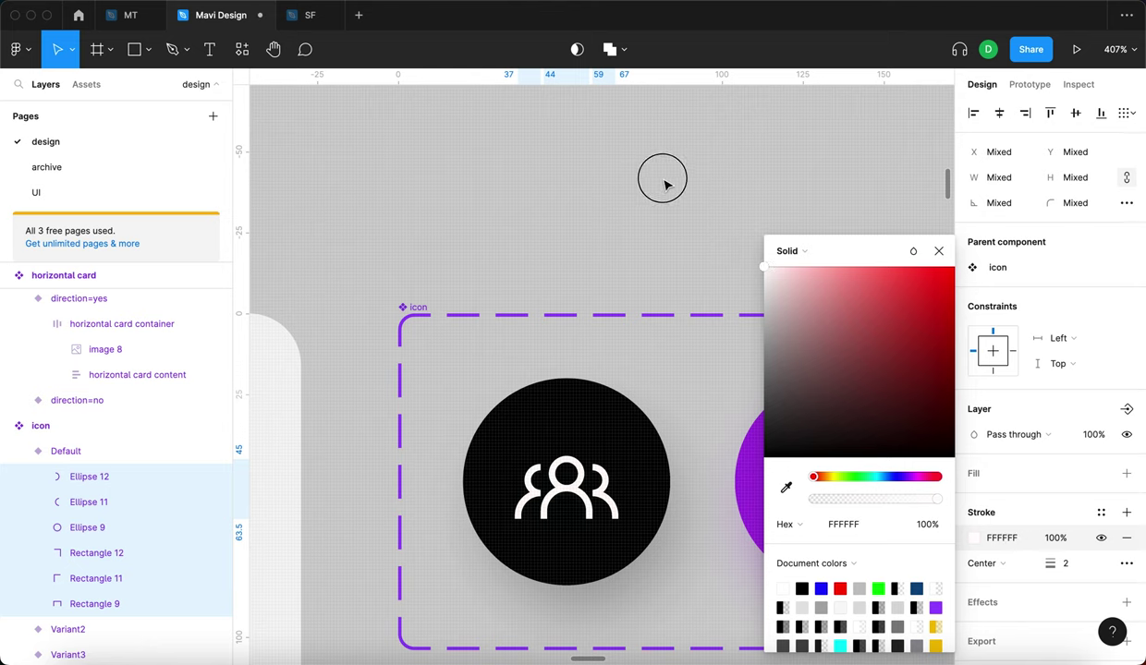
pyautogui.click(937, 255)
# - Group the glyph's shapes and center the group horizontally and vertically in the black circle at X 17, Y 23
pyautogui.scroll(5, 603, 443)
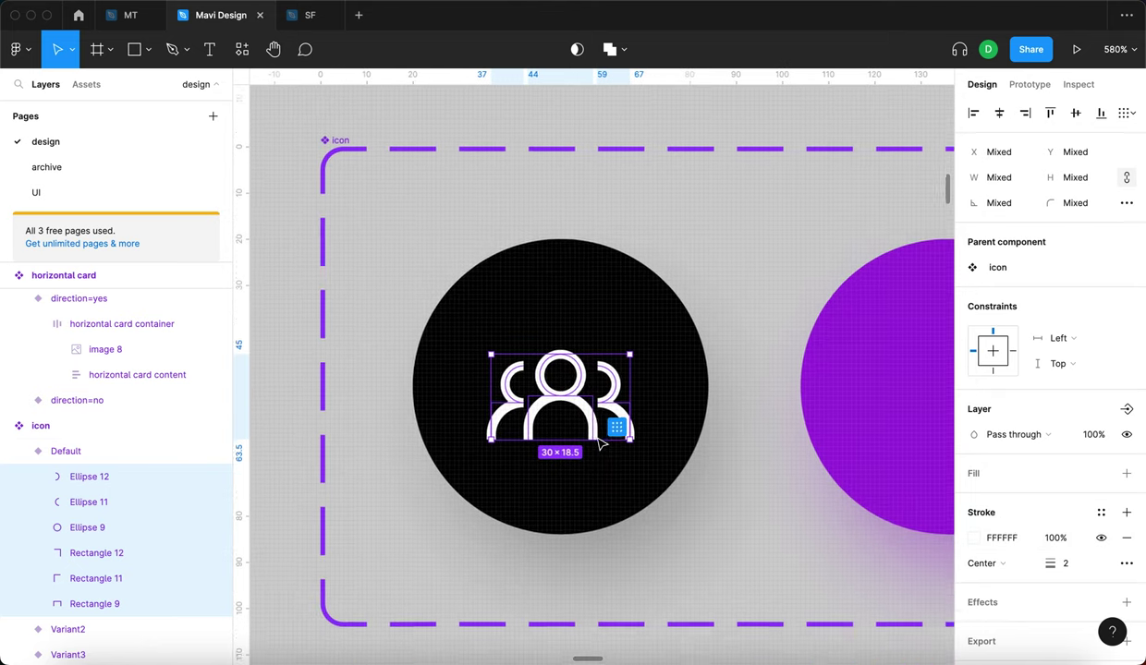
pyautogui.press('super+g')
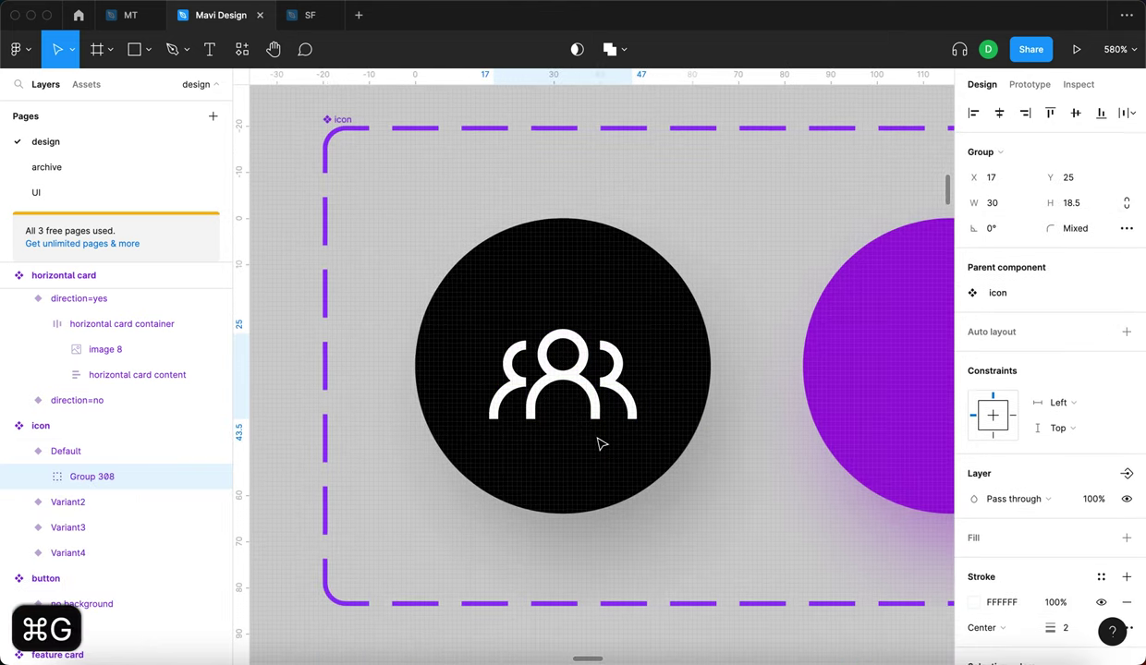
pyautogui.press('alt')
pyautogui.press('Up')
pyautogui.press('Up')
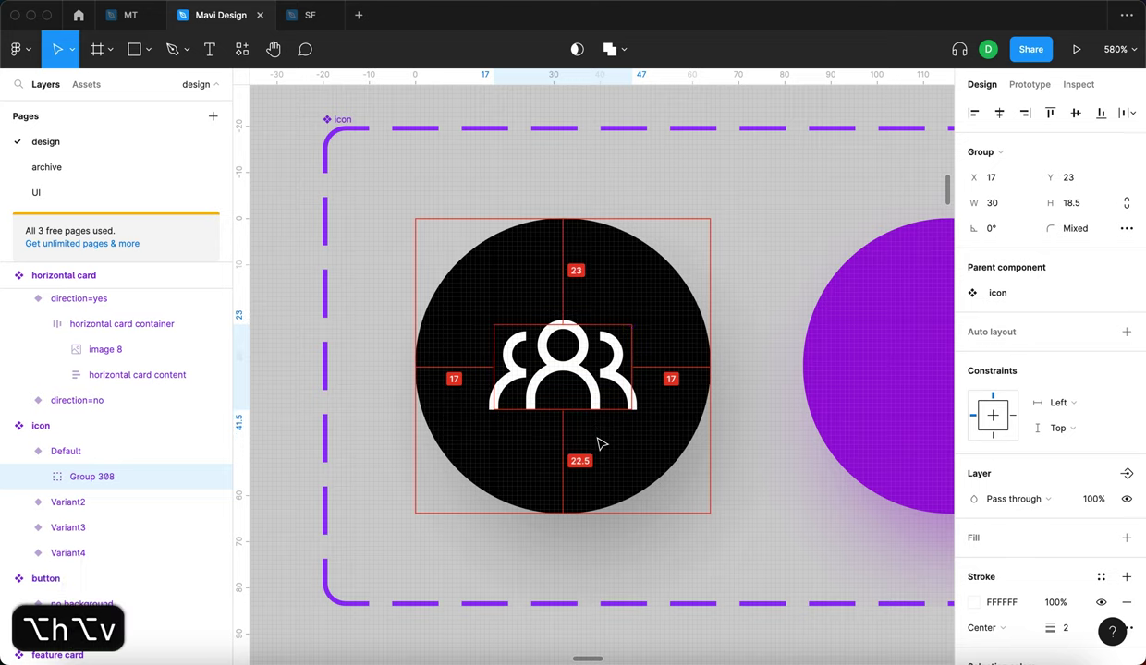
# - Examine how the new glyph looks on the black icon in the feature card component and the website's Features section
pyautogui.click(587, 263)
pyautogui.scroll(-5, 714, 237)
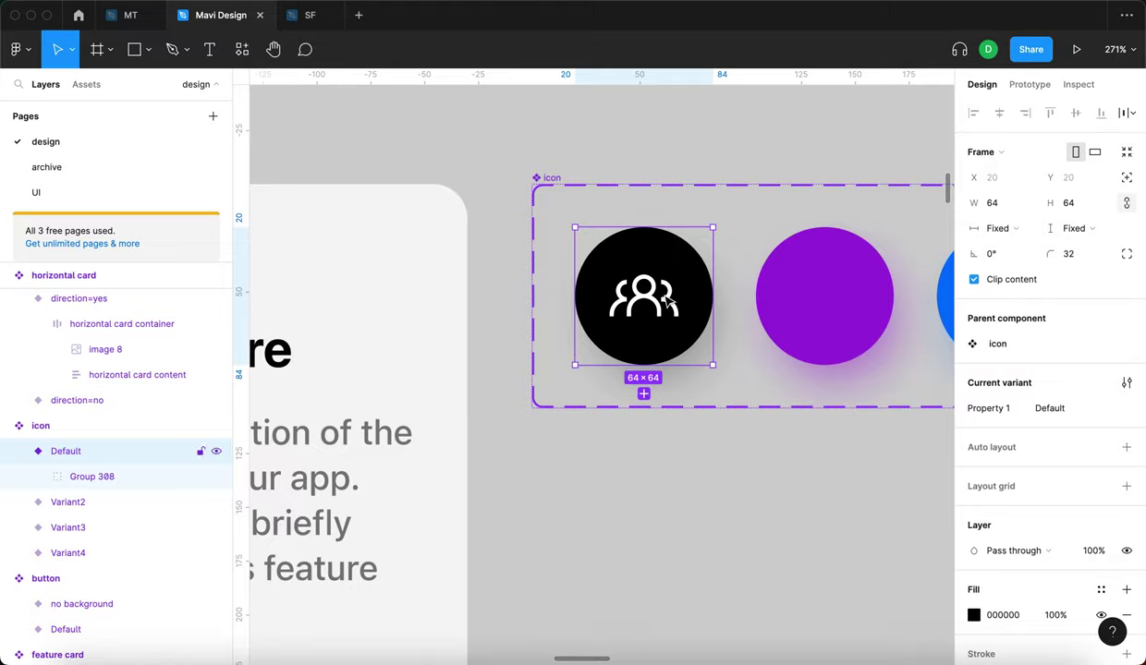
pyautogui.click(714, 476)
pyautogui.scroll(-5, 714, 476)
pyautogui.hscroll(-2, 714, 476)
pyautogui.scroll(-3, 714, 476)
pyautogui.hscroll(-5, 714, 476)
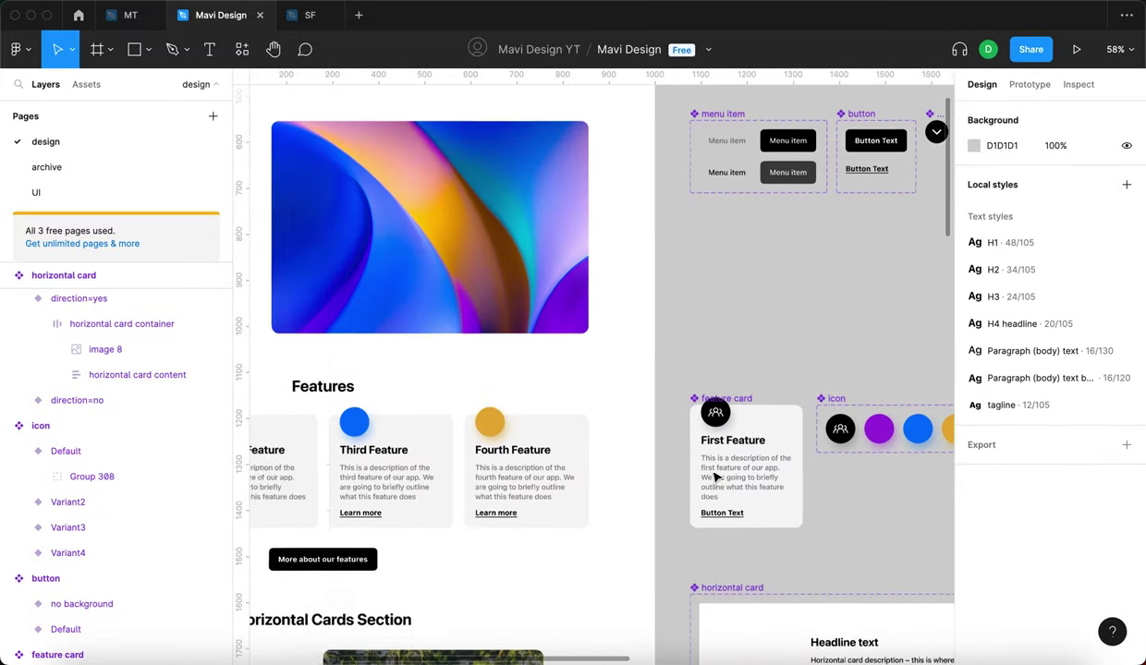
pyautogui.scroll(3, 509, 432)
pyautogui.scroll(-5, 363, 427)
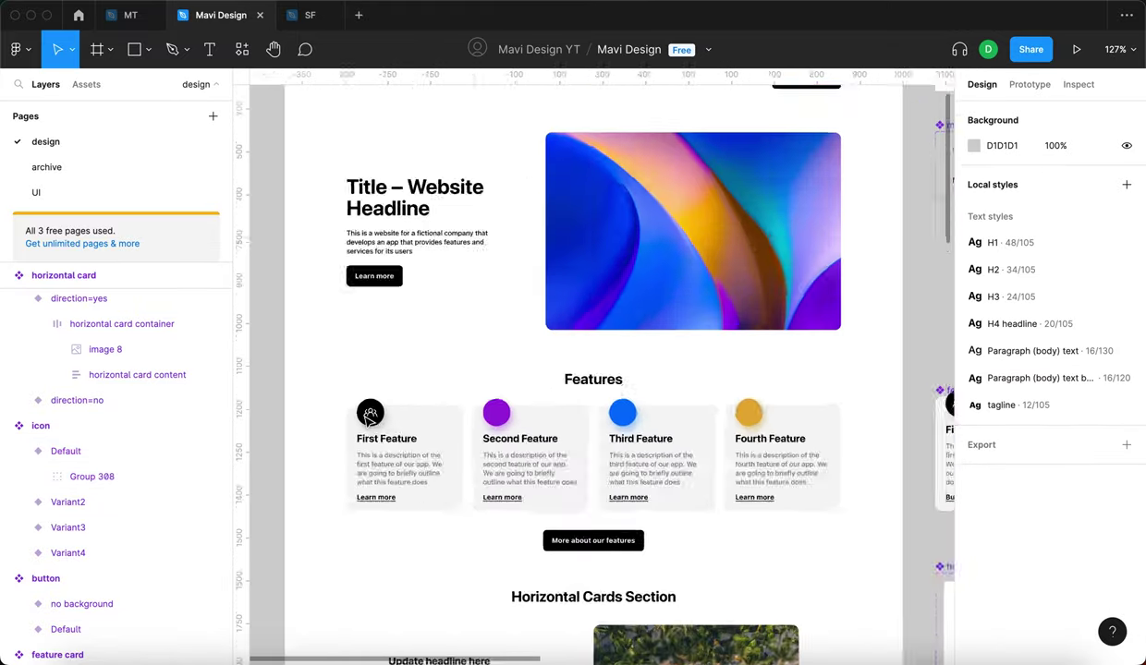
pyautogui.scroll(5, 308, 422)
pyautogui.hscroll(-3, 368, 392)
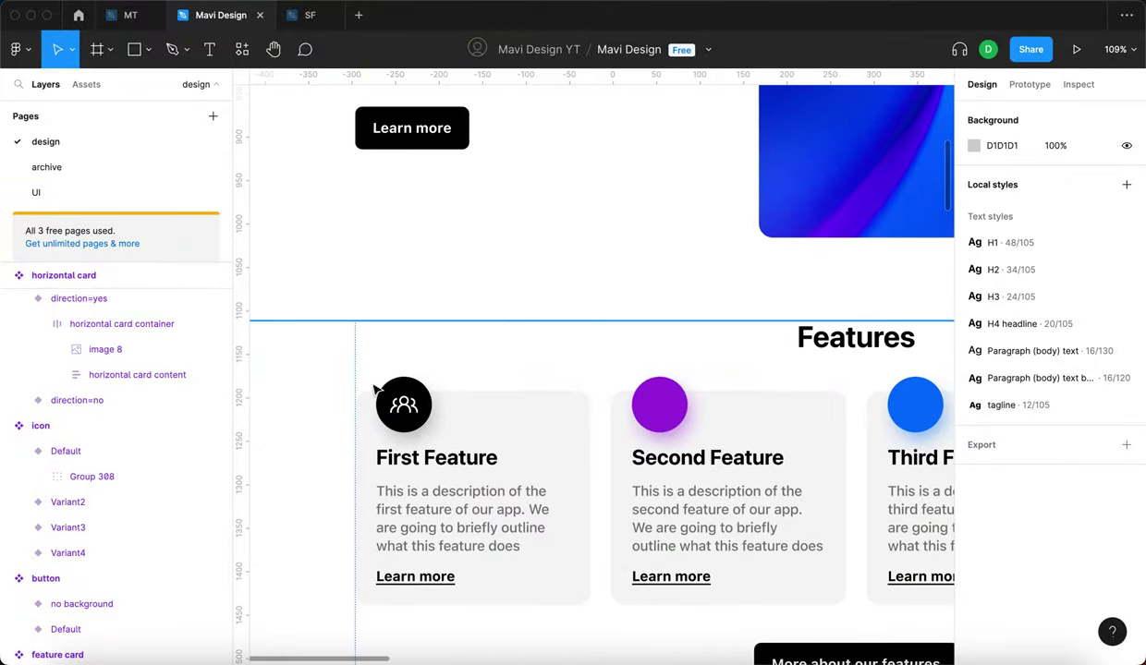
pyautogui.scroll(5, 423, 410)
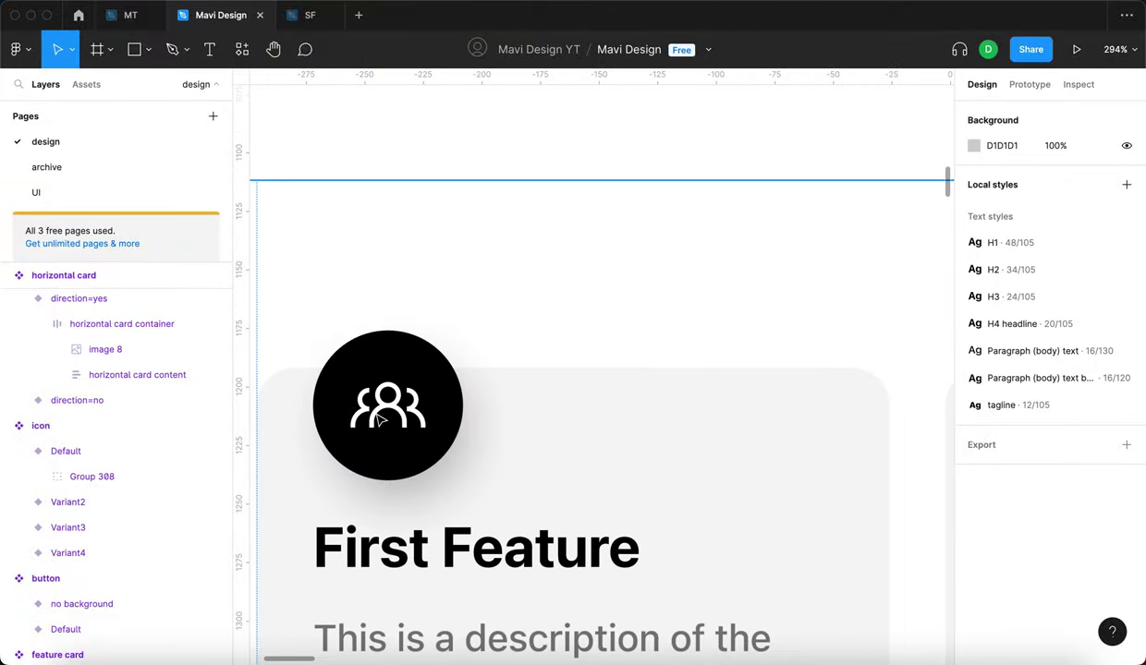
pyautogui.scroll(-5, 378, 419)
pyautogui.scroll(-5, 381, 404)
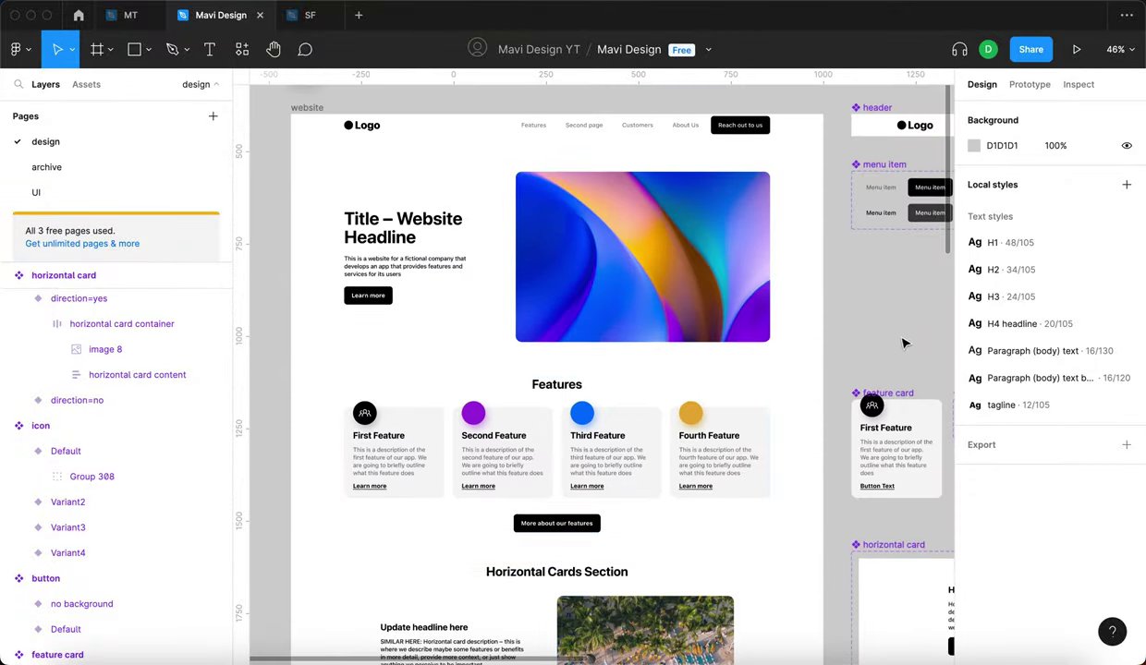
pyautogui.hscroll(4, 894, 342)
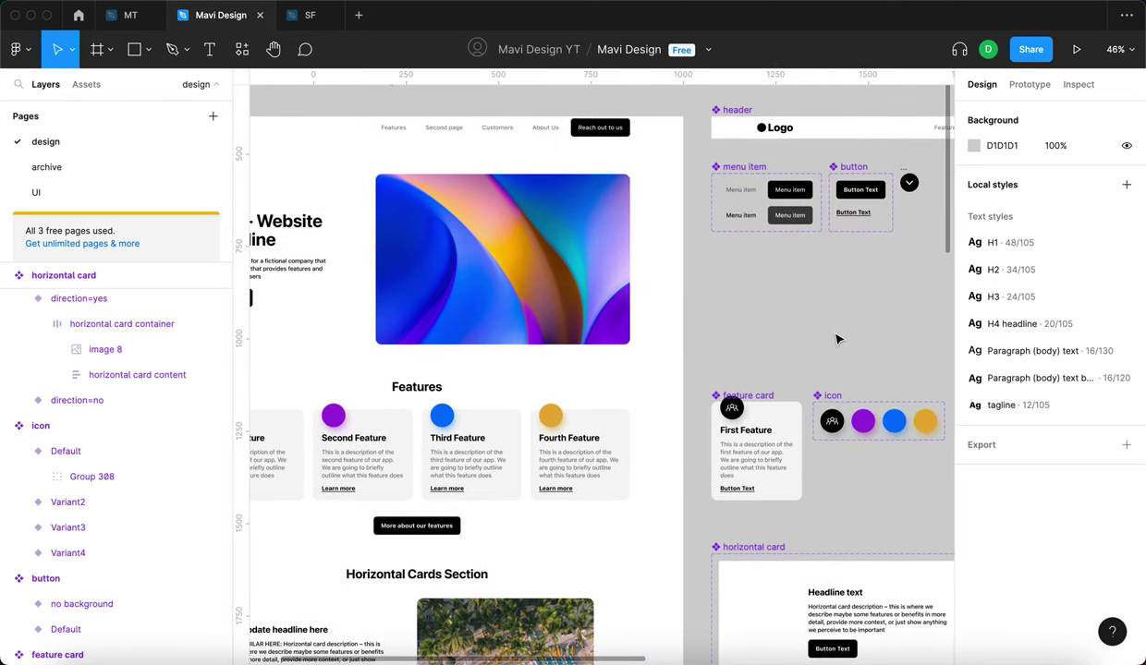
# - Draw a rectangle about 22 by 26 above the purple icon variant and replace its fill with a black stroke
pyautogui.scroll(5, 836, 339)
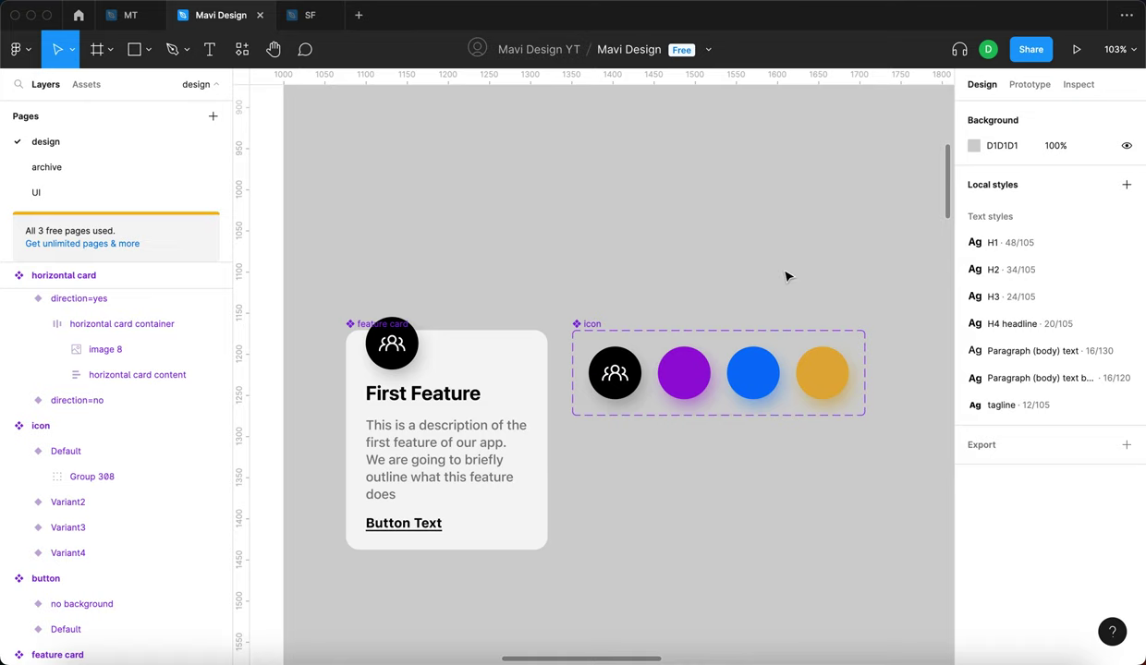
pyautogui.scroll(5, 787, 276)
pyautogui.moveTo(669, 303); pyautogui.dragTo(725, 235)
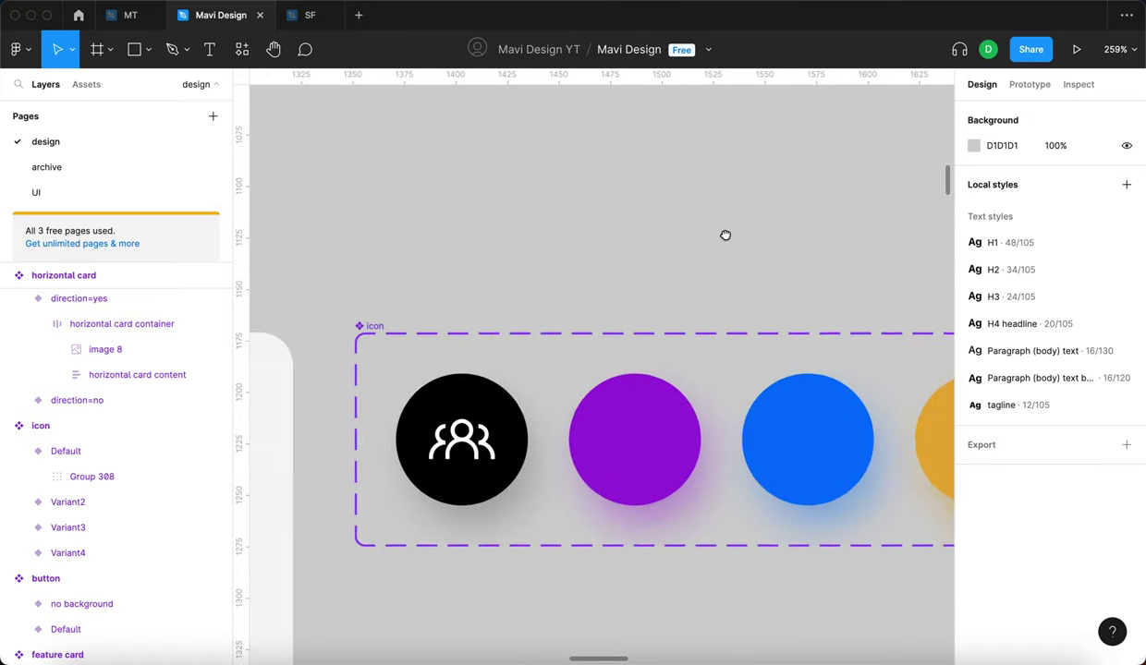
pyautogui.press('r')
pyautogui.moveTo(661, 213); pyautogui.dragTo(616, 267)
pyautogui.click(1126, 331)
pyautogui.click(1126, 345)
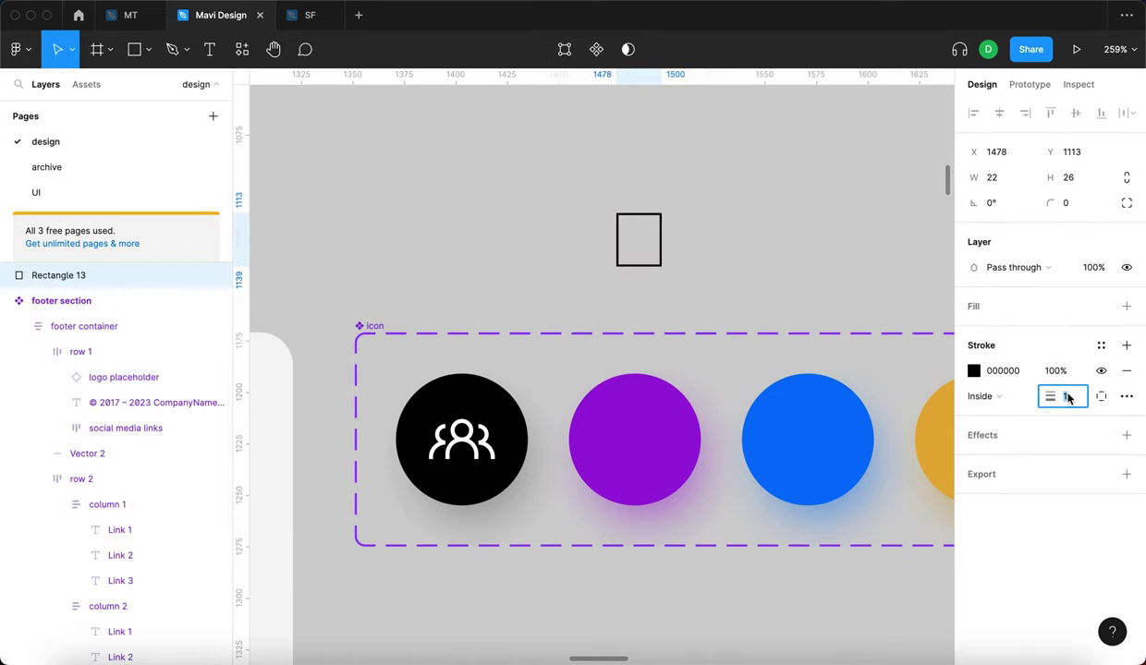
# - Set the rectangle's stroke to width 2 and center alignment, and lower the shape to Y 1134 with a height of 25
pyautogui.write('2')
pyautogui.press('Return')
pyautogui.scroll(3, 677, 256)
pyautogui.click(984, 395)
pyautogui.click(980, 370)
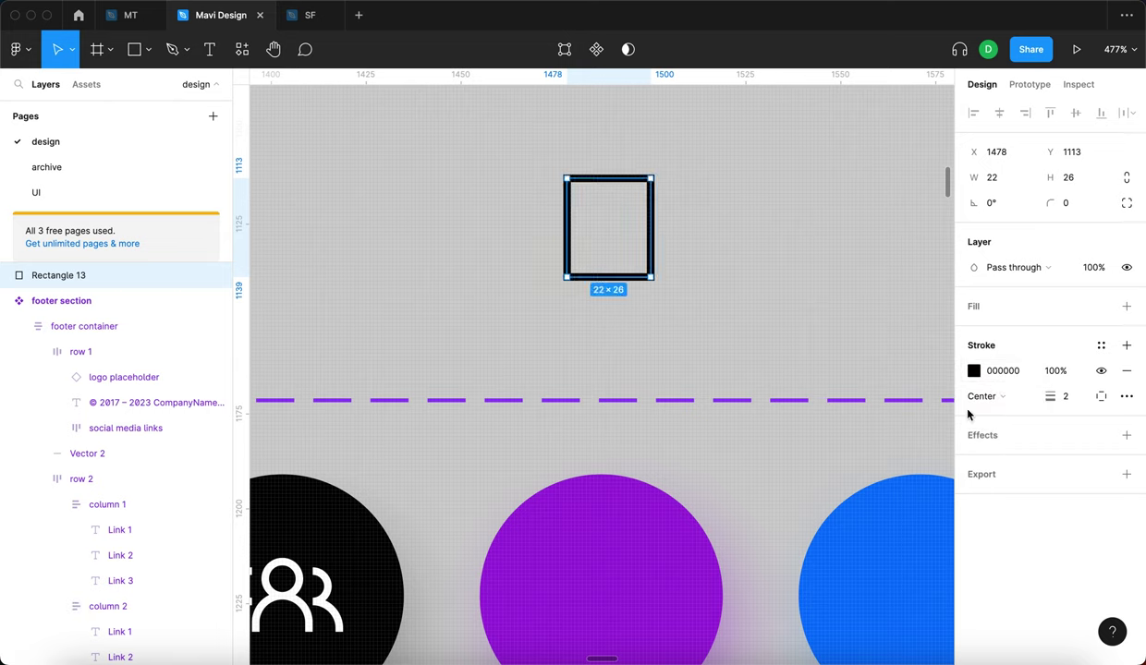
pyautogui.moveTo(621, 204); pyautogui.dragTo(608, 258)
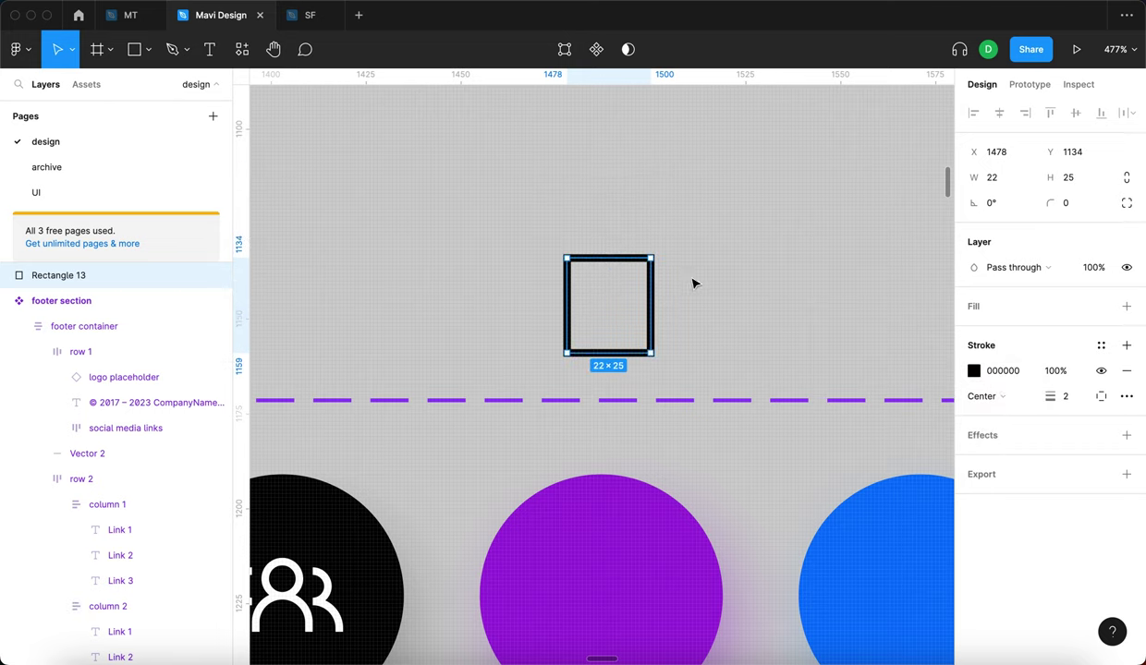
# - Add vector points at the middle of the rectangle's top and right edges and delete the top-right corner point
pyautogui.press('Return')
pyautogui.click(609, 259)
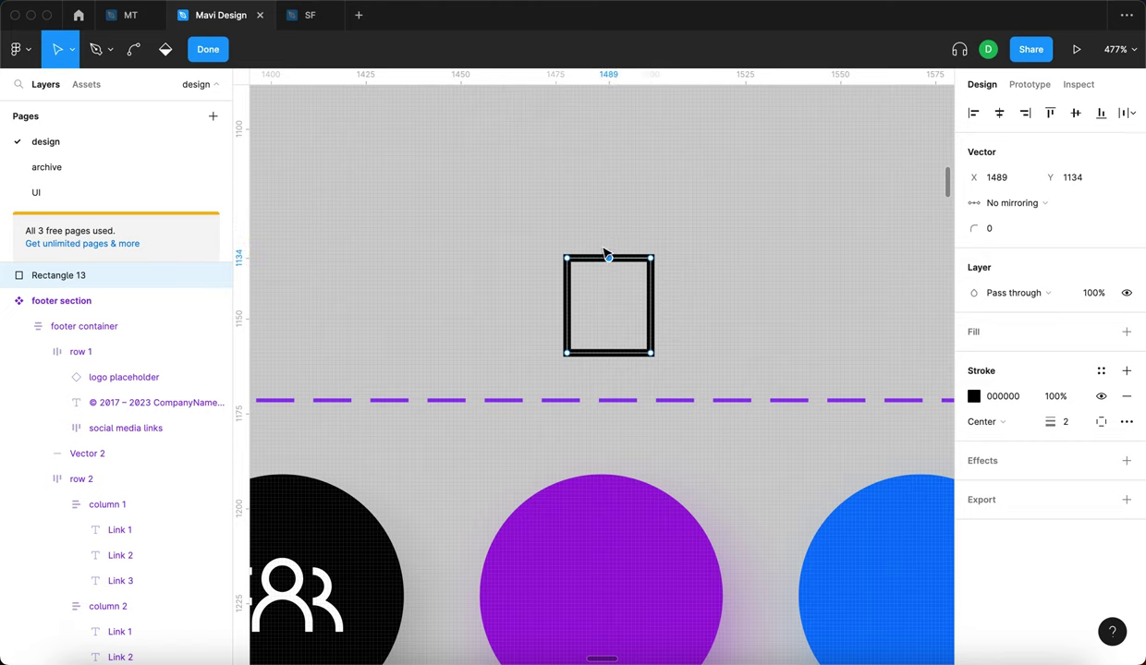
pyautogui.click(651, 308)
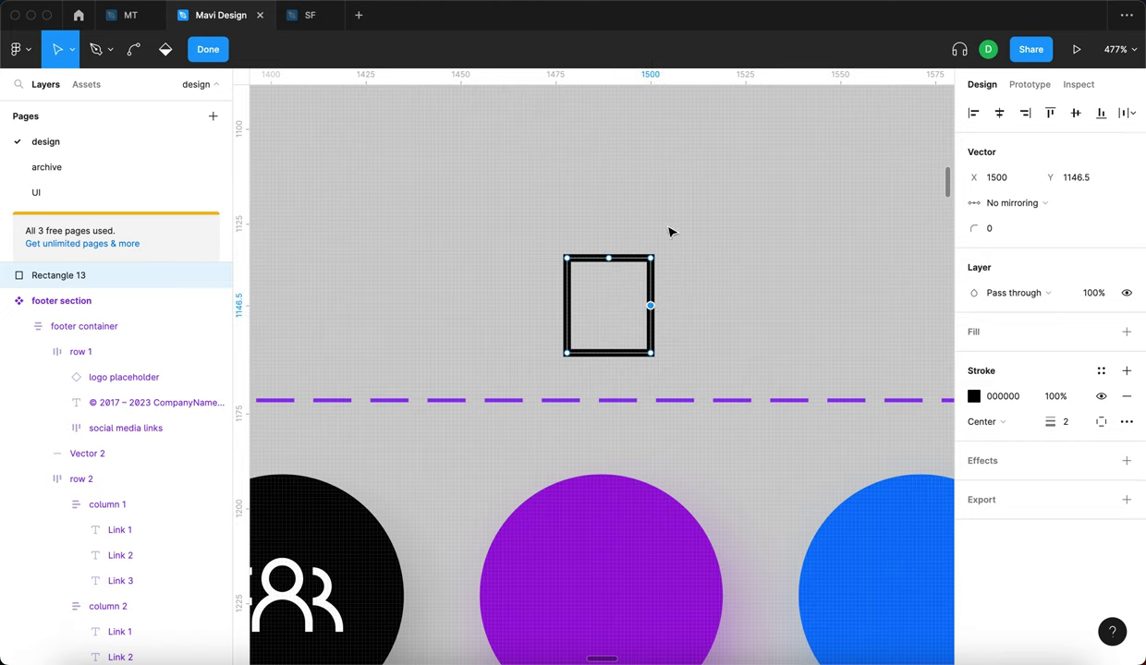
pyautogui.click(652, 261)
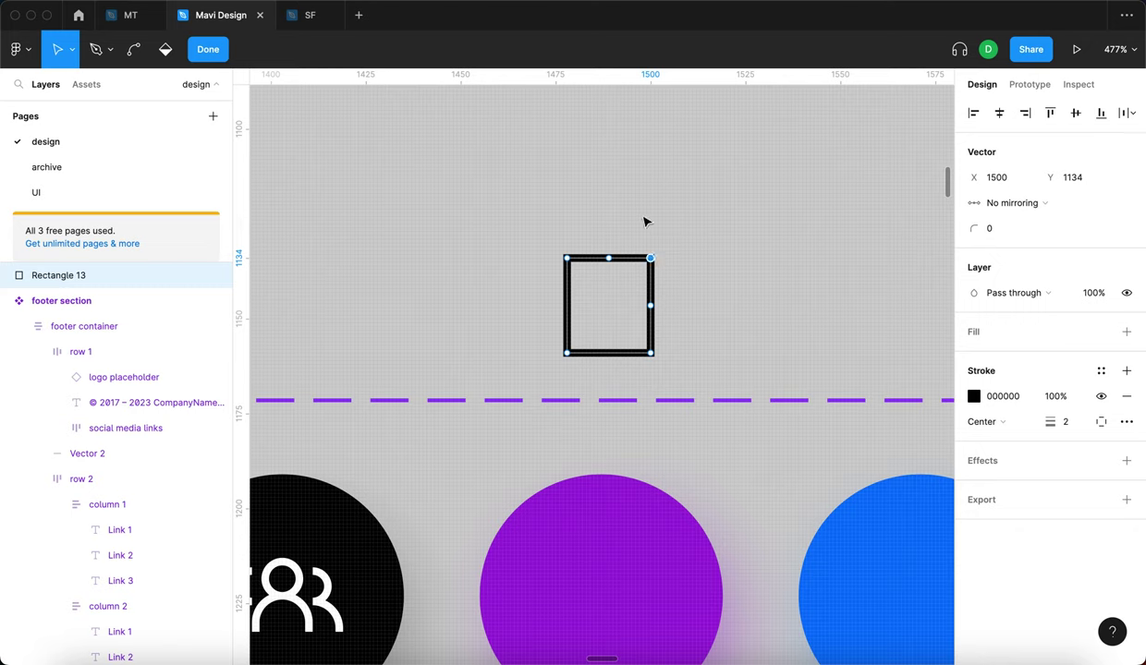
pyautogui.press('BackSpace')
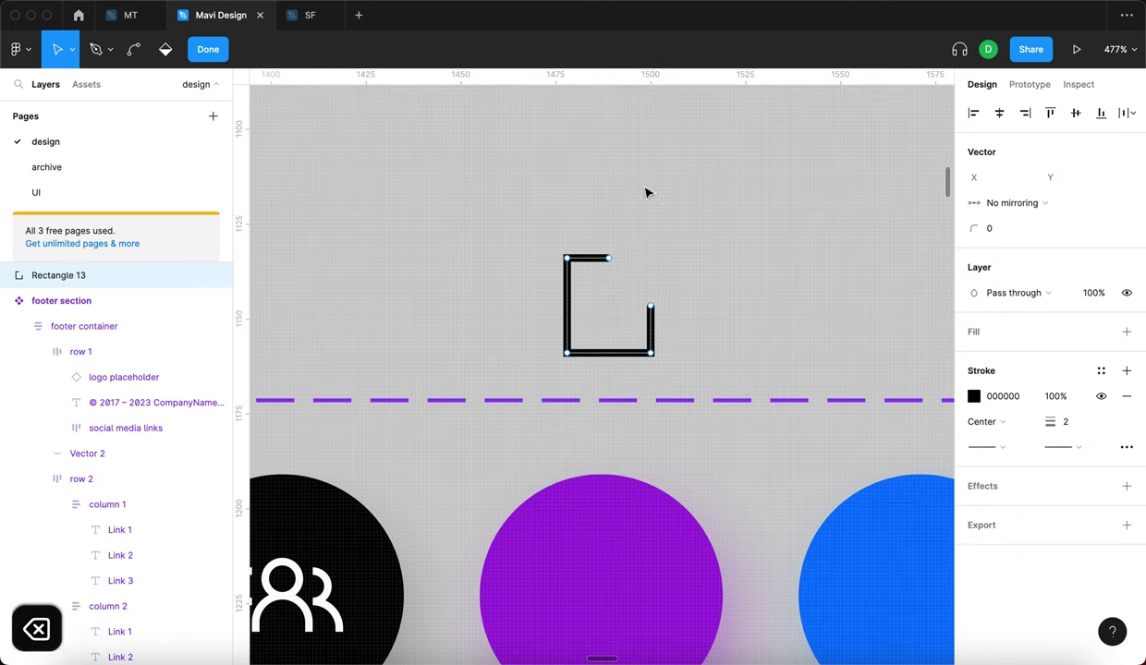
# - Extend the open end of the shape's top edge one unit to the right
pyautogui.press('Return')
pyautogui.click(588, 192)
pyautogui.click(599, 259)
pyautogui.press('Return')
pyautogui.click(609, 259)
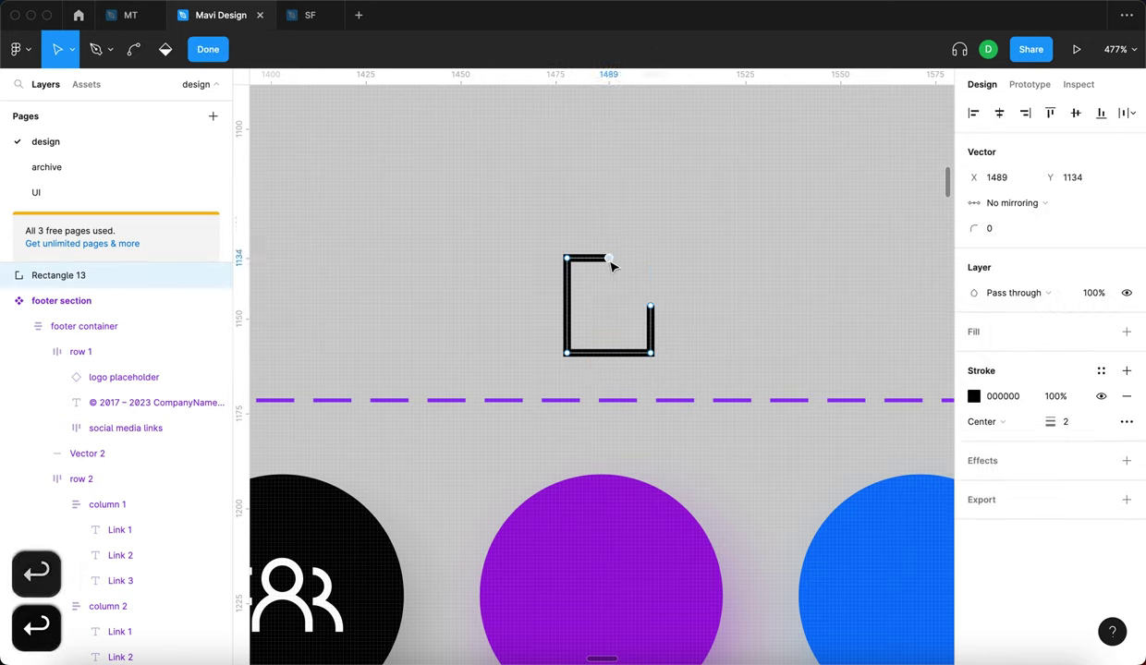
pyautogui.press('Right')
pyautogui.press('Right')
pyautogui.press('Left')
# - Raise the open end of the shape's right edge to Y 1145.5
pyautogui.click(651, 306)
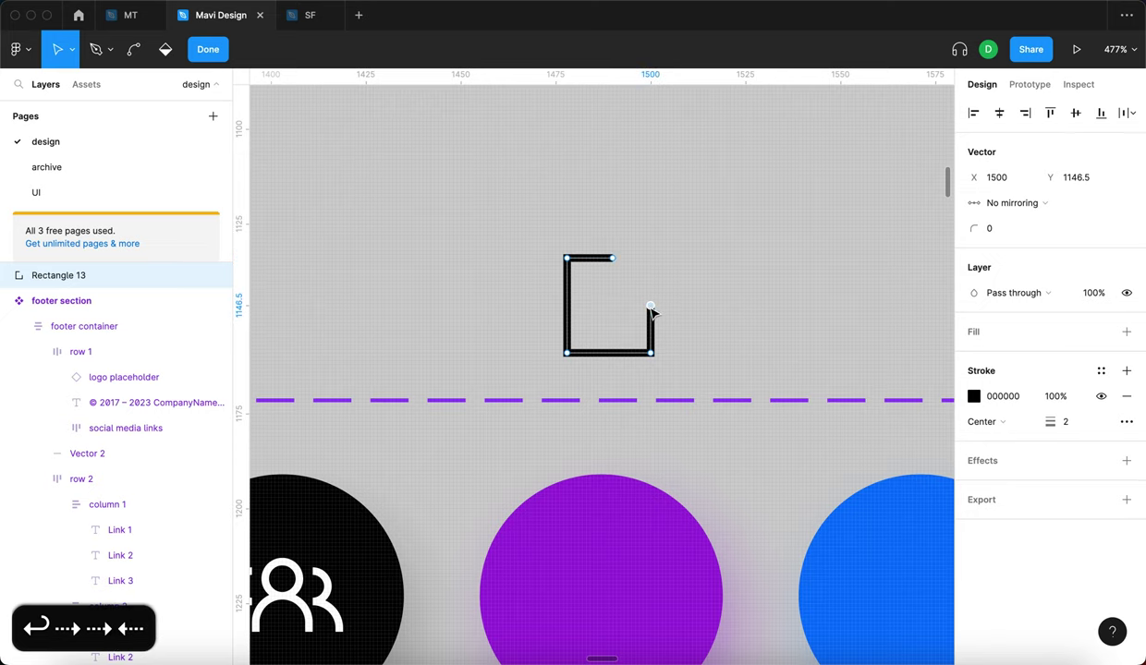
pyautogui.press('Up')
pyautogui.press('Up')
pyautogui.press('Down')
pyautogui.press('Down')
pyautogui.press('Up')
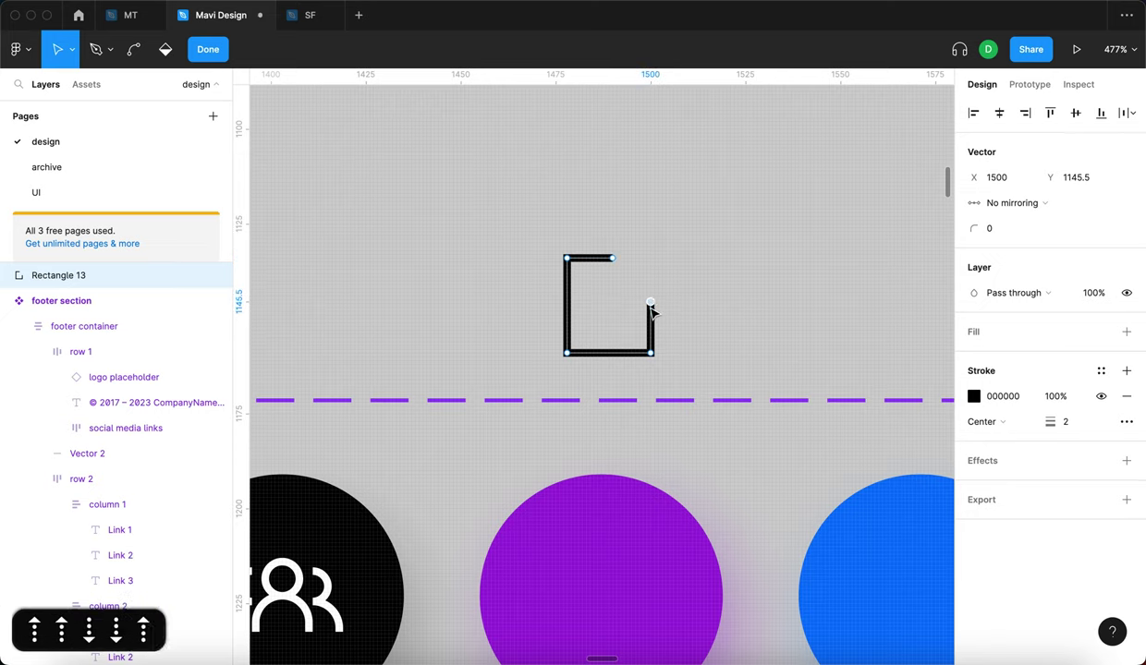
pyautogui.press('Return')
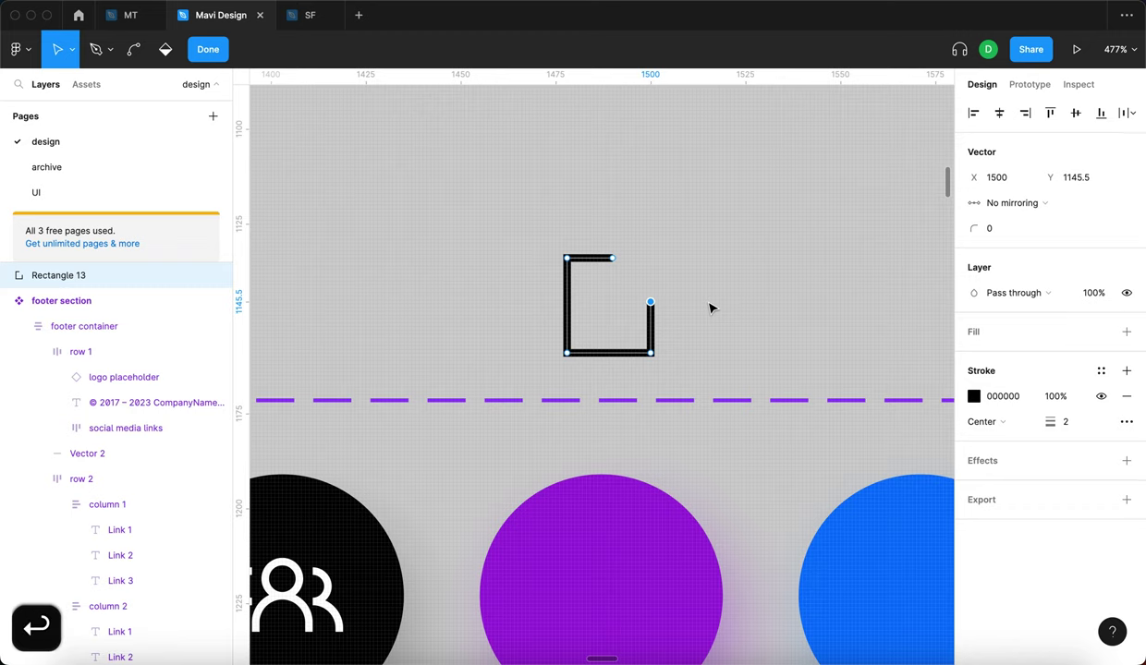
pyautogui.click(727, 283)
pyautogui.moveTo(718, 248); pyautogui.dragTo(461, 408)
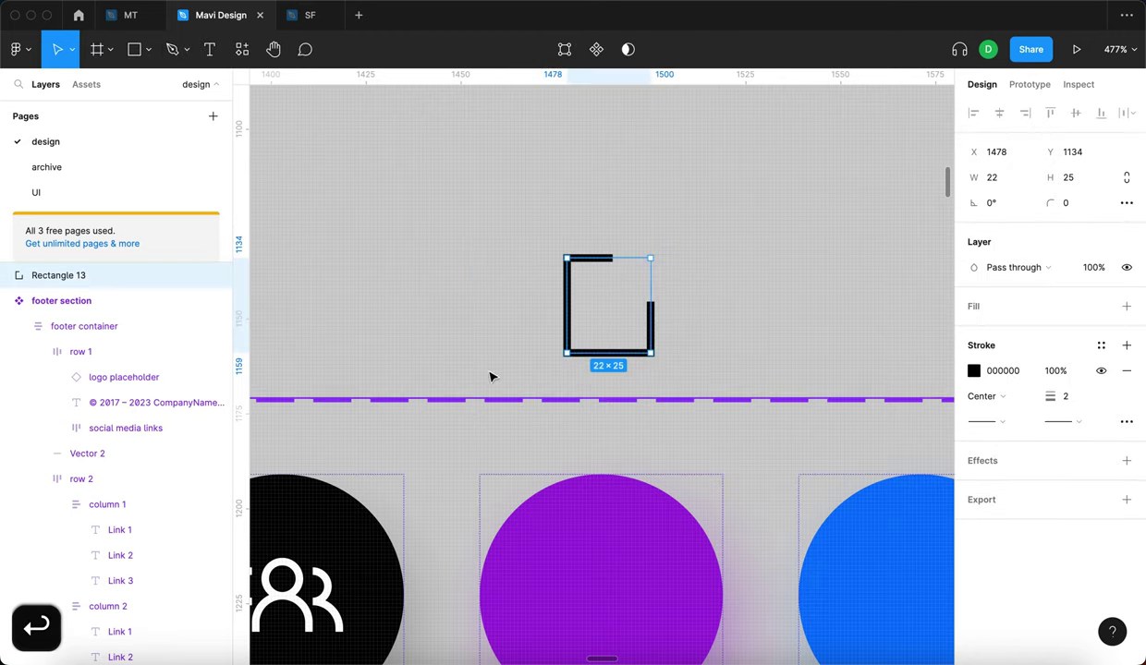
pyautogui.click(491, 364)
pyautogui.click(568, 352)
pyautogui.press('Return')
pyautogui.press('Return')
pyautogui.press('Return')
pyautogui.press('Return')
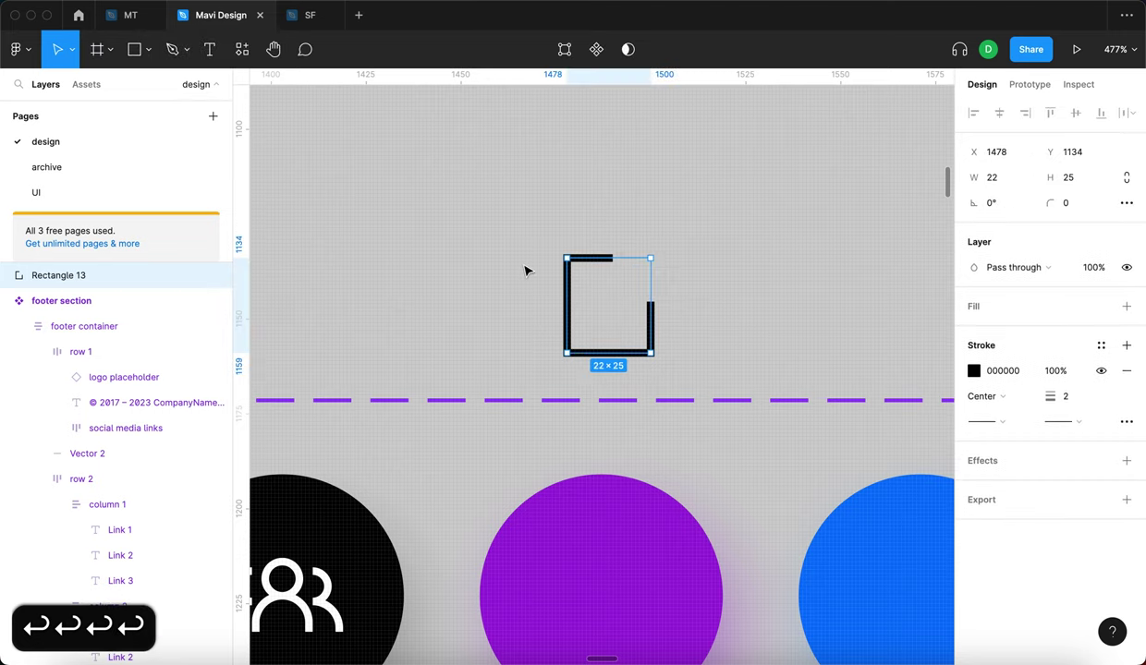
pyautogui.press('Return')
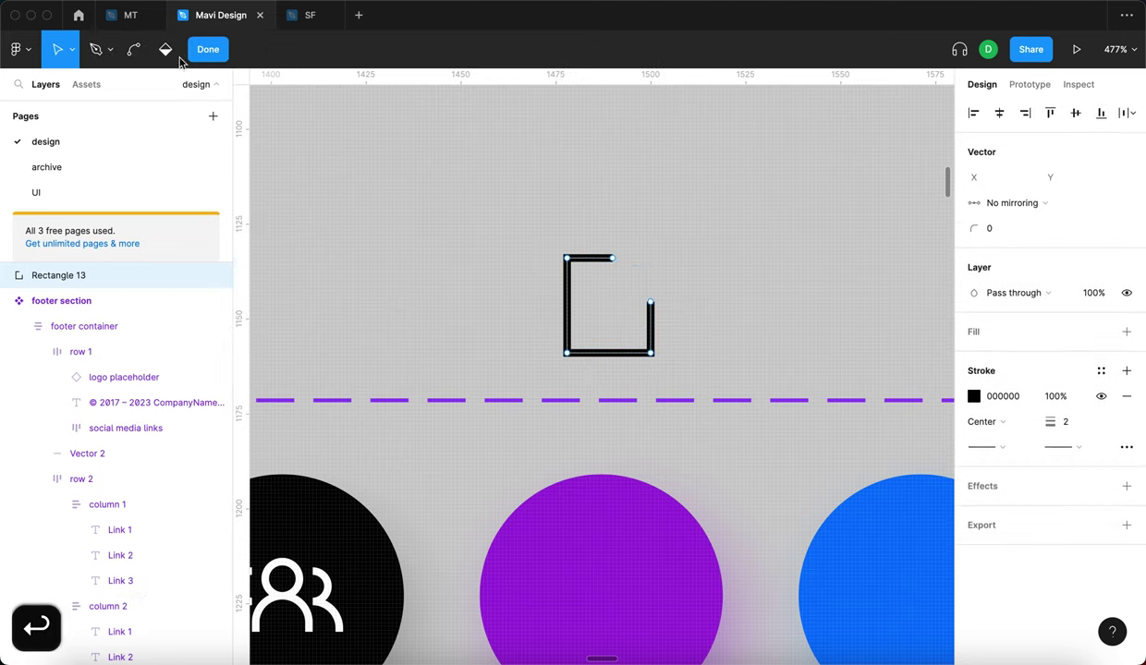
pyautogui.press('Return')
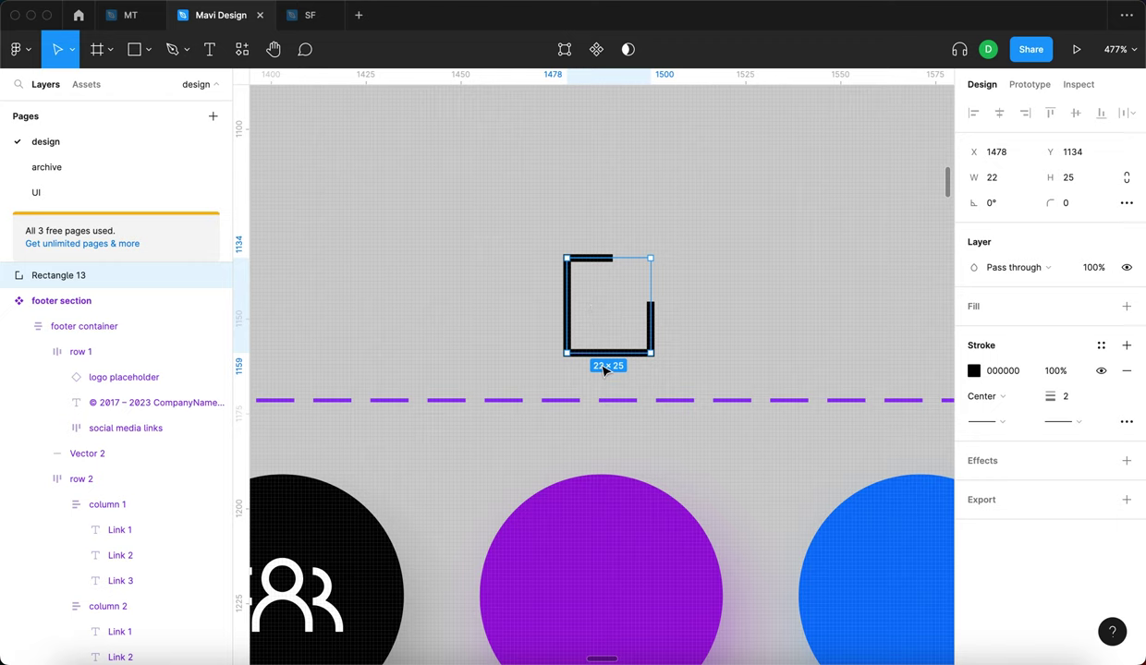
pyautogui.click(819, 297)
# - Draw a rectangle about 10 by 17 to the right of the open square and replace its fill with a black stroke
pyautogui.hscroll(3, 767, 303)
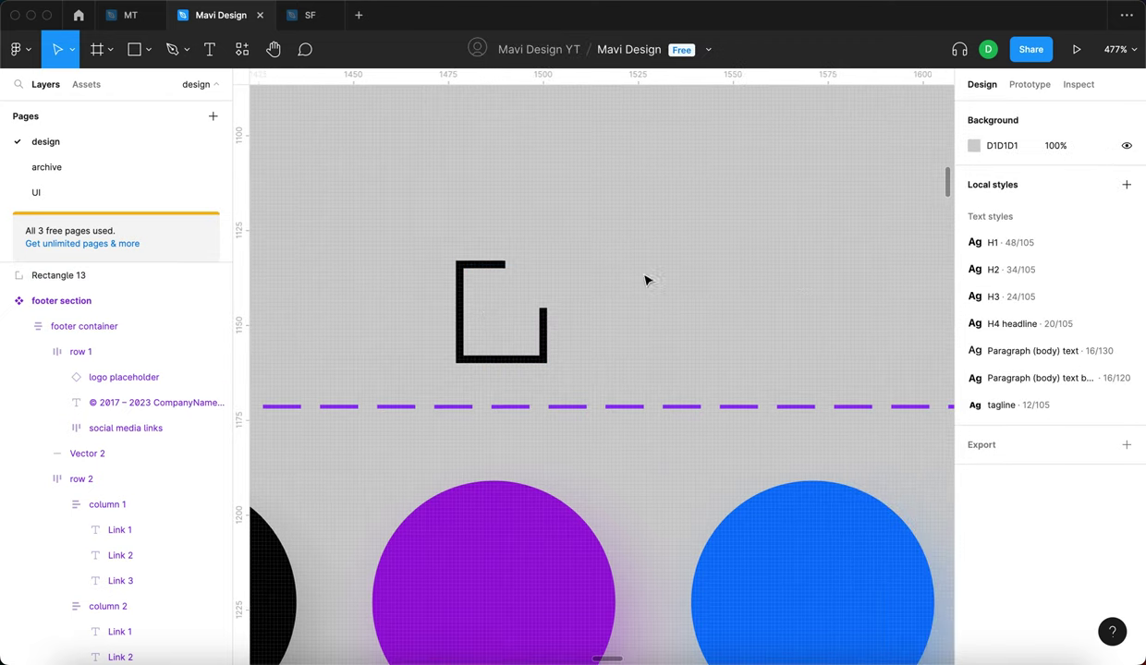
pyautogui.press('r')
pyautogui.moveTo(581, 264); pyautogui.dragTo(619, 328)
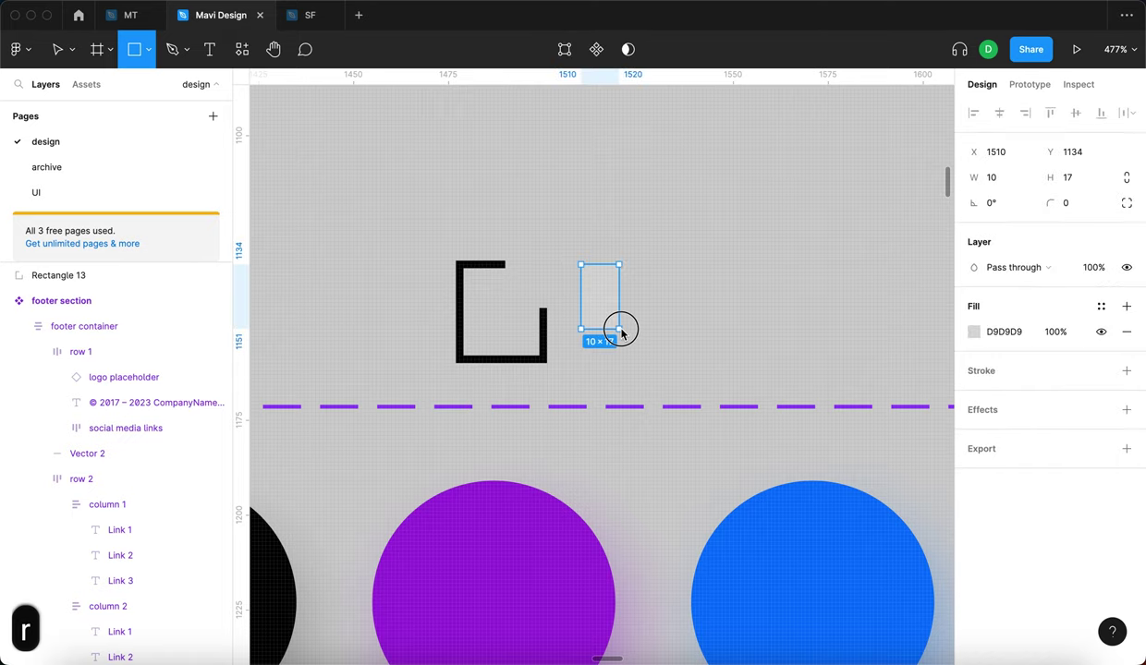
pyautogui.click(1126, 331)
pyautogui.click(1126, 344)
# - Set the small rectangle's stroke to width 2 with center alignment
pyautogui.click(1058, 396)
pyautogui.press('Up')
pyautogui.click(983, 397)
pyautogui.click(983, 375)
pyautogui.click(573, 290)
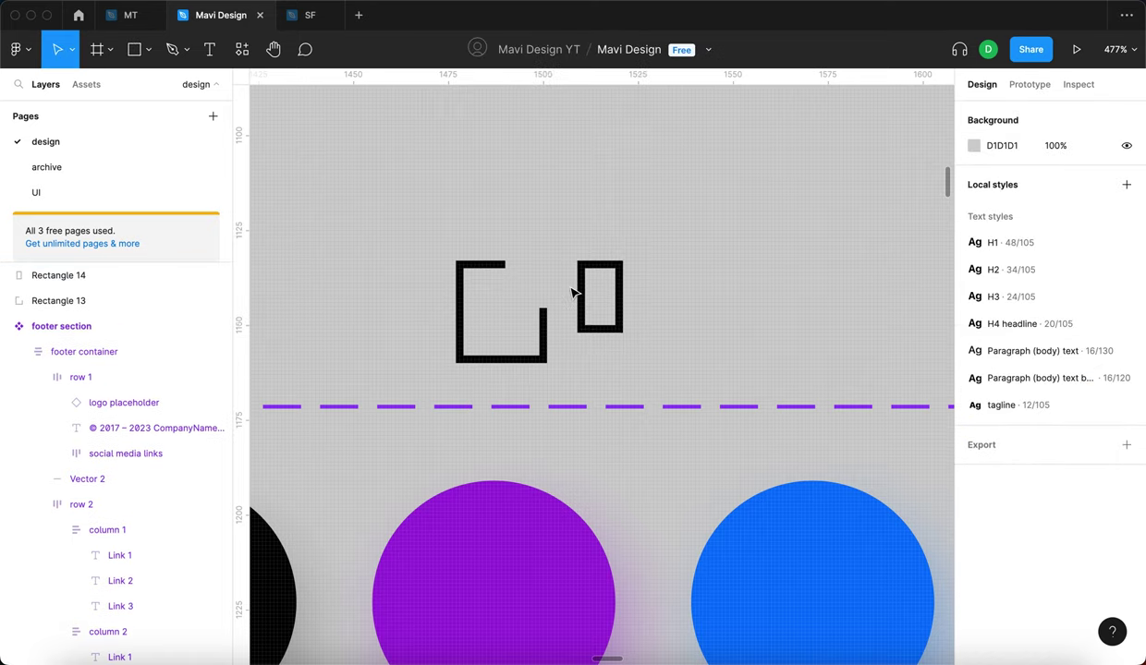
# - Add a point at the middle of the small rectangle's bottom edge and lower it to Y 1157 to form a pencil tip
pyautogui.scroll(5, 570, 287)
pyautogui.click(600, 303)
pyautogui.press('Return')
pyautogui.click(650, 394)
pyautogui.moveTo(650, 394); pyautogui.dragTo(650, 453)
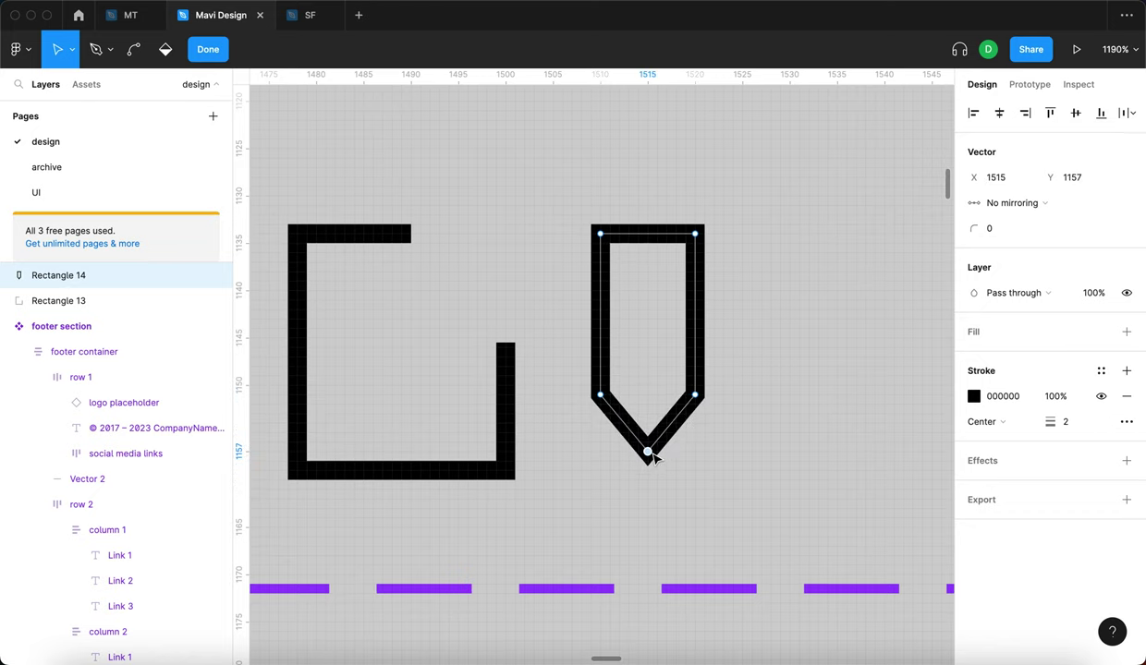
pyautogui.press('Return')
# - Rotate the pencil shape to -45° and place it over the gap in the open square
pyautogui.scroll(-2, 570, 180)
pyautogui.moveTo(650, 203); pyautogui.dragTo(702, 254)
pyautogui.moveTo(639, 275)
pyautogui.mouseDown()
pyautogui.moveTo(514, 249)
pyautogui.moveTo(511, 271)
pyautogui.mouseUp()
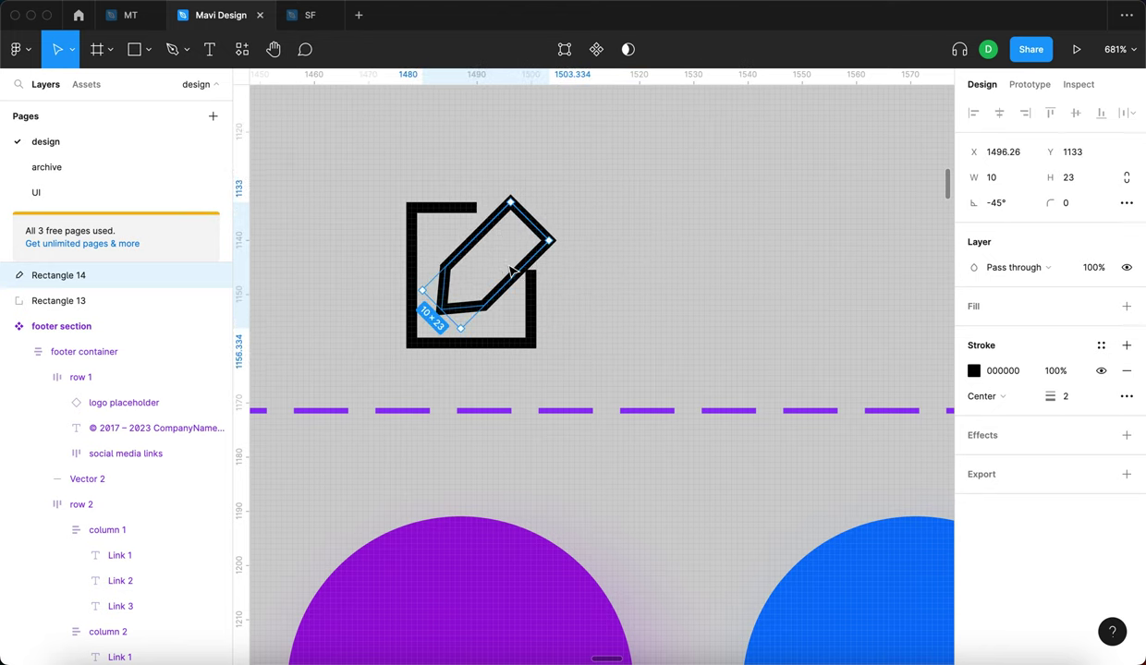
pyautogui.scroll(-5, 511, 270)
pyautogui.scroll(6, 531, 272)
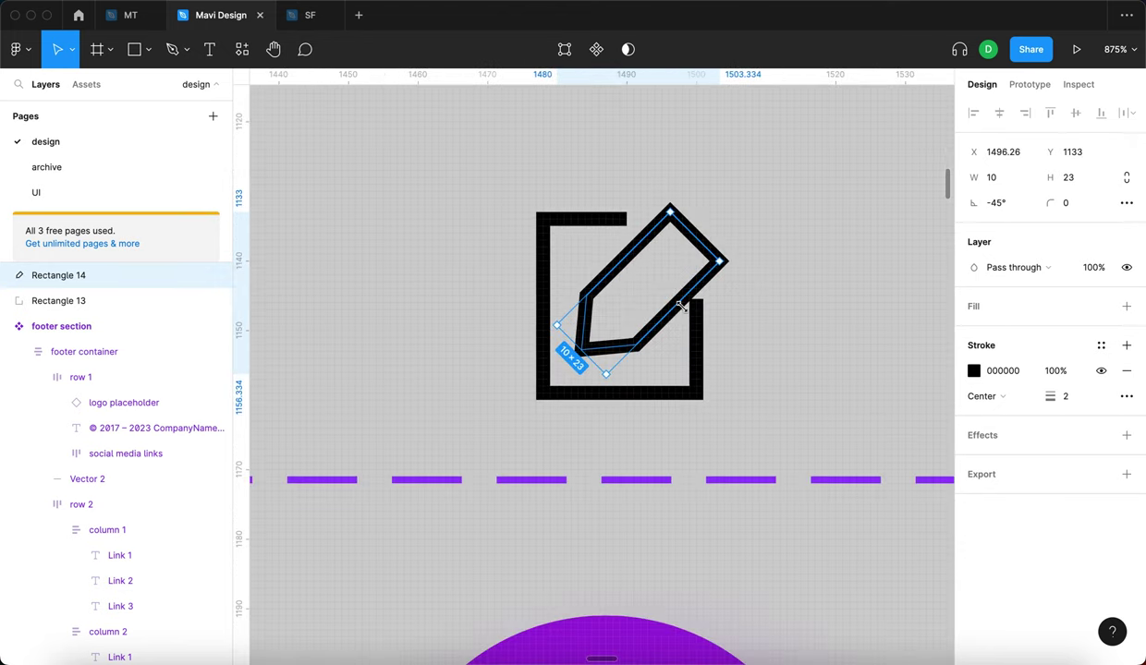
pyautogui.moveTo(721, 261); pyautogui.dragTo(726, 262)
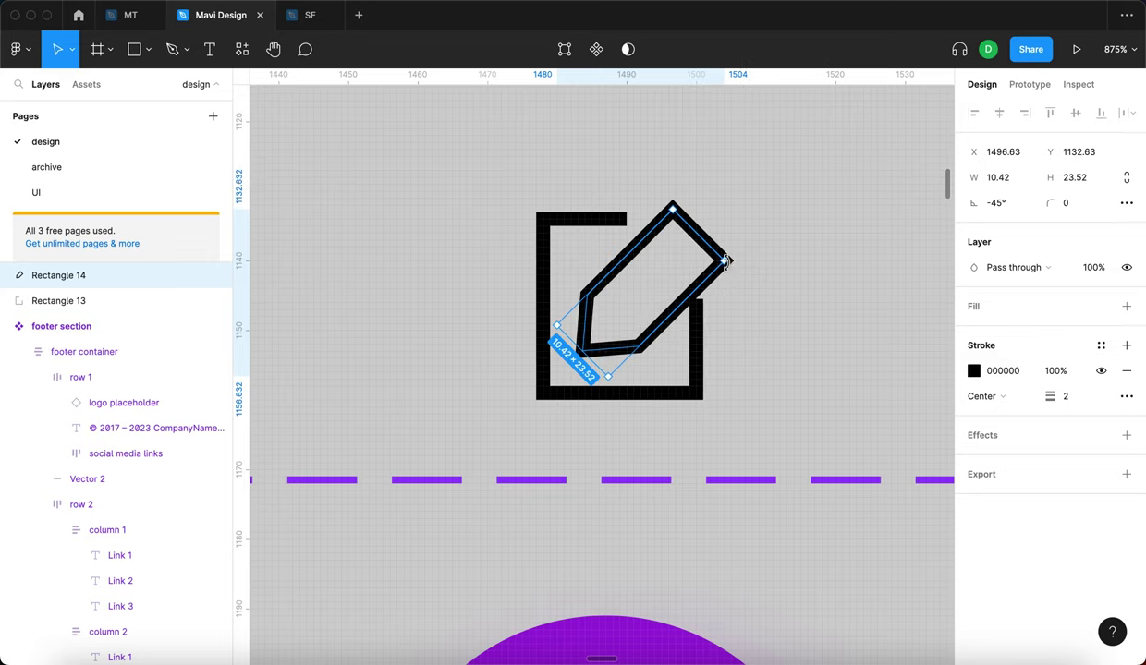
pyautogui.press('super+z')
# - Stand the pencil upright, narrow it to a width of 8, and raise its tip so its height is 22
pyautogui.moveTo(730, 259)
pyautogui.mouseDown()
pyautogui.moveTo(696, 223)
pyautogui.moveTo(663, 246)
pyautogui.mouseUp()
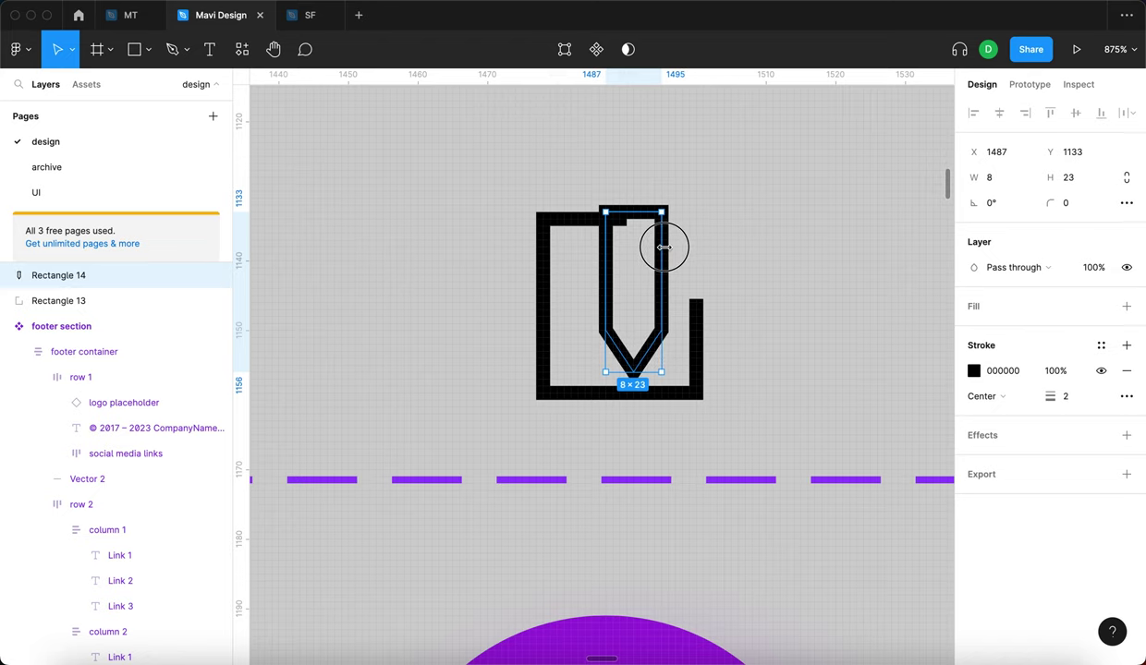
pyautogui.press('Return')
pyautogui.press('Up')
pyautogui.press('Return')
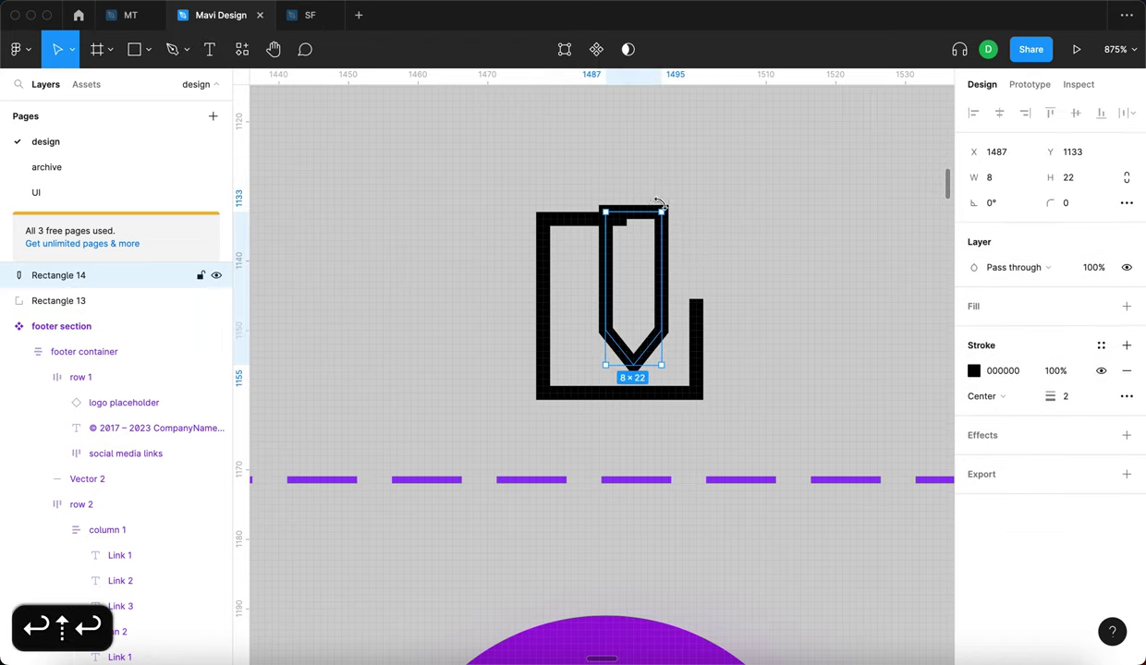
# - Tilt the pencil to -45° again and nudge it one unit to the left
pyautogui.moveTo(667, 205); pyautogui.dragTo(726, 245)
pyautogui.press('Up')
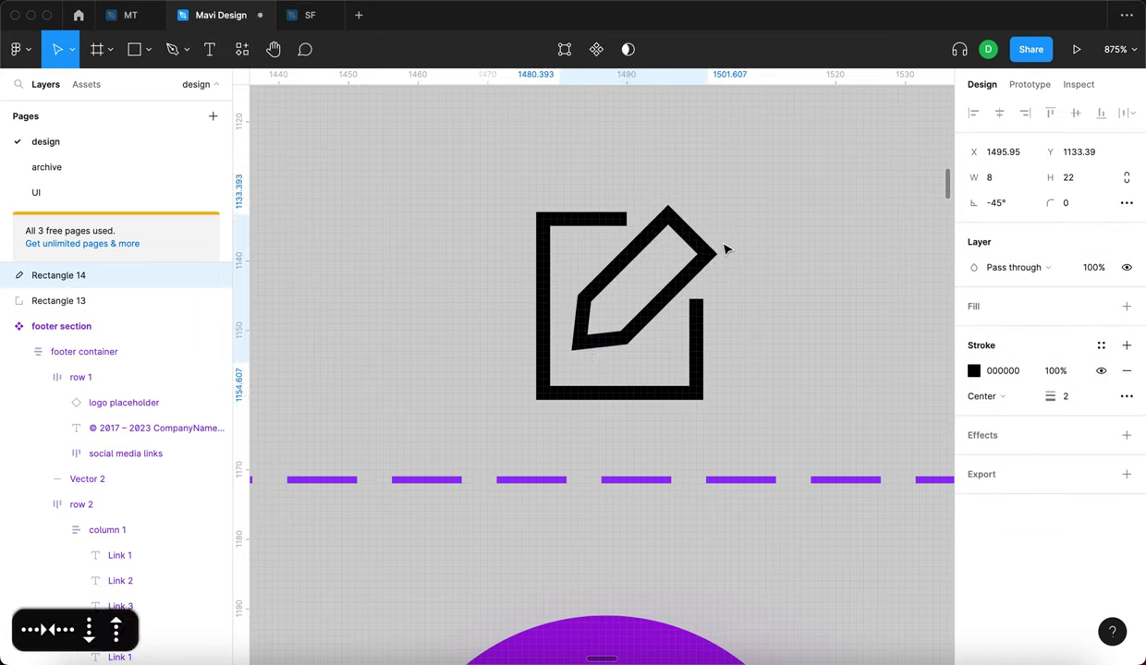
pyautogui.press('Left')
# - Raise both bottom corner points of the open square by one unit to Y 1158
pyautogui.click(689, 315)
pyautogui.click(625, 262)
pyautogui.click(696, 361)
pyautogui.press('Return')
pyautogui.moveTo(744, 437); pyautogui.dragTo(509, 380)
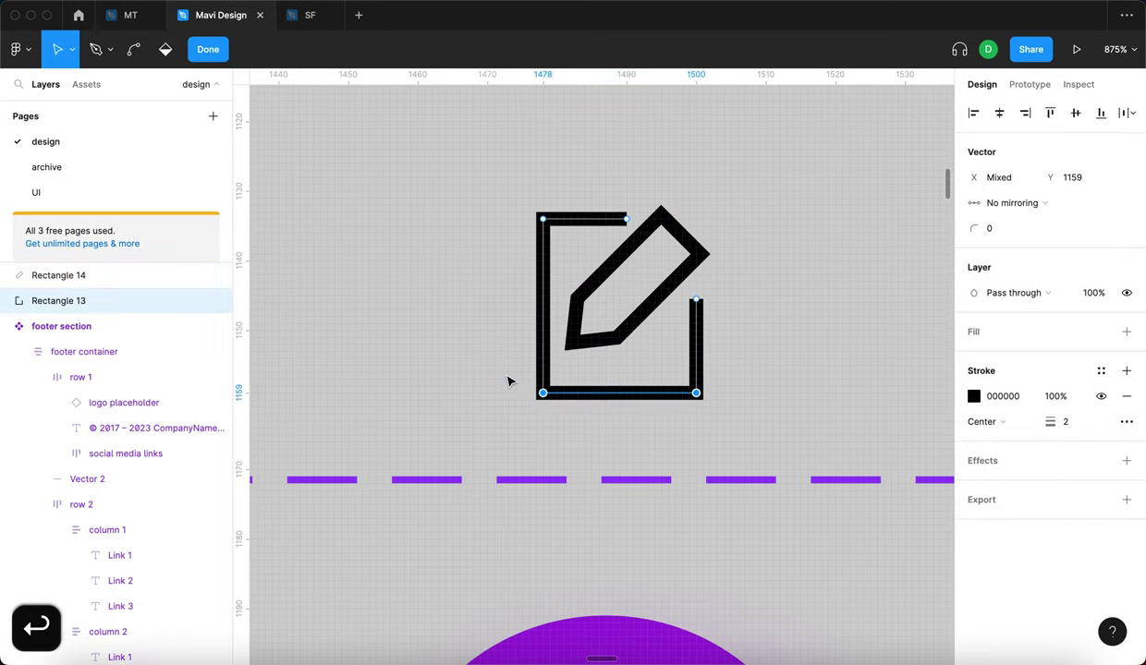
pyautogui.press('Up')
pyautogui.press('Up')
pyautogui.press('Down')
pyautogui.press('Return')
pyautogui.click(512, 310)
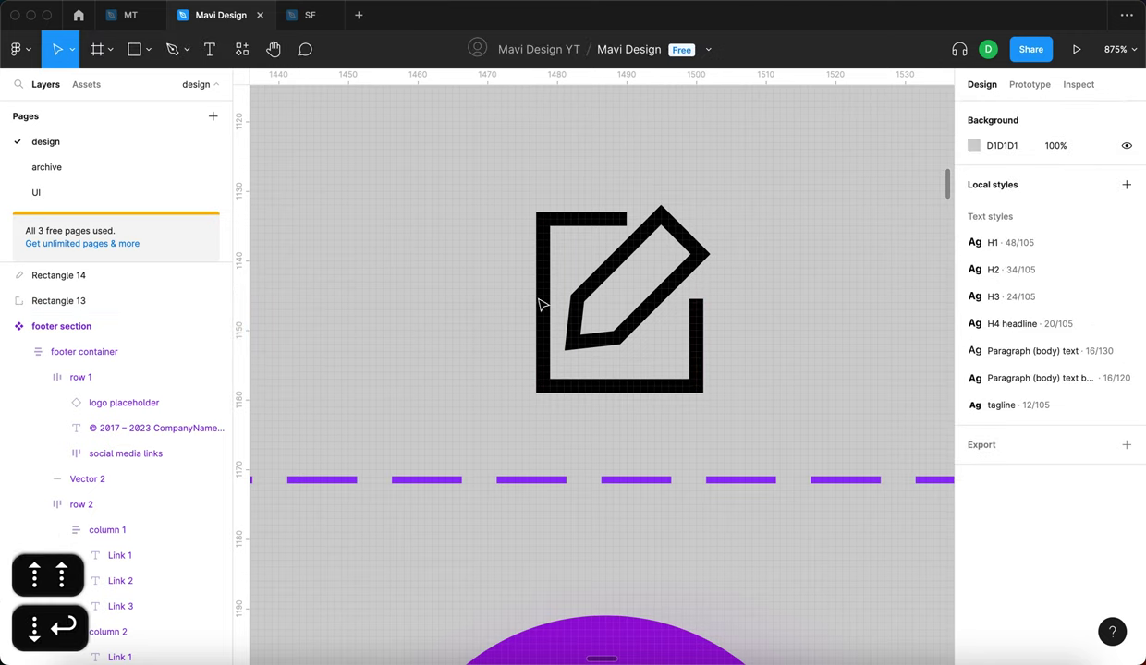
# - Nudge the pencil one unit to the right
pyautogui.click(586, 281)
pyautogui.press('Up')
pyautogui.press('Right')
pyautogui.press('Down')
# - Round all of the pencil's corners with a radius of 3
pyautogui.click(1074, 206)
pyautogui.press('Up')
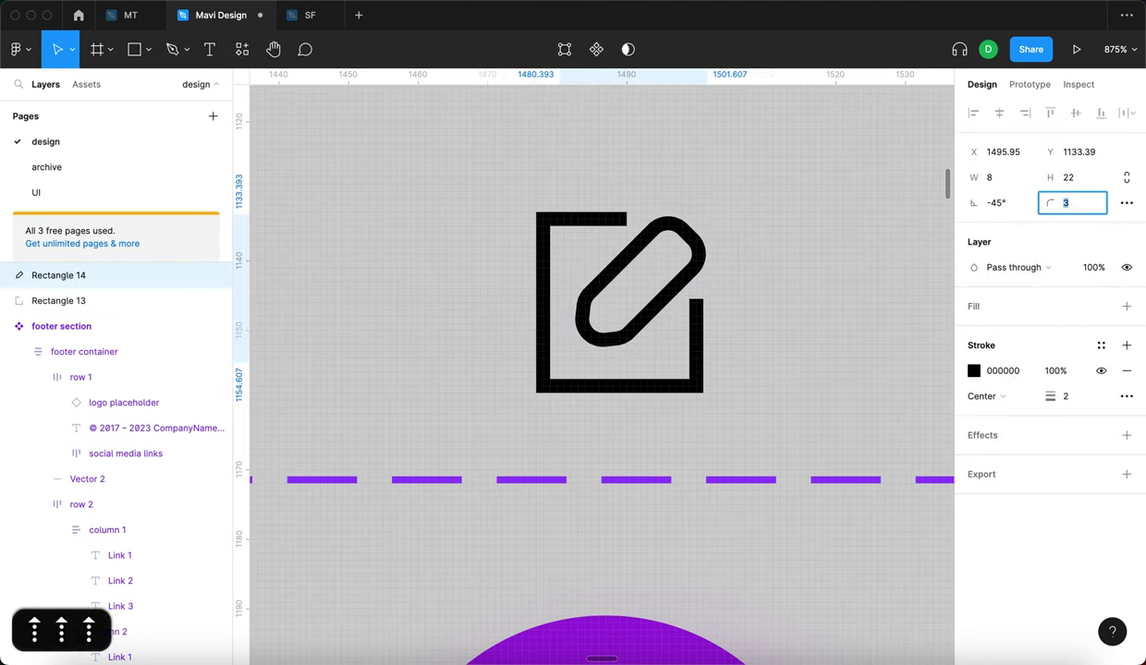
pyautogui.press('Down')
pyautogui.press('Down')
pyautogui.press('Down')
pyautogui.press('Up')
pyautogui.press('Return')
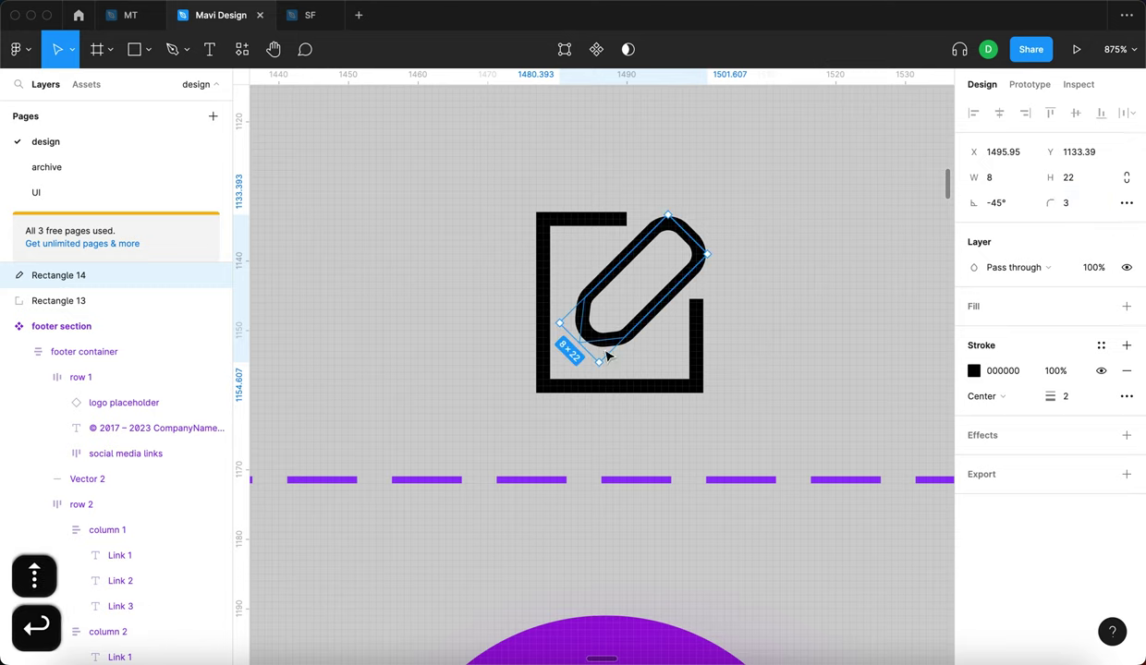
# - Reset the corner radius of the pencil's tip point to 0
pyautogui.press('Return')
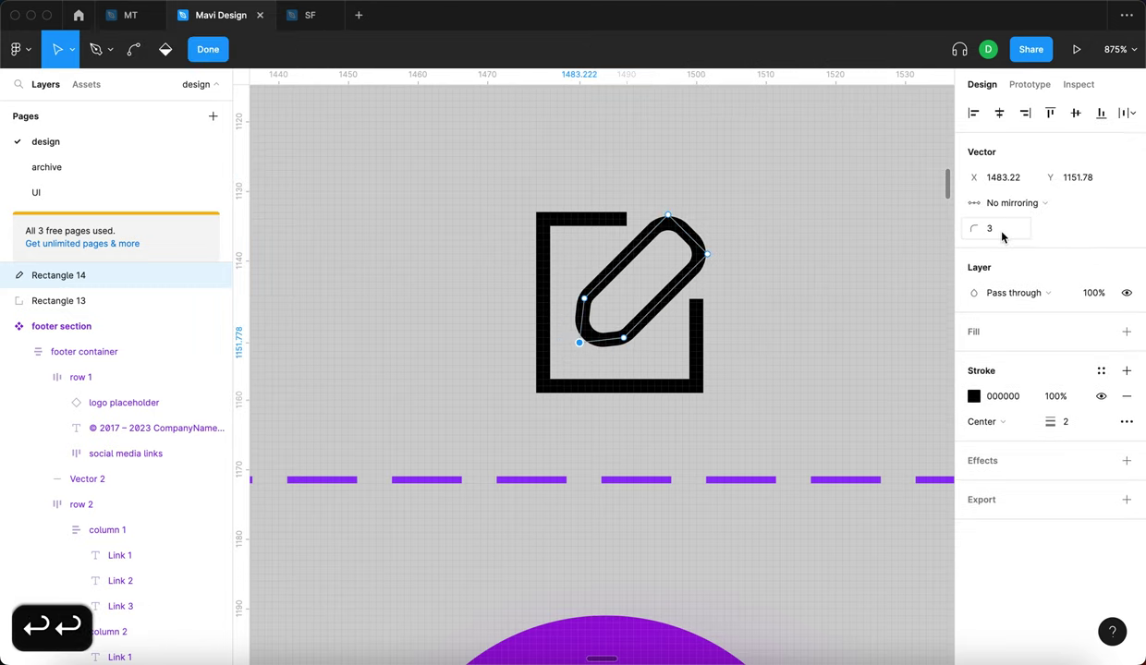
pyautogui.click(1003, 236)
pyautogui.press('Down')
pyautogui.press('Down')
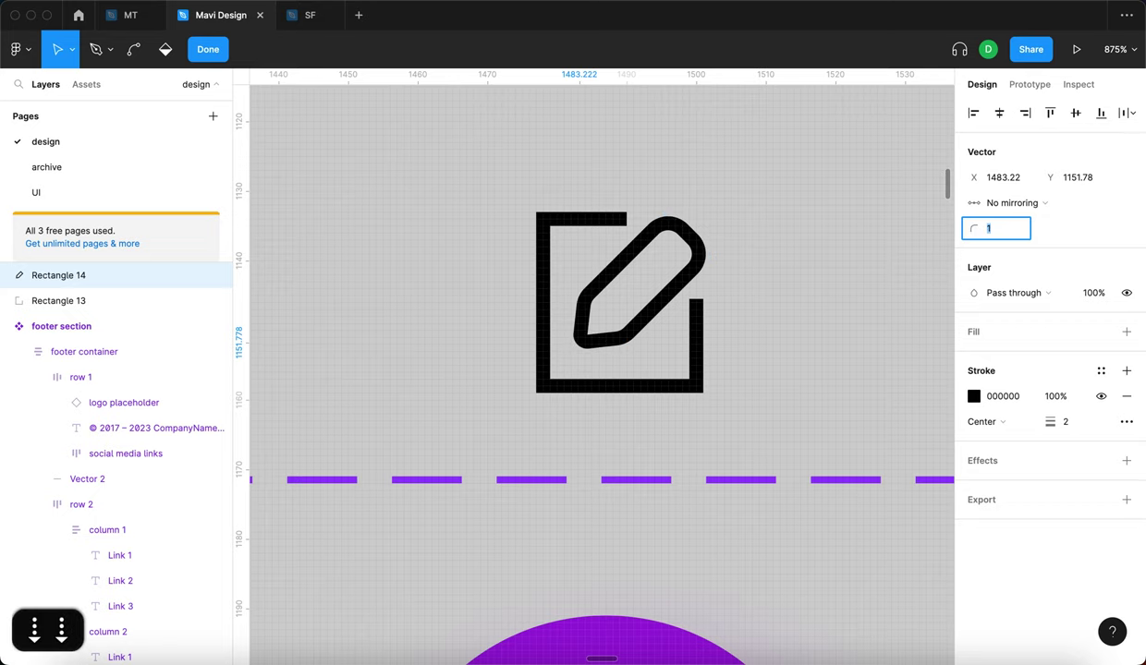
pyautogui.press('Down')
pyautogui.press('Down')
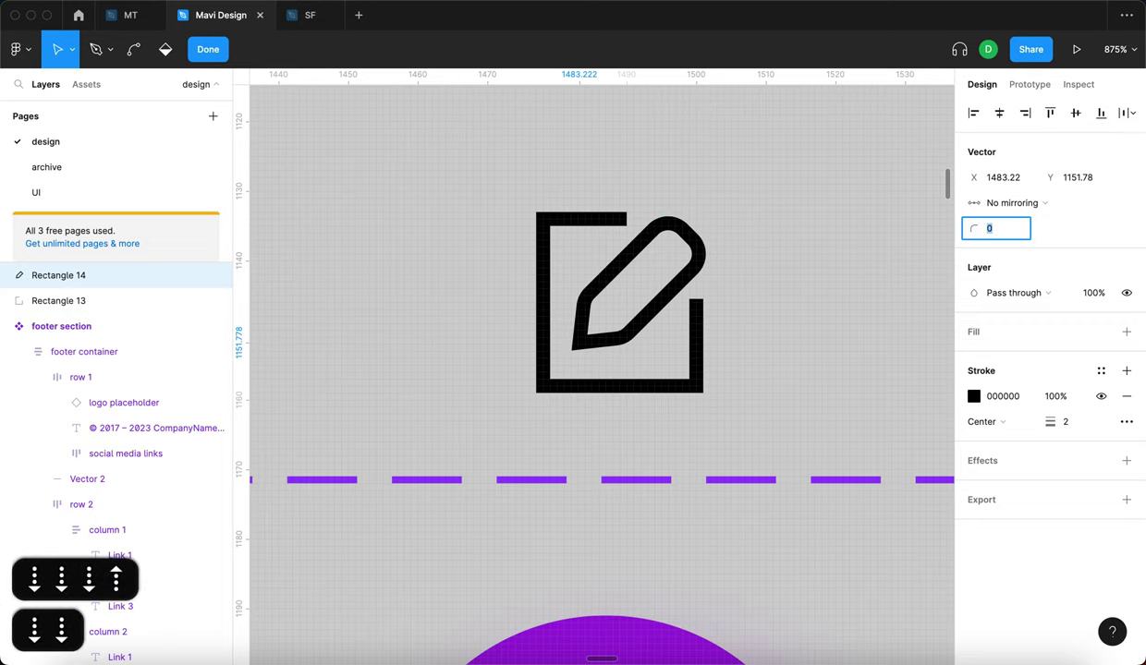
pyautogui.press('Return')
pyautogui.press('Return')
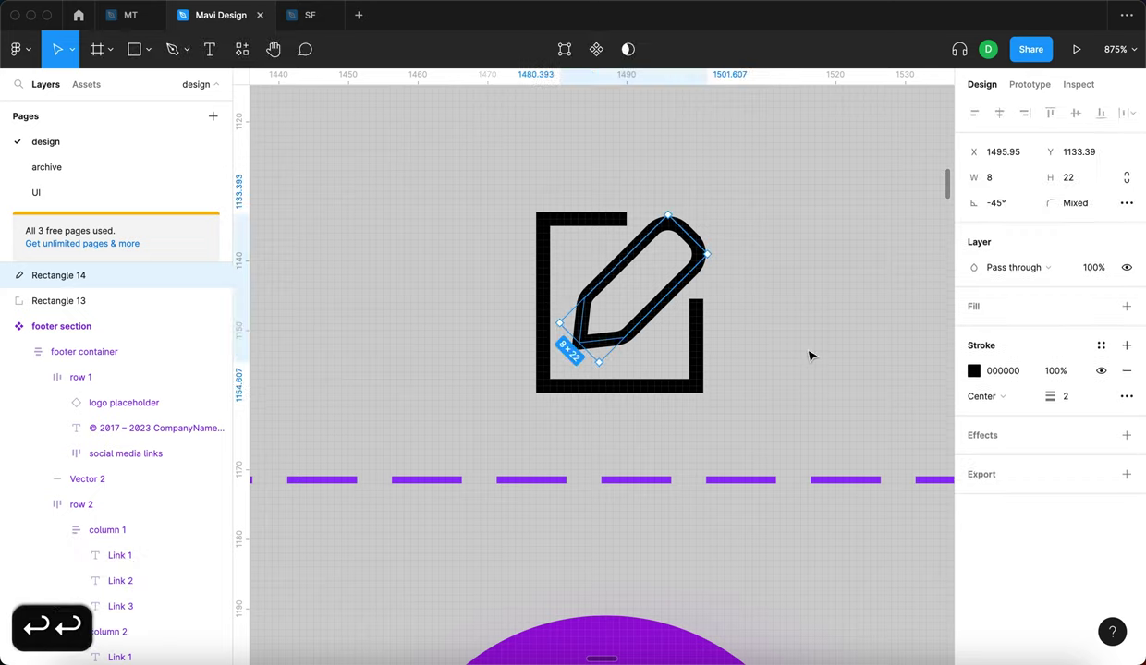
# - Give the open square a corner radius of 4
pyautogui.click(787, 347)
pyautogui.click(696, 310)
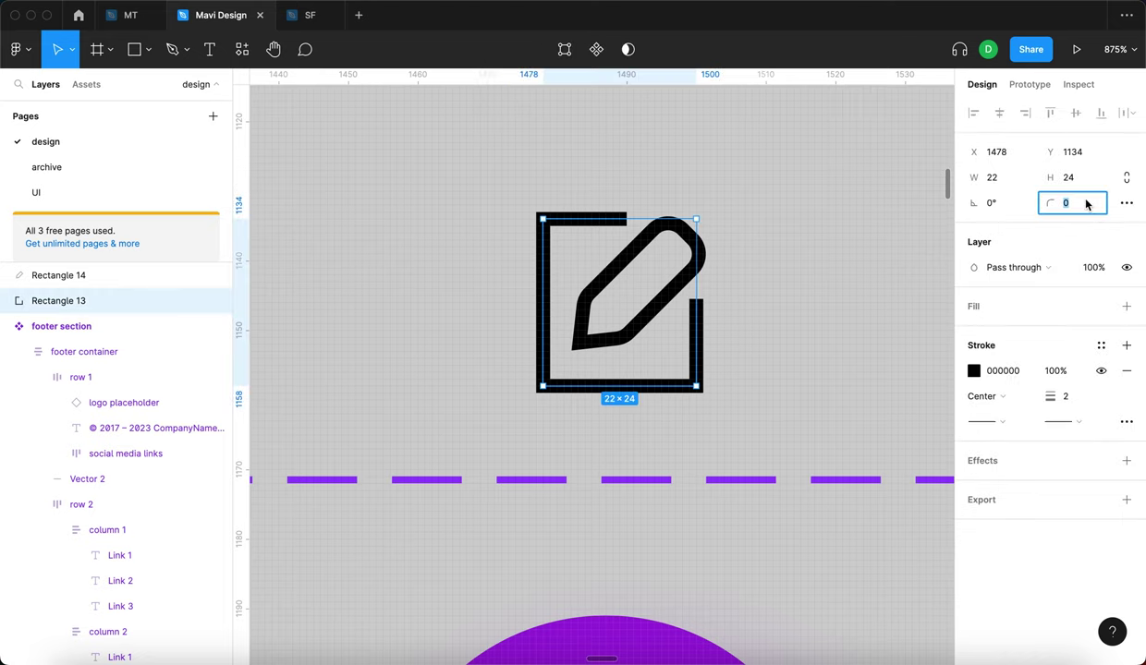
pyautogui.press('Up')
pyautogui.press('Up')
pyautogui.press('Up')
pyautogui.press('Up')
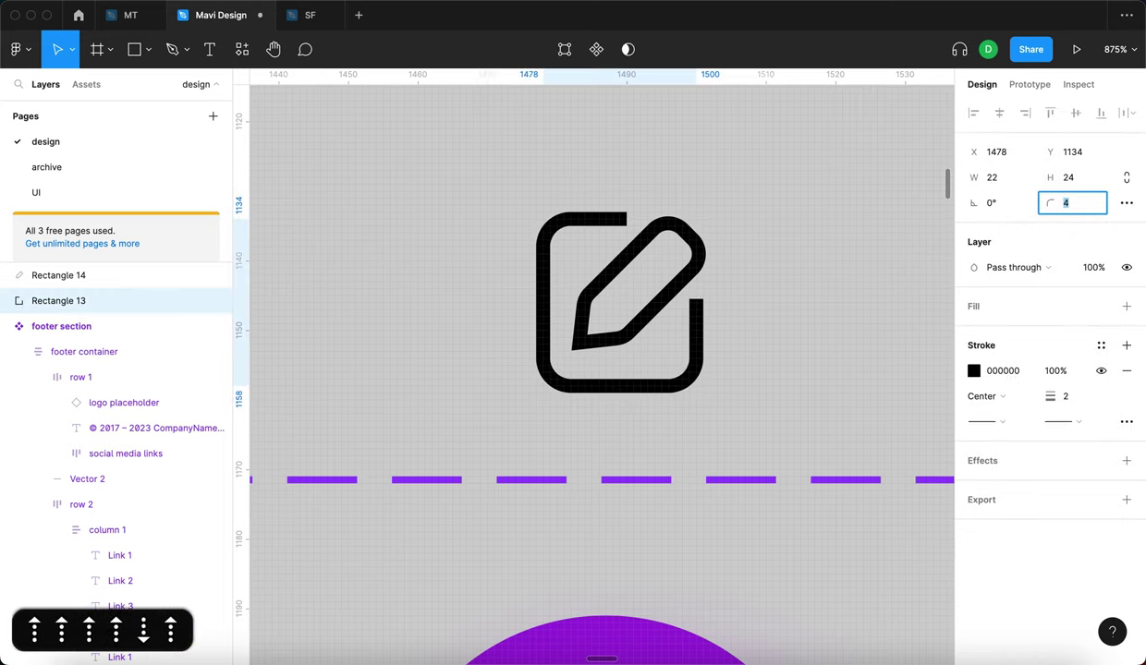
pyautogui.press('Down')
pyautogui.press('Up')
pyautogui.click(912, 303)
# - Set the open square's stroke end points to Round
pyautogui.scroll(-5, 825, 330)
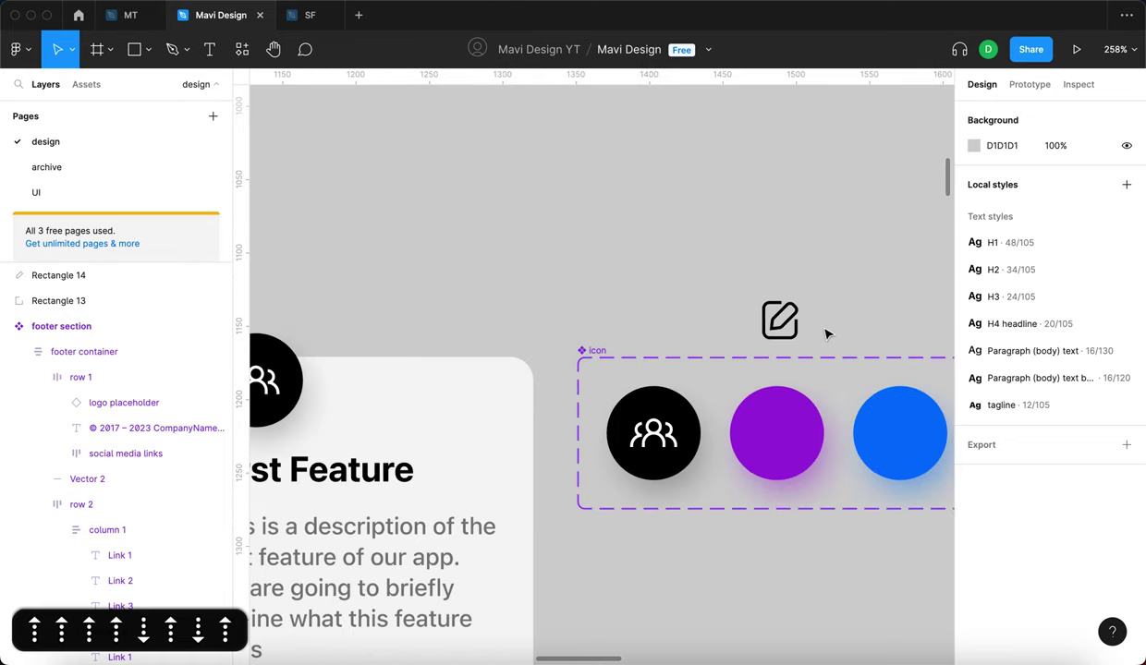
pyautogui.scroll(5, 827, 335)
pyautogui.click(698, 330)
pyautogui.click(1082, 426)
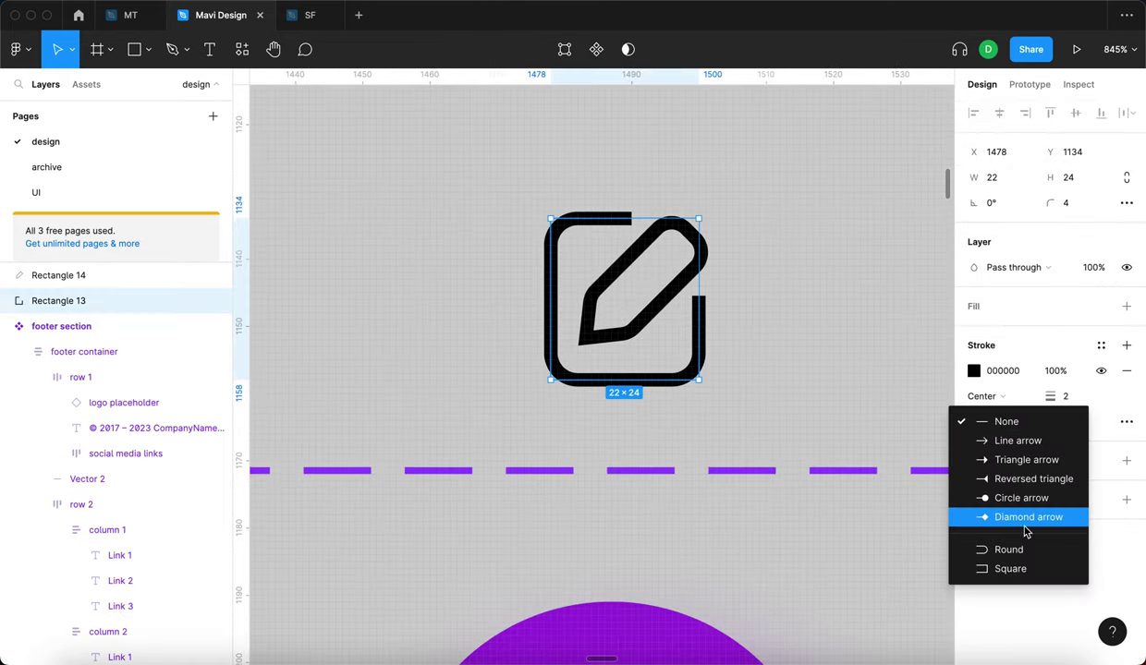
pyautogui.click(996, 545)
# - Shorten both open ends of the square by one unit, lowering the right edge's end and moving the top edge's end to X 1489
pyautogui.press('Return')
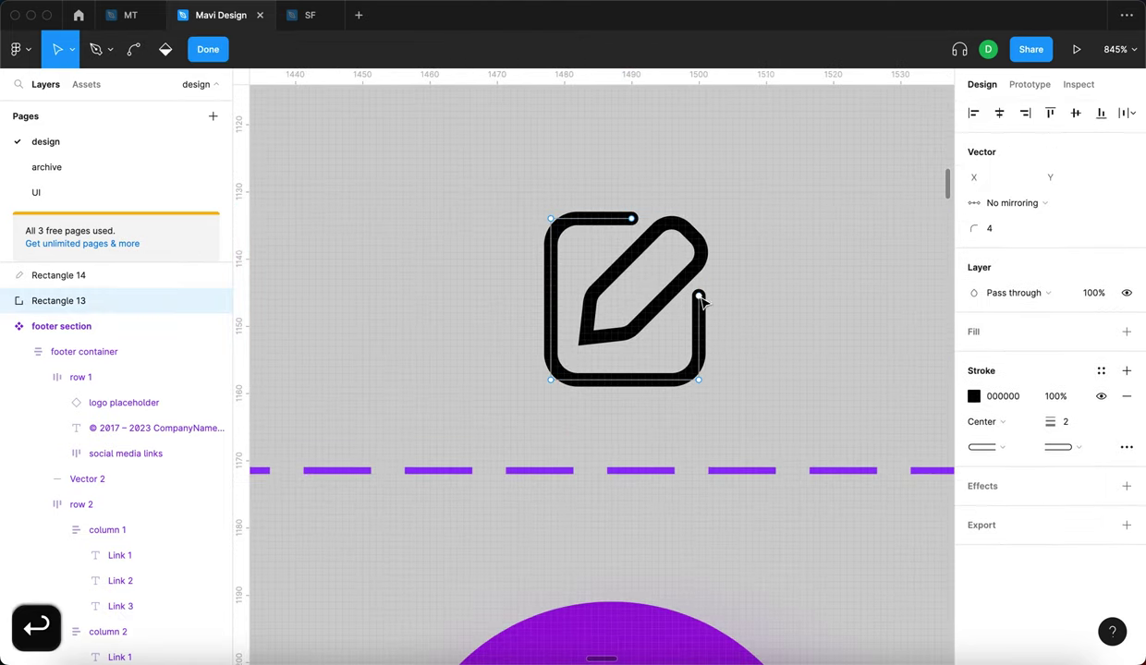
pyautogui.click(699, 303)
pyautogui.press('Return')
pyautogui.press('Return')
pyautogui.click(632, 219)
pyautogui.press('Left')
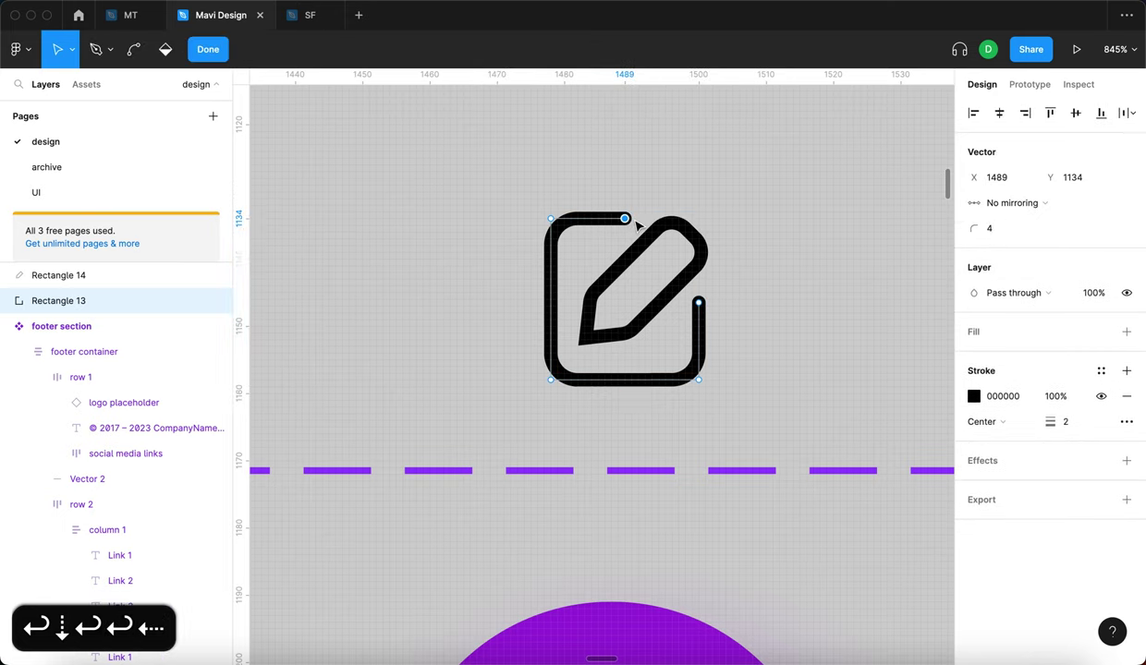
pyautogui.press('Return')
pyautogui.click(792, 308)
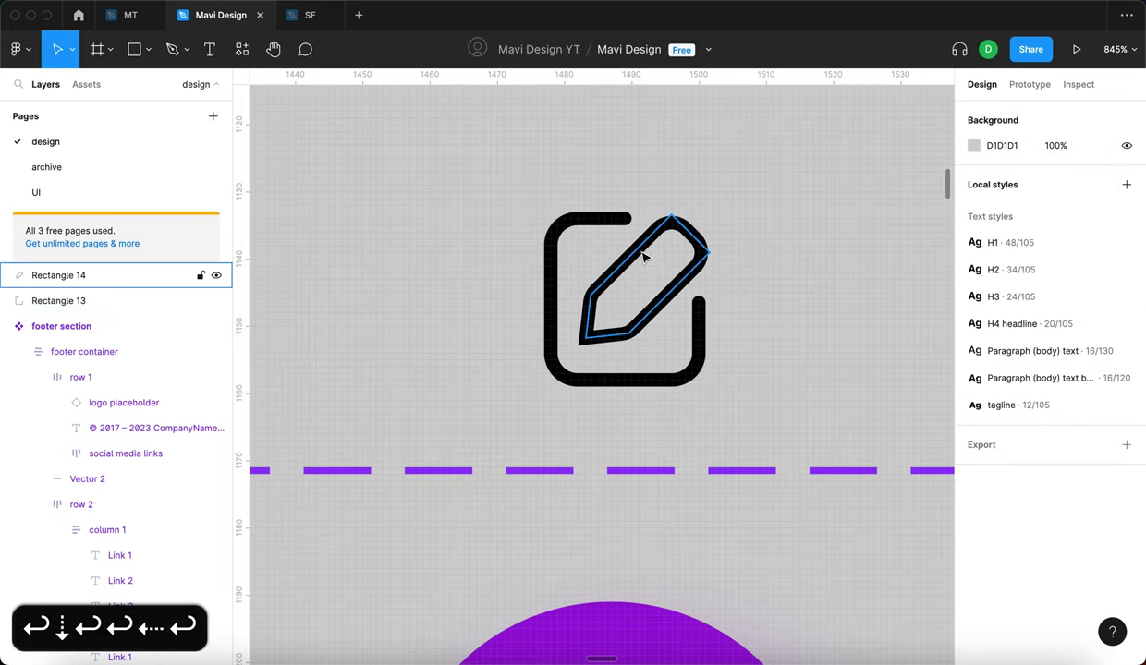
# - Nudge the pencil up one unit to Y 1132.39 and change its stroke join to round
pyautogui.click(640, 248)
pyautogui.click(818, 332)
pyautogui.scroll(3, 634, 291)
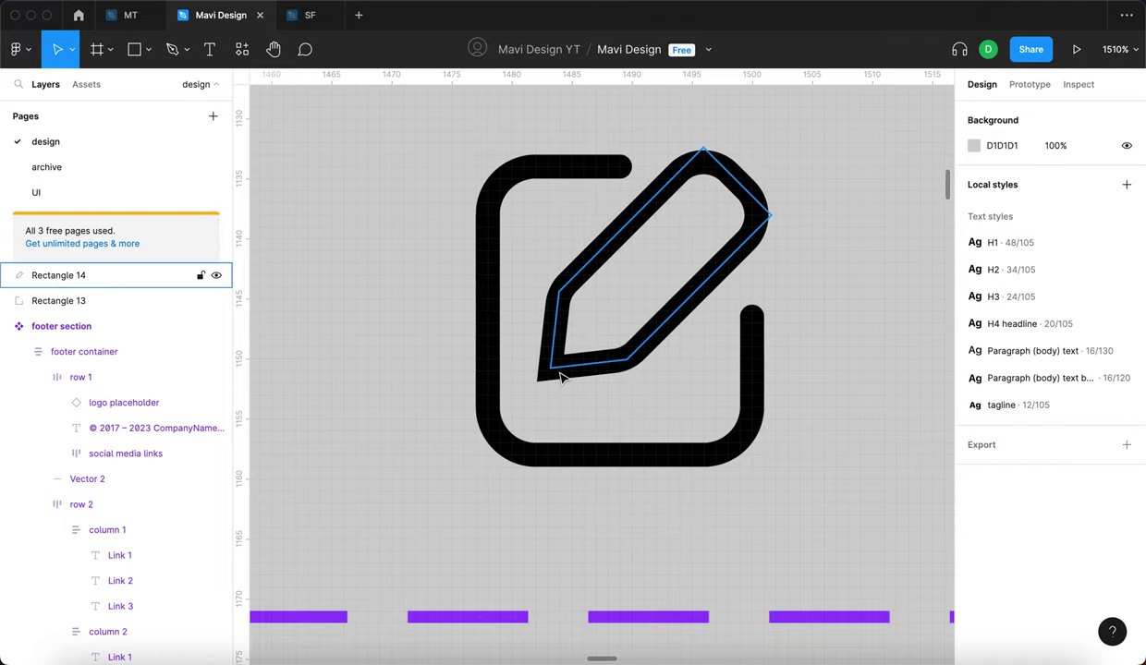
pyautogui.click(558, 376)
pyautogui.scroll(5, 552, 379)
pyautogui.click(1126, 397)
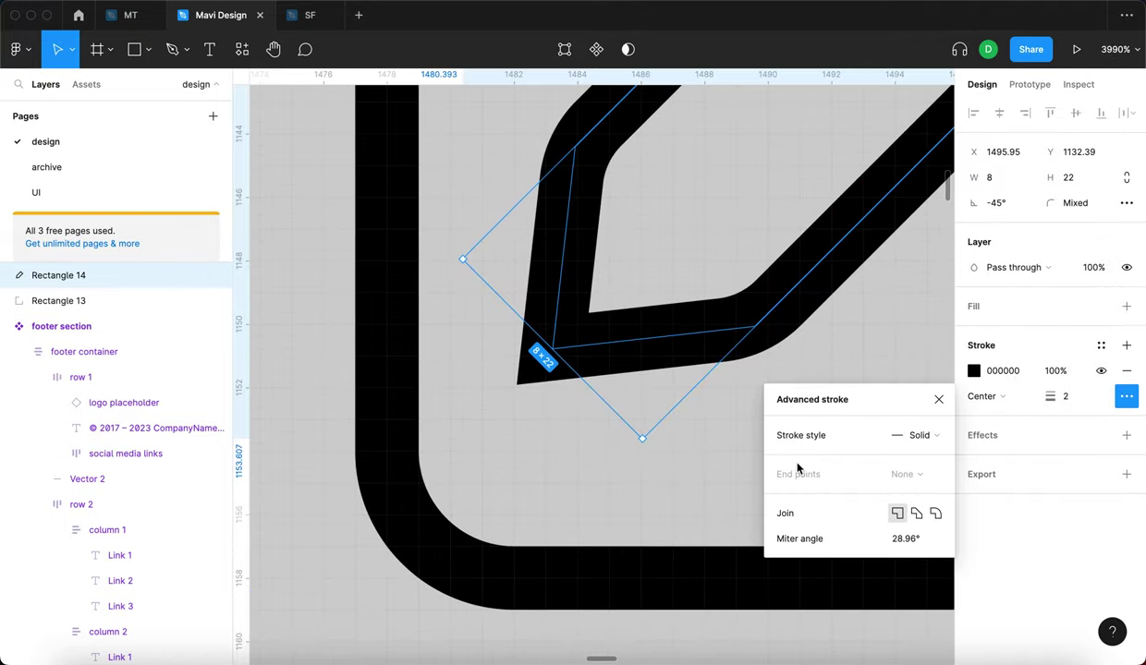
pyautogui.click(935, 513)
pyautogui.click(939, 399)
pyautogui.click(716, 451)
# - Change the stroke color of both the pencil and the open square to white (FFFFFF)
pyautogui.scroll(-6, 716, 449)
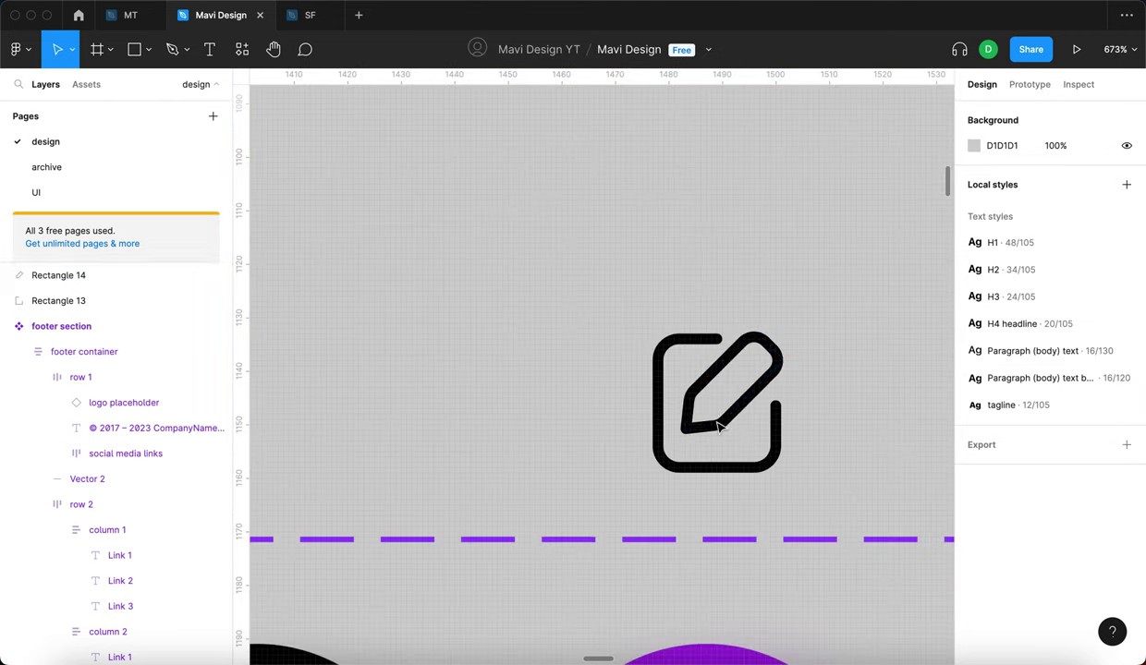
pyautogui.scroll(-3, 852, 431)
pyautogui.hscroll(3, 813, 398)
pyautogui.moveTo(665, 325); pyautogui.dragTo(557, 228)
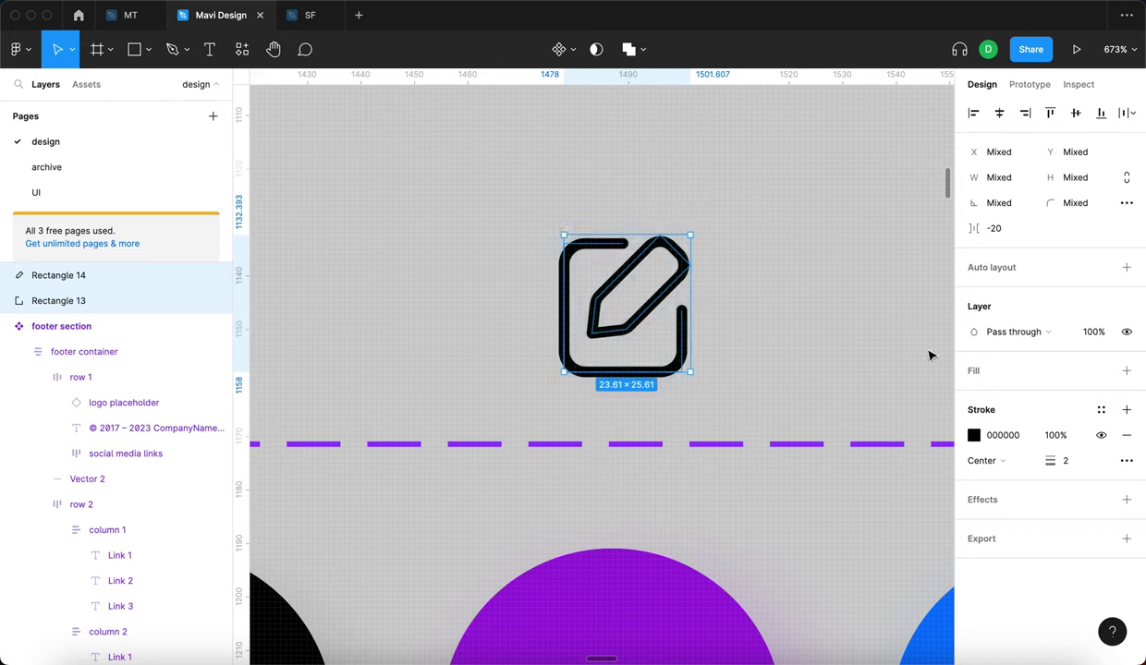
pyautogui.click(975, 435)
pyautogui.moveTo(821, 376); pyautogui.dragTo(744, 236)
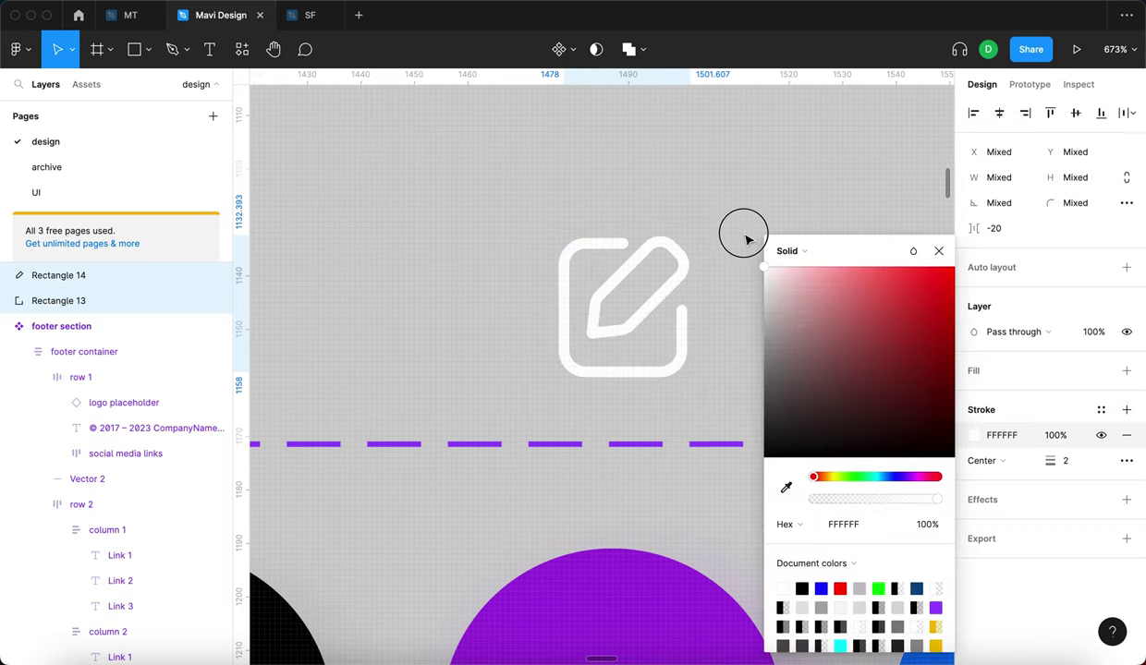
pyautogui.click(809, 214)
# - Group the pencil and the open square
pyautogui.moveTo(817, 196); pyautogui.dragTo(773, 174)
pyautogui.moveTo(711, 242); pyautogui.dragTo(516, 381)
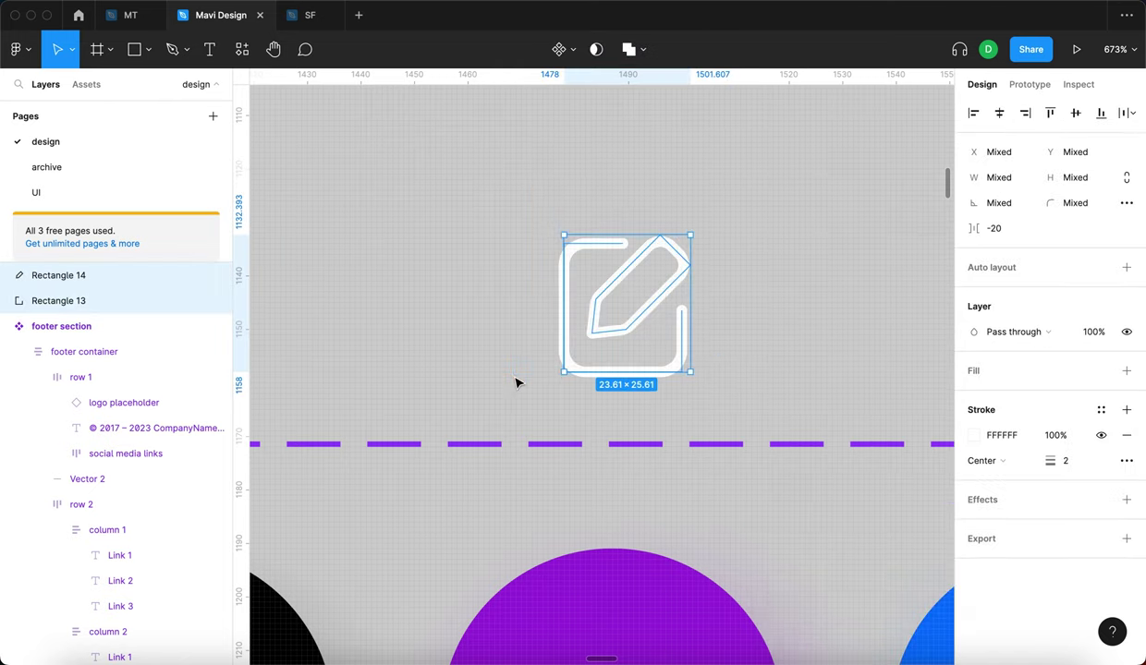
pyautogui.press('super+g')
# - Move the grouped pencil glyph into the purple icon variant and center it horizontally and vertically in the circle
pyautogui.scroll(-3, 625, 296)
pyautogui.moveTo(629, 295); pyautogui.dragTo(614, 537)
pyautogui.press('alt')
pyautogui.press('alt')
pyautogui.hotkey('alt', 'v')
pyautogui.click(560, 217)
# - Check how the pencil glyph looks in the icon component and on the Second Feature card
pyautogui.scroll(-3, 559, 217)
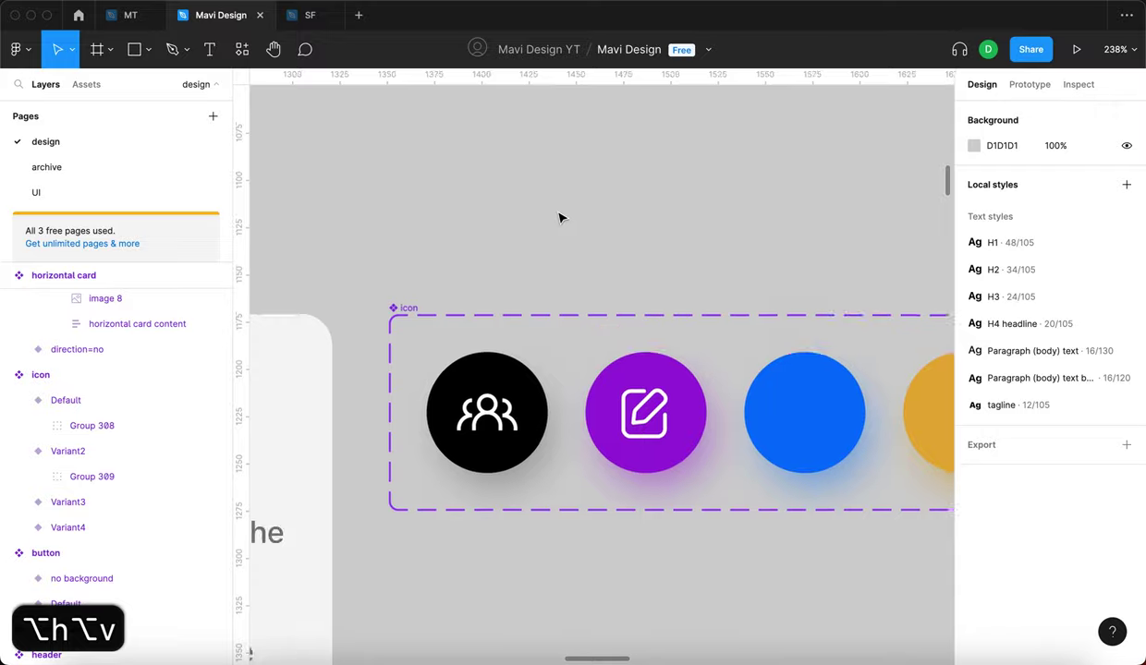
pyautogui.scroll(-5, 629, 209)
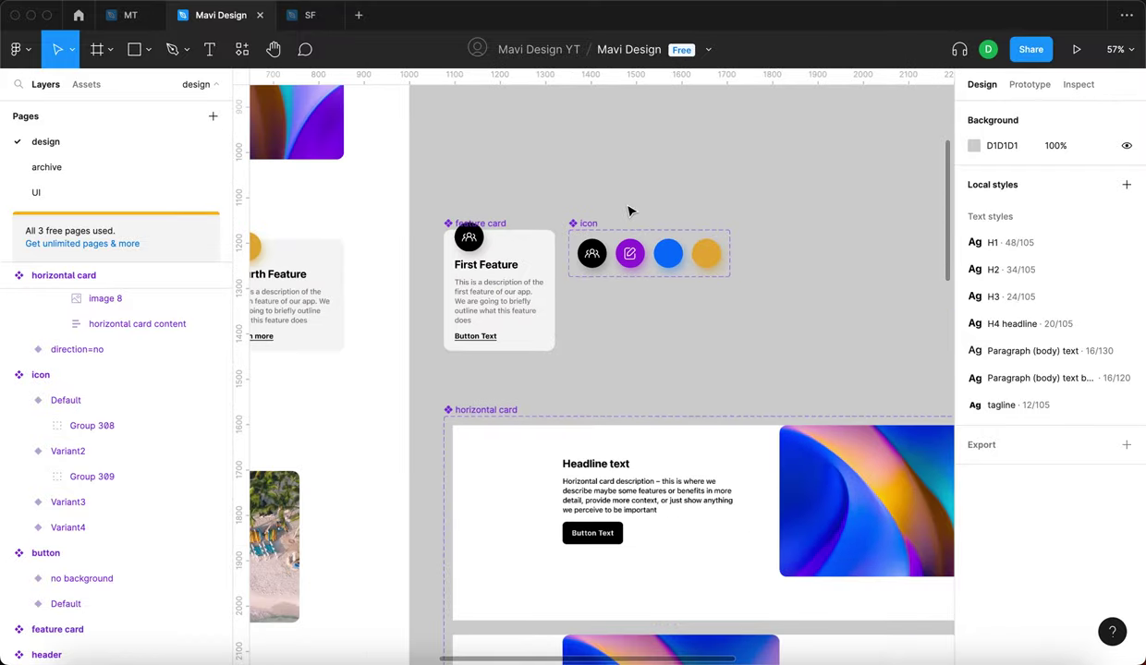
pyautogui.hscroll(-5, 629, 210)
pyautogui.scroll(2, 466, 291)
pyautogui.scroll(4, 545, 249)
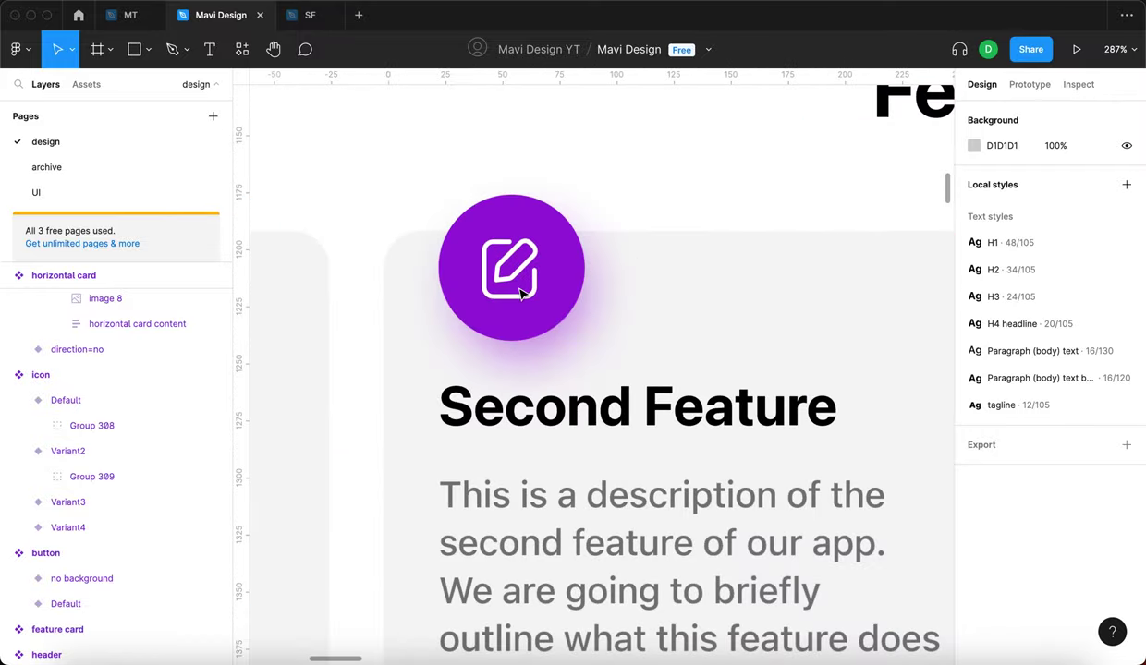
pyautogui.scroll(-6, 554, 296)
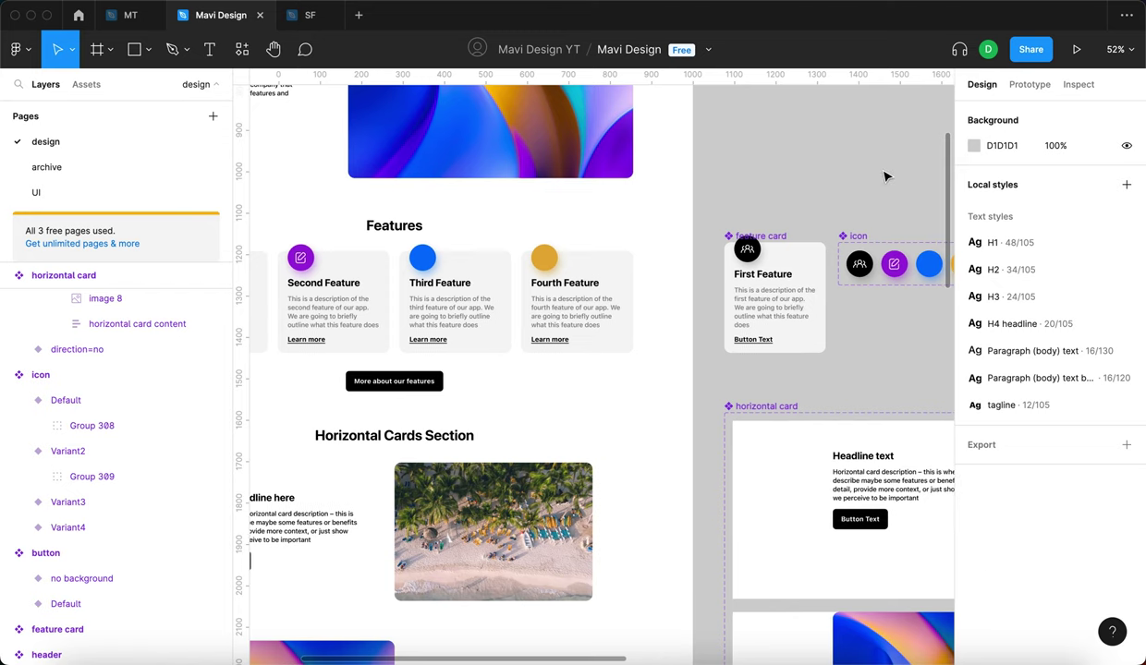
# - Move the open end of the square's top edge in the purple variant's glyph left to X 29
pyautogui.scroll(10, 915, 263)
pyautogui.scroll(4, 600, 235)
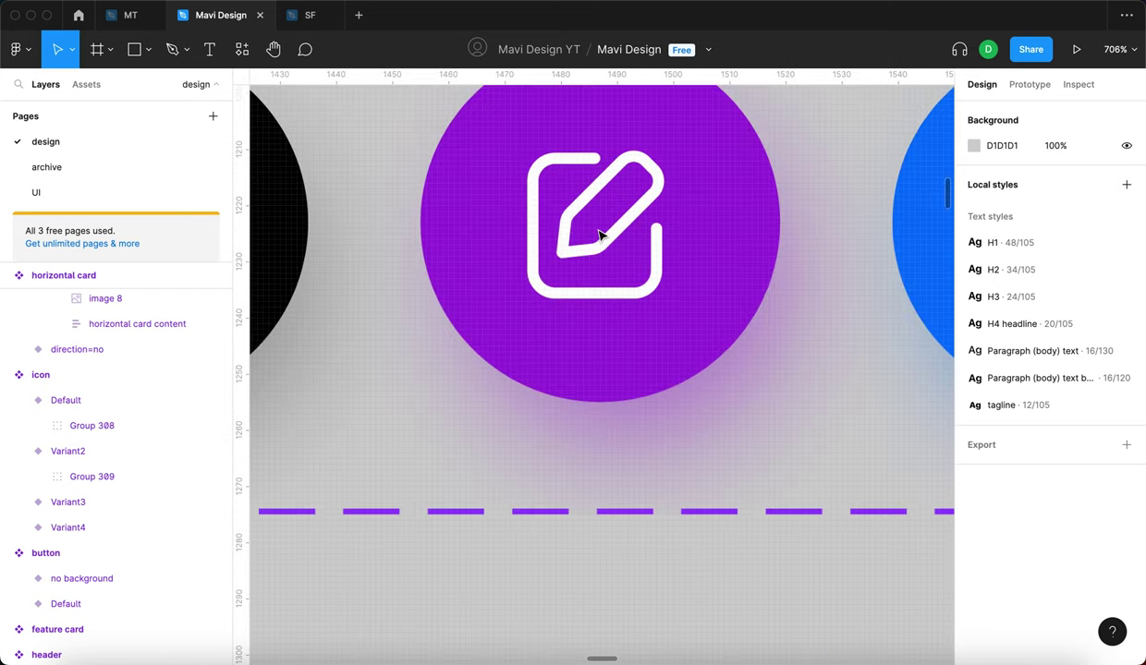
pyautogui.scroll(3, 609, 203)
pyautogui.scroll(2, 599, 199)
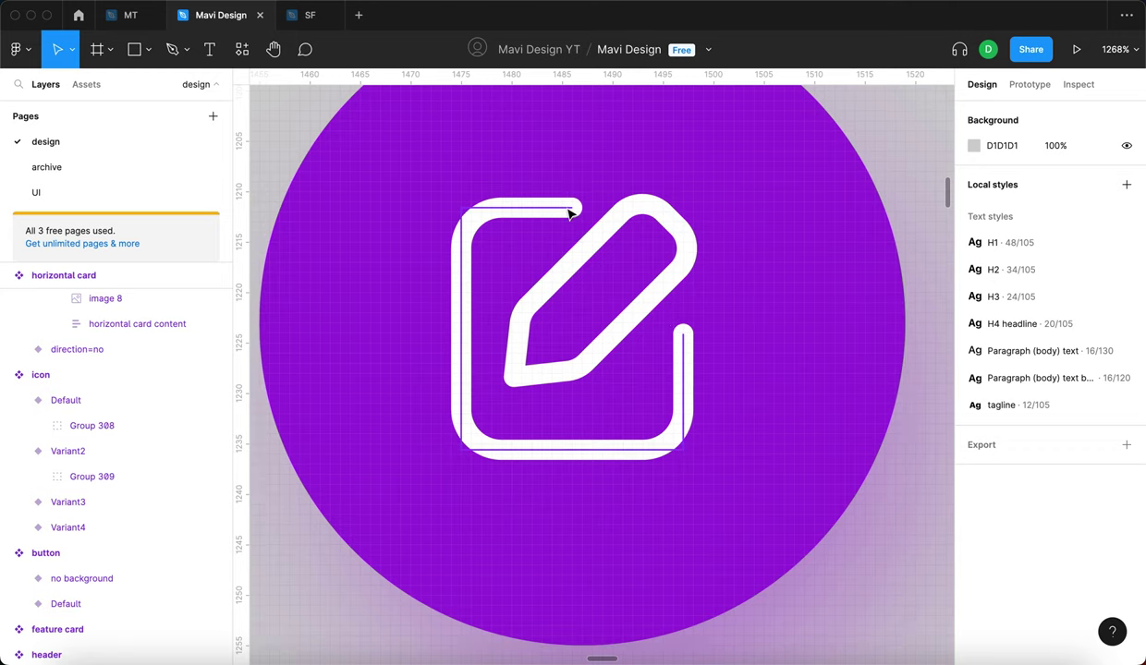
pyautogui.click(570, 213)
pyautogui.press('Return')
pyautogui.press('Left')
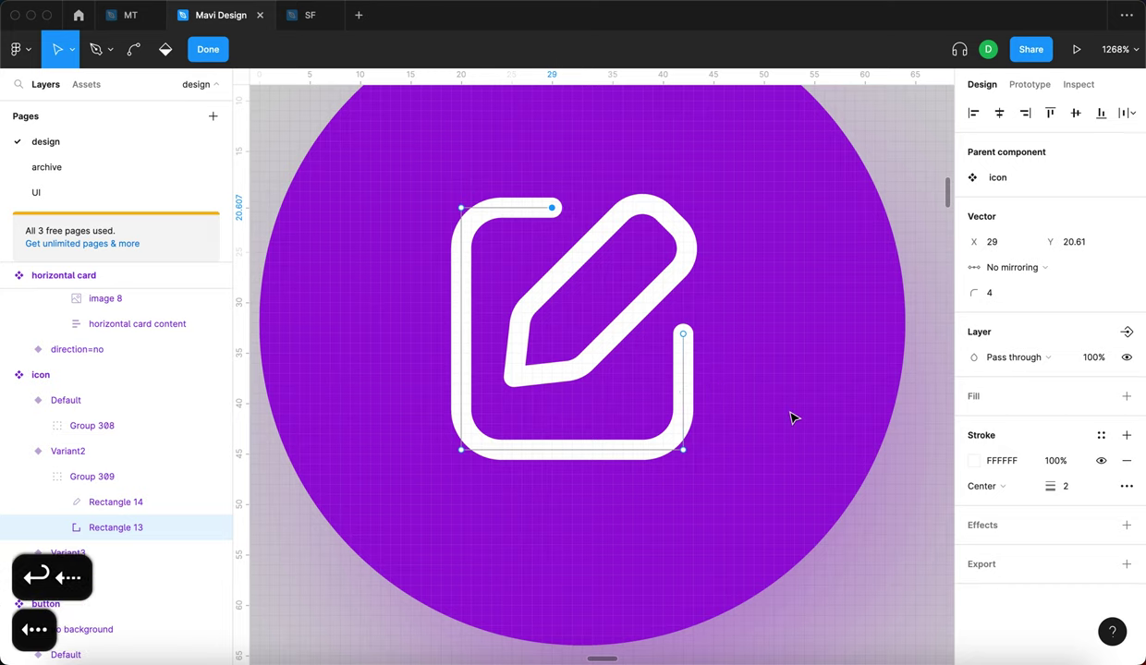
# - Finish editing the open square's path and check how the pencil-and-square glyph looks at smaller scale in the purple variant
pyautogui.press('Right')
pyautogui.press('Return')
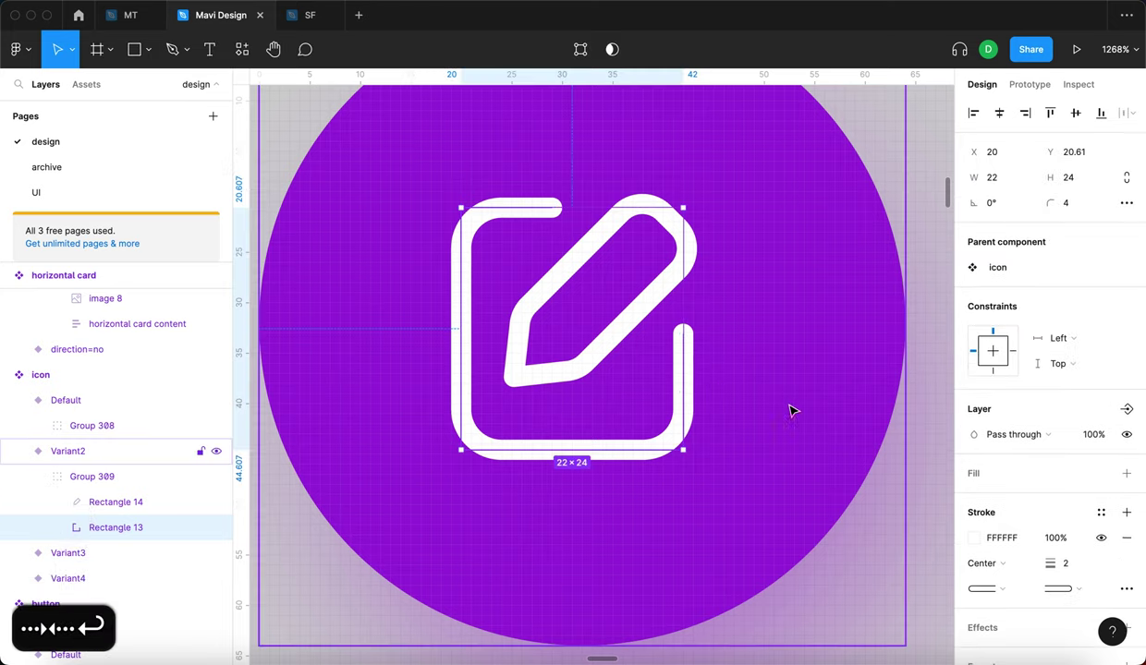
pyautogui.click(755, 361)
pyautogui.scroll(-10, 759, 364)
pyautogui.scroll(1, 763, 364)
pyautogui.hscroll(-1, 776, 371)
pyautogui.hscroll(-12, 781, 378)
pyautogui.hscroll(12, 781, 378)
pyautogui.click(767, 276)
pyautogui.scroll(3, 619, 360)
pyautogui.scroll(5, 619, 365)
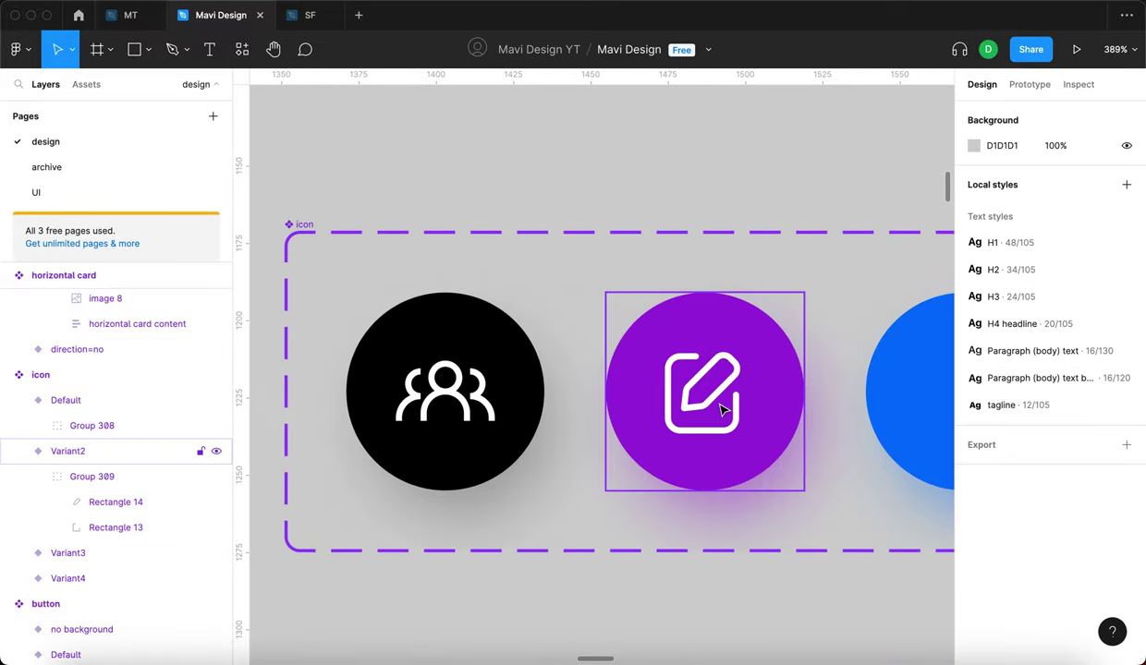
# - Shorten the pencil in the purple variant by nudging its tip and two adjoining points up and to the right
pyautogui.keyDown('super'); pyautogui.click(713, 404); pyautogui.keyUp('super')
pyautogui.scroll(5, 647, 423)
pyautogui.press('Return')
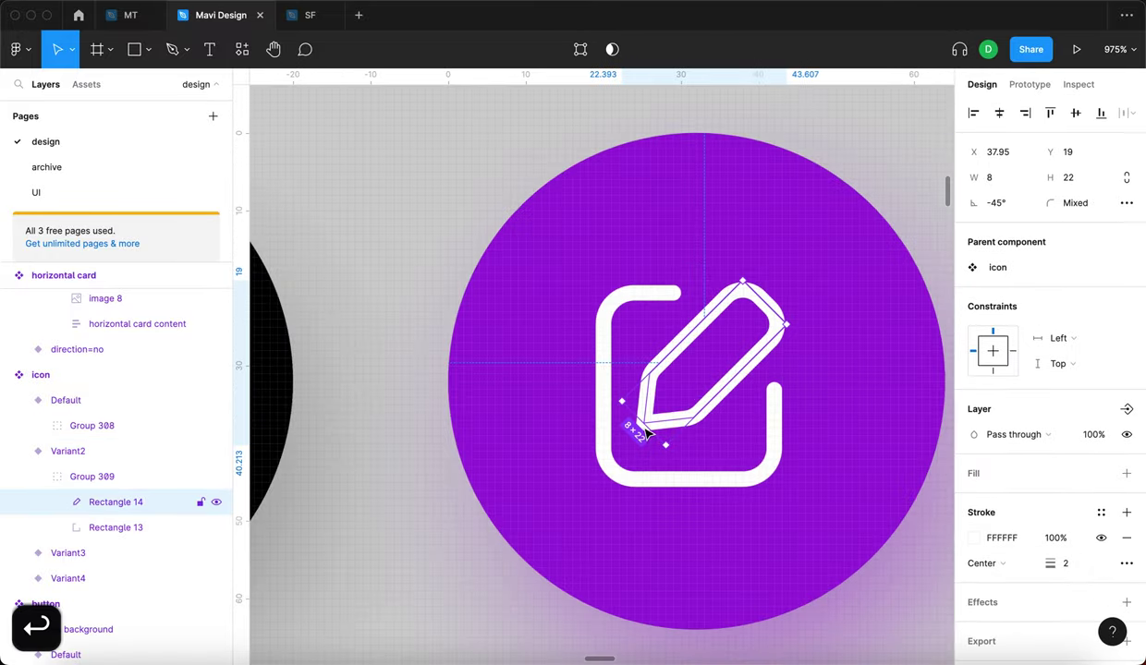
pyautogui.keyDown('shift'); pyautogui.click(694, 418); pyautogui.keyUp('shift')
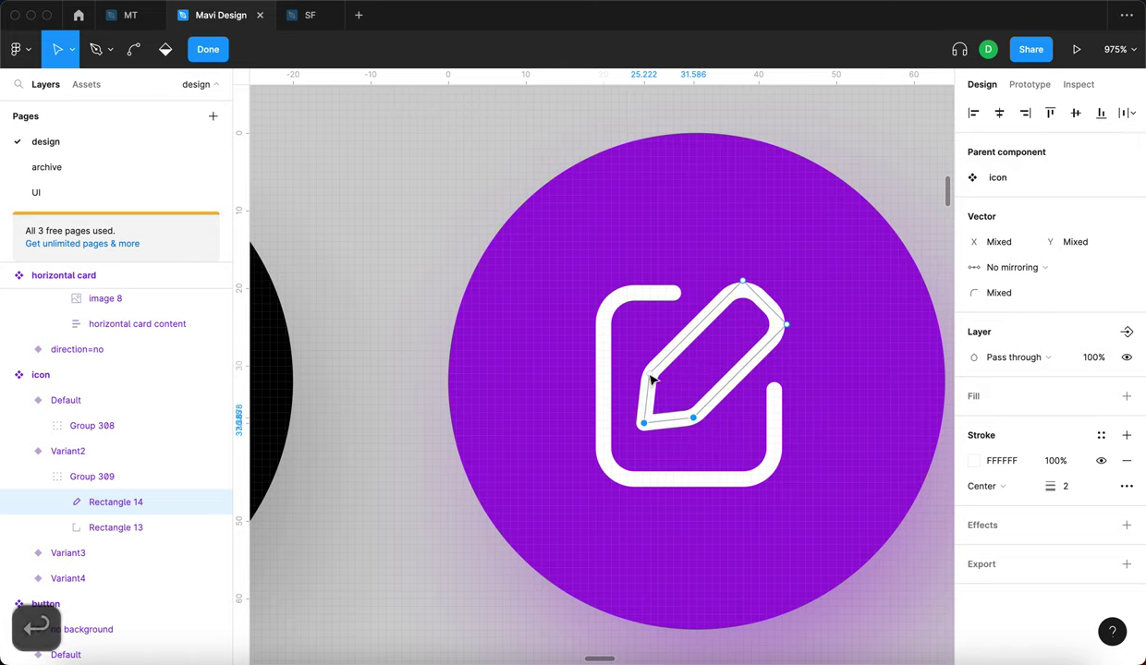
pyautogui.keyDown('shift'); pyautogui.click(649, 374); pyautogui.keyUp('shift')
pyautogui.press('Up')
pyautogui.press('Right')
pyautogui.press('Up')
pyautogui.press('Right')
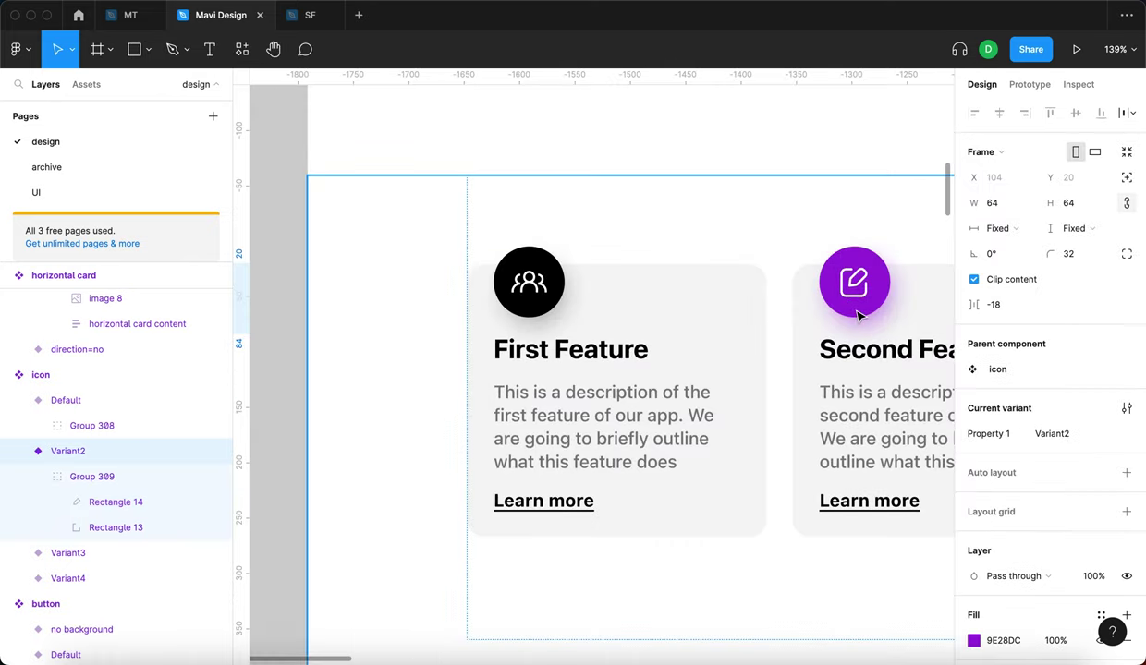
# - Examine the shortened pencil glyph on the Second Feature card and beside the other icon variants
pyautogui.scroll(-5, 858, 316)
pyautogui.hscroll(6, 857, 316)
pyautogui.click(883, 287)
pyautogui.scroll(5, 746, 320)
pyautogui.scroll(5, 761, 239)
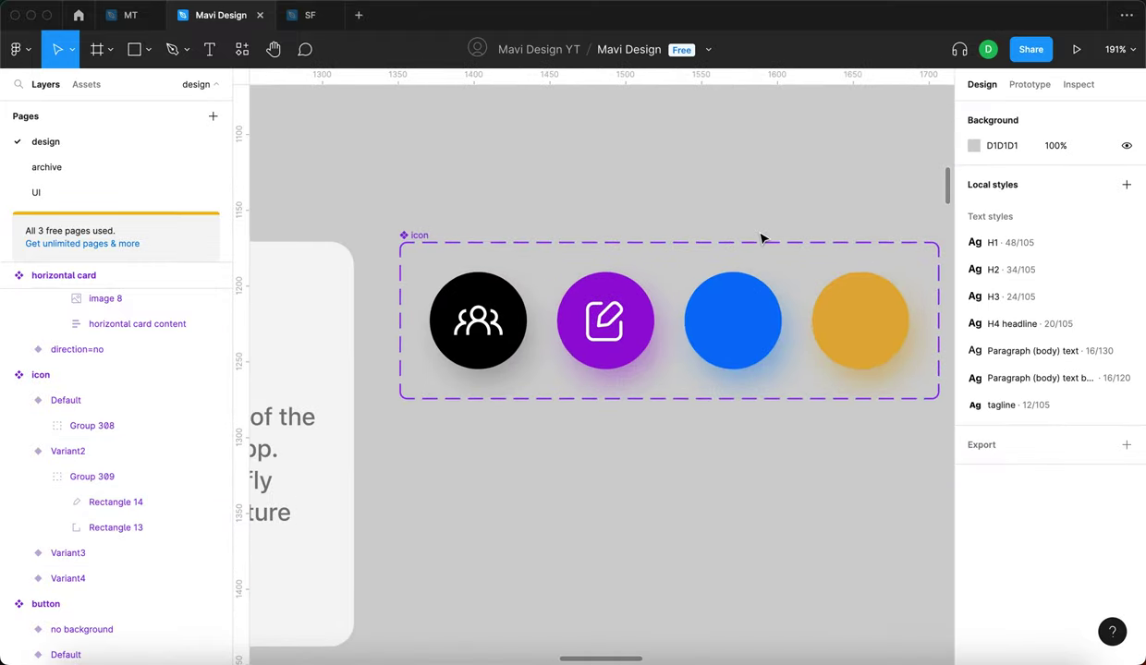
pyautogui.scroll(3, 762, 232)
pyautogui.scroll(2, 744, 291)
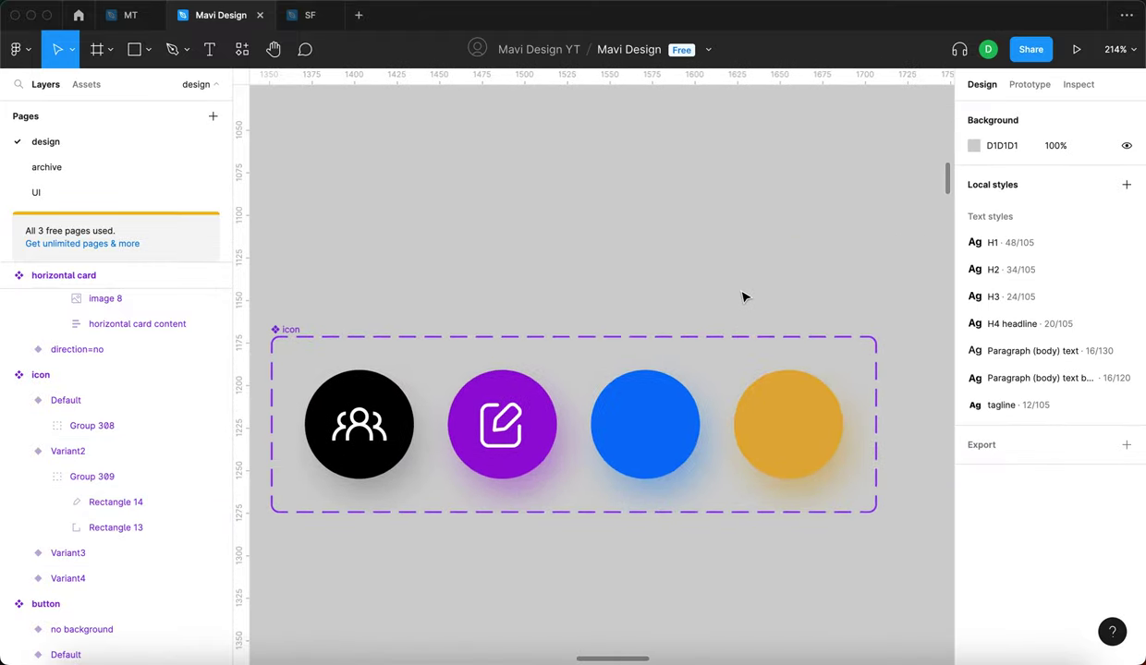
# - Draw a rectangle about 38 × 23 above the blue icon variant, with a black stroke and no fill
pyautogui.press('r')
pyautogui.moveTo(604, 264)
pyautogui.mouseDown()
pyautogui.moveTo(675, 310)
pyautogui.moveTo(650, 272)
pyautogui.mouseUp()
pyautogui.click(1125, 370)
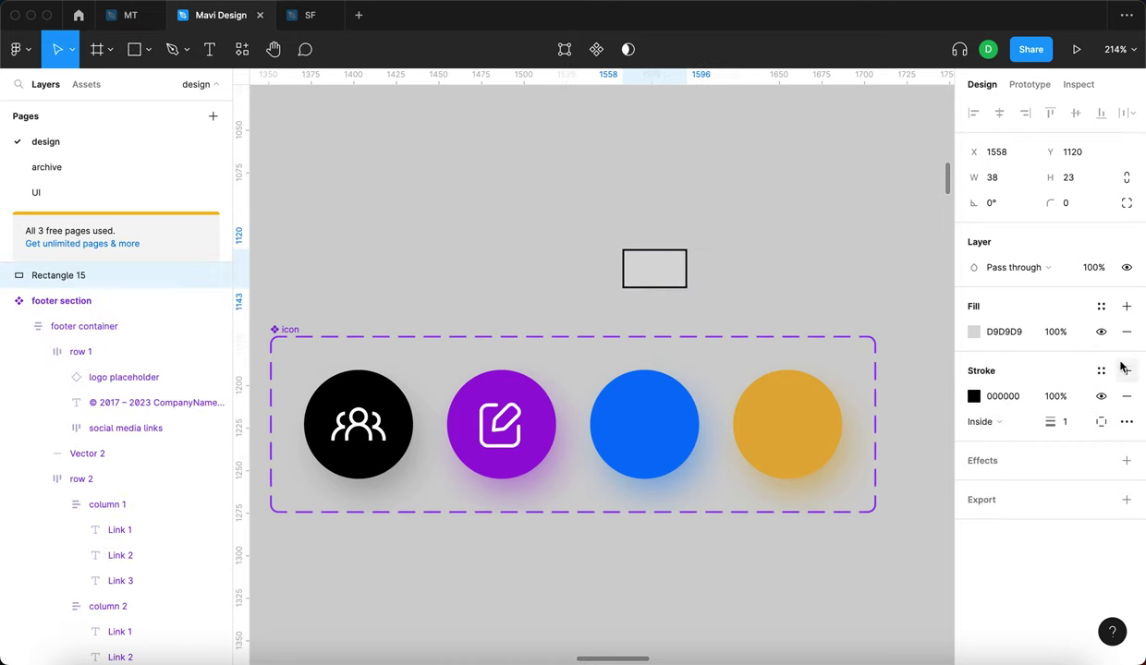
pyautogui.click(1126, 332)
# - Set the rectangle's stroke to center alignment and width 2, and shrink the rectangle to about 29 × 18 from its upper-right corner
pyautogui.click(981, 395)
pyautogui.click(981, 373)
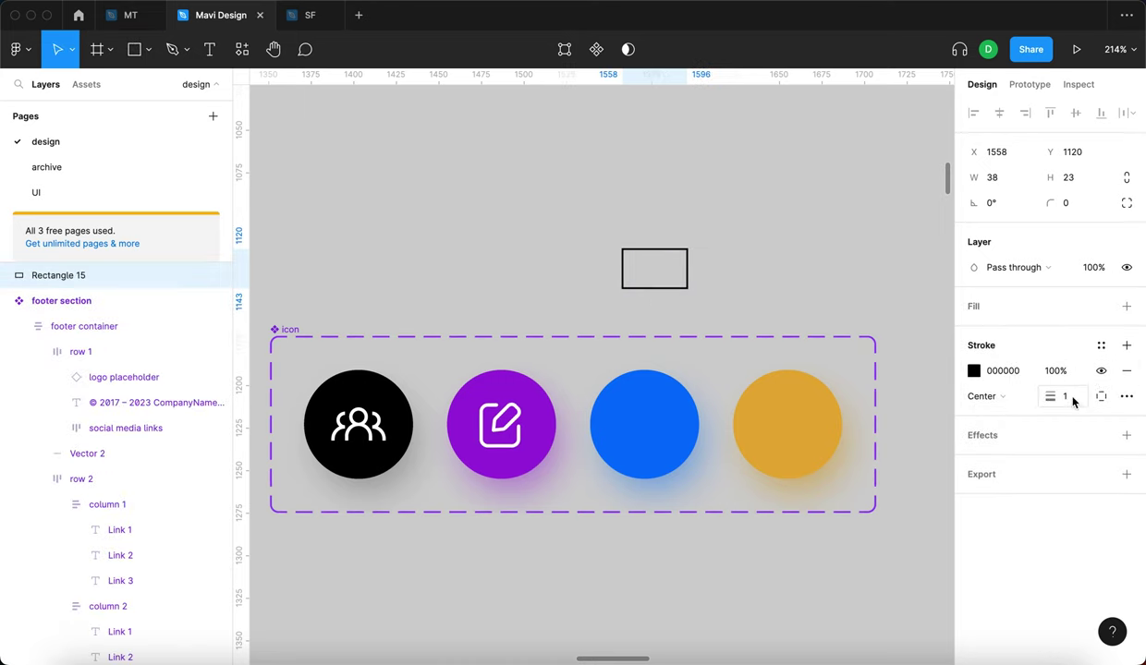
pyautogui.write('2')
pyautogui.hotkey('shift', 'Return')
pyautogui.scroll(5, 791, 277)
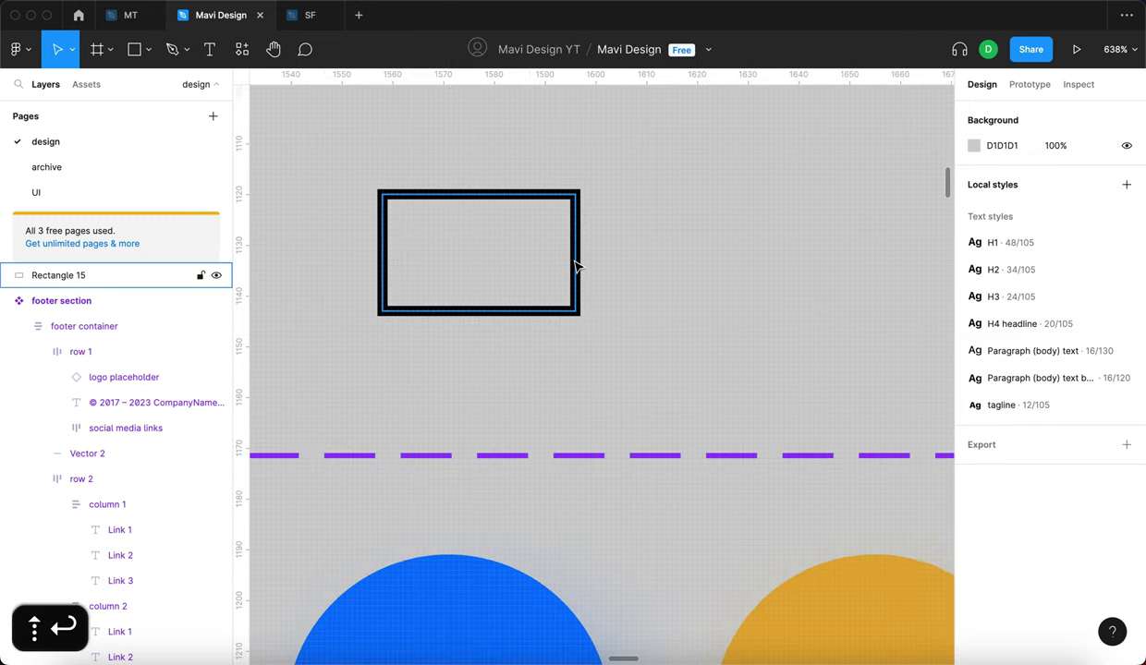
pyautogui.moveTo(575, 192); pyautogui.dragTo(526, 219)
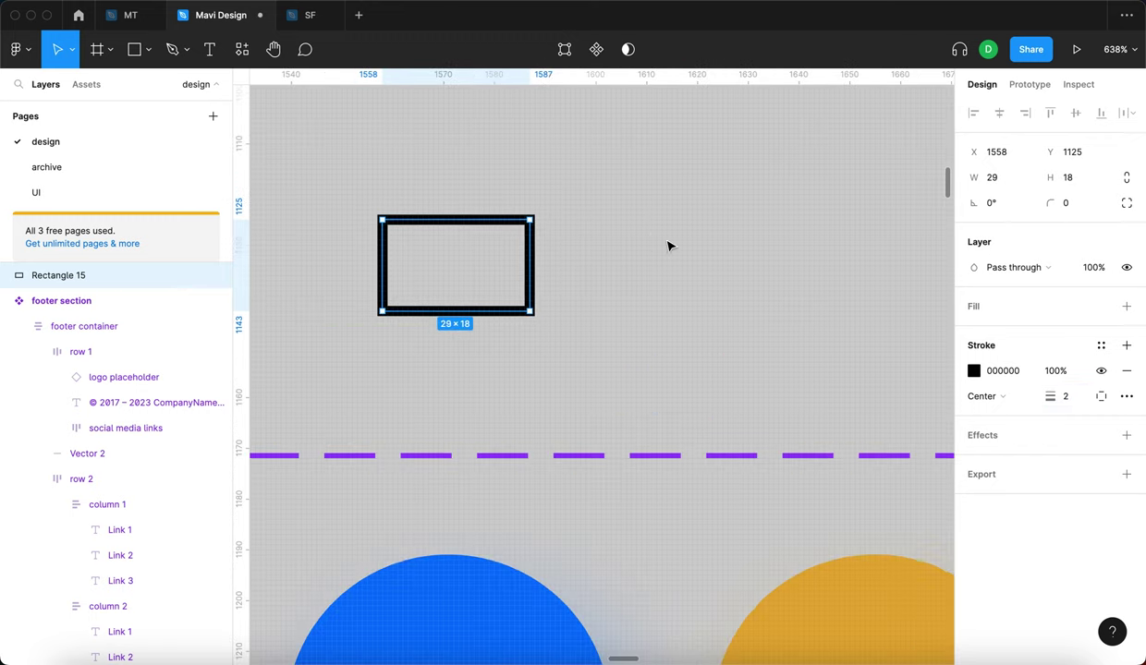
# - Set the outlined rectangle's corner radius to 3
pyautogui.hscroll(-4, 669, 246)
pyautogui.press('Up')
pyautogui.press('Up')
pyautogui.press('Up')
pyautogui.press('Up')
pyautogui.press('Up')
pyautogui.press('Down')
pyautogui.press('Down')
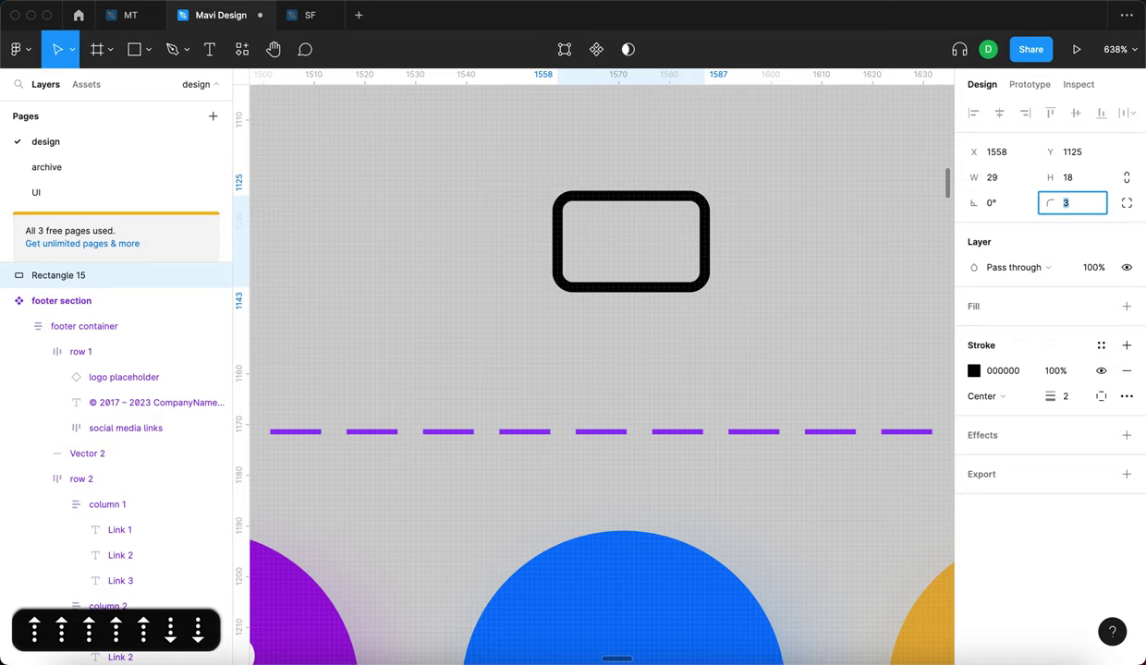
pyautogui.press('Return')
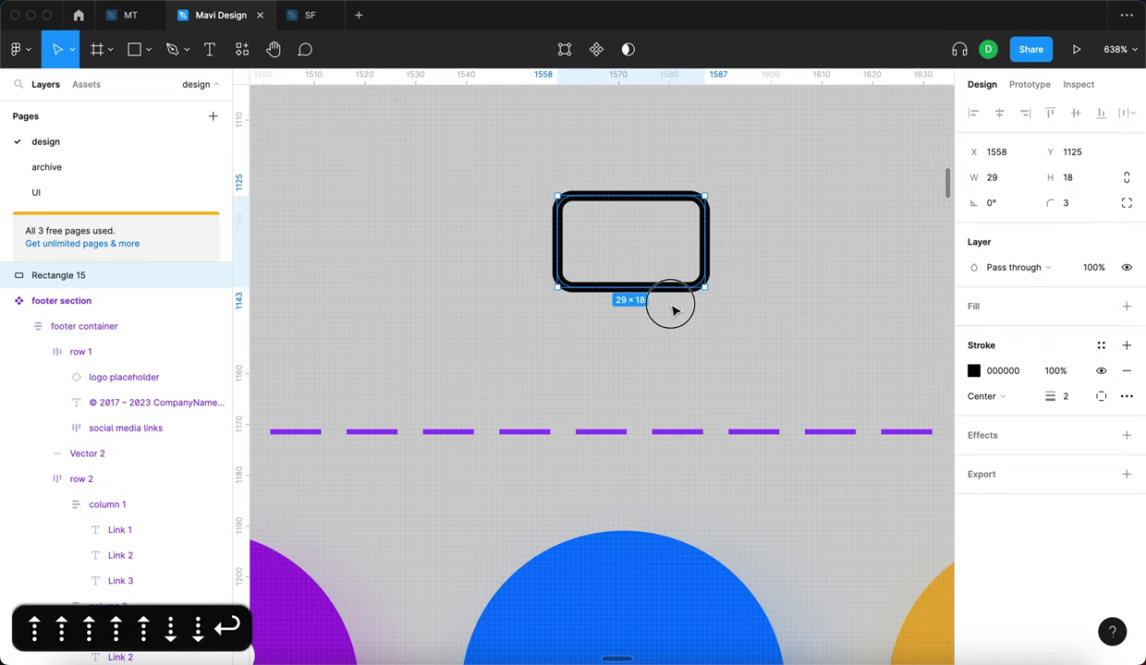
# - Move the rounded rectangle down to X 1559, Y 1133, above the blue circle
pyautogui.click(673, 311)
pyautogui.moveTo(662, 288); pyautogui.dragTo(661, 328)
pyautogui.scroll(-3, 658, 369)
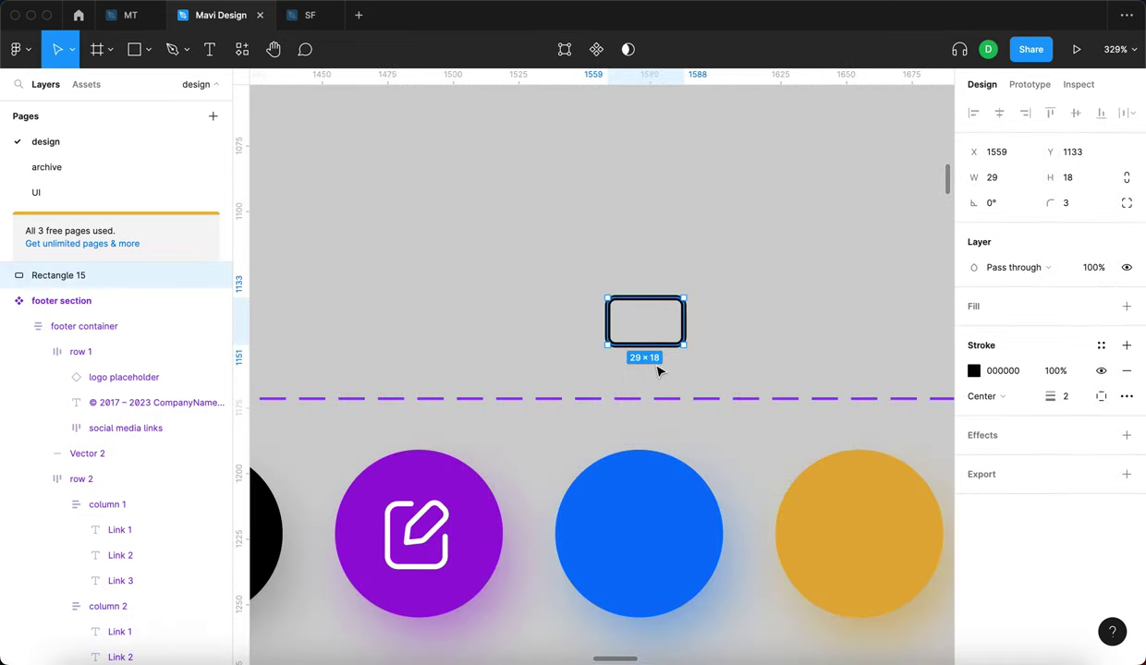
# - Draw a horizontal line 10 wide just below the rounded rectangle with the Pen tool, as the monitor's base
pyautogui.scroll(2, 658, 369)
pyautogui.press('p')
pyautogui.scroll(3, 637, 355)
pyautogui.scroll(3, 632, 361)
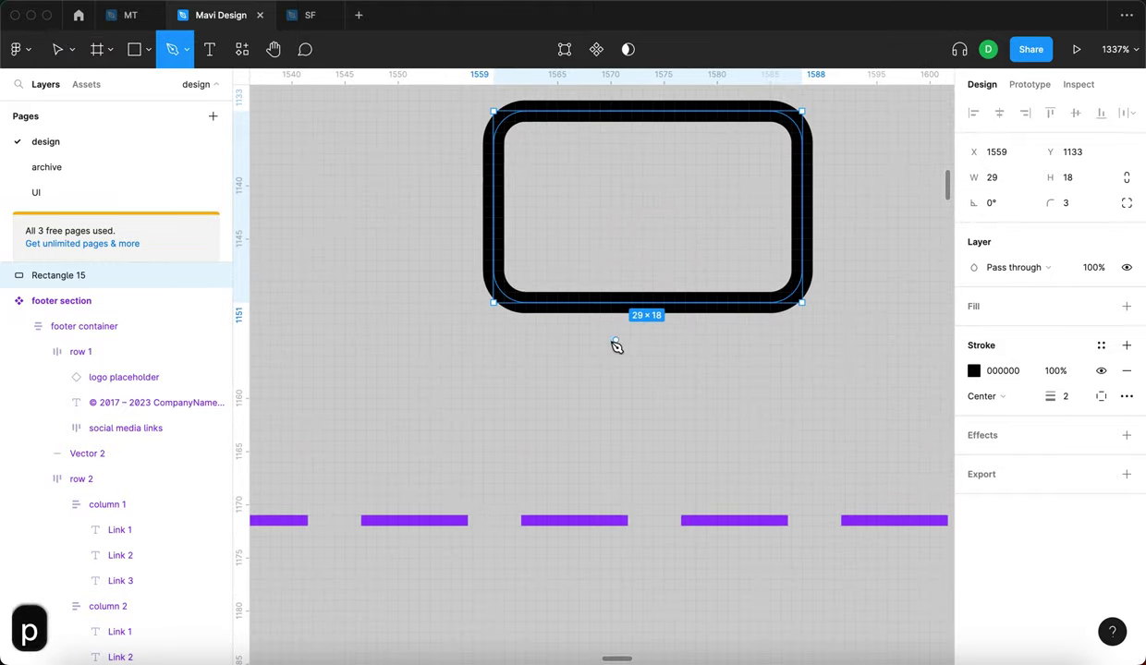
pyautogui.click(600, 335)
pyautogui.click(716, 341)
pyautogui.press('Return')
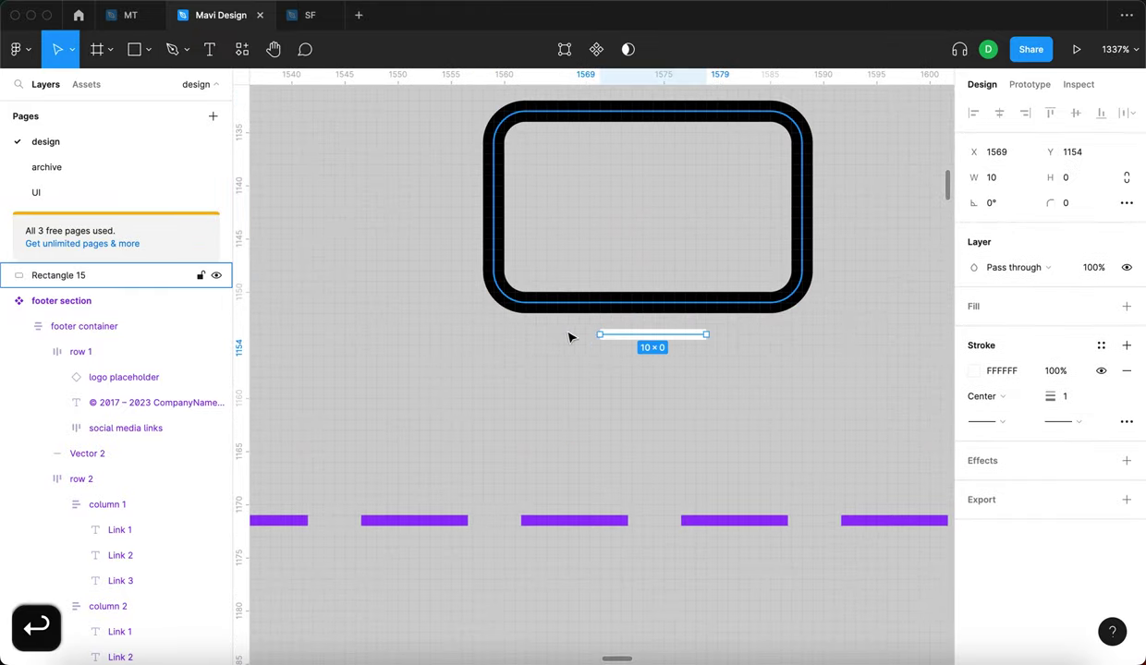
# - Set the base line's stroke color to 000000 and its thickness to 2
pyautogui.click(680, 348)
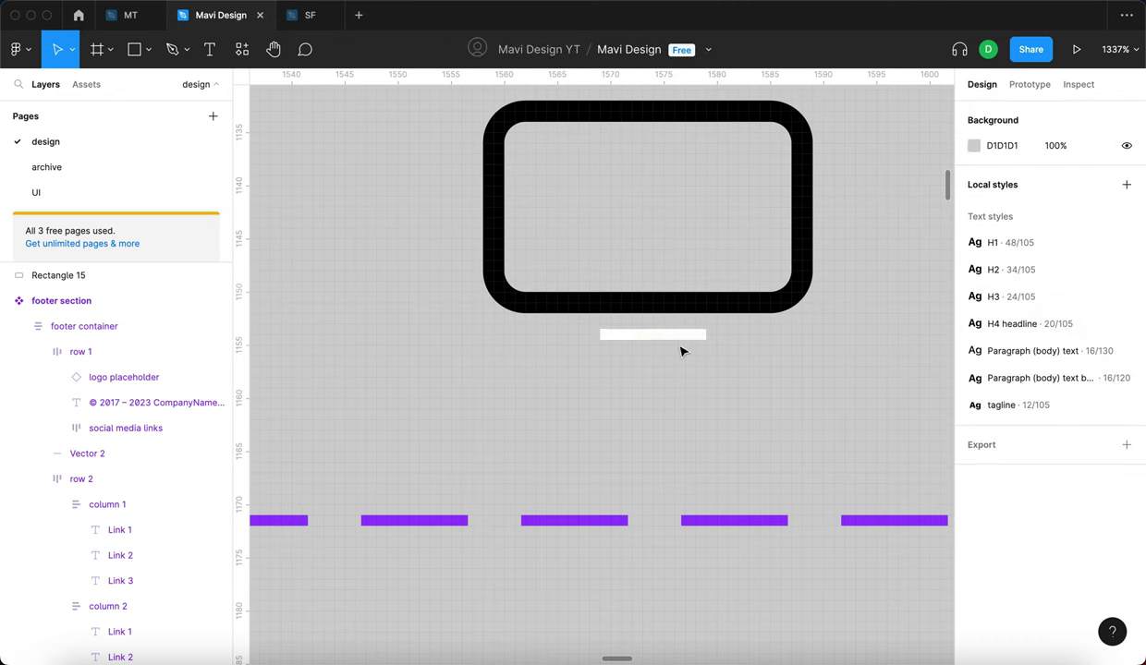
pyautogui.click(654, 335)
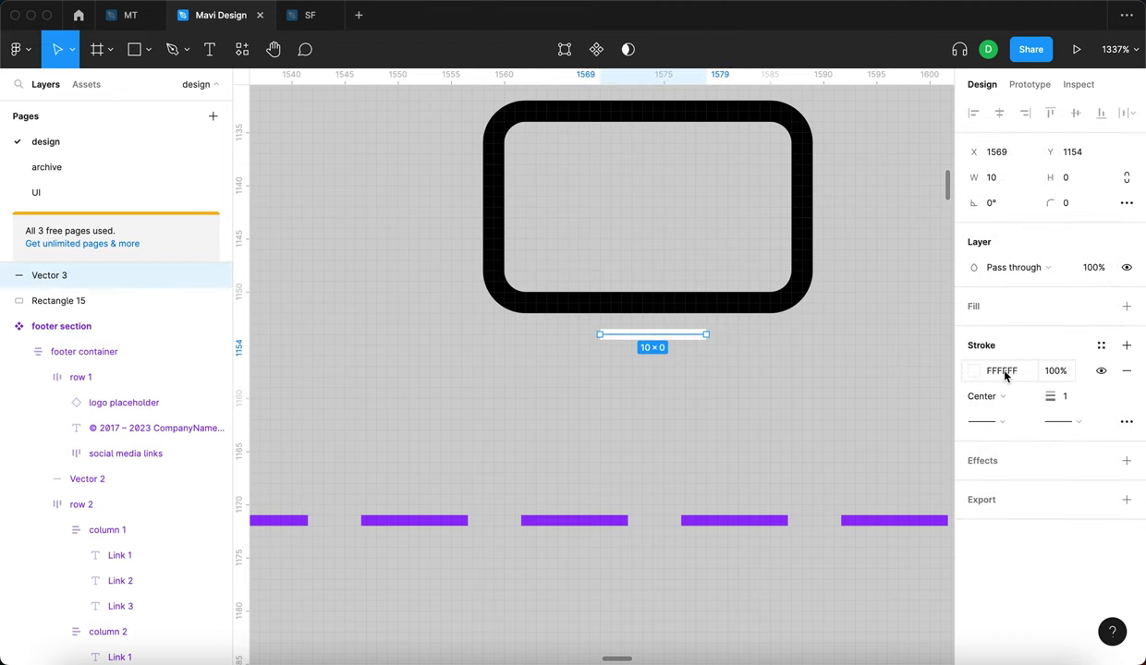
pyautogui.write('0')
pyautogui.press('Return')
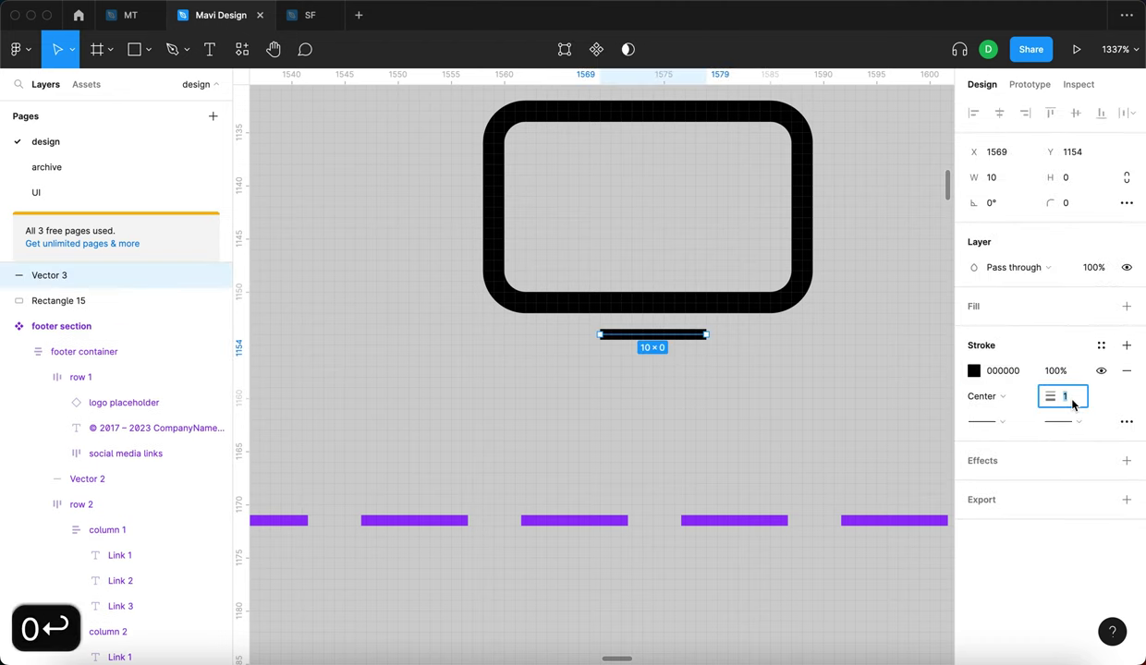
pyautogui.press('Up')
pyautogui.press('Return')
# - Nudge the base line to X 1568, Y 1155 and align it with the rectangle on their horizontal centers
pyautogui.press('Down')
pyautogui.press('Left')
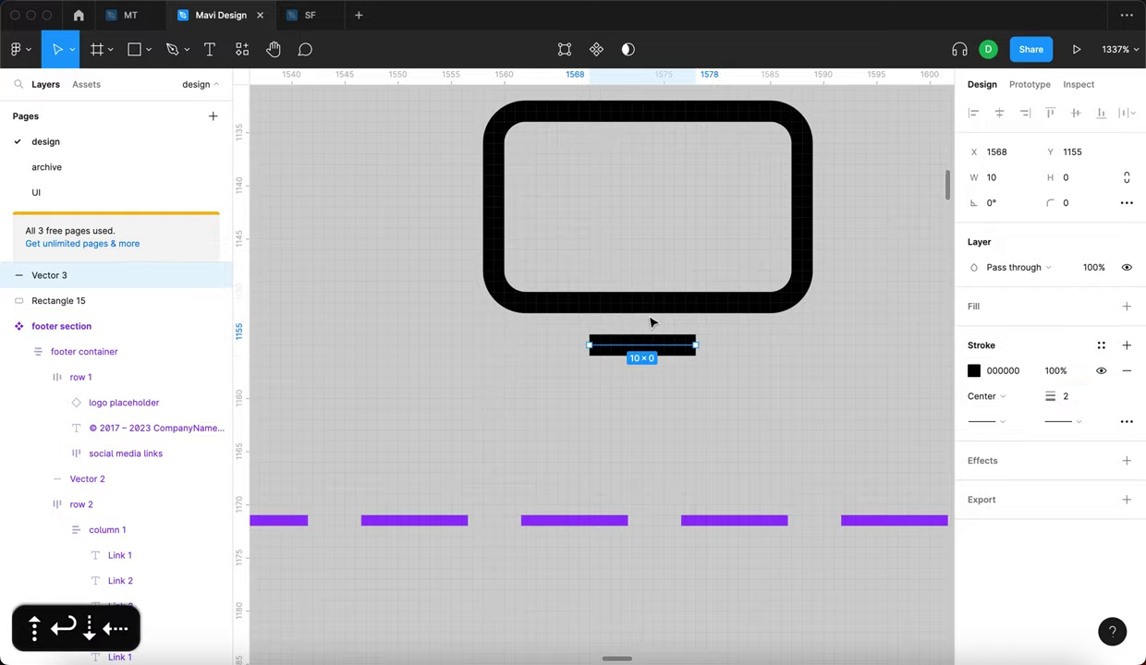
pyautogui.scroll(5, 709, 342)
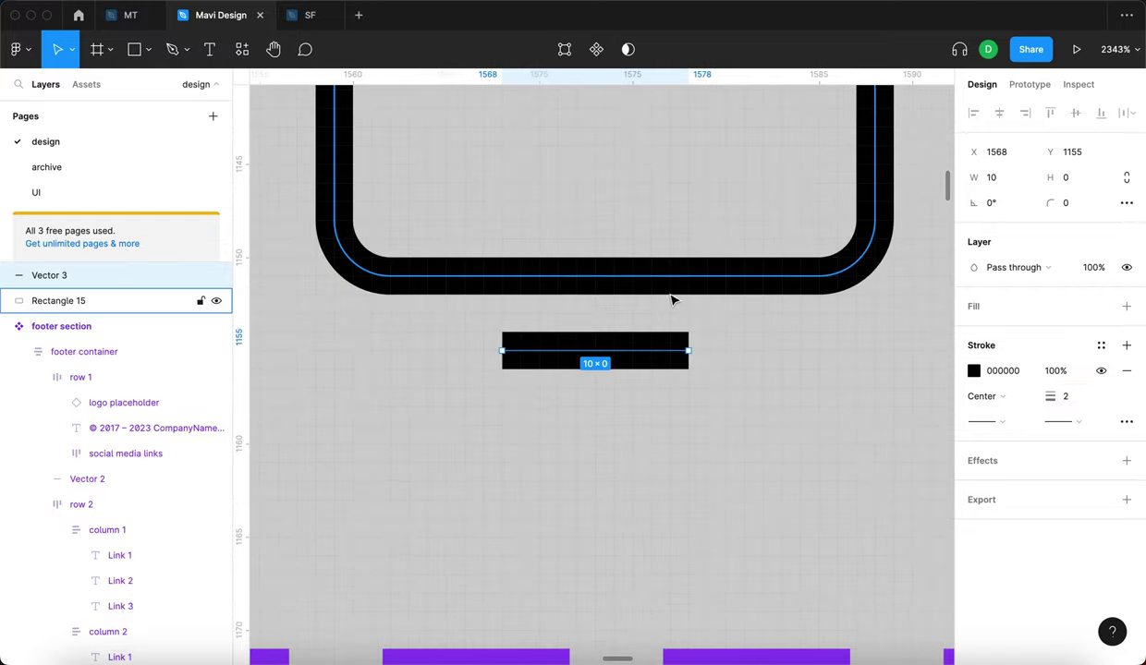
pyautogui.keyDown('shift'); pyautogui.click(672, 300); pyautogui.keyUp('shift')
pyautogui.scroll(-4, 683, 314)
pyautogui.hotkey('alt', 'h')
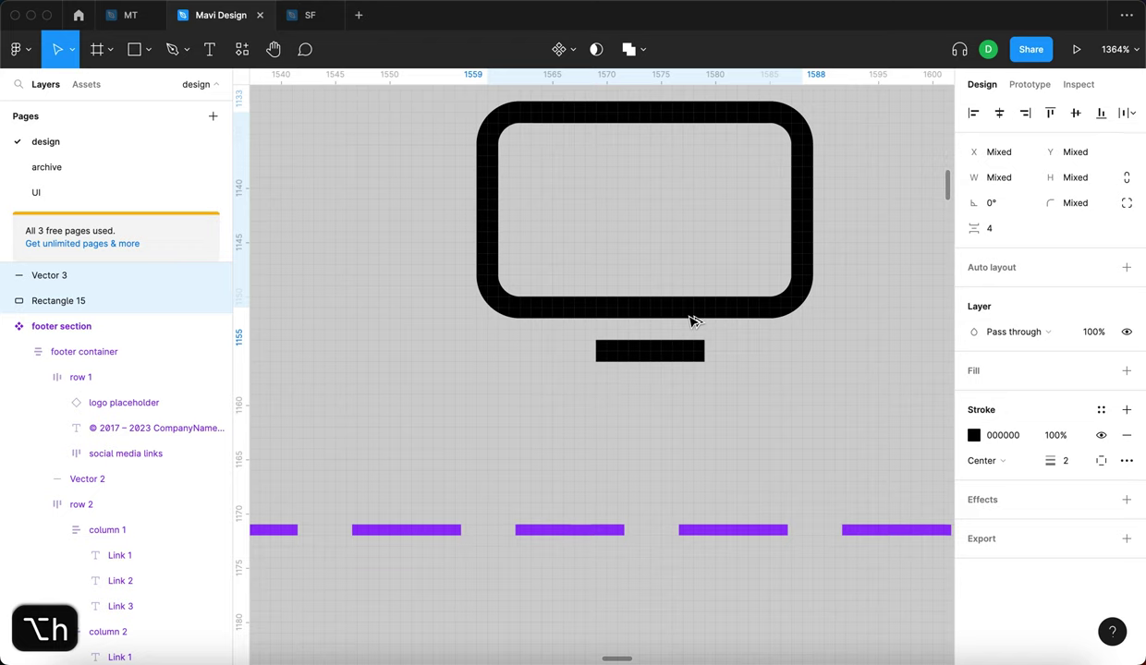
# - Undo the recent alignment and position changes to the base line
pyautogui.press('super+z')
pyautogui.press('super+z')
pyautogui.press('super+z')
pyautogui.press('super+z')
pyautogui.press('super+z')
pyautogui.press('super+z')
pyautogui.press('alt')
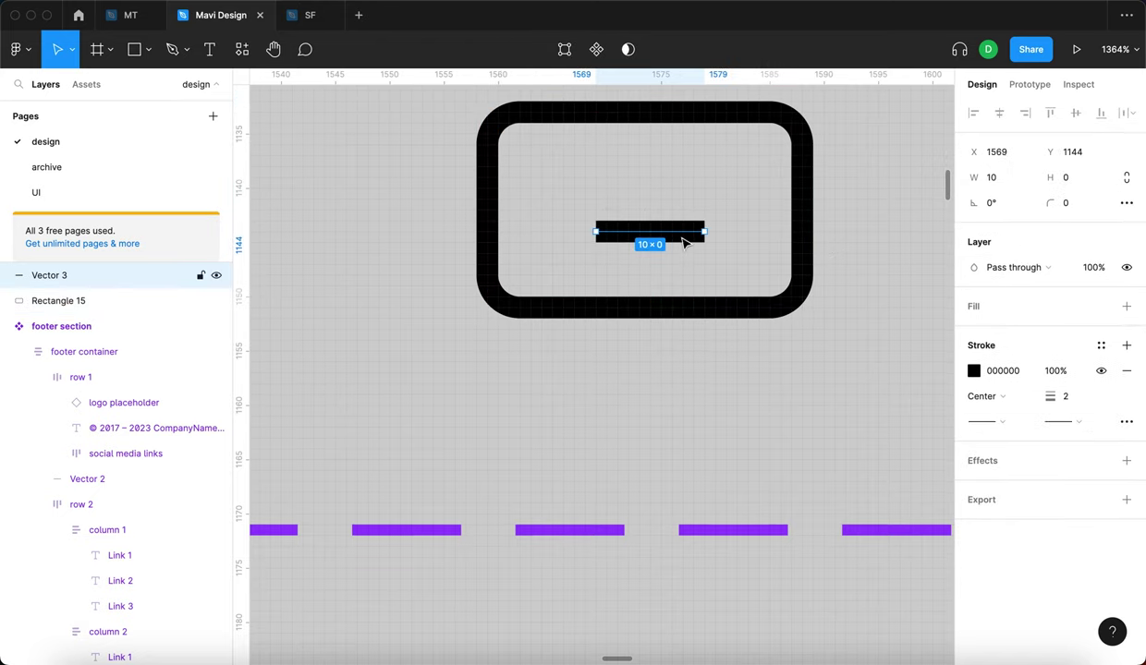
# - Move the base line back below the rectangle and widen the rectangle to 30 so the line is centered
pyautogui.moveTo(685, 238); pyautogui.dragTo(673, 351)
pyautogui.click(704, 313)
pyautogui.press('super+Right')
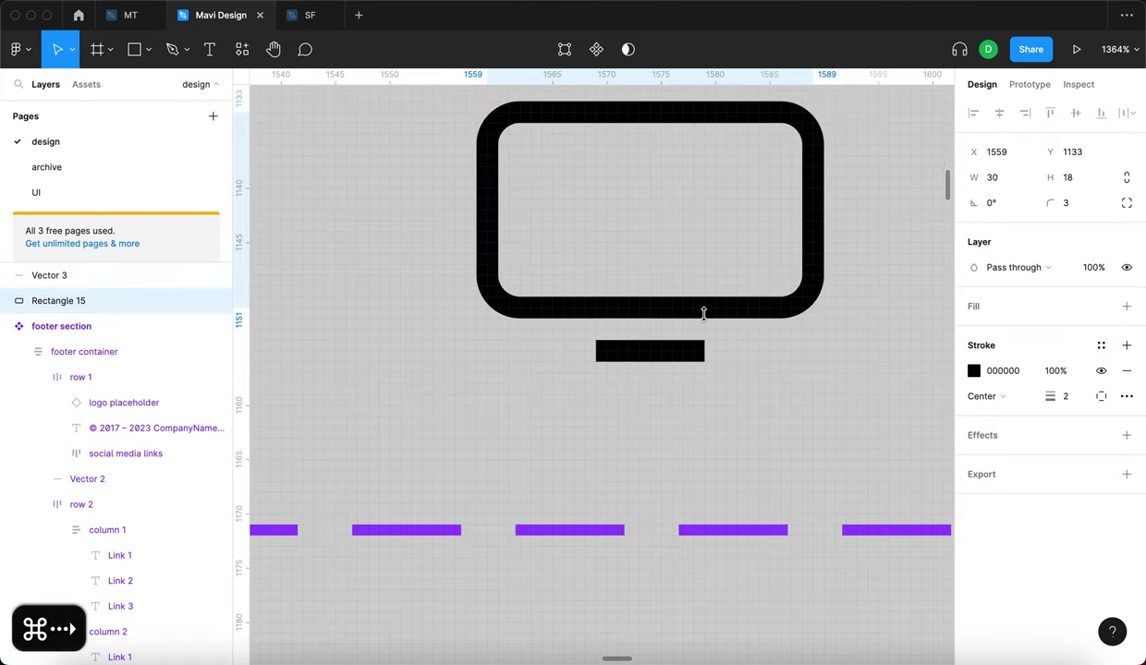
pyautogui.click(788, 382)
pyautogui.scroll(-4, 787, 382)
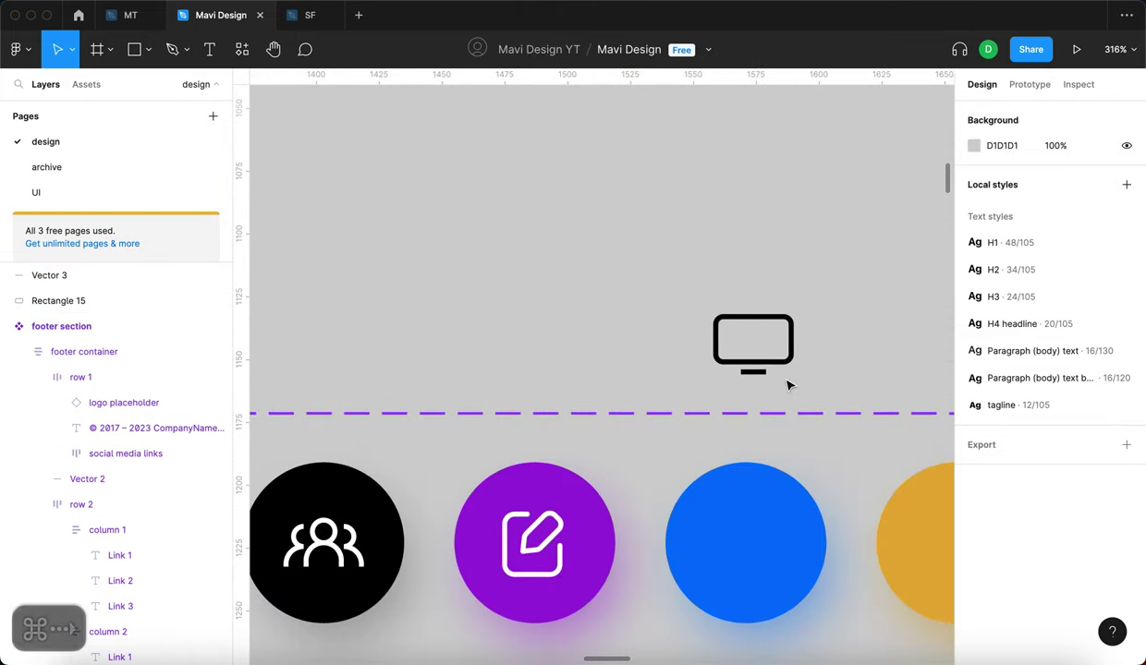
# - Duplicate the monitor rectangle, rotate the copy 90° and place it upright just right of the monitor
pyautogui.scroll(5, 789, 384)
pyautogui.click(533, 303)
pyautogui.scroll(-2, 533, 303)
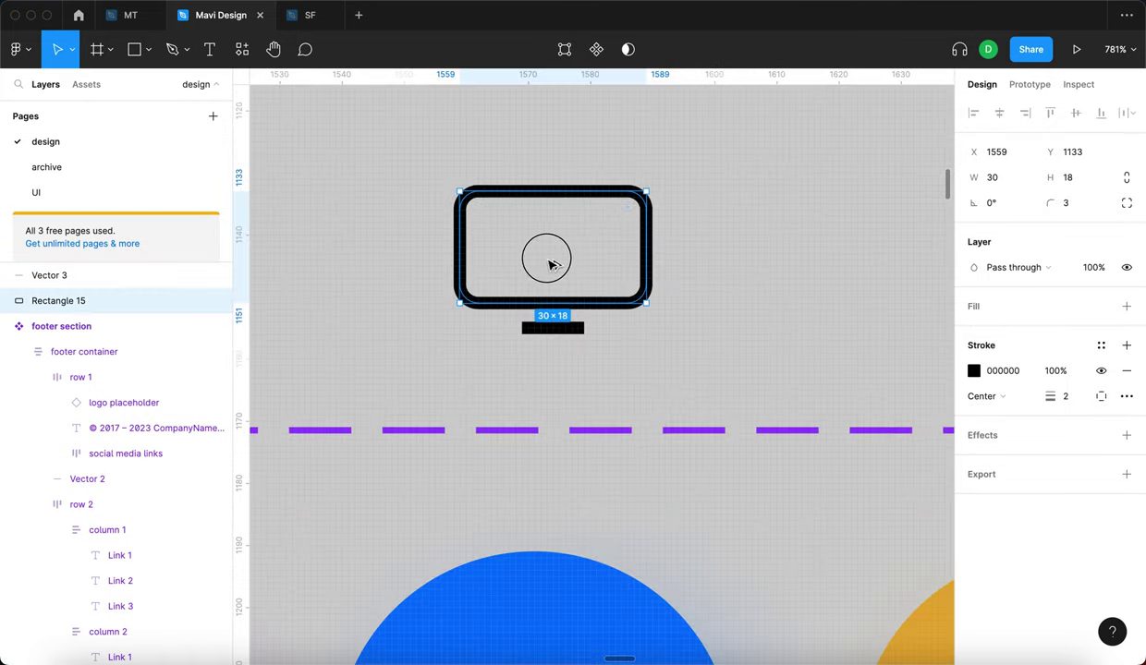
pyautogui.press('super+d')
pyautogui.moveTo(890, 183); pyautogui.dragTo(730, 162)
pyautogui.moveTo(838, 260); pyautogui.dragTo(702, 231)
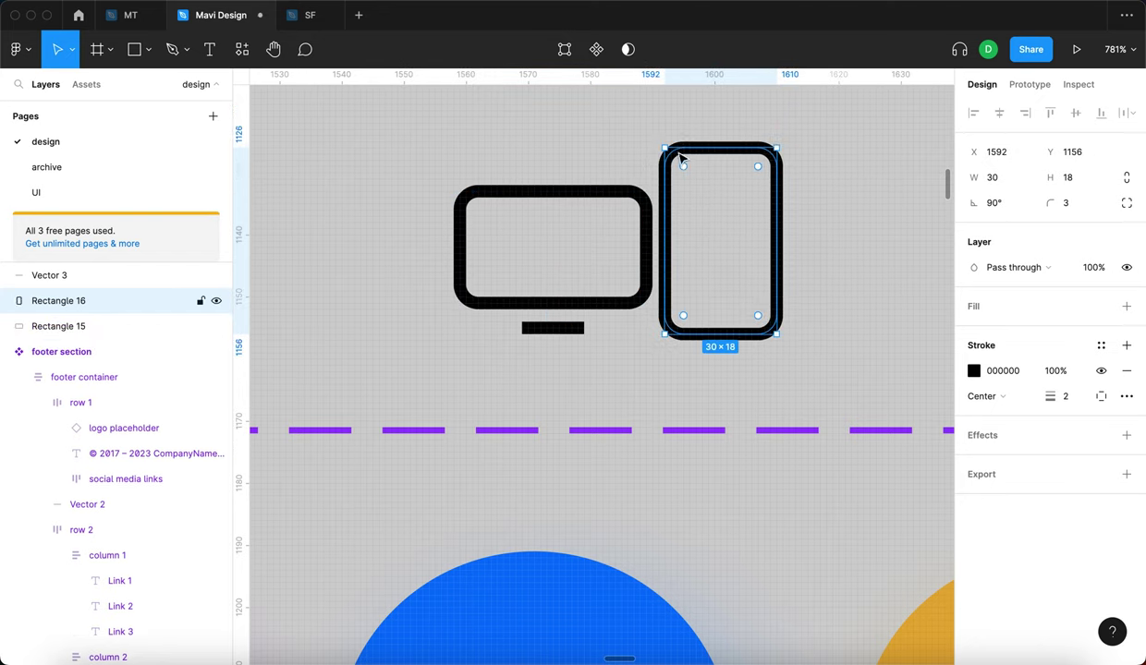
# - Shrink the upright copy to 19 × 12 and move it over the monitor's left edge at X 1553
pyautogui.moveTo(663, 145); pyautogui.dragTo(699, 212)
pyautogui.moveTo(714, 255); pyautogui.dragTo(647, 248)
pyautogui.click(755, 256)
pyautogui.scroll(-1, 755, 256)
pyautogui.moveTo(728, 259); pyautogui.dragTo(558, 263)
pyautogui.press('Escape')
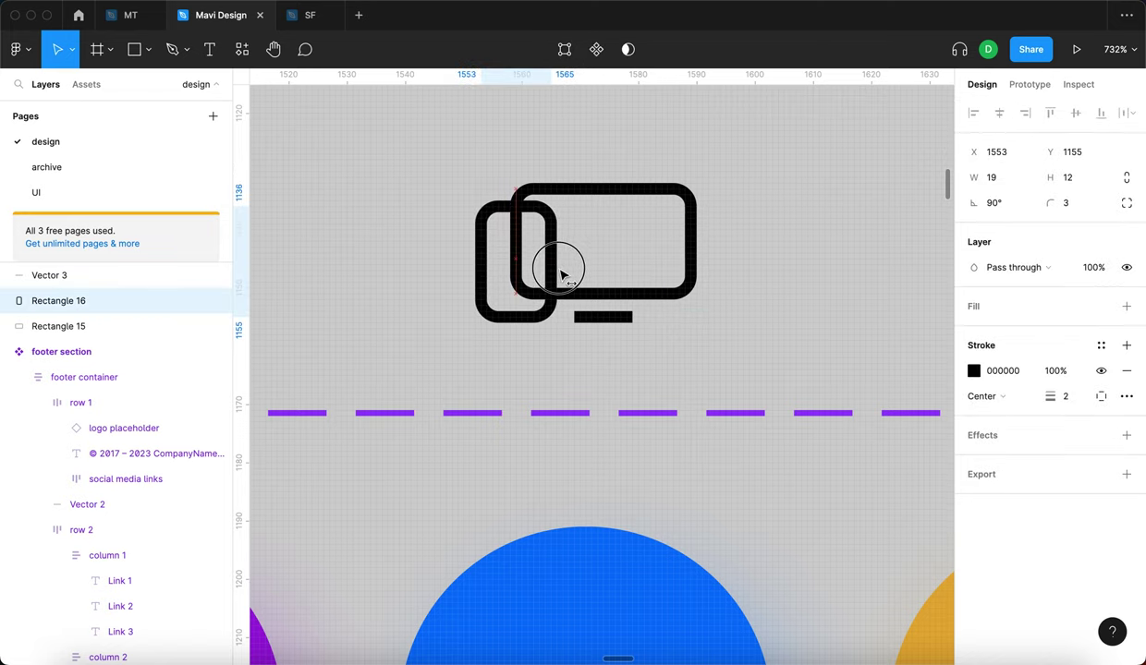
# - Narrow the monitor rectangle to 26 and shift the base line left to re-center it underneath
pyautogui.click(692, 251)
pyautogui.moveTo(693, 244); pyautogui.dragTo(669, 244)
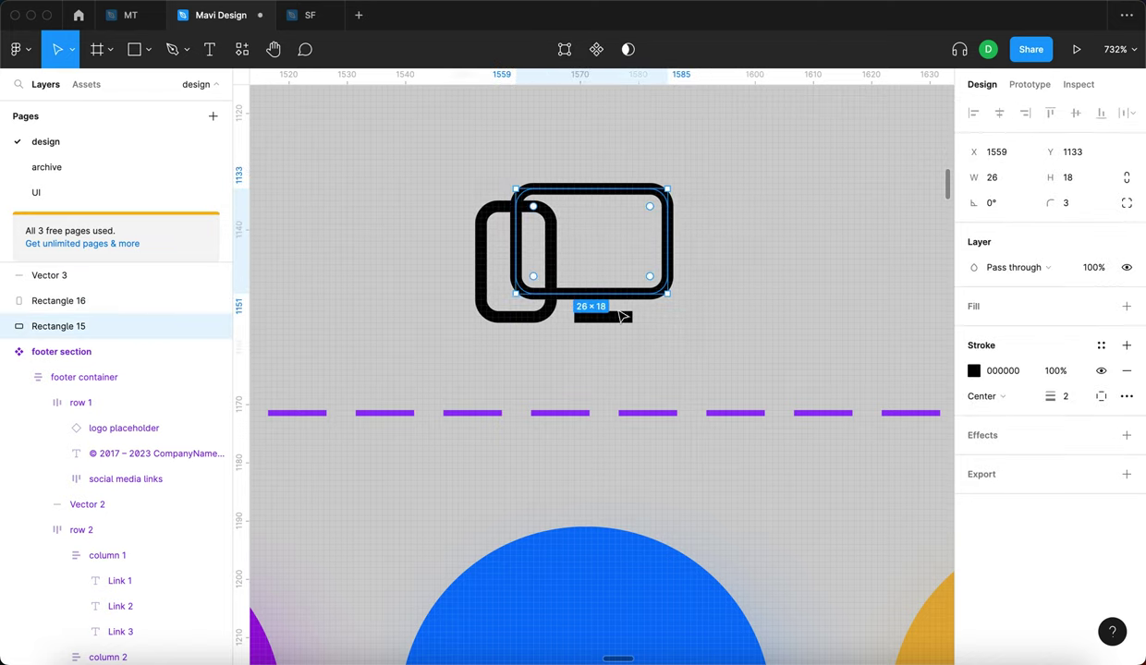
pyautogui.moveTo(624, 317); pyautogui.dragTo(613, 317)
# - Move the upright rectangle left to X 1552
pyautogui.moveTo(546, 282); pyautogui.dragTo(540, 281)
pyautogui.click(396, 208)
pyautogui.scroll(5, 450, 204)
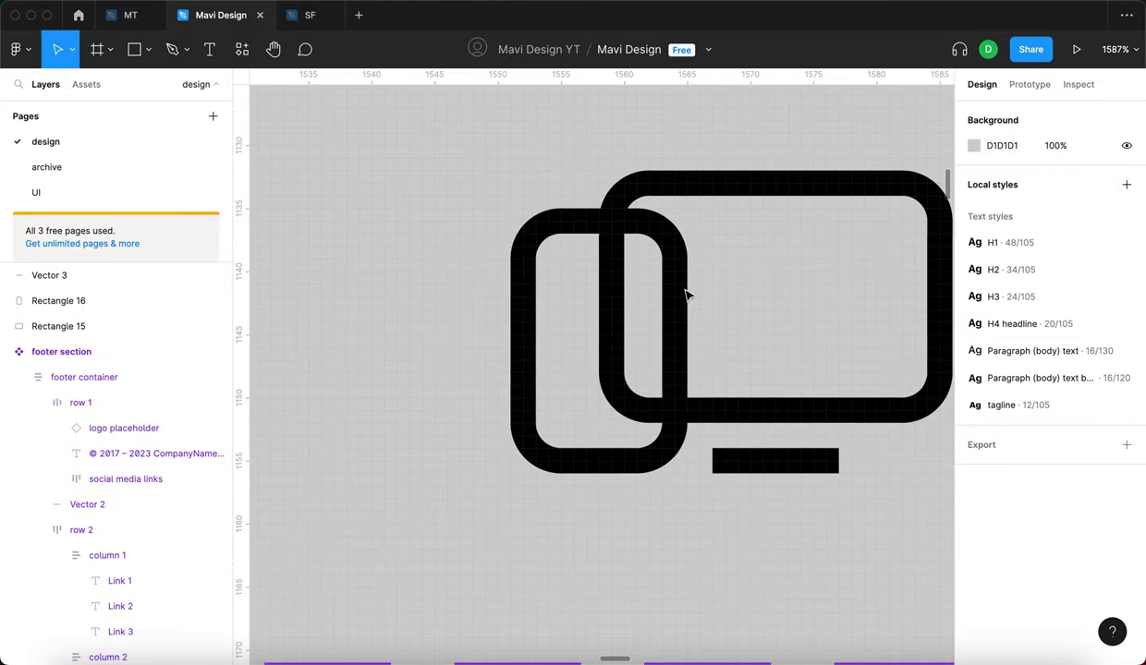
# - Add a point on the upright rectangle's top edge at the monitor's side and delete its upper-right corner point
pyautogui.click(627, 251)
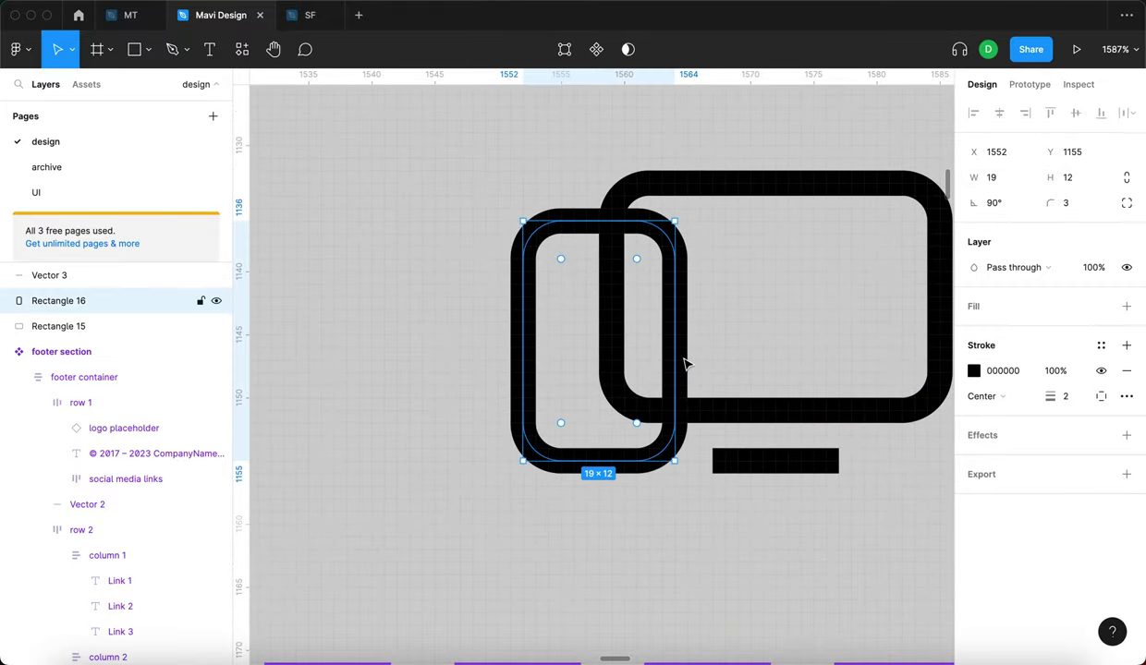
pyautogui.press('Return')
pyautogui.click(598, 221)
pyautogui.click(676, 221)
pyautogui.press('BackSpace')
# - Lower the open end of the upright shape's right side to Y 1151.5 and finish editing its points
pyautogui.press('Down')
pyautogui.press('Down')
pyautogui.press('Down')
pyautogui.press('Down')
pyautogui.press('Down')
pyautogui.press('Down')
pyautogui.press('Down')
pyautogui.press('Up')
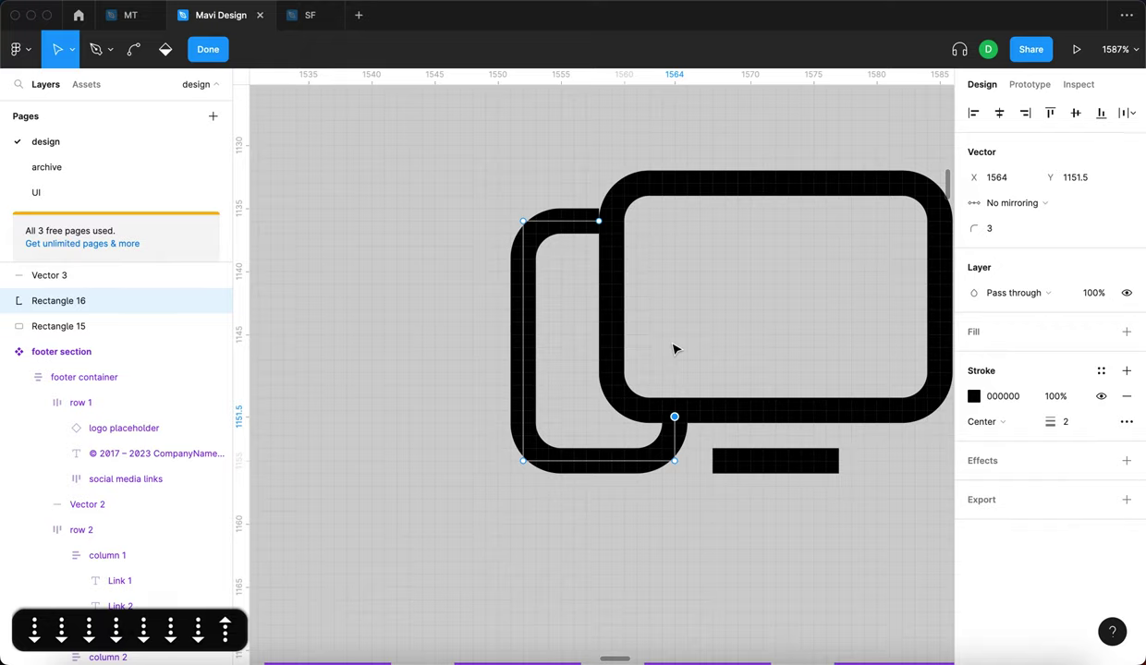
pyautogui.press('Up')
pyautogui.press('Down')
pyautogui.press('Return')
pyautogui.scroll(-5, 485, 191)
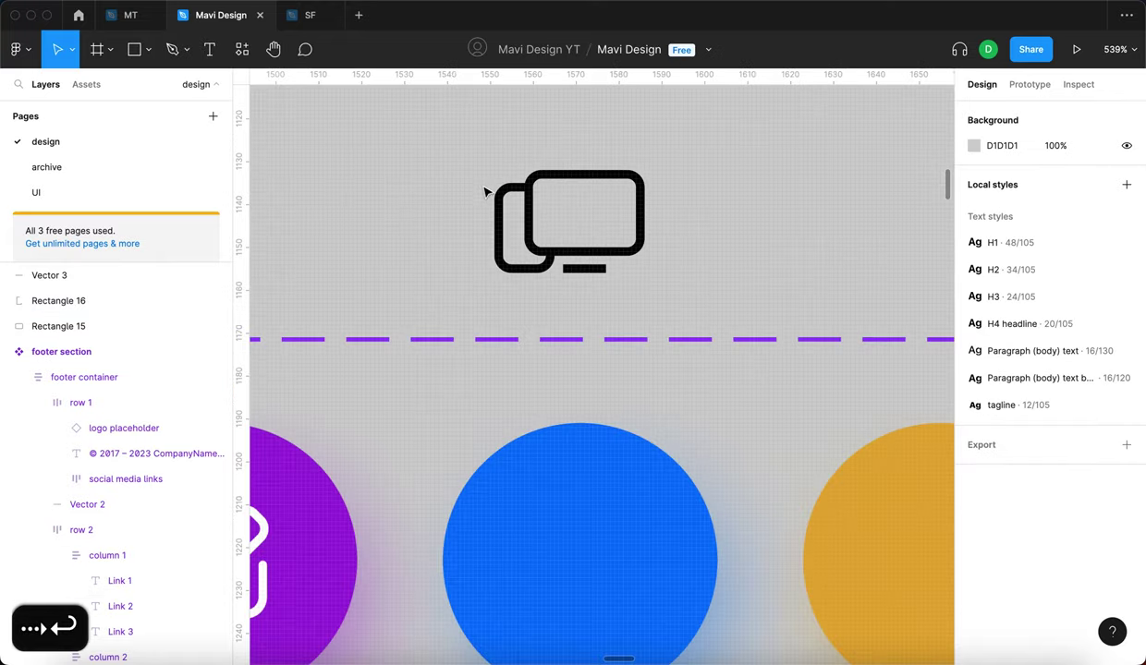
# - Shorten the upright shape's open ends, moving the lower endpoint to Y 1153.5 and the upper one to X 1556
pyautogui.scroll(2, 430, 224)
pyautogui.click(520, 190)
pyautogui.scroll(5, 521, 190)
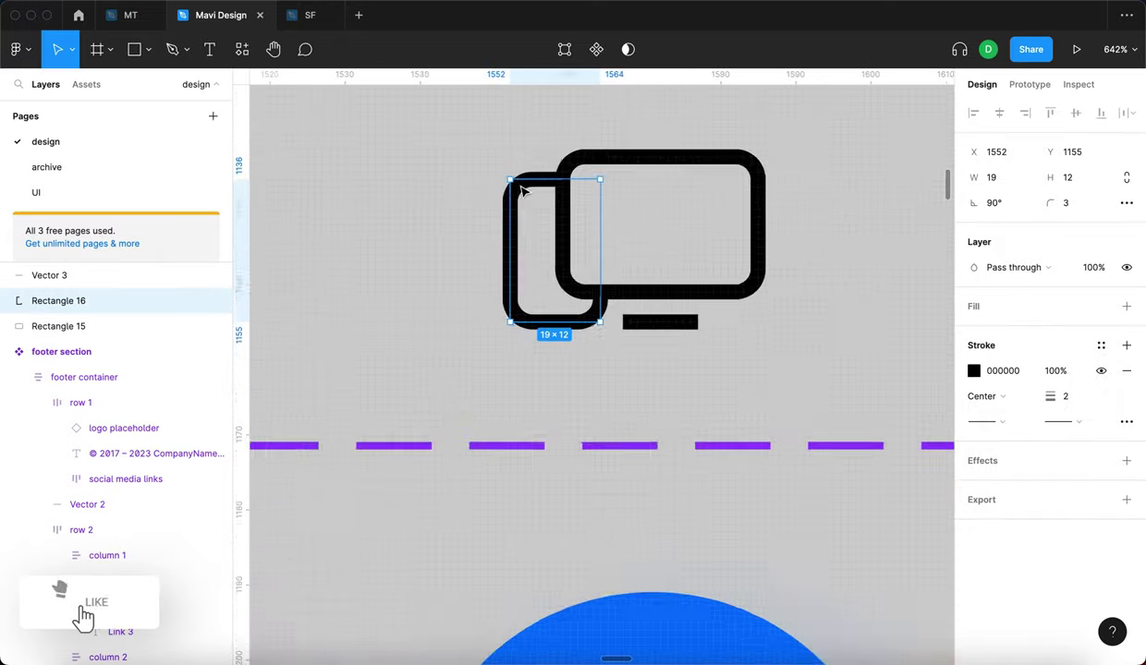
pyautogui.doubleClick(665, 403)
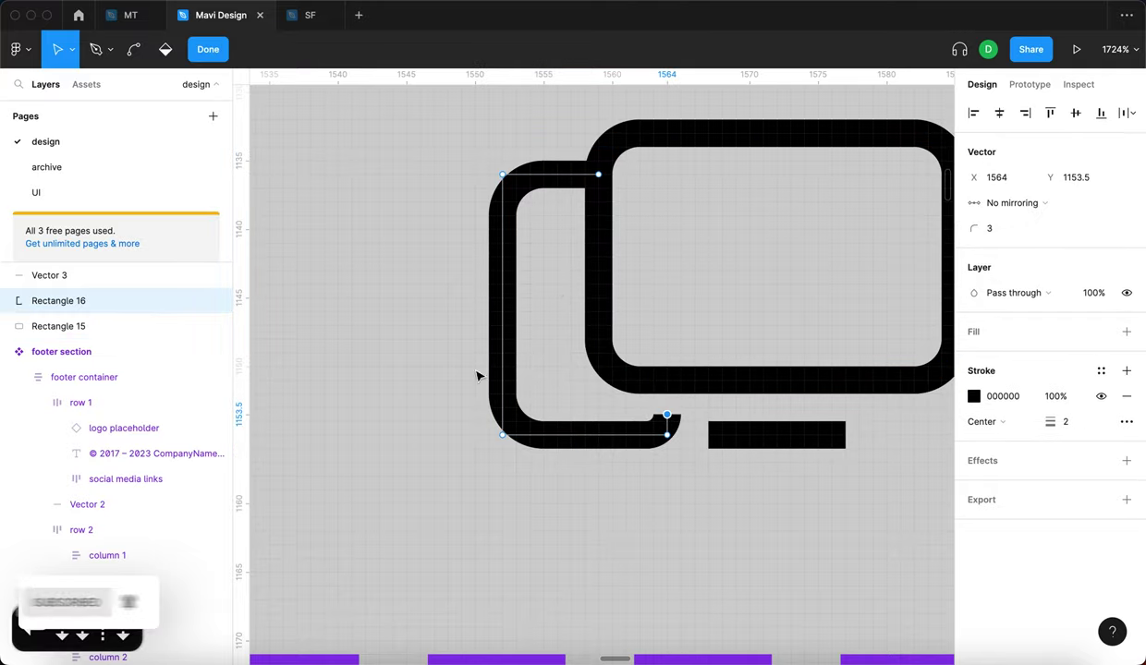
pyautogui.moveTo(597, 174); pyautogui.dragTo(570, 173)
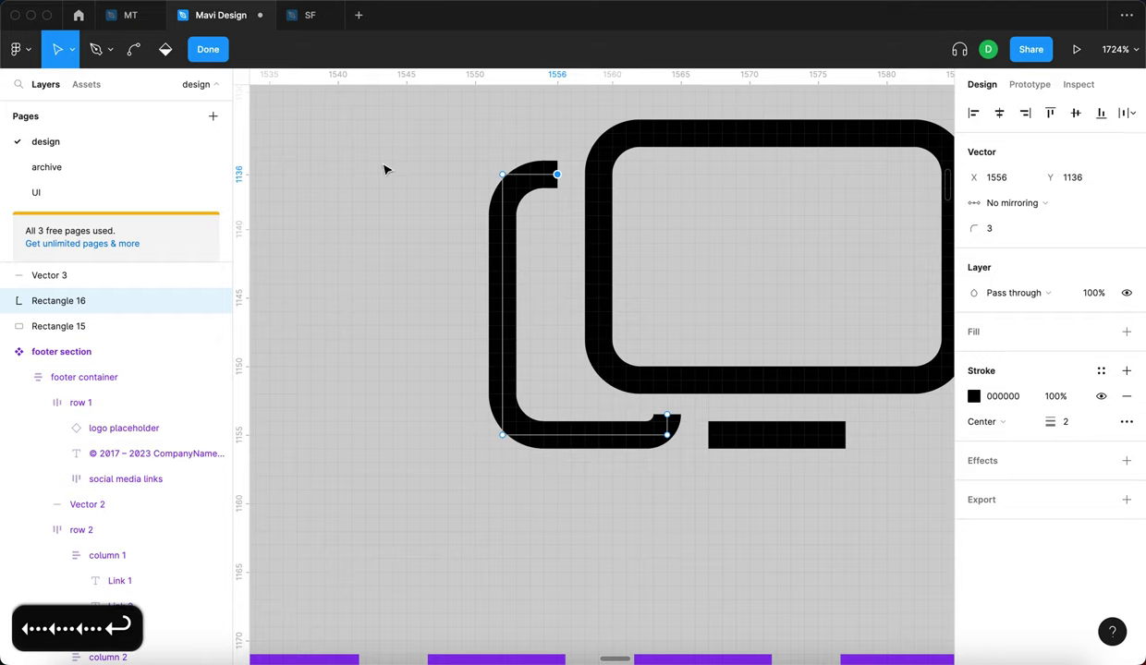
pyautogui.click(383, 169)
pyautogui.scroll(-5, 383, 169)
pyautogui.scroll(2, 665, 320)
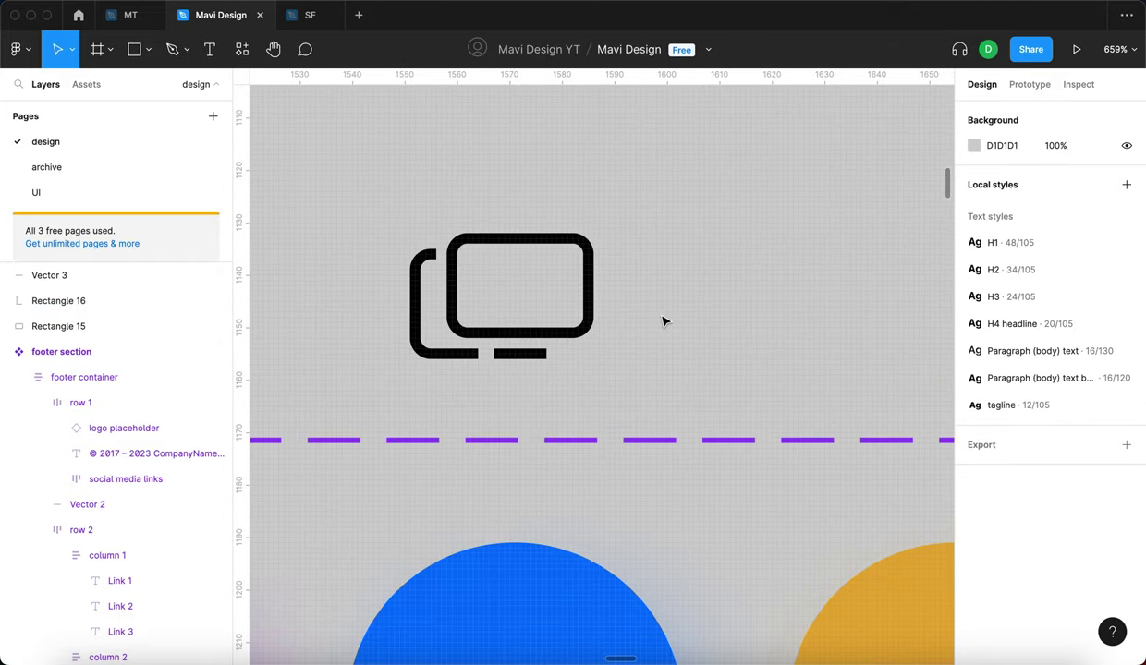
# - Undo the recent edits to the partial outline behind the monitor
pyautogui.press('super+z')
pyautogui.press('super+z')
pyautogui.press('super+z')
pyautogui.press('super+z')
pyautogui.press('super+z')
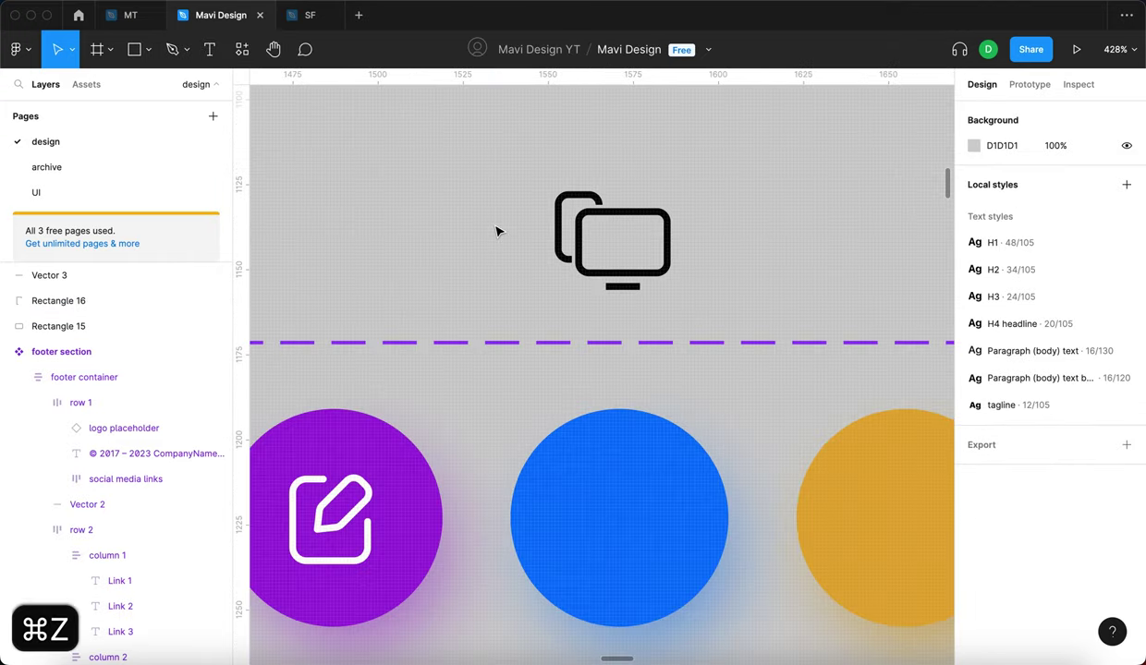
pyautogui.press('super+z')
pyautogui.press('super+z')
pyautogui.press('super+z')
pyautogui.press('super+z')
pyautogui.press('super+z')
pyautogui.press('super+z')
pyautogui.press('super+z')
pyautogui.press('super+z')
pyautogui.press('super+z')
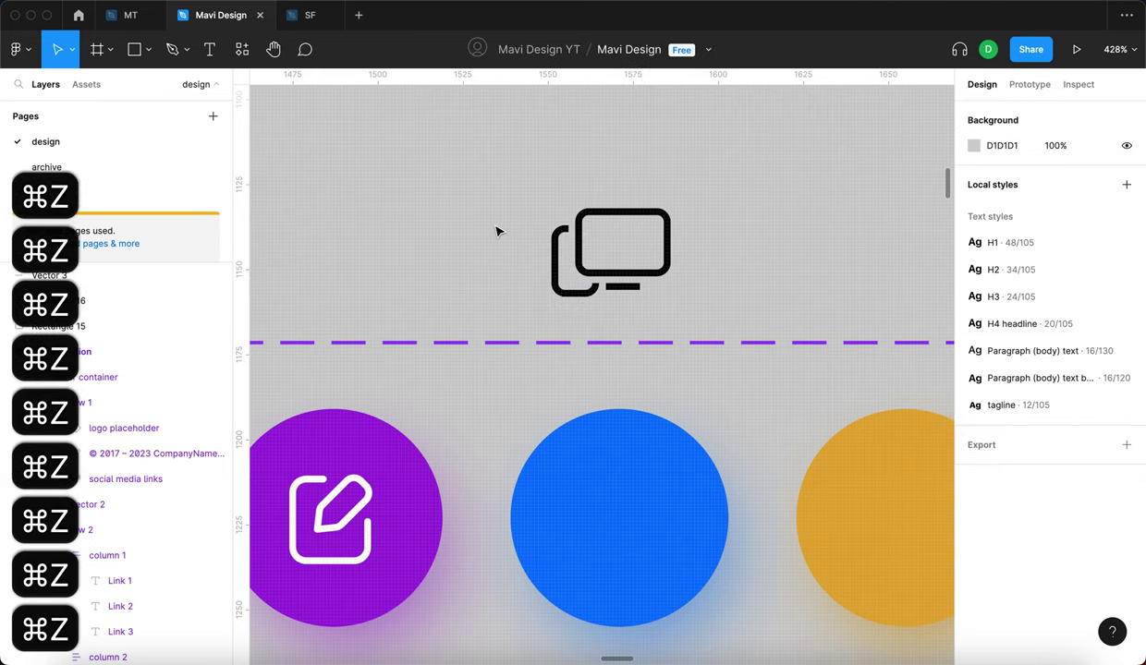
# - Pull the partial outline away from the monitor and delete it
pyautogui.click(556, 258)
pyautogui.scroll(3, 514, 279)
pyautogui.click(514, 279)
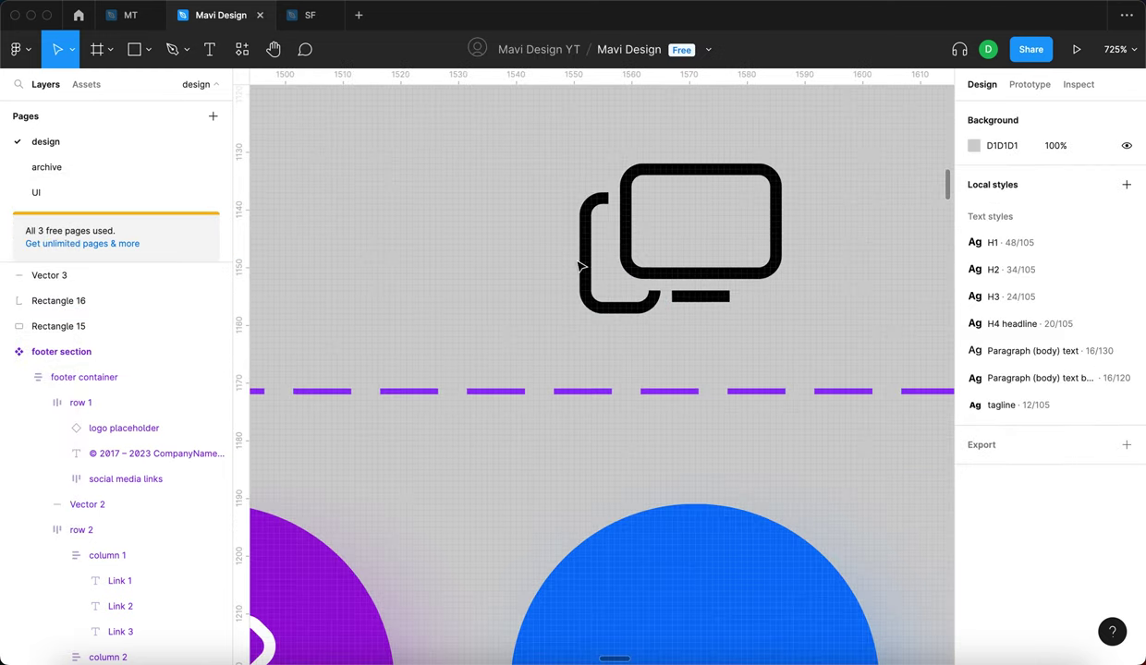
pyautogui.moveTo(597, 267); pyautogui.dragTo(423, 234)
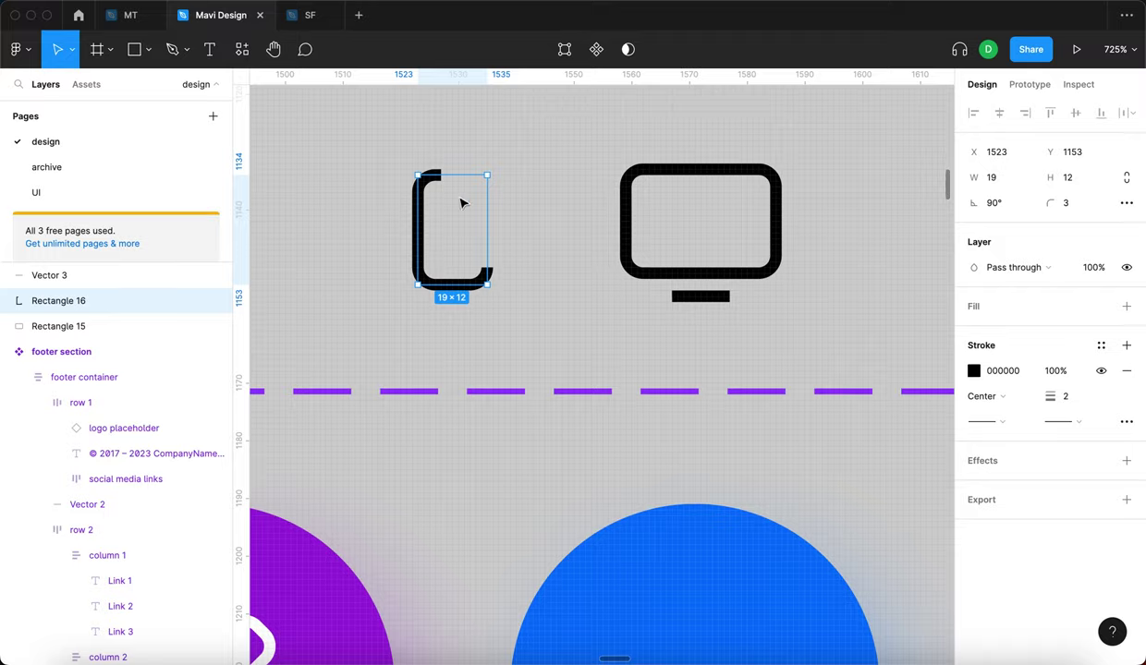
pyautogui.press('BackSpace')
# - Draw a checkmark about 6 × 4 inside the monitor rectangle with the Pen tool
pyautogui.press('p')
pyautogui.scroll(5, 721, 248)
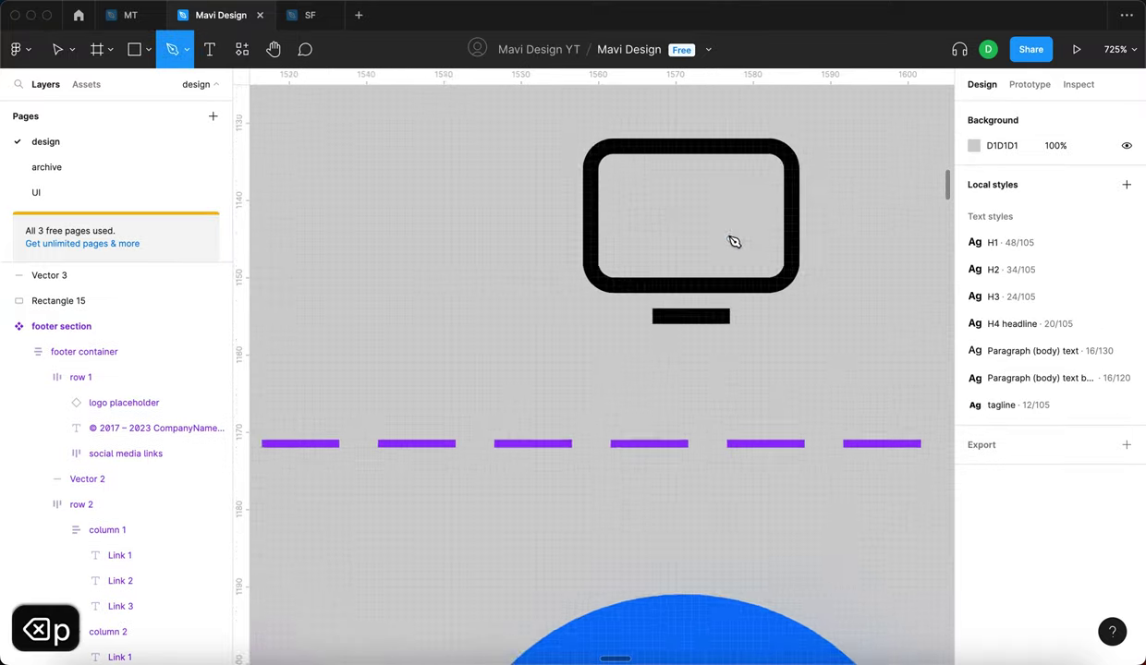
pyautogui.click(621, 203)
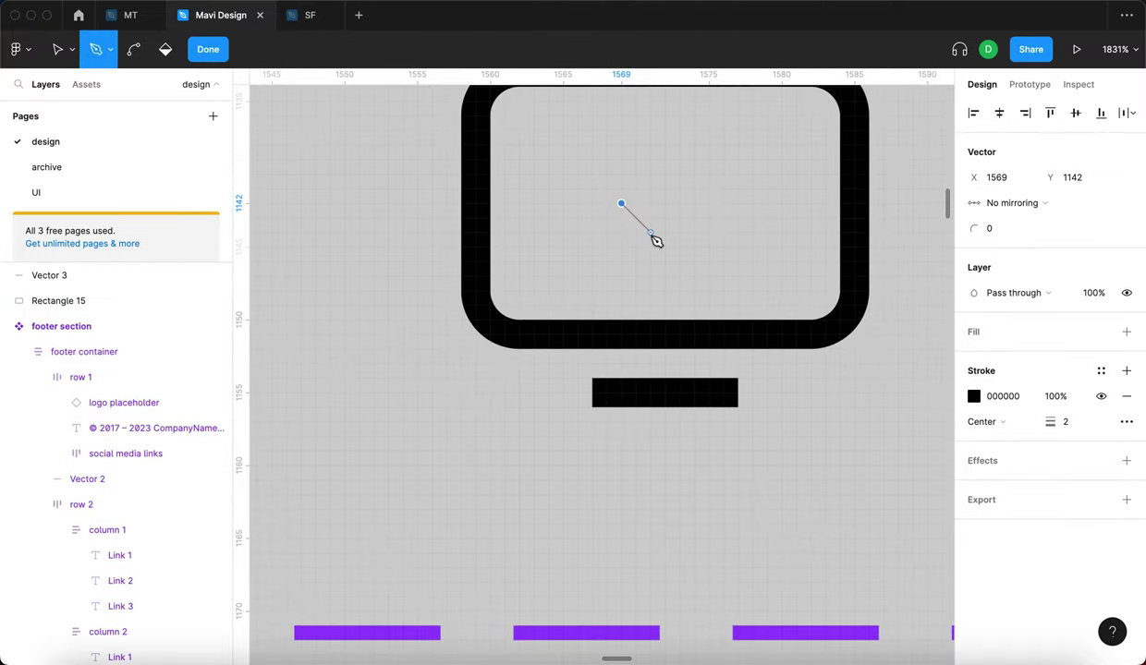
pyautogui.click(651, 232)
pyautogui.click(710, 175)
pyautogui.press('Return')
pyautogui.scroll(-5, 767, 231)
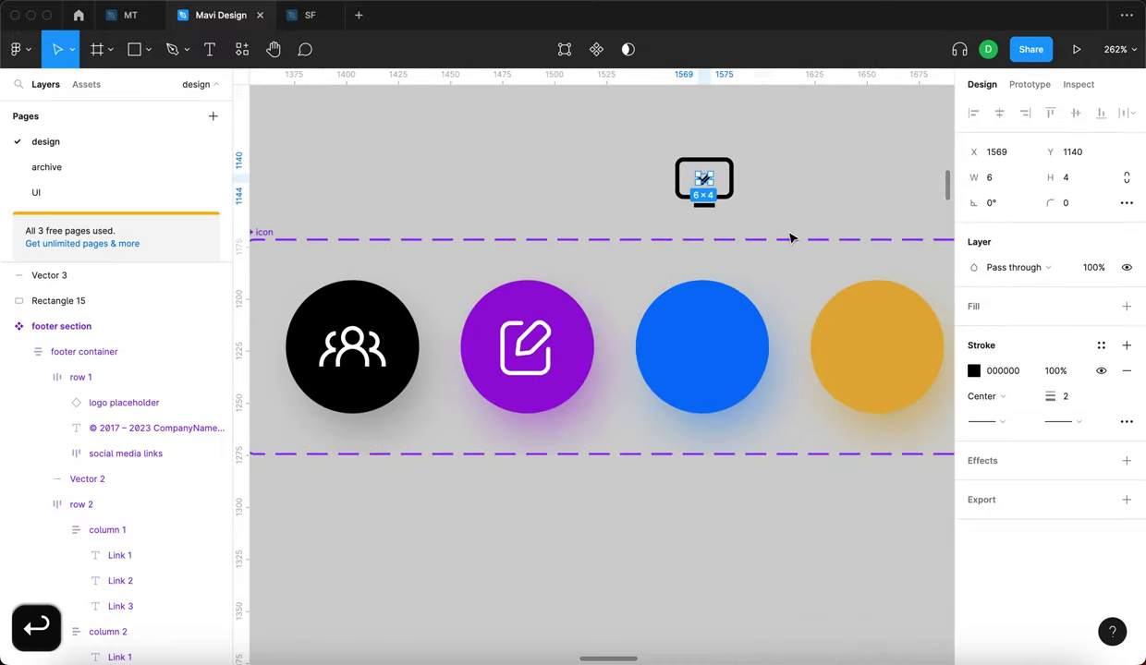
# - Enlarge the checkmark by extending both ends outward, bringing the right endpoint to X 1576, Y 1140
pyautogui.click(748, 170)
pyautogui.scroll(5, 556, 149)
pyautogui.click(535, 142)
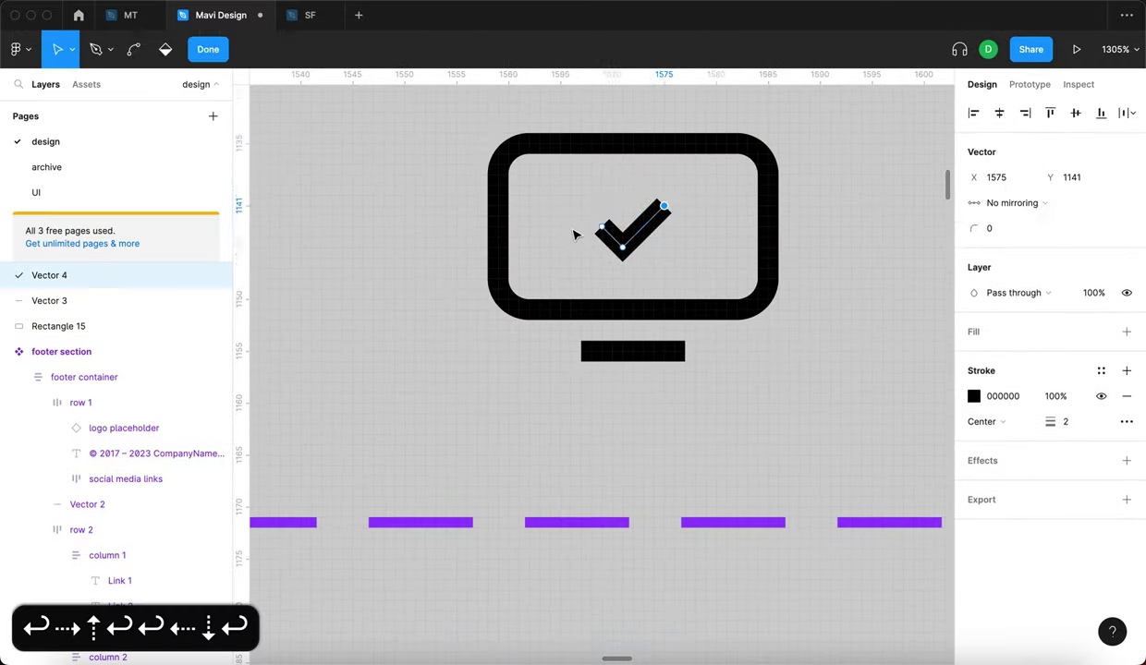
pyautogui.press('Return')
pyautogui.press('Return')
pyautogui.press('Up')
pyautogui.press('Right')
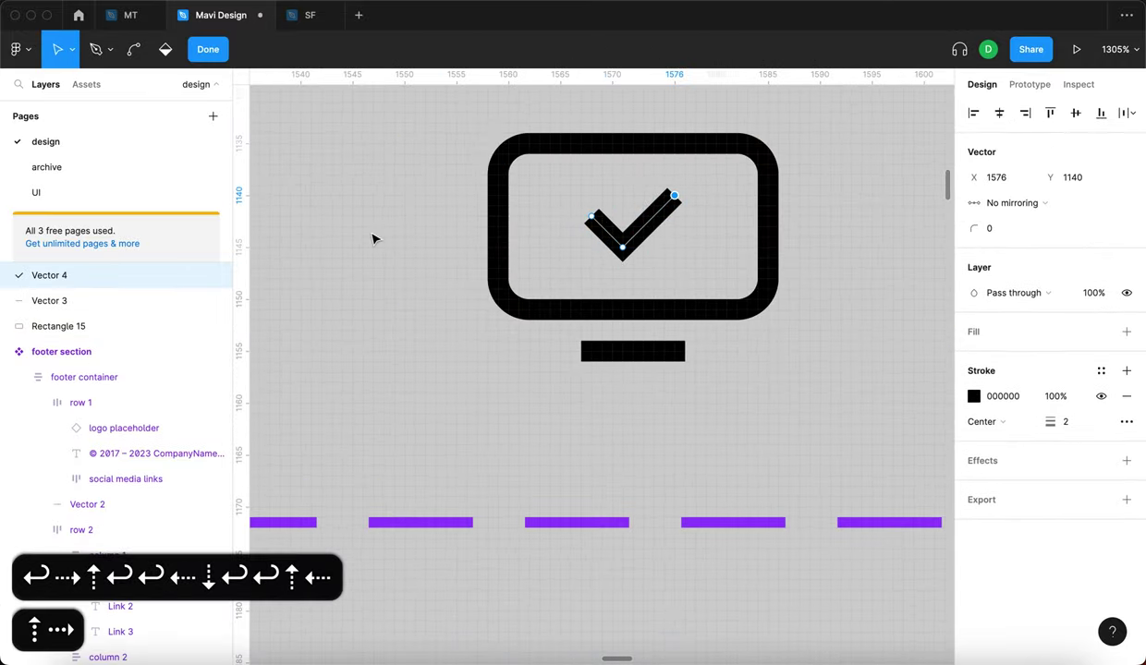
# - Group the monitor, its stand and the checkmark, and place the group in the blue circle at X 19, Y 22
pyautogui.press('Return')
pyautogui.click(383, 258)
pyautogui.scroll(-5, 384, 255)
pyautogui.moveTo(398, 314); pyautogui.dragTo(567, 243)
pyautogui.scroll(-1, 569, 243)
pyautogui.press('super+g')
pyautogui.hscroll(-3, 572, 244)
pyautogui.scroll(-5, 645, 244)
pyautogui.moveTo(651, 245); pyautogui.dragTo(650, 320)
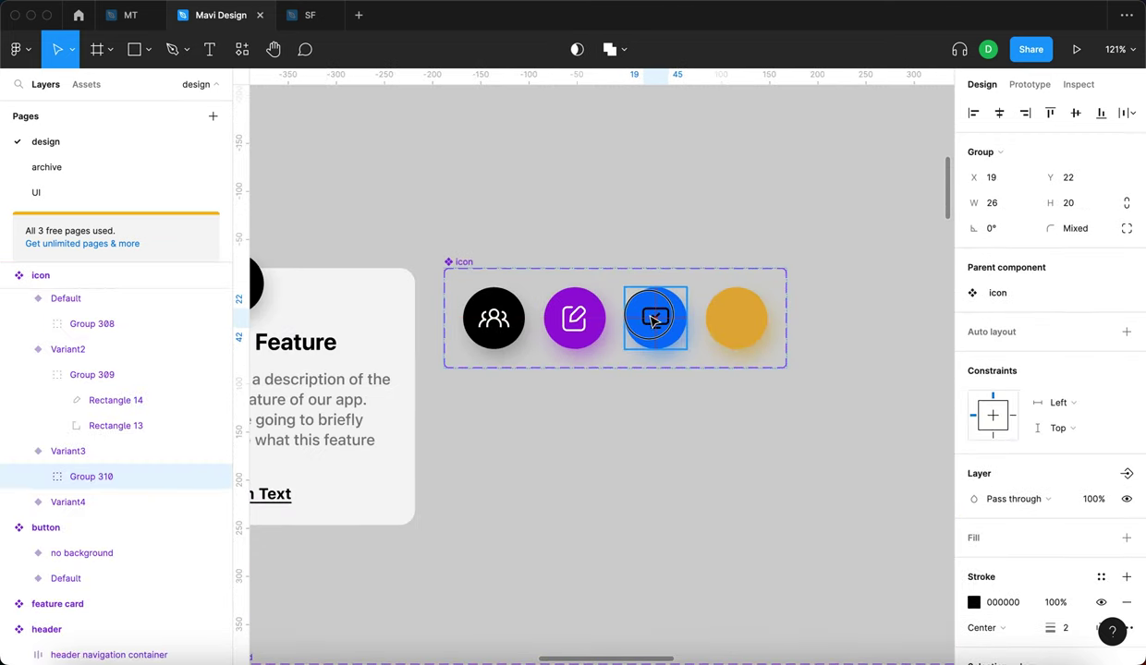
# - Change the monitor icon's stroke colour to white
pyautogui.click(974, 602)
pyautogui.click(847, 364)
pyautogui.click(704, 184)
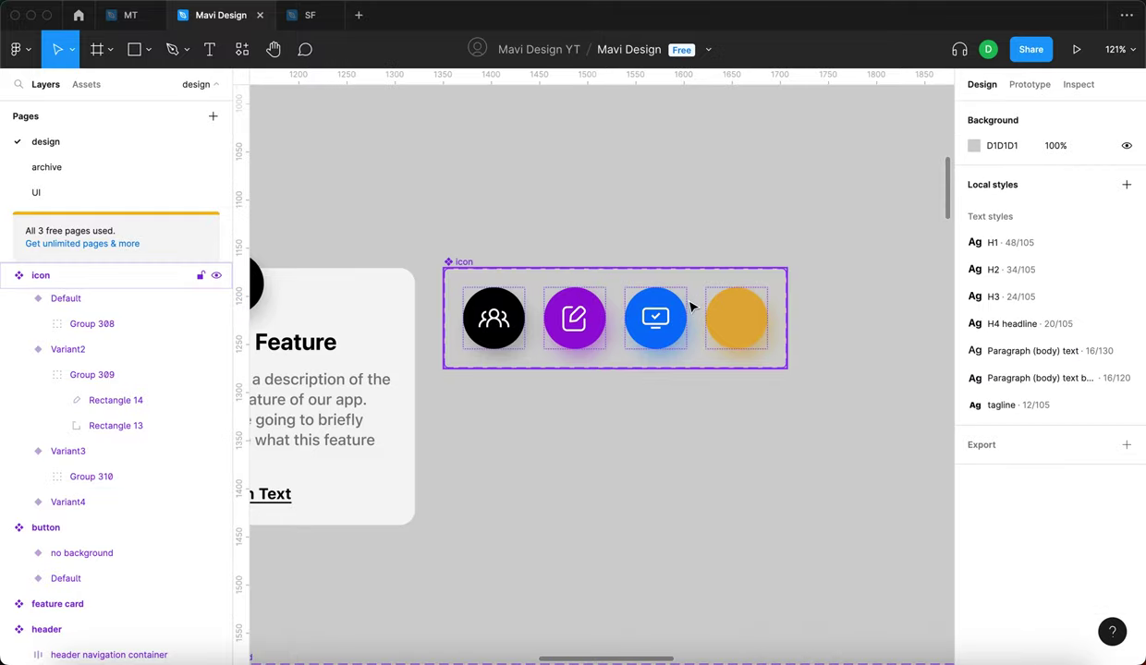
# - Check how the monitor icon looks on the Third Feature card in the website's Features section
pyautogui.scroll(-5, 695, 310)
pyautogui.hscroll(-3, 631, 341)
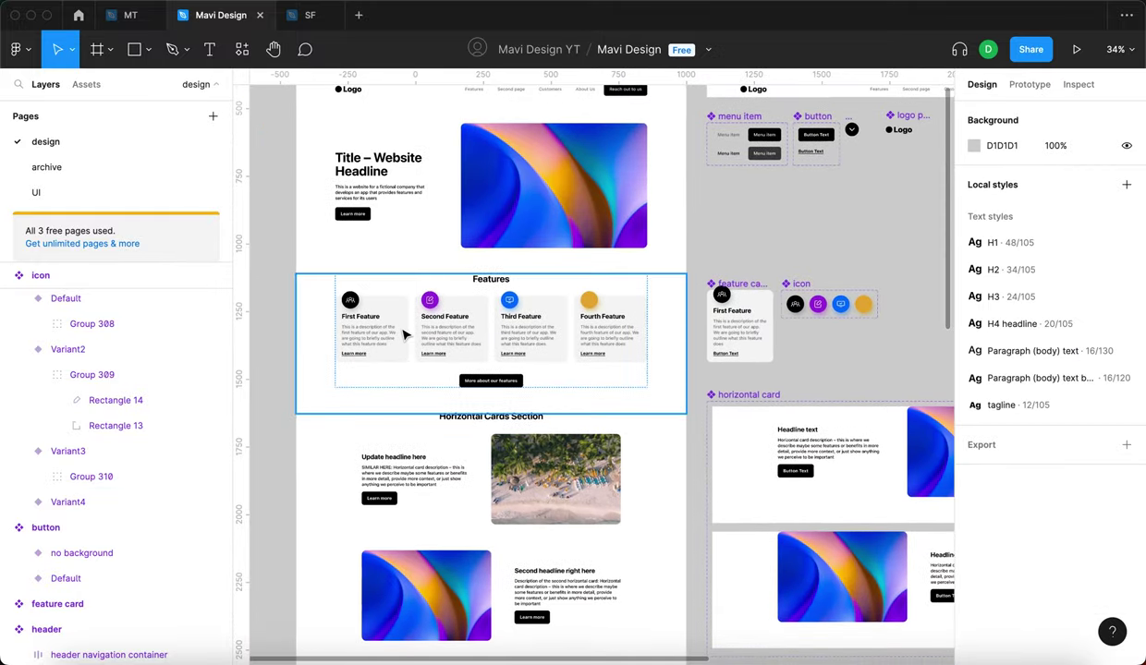
pyautogui.scroll(5, 404, 333)
pyautogui.hscroll(3, 674, 260)
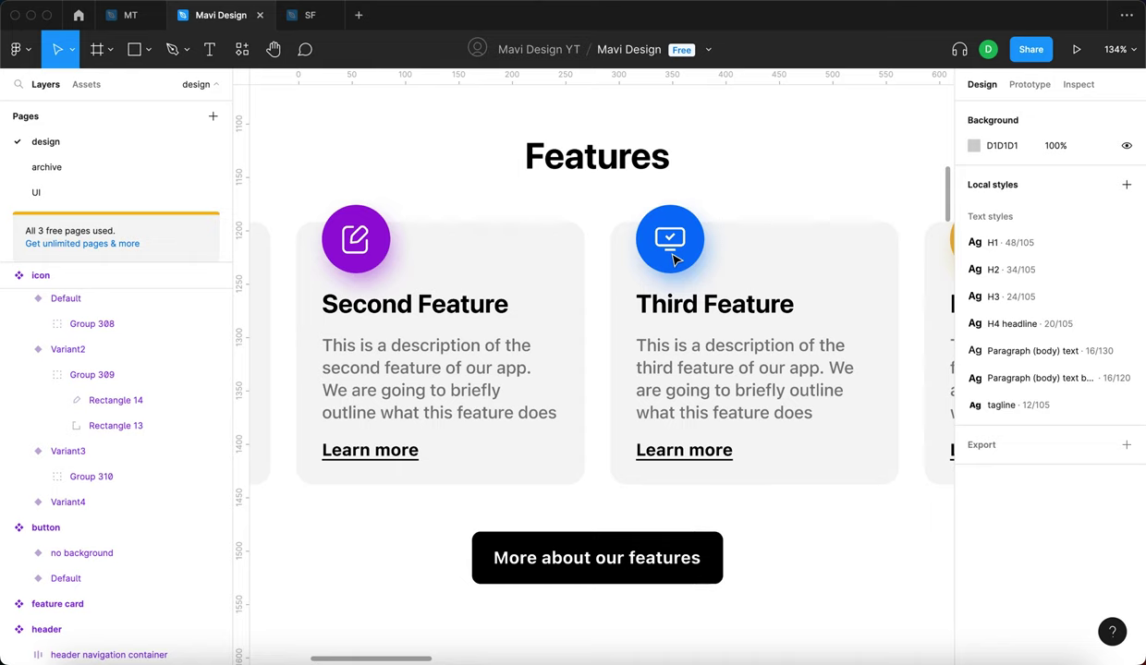
pyautogui.hscroll(6, 622, 265)
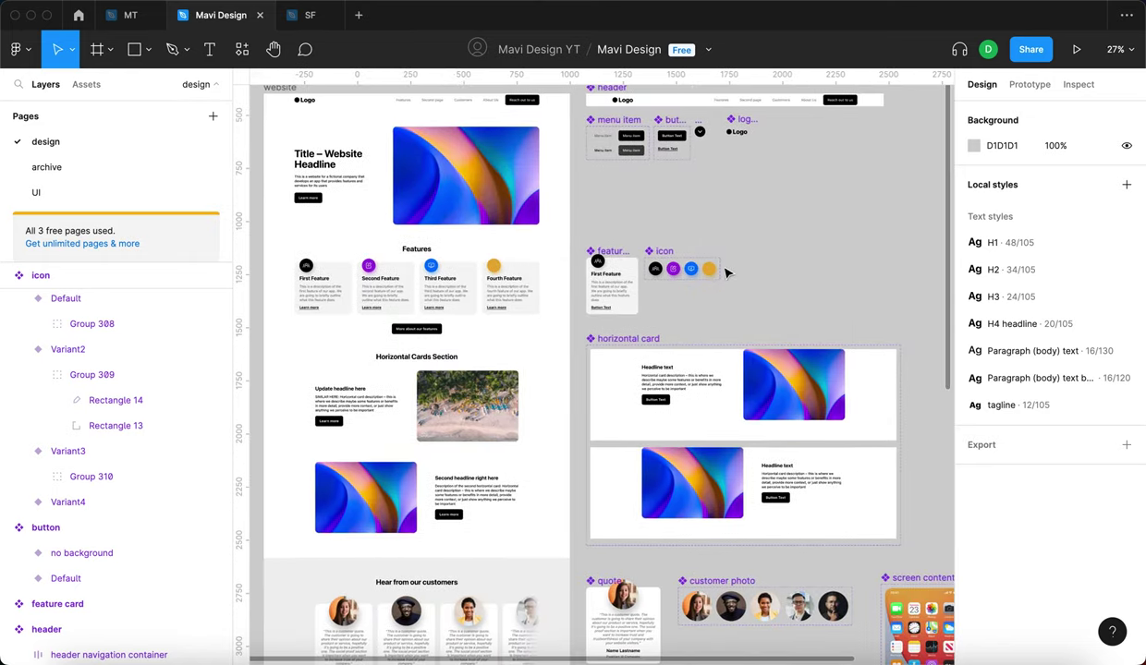
# - Draw an 18 × 15 rectangle above the yellow circle, remove its fill and add a black stroke
pyautogui.scroll(10, 813, 261)
pyautogui.scroll(1, 818, 262)
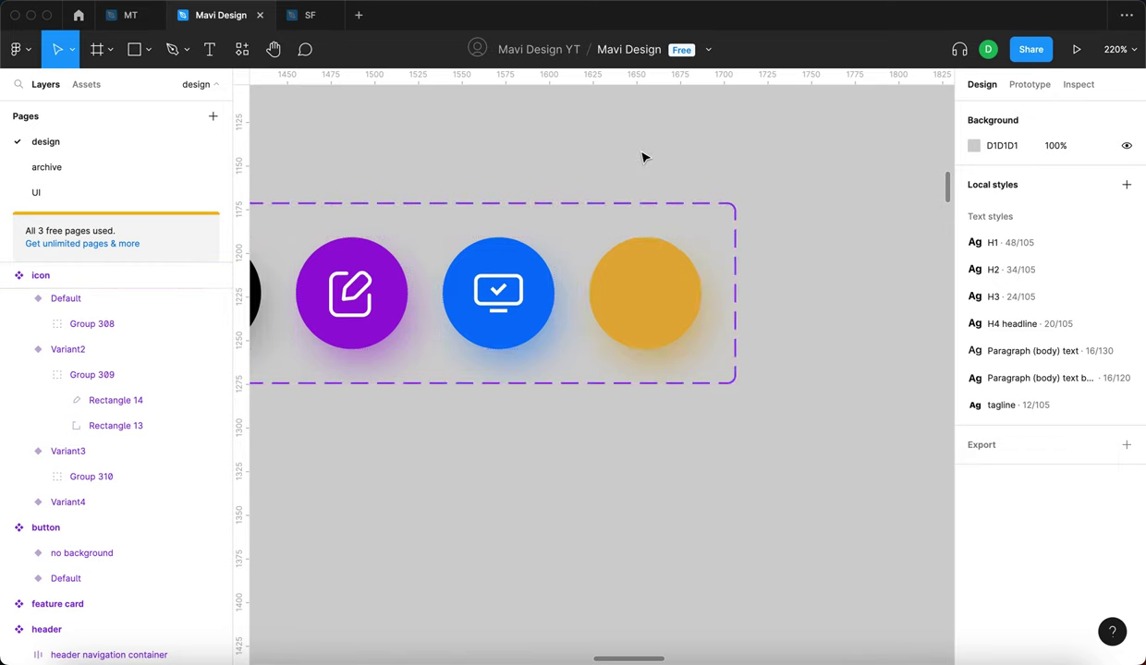
pyautogui.scroll(15, 644, 157)
pyautogui.hscroll(1, 653, 201)
pyautogui.press('r')
pyautogui.moveTo(538, 138)
pyautogui.mouseDown()
pyautogui.moveTo(651, 244)
pyautogui.moveTo(653, 234)
pyautogui.mouseUp()
pyautogui.click(1125, 332)
pyautogui.click(1125, 345)
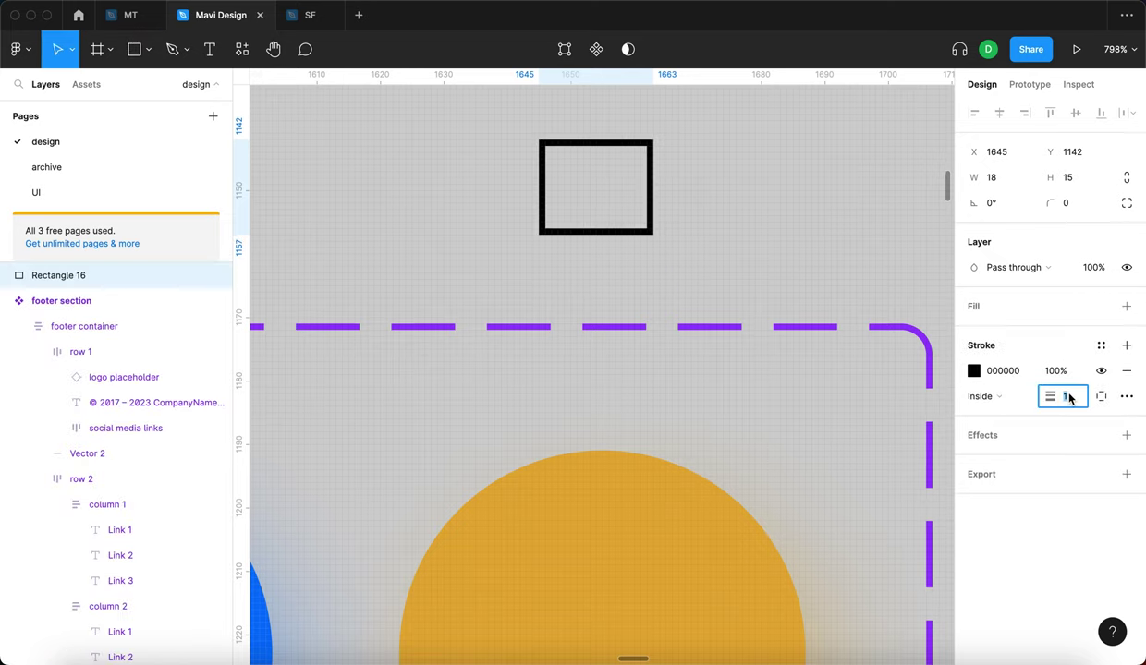
# - Set the new rectangle's stroke weight to 2 and align the stroke to Center
pyautogui.write('2')
pyautogui.press('Return')
pyautogui.click(999, 396)
pyautogui.click(1009, 376)
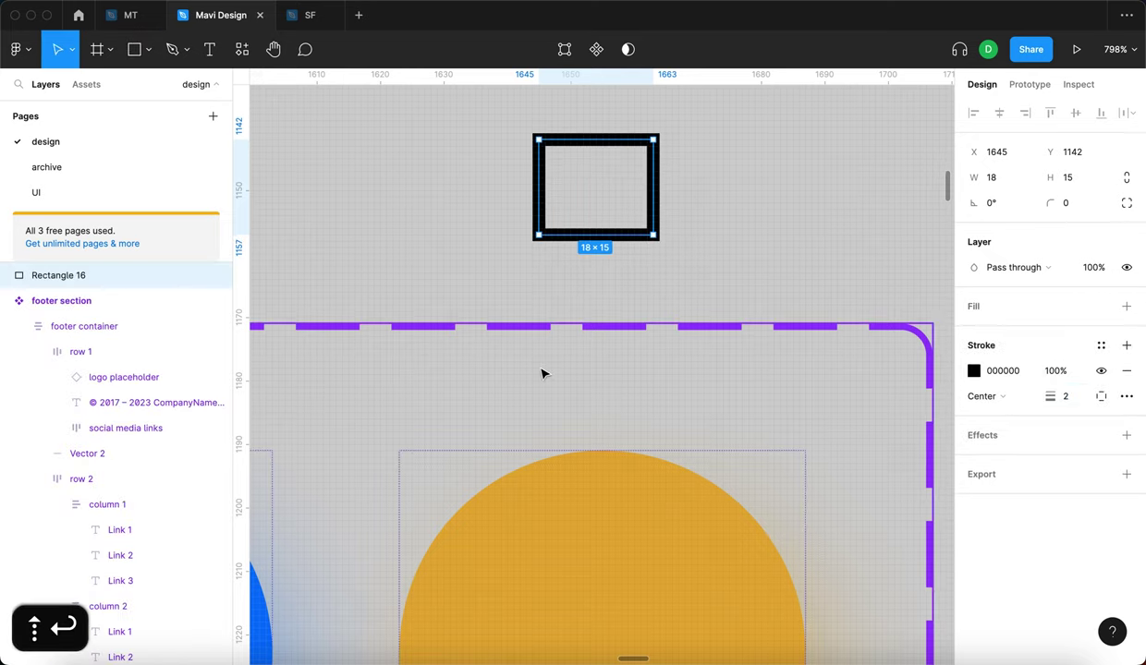
pyautogui.scroll(-10, 542, 373)
pyautogui.click(672, 260)
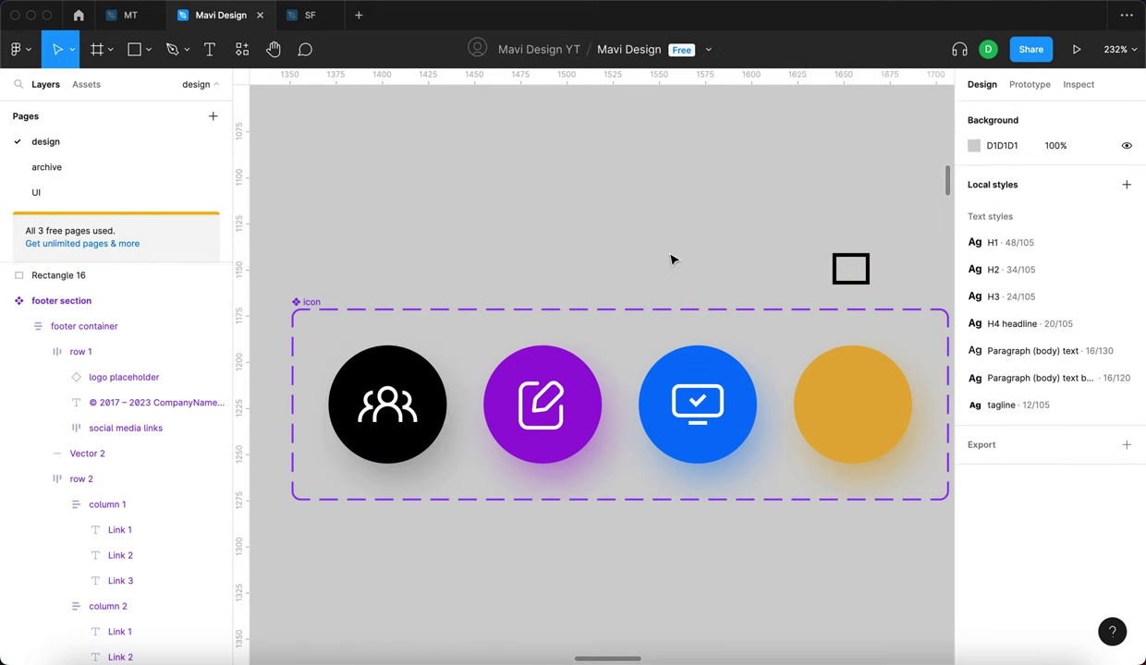
# - Round the rectangle's corners with a radius of 4
pyautogui.click(851, 267)
pyautogui.scroll(5, 854, 267)
pyautogui.scroll(-2, 840, 332)
pyautogui.hscroll(2, 840, 332)
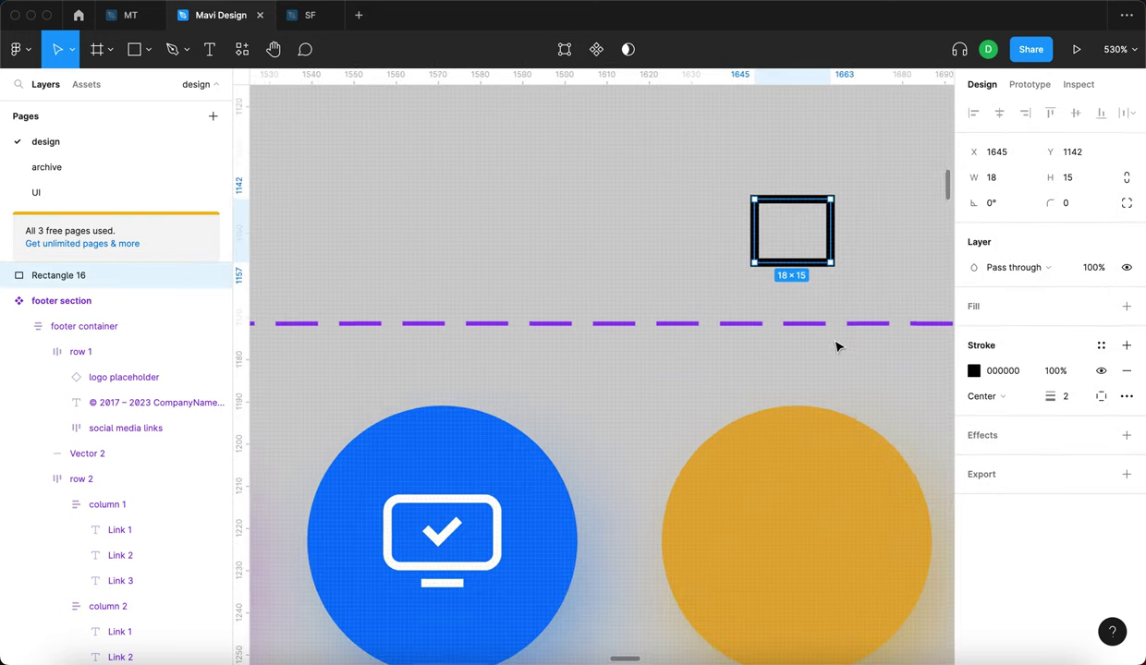
pyautogui.click(1068, 208)
pyautogui.press('Up')
pyautogui.press('Up')
pyautogui.press('Up')
pyautogui.press('Up')
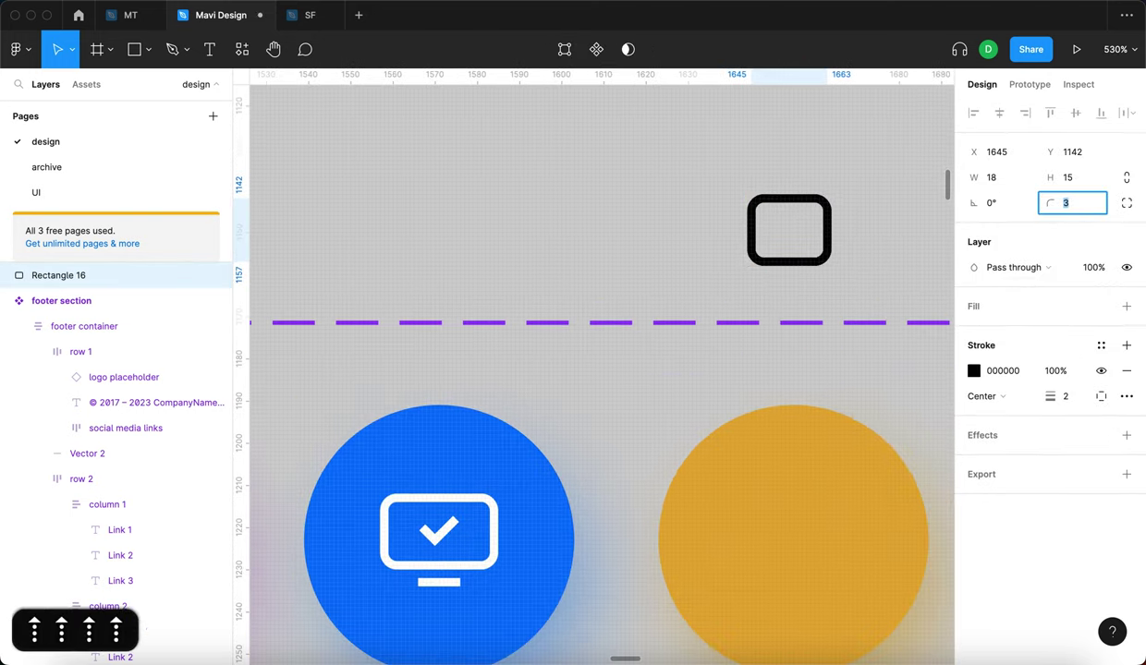
pyautogui.press('Return')
# - Add a point on each side of the rectangle's top midpoint and delete the midpoint to open a gap
pyautogui.press('Return')
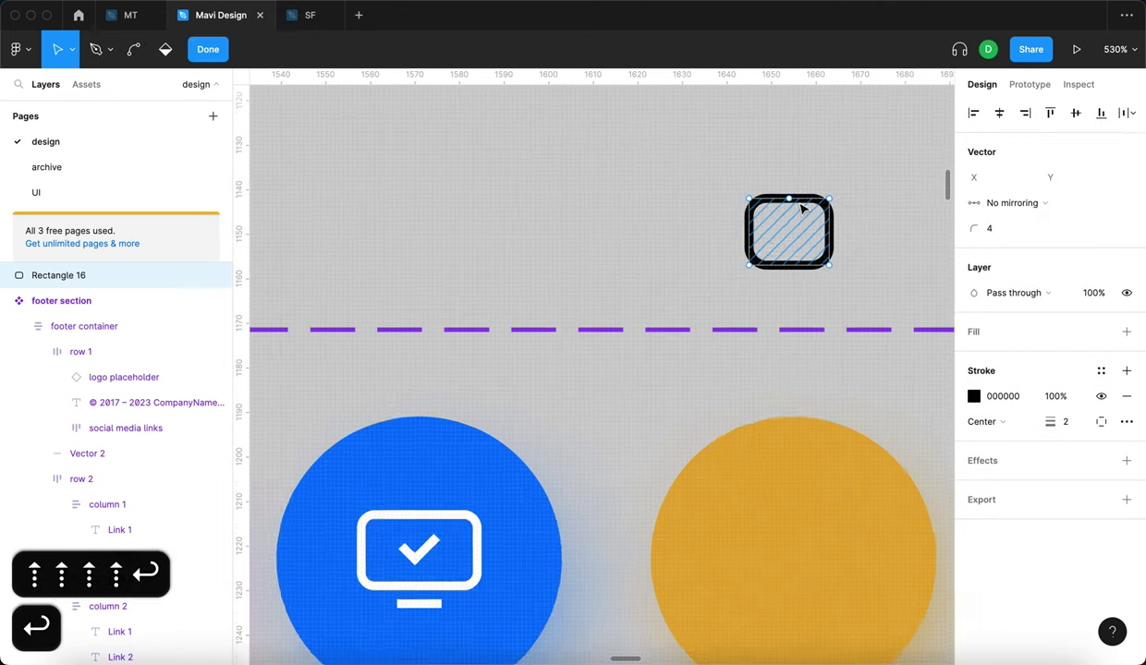
pyautogui.scroll(5, 792, 197)
pyautogui.click(783, 195)
pyautogui.click(817, 195)
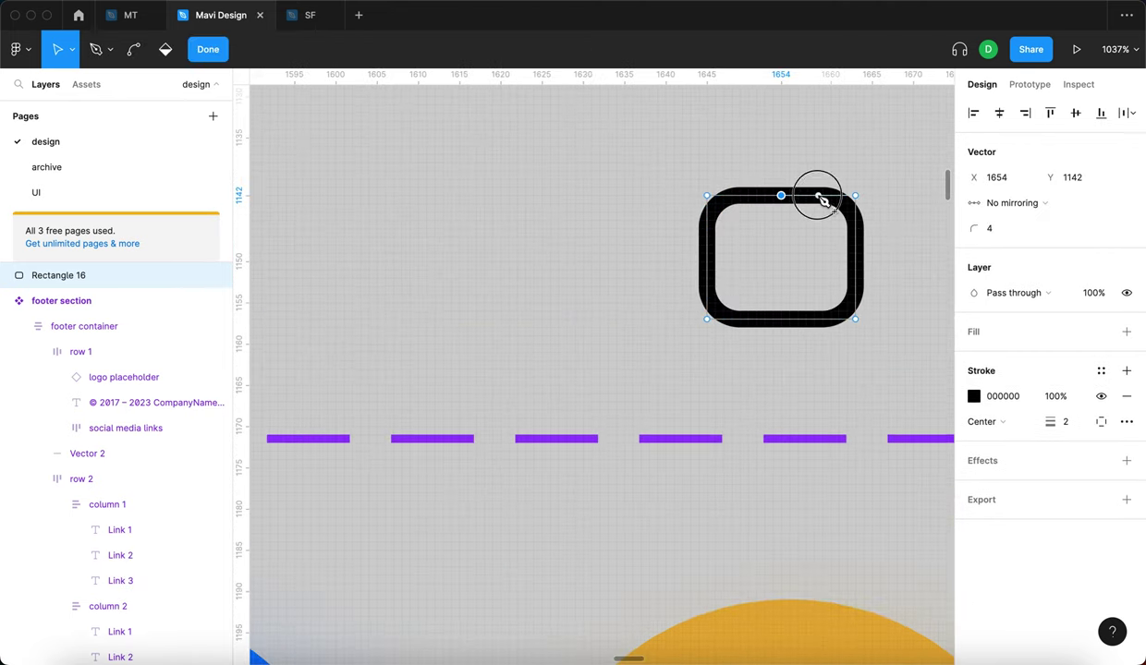
pyautogui.click(744, 196)
pyautogui.click(780, 195)
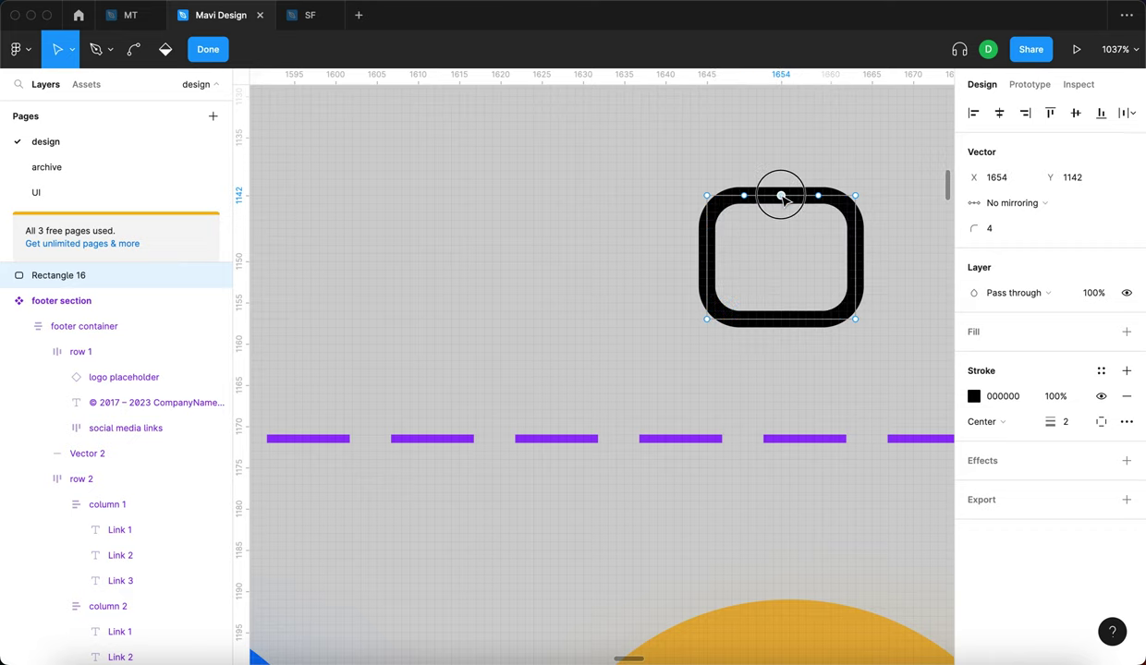
pyautogui.press('BackSpace')
pyautogui.press('Return')
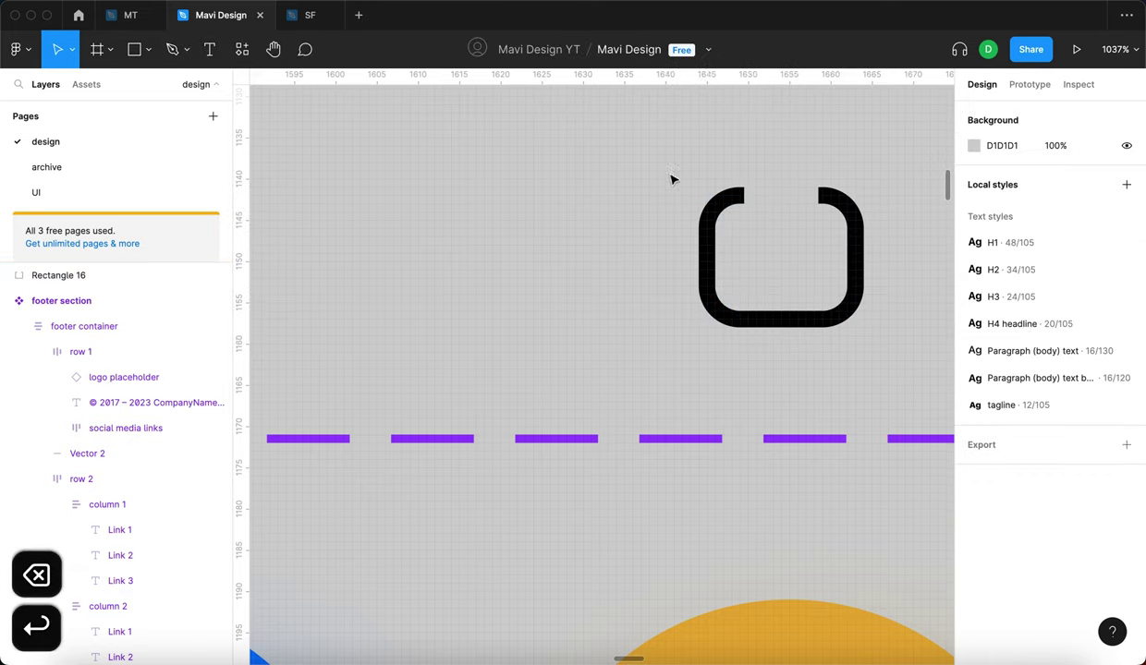
# - Reduce the open outline's height to 12 by raising its bottom edge
pyautogui.scroll(-5, 774, 236)
pyautogui.scroll(6, 776, 249)
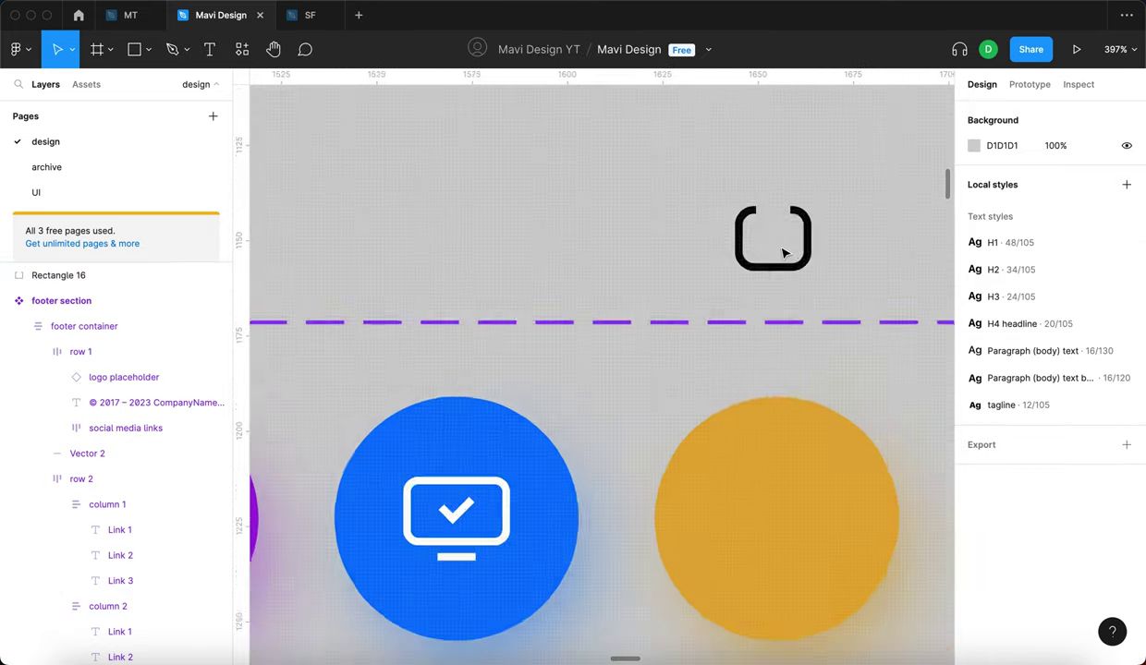
pyautogui.click(781, 273)
pyautogui.moveTo(781, 273)
pyautogui.mouseDown()
pyautogui.moveTo(782, 263)
pyautogui.moveTo(782, 277)
pyautogui.mouseUp()
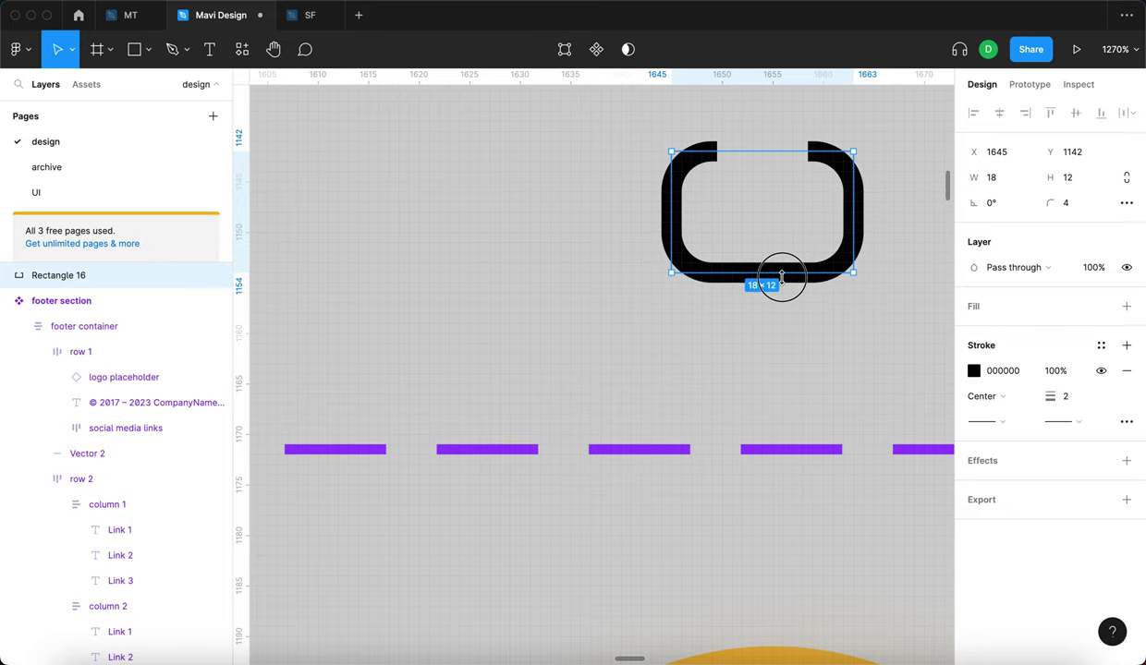
pyautogui.click(790, 354)
pyautogui.scroll(-4, 591, 327)
pyautogui.click(644, 311)
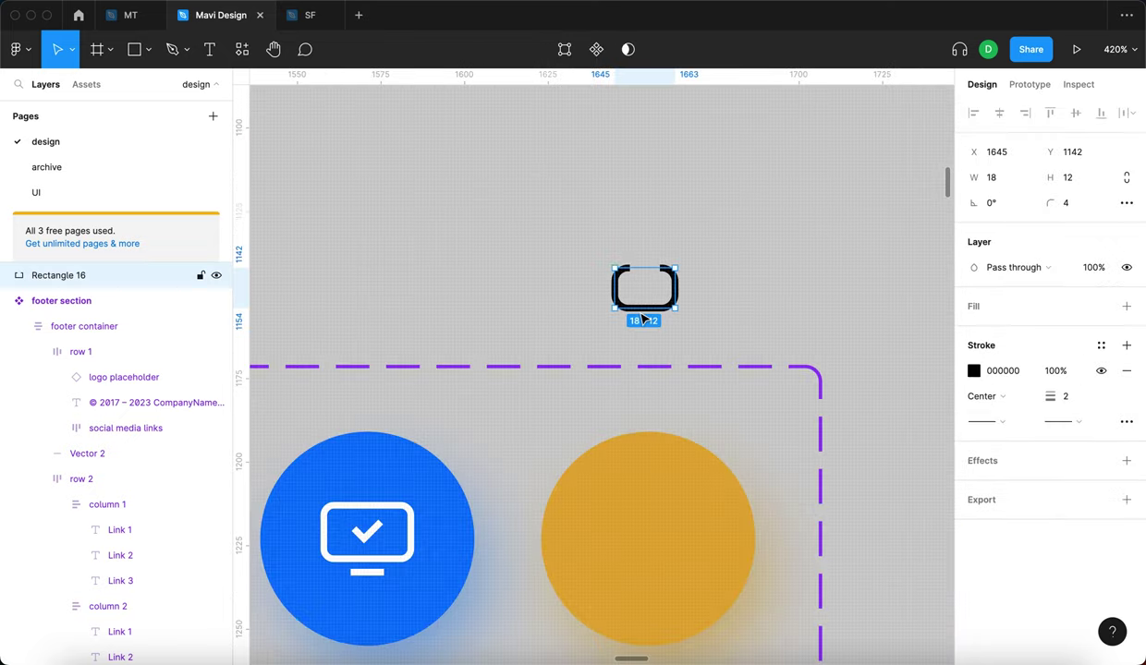
pyautogui.click(540, 317)
# - Undo the height change and the gap in the top edge, back to the closed rounded rectangle
pyautogui.press('super+z')
pyautogui.press('super+z')
pyautogui.press('super+z')
pyautogui.press('super+z')
pyautogui.press('super+z')
pyautogui.press('super+z')
pyautogui.press('super+z')
pyautogui.press('super+z')
pyautogui.press('super+z')
pyautogui.press('super+z')
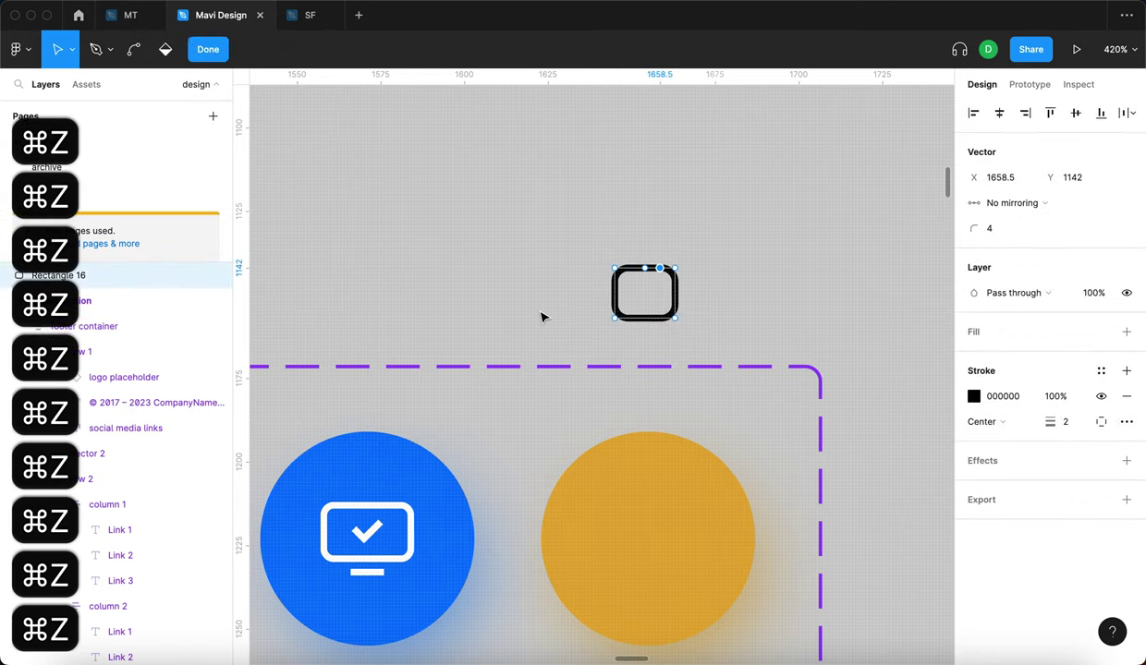
pyautogui.press('super+z')
pyautogui.press('super+z')
pyautogui.press('super+z')
pyautogui.press('Return')
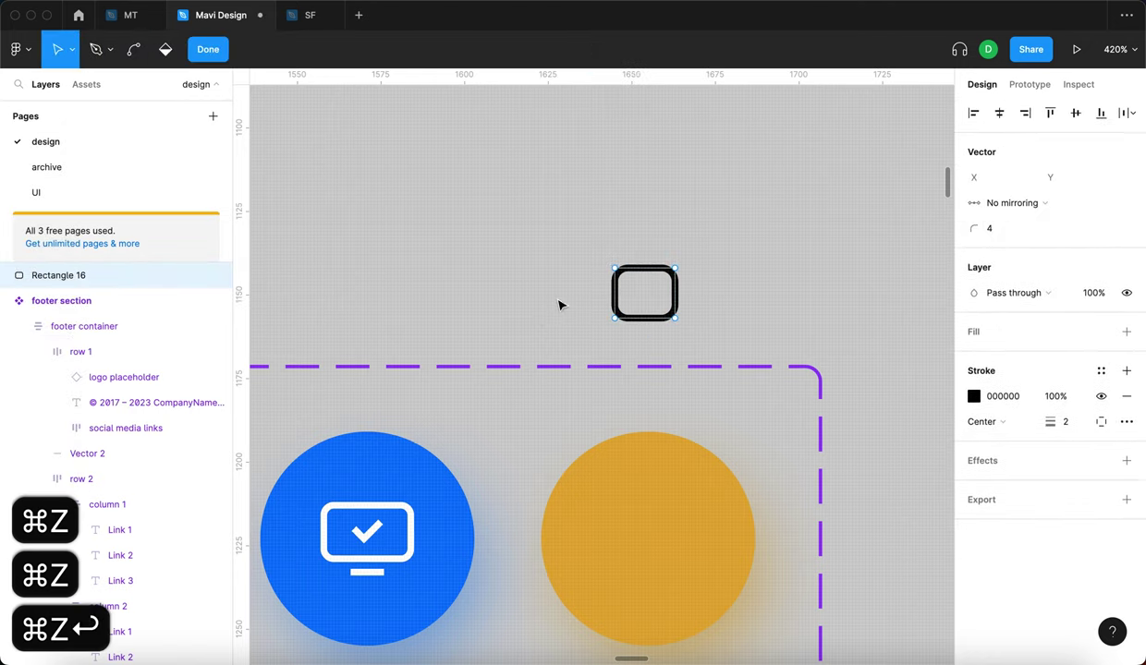
pyautogui.scroll(3, 568, 297)
pyautogui.press('Return')
pyautogui.click(769, 230)
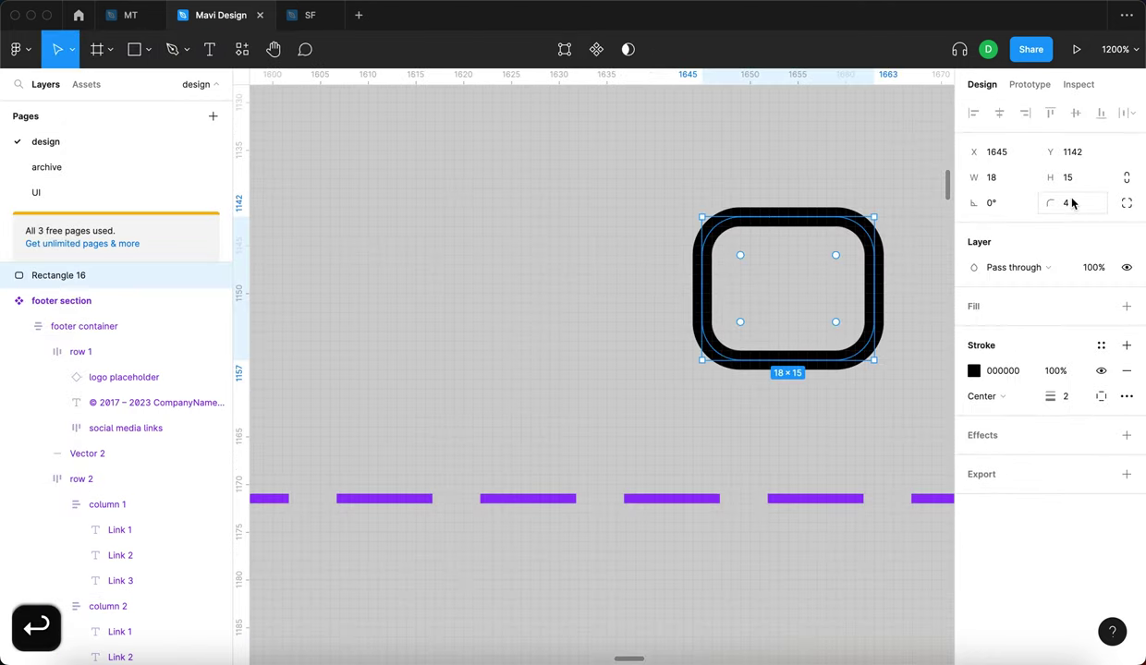
pyautogui.click(1056, 203)
pyautogui.click(1075, 399)
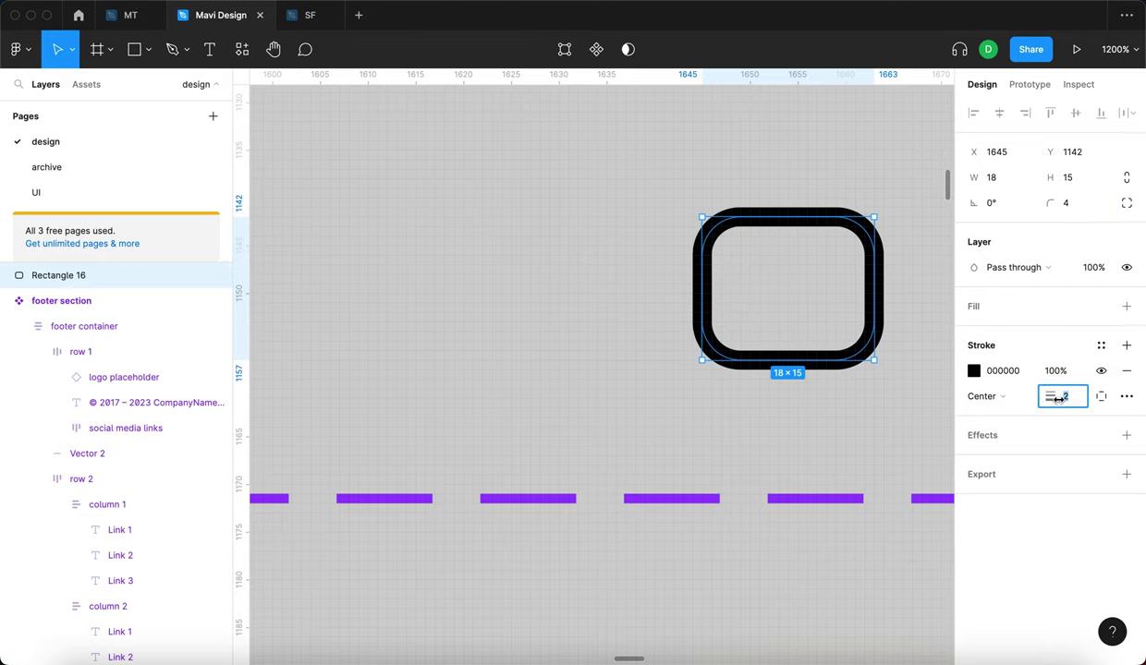
pyautogui.click(997, 403)
pyautogui.click(954, 355)
pyautogui.click(655, 264)
# - Open a gap about 9 wide in the rounded rectangle's top edge by adding two points and deleting the midpoint between them
pyautogui.click(746, 221)
pyautogui.press('Return')
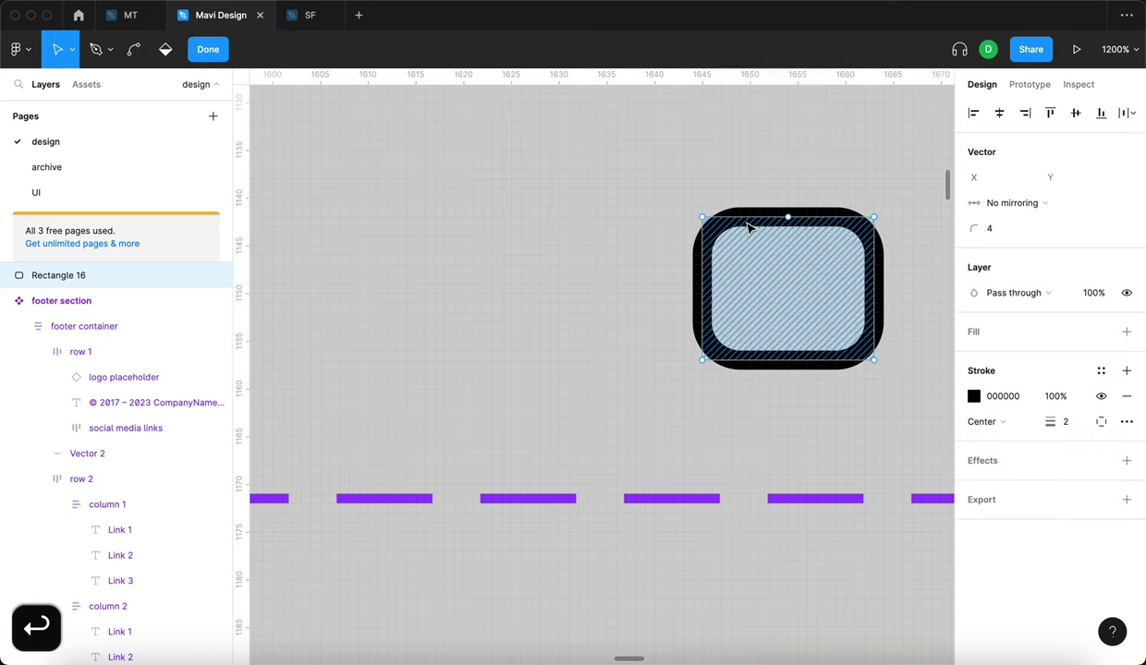
pyautogui.click(787, 218)
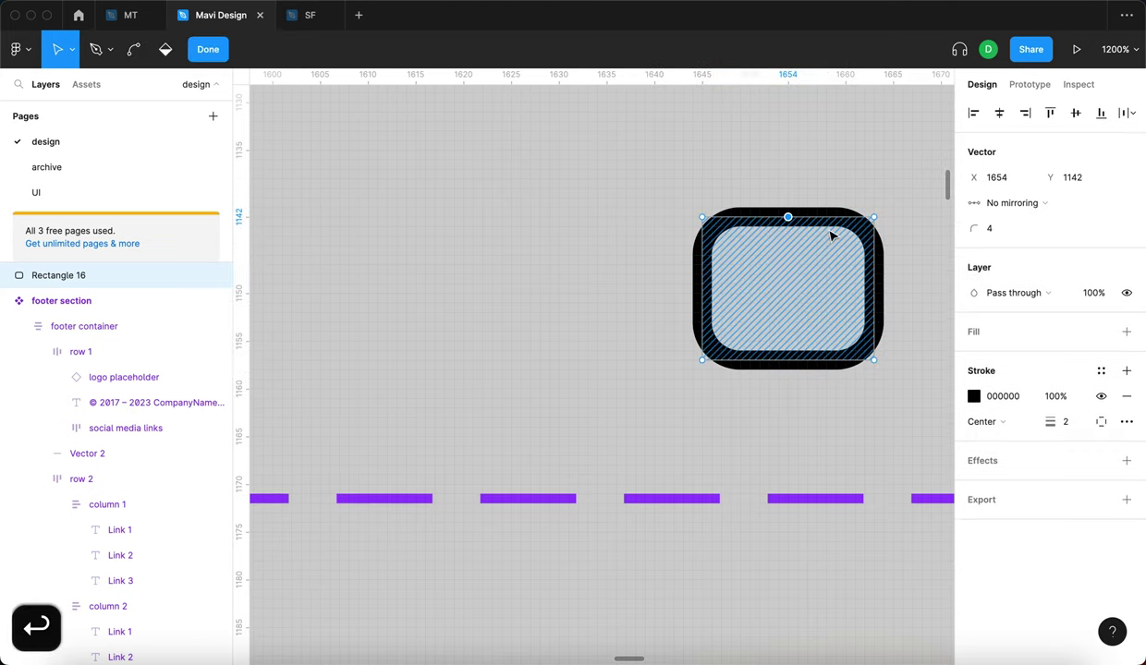
pyautogui.click(830, 217)
pyautogui.click(744, 218)
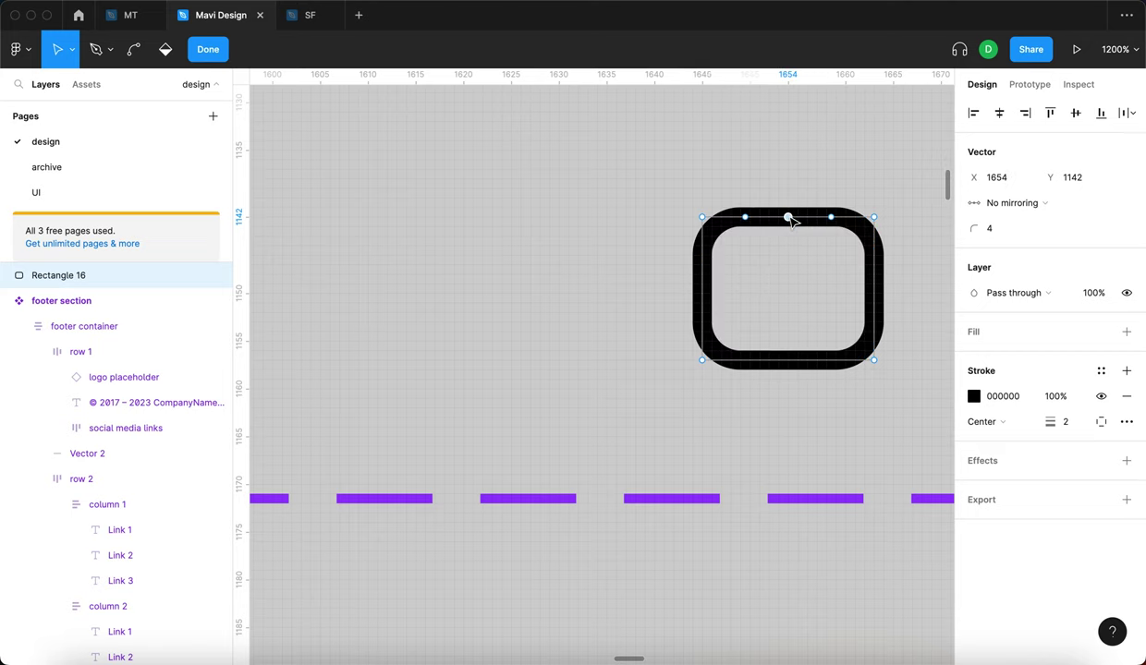
pyautogui.press('BackSpace')
pyautogui.press('Return')
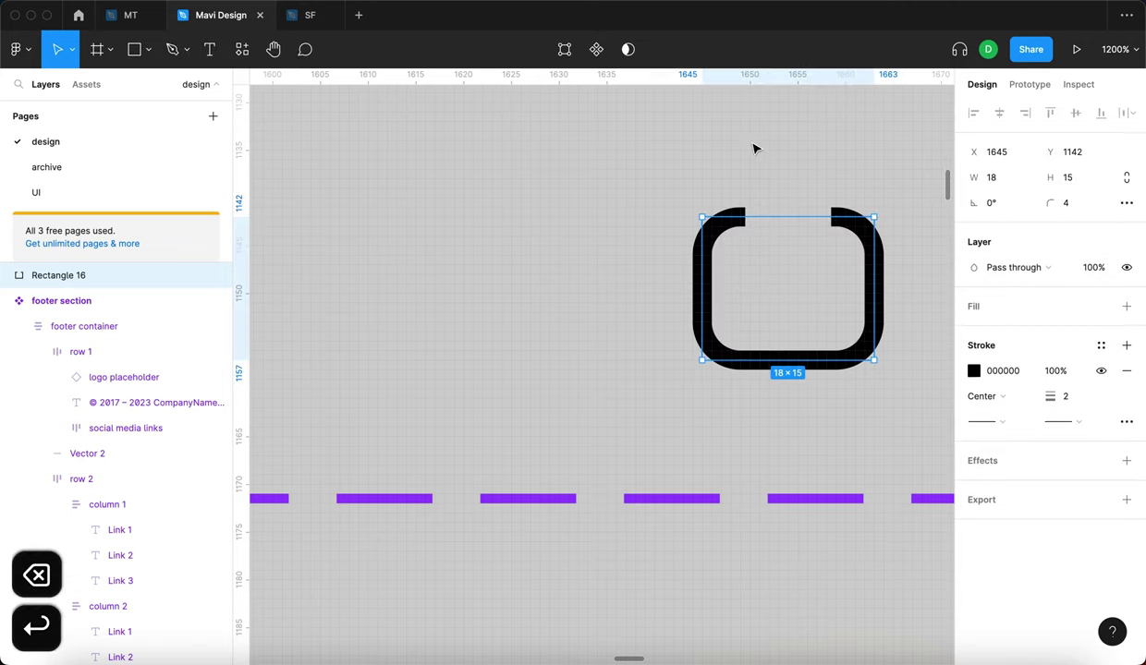
# - Raise the bottom edge of the open outline to make it about 13 high
pyautogui.click(753, 148)
pyautogui.click(823, 218)
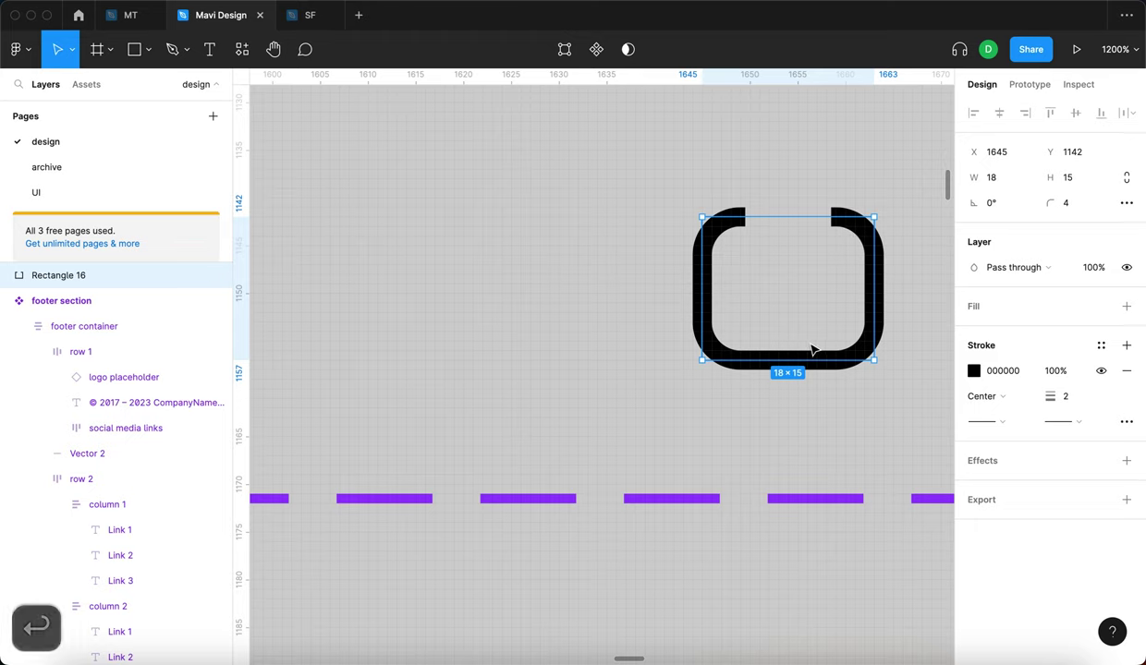
pyautogui.moveTo(810, 366); pyautogui.dragTo(815, 342)
pyautogui.hscroll(3, 841, 277)
pyautogui.scroll(1, 841, 277)
pyautogui.click(840, 173)
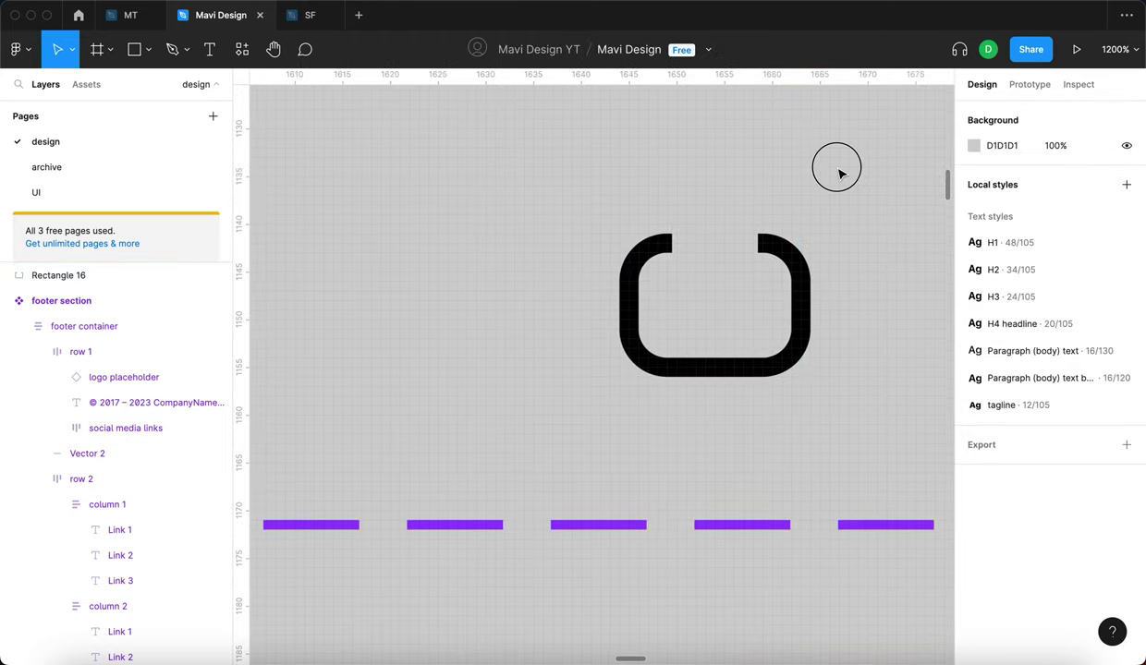
# - Draw an upward-pointing chevron 12 × 6 above the outline's gap with the Pen tool, at X 1648, Y 1133
pyautogui.press('p')
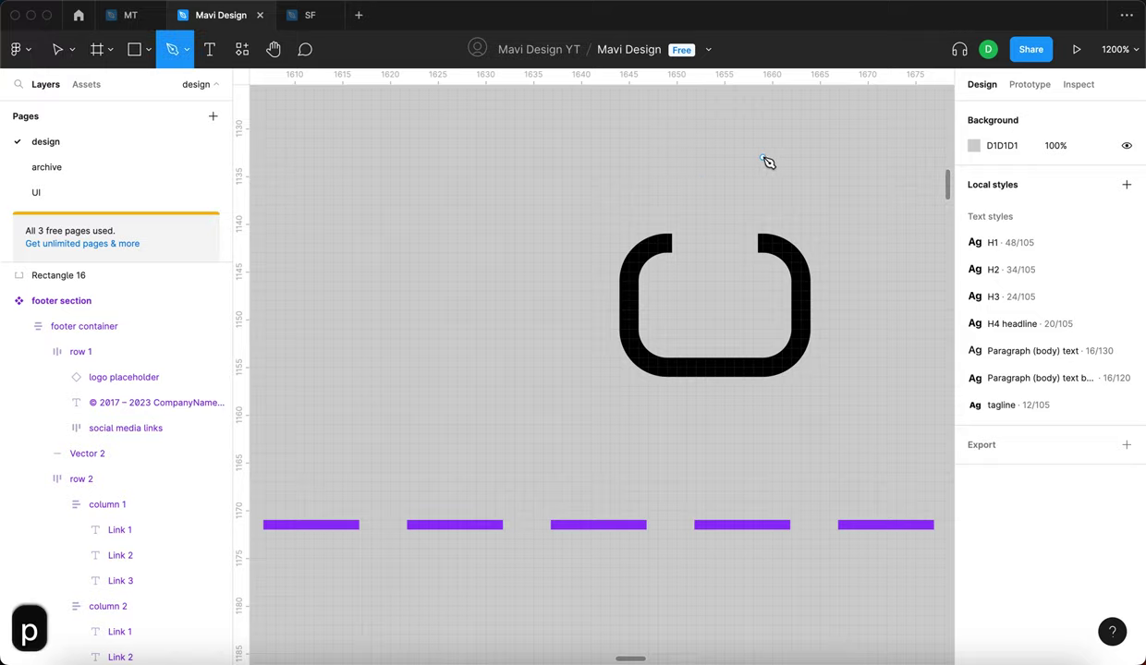
pyautogui.scroll(5, 608, 206)
pyautogui.click(604, 189)
pyautogui.click(637, 168)
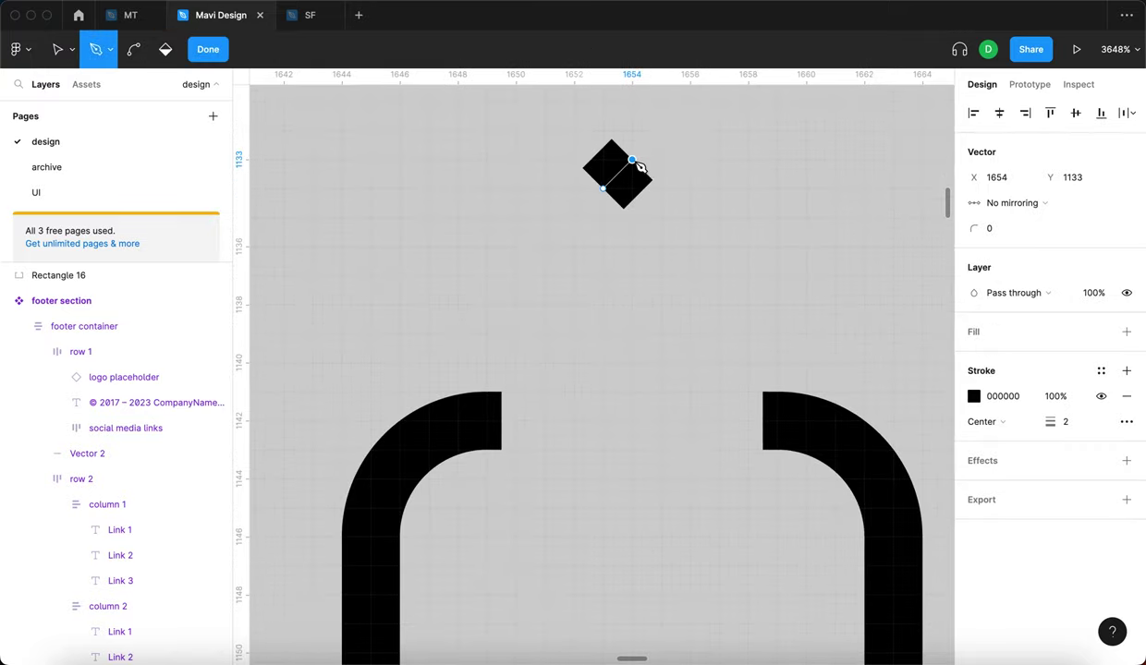
pyautogui.press('Return')
pyautogui.scroll(-3, 736, 225)
pyautogui.moveTo(692, 197); pyautogui.dragTo(684, 275)
pyautogui.scroll(-5, 691, 272)
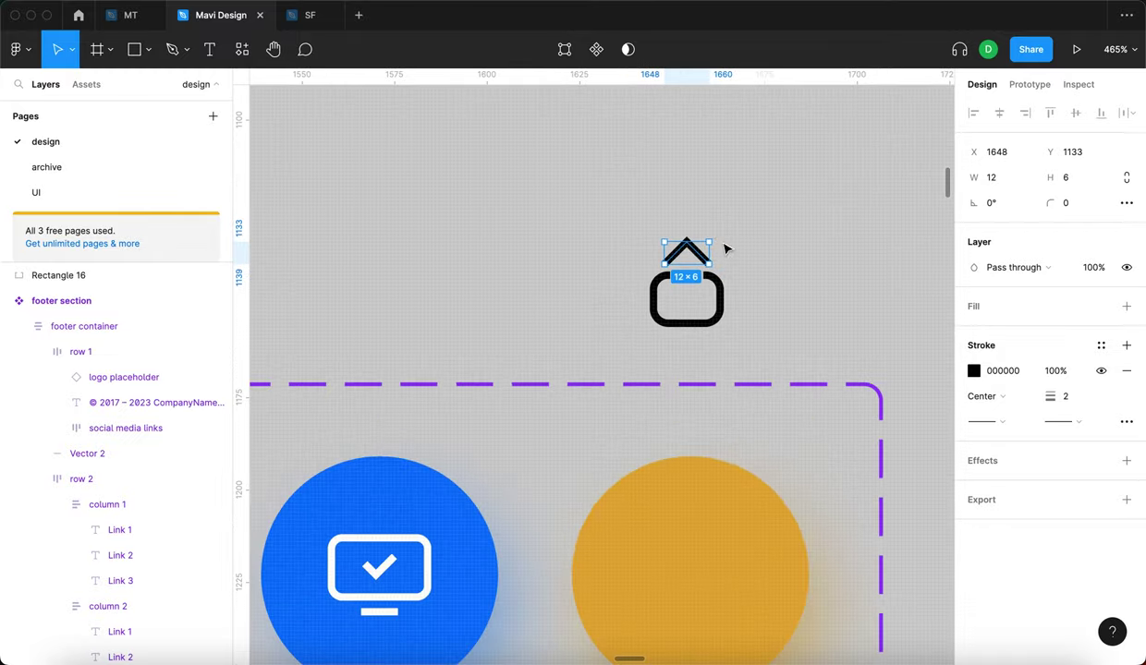
# - Flatten the chevron to 12 × 4 and position it above the gap with its peak at Y 1134
pyautogui.scroll(4, 712, 250)
pyautogui.moveTo(712, 246); pyautogui.dragTo(678, 290)
pyautogui.click(793, 219)
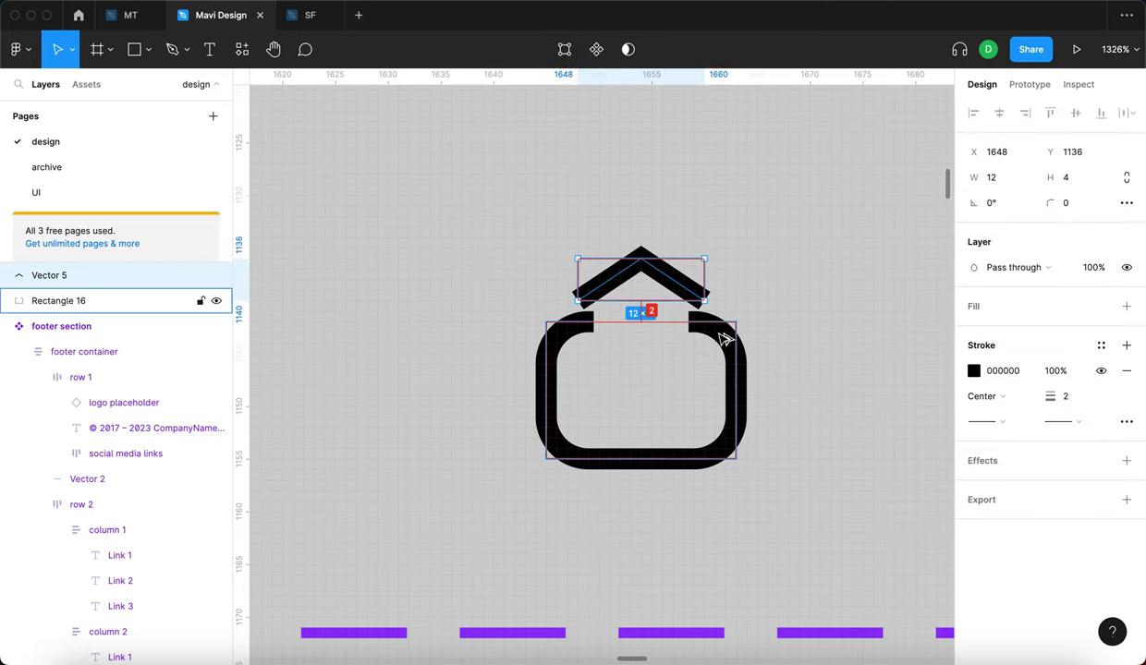
pyautogui.hotkey('shift', 'Down')
pyautogui.moveTo(644, 356); pyautogui.dragTo(639, 255)
pyautogui.click(800, 272)
pyautogui.hscroll(-3, 796, 270)
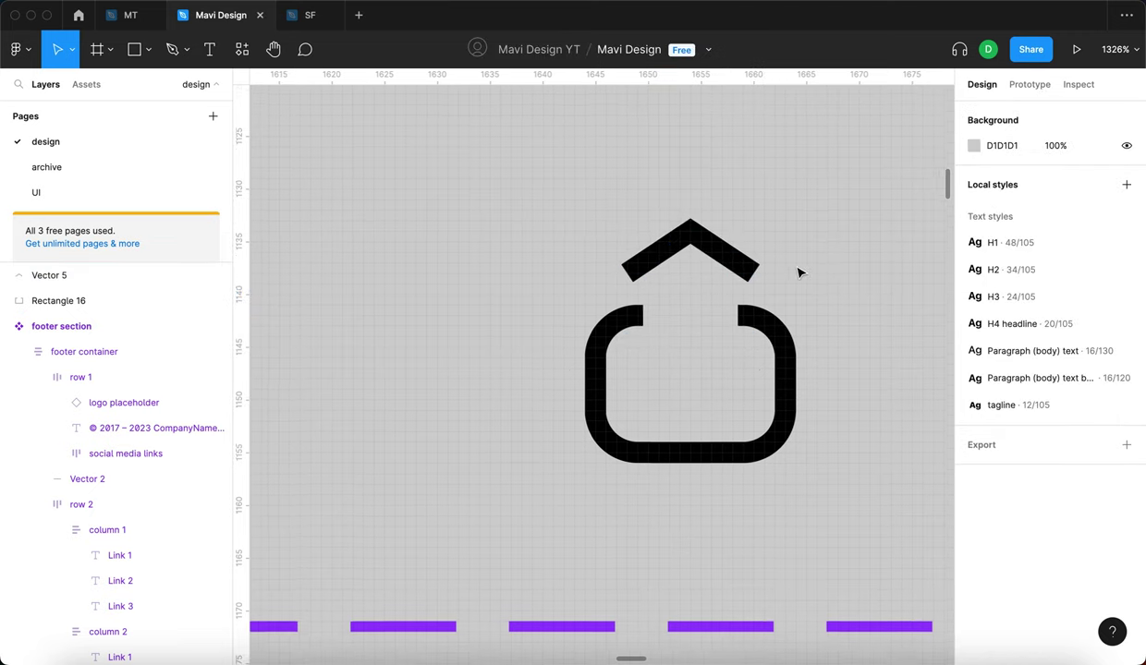
# - Draw the arrow's vertical stem with the Pen tool from the chevron's peak at X 1654, Y 1134 down to Y 1148
pyautogui.press('p')
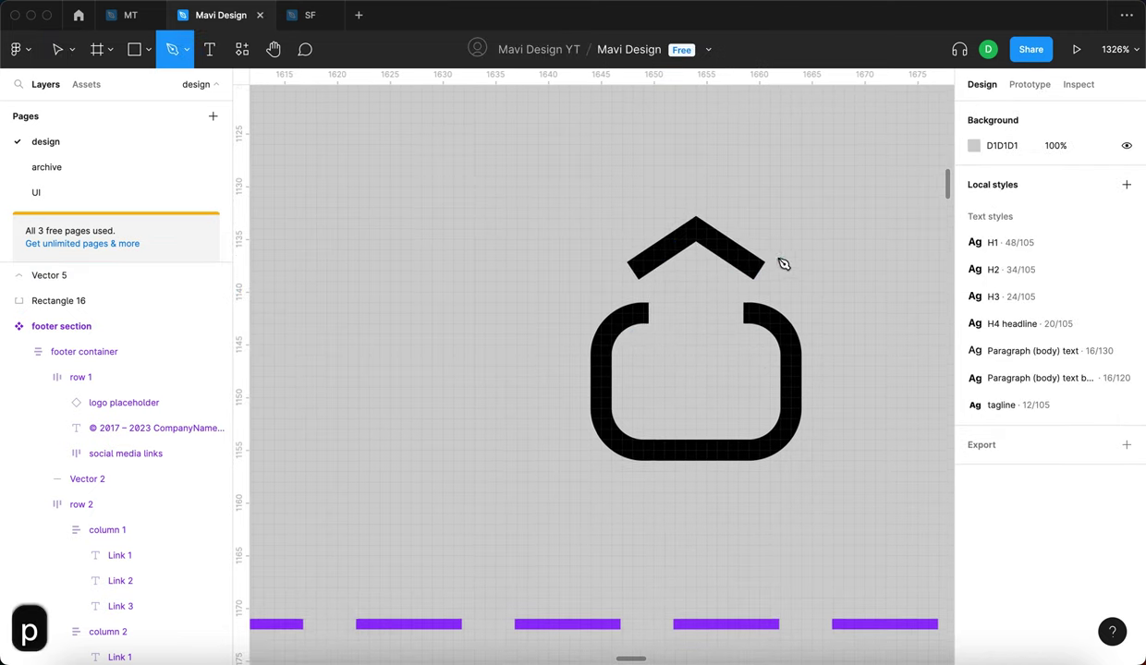
pyautogui.click(695, 228)
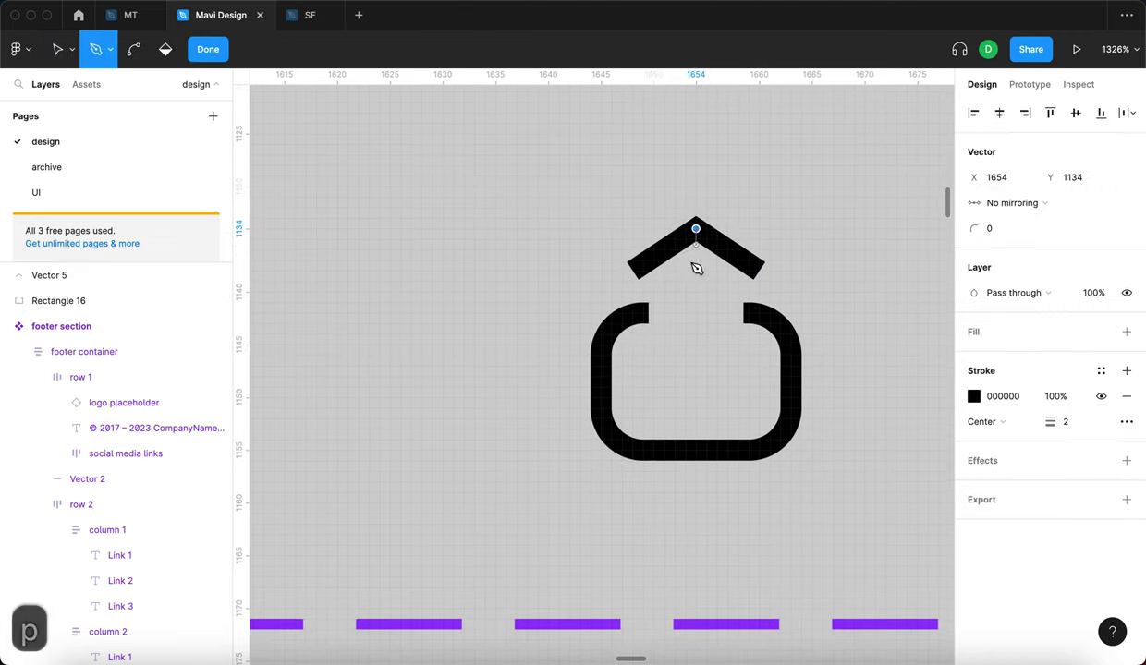
pyautogui.click(696, 377)
pyautogui.press('Return')
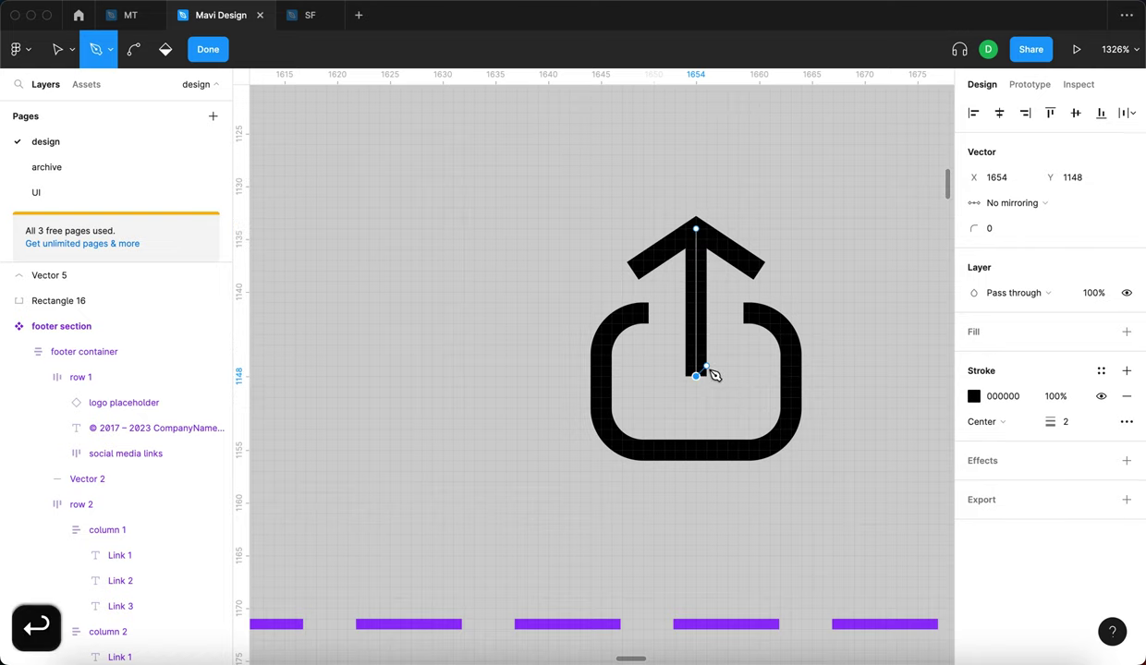
pyautogui.scroll(-10, 539, 284)
pyautogui.scroll(10, 566, 292)
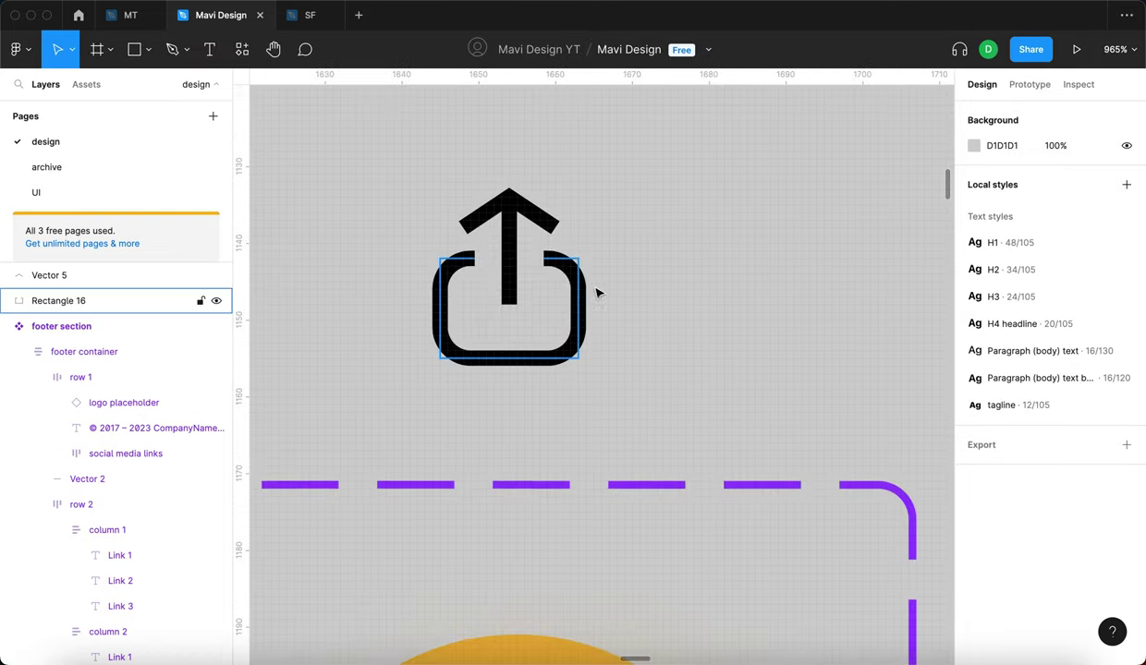
# - Stretch the chevron above the outline's gap to 12 × 5
pyautogui.click(534, 205)
pyautogui.scroll(3, 517, 231)
pyautogui.moveTo(511, 239); pyautogui.dragTo(510, 251)
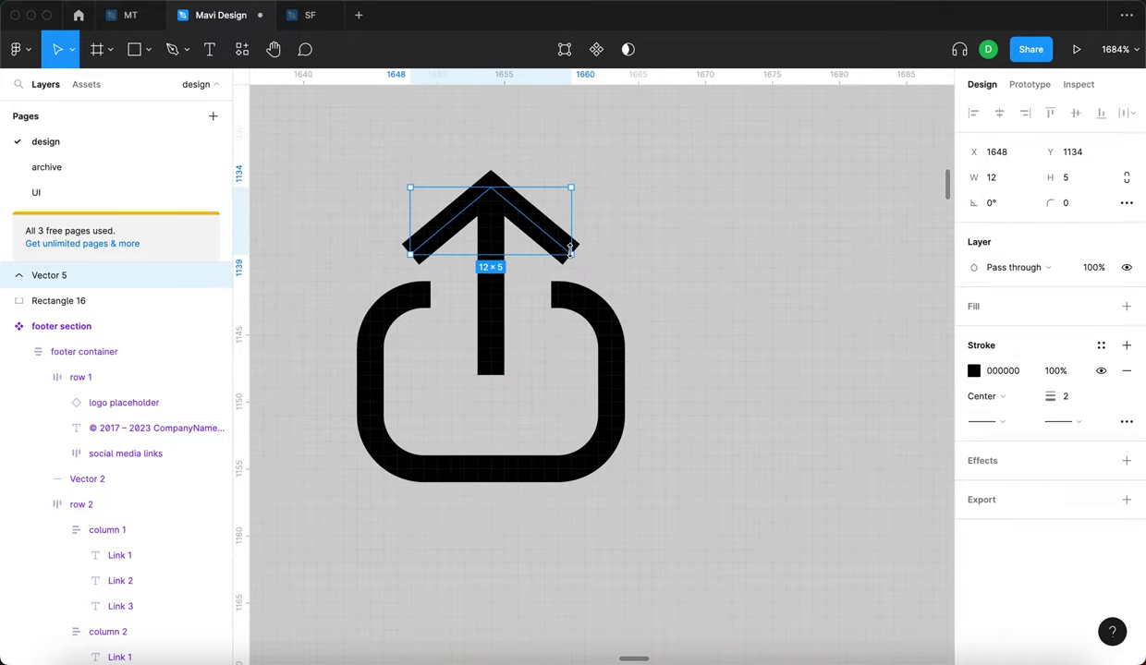
pyautogui.hscroll(-5, 540, 250)
pyautogui.click(545, 248)
pyautogui.scroll(-5, 518, 251)
pyautogui.scroll(5, 601, 335)
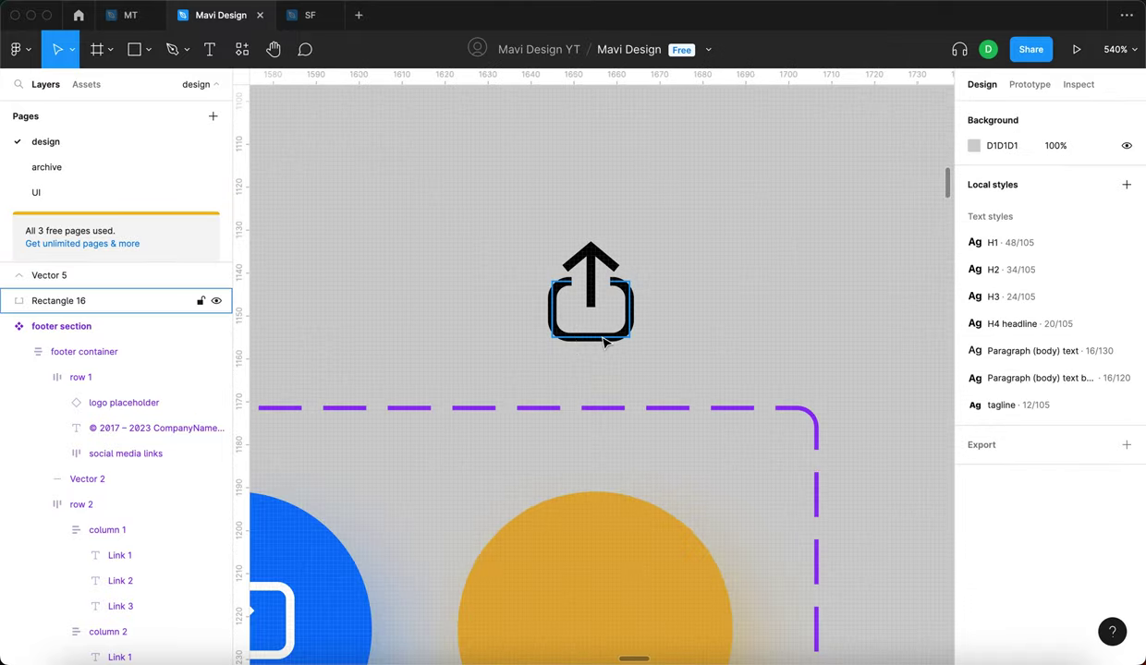
# - Raise the bottom edge of the open rounded outline to make it 18 × 12
pyautogui.click(599, 332)
pyautogui.moveTo(601, 329); pyautogui.dragTo(605, 355)
pyautogui.click(606, 368)
pyautogui.scroll(-5, 606, 368)
pyautogui.click(596, 359)
pyautogui.scroll(5, 596, 360)
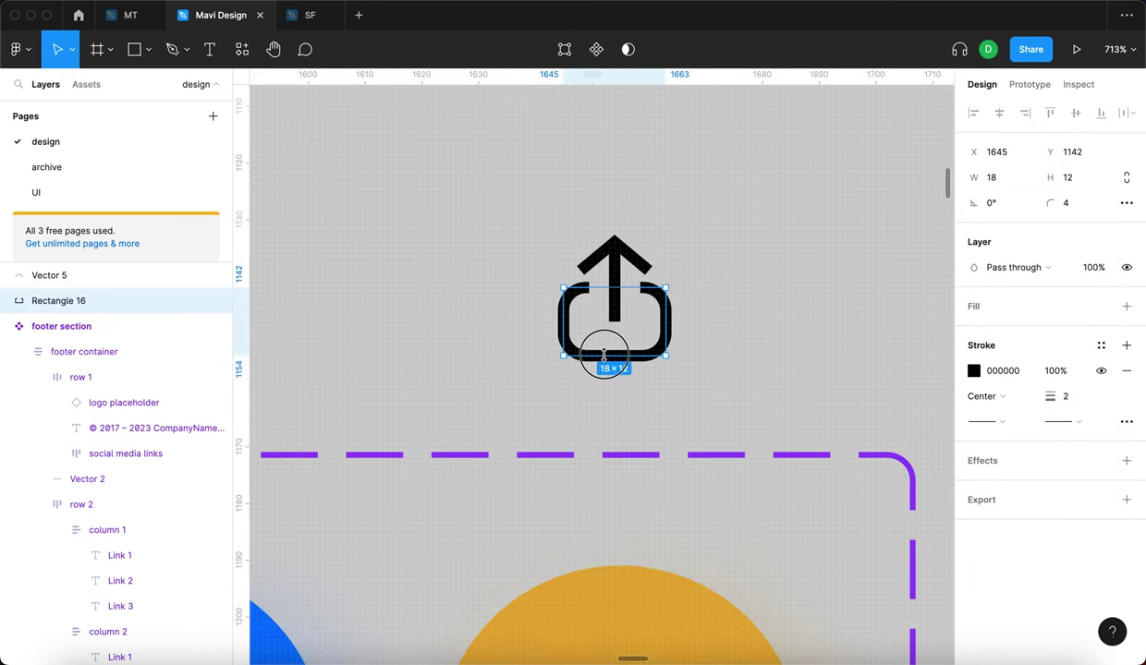
# - Lengthen the arrow's stem to 16 by moving its lower endpoint down to Y 1150
pyautogui.click(614, 320)
pyautogui.press('Return')
pyautogui.click(615, 322)
pyautogui.press('Down')
pyautogui.press('Down')
pyautogui.press('Return')
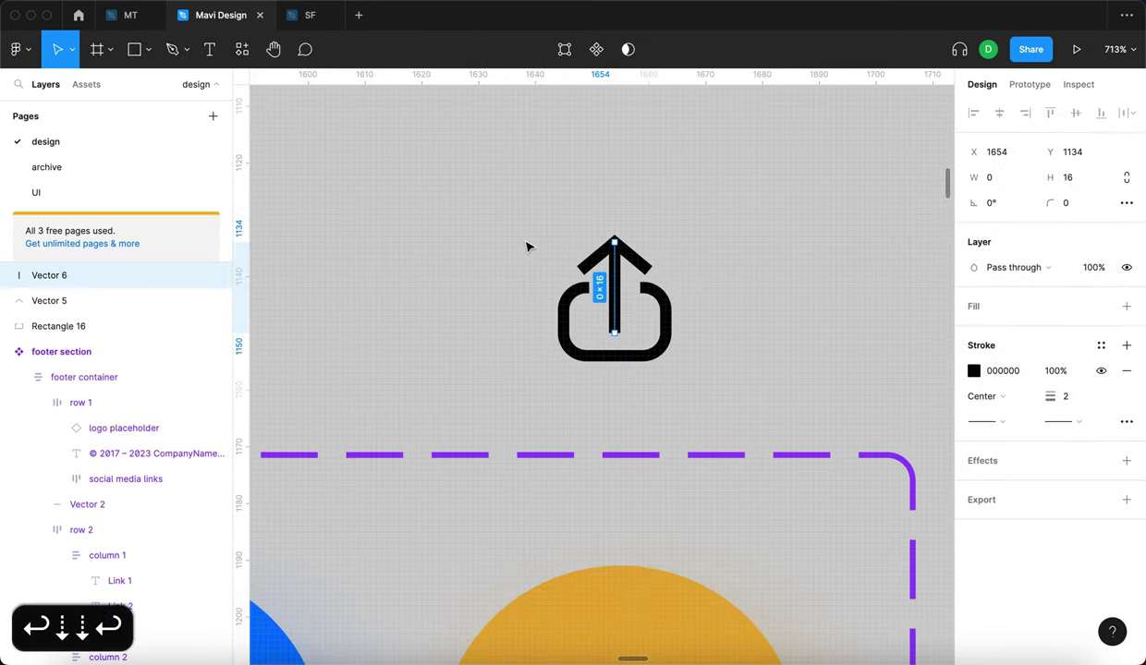
# - Shorten the arrow's stem slightly by moving its lower endpoint up to Y 1149
pyautogui.moveTo(562, 235); pyautogui.dragTo(623, 253)
pyautogui.scroll(-5, 519, 256)
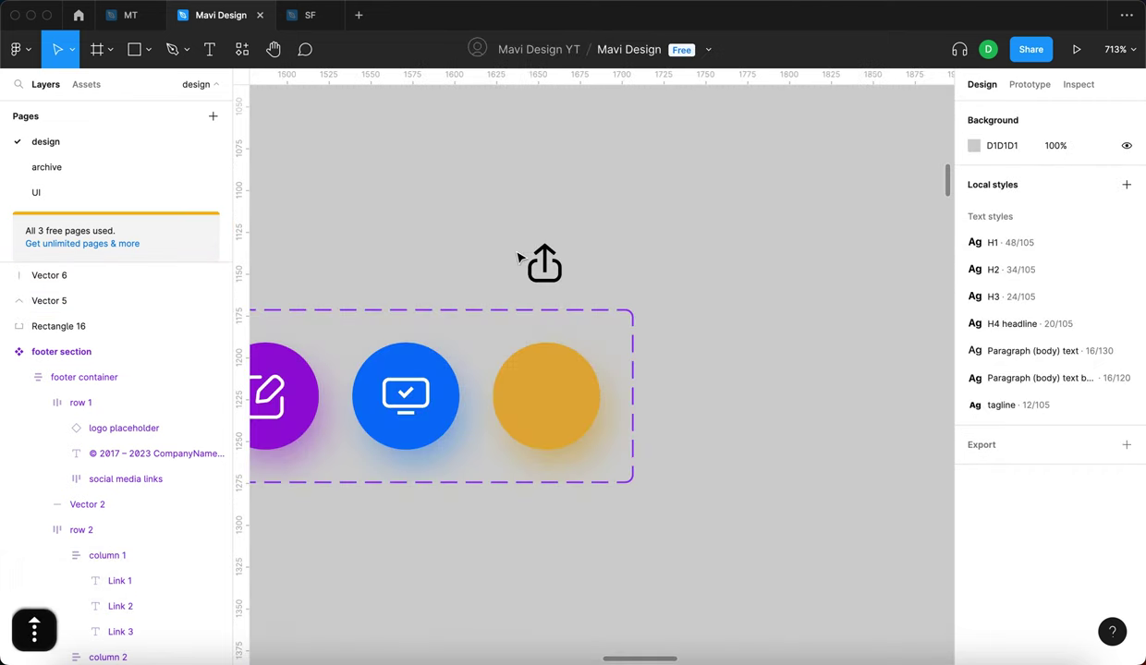
pyautogui.scroll(4, 601, 263)
pyautogui.click(585, 300)
pyautogui.scroll(3, 588, 305)
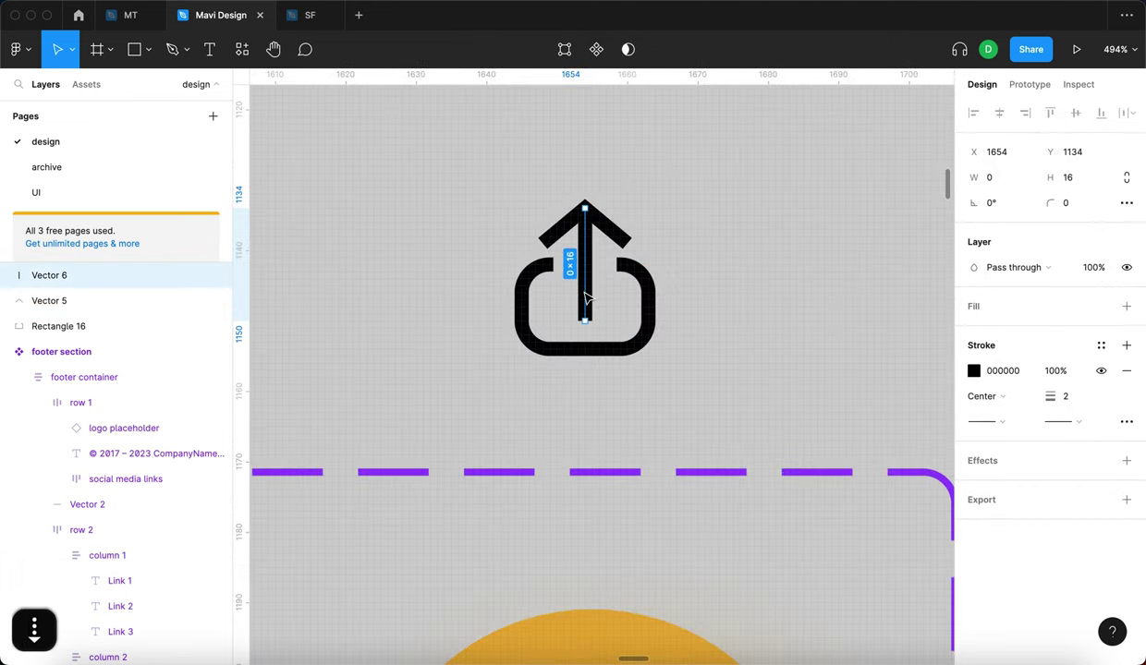
pyautogui.press('Return')
pyautogui.click(585, 315)
pyautogui.press('Up')
pyautogui.press('Down')
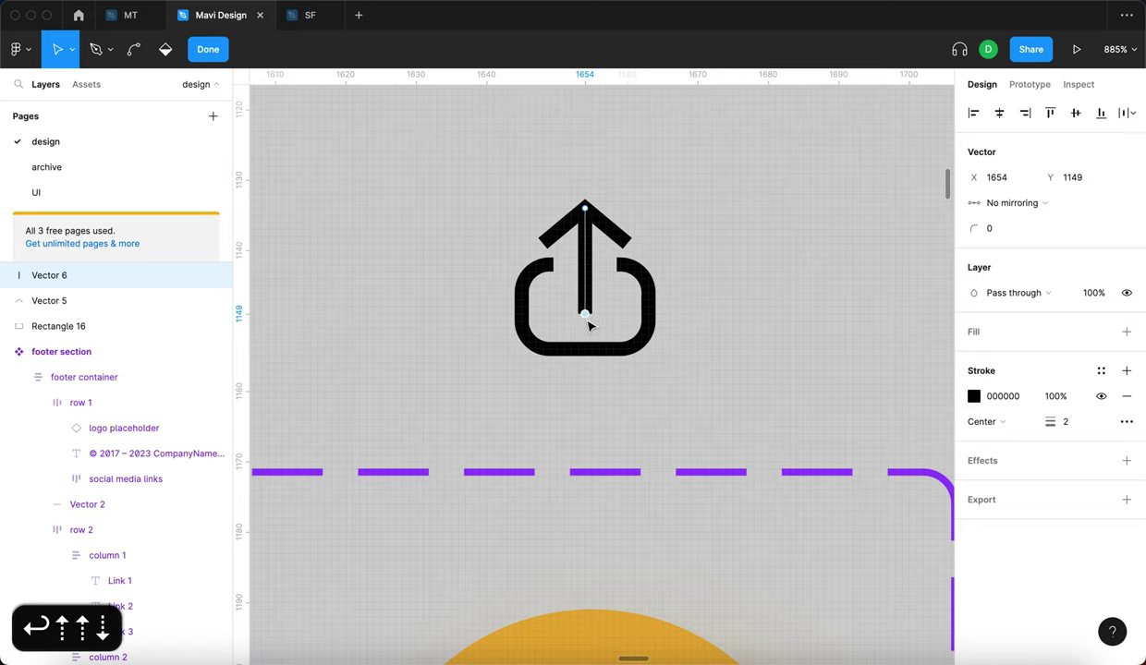
pyautogui.press('Return')
# - Group the outline, chevron and stem, and place the group in the centre of the yellow circle variant
pyautogui.click(402, 283)
pyautogui.scroll(-2, 402, 284)
pyautogui.scroll(-5, 406, 294)
pyautogui.moveTo(409, 302); pyautogui.dragTo(493, 249)
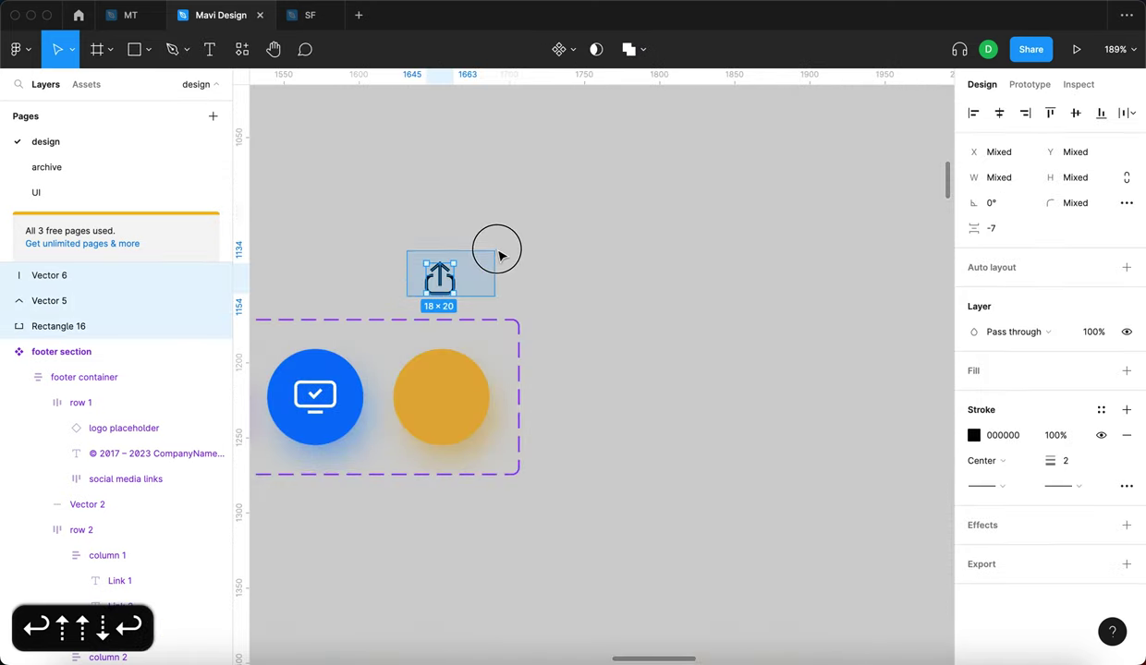
pyautogui.hscroll(-4, 501, 256)
pyautogui.scroll(-2, 501, 256)
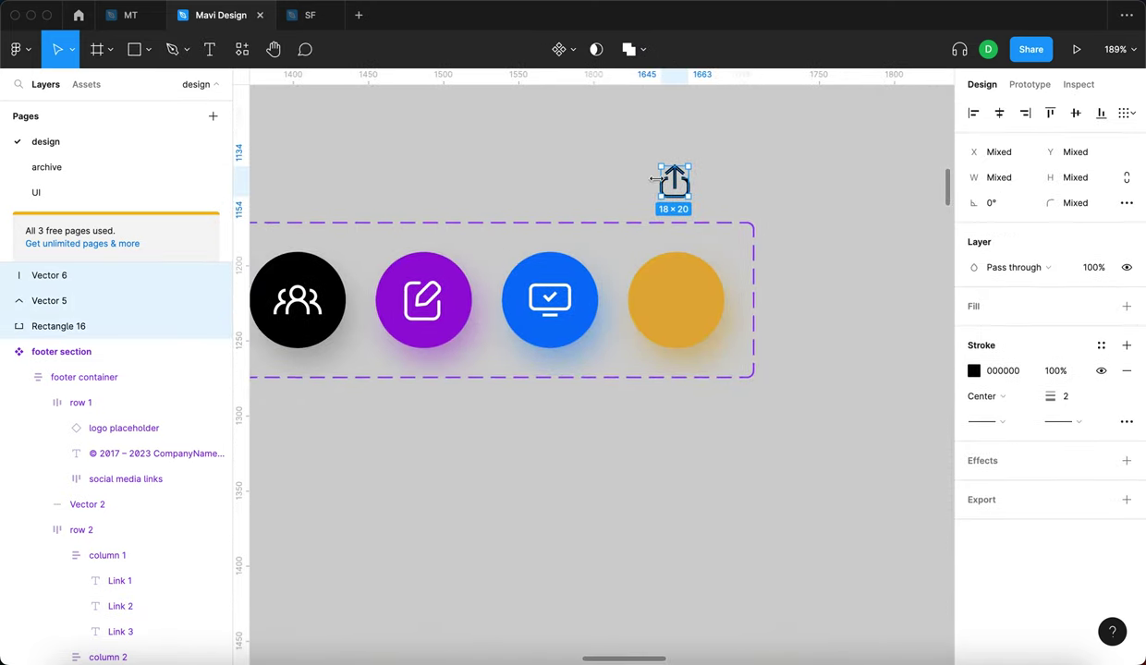
pyautogui.press('super+g')
pyautogui.moveTo(667, 183); pyautogui.dragTo(675, 307)
pyautogui.click(857, 325)
# - Examine how the upload icon looks on the Fourth Feature card and beside the other icon variants
pyautogui.scroll(2, 856, 326)
pyautogui.scroll(-5, 856, 325)
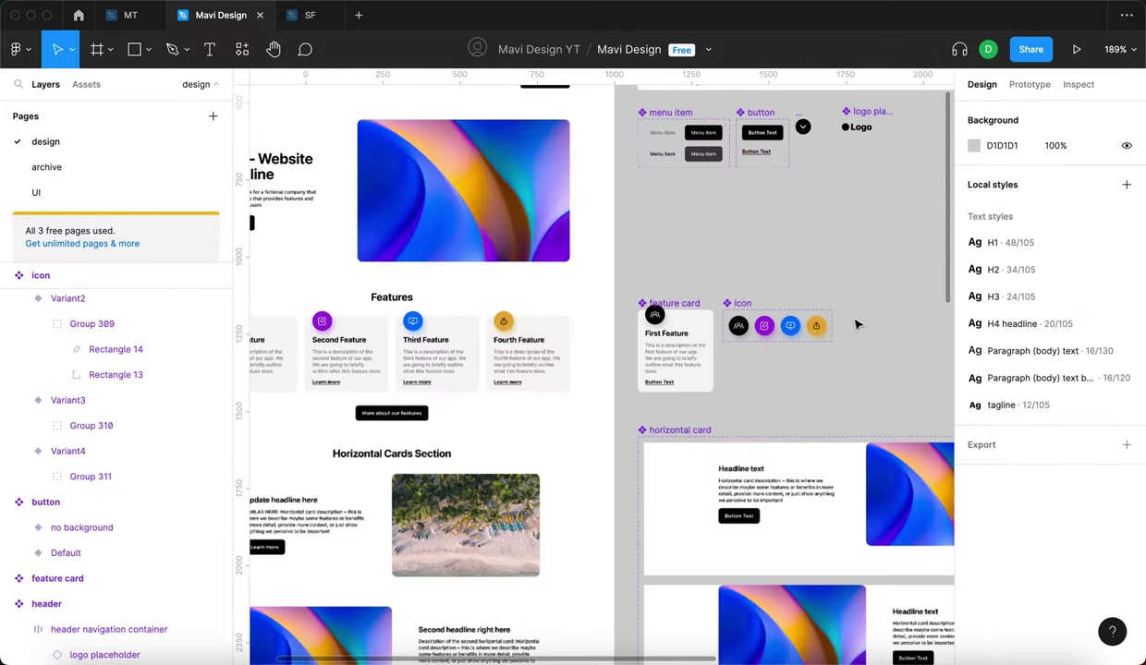
pyautogui.scroll(5, 512, 321)
pyautogui.scroll(2, 511, 328)
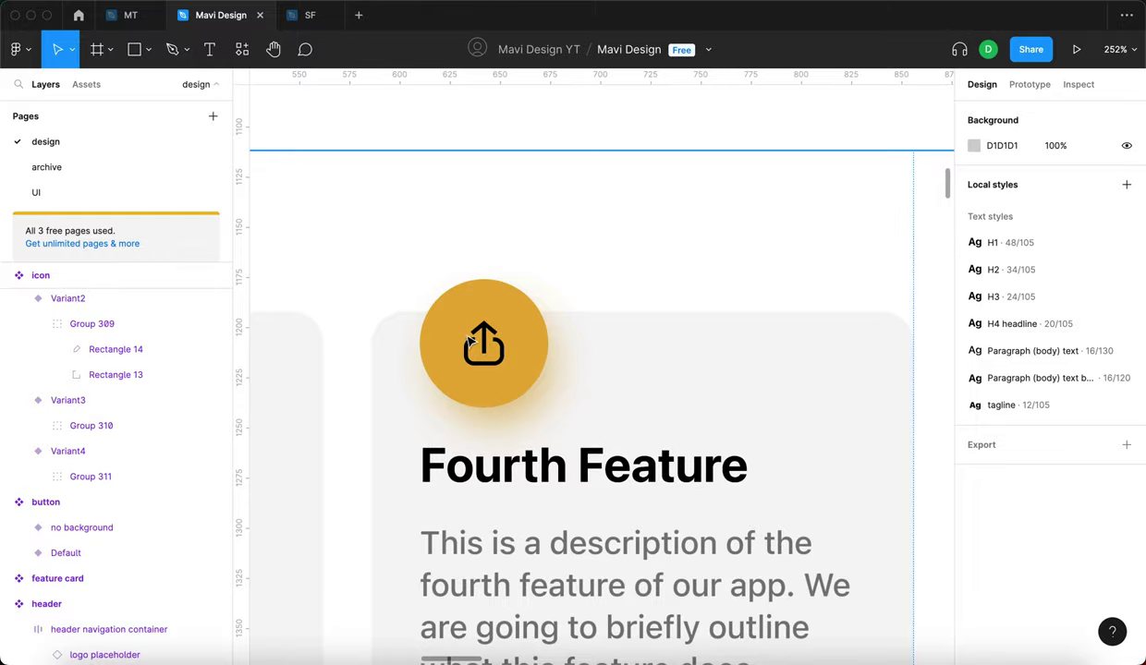
pyautogui.scroll(-10, 681, 310)
pyautogui.scroll(10, 479, 354)
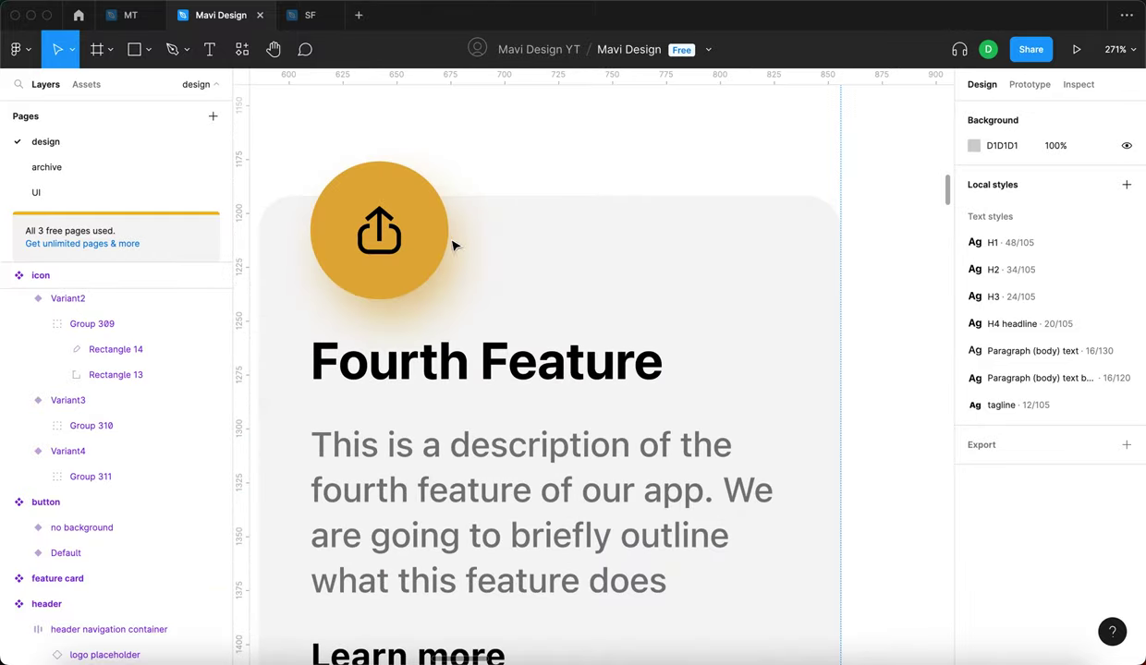
pyautogui.scroll(-10, 452, 246)
pyautogui.scroll(10, 443, 248)
pyautogui.scroll(-6, 477, 251)
pyautogui.scroll(6, 869, 262)
# - Change the upload icon's black strokes to white (FFFFFF) through the yellow variant's selection colors
pyautogui.click(638, 225)
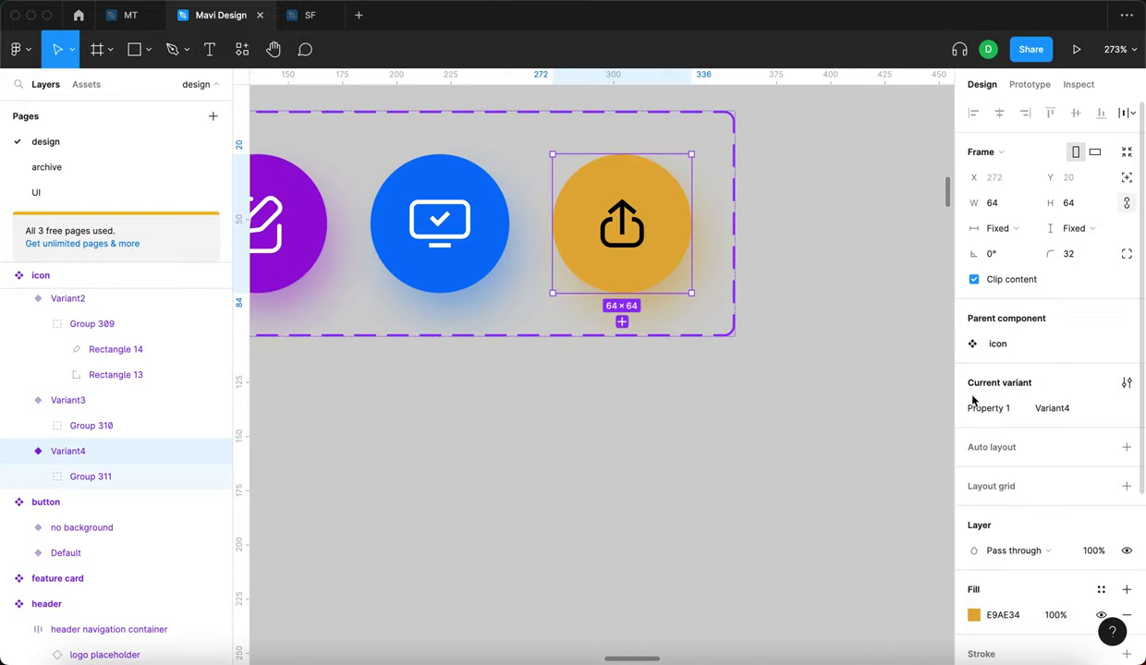
pyautogui.scroll(-5, 1038, 404)
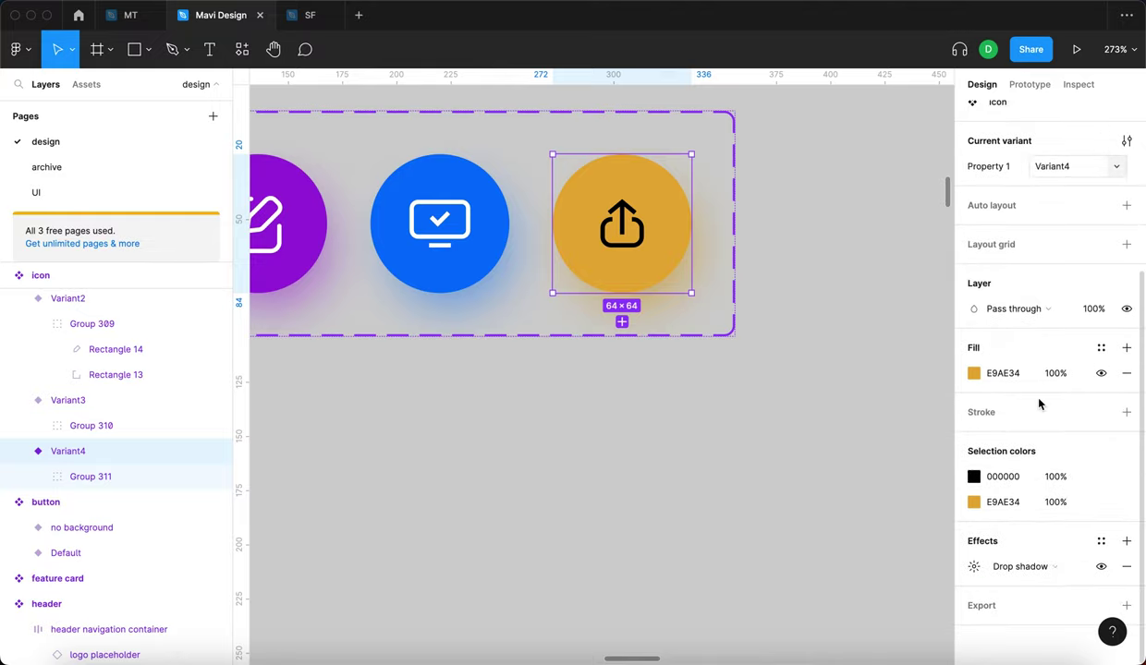
pyautogui.click(974, 477)
pyautogui.moveTo(829, 376); pyautogui.dragTo(726, 262)
pyautogui.click(882, 187)
# - Lower the top edge of the upload icon's open outline to make it 18 × 10
pyautogui.scroll(-8, 882, 186)
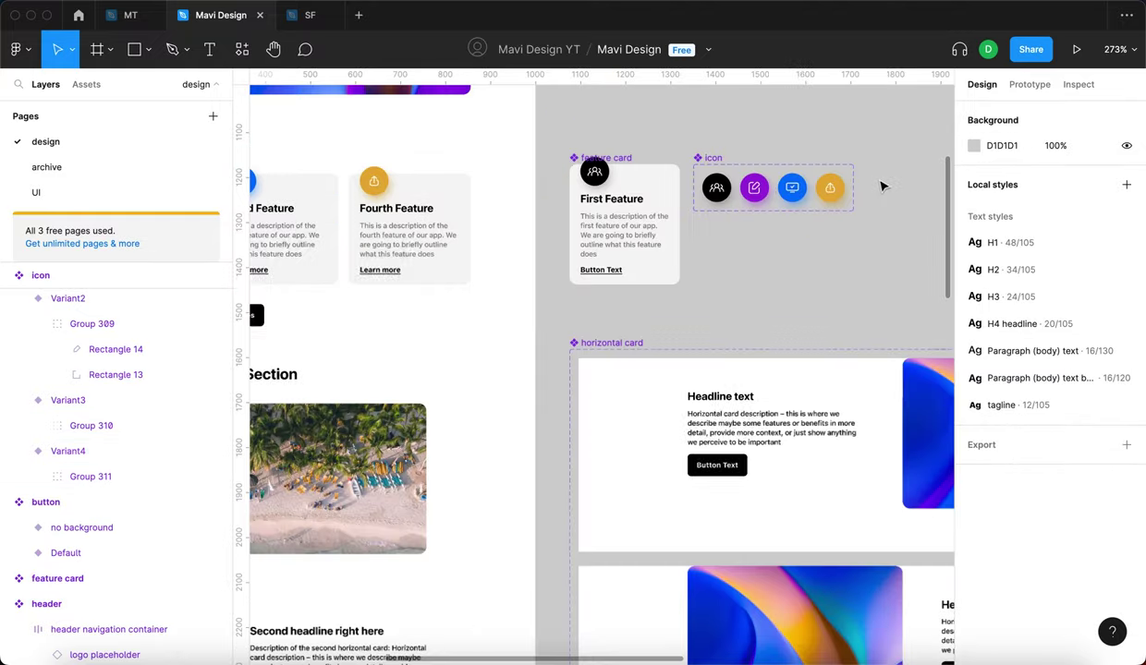
pyautogui.hscroll(3, 554, 199)
pyautogui.scroll(15, 628, 218)
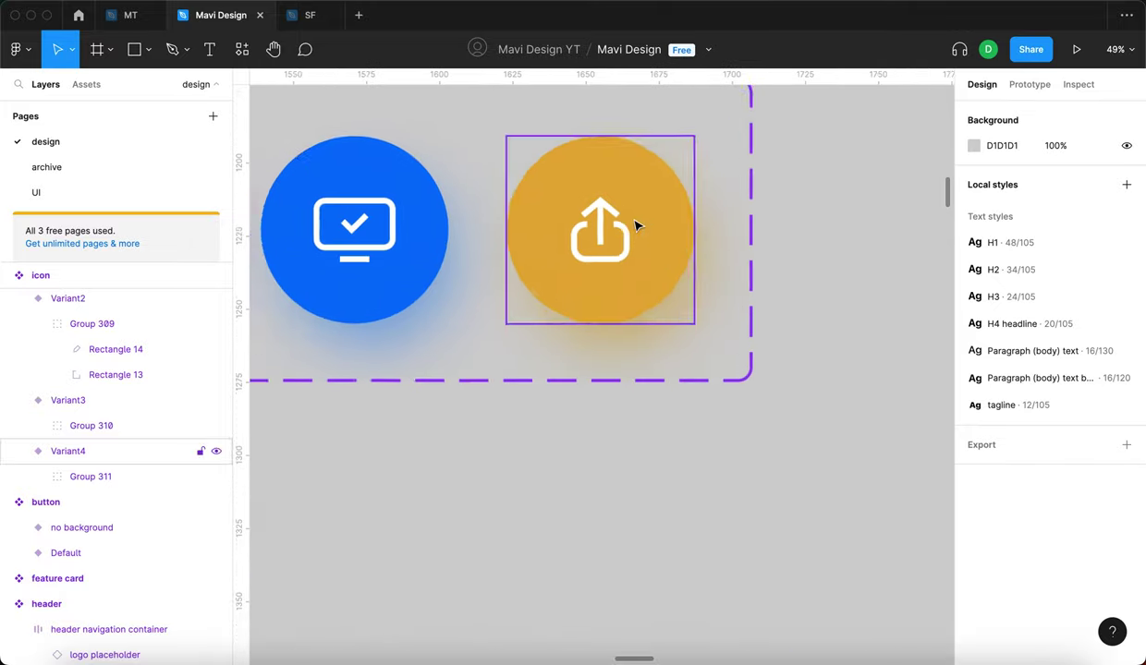
pyautogui.click(591, 258)
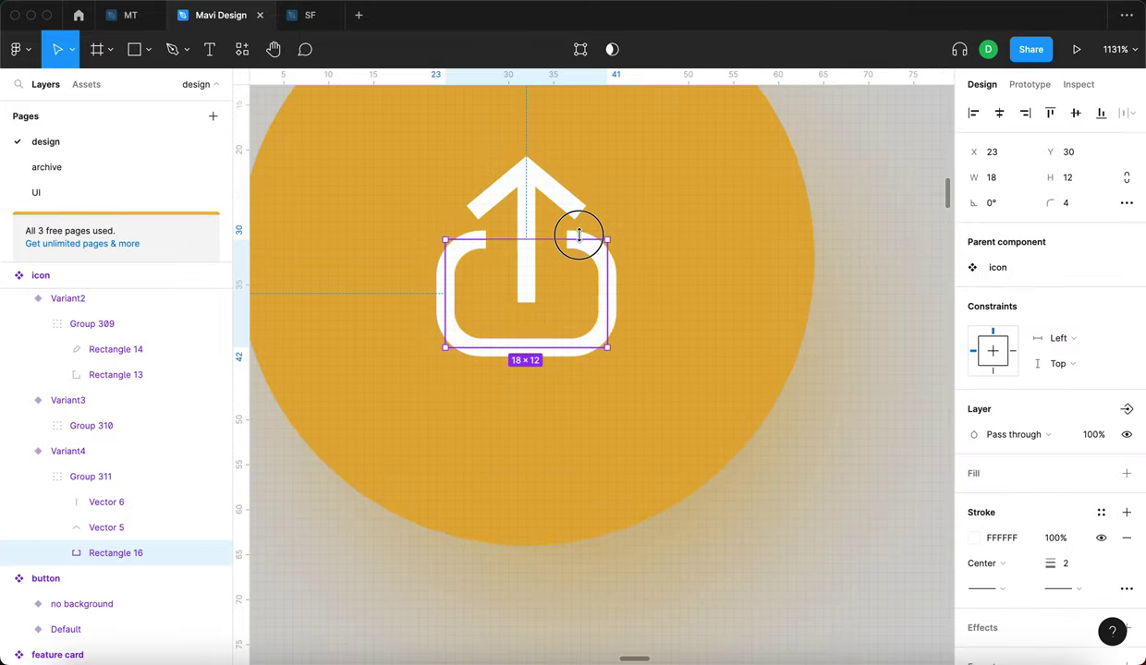
pyautogui.moveTo(578, 235); pyautogui.dragTo(578, 256)
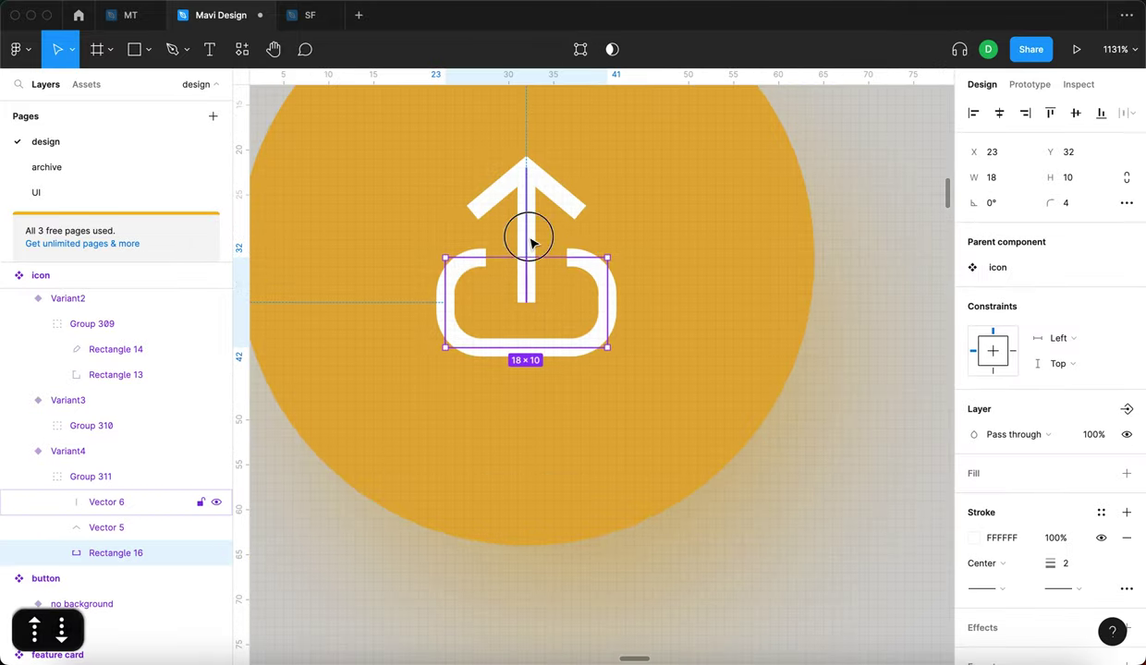
# - Raise the stem's lower endpoint by 1 and move the arrowhead down by 1 to fit the shorter outline
pyautogui.click(528, 238)
pyautogui.press('Return')
pyautogui.click(527, 302)
pyautogui.press('Up')
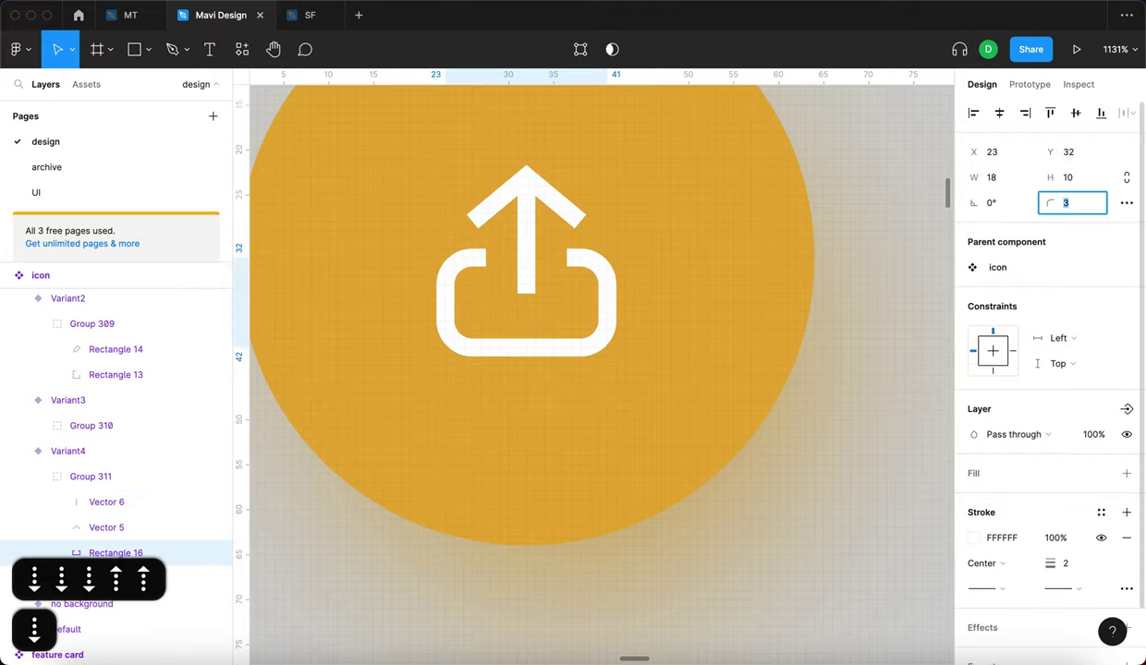
# - Set the open outline's corner radius to 3
pyautogui.press('Return')
pyautogui.click(802, 354)
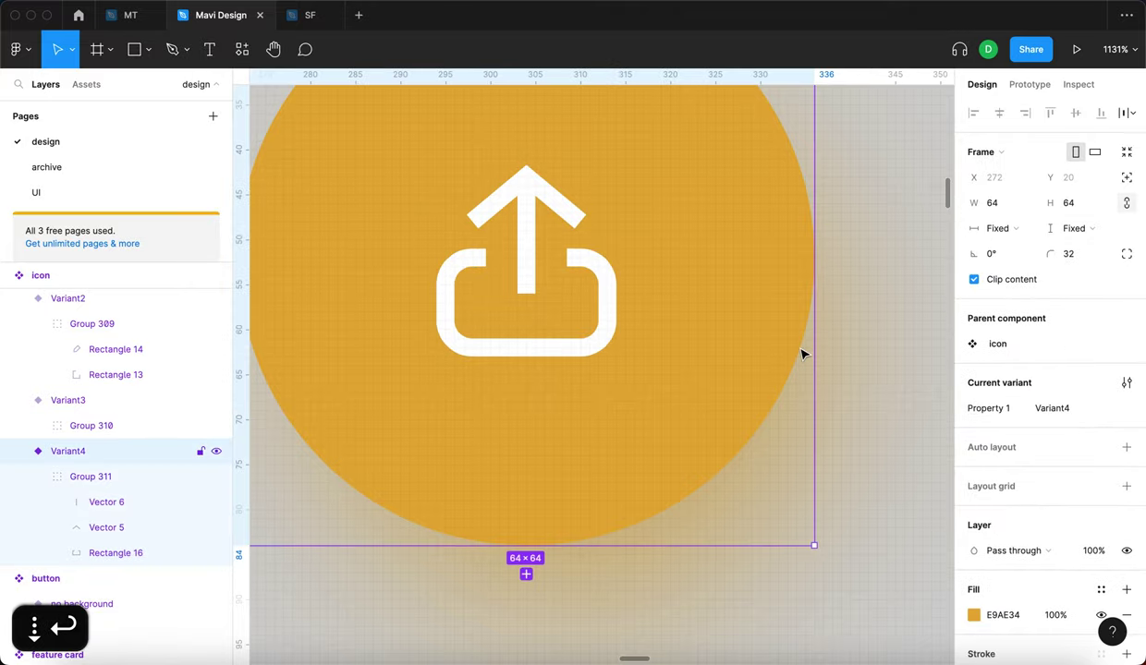
pyautogui.scroll(-10, 802, 354)
# - Open the yellow circle variant's fill colour and switch its colour model to HSL
pyautogui.click(760, 287)
pyautogui.click(777, 353)
pyautogui.scroll(5, 780, 356)
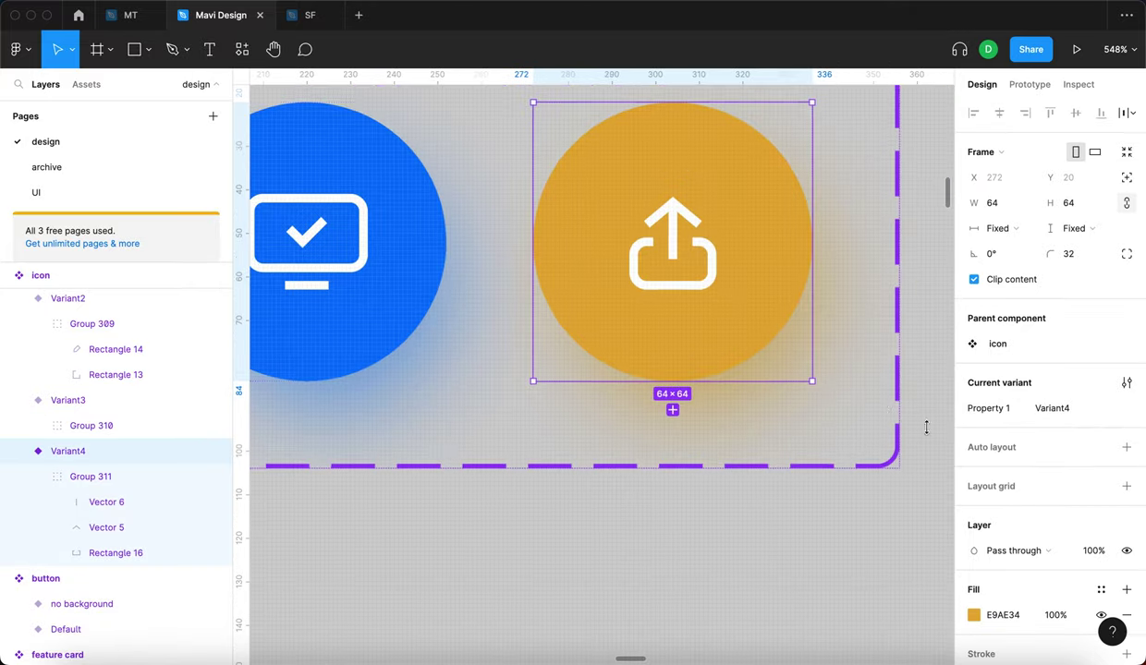
pyautogui.scroll(-3, 1021, 471)
pyautogui.click(973, 505)
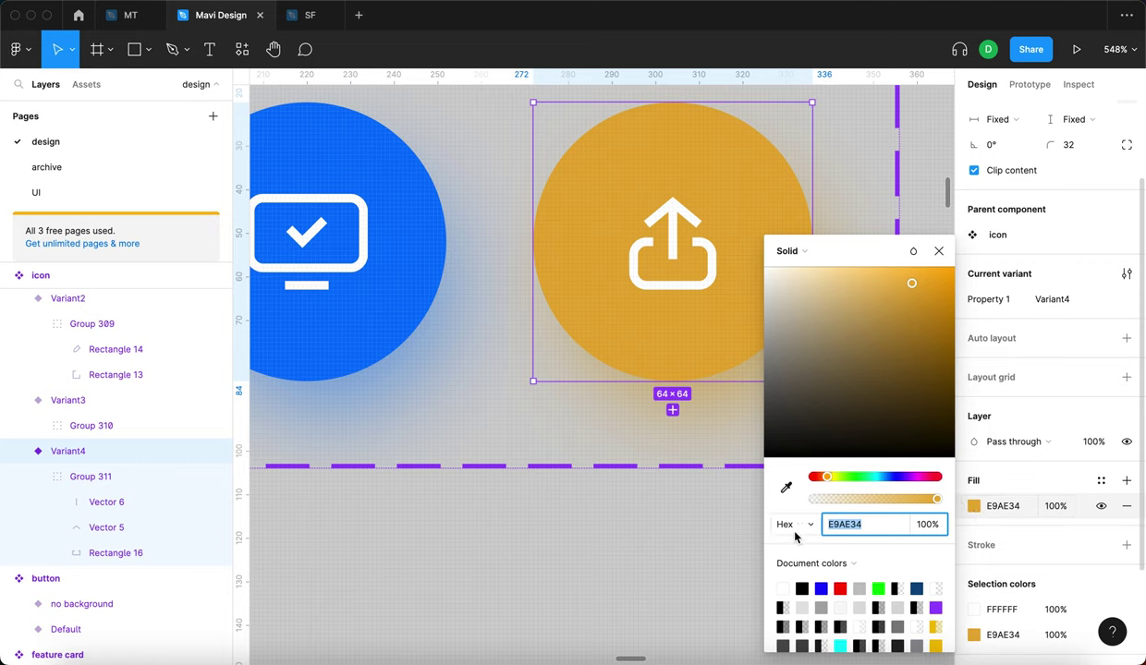
pyautogui.click(794, 534)
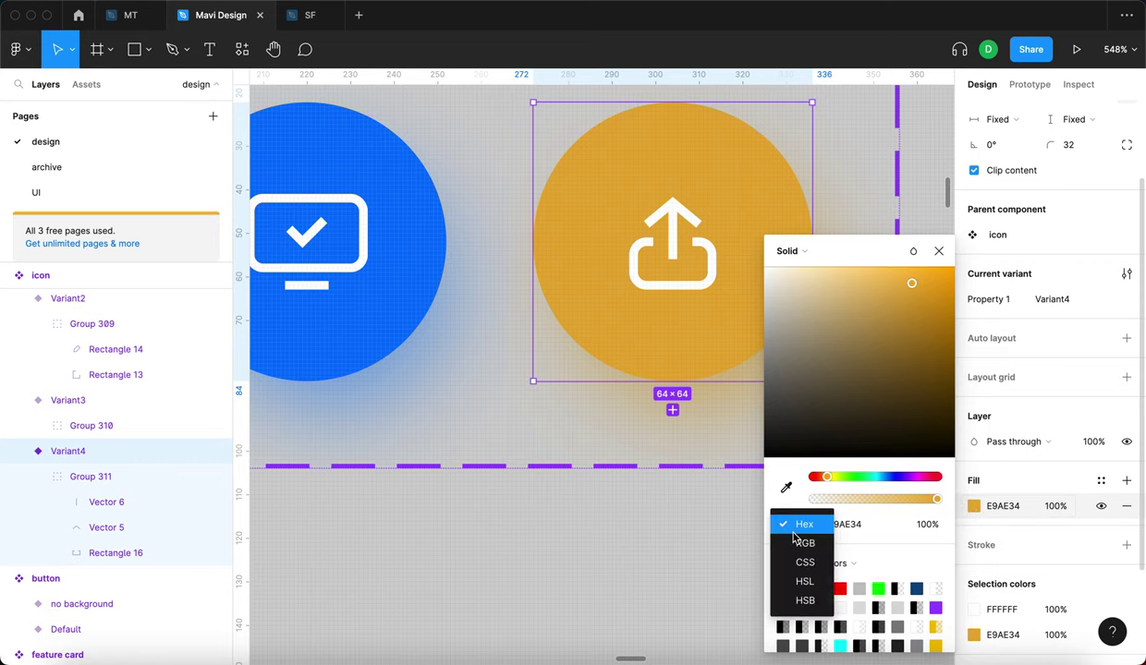
pyautogui.click(806, 581)
# - Darken the yellow circle's fill by setting its HSL lightness to 49
pyautogui.click(894, 526)
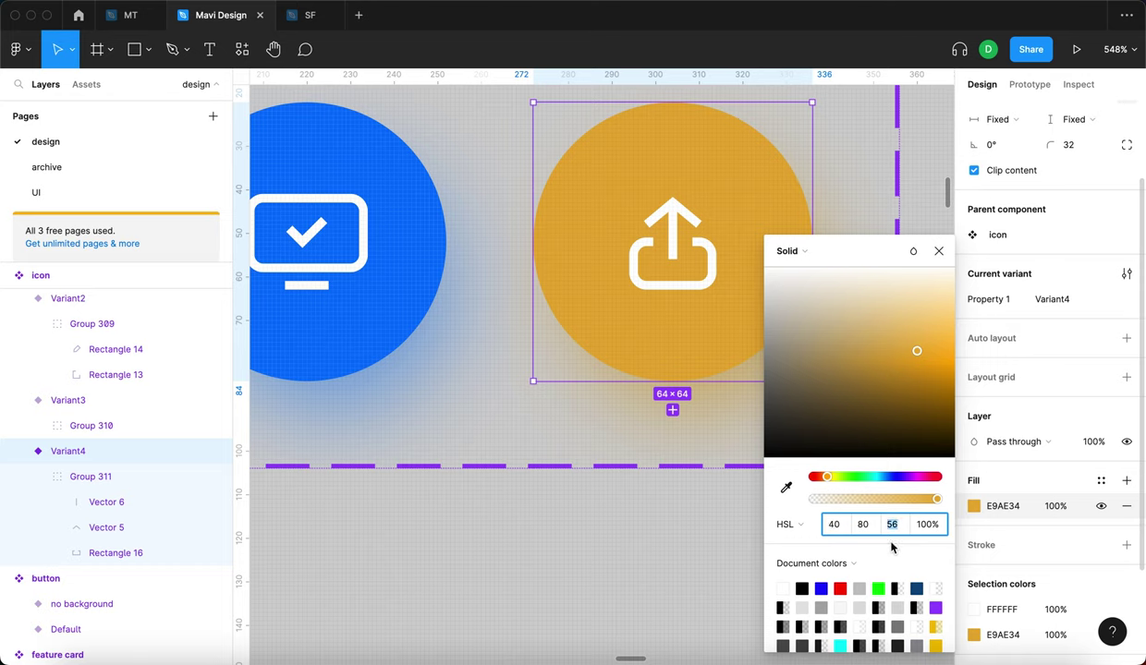
pyautogui.press('Down')
pyautogui.press('Down')
pyautogui.press('Down')
pyautogui.press('Down')
pyautogui.press('Down')
pyautogui.press('Down')
pyautogui.press('Down')
pyautogui.press('Down')
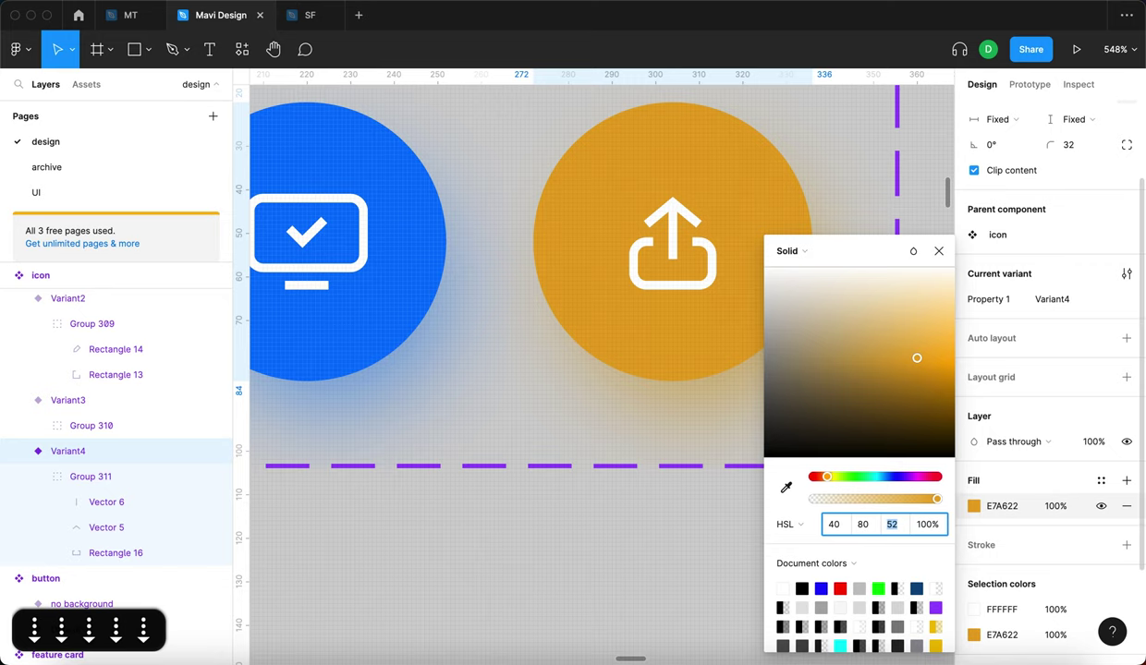
pyautogui.press('Up')
pyautogui.press('Up')
pyautogui.press('Down')
pyautogui.press('Down')
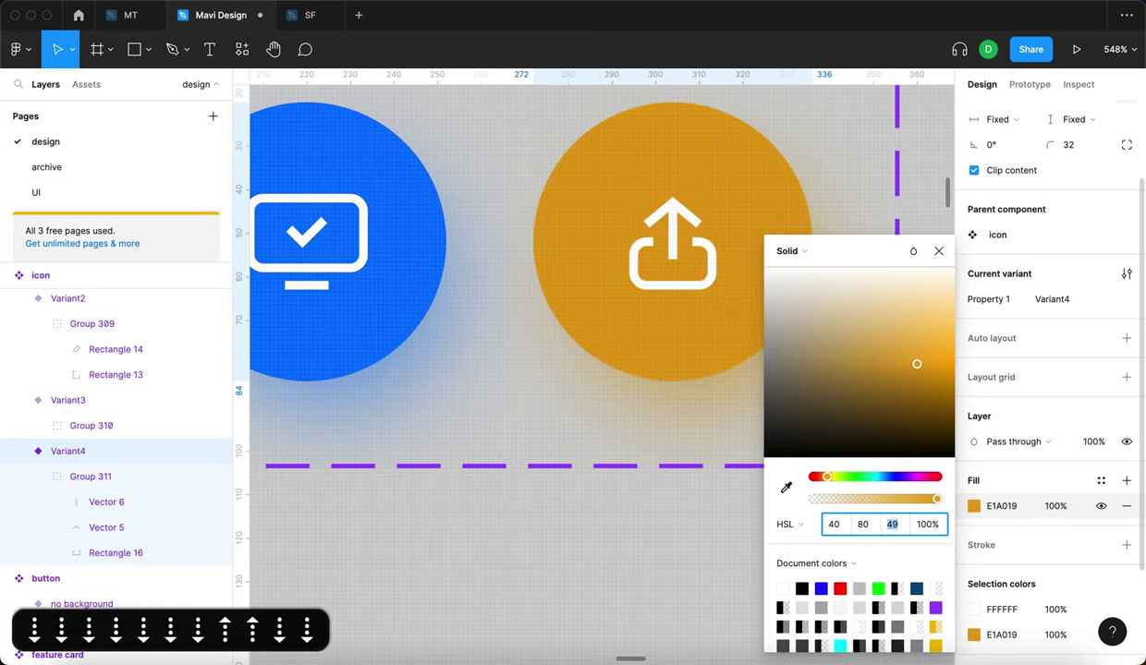
pyautogui.press('Up')
pyautogui.press('Down')
pyautogui.press('Return')
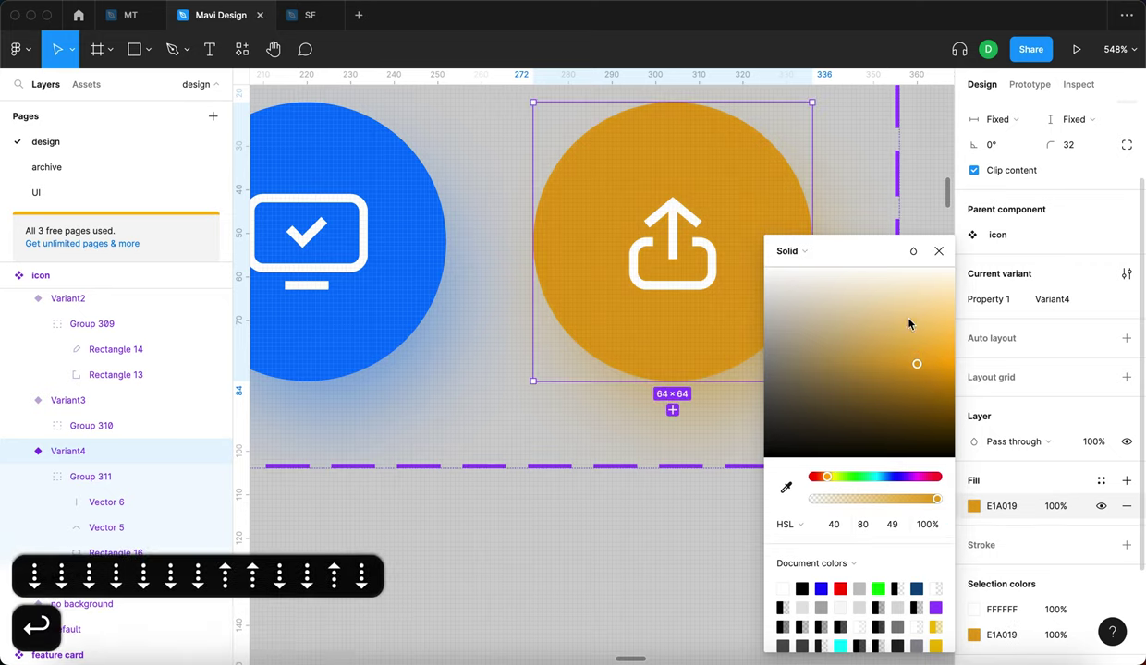
pyautogui.click(939, 251)
pyautogui.click(927, 267)
# - Narrow the gap in the upload icon's open outline by moving both of its upper endpoints inward by 1
pyautogui.press('super+0')
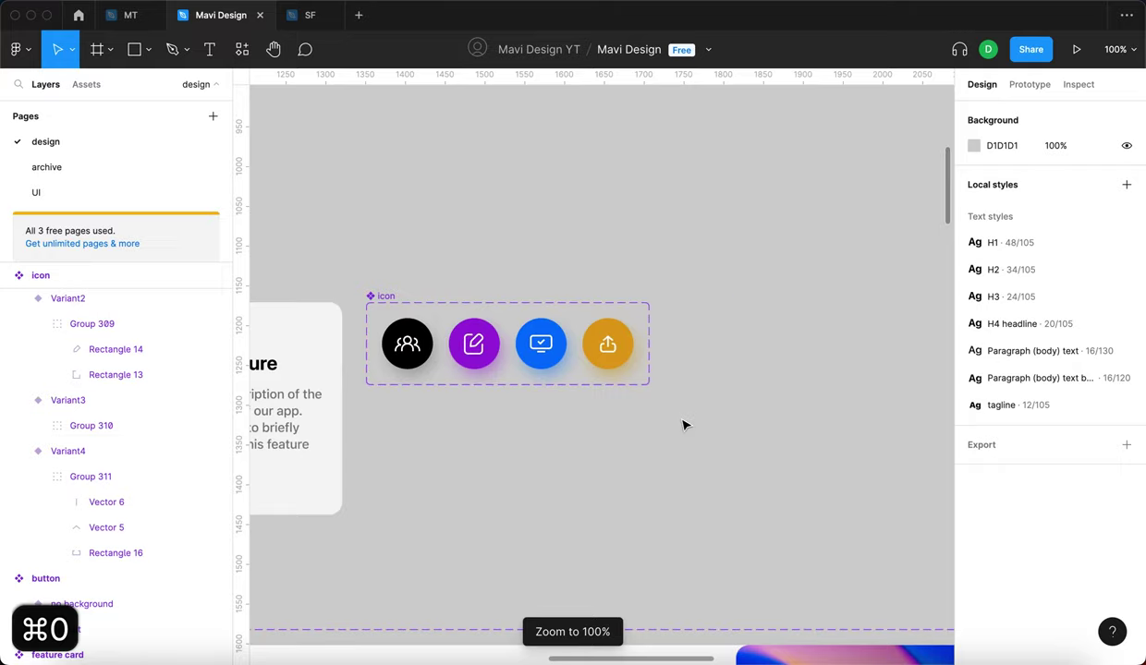
pyautogui.hscroll(-8, 683, 425)
pyautogui.hscroll(8, 684, 425)
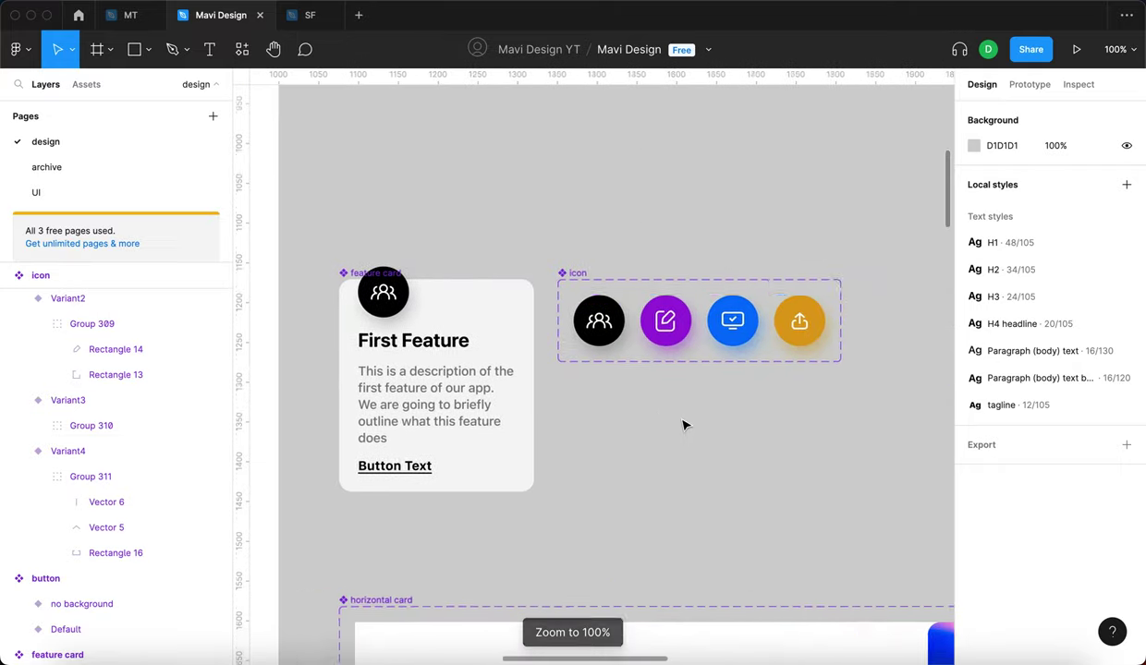
pyautogui.hscroll(2, 684, 425)
pyautogui.click(708, 338)
pyautogui.scroll(6, 709, 340)
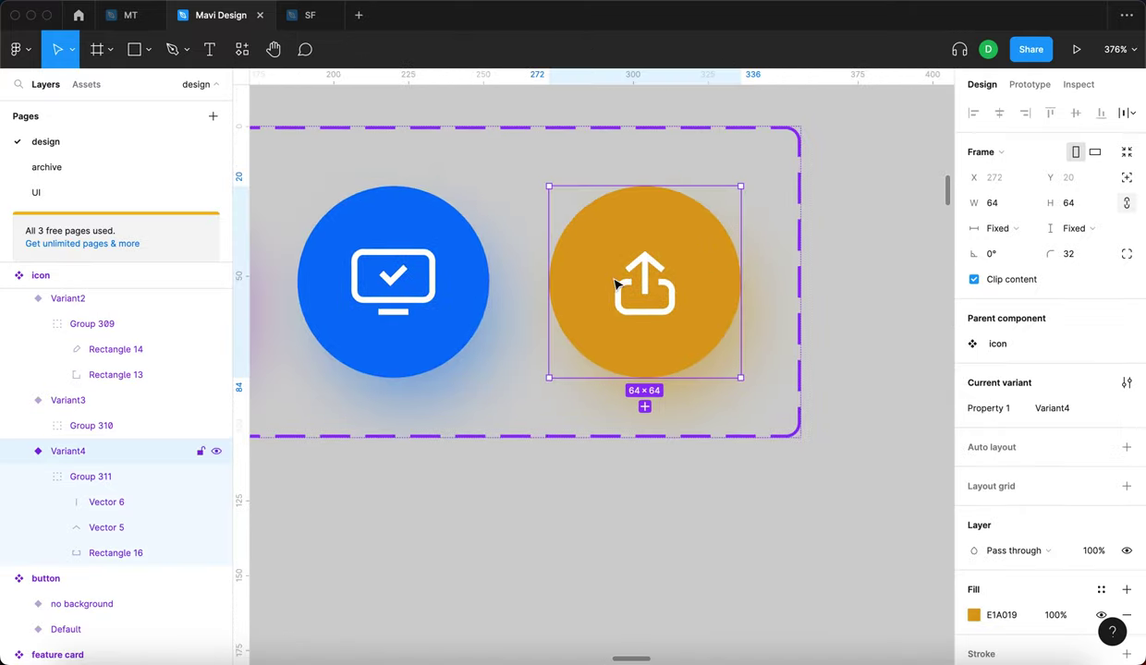
pyautogui.scroll(6, 614, 281)
pyautogui.press('Return')
pyautogui.doubleClick(672, 294)
pyautogui.press('Return')
pyautogui.press('Return')
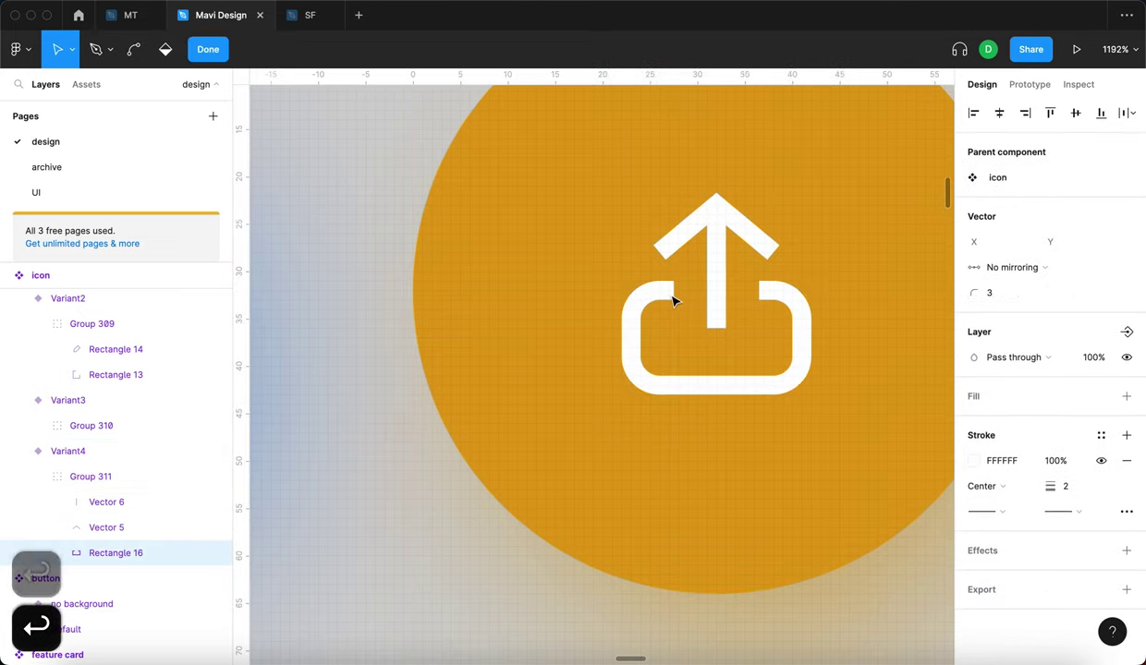
pyautogui.click(672, 292)
pyautogui.press('Right')
pyautogui.click(758, 291)
pyautogui.press('Left')
pyautogui.press('Return')
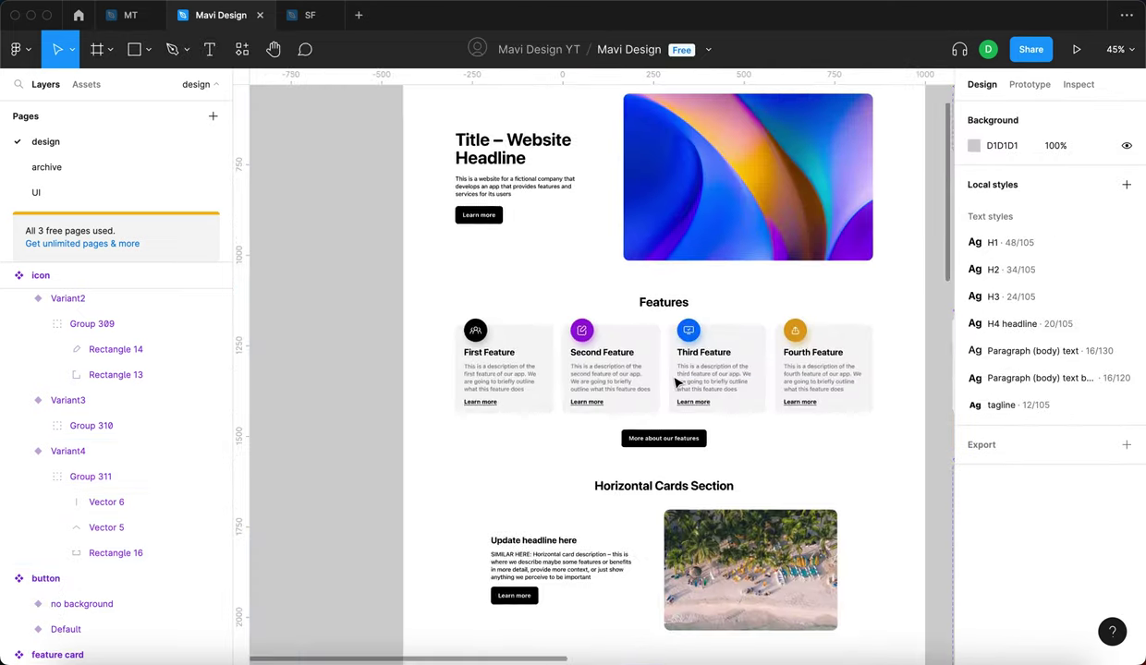
# - Present the website design as a prototype and examine the coloured icons on its feature cards
pyautogui.scroll(1, 676, 380)
pyautogui.press('super+grave')
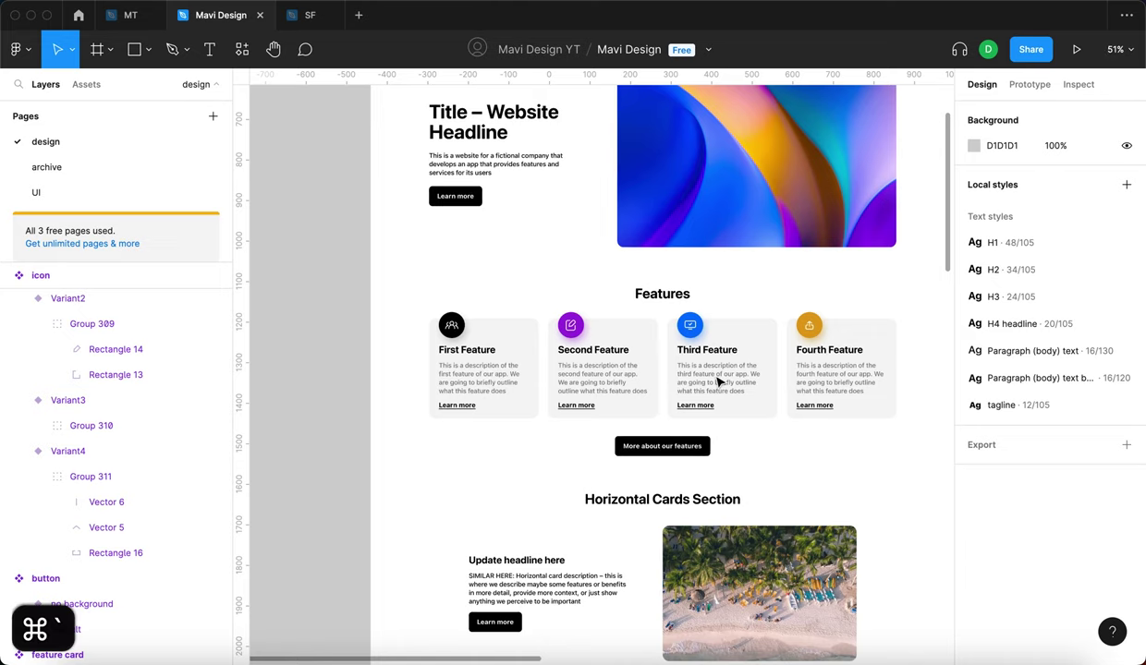
pyautogui.scroll(5, 712, 381)
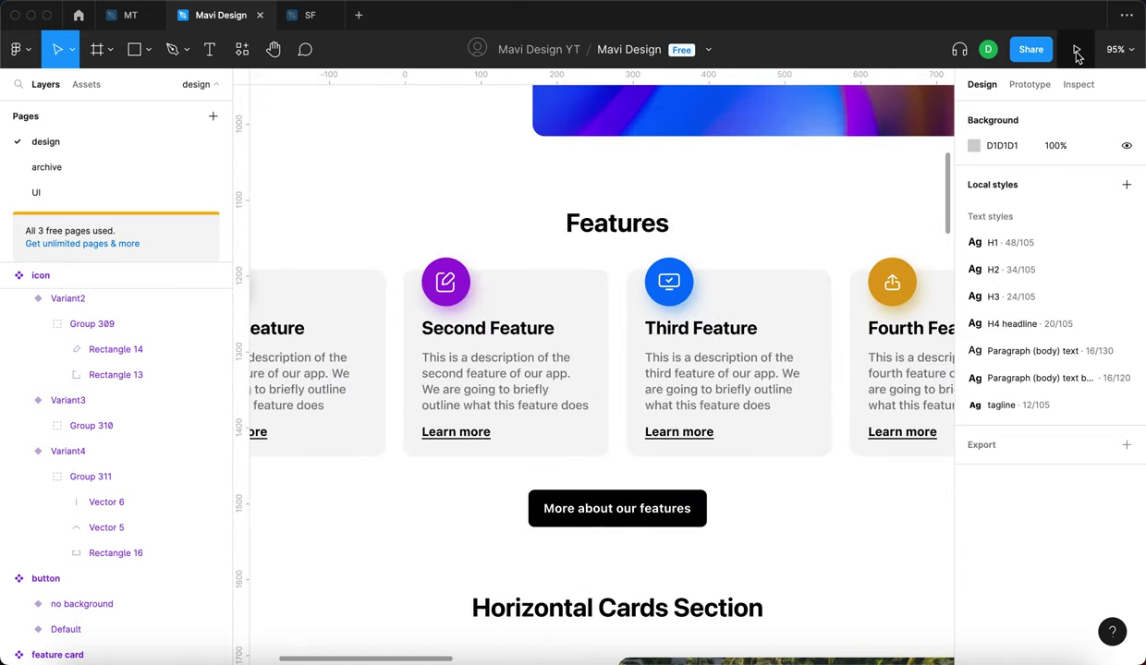
pyautogui.click(1077, 56)
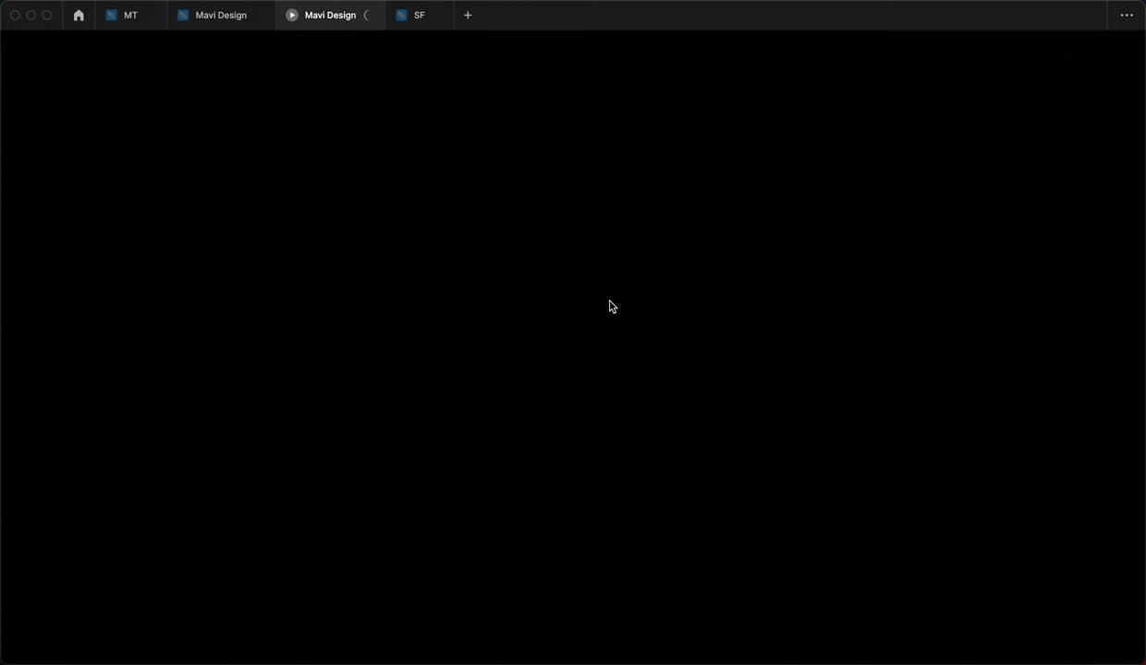
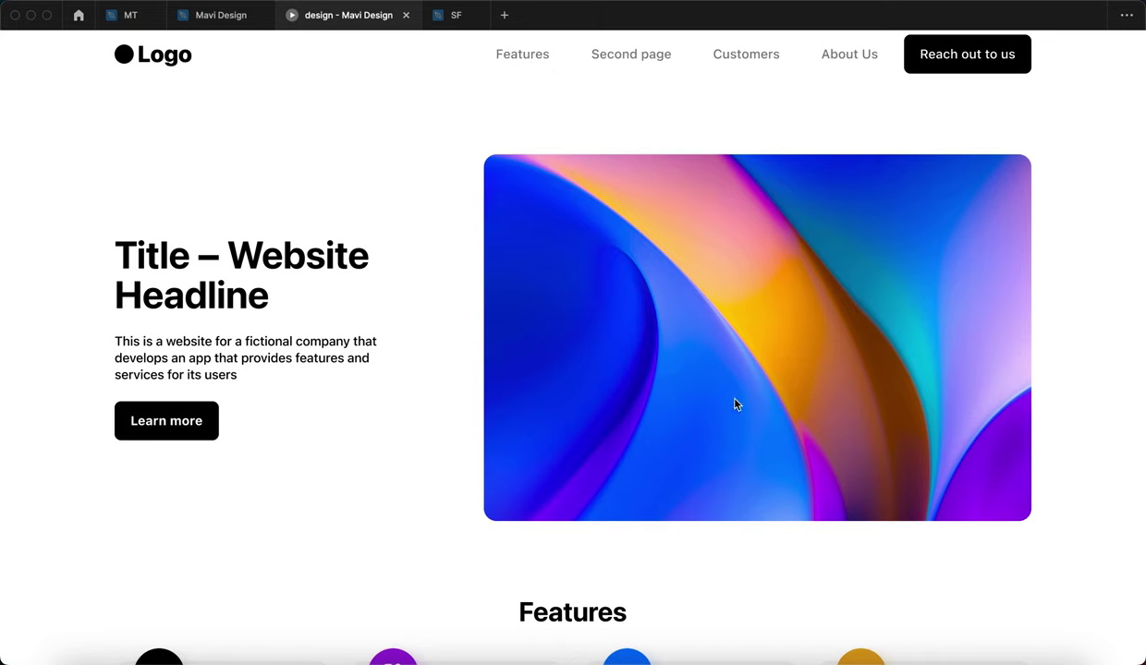
pyautogui.scroll(-5, 736, 404)
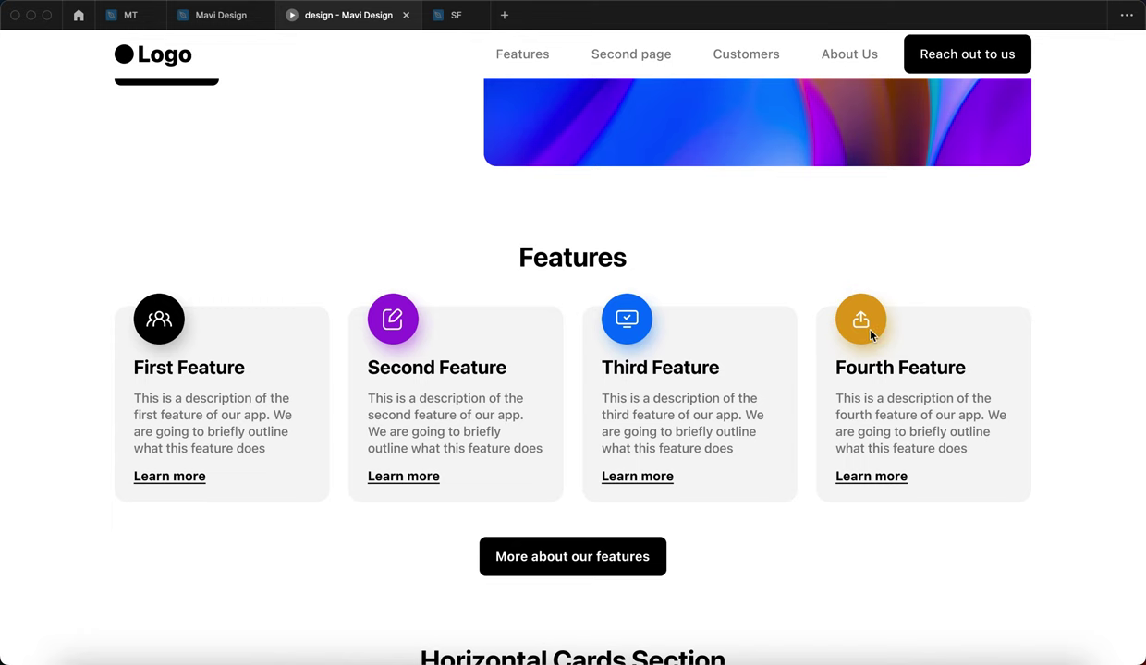
pyautogui.scroll(4, 808, 153)
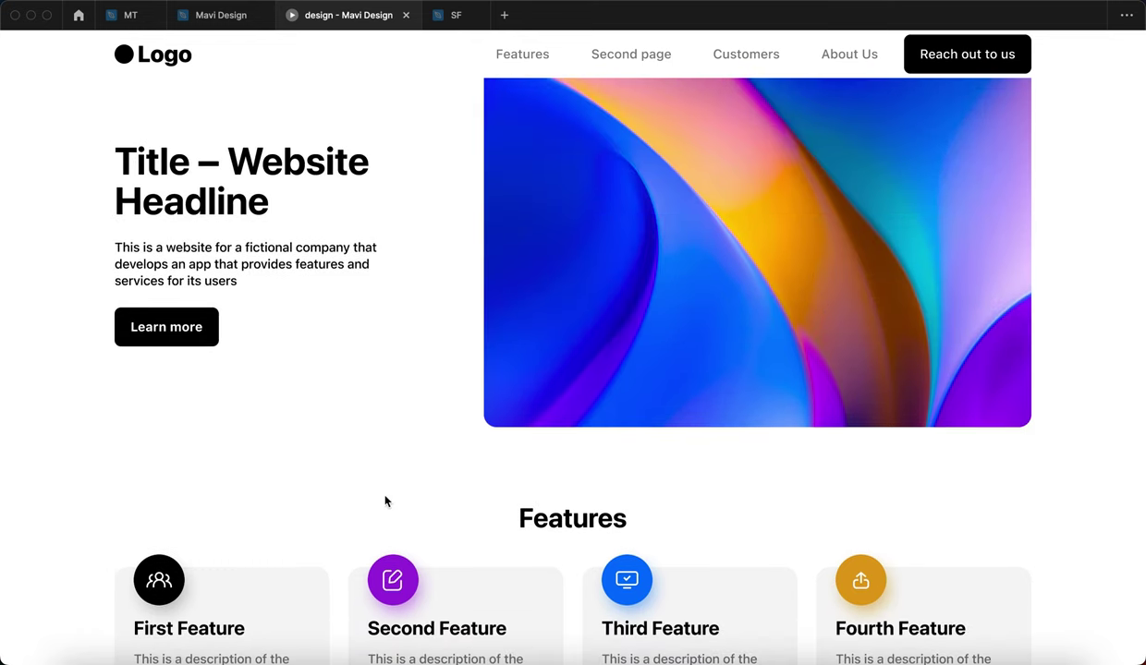
pyautogui.scroll(-4, 379, 480)
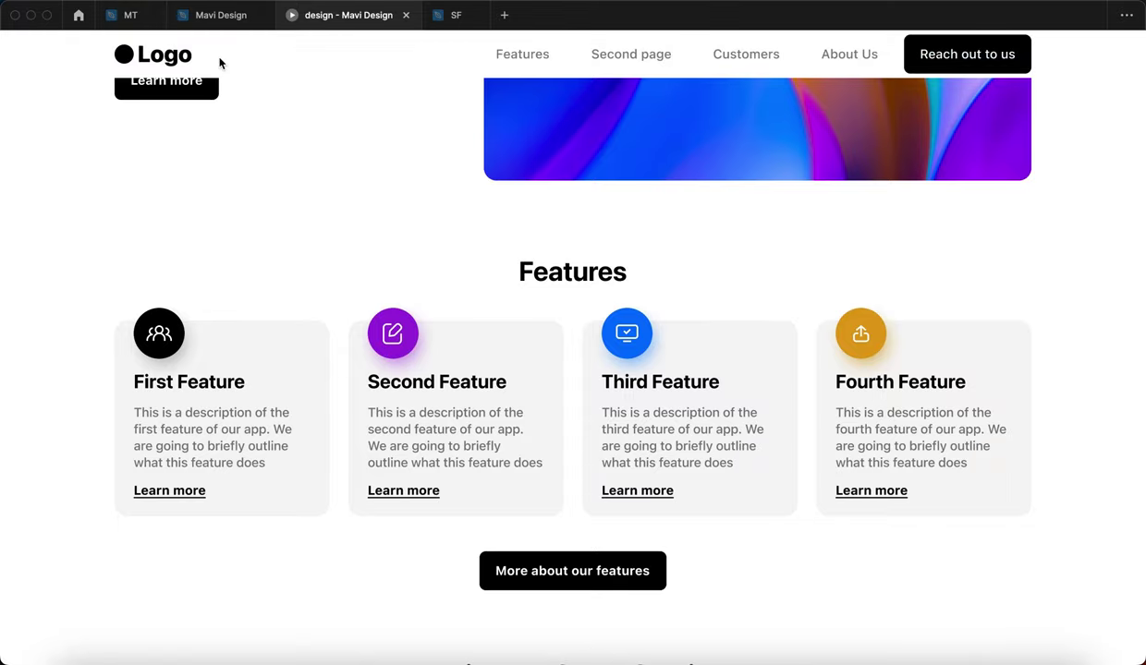
# - Return to the design file and slightly shrink the open square outline of the purple edit icon
pyautogui.click(207, 14)
pyautogui.click(452, 288)
pyautogui.scroll(-5, 452, 288)
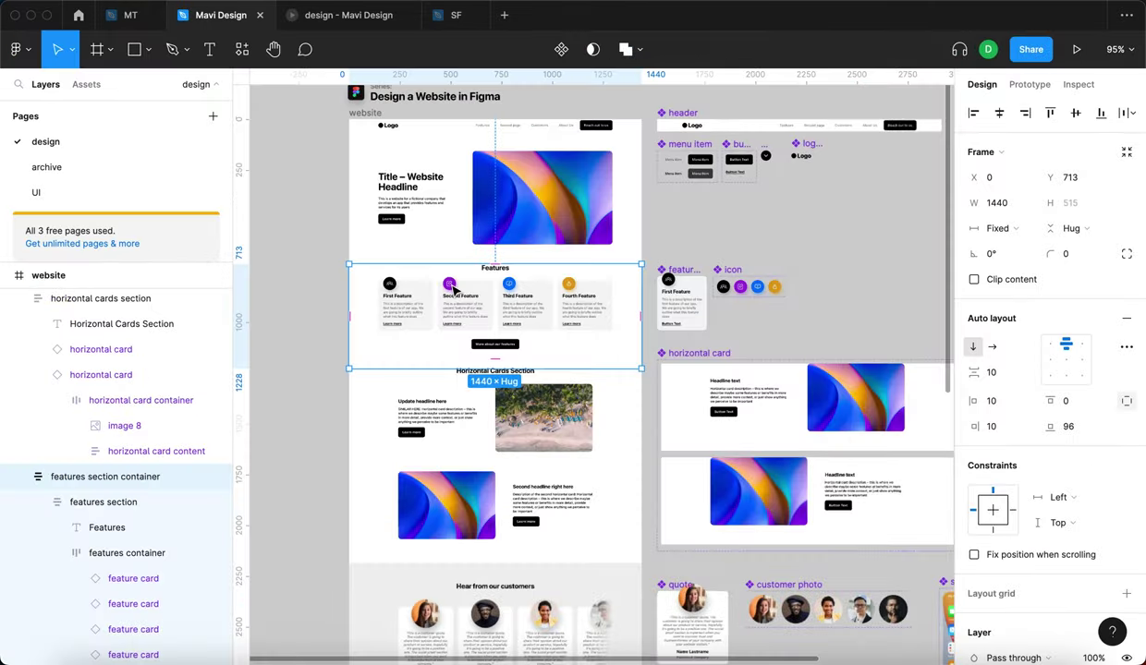
pyautogui.hscroll(3, 499, 288)
pyautogui.scroll(10, 556, 291)
pyautogui.keyDown('super'); pyautogui.click(573, 304); pyautogui.keyUp('super')
pyautogui.scroll(-5, 573, 304)
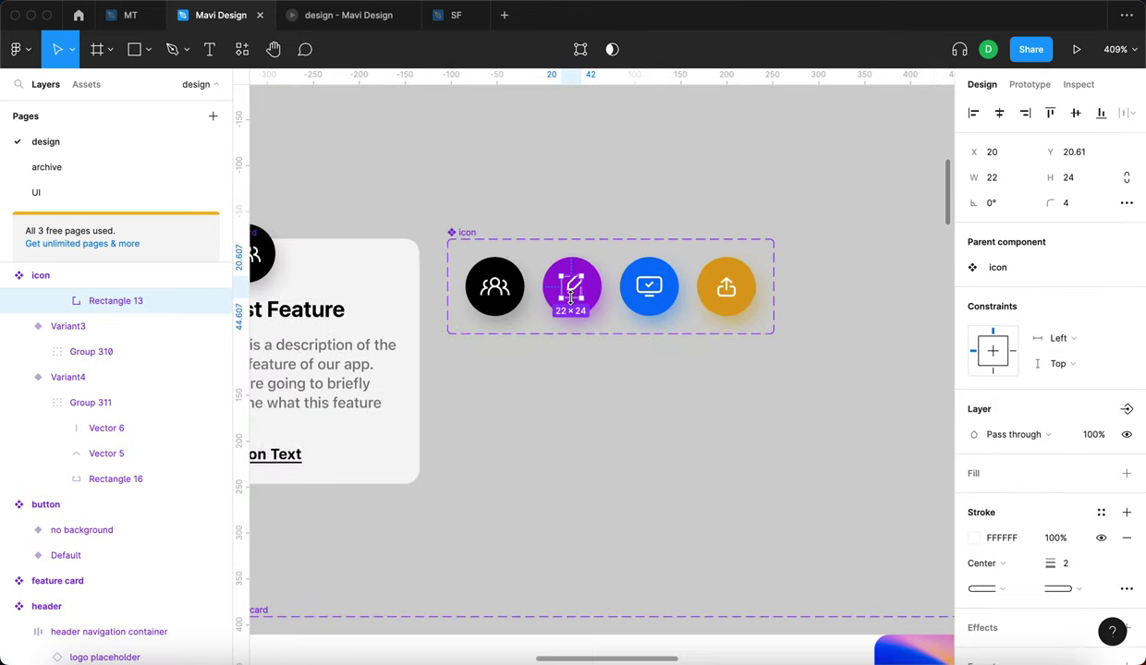
pyautogui.scroll(8, 584, 272)
pyautogui.moveTo(592, 268); pyautogui.dragTo(594, 274)
pyautogui.moveTo(565, 314); pyautogui.dragTo(568, 315)
# - Nudge the pencil shape of the purple edit icon 1 up and 1 to the right
pyautogui.click(609, 333)
pyautogui.press('Left')
pyautogui.press('Down')
pyautogui.press('Up')
pyautogui.press('Right')
pyautogui.press('Up')
pyautogui.press('Right')
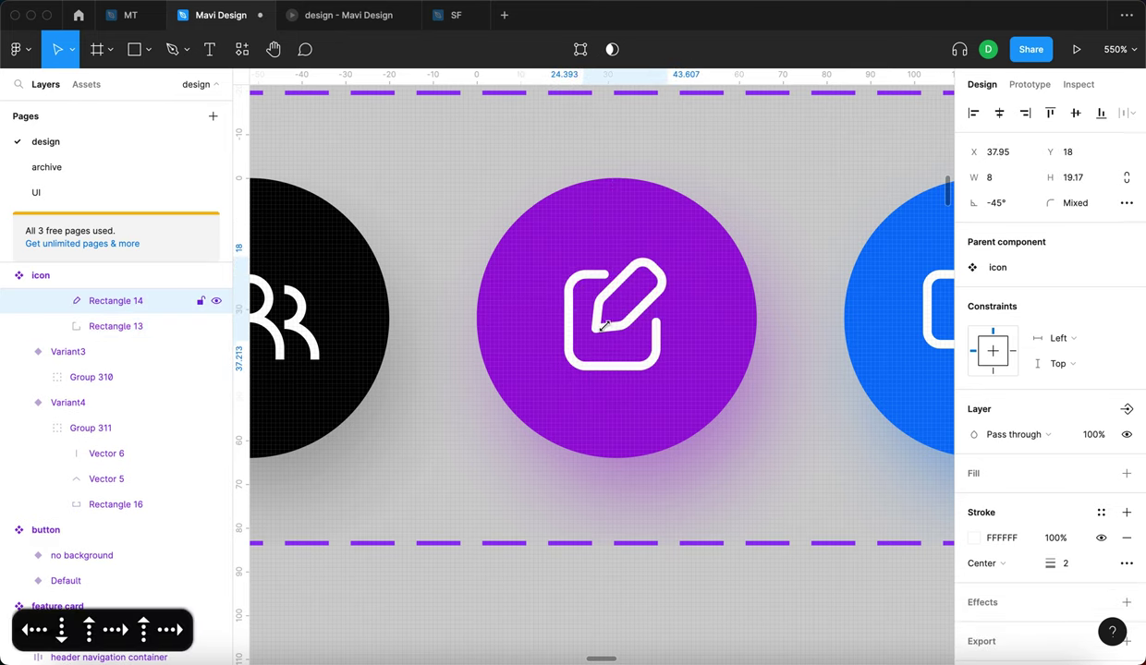
# - Switch to the prototype preview and compare the edit and upload icons in the Features section
pyautogui.click(817, 466)
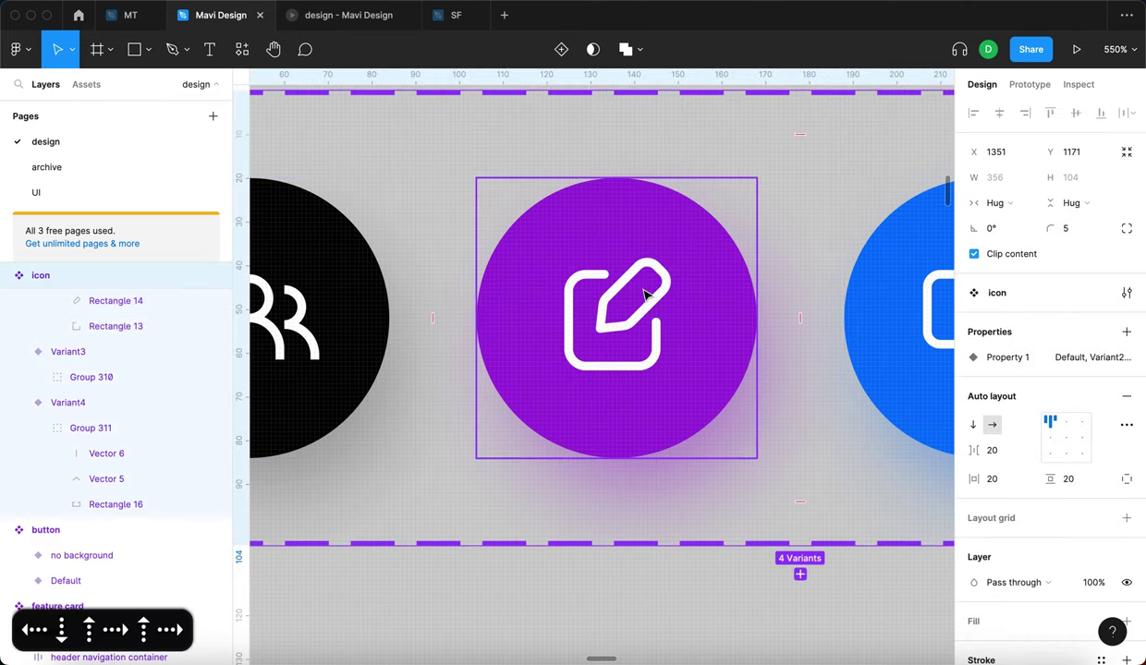
pyautogui.click(800, 205)
pyautogui.scroll(-5, 800, 205)
pyautogui.click(695, 135)
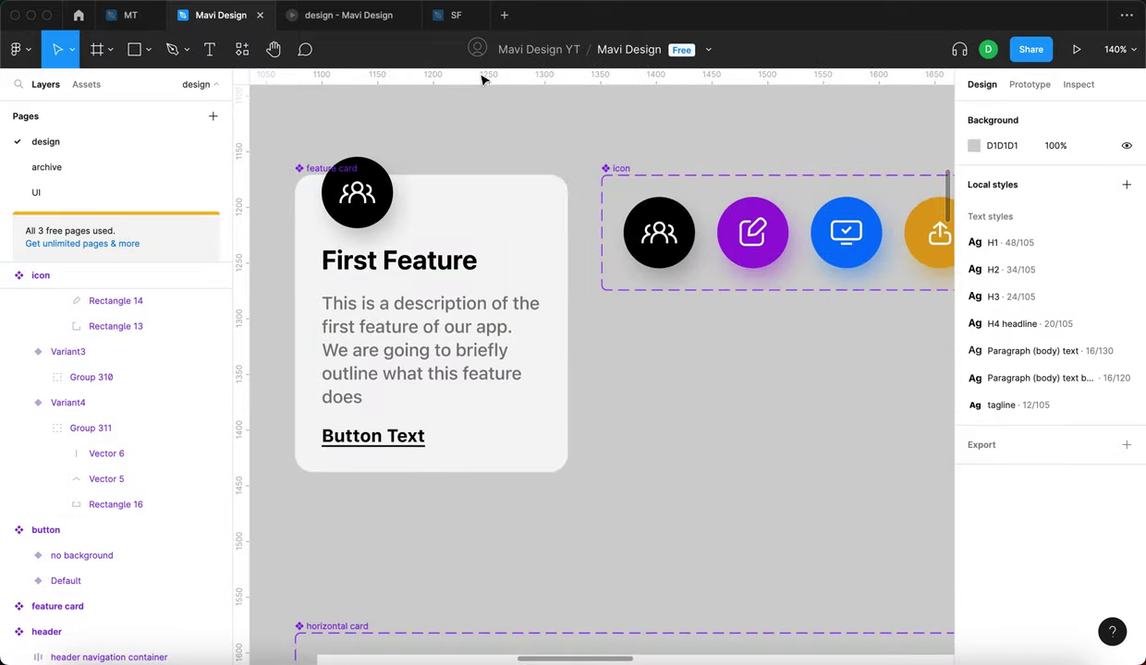
pyautogui.click(348, 15)
pyautogui.scroll(-1, 606, 376)
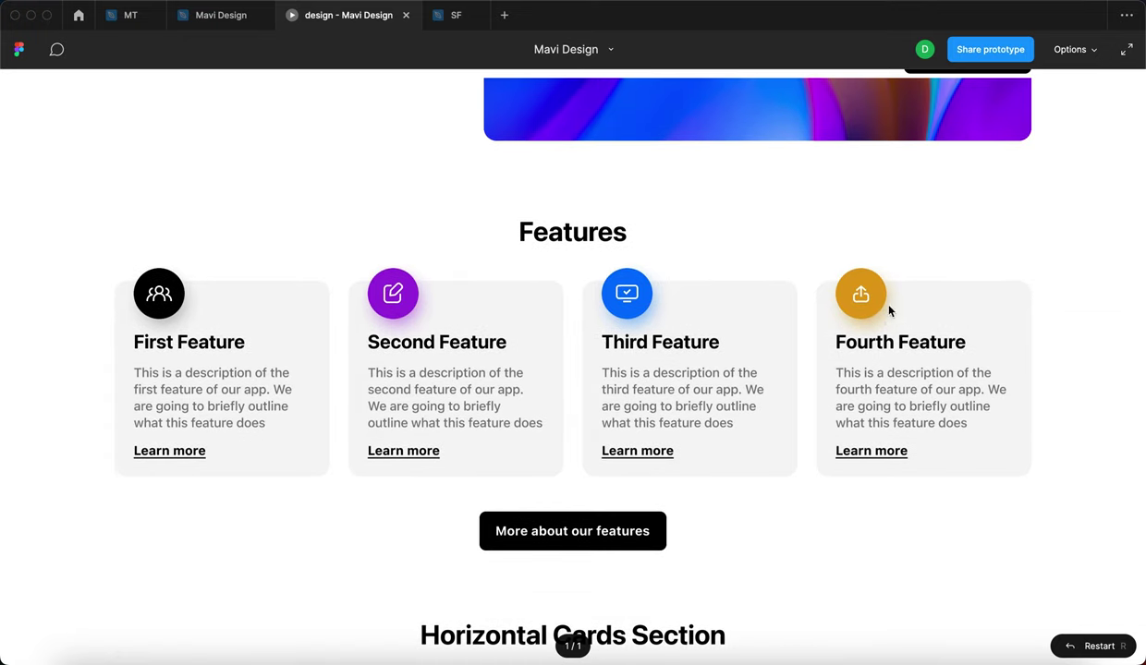
# - In the design file, move the upload icon's stem and arrowhead together up by 1
pyautogui.click(220, 15)
pyautogui.hscroll(5, 849, 327)
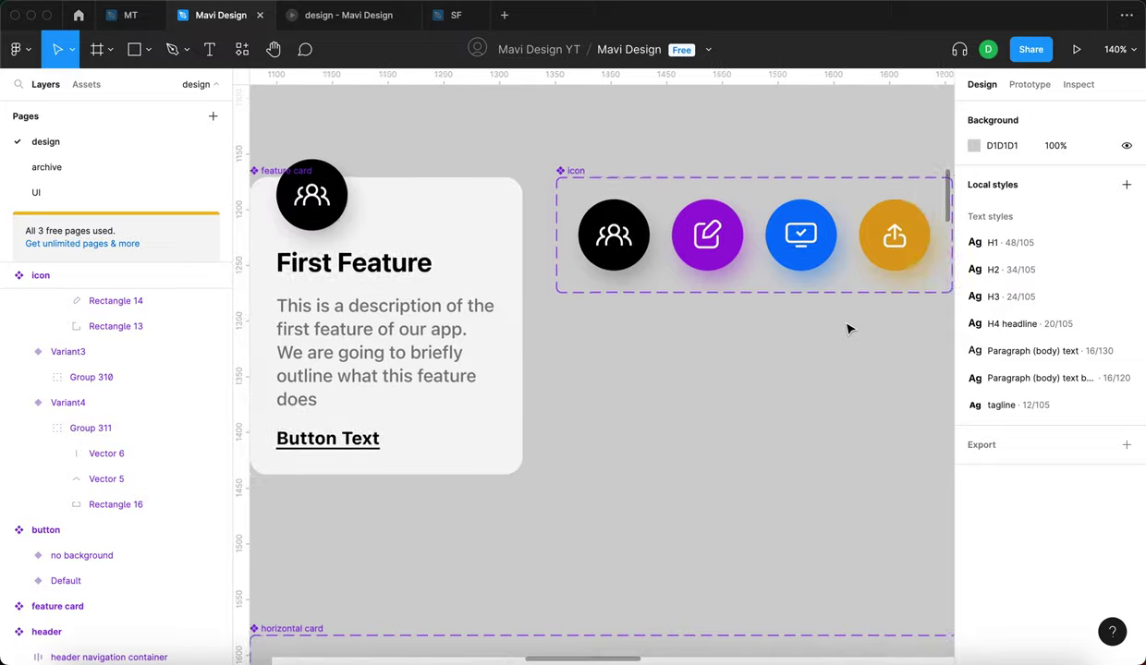
pyautogui.scroll(5, 388, 237)
pyautogui.keyDown('super'); pyautogui.click(548, 212); pyautogui.keyUp('super')
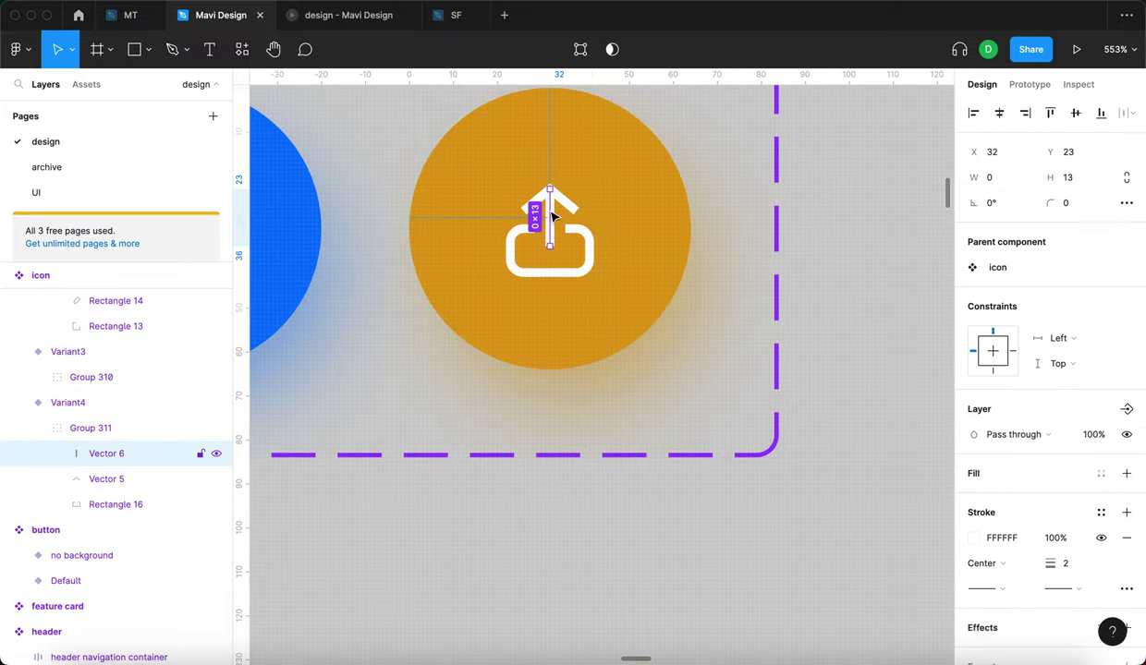
pyautogui.keyDown('shift'); pyautogui.click(547, 196); pyautogui.keyUp('shift')
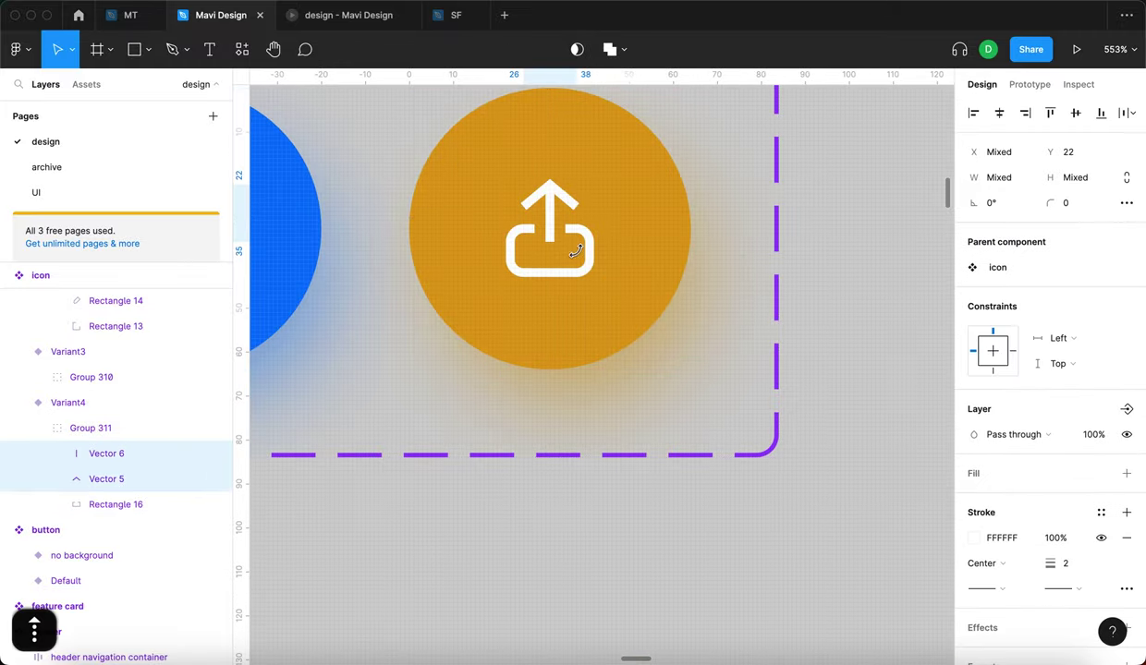
# - Enlarge the upload icon's open outline and extend the arrow's stem downward to a length of 15
pyautogui.click(551, 277)
pyautogui.moveTo(594, 253); pyautogui.dragTo(596, 253)
pyautogui.press('Up')
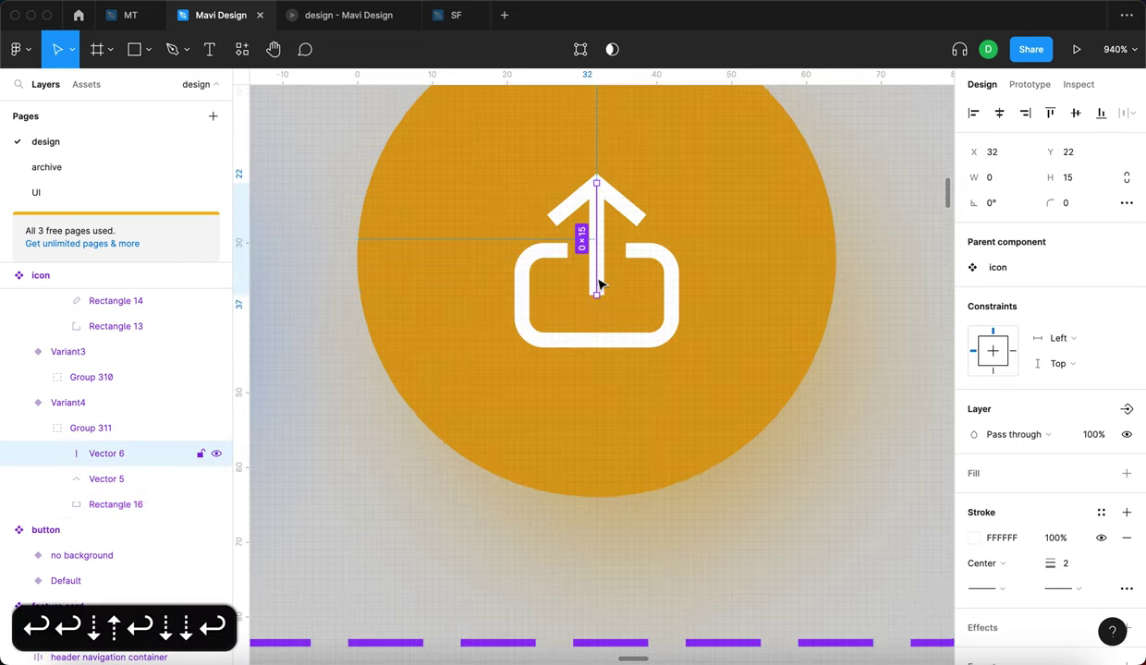
pyautogui.scroll(-3, 598, 279)
pyautogui.click(678, 318)
pyautogui.click(863, 364)
# - Examine the revised feature card icons and the horizontal cards section in the prototype preview
pyautogui.scroll(-5, 863, 363)
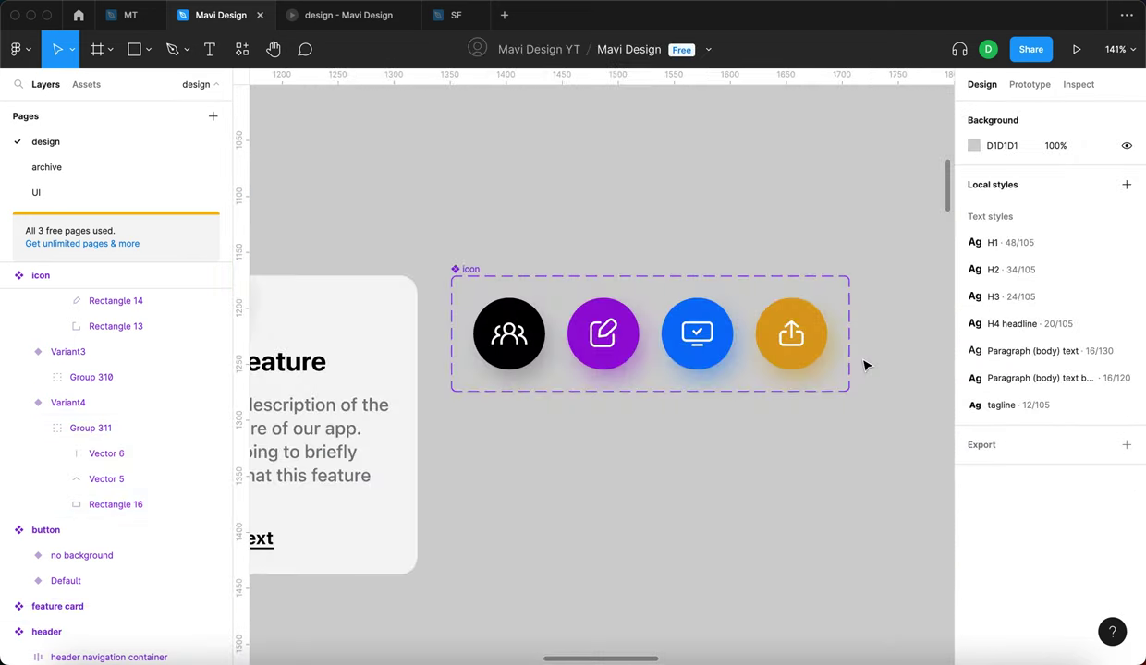
pyautogui.hscroll(-3, 860, 360)
pyautogui.click(353, 22)
pyautogui.click(354, 17)
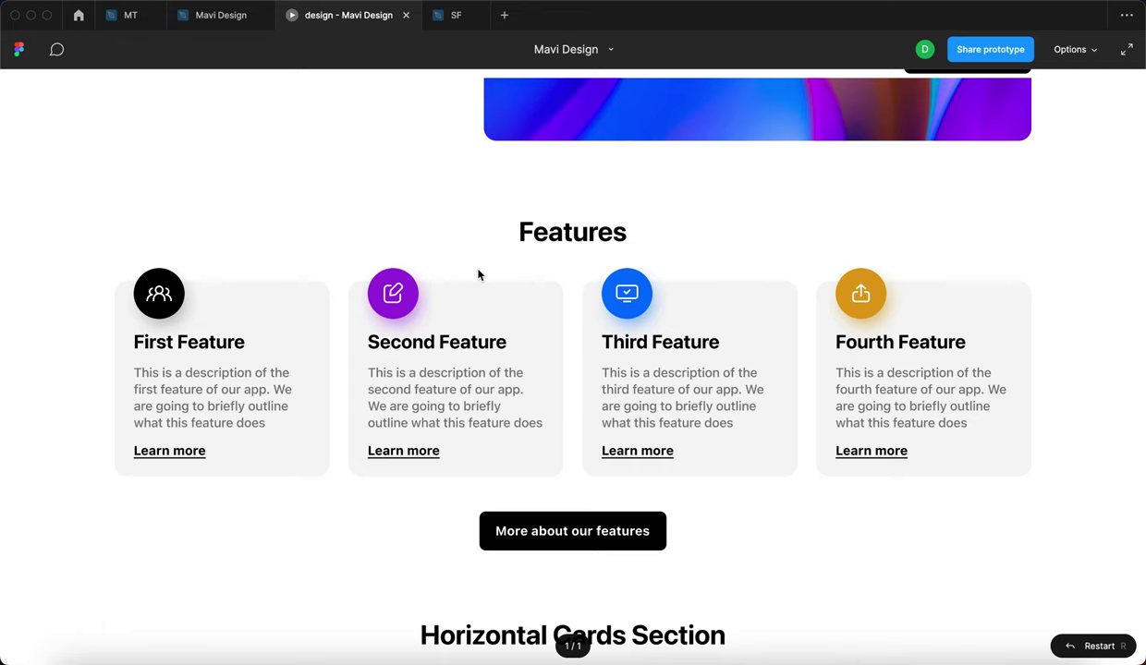
pyautogui.scroll(1, 754, 244)
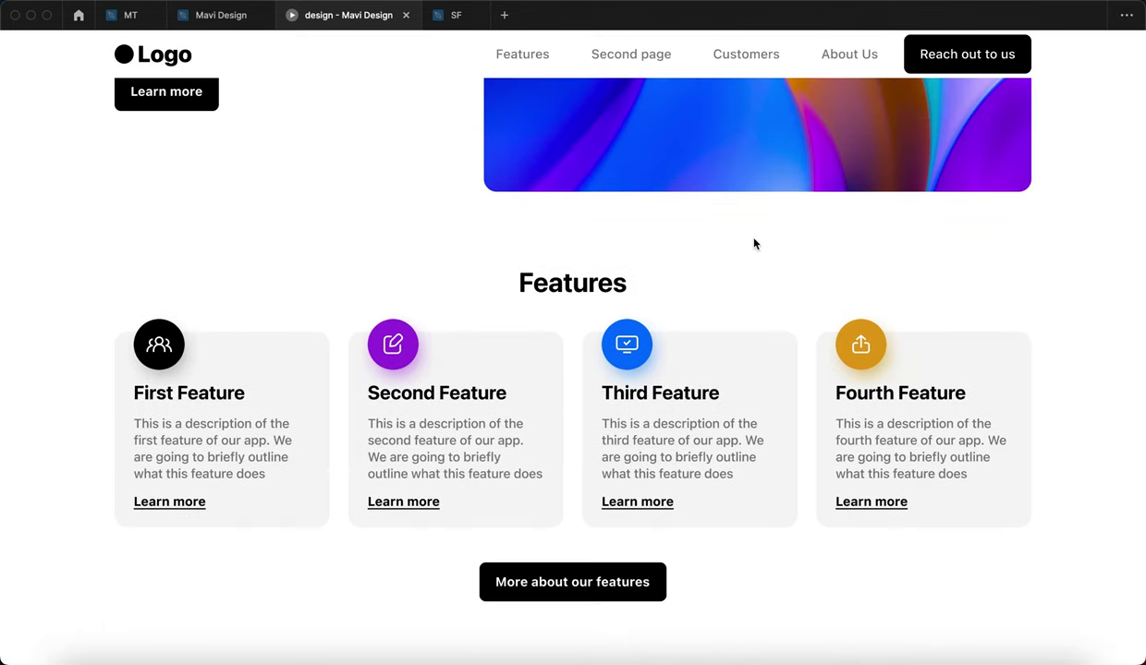
pyautogui.scroll(1, 754, 244)
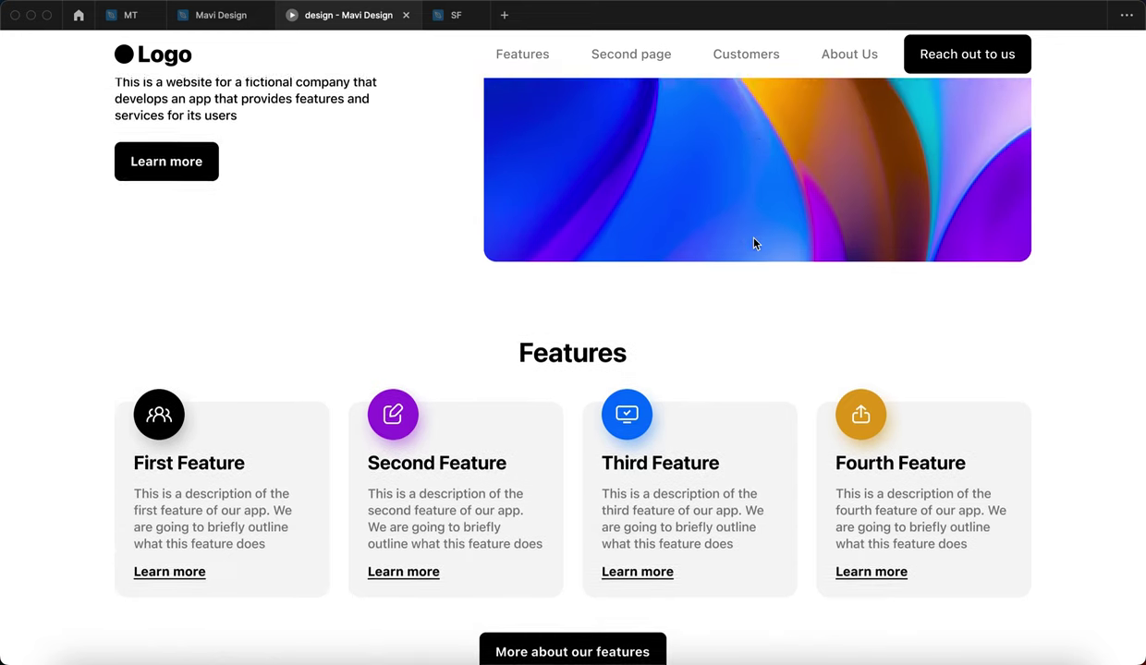
pyautogui.scroll(-3, 754, 244)
pyautogui.scroll(2, 754, 244)
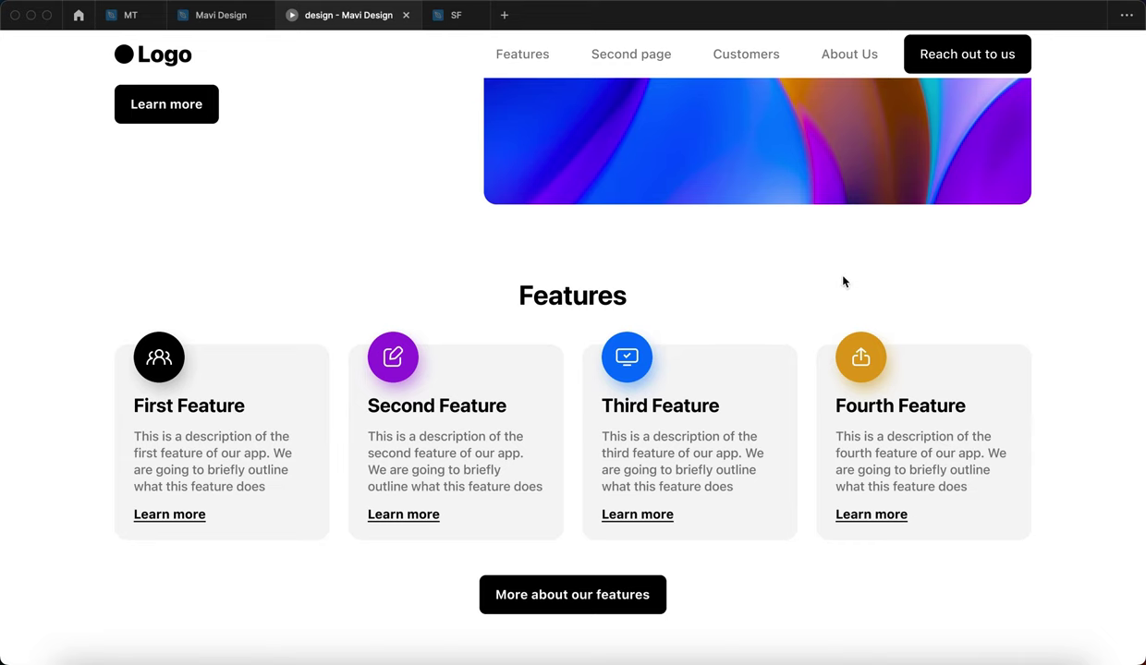
pyautogui.scroll(-5, 825, 240)
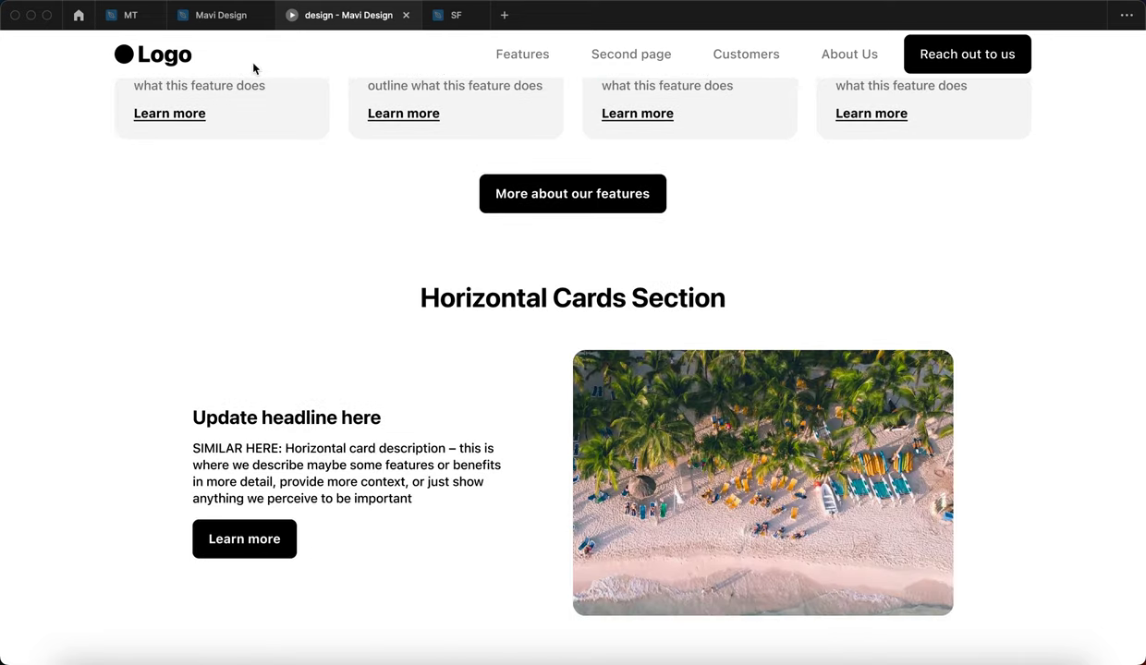
# - Return to the design file and review the full website page and its components from header to footer
pyautogui.click(206, 15)
pyautogui.scroll(-6, 800, 471)
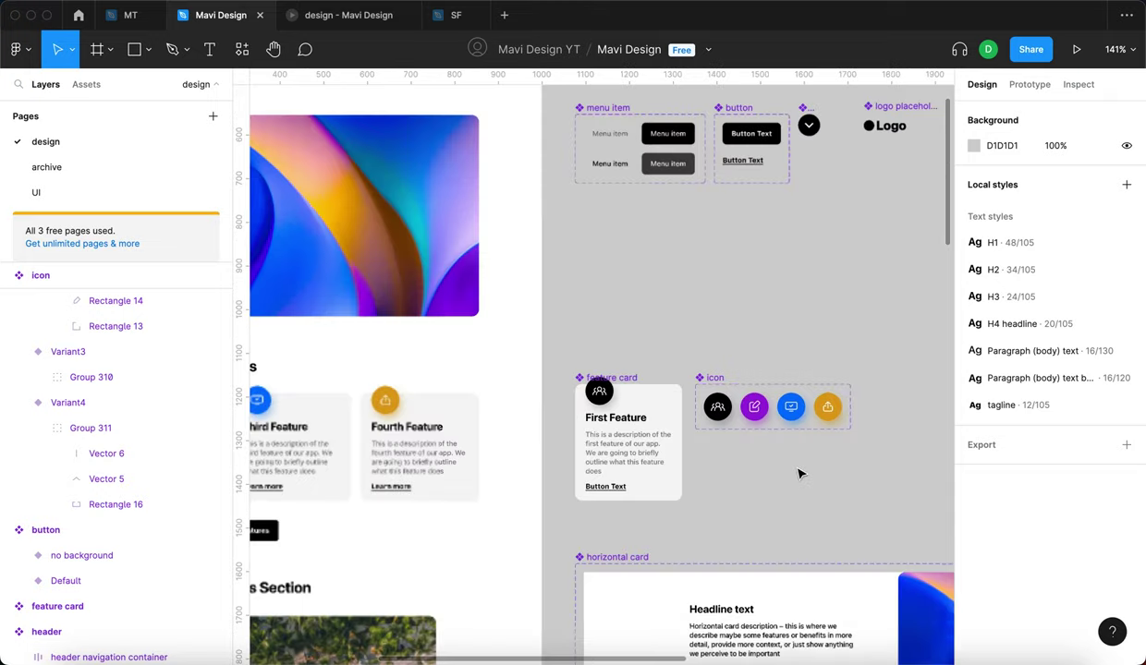
pyautogui.scroll(-4, 800, 473)
pyautogui.scroll(-3, 432, 405)
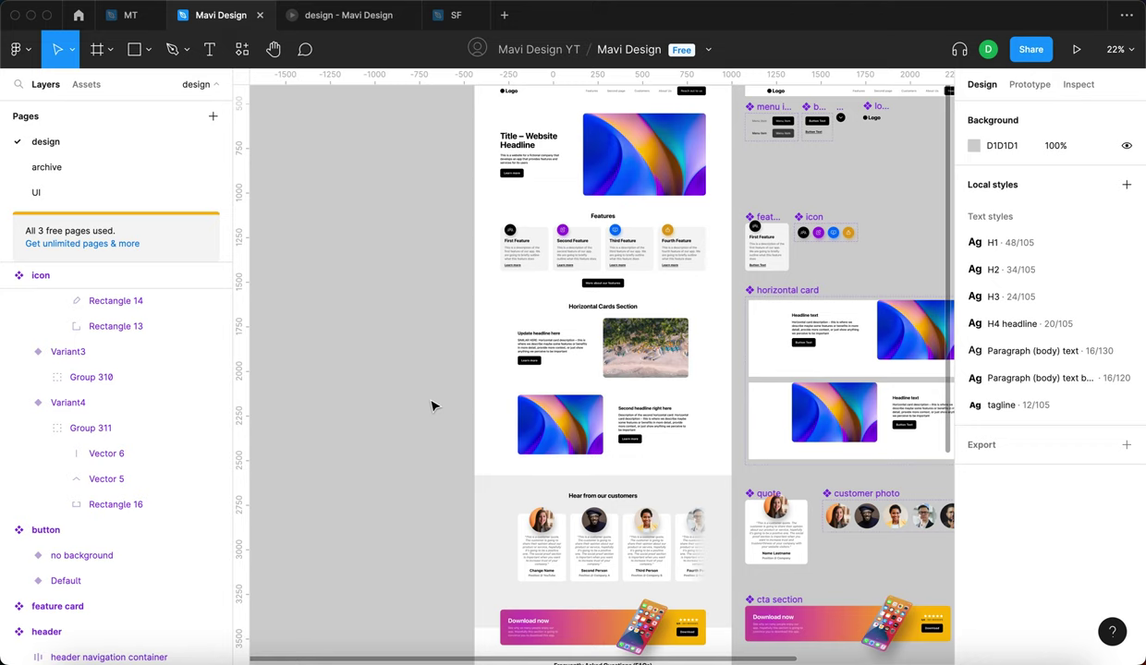
pyautogui.scroll(3, 431, 405)
pyautogui.click(532, 171)
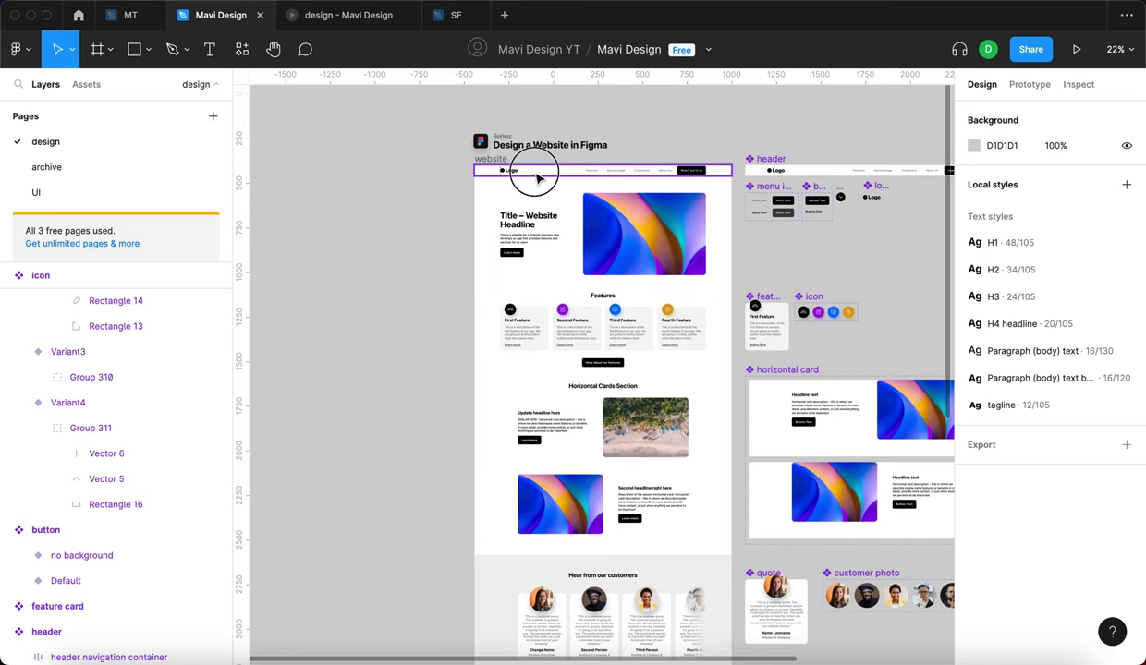
pyautogui.scroll(-12, 393, 266)
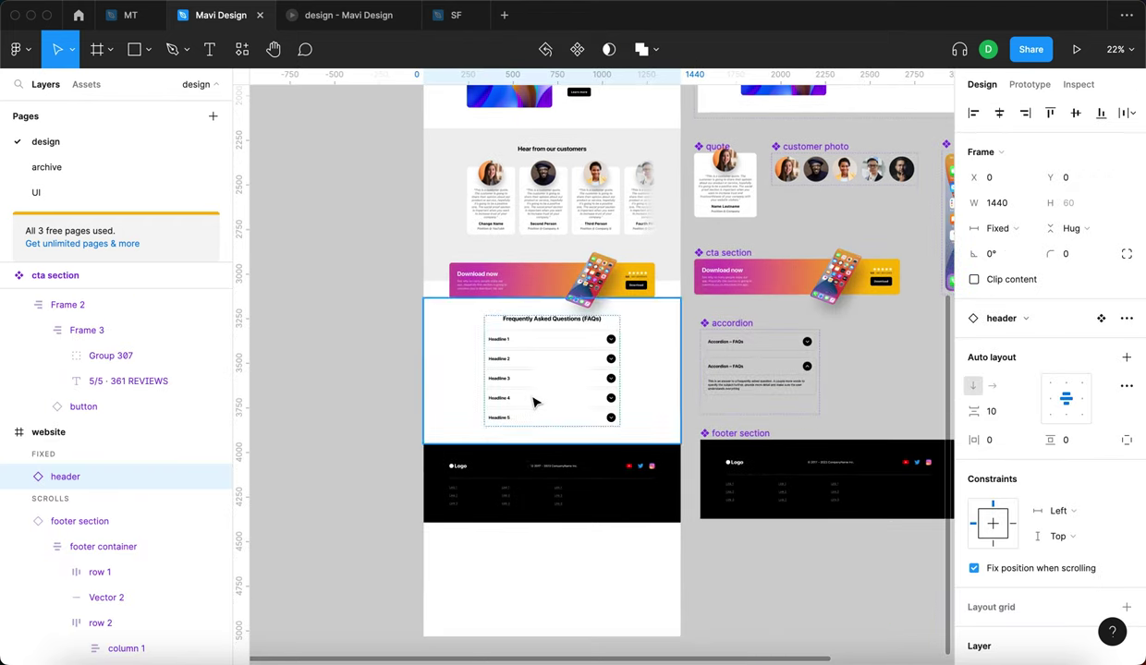
pyautogui.click(374, 377)
pyautogui.scroll(5, 372, 376)
pyautogui.scroll(1, 373, 376)
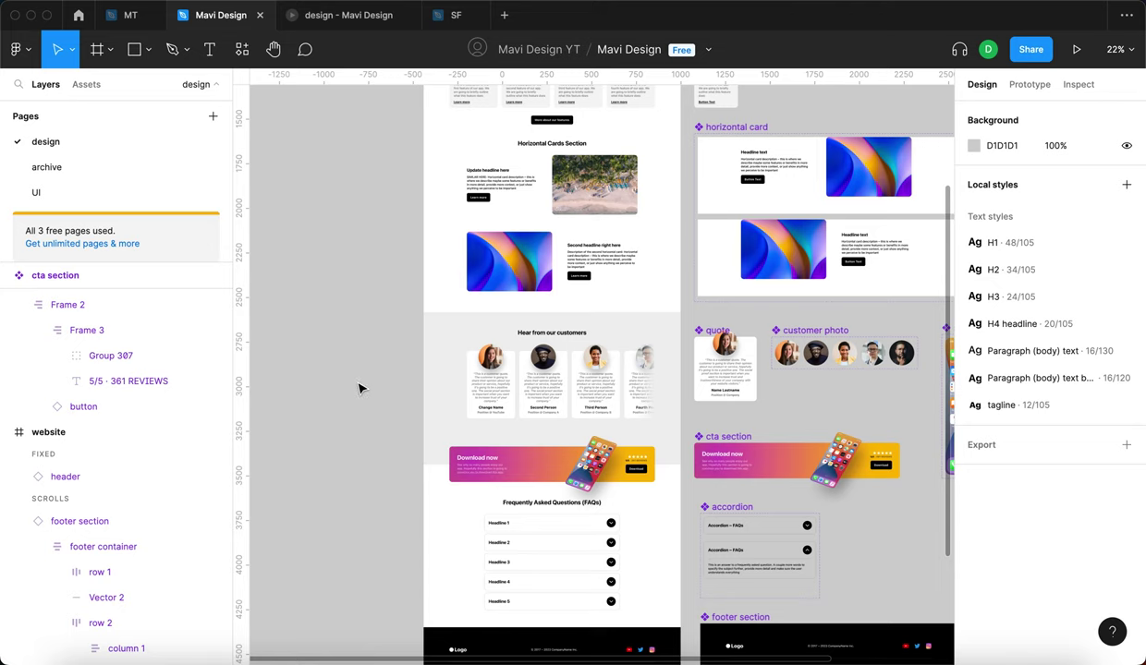
pyautogui.click(429, 445)
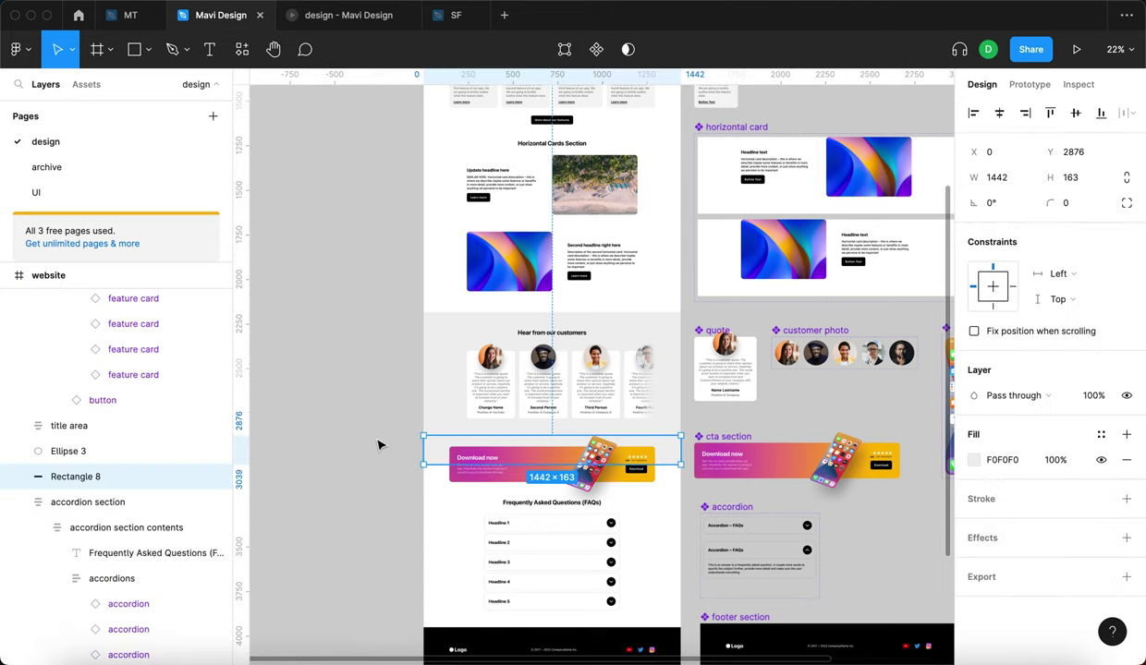
pyautogui.click(373, 439)
pyautogui.click(447, 450)
pyautogui.click(408, 449)
pyautogui.scroll(-2, 377, 435)
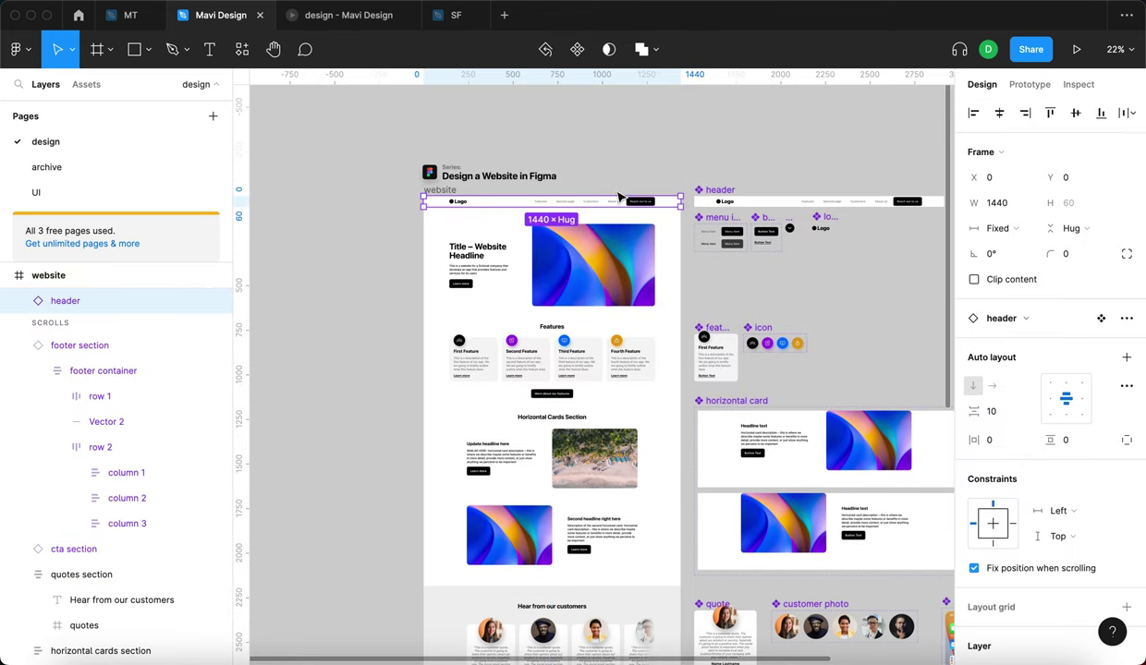
# - Apply vertical auto layout to the whole website frame
pyautogui.scroll(-1, 583, 273)
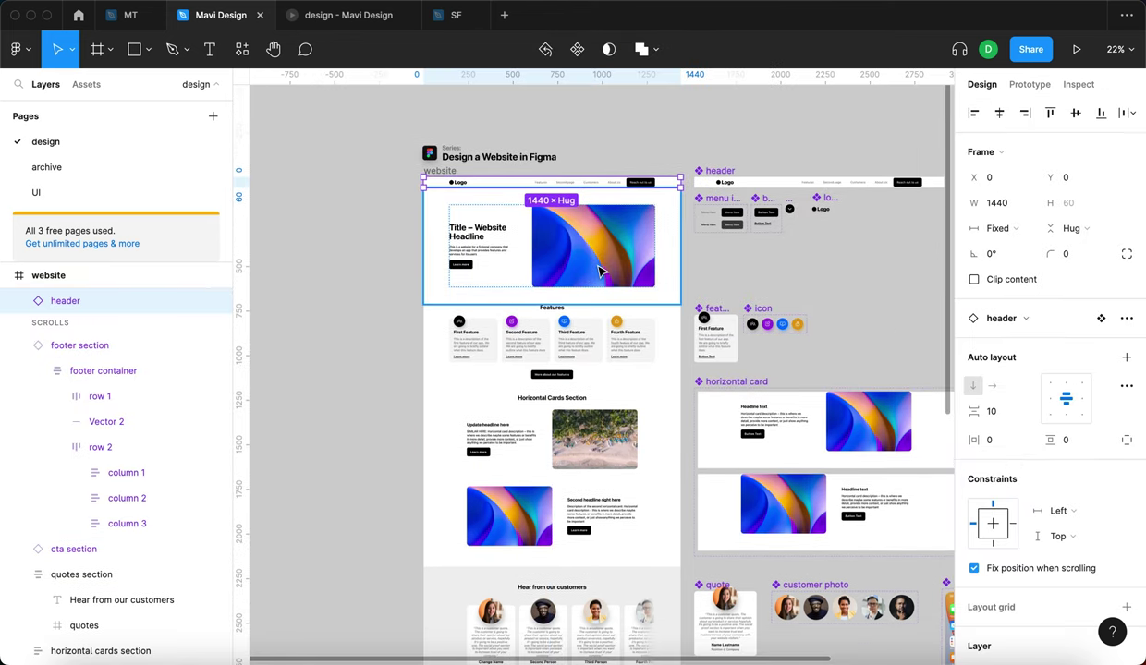
pyautogui.scroll(-3, 552, 162)
pyautogui.click(496, 173)
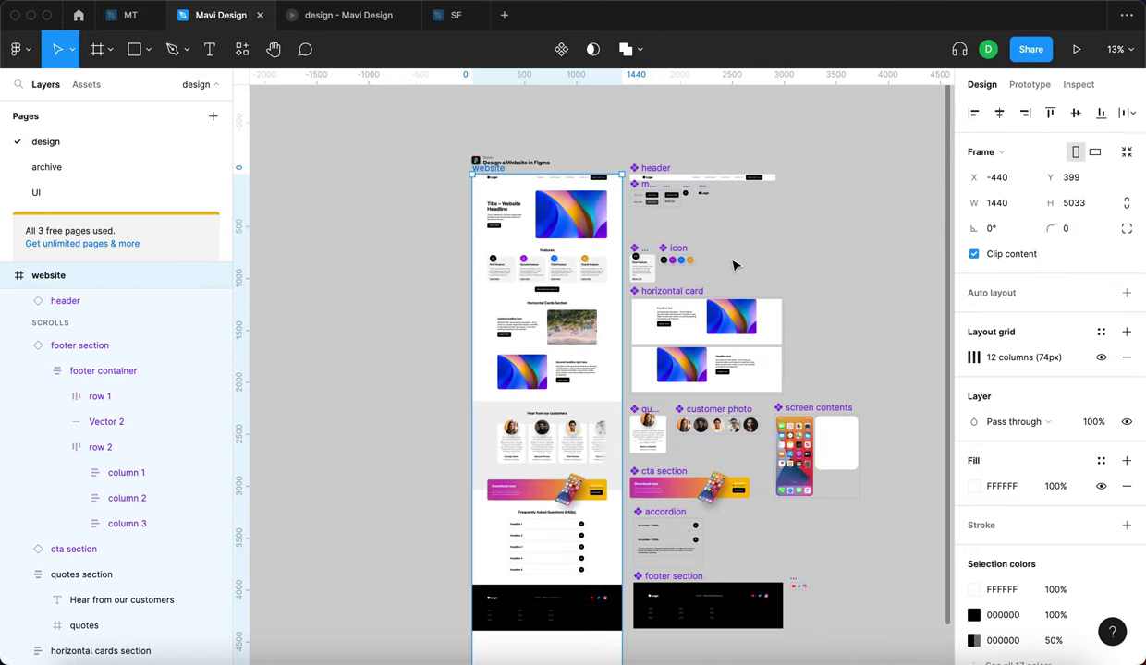
pyautogui.click(1125, 296)
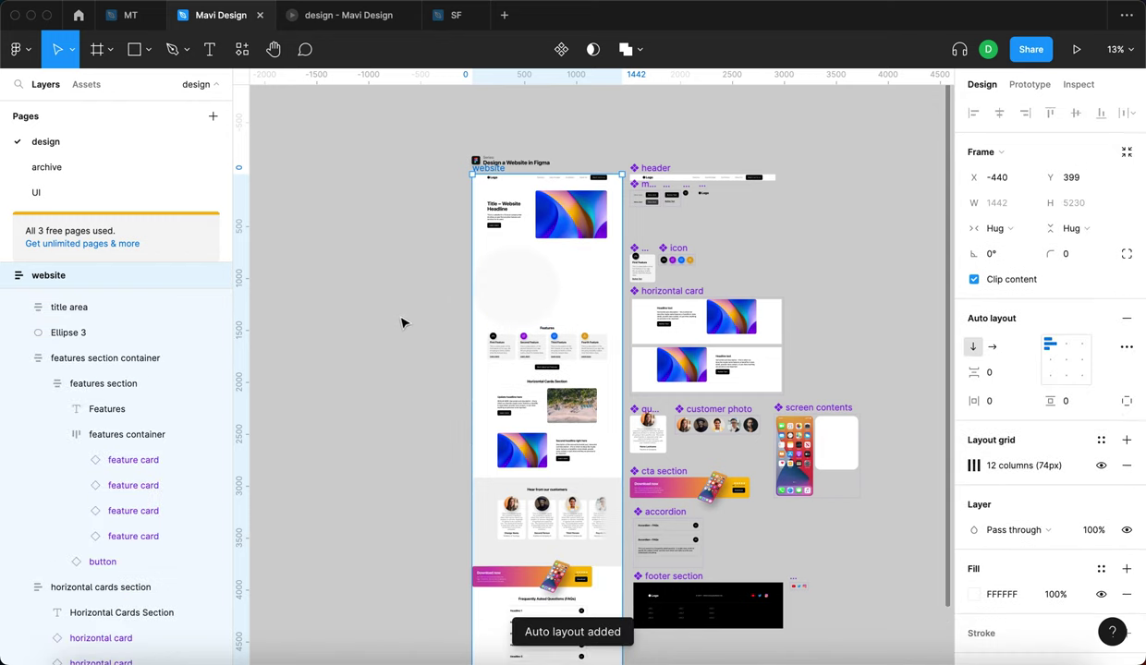
# - Delete the large pale ellipse that sits between the title area and the features section in the website frame
pyautogui.scroll(-5, 389, 328)
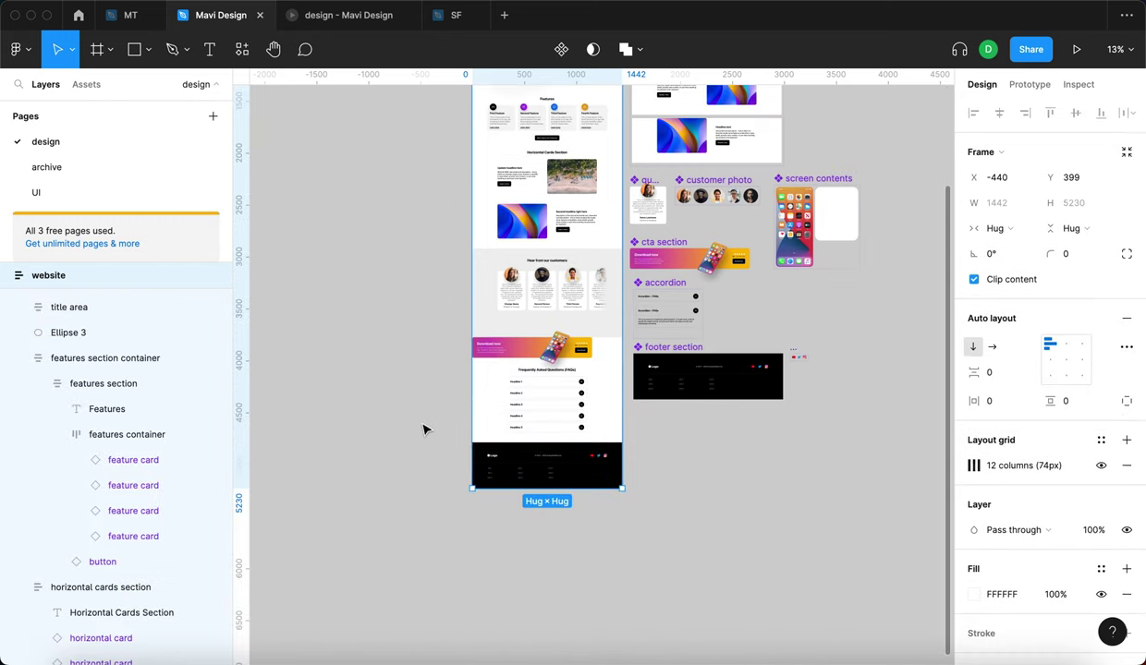
pyautogui.scroll(2, 490, 328)
pyautogui.scroll(4, 469, 333)
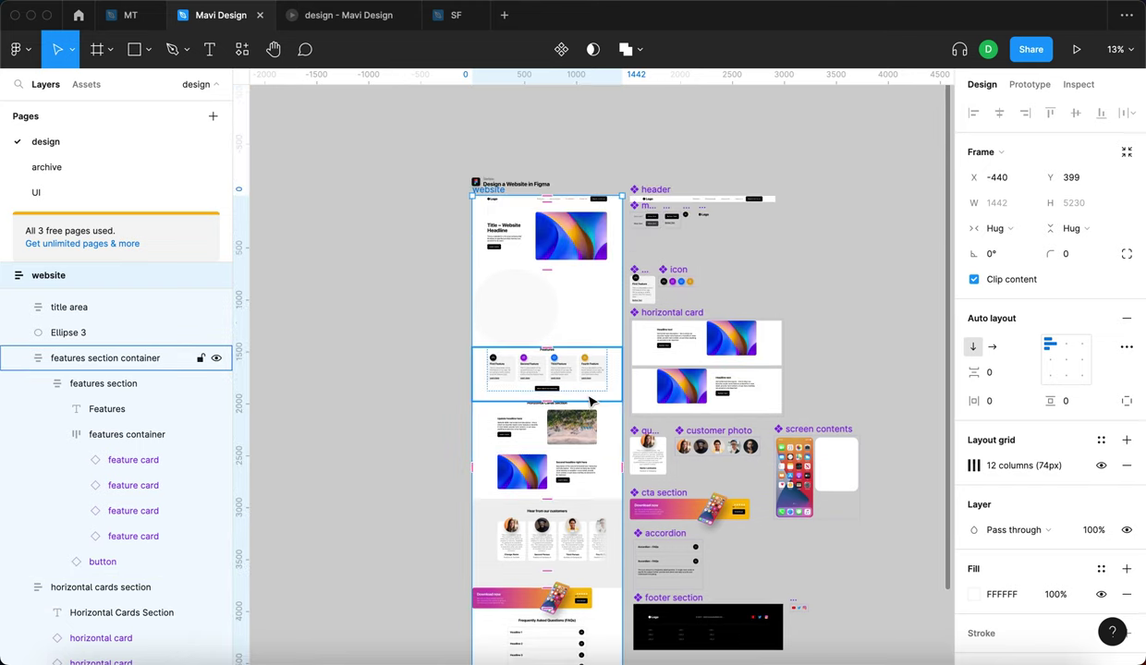
pyautogui.scroll(5, 542, 216)
pyautogui.scroll(-3, 594, 255)
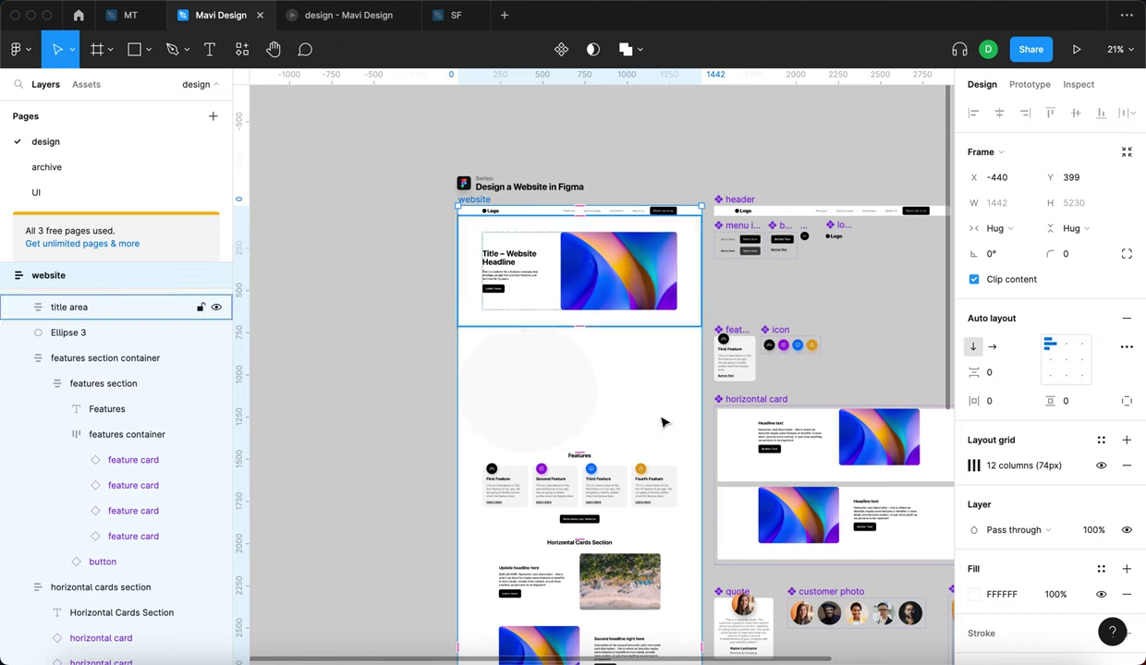
pyautogui.click(517, 384)
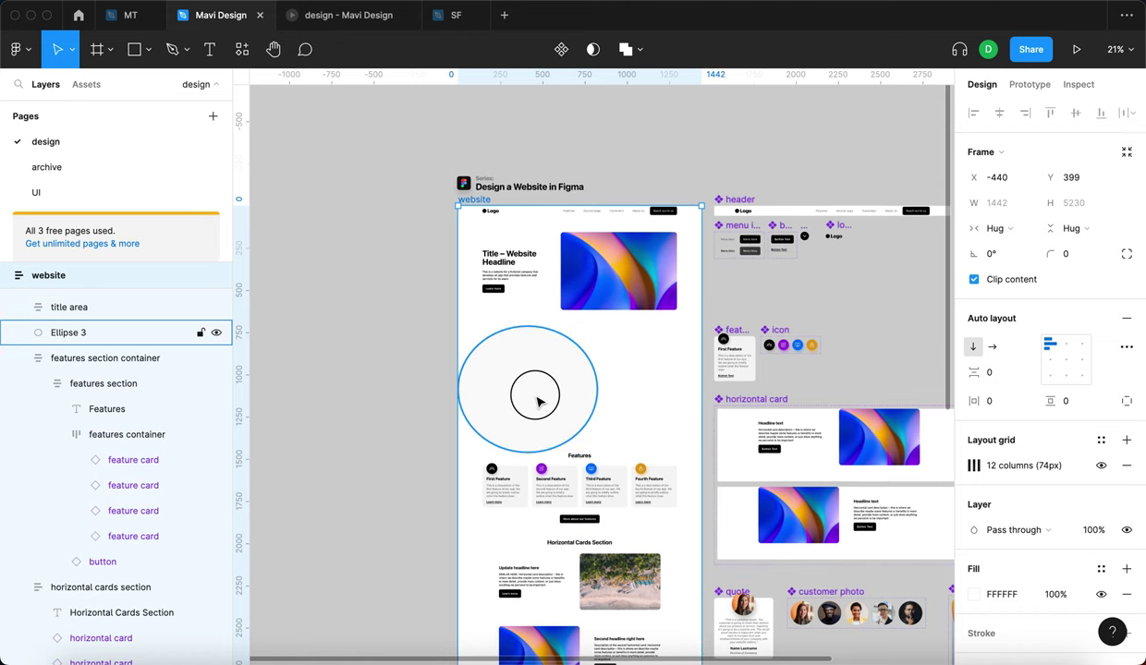
pyautogui.click(407, 374)
pyautogui.click(558, 400)
pyautogui.click(375, 377)
pyautogui.click(534, 406)
pyautogui.press('BackSpace')
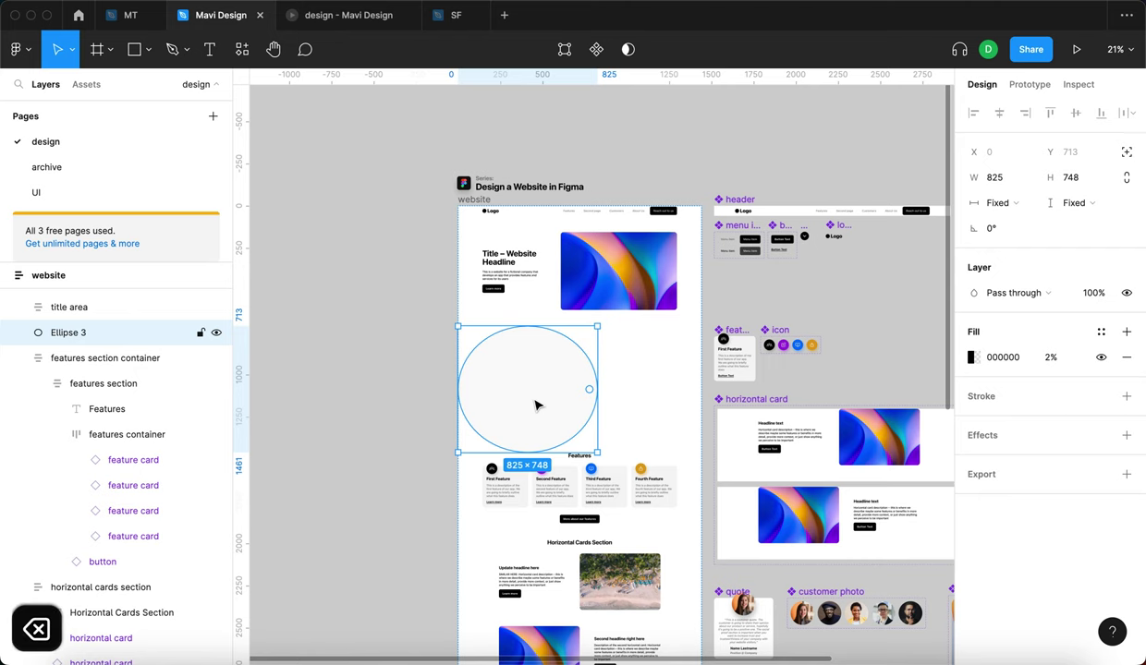
# - Set the website frame's auto layout alignment to top center so all its sections are centered horizontally
pyautogui.scroll(-5, 624, 536)
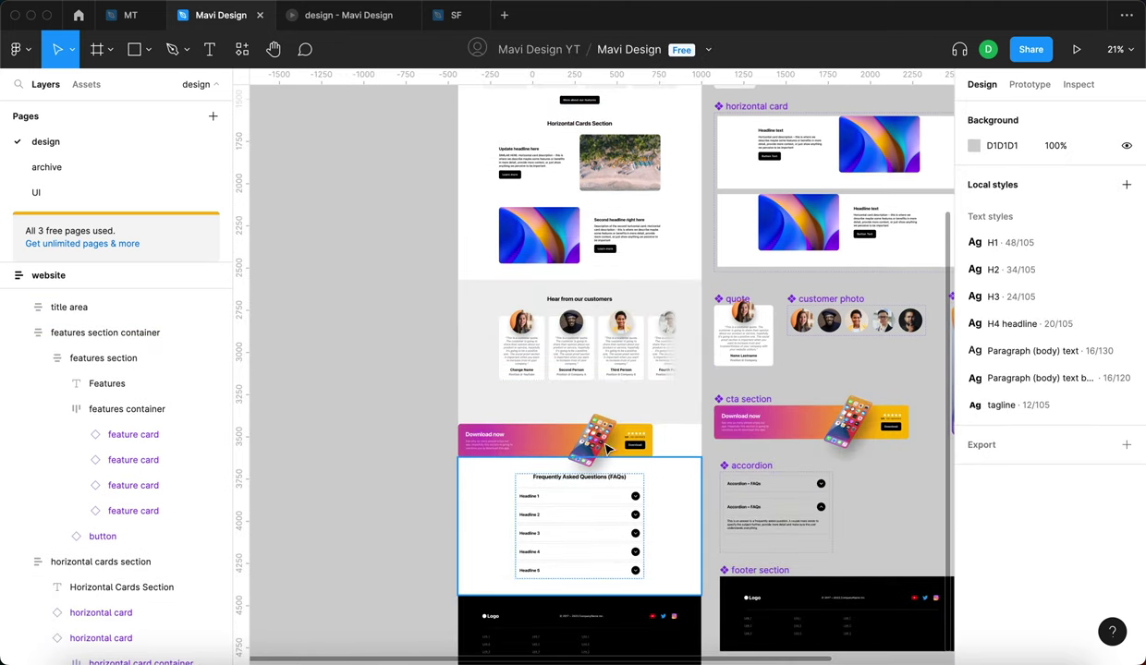
pyautogui.scroll(4, 355, 365)
pyautogui.click(477, 220)
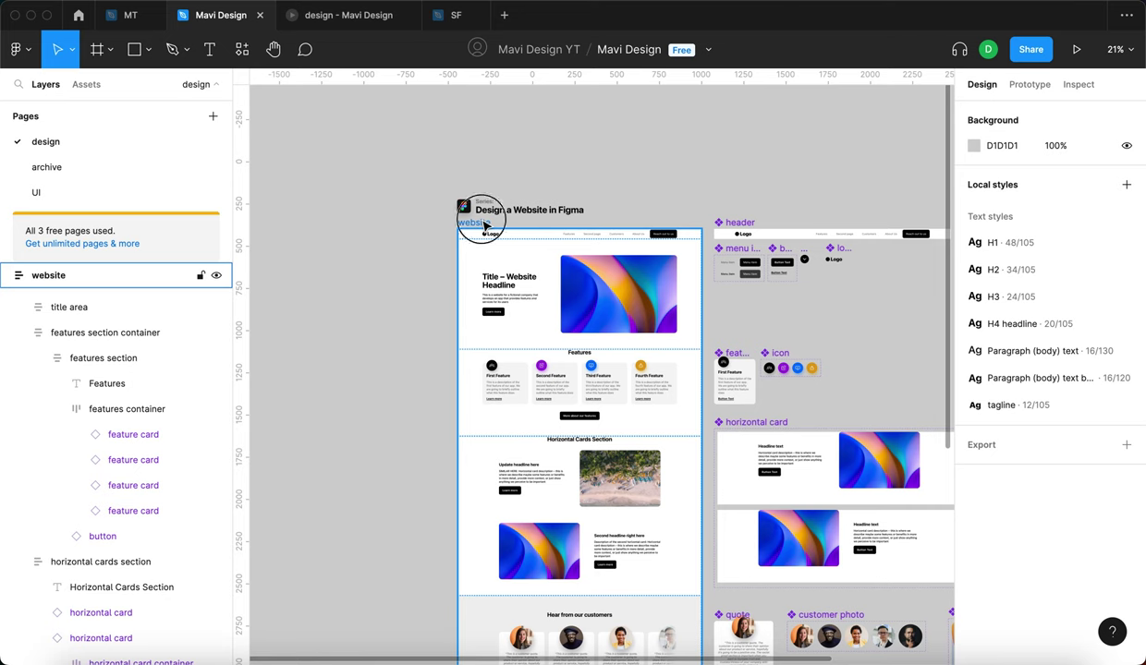
pyautogui.scroll(-2, 351, 370)
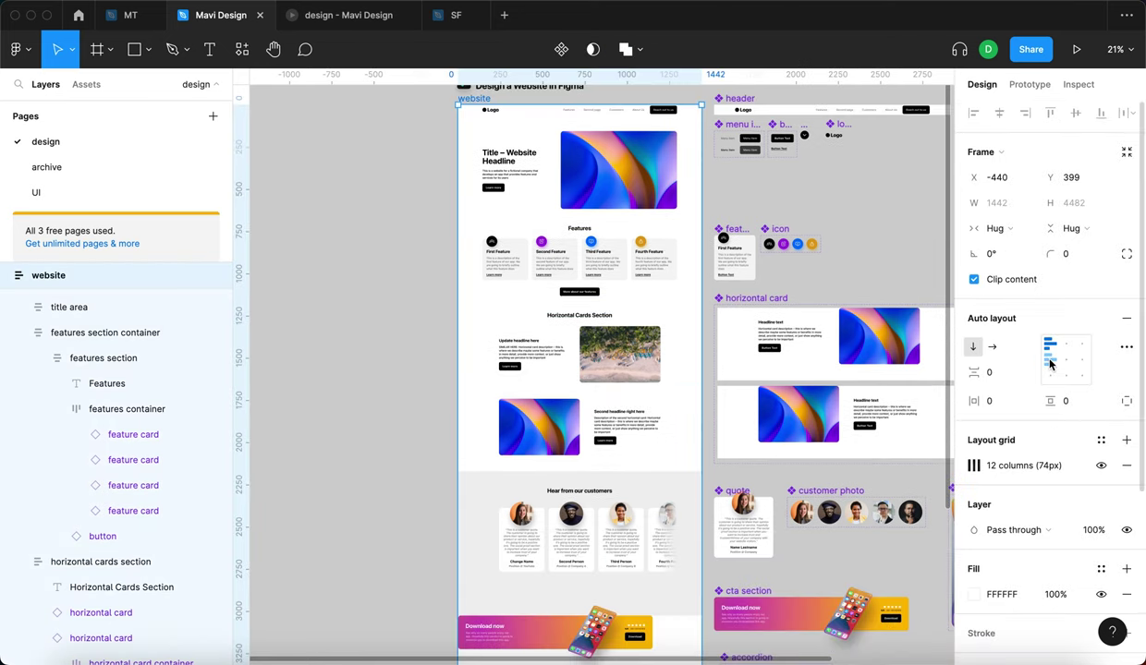
pyautogui.hotkey('shift', 'g')
pyautogui.hotkey('shift', 'g')
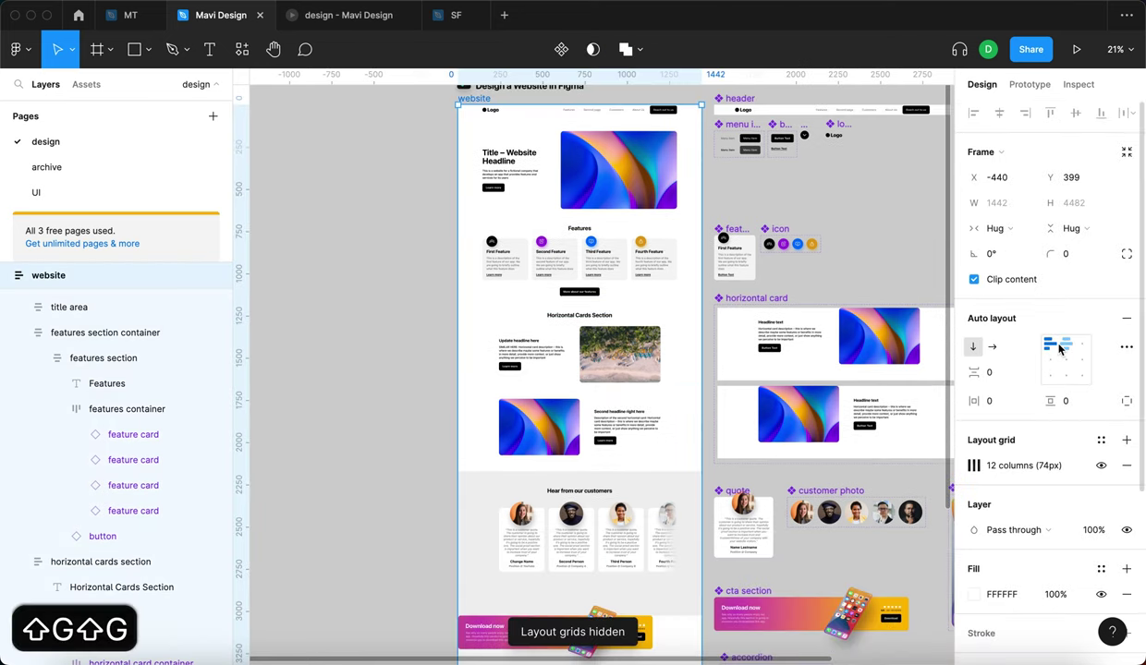
pyautogui.scroll(-2, 686, 389)
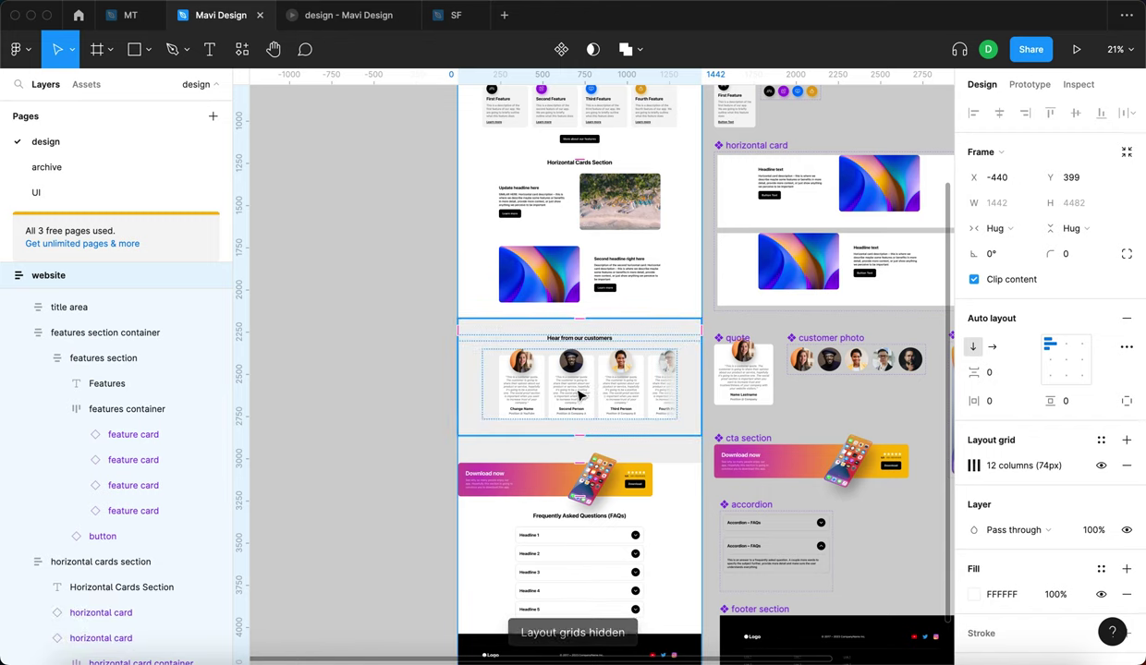
pyautogui.scroll(-4, 578, 239)
pyautogui.scroll(1, 577, 238)
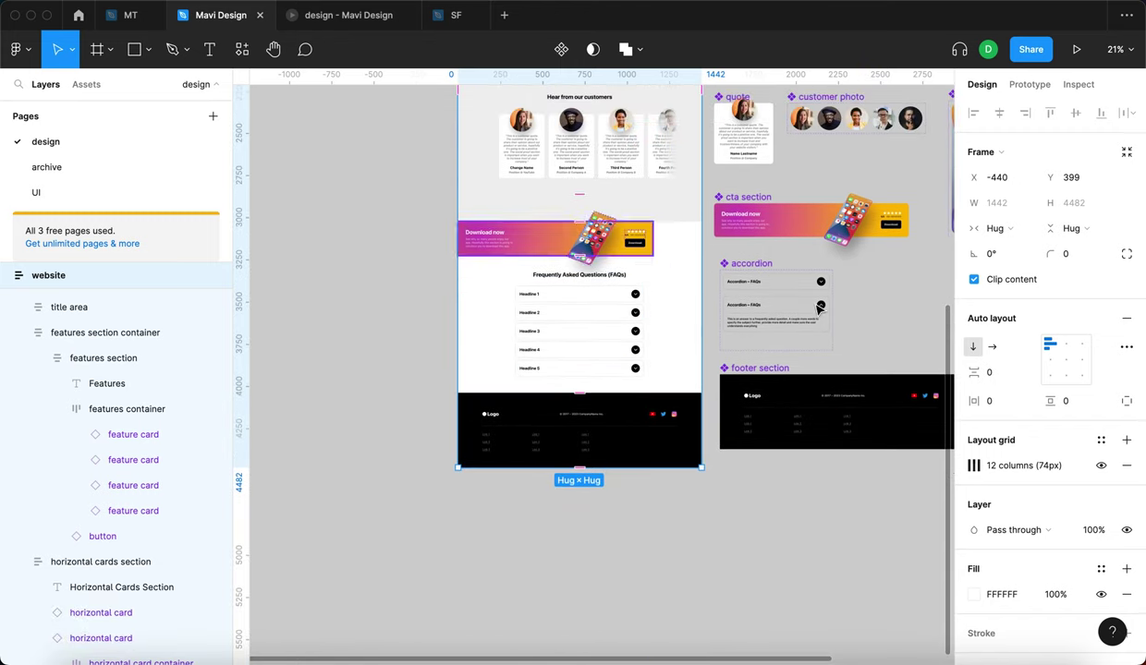
pyautogui.click(1067, 346)
pyautogui.click(322, 329)
# - Examine the website frame's section alignment from the title area down to the footer
pyautogui.scroll(5, 322, 329)
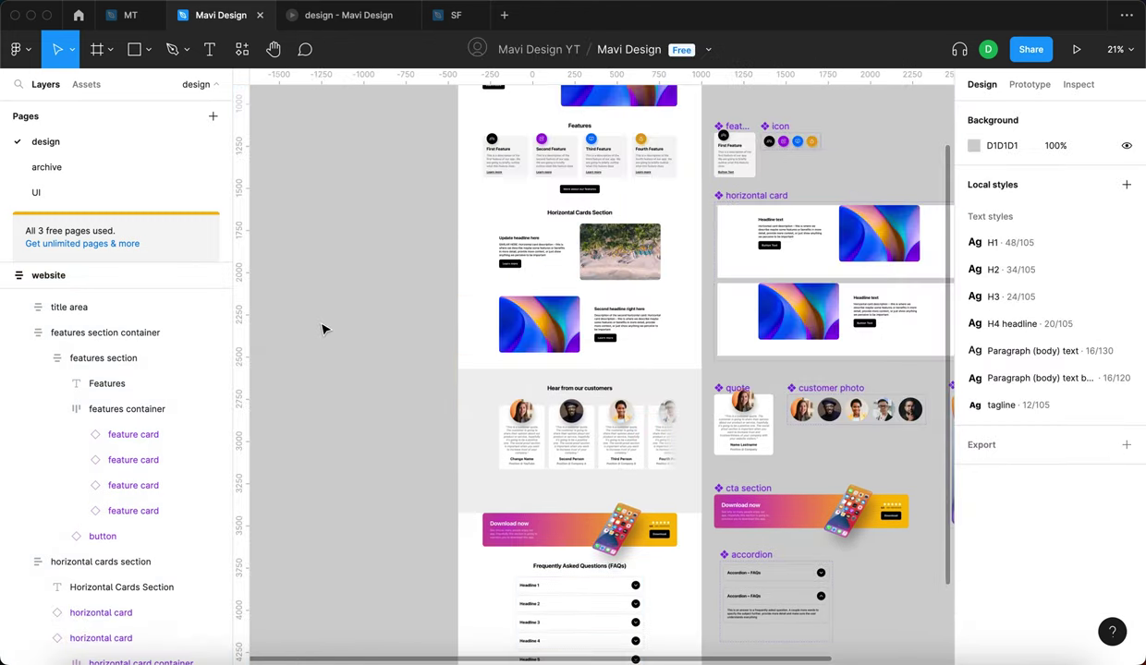
pyautogui.scroll(7, 392, 330)
pyautogui.click(527, 364)
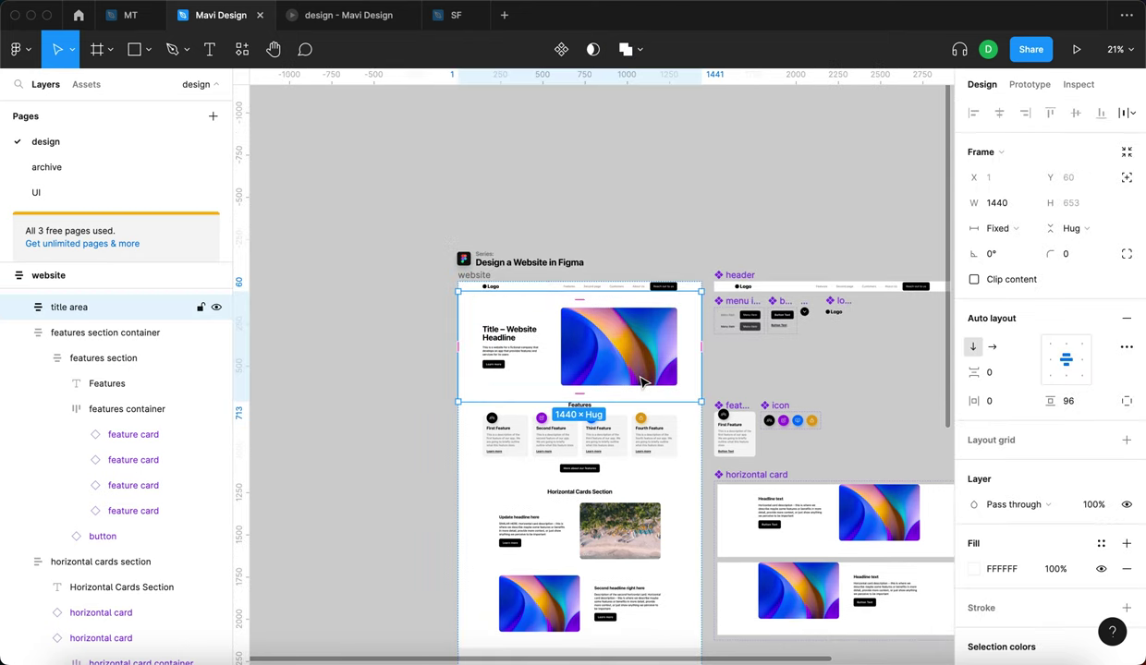
pyautogui.scroll(-3, 389, 390)
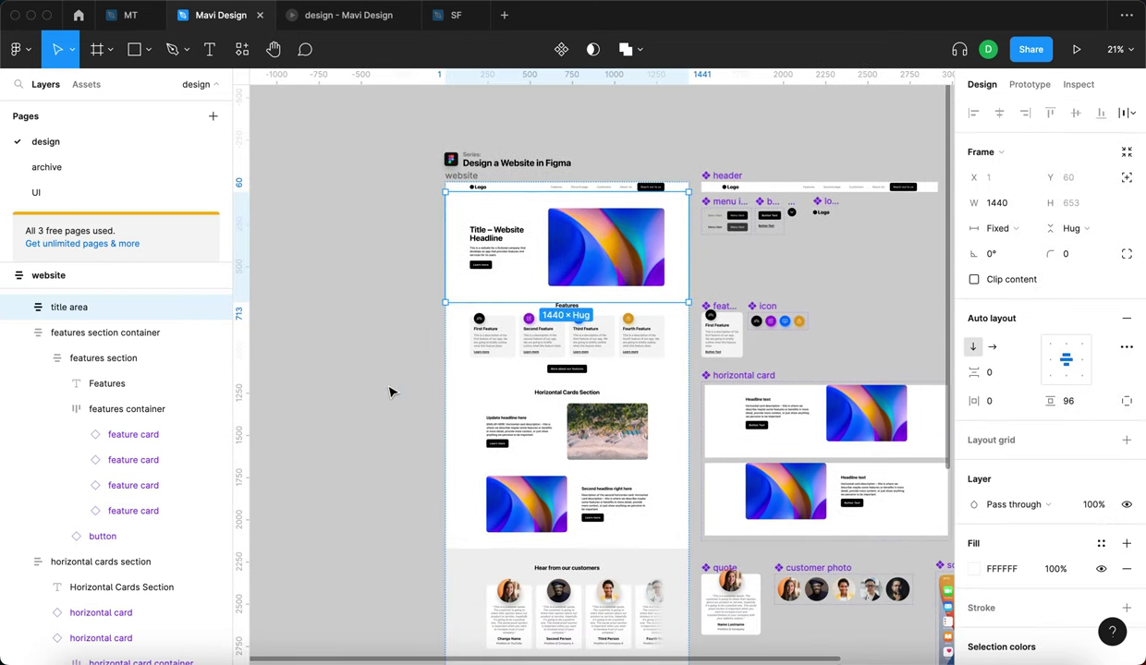
pyautogui.click(451, 176)
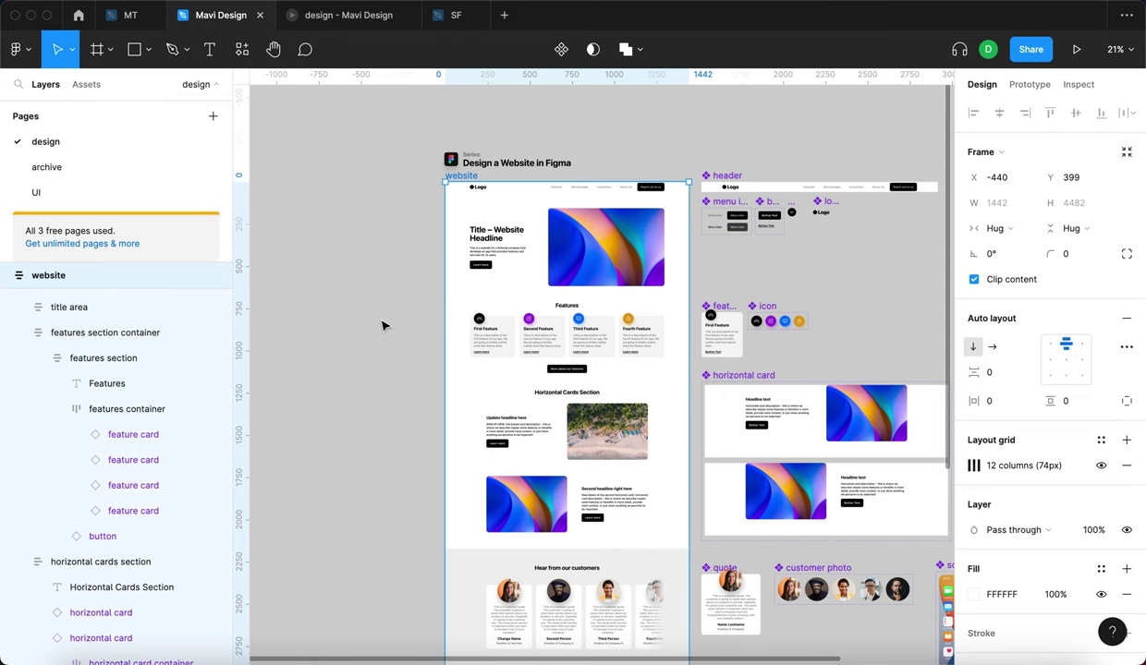
pyautogui.scroll(-5, 377, 327)
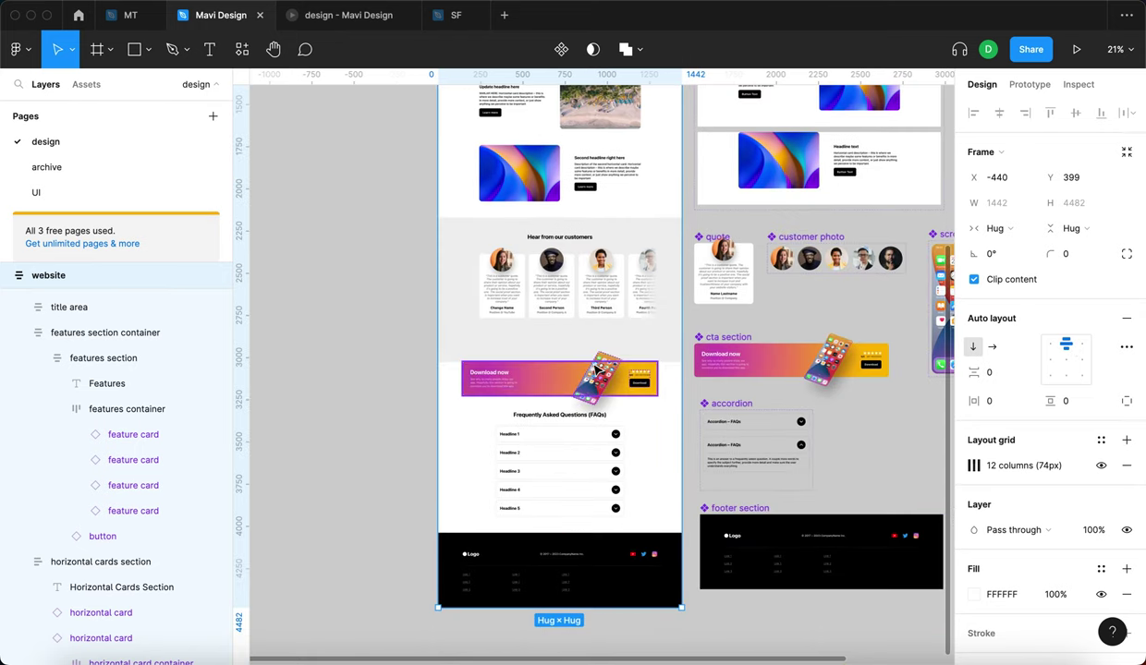
pyautogui.scroll(5, 558, 363)
# - Wrap the grey background rectangle and the cta section beneath it together in a new auto layout frame
pyautogui.click(729, 367)
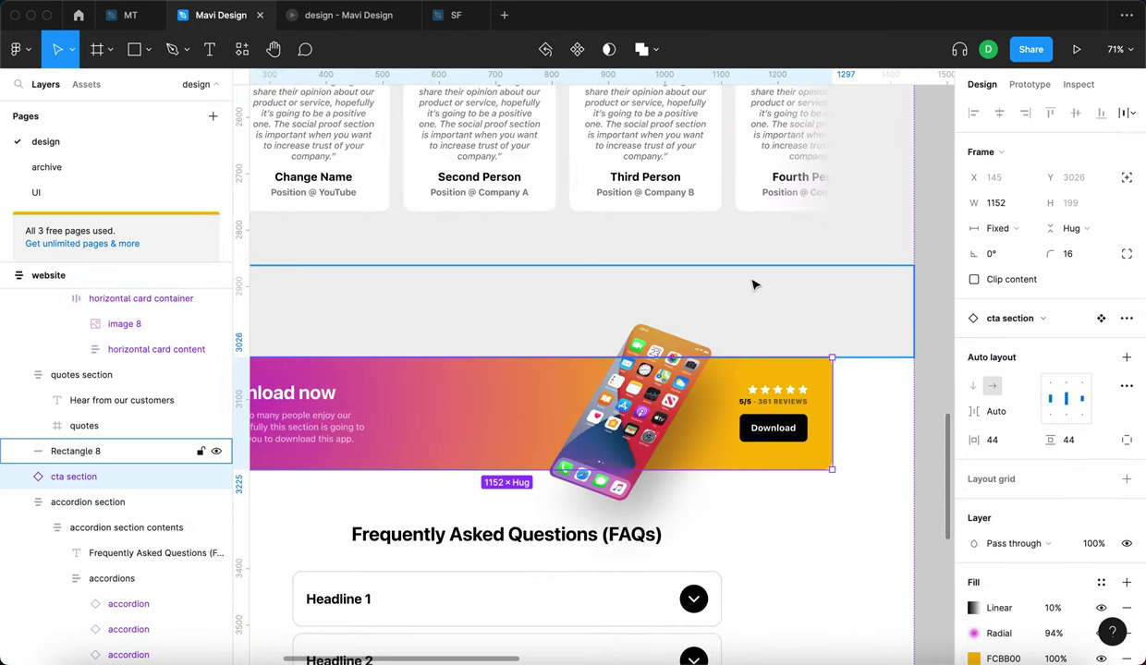
pyautogui.hscroll(-3, 576, 328)
pyautogui.scroll(1, 576, 328)
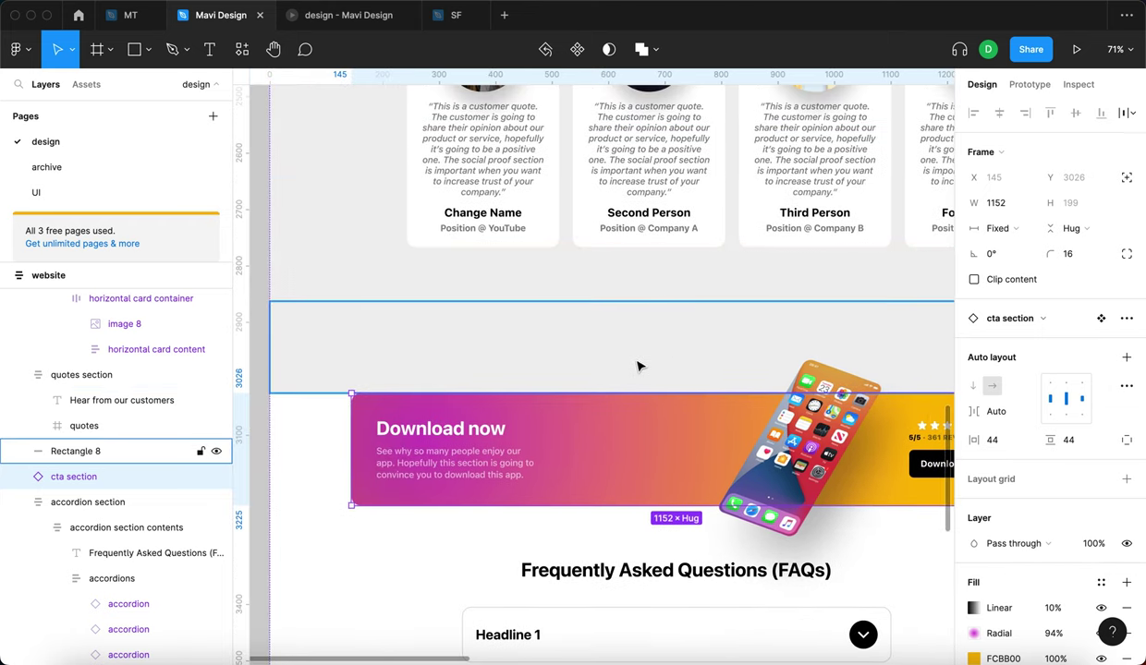
pyautogui.click(646, 324)
pyautogui.scroll(-2, 646, 324)
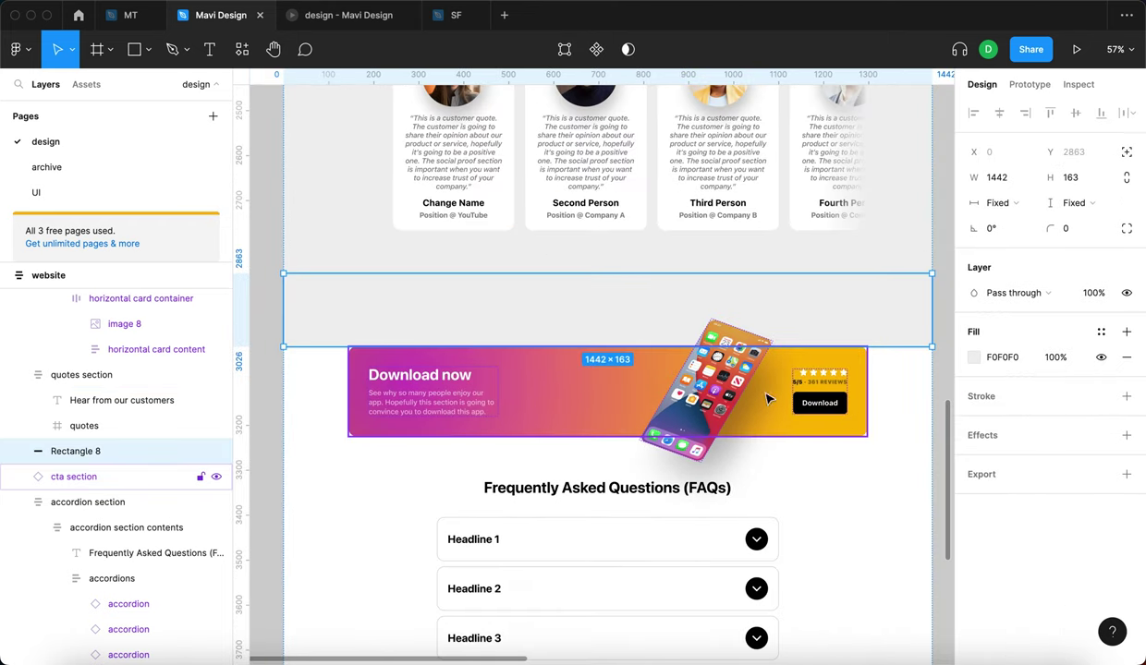
pyautogui.click(398, 365)
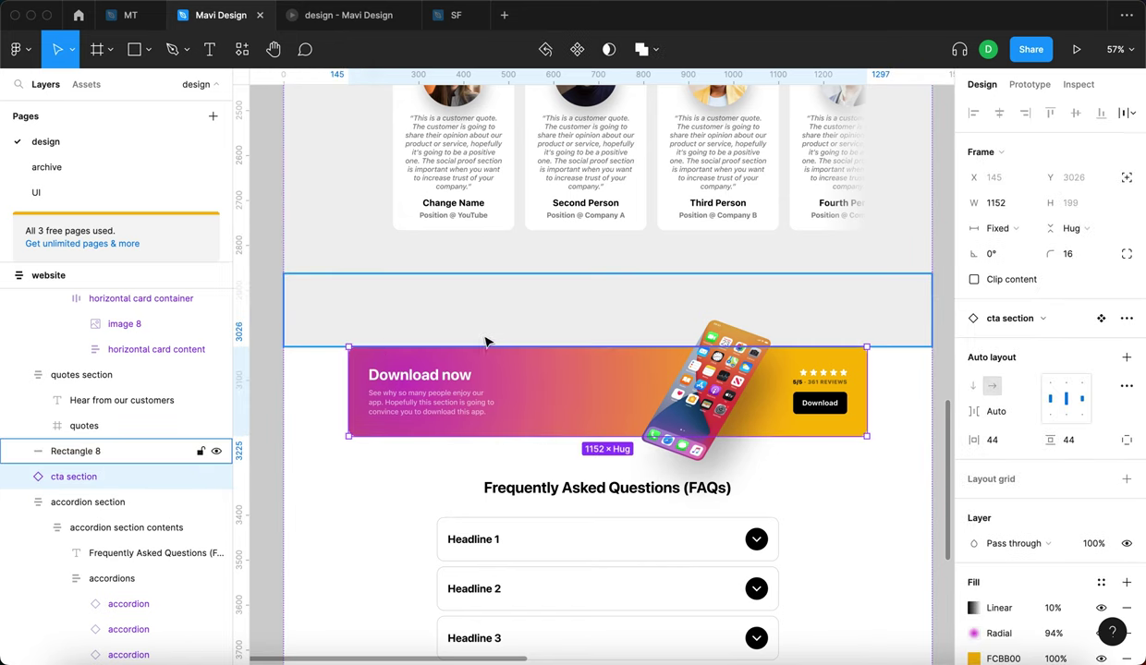
pyautogui.click(447, 312)
pyautogui.click(465, 395)
pyautogui.click(468, 312)
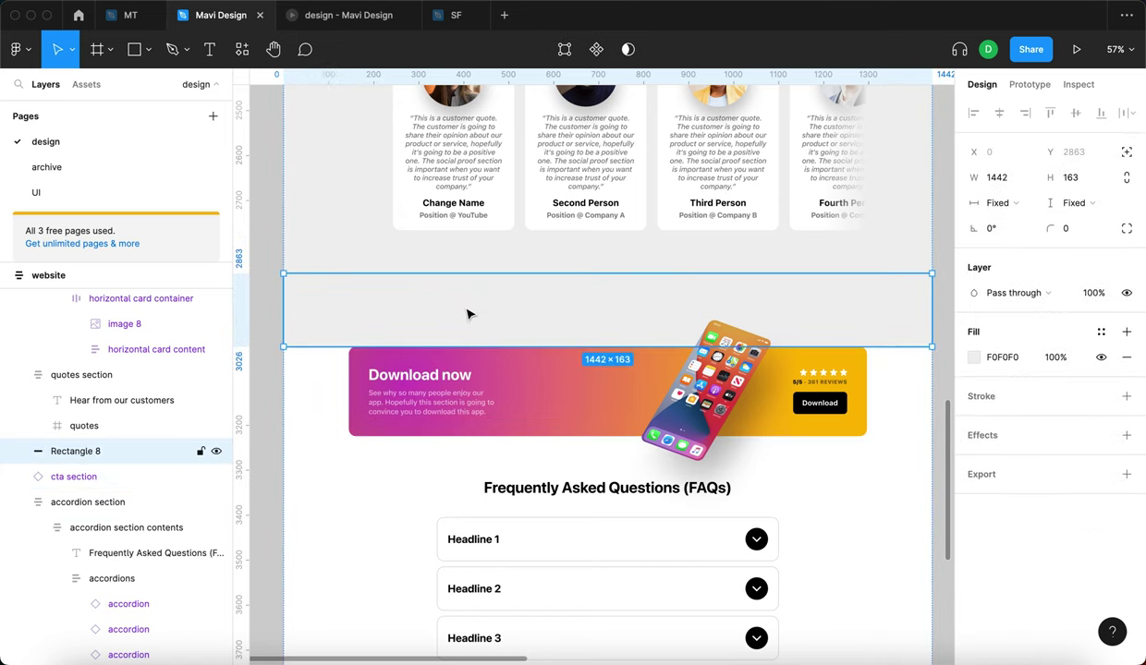
pyautogui.keyDown('shift'); pyautogui.click(464, 410); pyautogui.keyUp('shift')
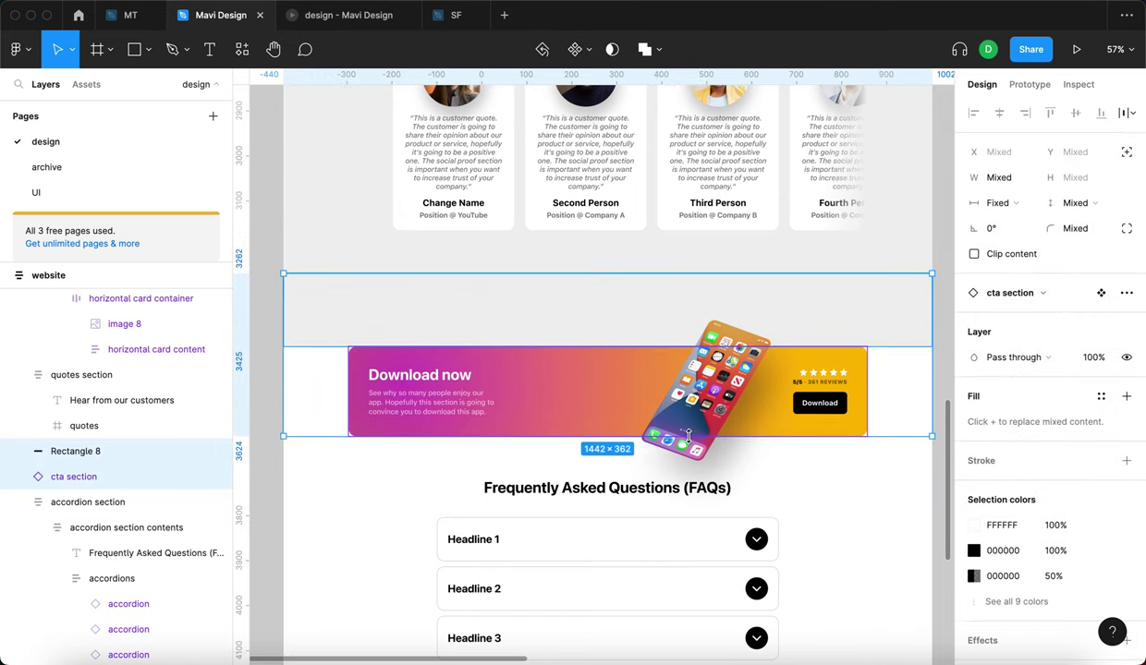
pyautogui.hotkey('shift', 'a')
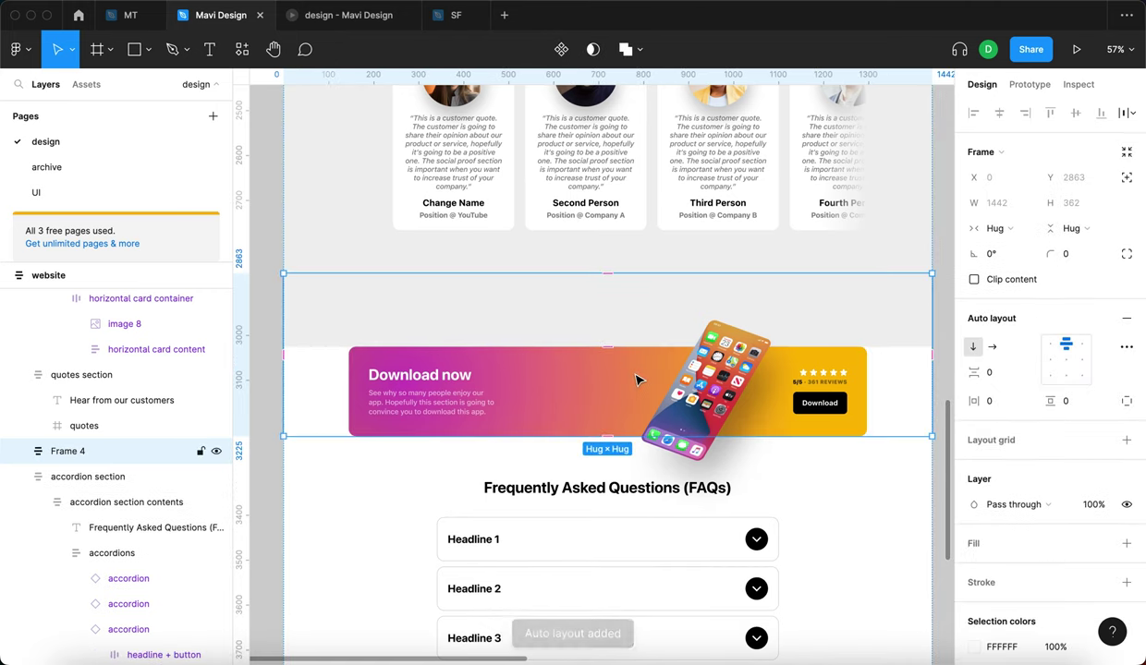
# - Set the grey rectangle's horizontal resizing to fill its new parent frame
pyautogui.click(580, 321)
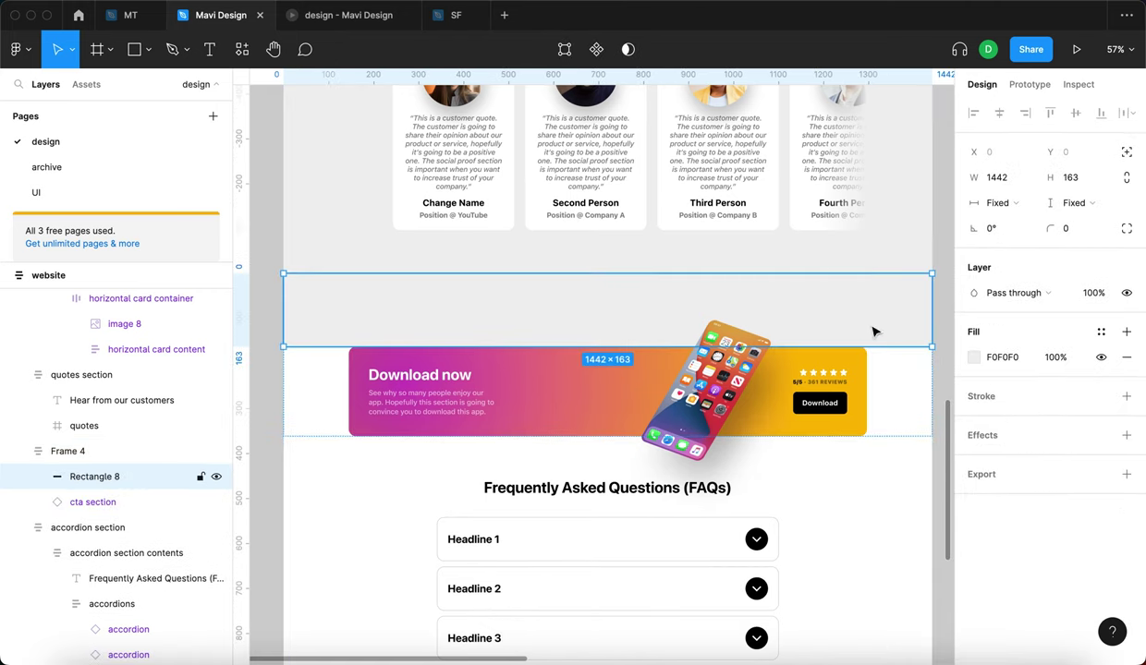
pyautogui.click(1019, 205)
pyautogui.click(1017, 226)
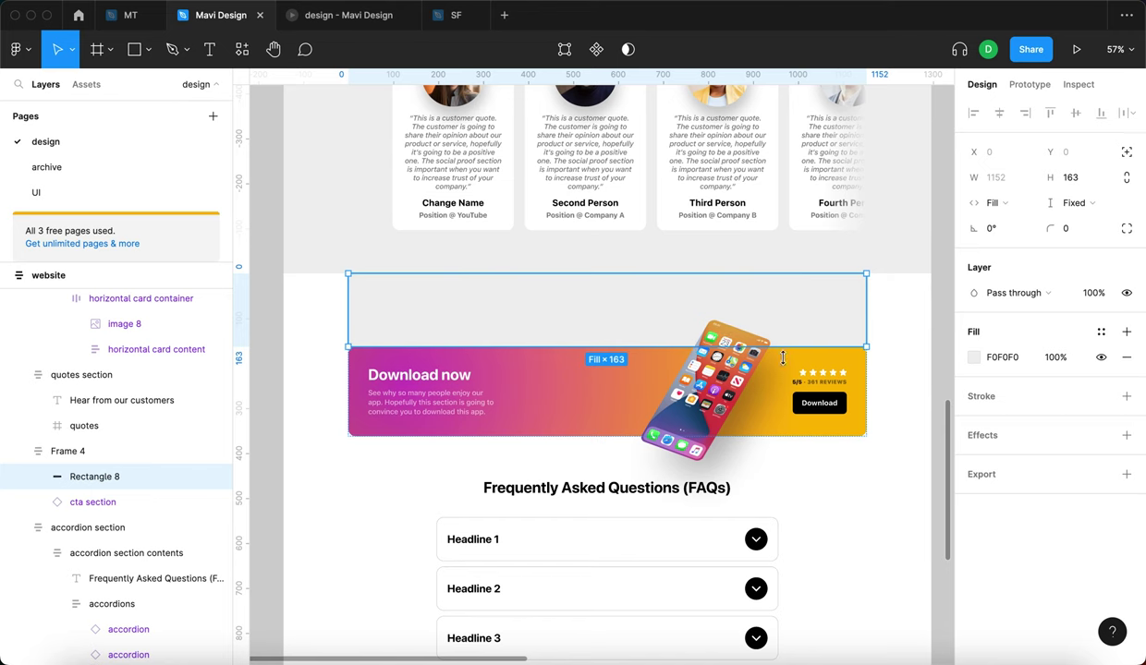
# - Rename the frame holding the grey rectangle and the cta section as "cta section container"
pyautogui.hotkey('shift', 'Return')
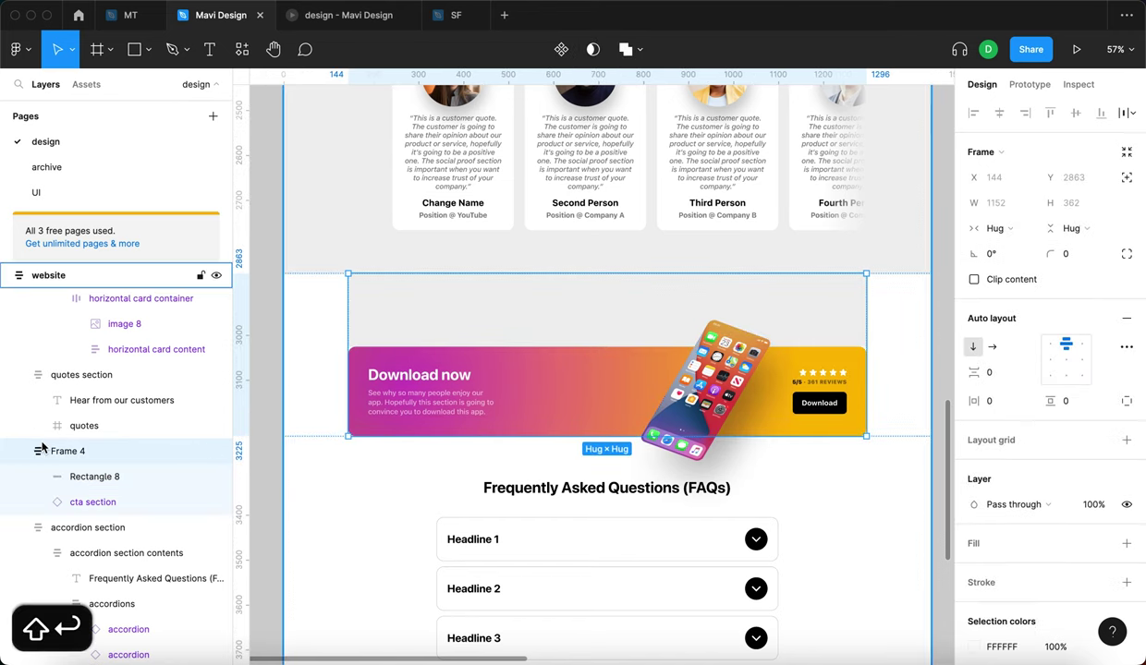
pyautogui.doubleClick(70, 451)
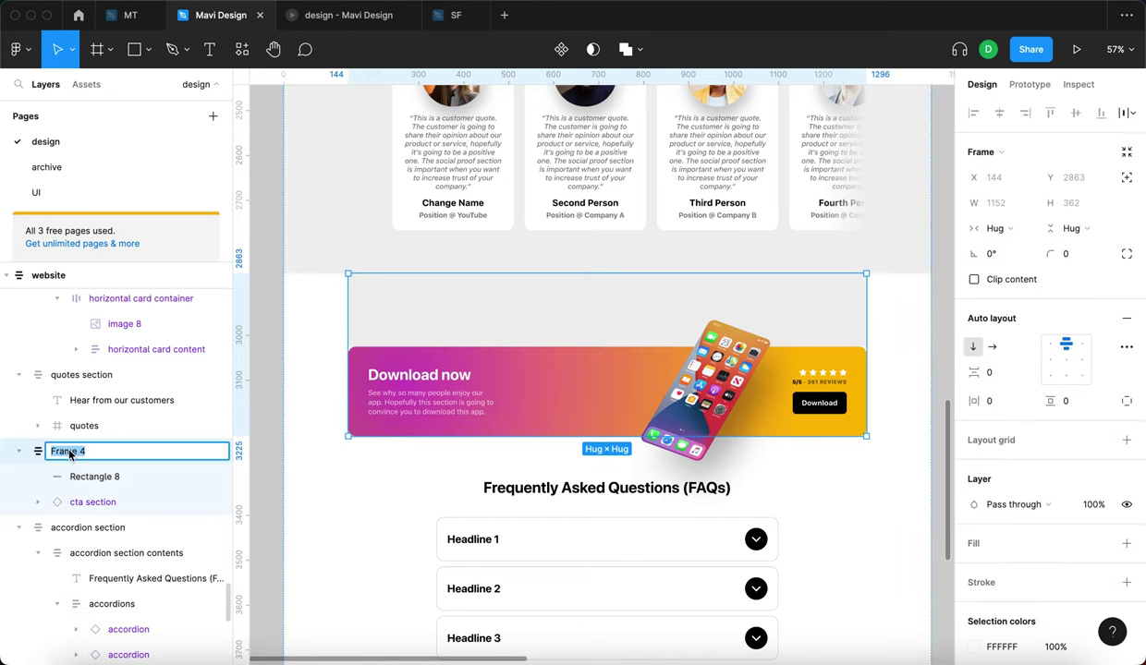
pyautogui.write('cta')
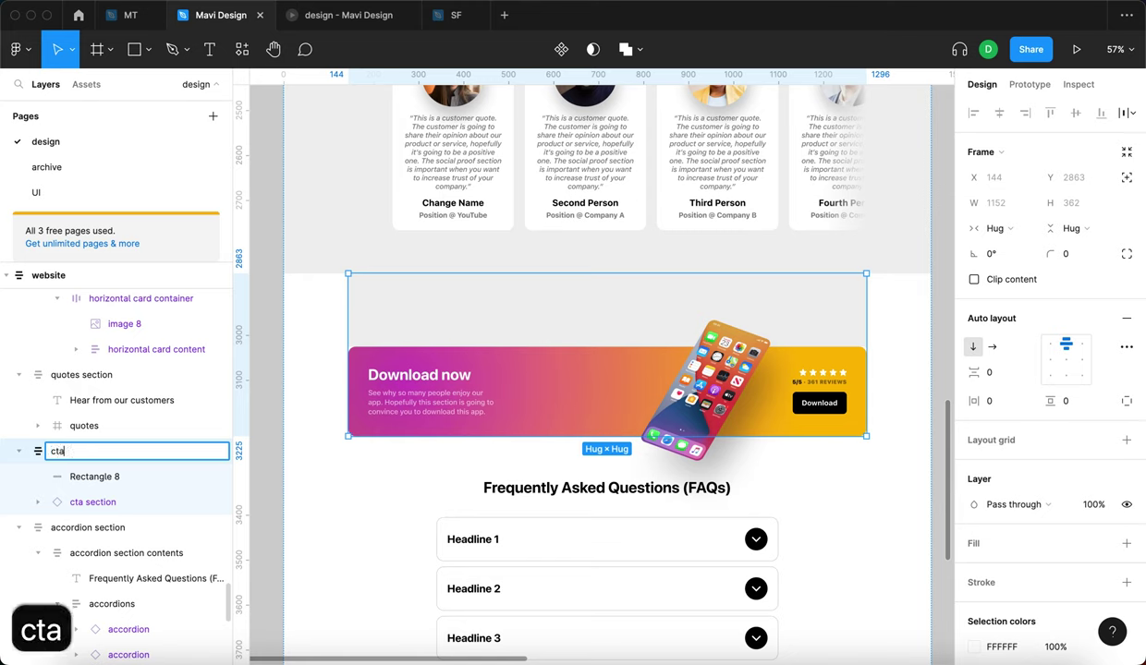
pyautogui.write(' section contaienr')
pyautogui.press('Return')
pyautogui.press('super+r')
pyautogui.press('BackSpace')
pyautogui.press('BackSpace')
pyautogui.press('BackSpace')
pyautogui.write('ner')
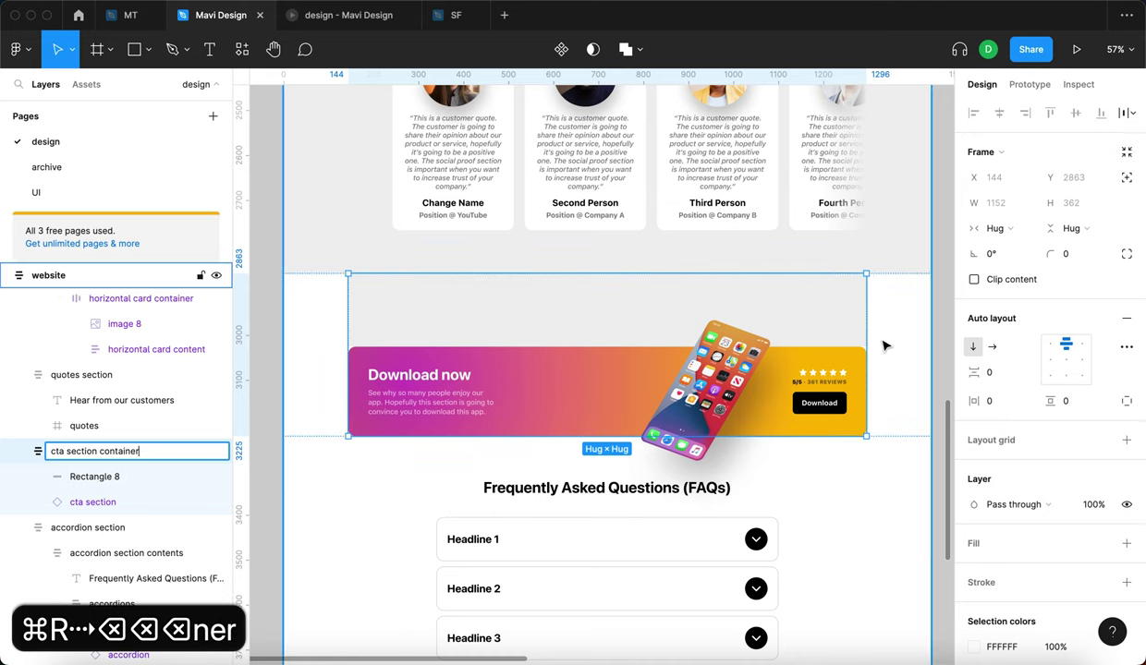
# - Set the cta section container's horizontal resizing to Fill container so it spans the website frame
pyautogui.click(995, 228)
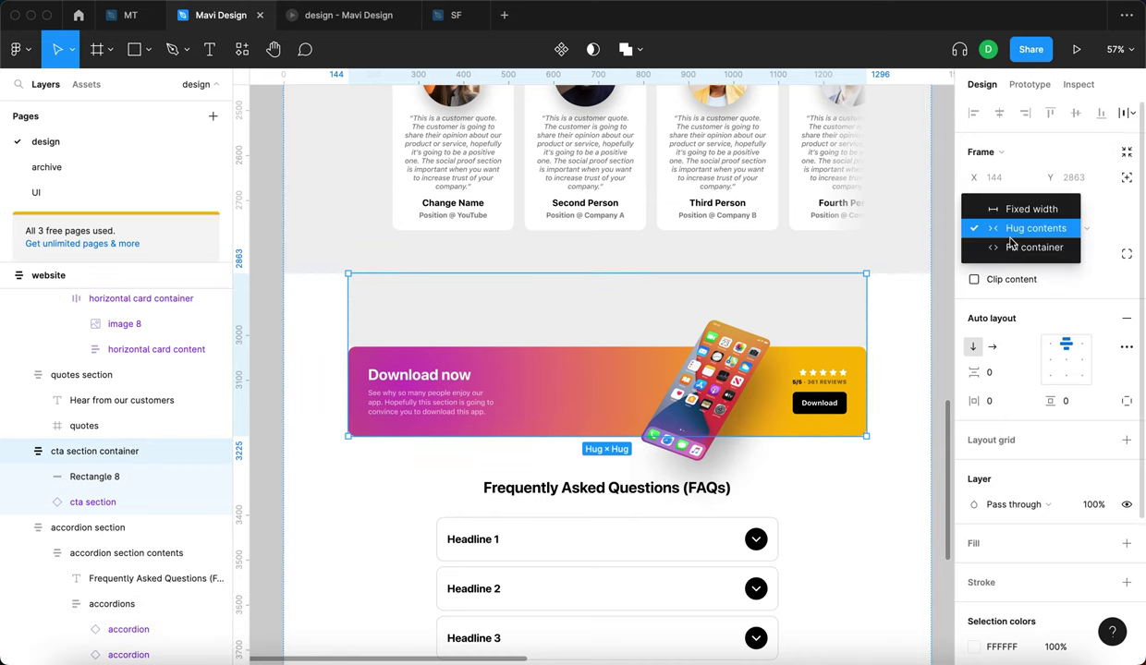
pyautogui.click(983, 246)
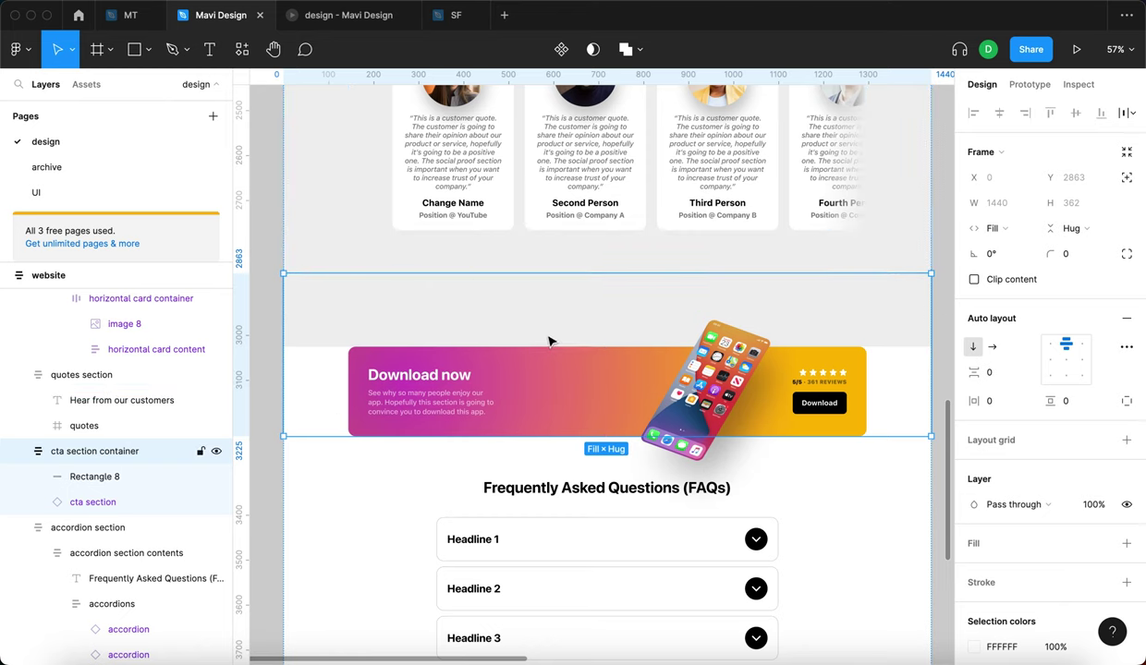
pyautogui.scroll(20, 549, 342)
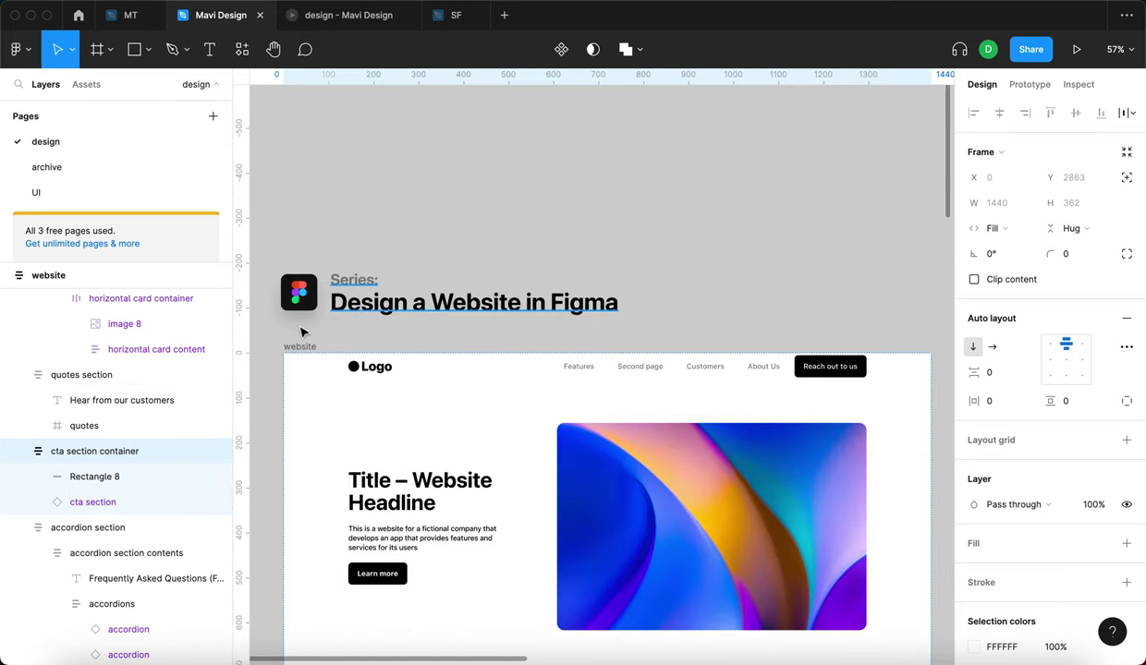
# - Set the vertical item spacing of the cta section container to -59 so the cta section overlaps the grey rectangle
pyautogui.click(300, 346)
pyautogui.scroll(-20, 409, 351)
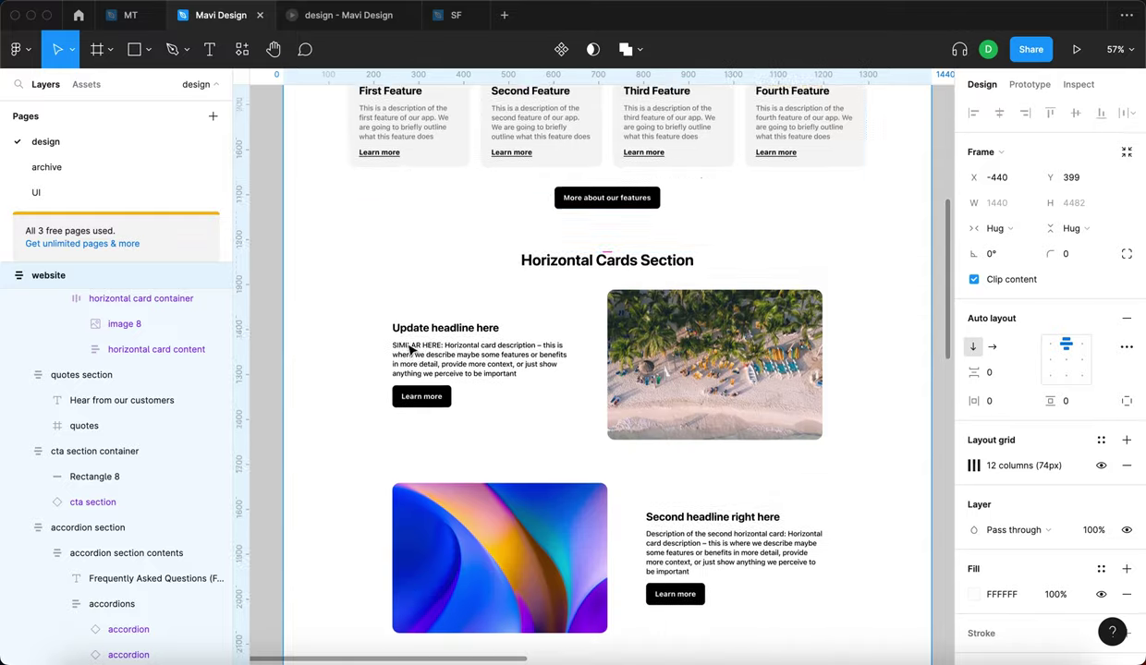
pyautogui.click(568, 271)
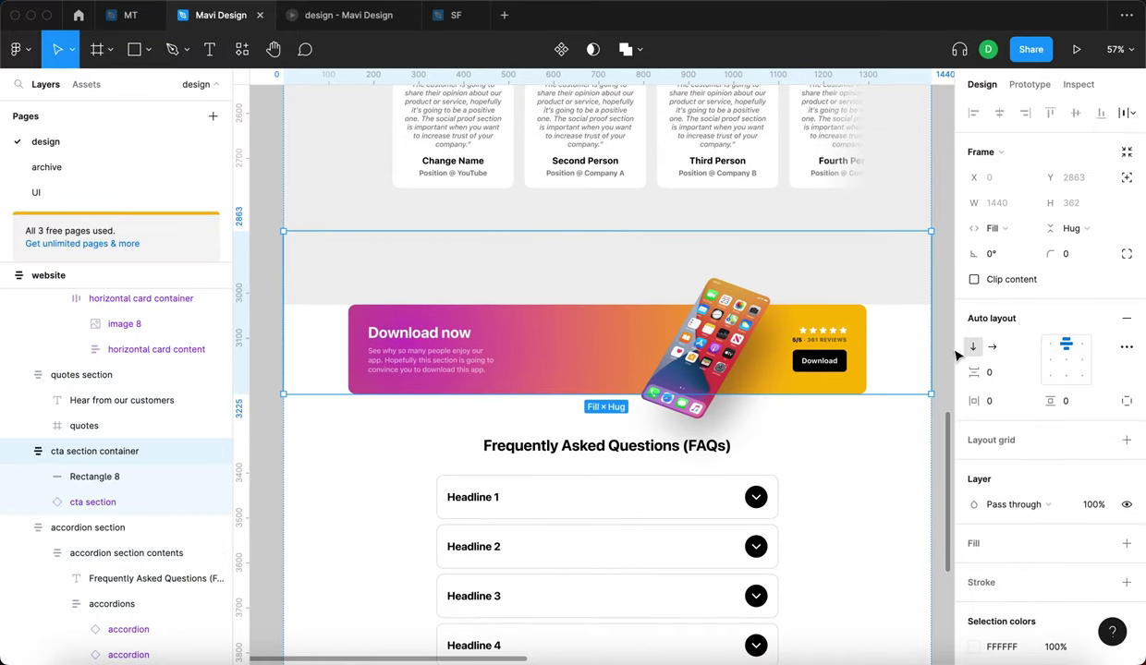
pyautogui.moveTo(965, 373)
pyautogui.mouseDown()
pyautogui.moveTo(783, 392)
pyautogui.moveTo(982, 389)
pyautogui.moveTo(77, 390)
pyautogui.moveTo(967, 373)
pyautogui.mouseUp()
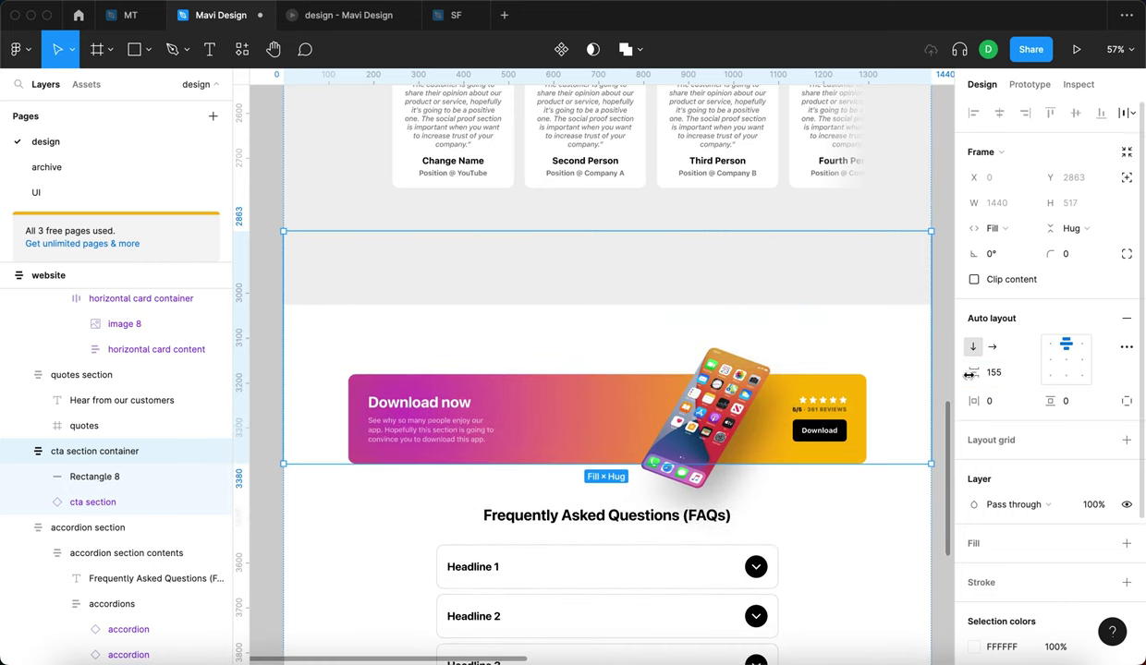
pyautogui.click(538, 393)
pyautogui.press('alt')
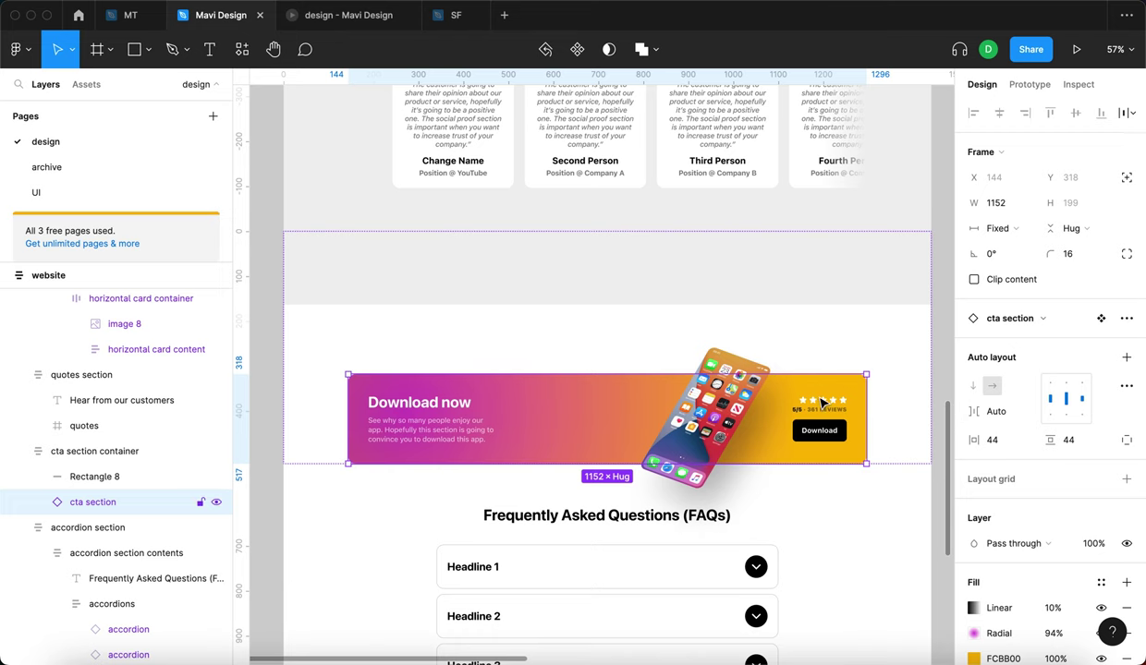
pyautogui.hotkey('shift', 'Return')
pyautogui.moveTo(973, 372); pyautogui.dragTo(638, 417)
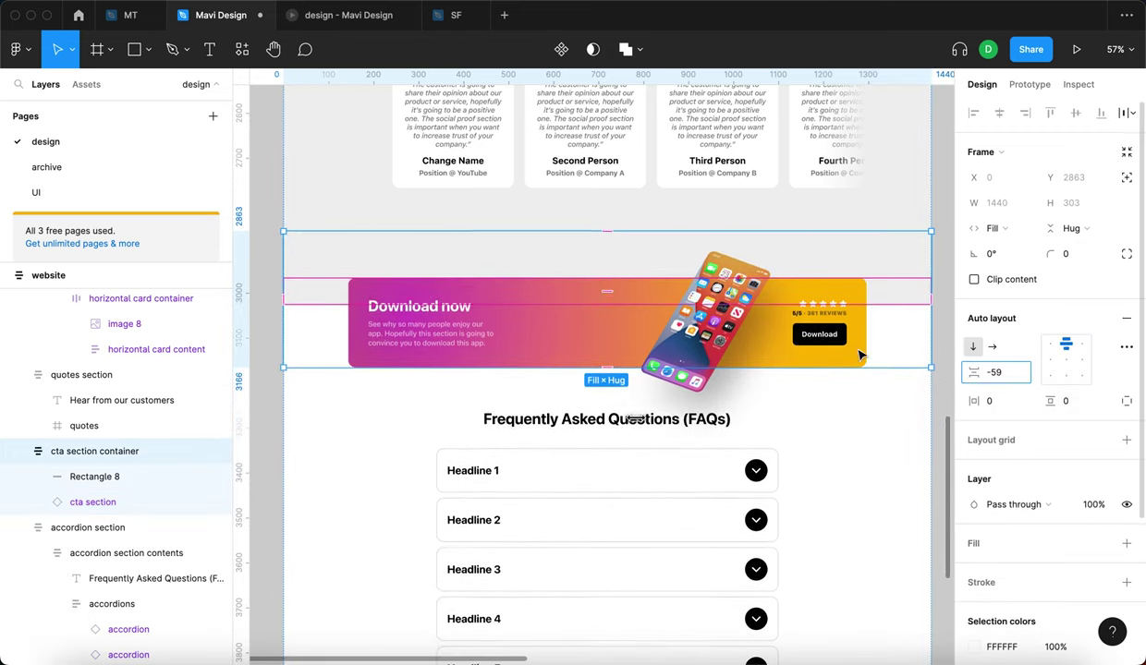
# - Set the spacing between the grey rectangle and the cta section in the cta section container to -100
pyautogui.scroll(5, 310, 301)
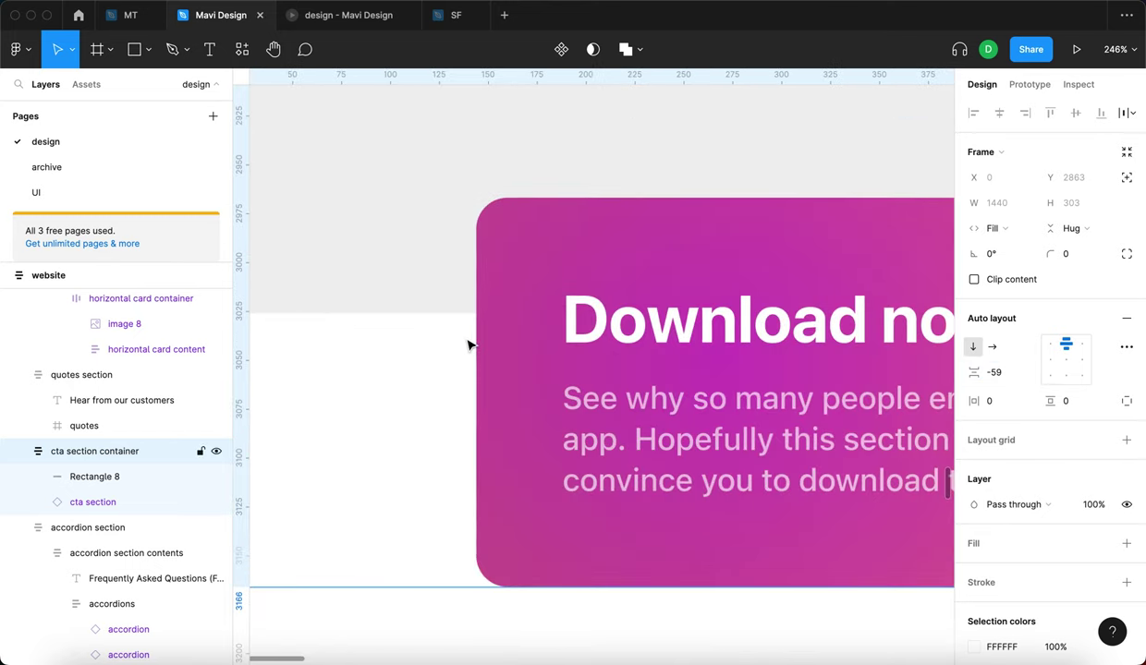
pyautogui.scroll(-5, 468, 346)
pyautogui.moveTo(974, 372); pyautogui.dragTo(941, 374)
pyautogui.doubleClick(696, 310)
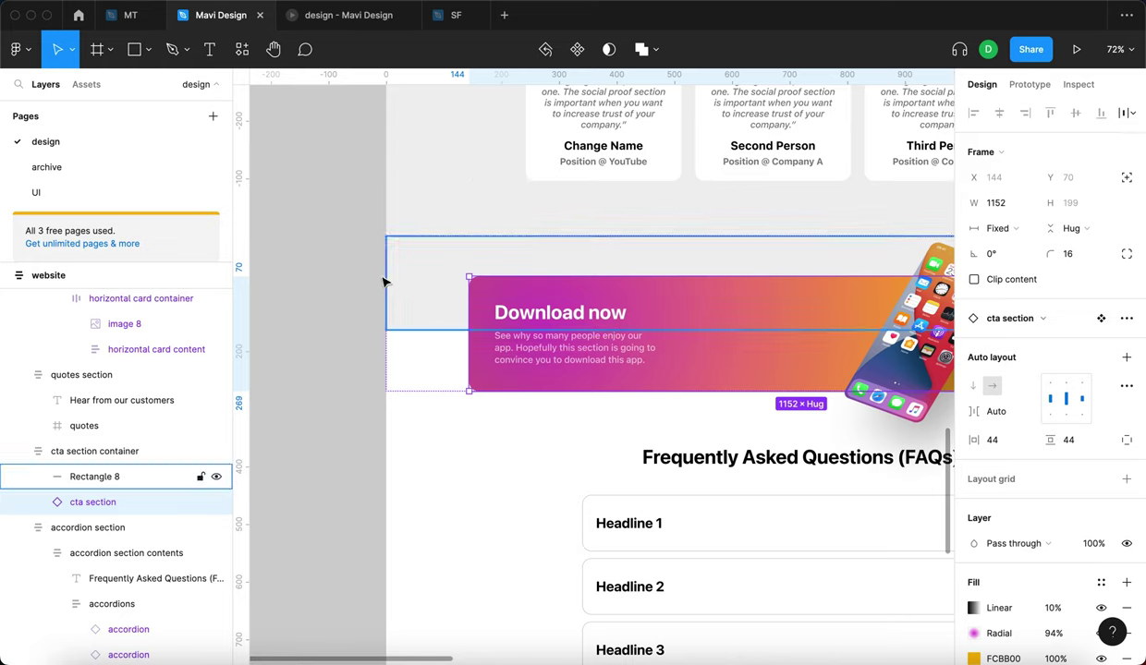
pyautogui.click(298, 288)
pyautogui.click(461, 306)
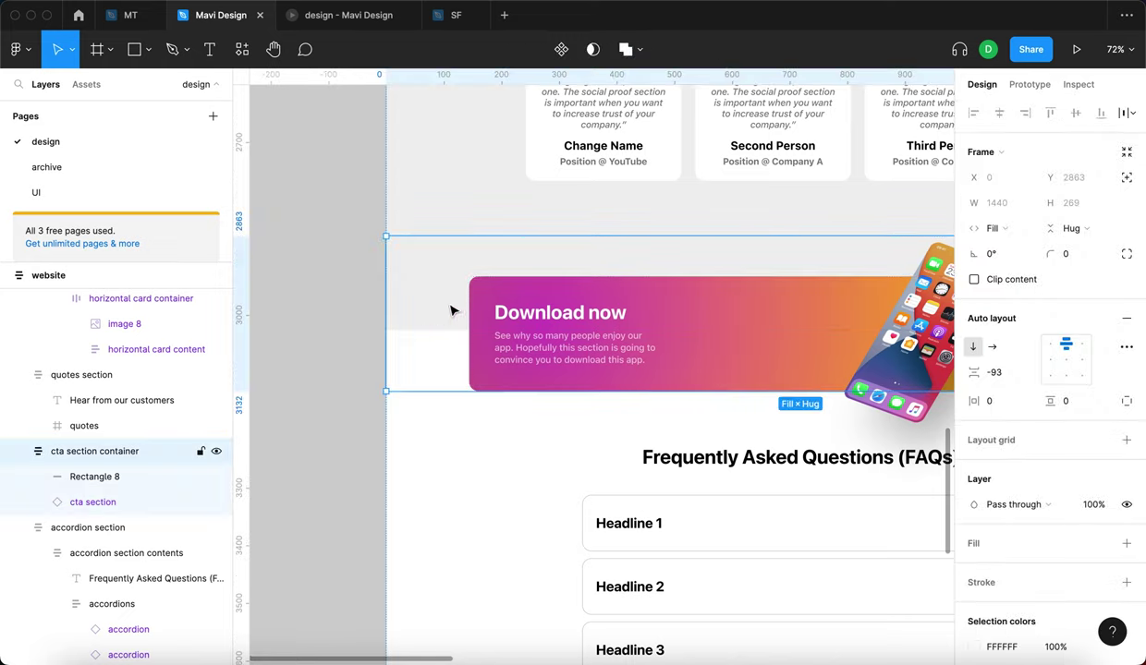
pyautogui.click(1005, 374)
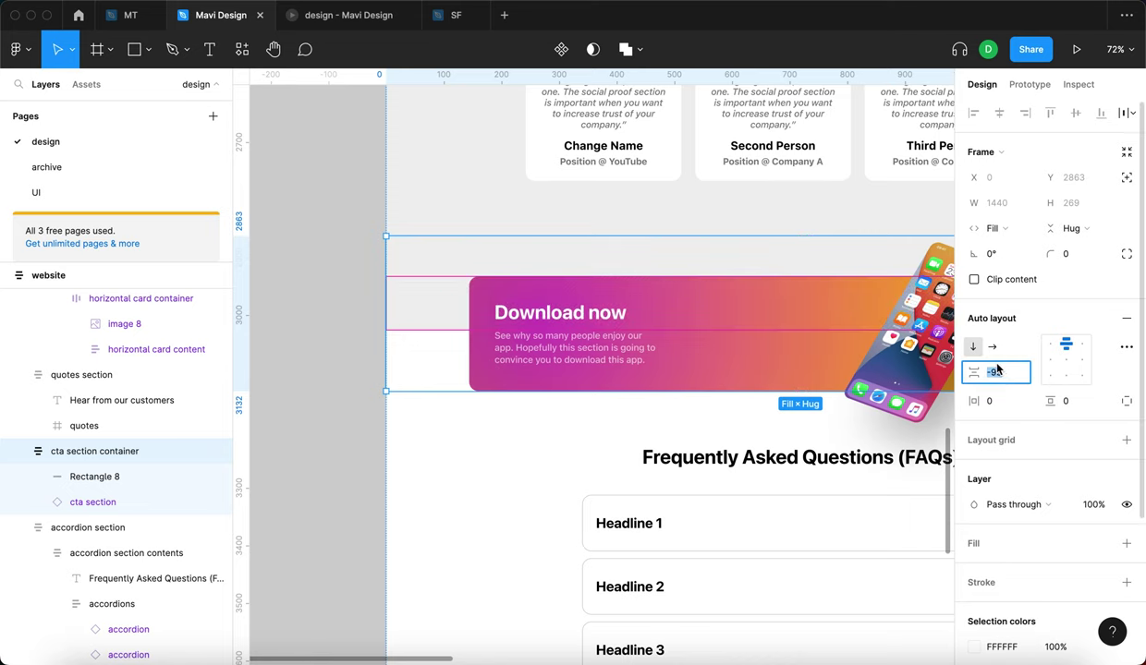
pyautogui.press('Down')
pyautogui.press('Down')
pyautogui.press('Down')
pyautogui.press('Down')
pyautogui.press('Down')
pyautogui.press('Down')
pyautogui.press('Down')
pyautogui.press('Down')
pyautogui.press('Up')
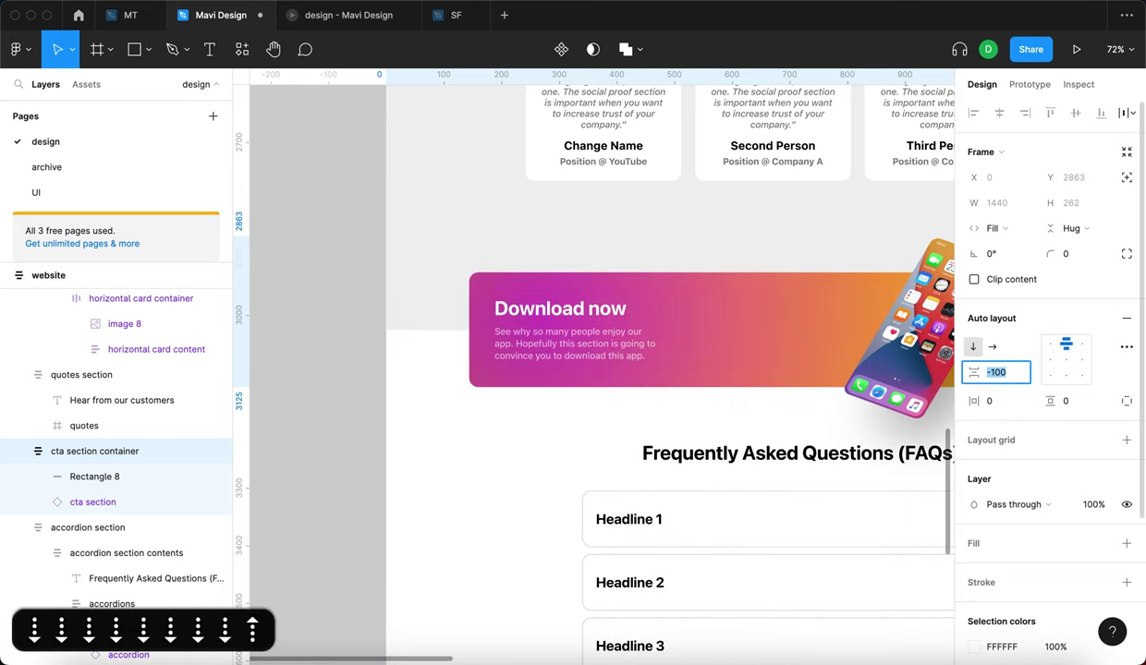
pyautogui.press('Return')
# - Select all direct children of the website frame together and set their horizontal resizing to Fill container
pyautogui.scroll(-5, 294, 310)
pyautogui.click(294, 310)
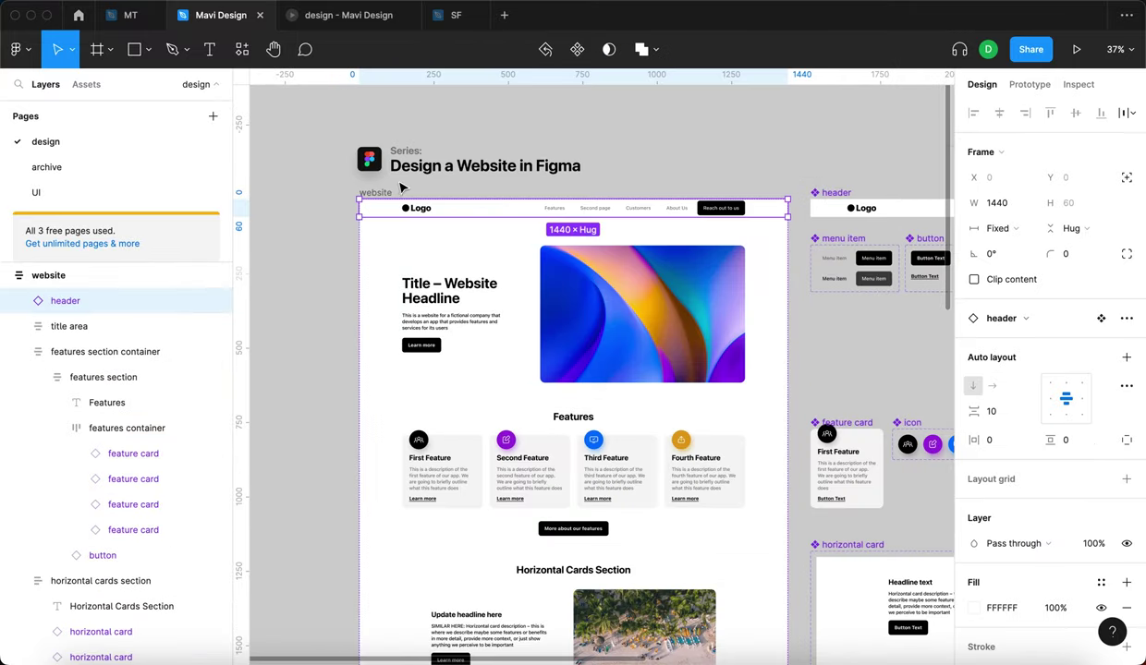
pyautogui.click(388, 180)
pyautogui.click(375, 196)
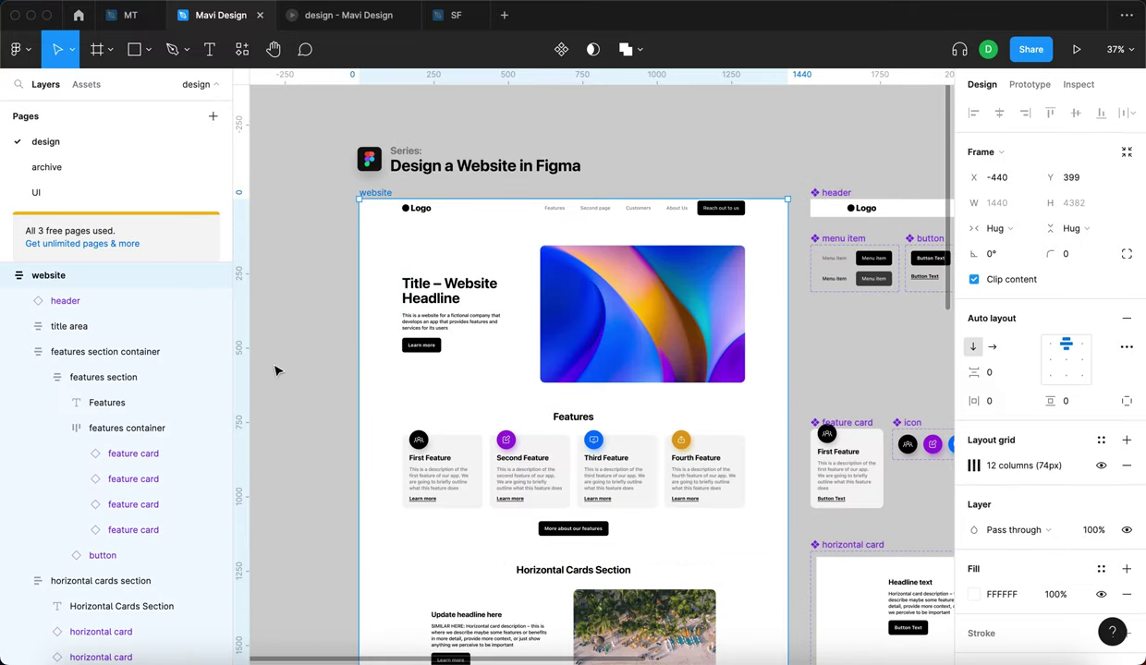
pyautogui.scroll(-4, 579, 312)
pyautogui.scroll(-2, 440, 384)
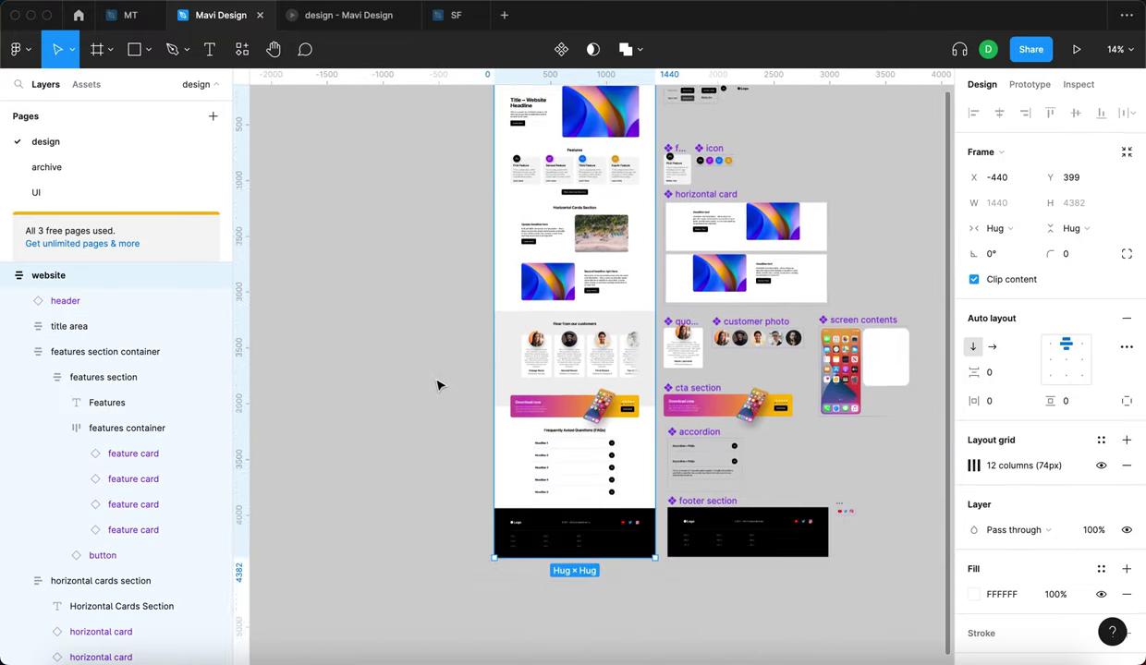
pyautogui.scroll(-3, 439, 384)
pyautogui.press('Return')
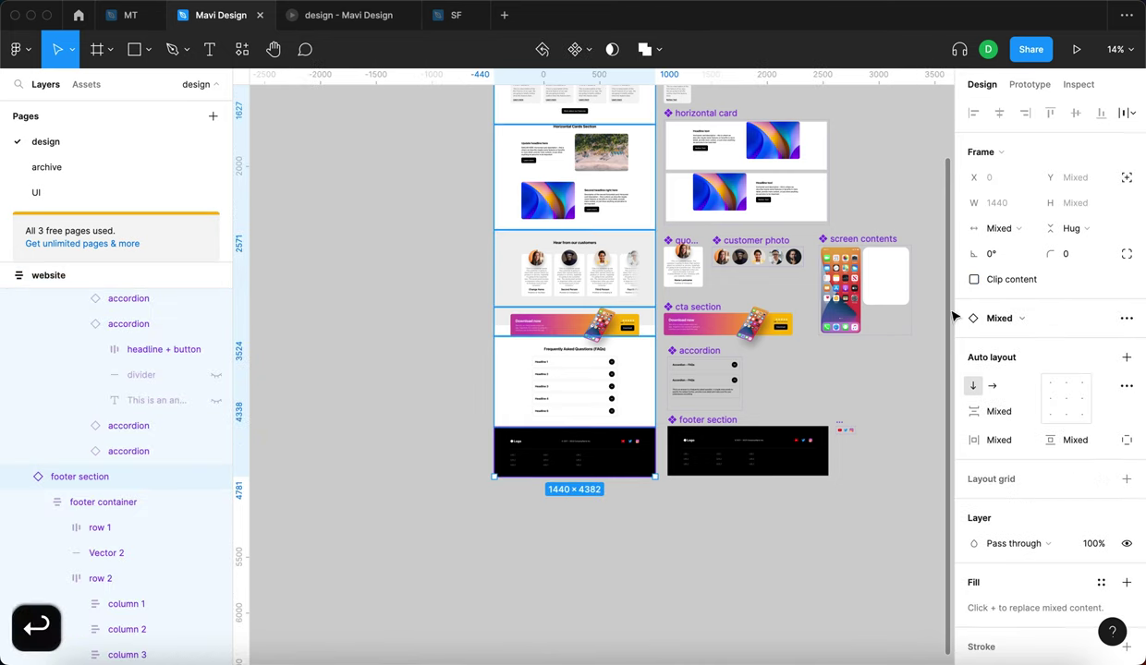
pyautogui.click(1020, 229)
pyautogui.click(1034, 299)
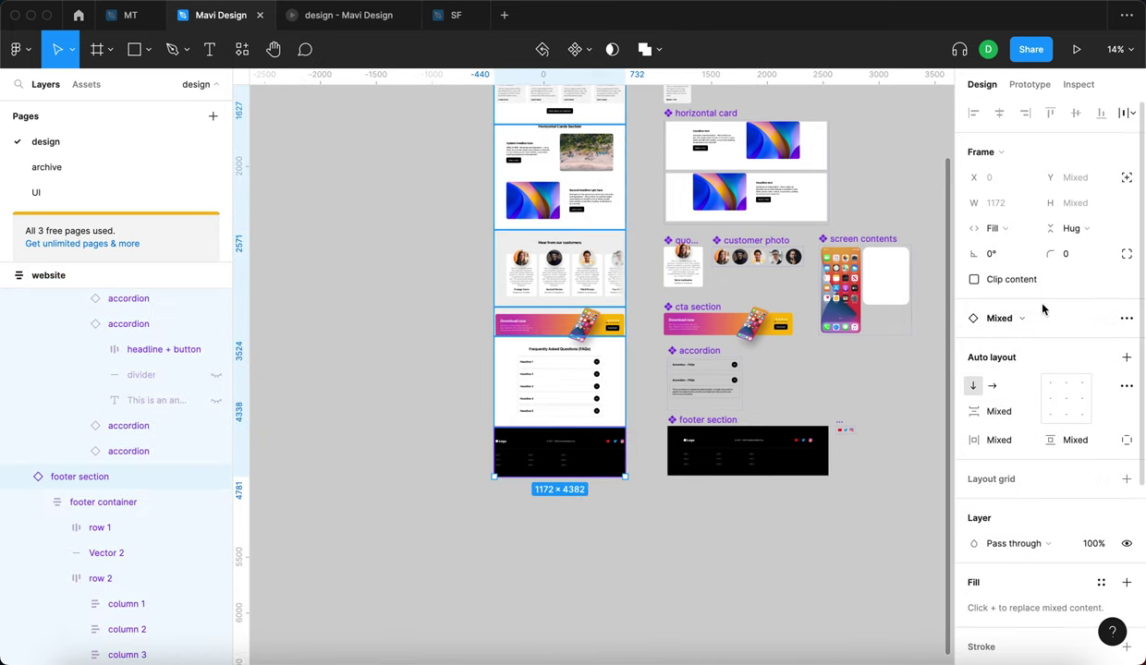
# - Inspect the website frame's resizing and how its sections are laid out from the header down to the customer quotes
pyautogui.scroll(4, 404, 404)
pyautogui.click(404, 404)
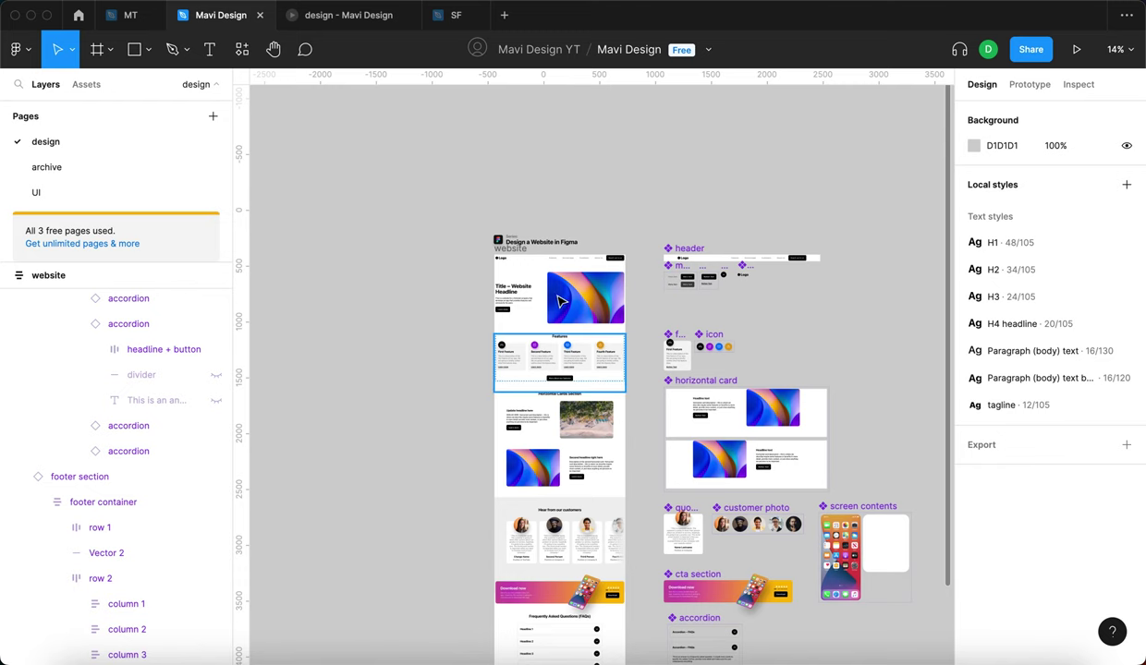
pyautogui.scroll(5, 550, 281)
pyautogui.click(407, 189)
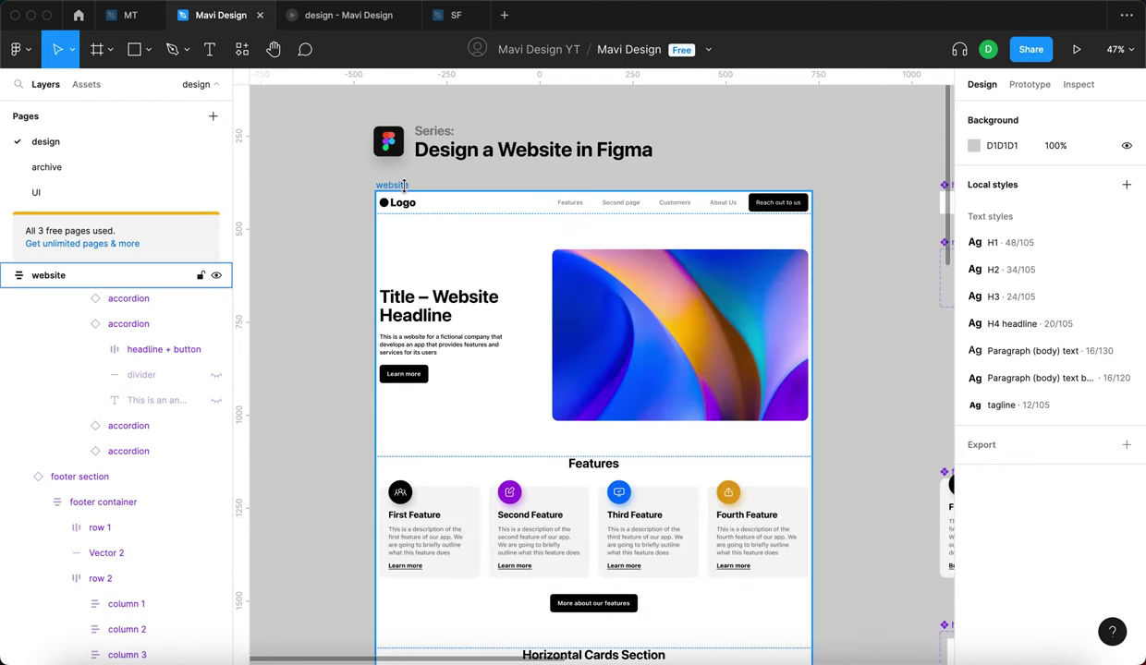
pyautogui.click(402, 185)
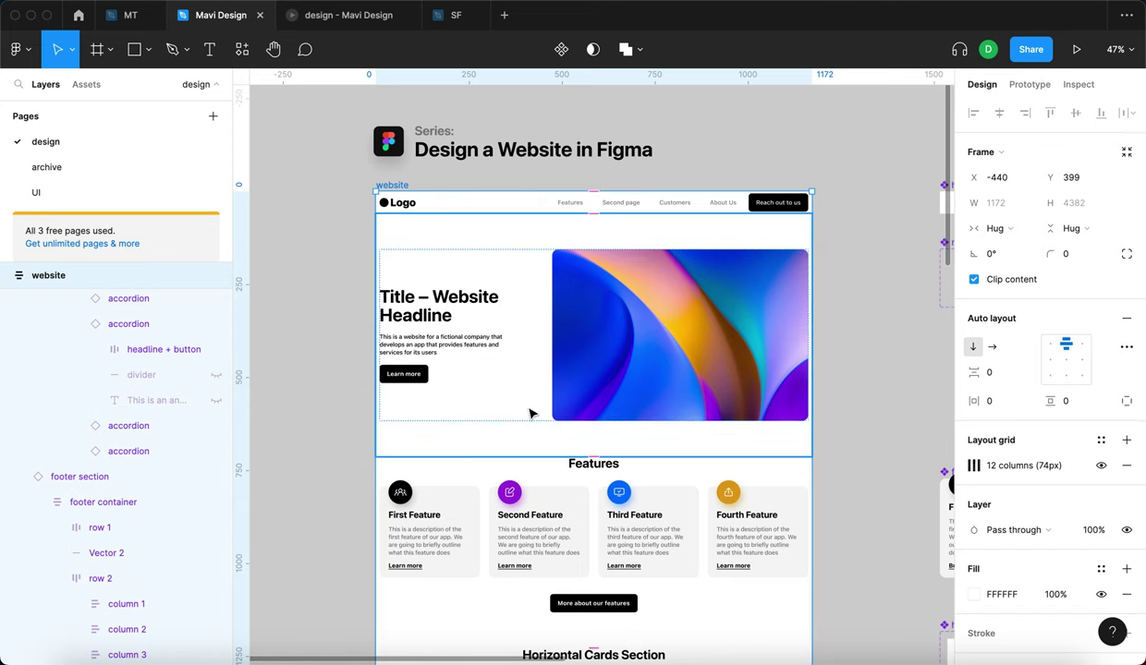
pyautogui.scroll(-10, 531, 416)
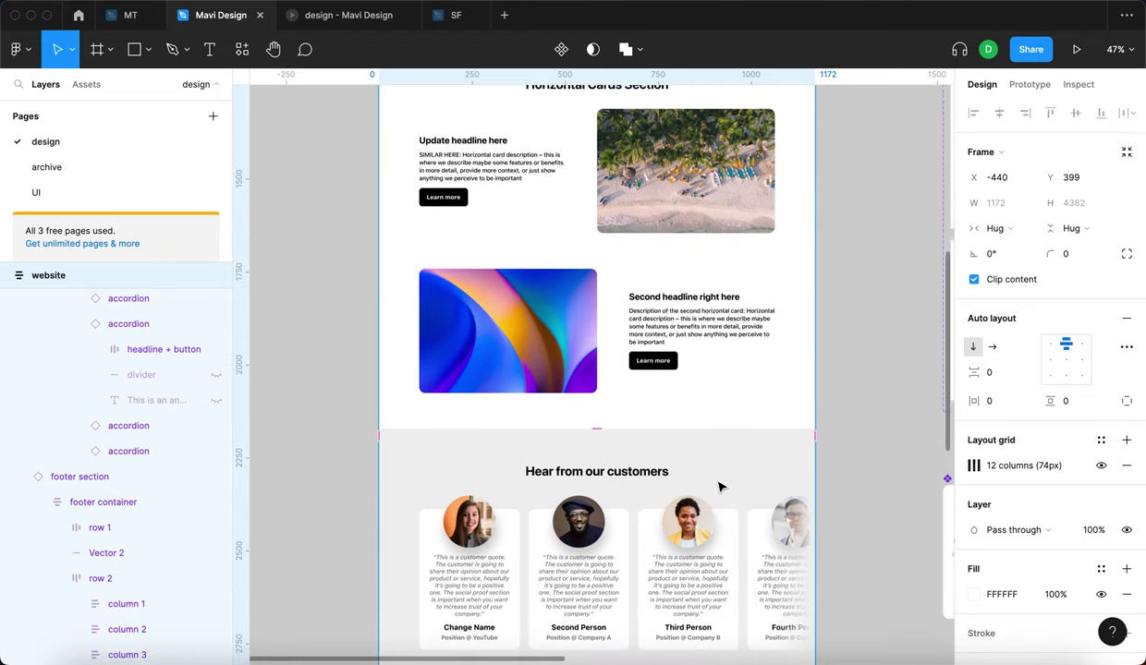
pyautogui.click(739, 407)
pyautogui.scroll(-6, 847, 325)
# - Switch the website frame's horizontal resizing to Fixed width and set its width to 1440
pyautogui.click(625, 215)
pyautogui.click(995, 228)
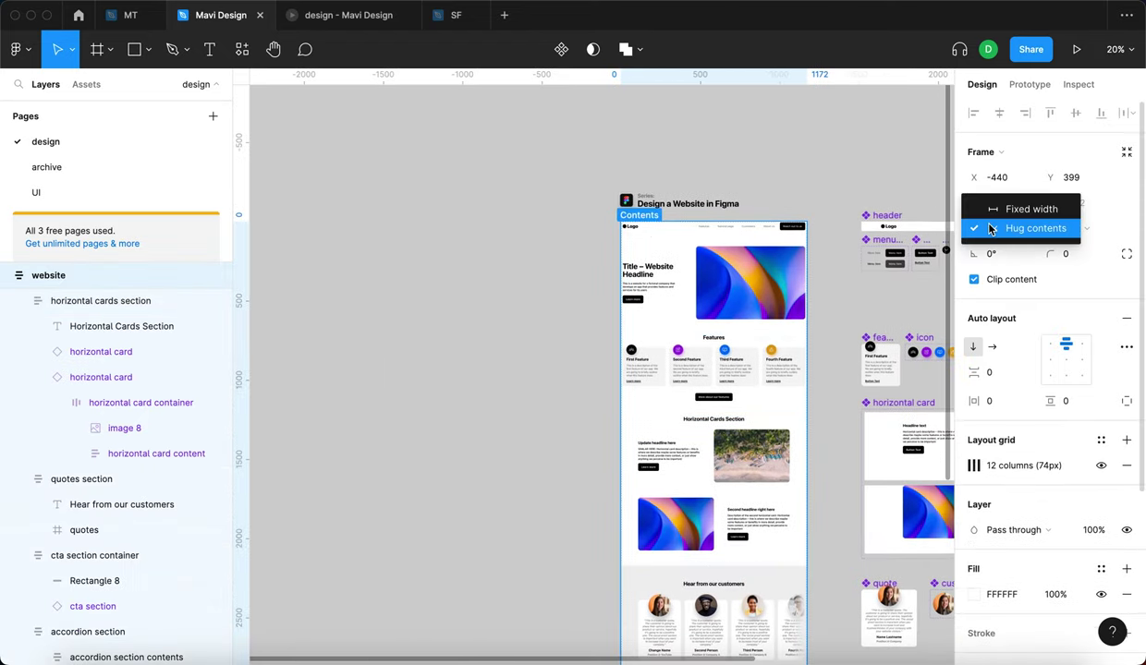
pyautogui.click(1005, 210)
pyautogui.click(994, 205)
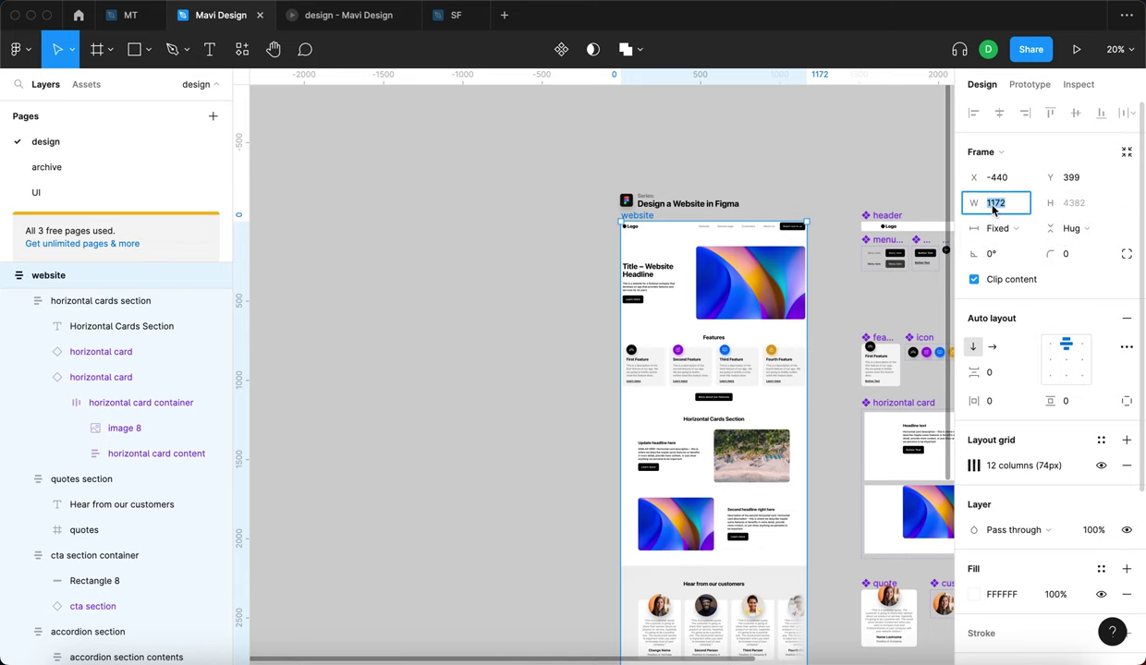
pyautogui.write('1440')
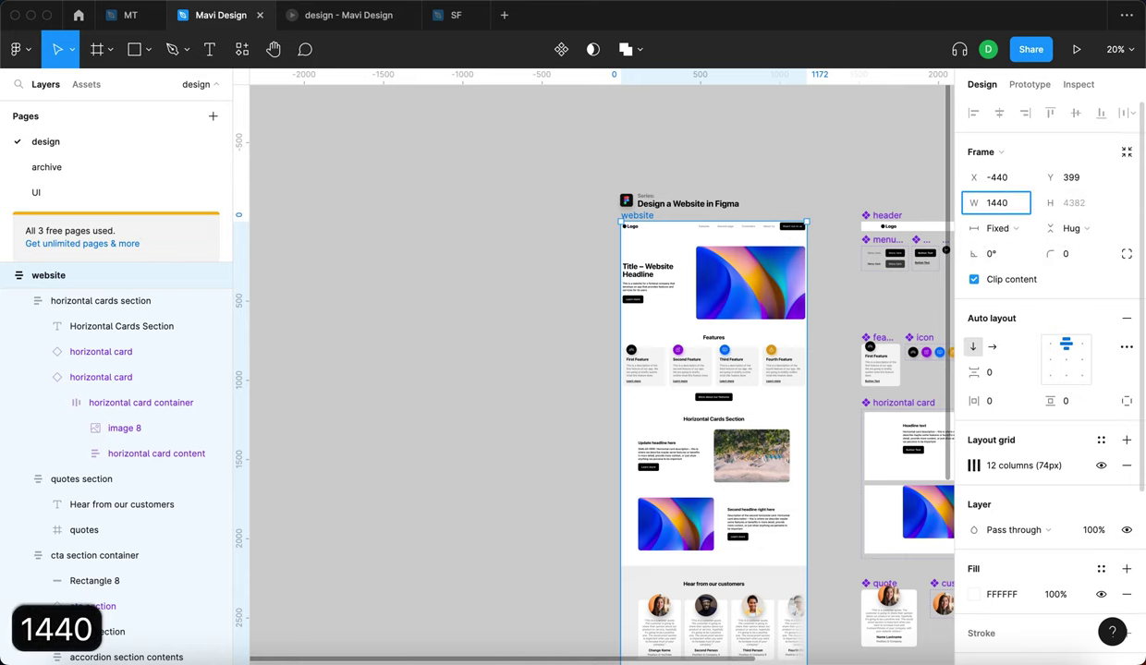
pyautogui.press('Return')
pyautogui.click(592, 262)
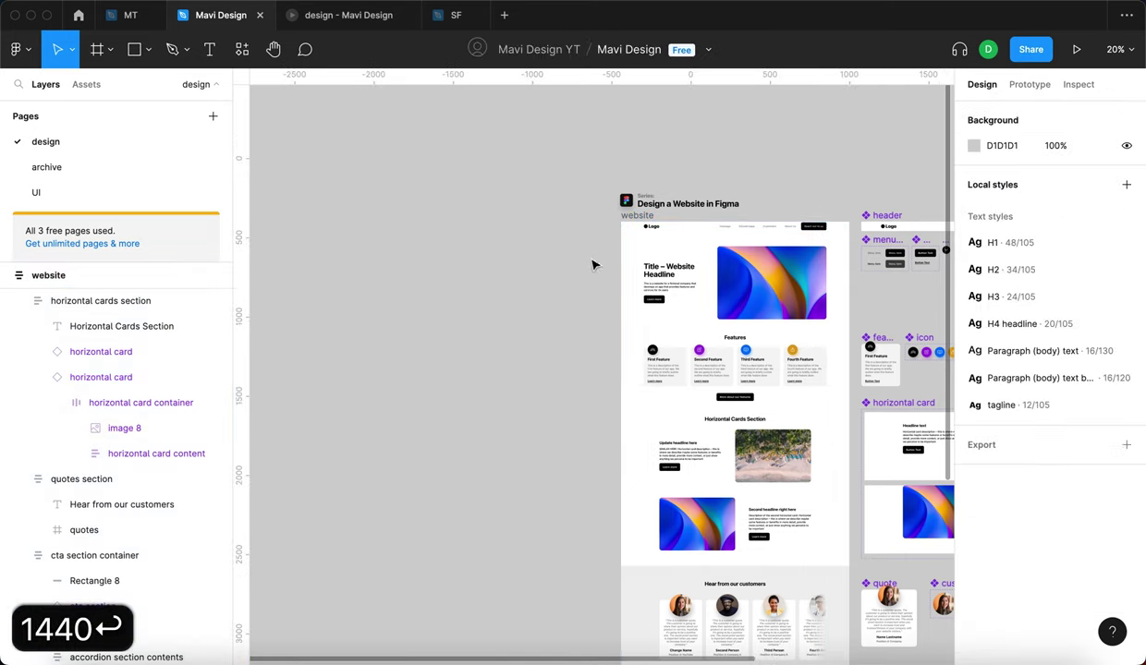
# - Check the alignment of every website section down to the footer against the temporarily displayed 12-column layout grid
pyautogui.click(634, 217)
pyautogui.hotkey('ctrl', 'g')
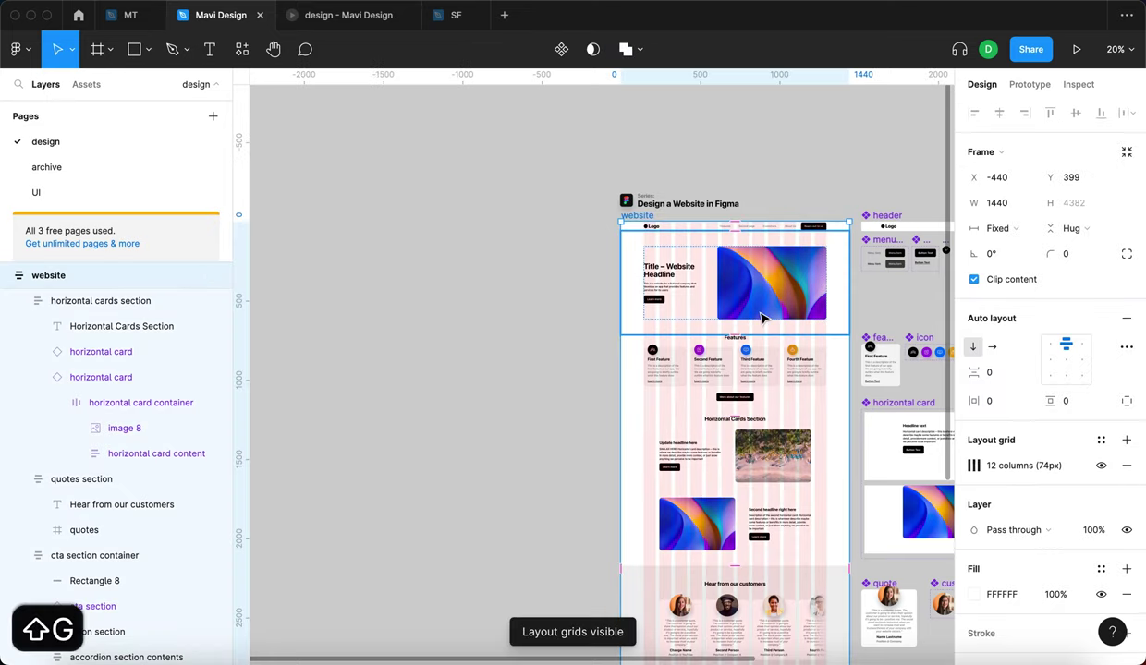
pyautogui.scroll(5, 762, 316)
pyautogui.scroll(-4, 762, 319)
pyautogui.hscroll(4, 846, 282)
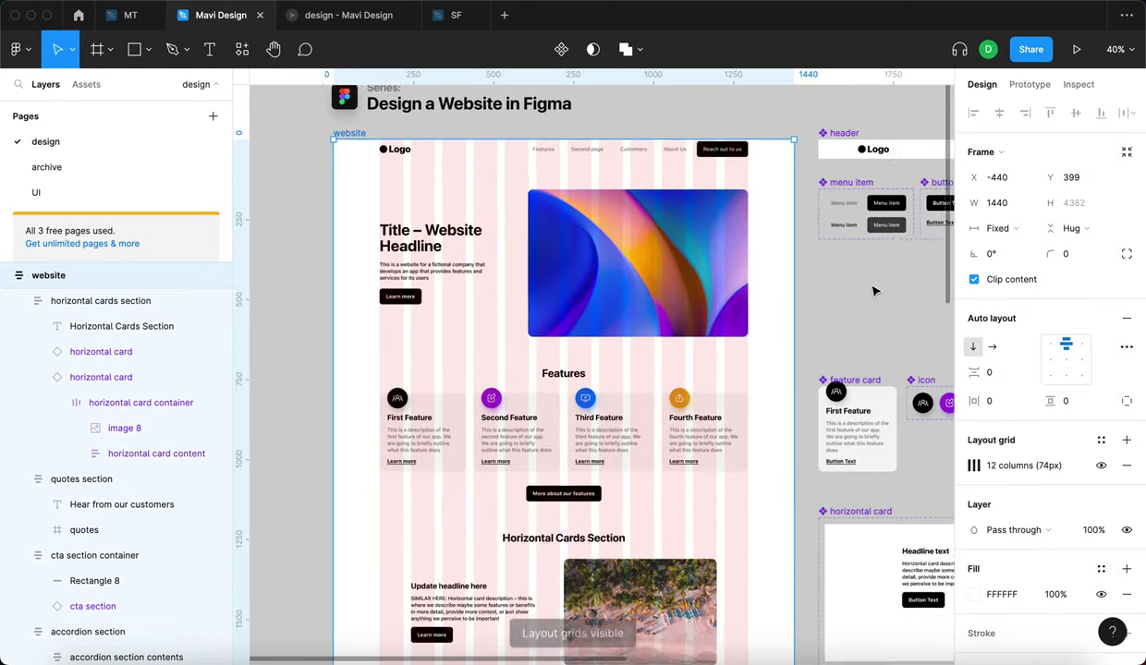
pyautogui.scroll(-6, 574, 294)
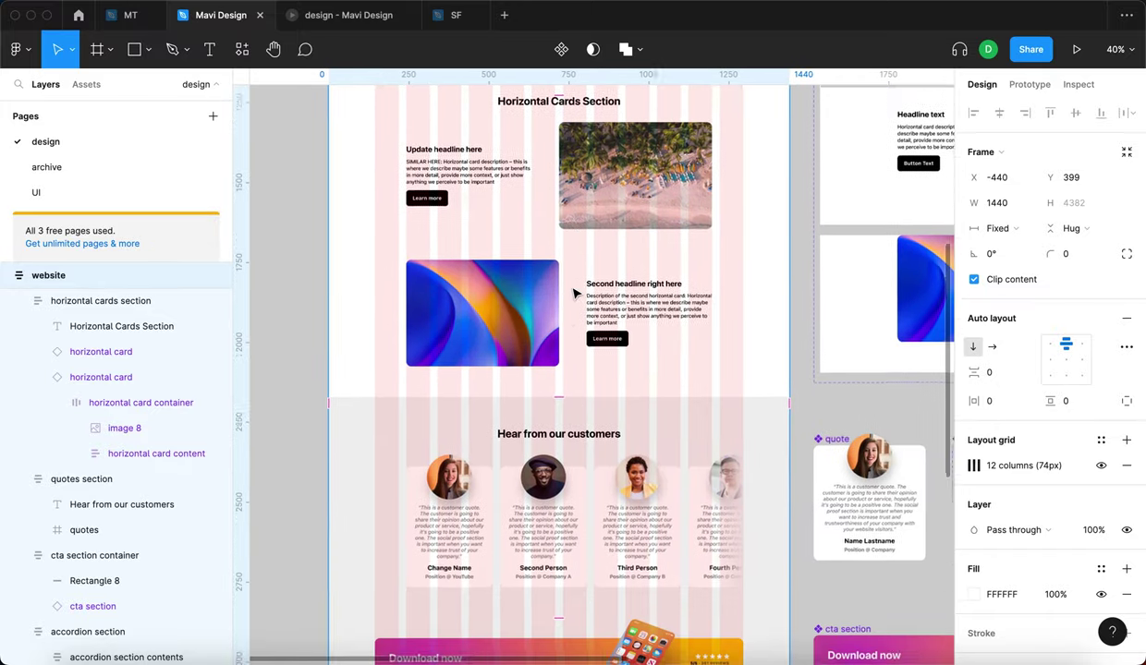
pyautogui.scroll(-5, 644, 537)
pyautogui.scroll(3, 740, 496)
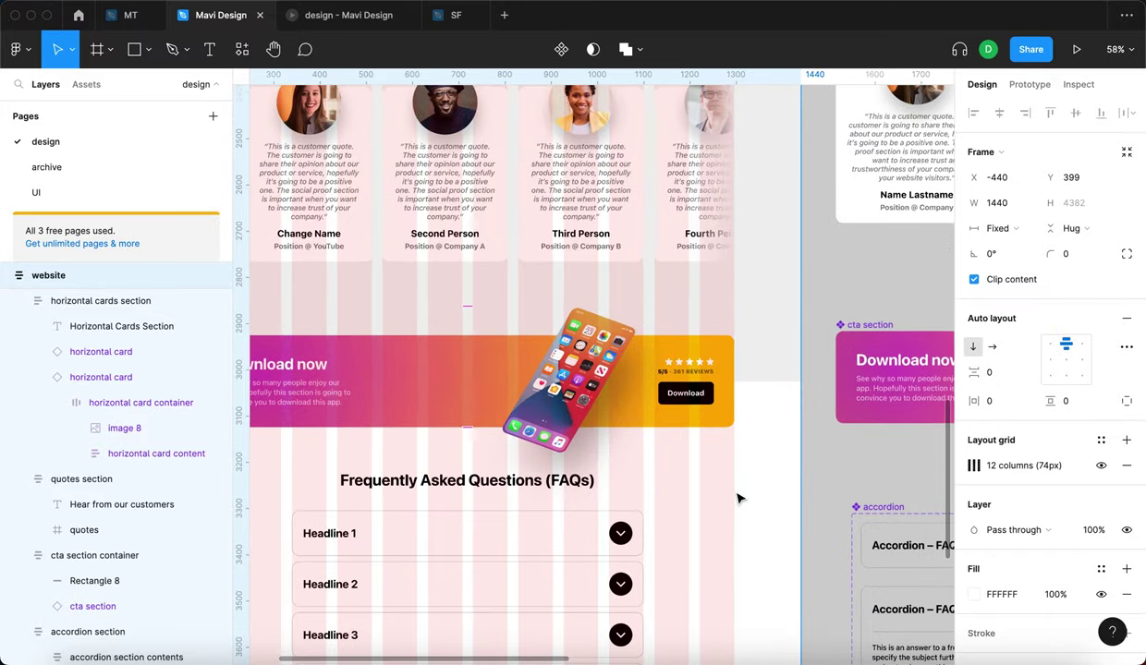
pyautogui.scroll(-8, 739, 496)
pyautogui.scroll(-3, 739, 499)
pyautogui.scroll(-5, 742, 422)
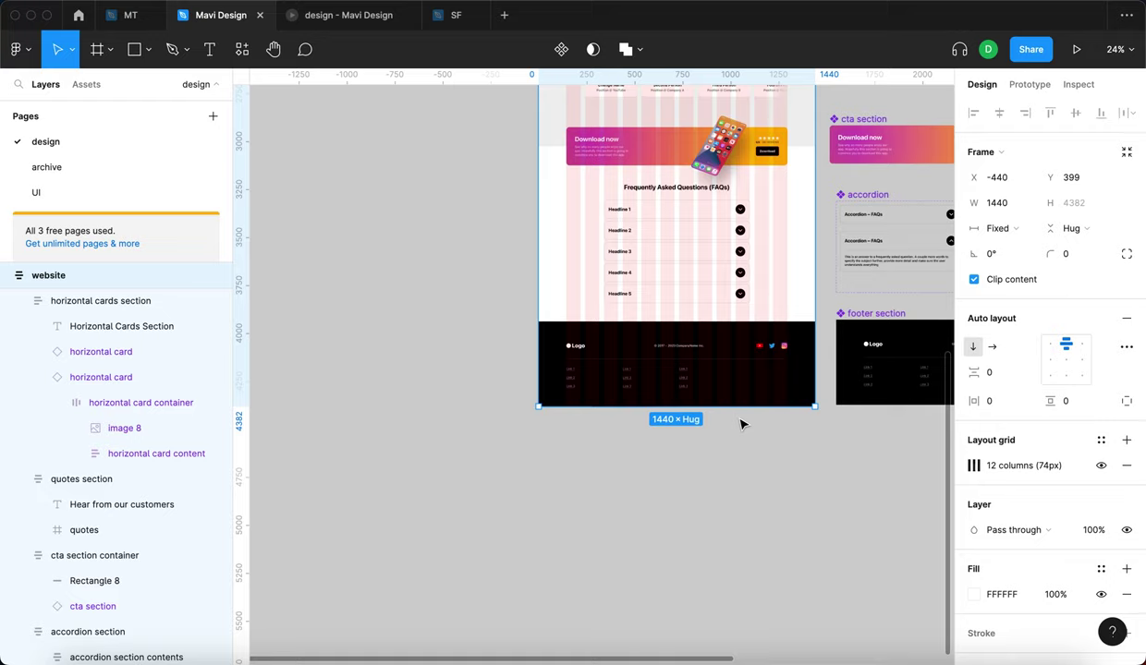
pyautogui.scroll(15, 742, 422)
pyautogui.hotkey('ctrl', 'g')
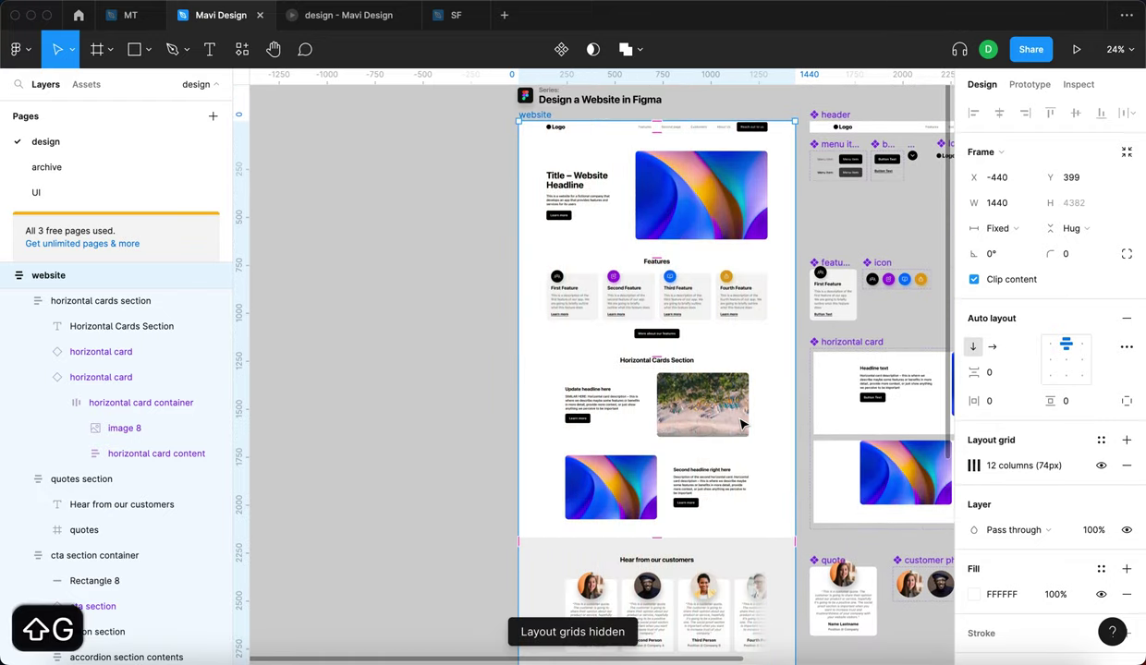
# - Review the whole page in overview and examine the quotes section's layout
pyautogui.click(430, 289)
pyautogui.scroll(-5, 430, 289)
pyautogui.scroll(-5, 429, 289)
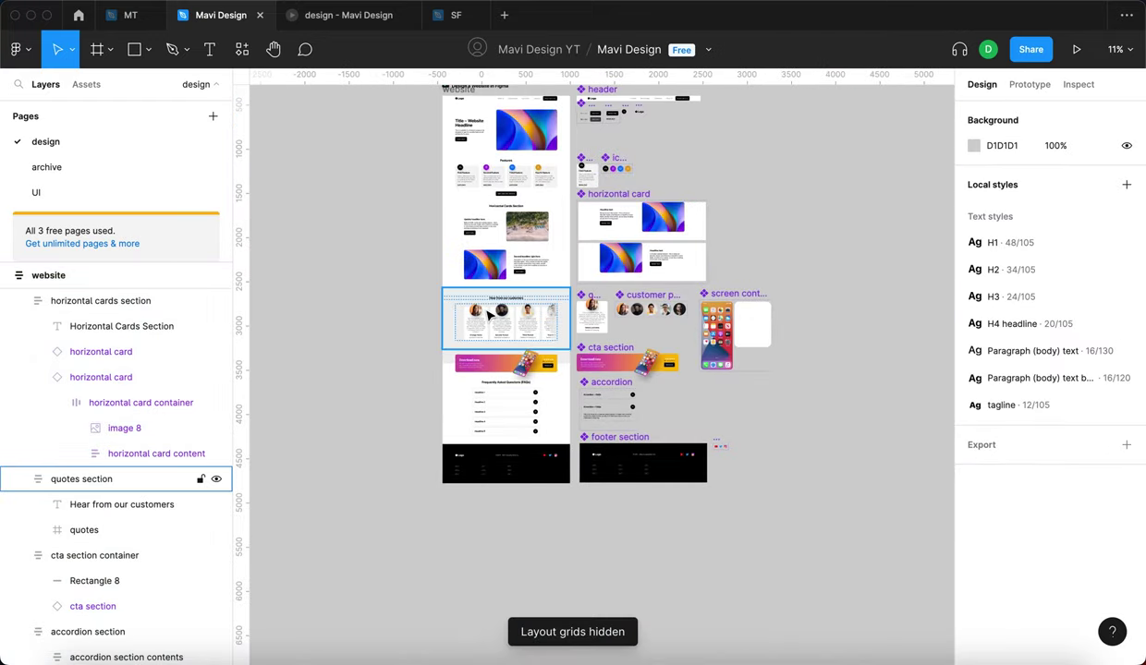
pyautogui.scroll(-3, 490, 314)
pyautogui.scroll(8, 517, 388)
pyautogui.click(536, 442)
pyautogui.click(343, 386)
pyautogui.click(472, 349)
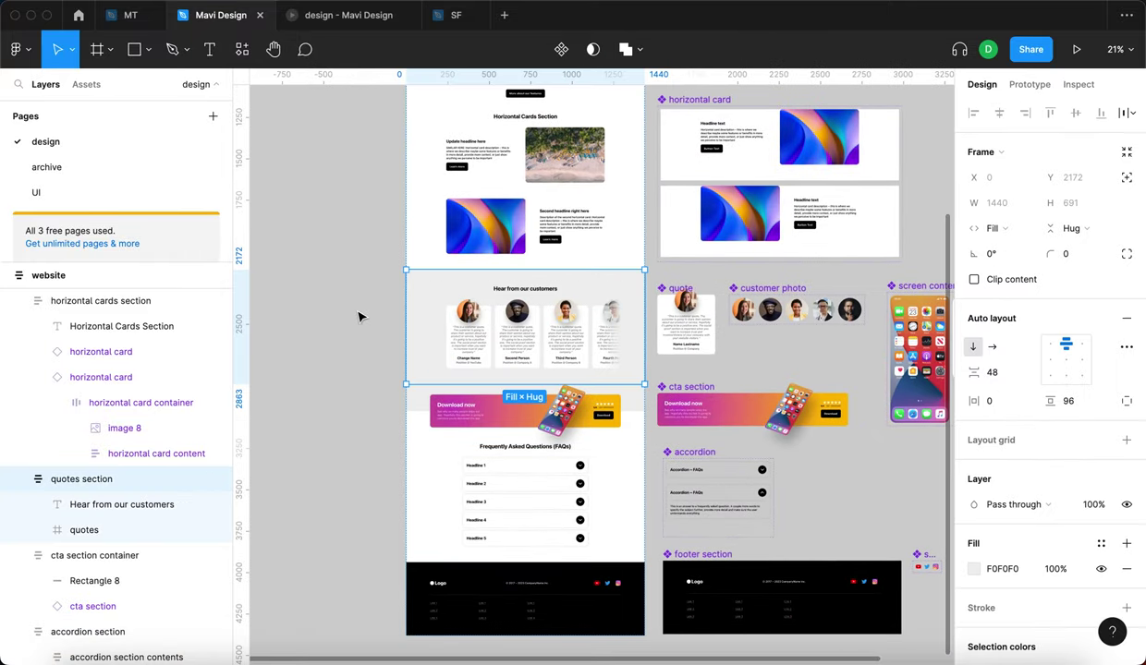
# - Duplicate the second horizontal card eleven times inside the horizontal cards section to test how the auto layout page adapts
pyautogui.scroll(-5, 352, 315)
pyautogui.click(416, 280)
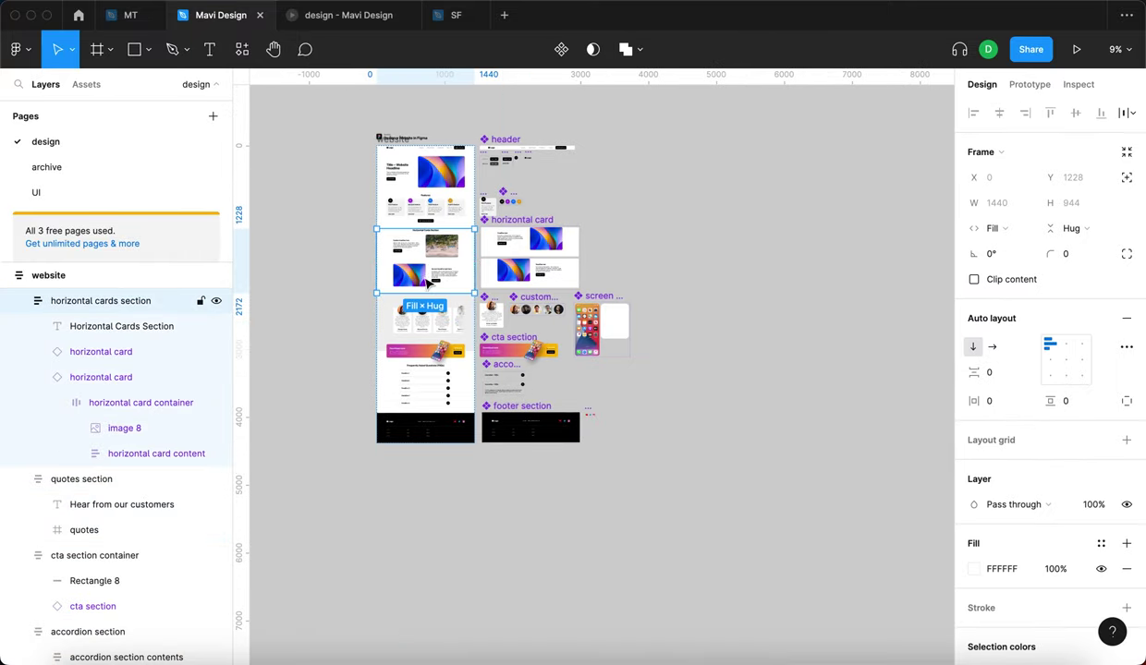
pyautogui.click(428, 284)
pyautogui.scroll(5, 428, 284)
pyautogui.scroll(3, 444, 261)
pyautogui.scroll(-8, 444, 262)
pyautogui.hscroll(-3, 445, 262)
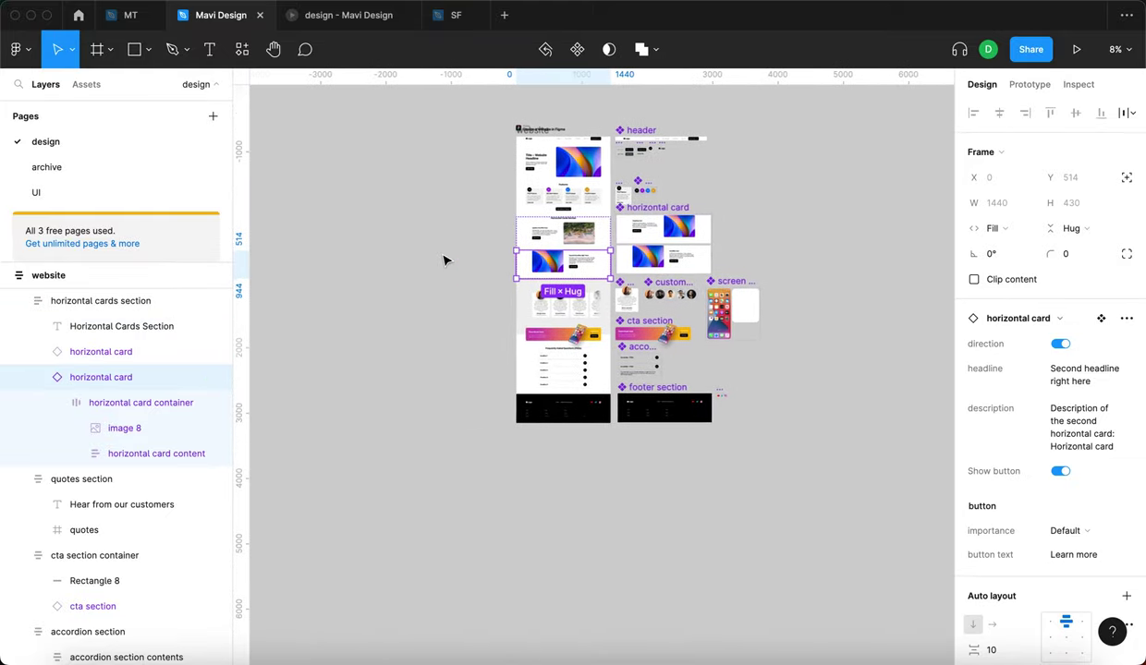
pyautogui.press('super+d')
pyautogui.press('super+d')
pyautogui.press('super+d')
pyautogui.press('super+d')
pyautogui.press('super+d')
pyautogui.press('super+d')
pyautogui.press('super+d')
pyautogui.press('super+d')
pyautogui.press('super+d')
pyautogui.press('super+d')
pyautogui.press('super+d')
pyautogui.press('super+d')
pyautogui.press('super+d')
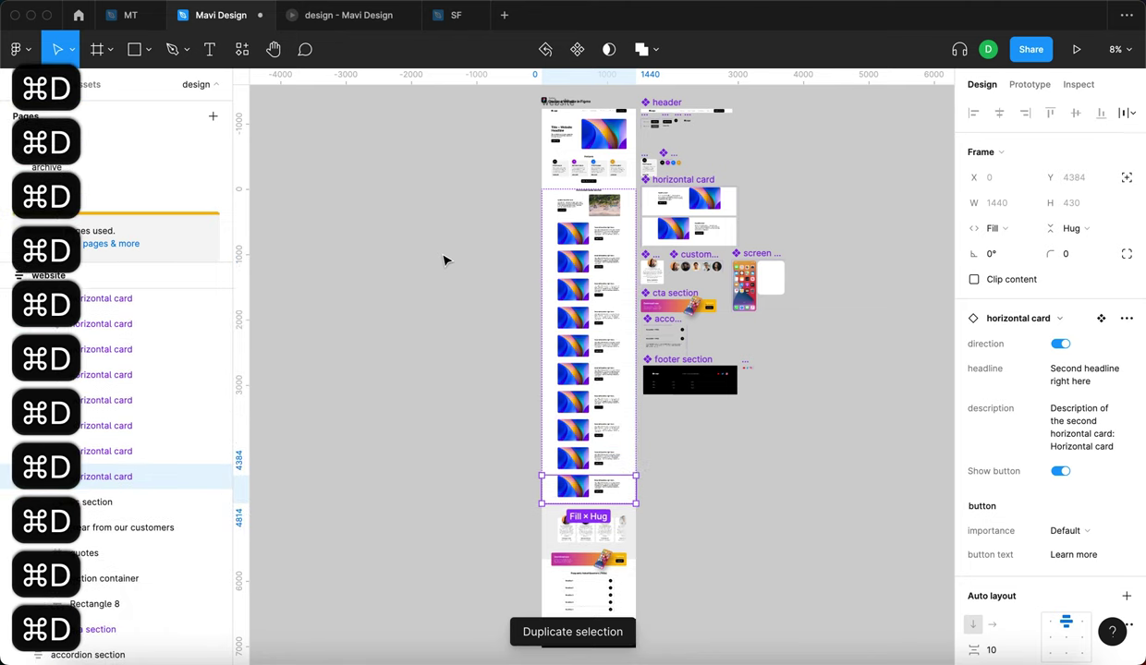
pyautogui.scroll(-5, 455, 386)
pyautogui.scroll(8, 454, 386)
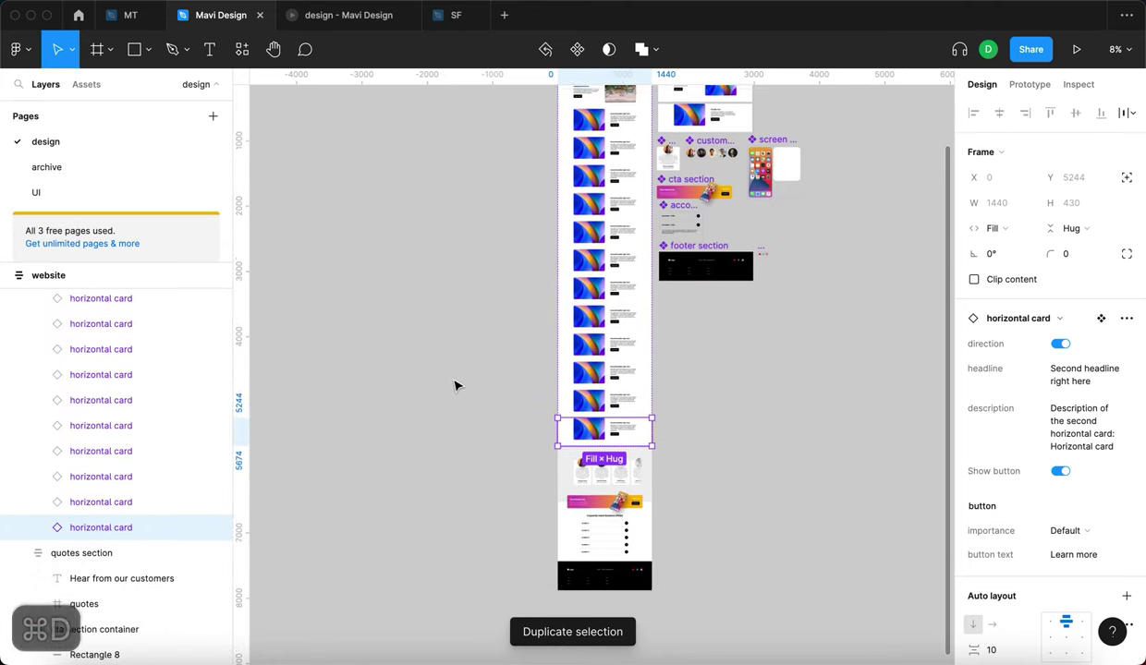
# - Delete all the duplicated horizontal cards, leaving the two original cards in the horizontal cards section
pyautogui.scroll(-3, 455, 386)
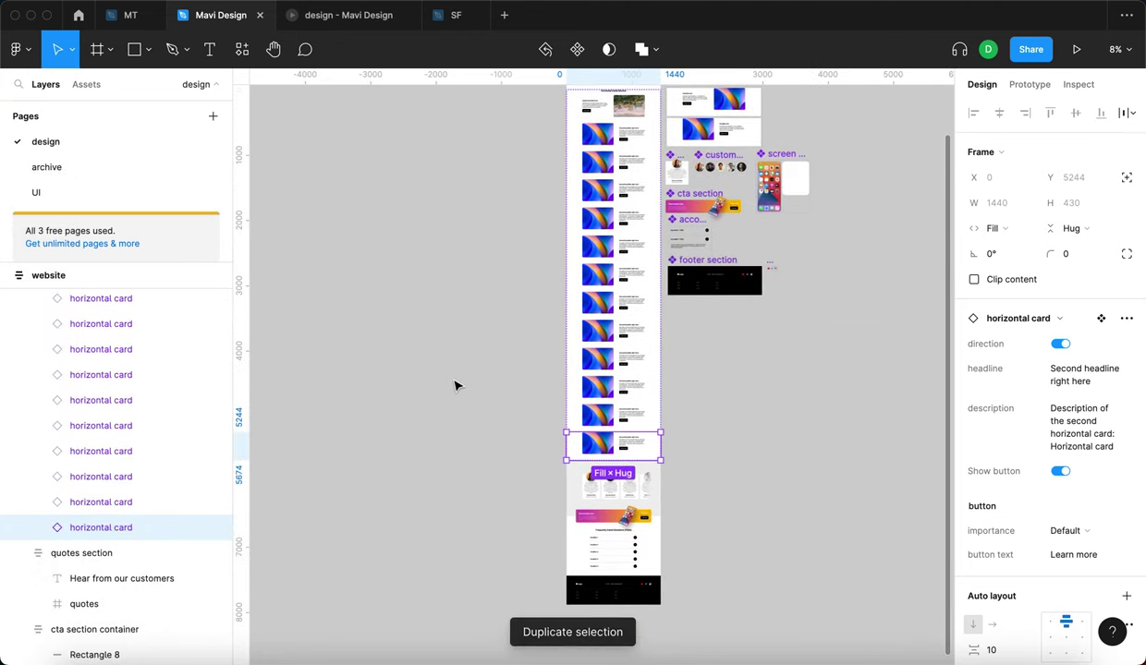
pyautogui.keyDown('shift'); pyautogui.click(610, 421); pyautogui.keyUp('shift')
pyautogui.keyDown('shift'); pyautogui.click(612, 390); pyautogui.keyUp('shift')
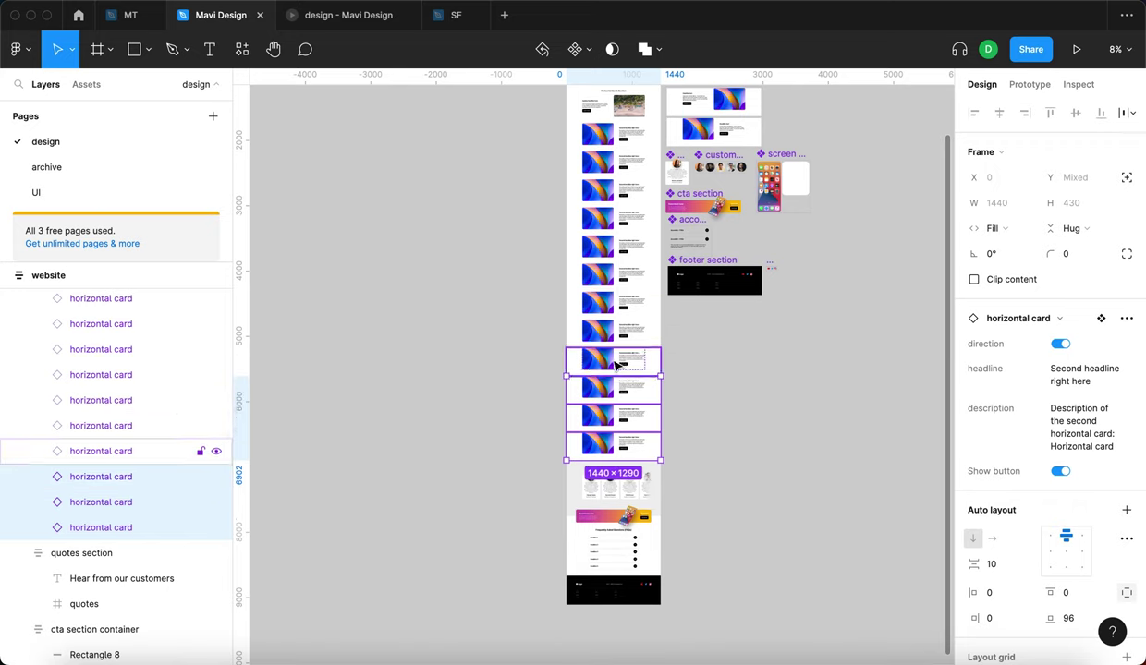
pyautogui.keyDown('shift'); pyautogui.click(614, 360); pyautogui.keyUp('shift')
pyautogui.keyDown('shift'); pyautogui.click(611, 331); pyautogui.keyUp('shift')
pyautogui.keyDown('shift'); pyautogui.click(609, 303); pyautogui.keyUp('shift')
pyautogui.keyDown('shift'); pyautogui.click(608, 275); pyautogui.keyUp('shift')
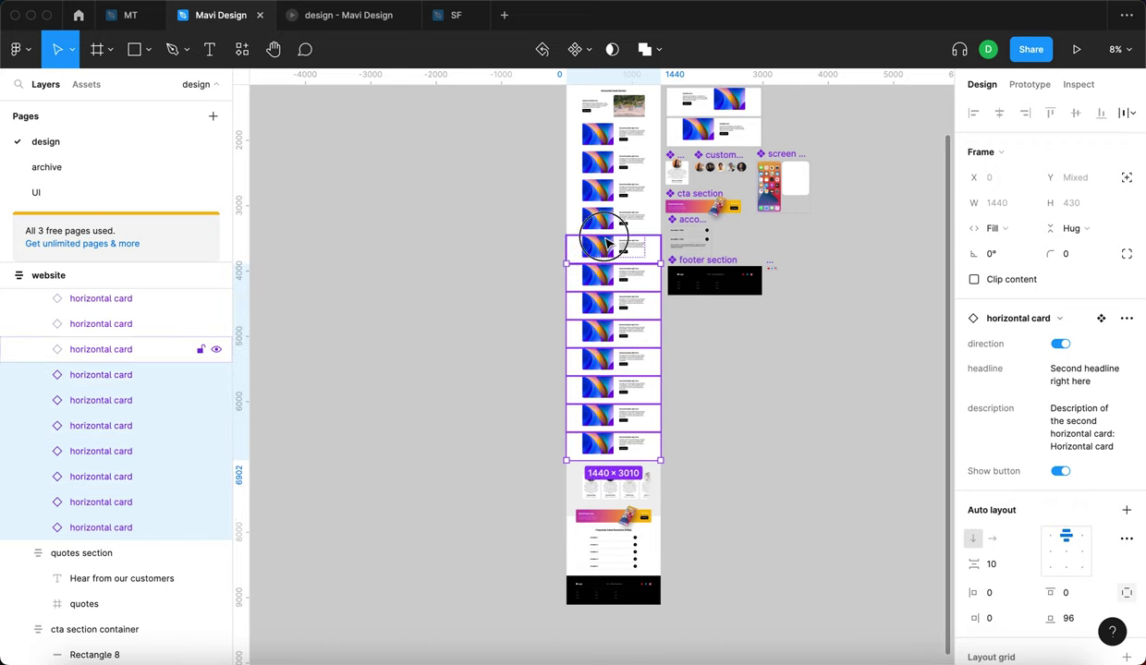
pyautogui.keyDown('shift'); pyautogui.click(605, 247); pyautogui.keyUp('shift')
pyautogui.keyDown('shift'); pyautogui.click(601, 219); pyautogui.keyUp('shift')
pyautogui.keyDown('shift'); pyautogui.click(602, 191); pyautogui.keyUp('shift')
pyautogui.keyDown('shift'); pyautogui.click(603, 163); pyautogui.keyUp('shift')
pyautogui.press('BackSpace')
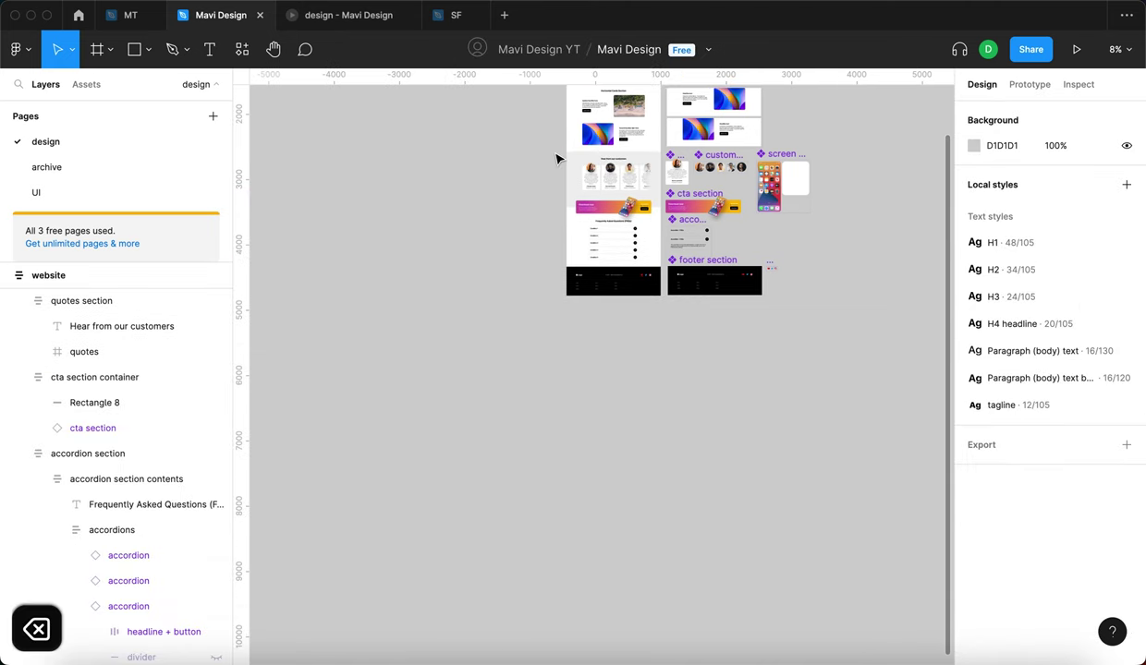
# - Test the page's auto layout by duplicating the quotes section directly below itself and deleting the copy
pyautogui.scroll(3, 596, 249)
pyautogui.click(596, 249)
pyautogui.scroll(3, 413, 299)
pyautogui.press('super+d')
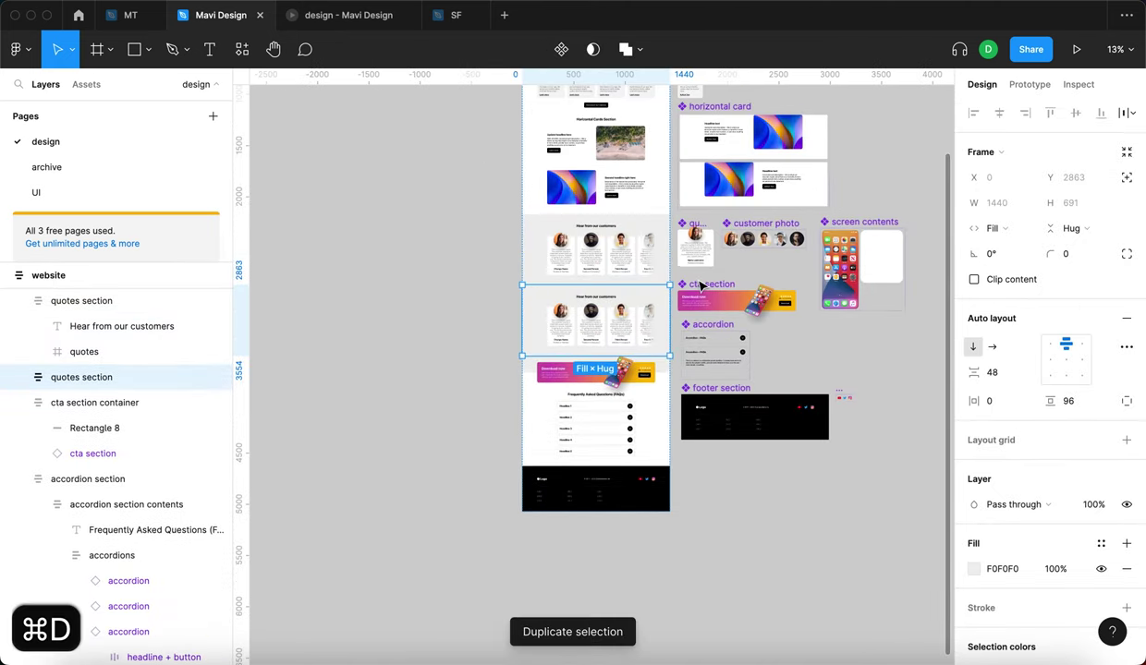
pyautogui.press('BackSpace')
# - Move the quotes section above the horizontal cards section and return it to its original place
pyautogui.click(557, 260)
pyautogui.press('super+bracketleft')
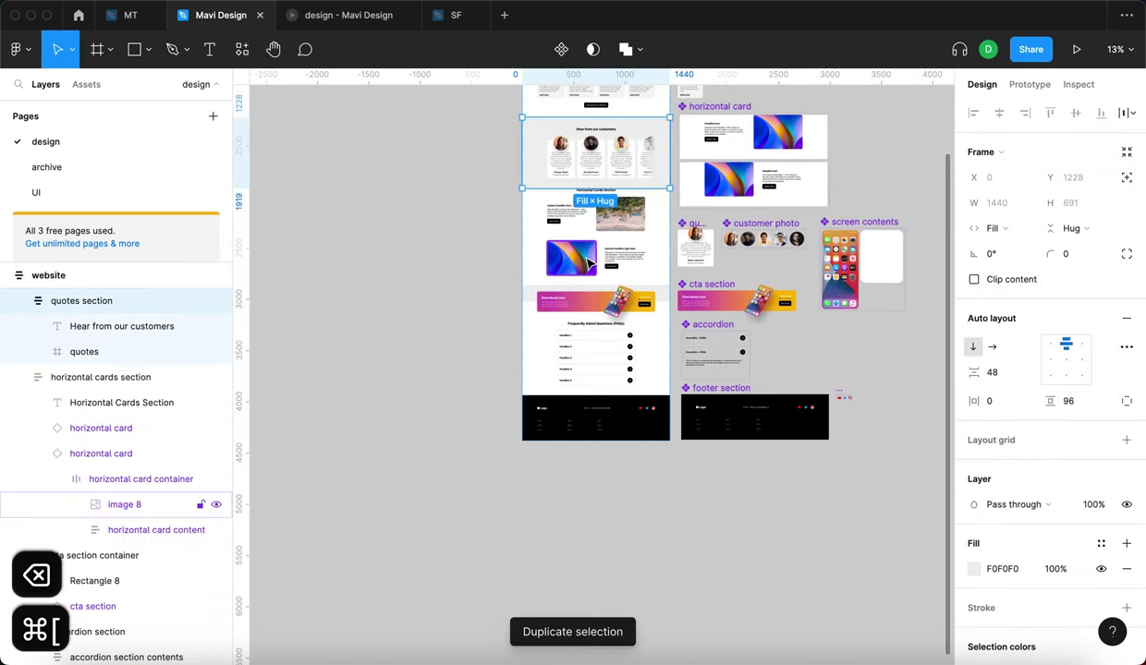
pyautogui.scroll(2, 589, 261)
pyautogui.press('super+bracketright')
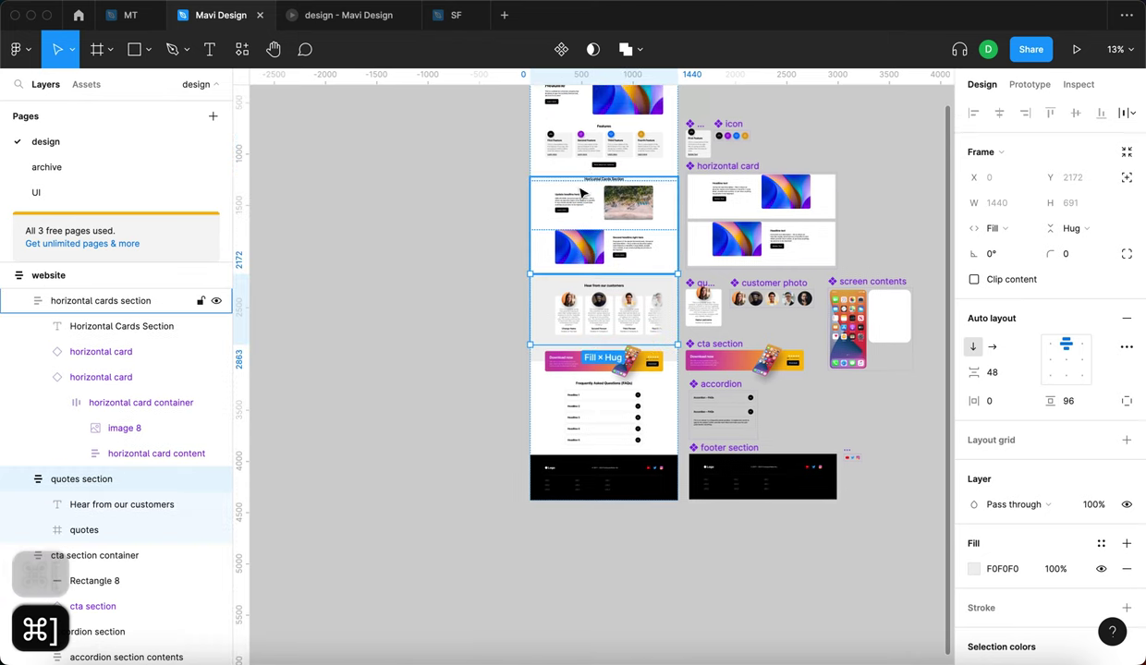
# - Reorder the features section container up and down among the page sections and return it to its place below the title area
pyautogui.click(603, 144)
pyautogui.press('super+bracketleft')
pyautogui.press('super+bracketright')
pyautogui.scroll(2, 603, 144)
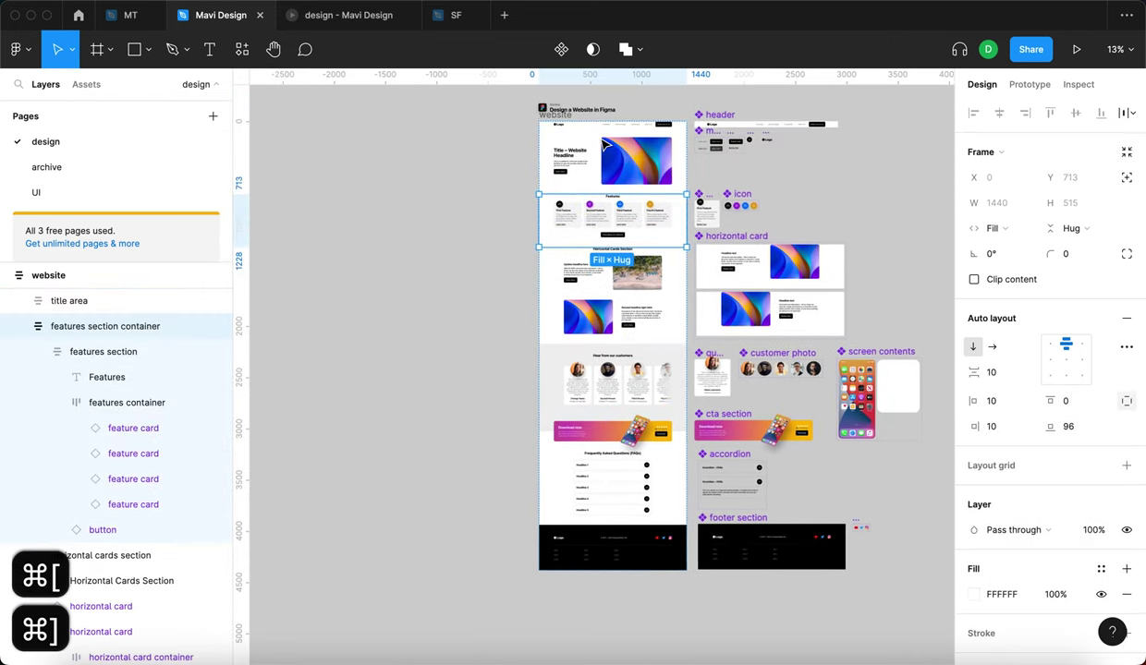
pyautogui.press('super+bracketright')
pyautogui.press('super+bracketleft')
# - Duplicate the first horizontal card with the beach photo several times inside the horizontal cards section
pyautogui.doubleClick(638, 287)
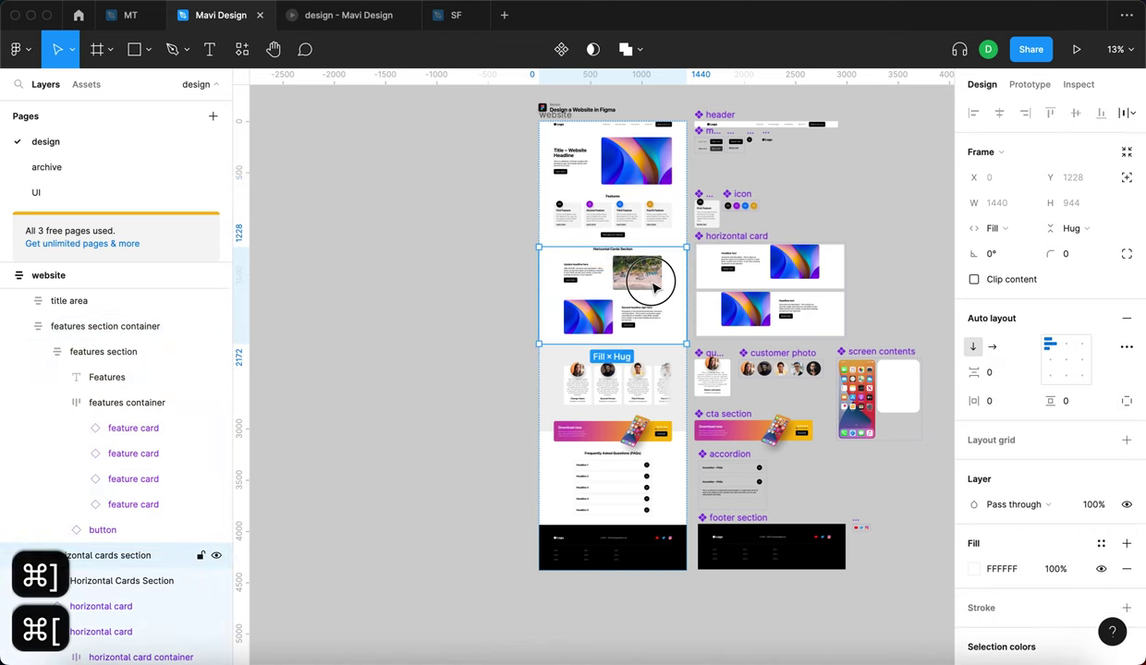
pyautogui.press('super+d')
pyautogui.press('super+d')
pyautogui.press('super+d')
pyautogui.press('super+d')
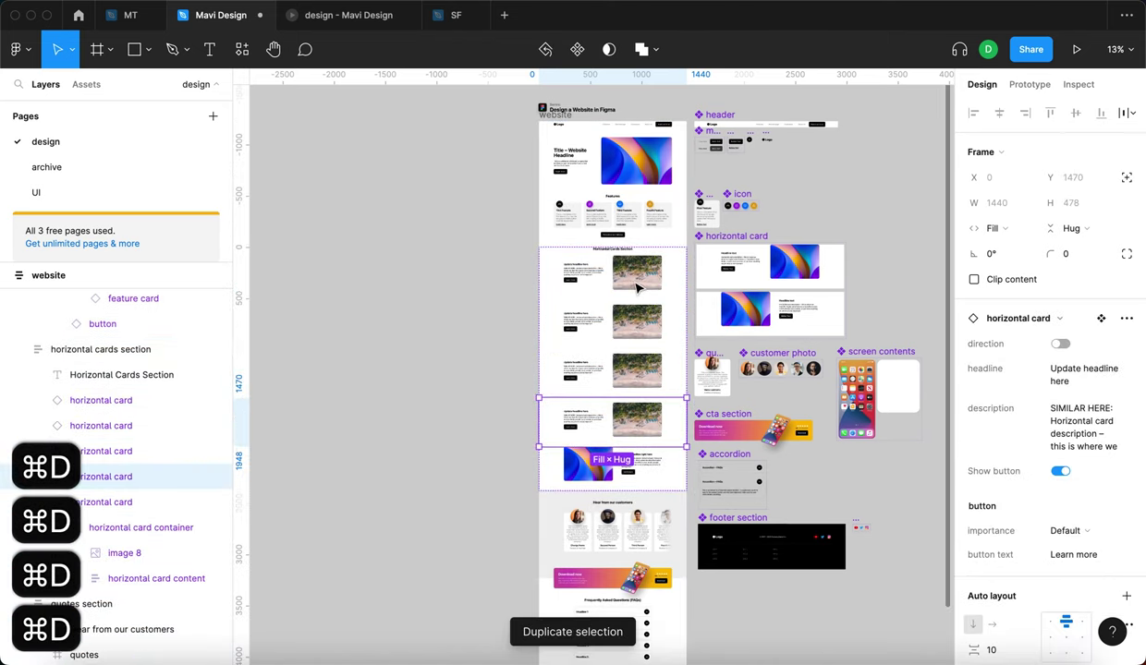
pyautogui.scroll(-2, 635, 288)
# - Delete the copies of the beach photo card, keeping one beach photo card and the second card
pyautogui.press('BackSpace')
pyautogui.tripleClick(628, 347)
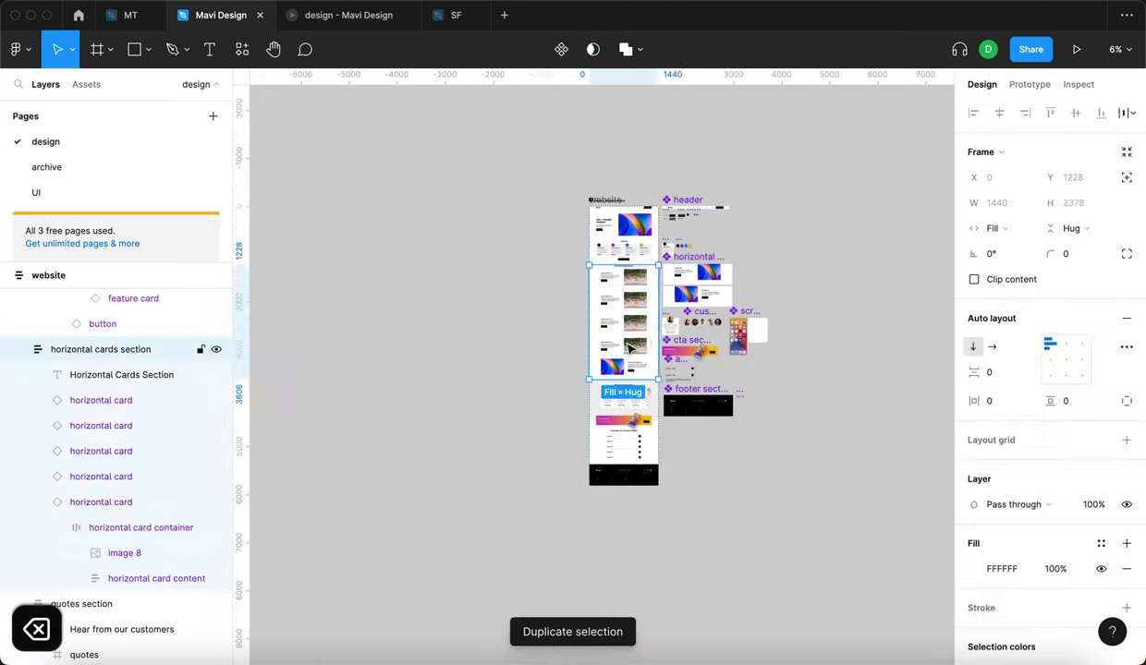
pyautogui.scroll(3, 631, 346)
pyautogui.hotkey('shift', 'Return')
pyautogui.press('BackSpace')
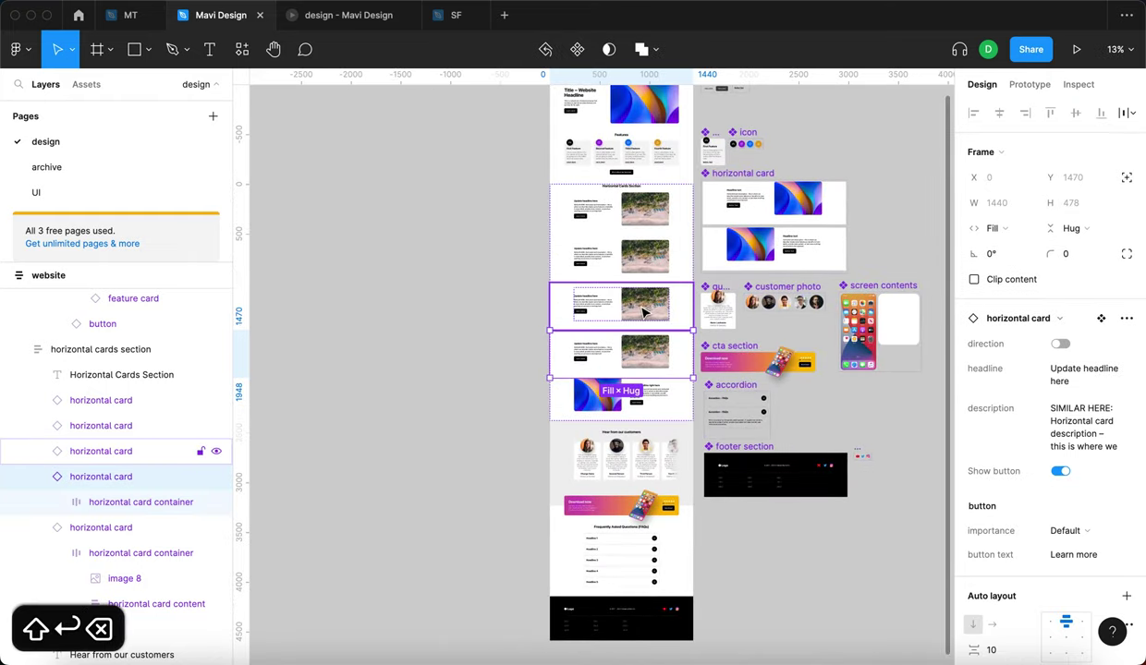
pyautogui.click(645, 310)
pyautogui.press('BackSpace')
pyautogui.press('BackSpace')
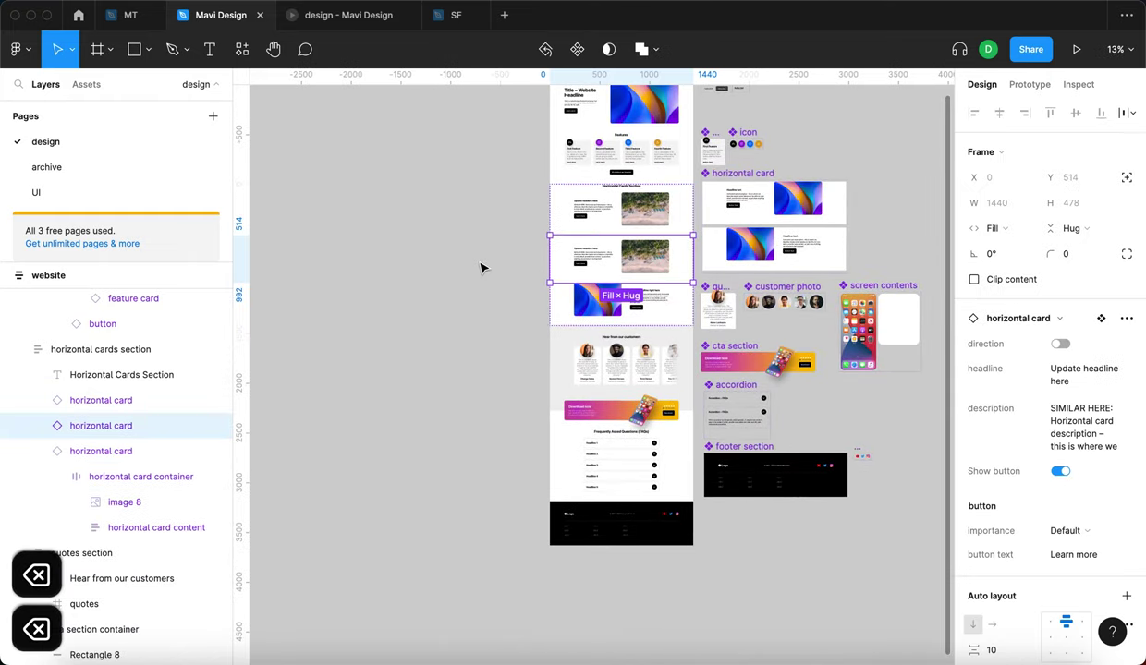
pyautogui.scroll(5, 627, 205)
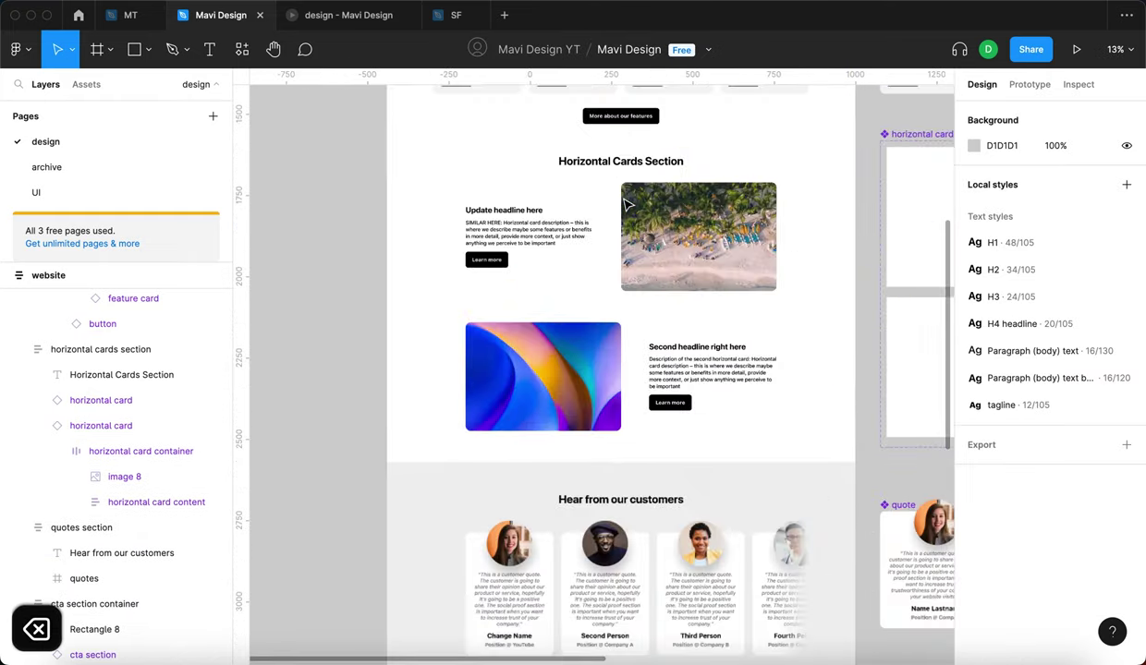
pyautogui.click(547, 241)
pyautogui.click(554, 242)
pyautogui.hscroll(2, 555, 242)
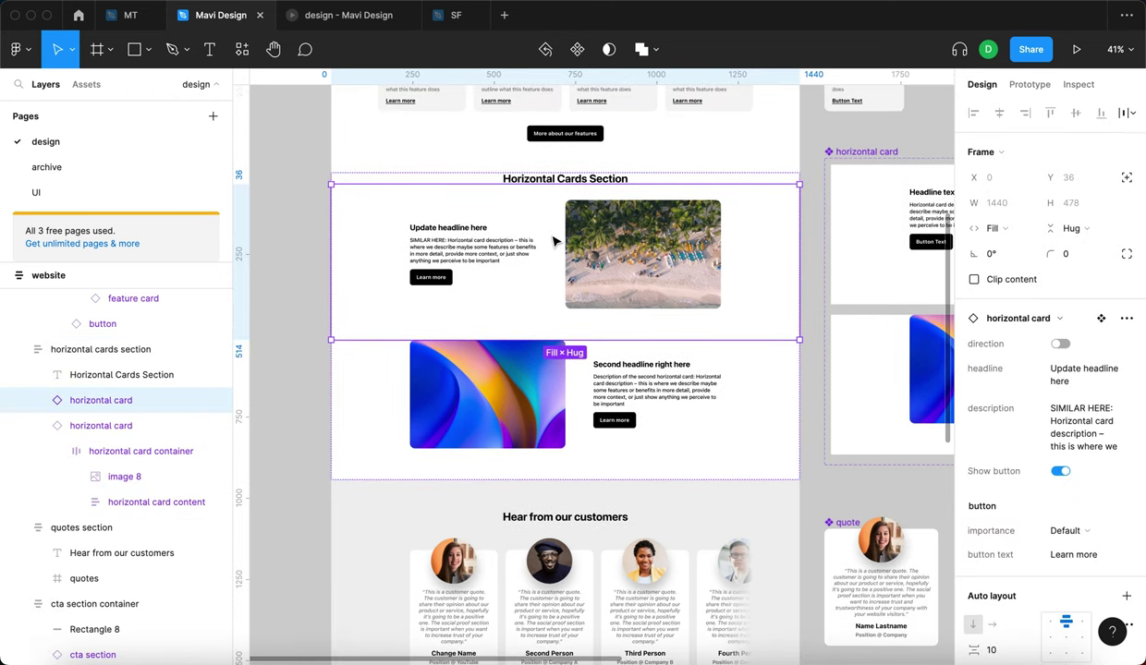
pyautogui.press('t')
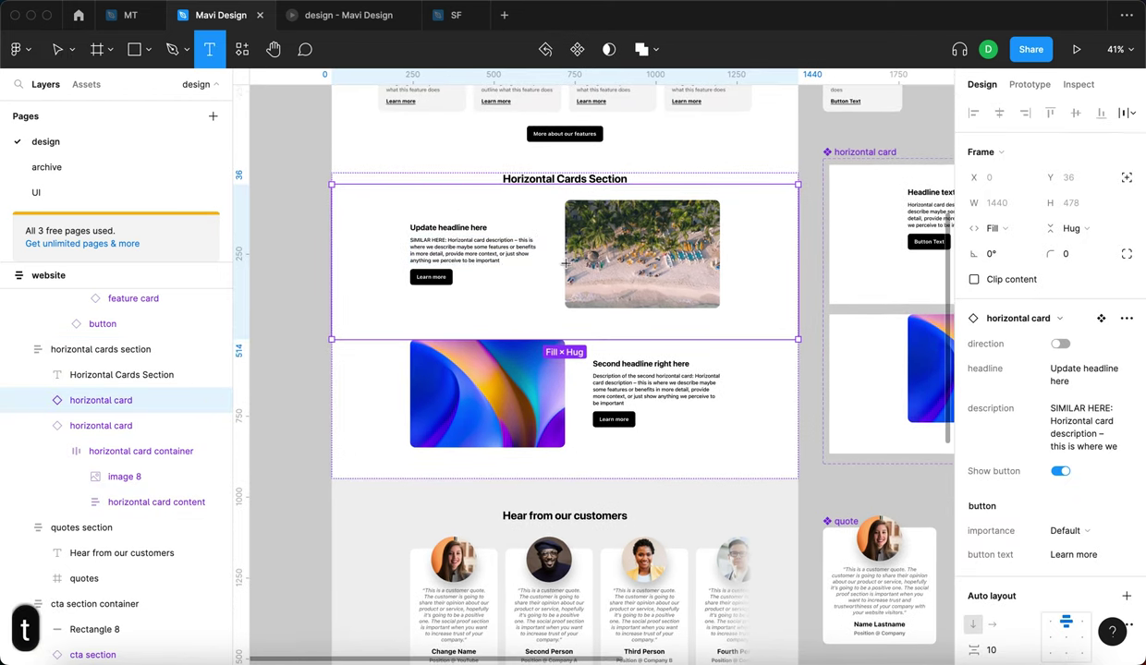
pyautogui.click(259, 248)
# - Lengthen the first horizontal card's description by adding a period and pasting its own text after it several times
pyautogui.doubleClick(591, 262)
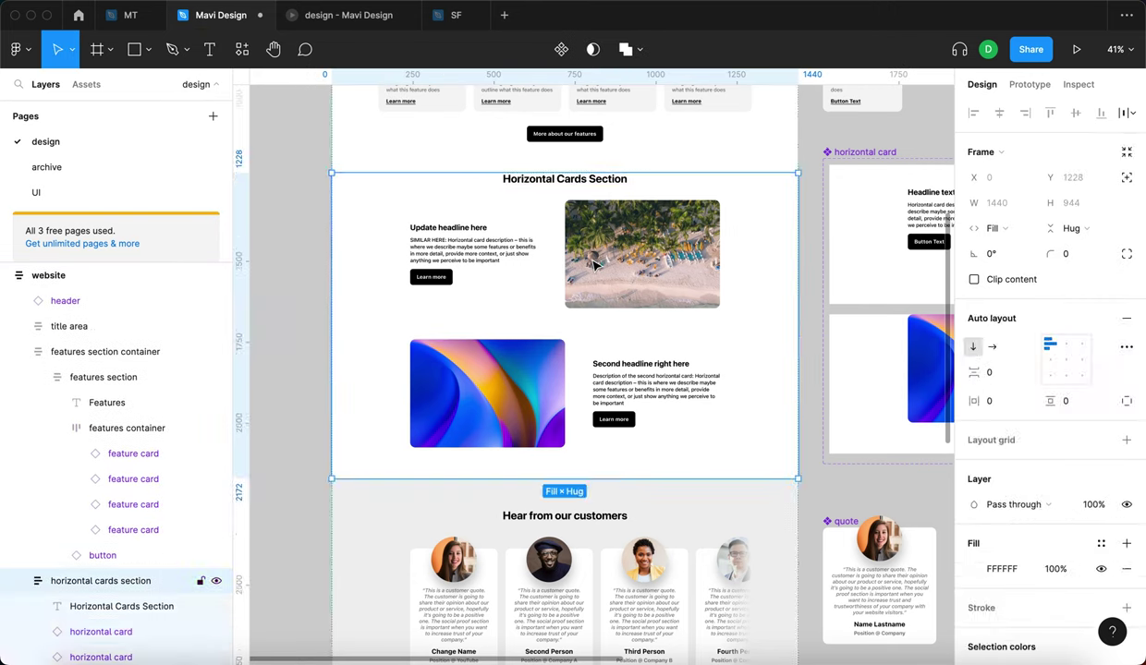
pyautogui.click(1057, 421)
pyautogui.press('super+a')
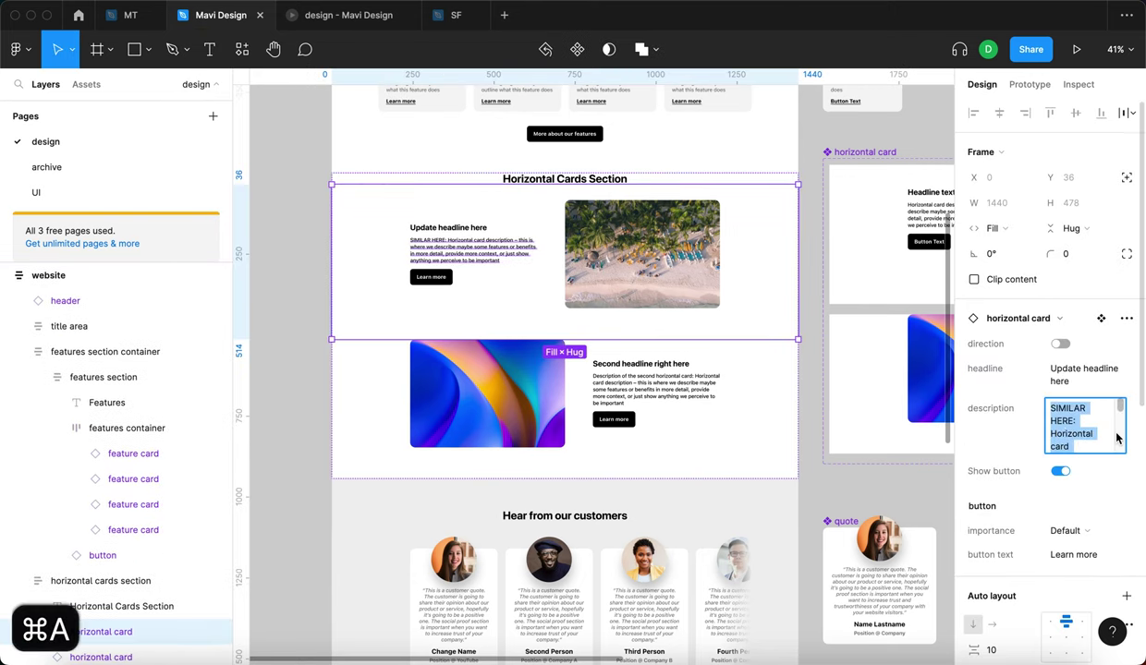
pyautogui.press('super+c')
pyautogui.press('Right')
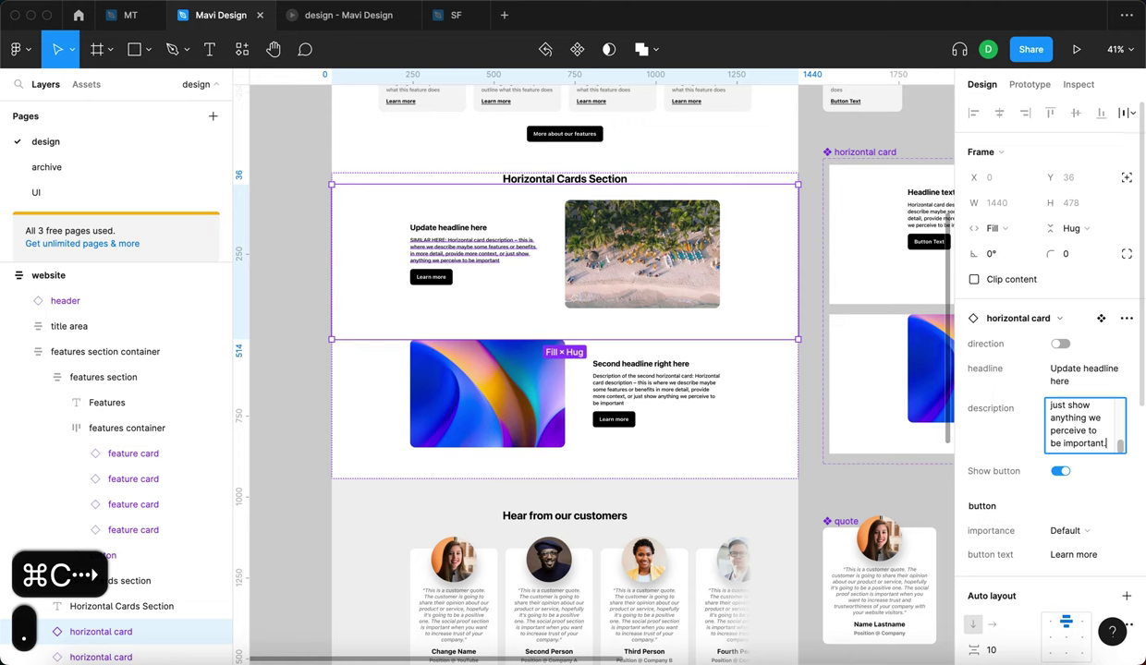
pyautogui.write('.')
pyautogui.press('super+v')
pyautogui.press('super+v')
pyautogui.press('super+v')
pyautogui.press('Return')
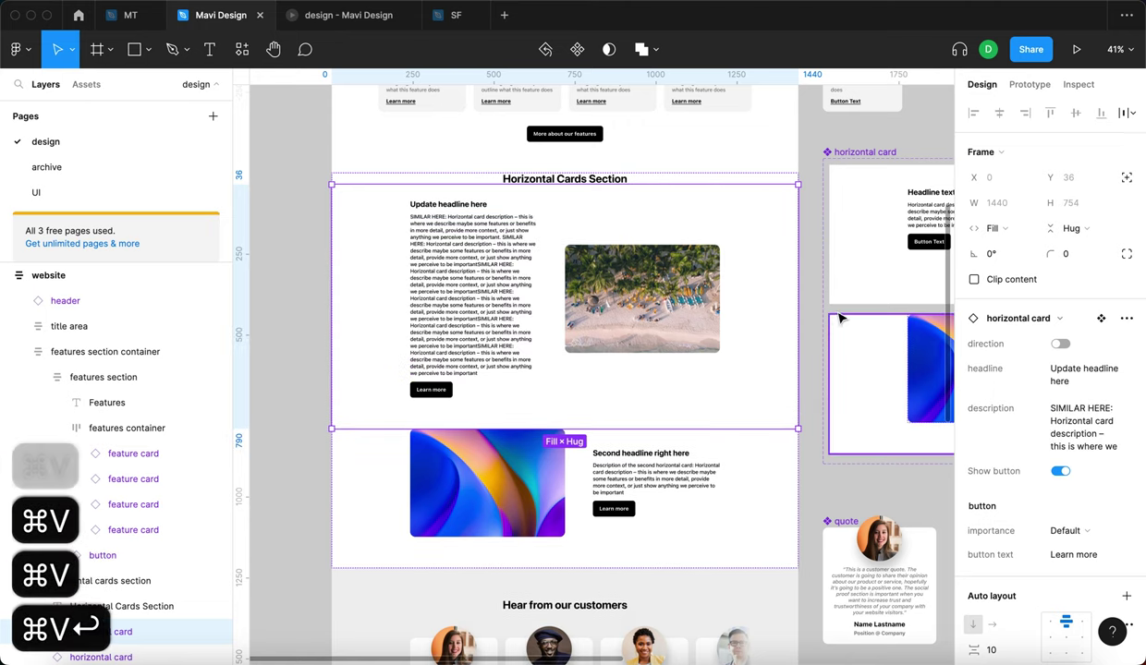
pyautogui.click(809, 294)
pyautogui.click(621, 225)
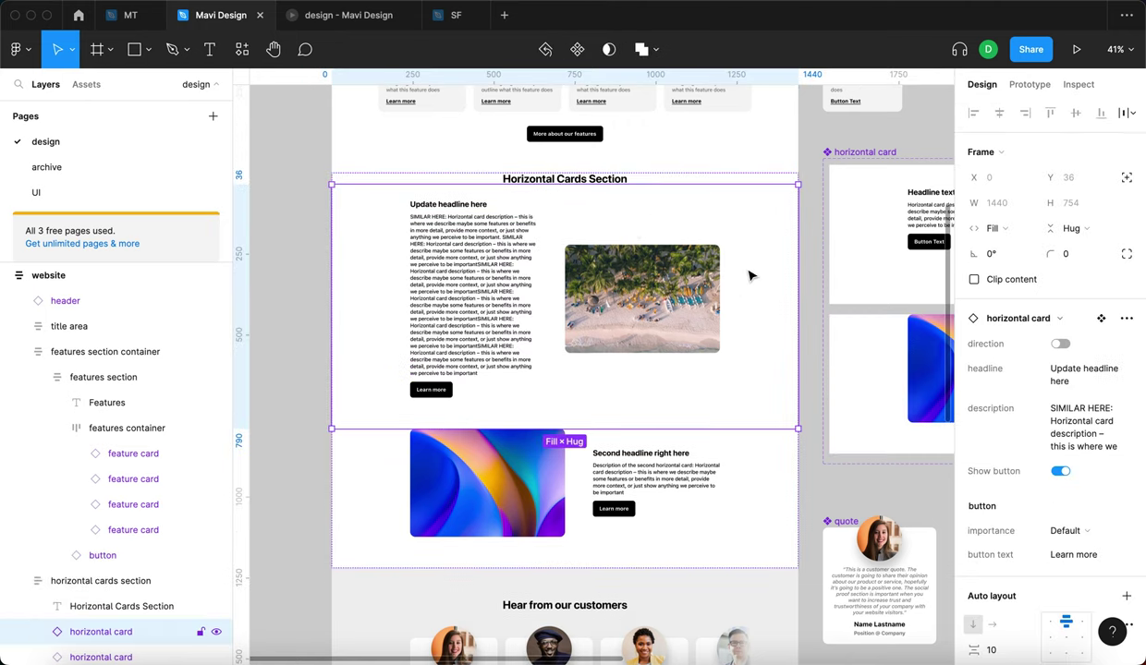
# - Review the whole page with the lengthened card and undo the description changes in the first horizontal card
pyautogui.scroll(-5, 630, 328)
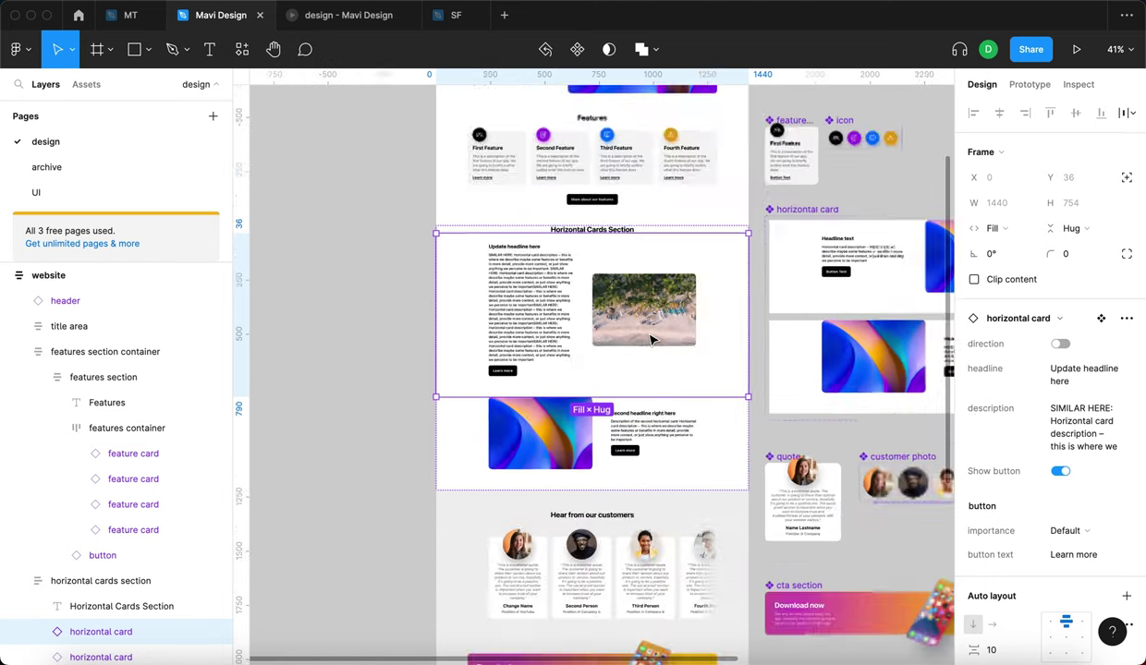
pyautogui.scroll(-3, 610, 314)
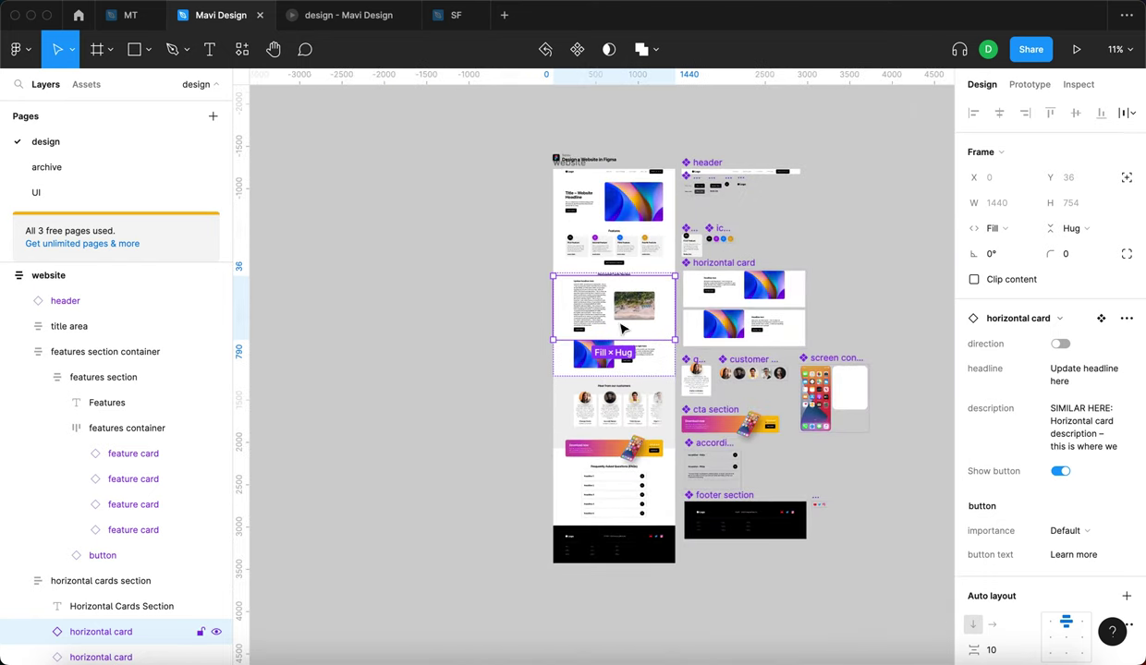
pyautogui.click(461, 376)
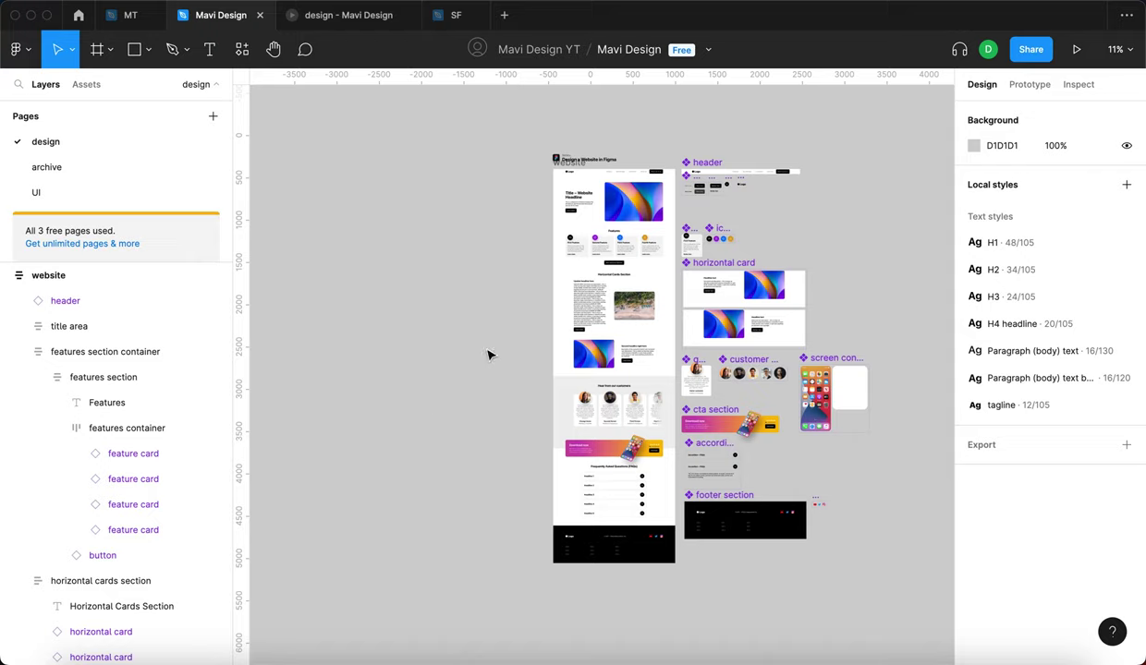
pyautogui.scroll(2, 469, 340)
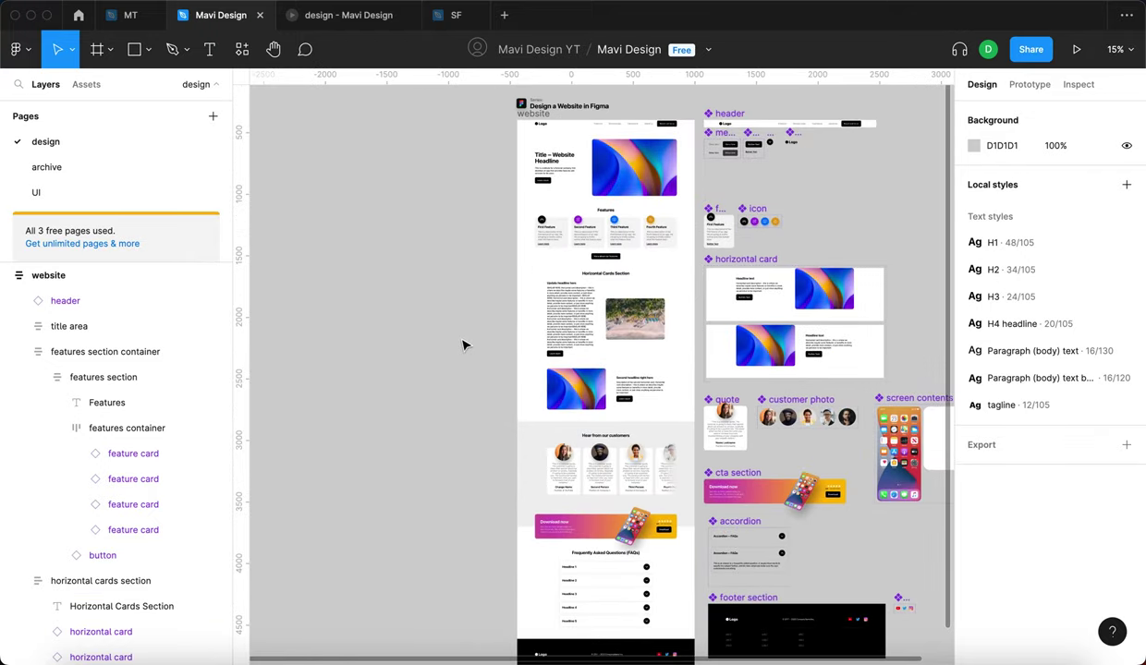
pyautogui.press('super+z')
pyautogui.press('super+z')
pyautogui.press('super+z')
pyautogui.press('super+z')
pyautogui.press('super+z')
pyautogui.press('super+z')
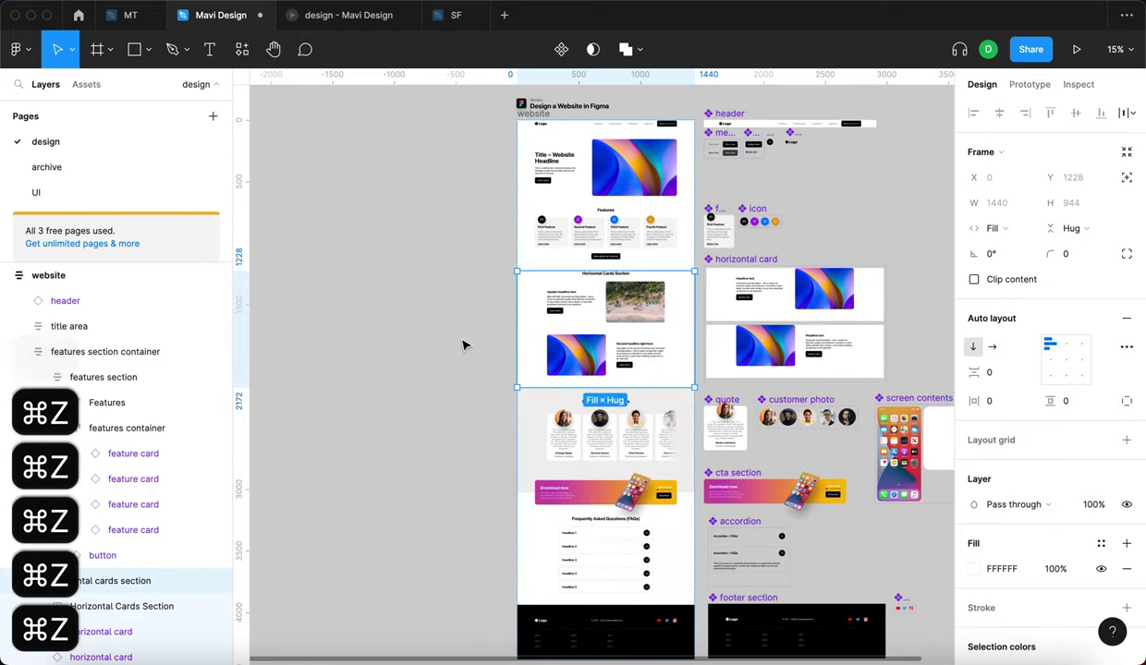
pyautogui.click(464, 345)
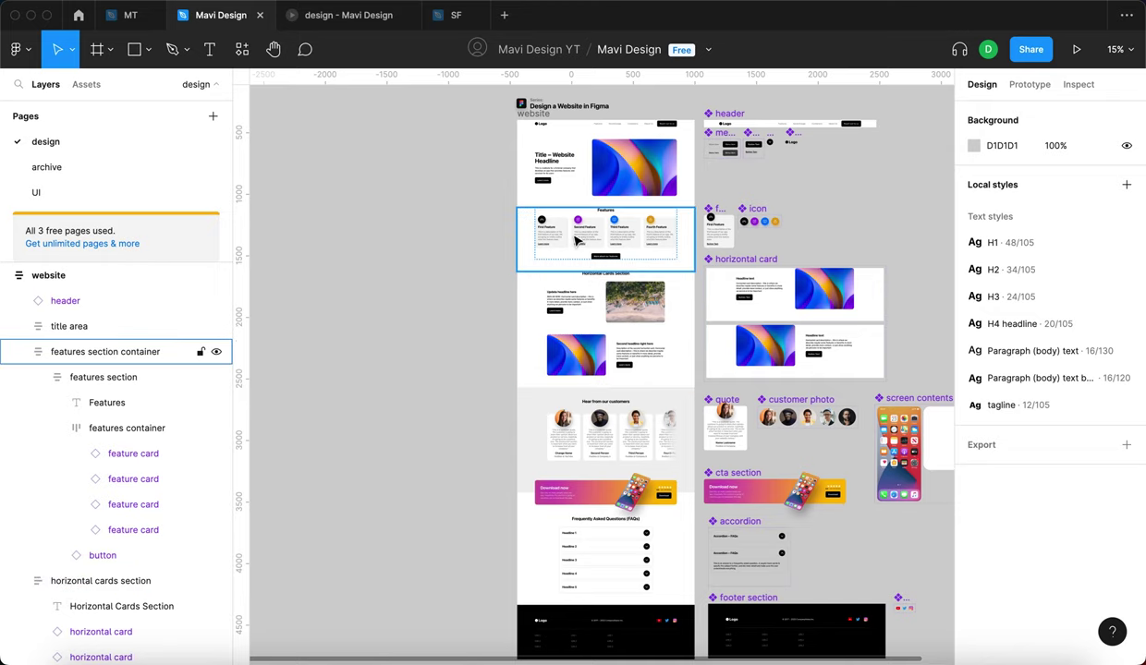
# - Lengthen the First Feature card's description by replacing it with several consecutive copies of its own text
pyautogui.scroll(5, 575, 241)
pyautogui.click(506, 301)
pyautogui.click(535, 239)
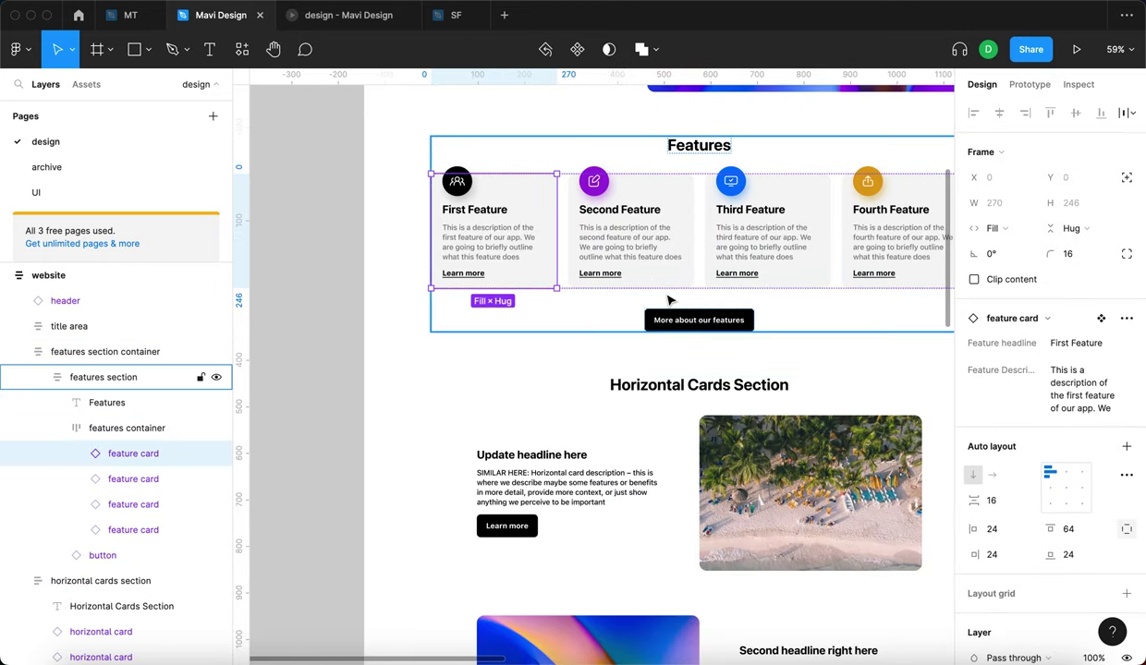
pyautogui.scroll(-5, 670, 300)
pyautogui.hscroll(2, 642, 324)
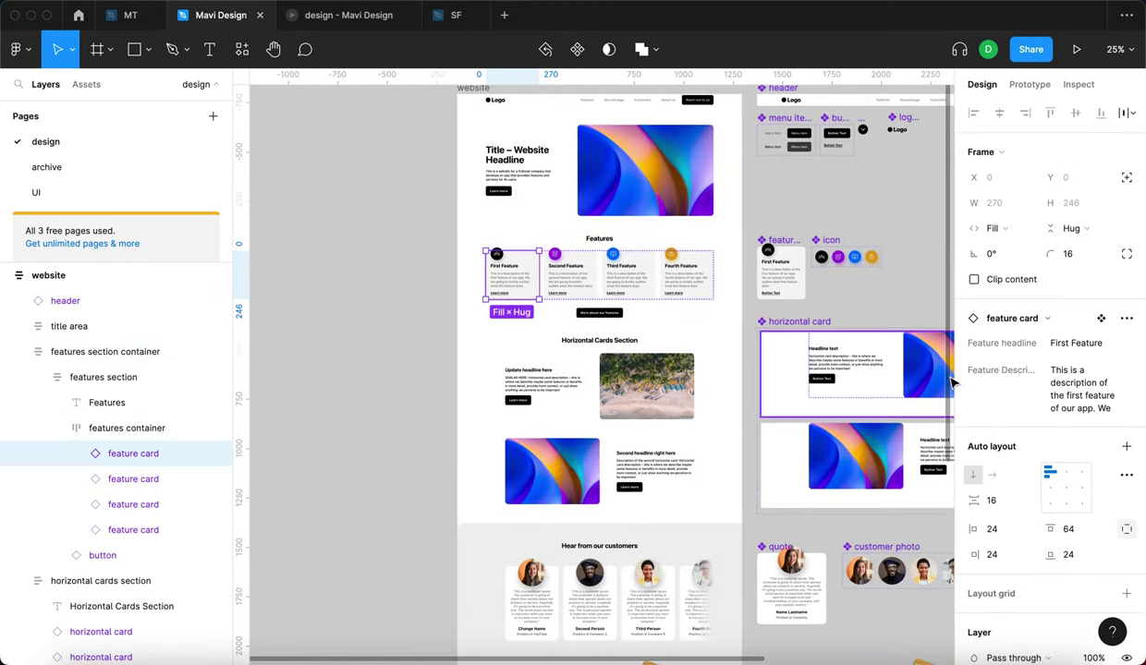
pyautogui.click(1092, 387)
pyautogui.scroll(-2, 1090, 394)
pyautogui.click(1092, 397)
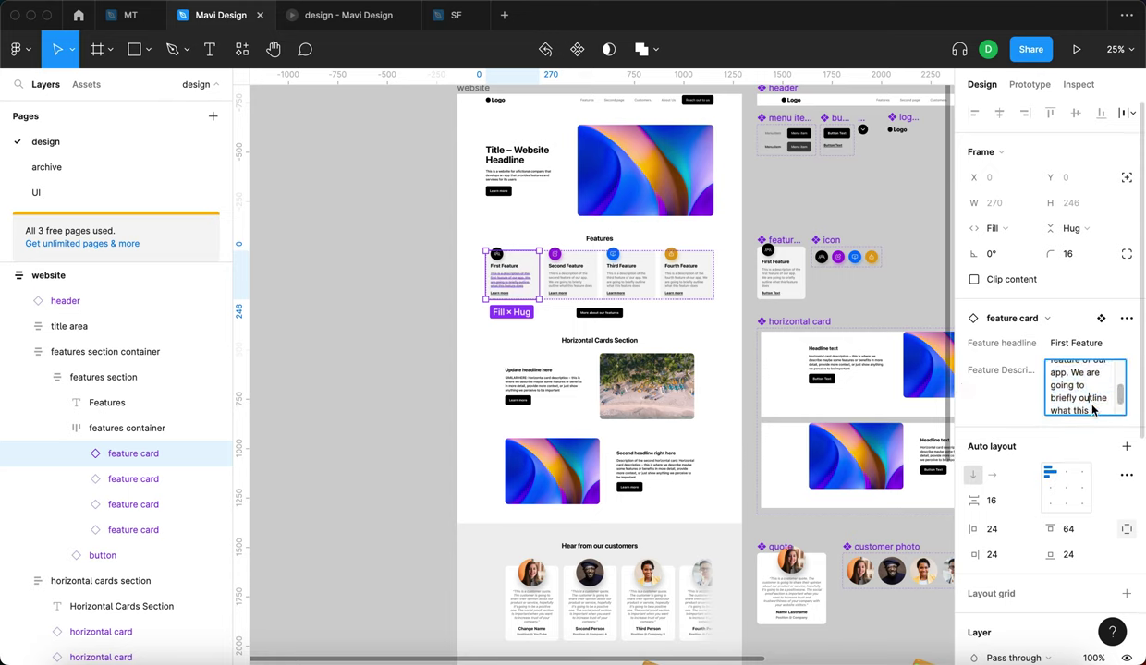
pyautogui.hotkey('ctrl', 'a')
pyautogui.hotkey('ctrl', 'c')
pyautogui.hotkey('ctrl', 'v')
pyautogui.hotkey('ctrl', 'v')
pyautogui.hotkey('ctrl', 'v')
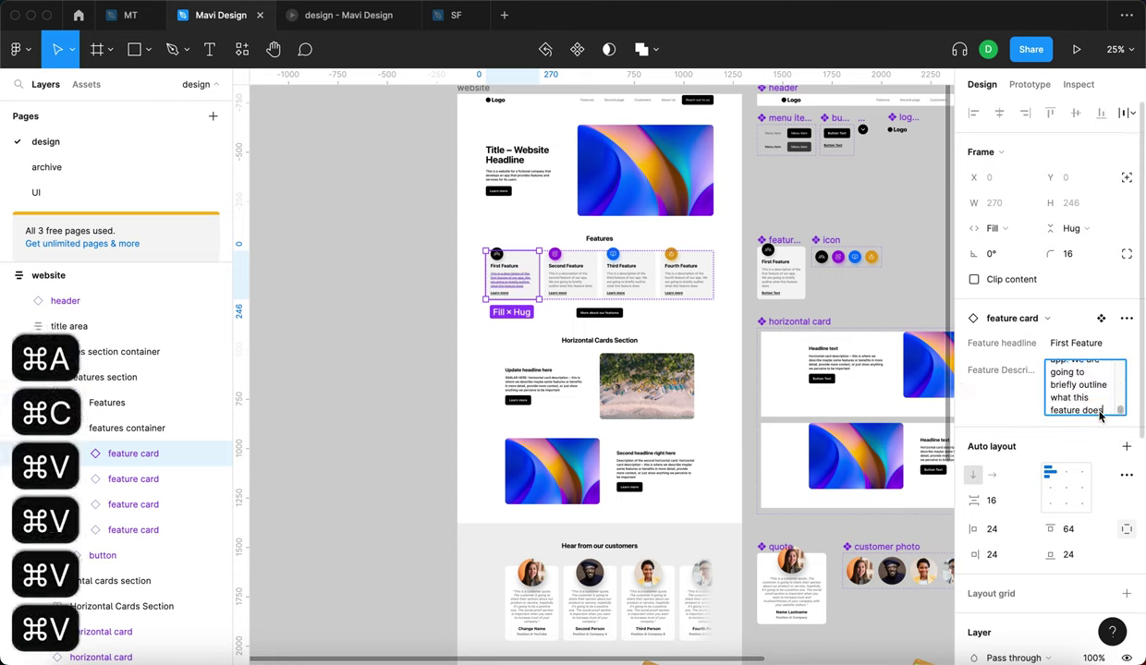
pyautogui.hotkey('ctrl', 'v')
pyautogui.press('Return')
pyautogui.click(322, 282)
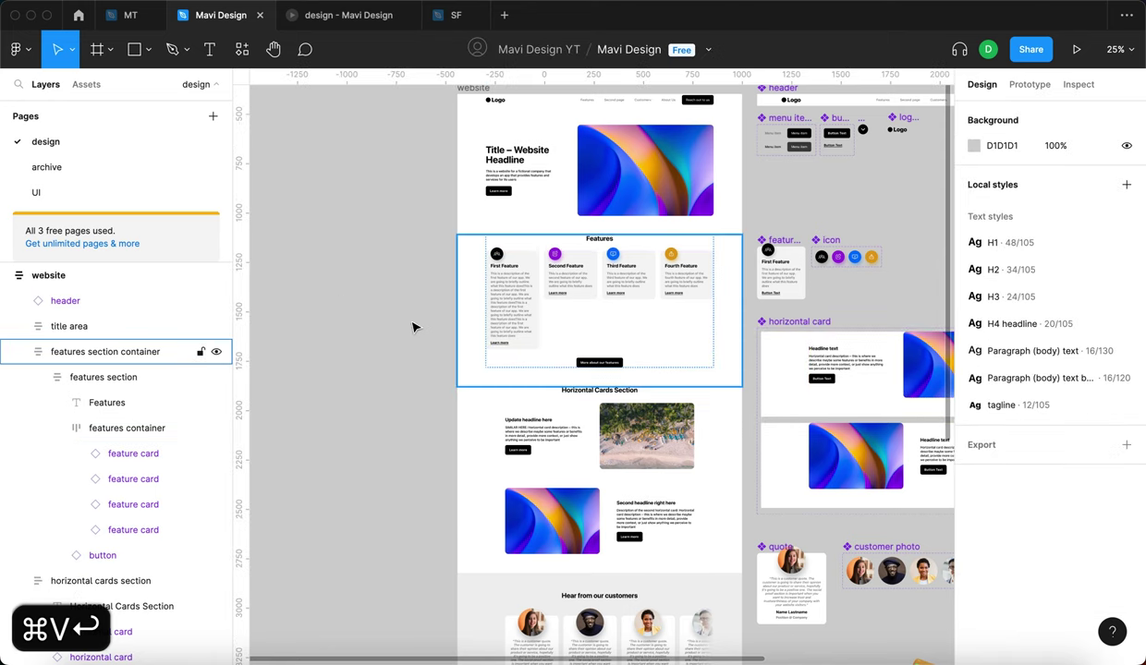
# - Examine how the features section and the sections below it down to the footer adapt to the longer feature card
pyautogui.scroll(-3, 504, 348)
pyautogui.scroll(6, 512, 323)
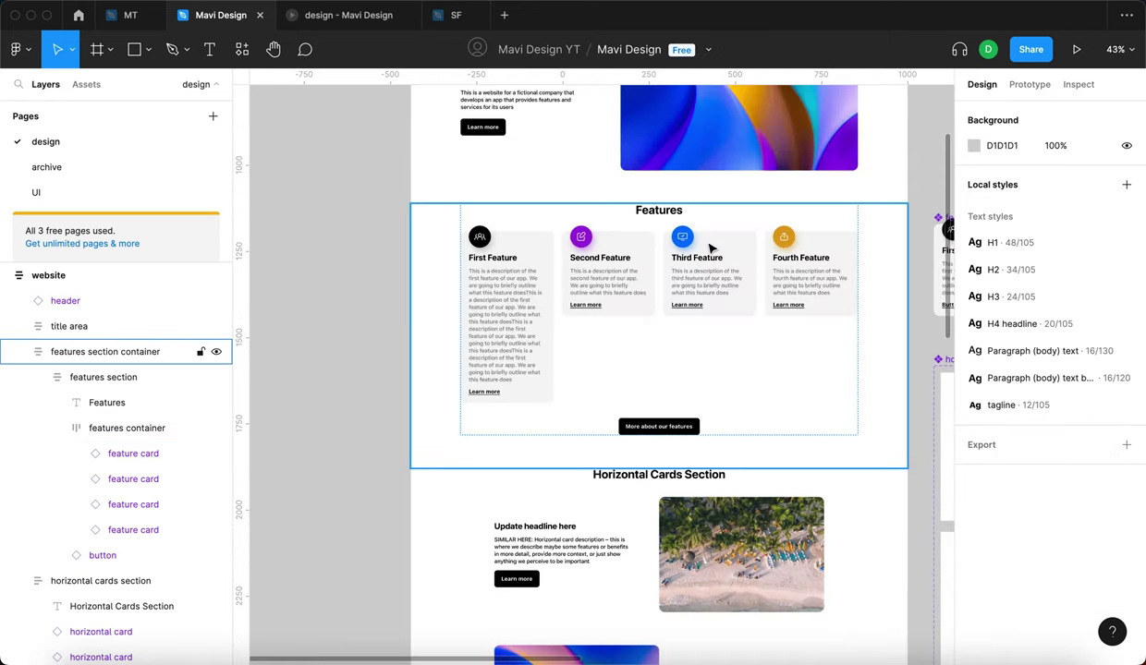
pyautogui.scroll(-3, 462, 294)
pyautogui.hscroll(1, 462, 294)
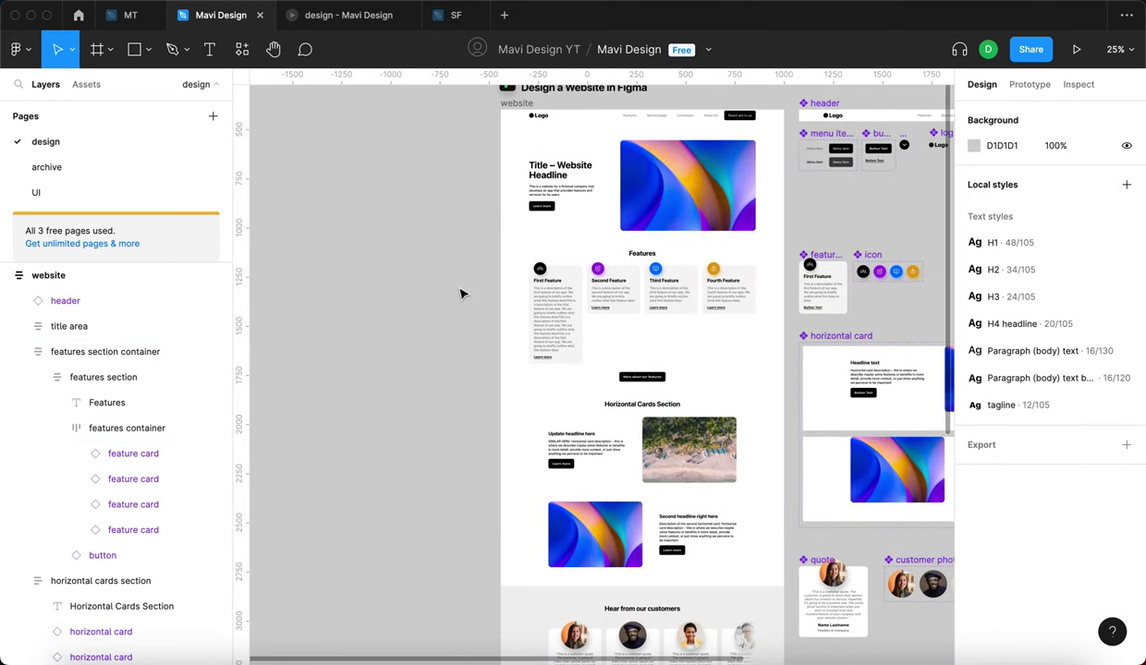
pyautogui.scroll(-3, 462, 294)
pyautogui.scroll(-2, 462, 294)
pyautogui.scroll(-3, 462, 294)
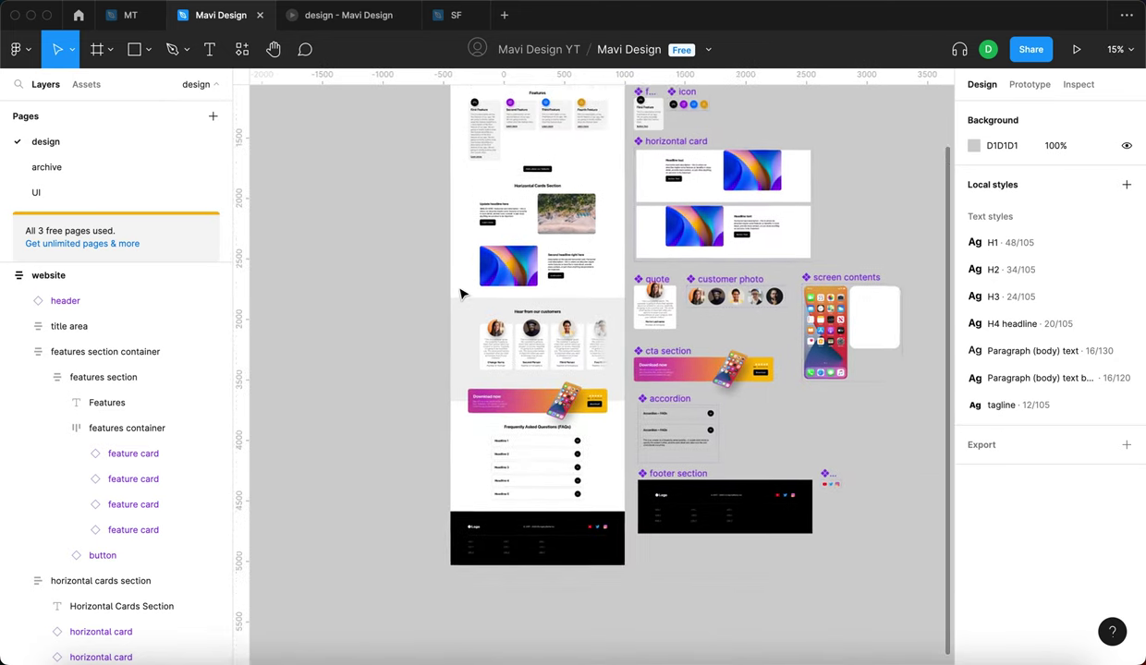
# - Undo the description changes in the First Feature card and deselect it
pyautogui.scroll(5, 462, 293)
pyautogui.scroll(-3, 462, 294)
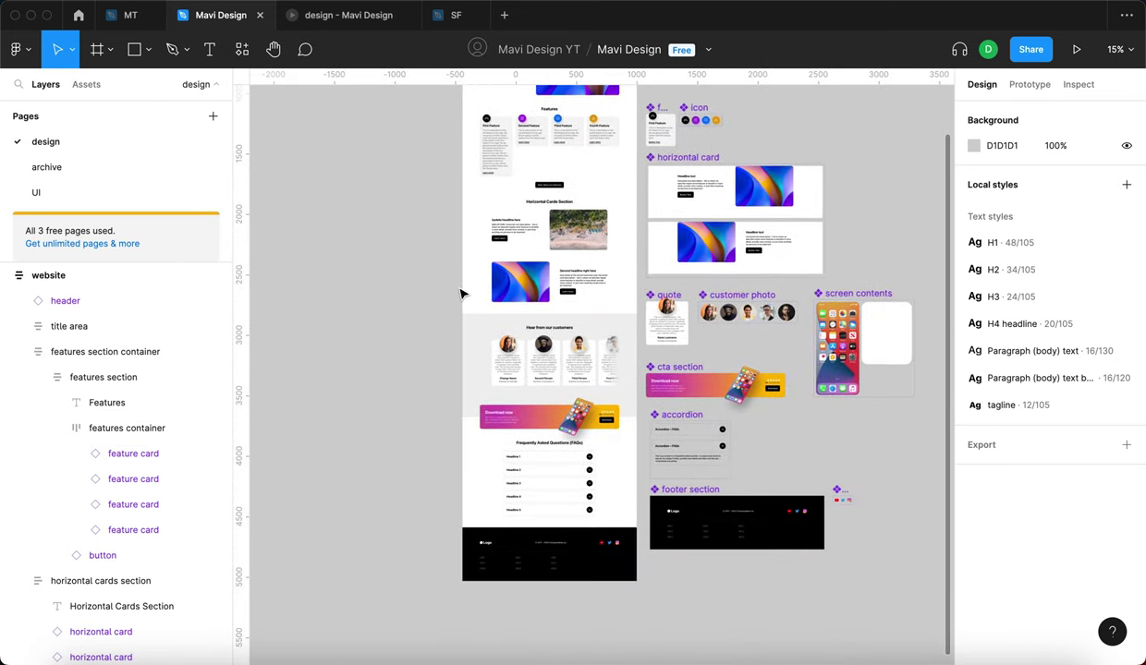
pyautogui.press('super+z')
pyautogui.press('super+z')
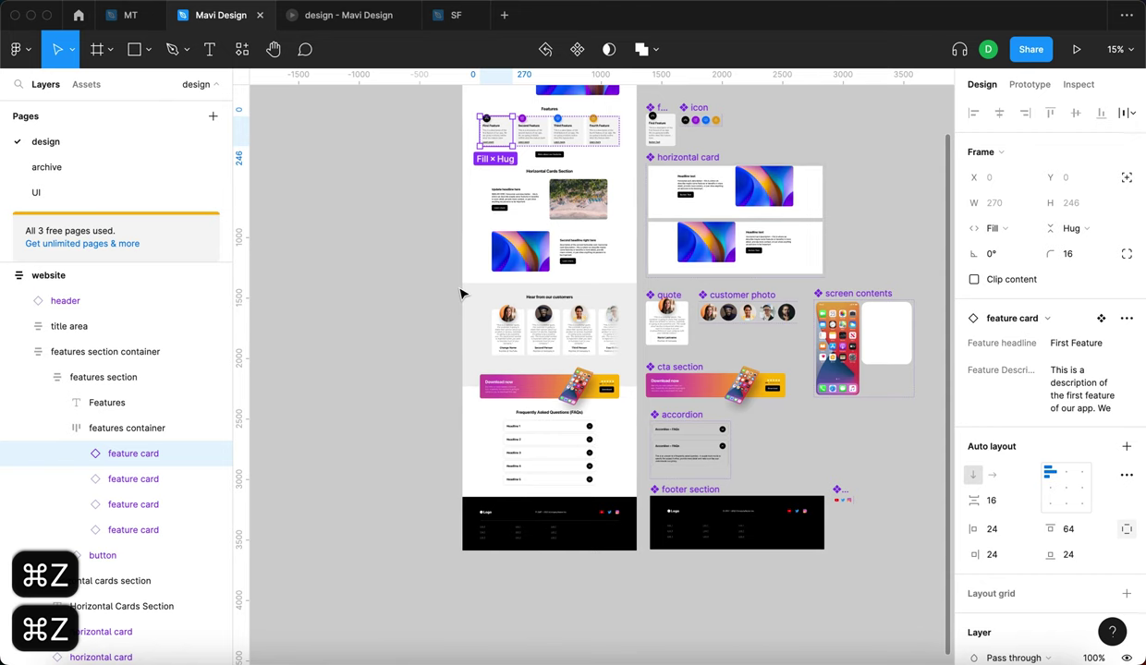
pyautogui.click(384, 280)
# - Review the finished website page from header to footer together with the component set beside it
pyautogui.scroll(3, 383, 280)
pyautogui.scroll(-3, 383, 279)
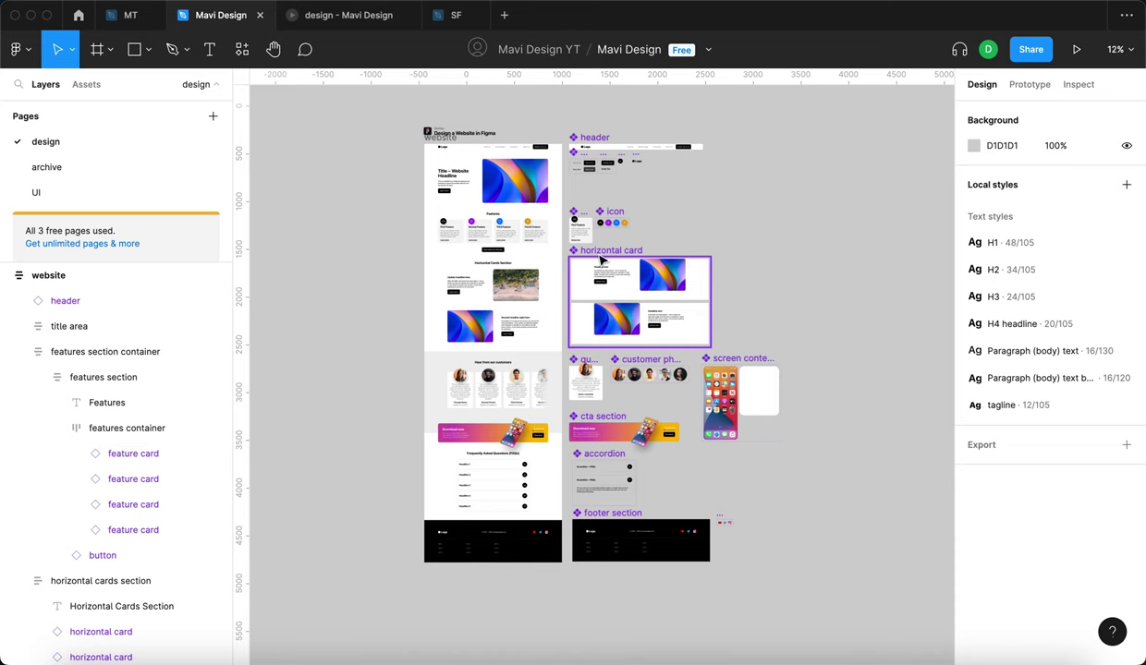
pyautogui.scroll(5, 404, 253)
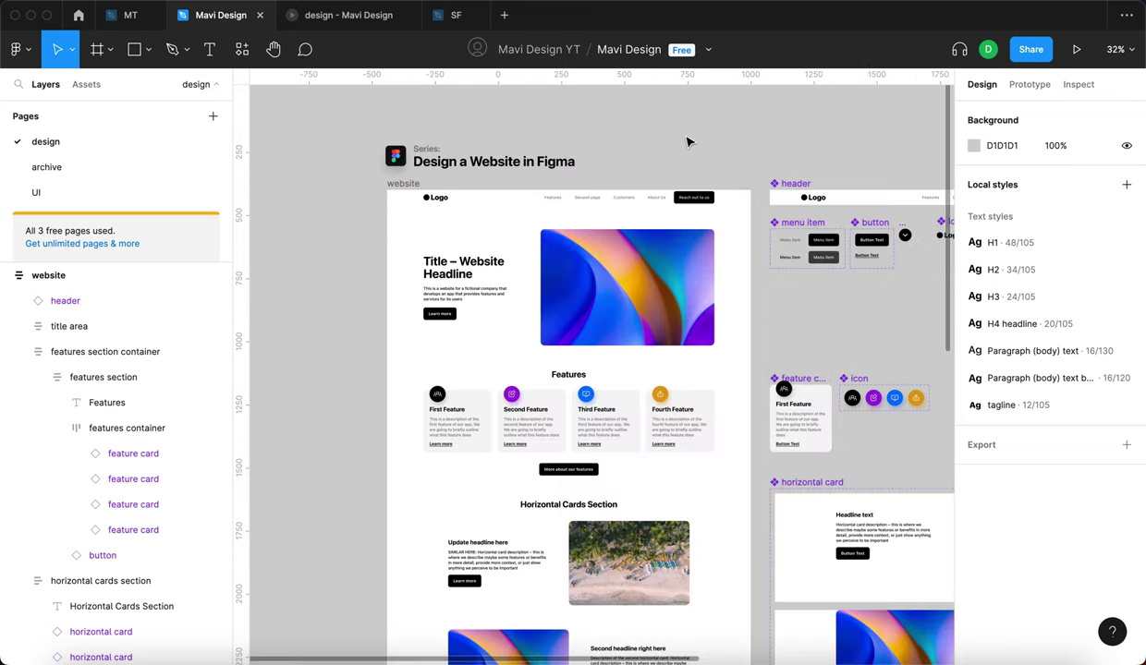
pyautogui.scroll(-5, 687, 142)
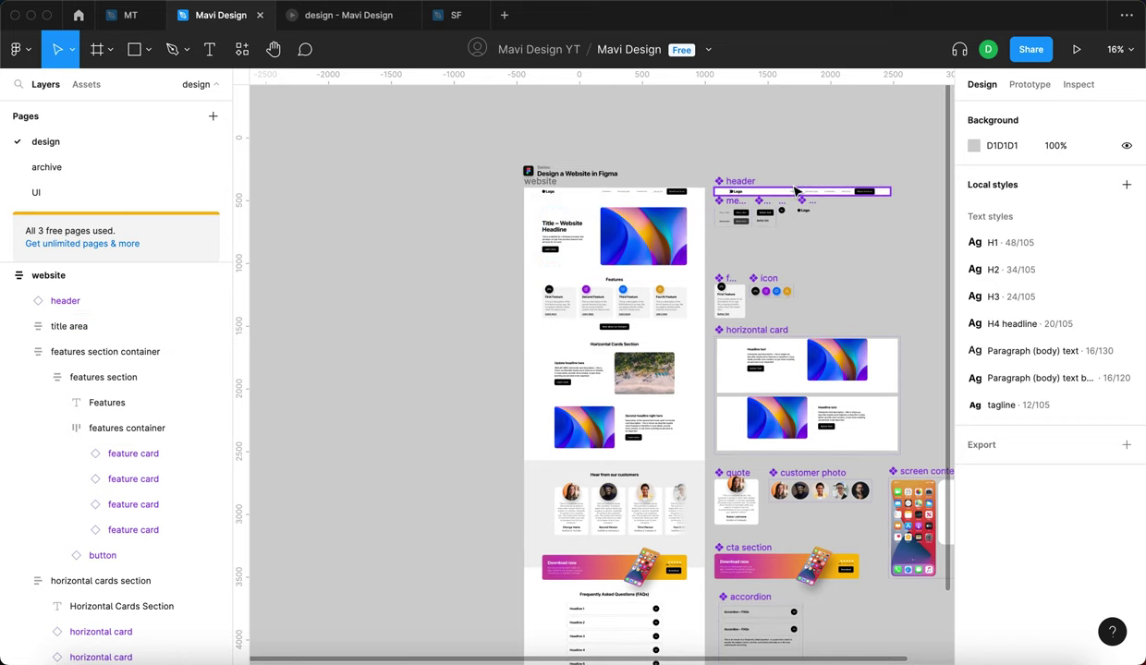
pyautogui.scroll(-3, 794, 191)
pyautogui.hscroll(2, 794, 192)
pyautogui.scroll(2, 795, 191)
pyautogui.hscroll(2, 795, 191)
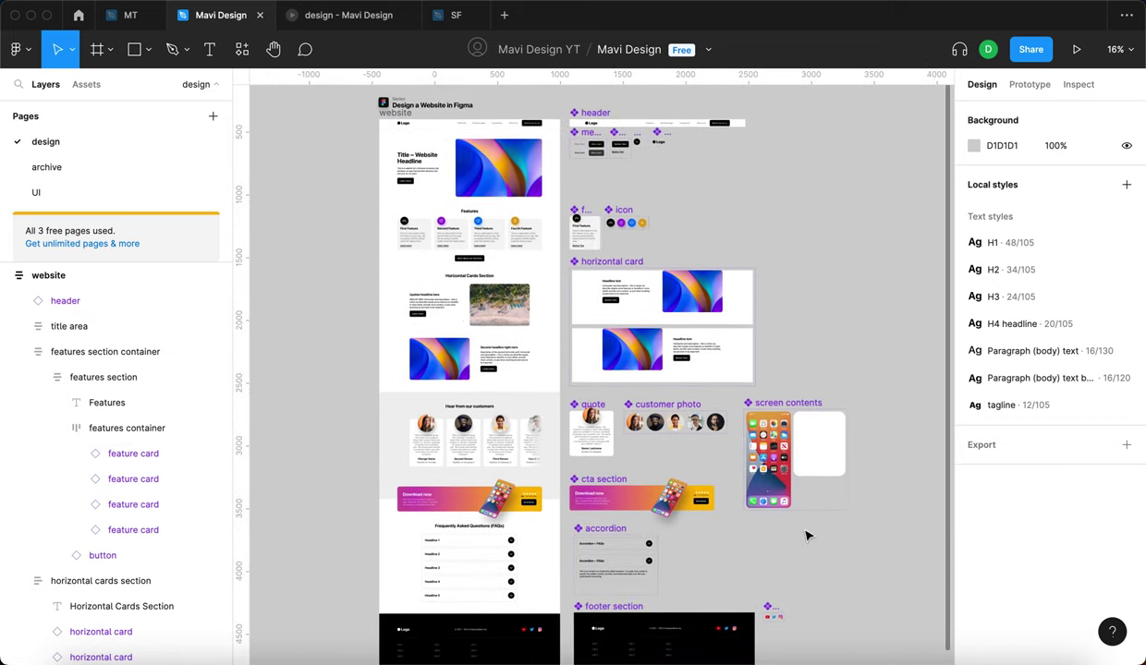
pyautogui.scroll(-5, 412, 396)
pyautogui.scroll(6, 443, 453)
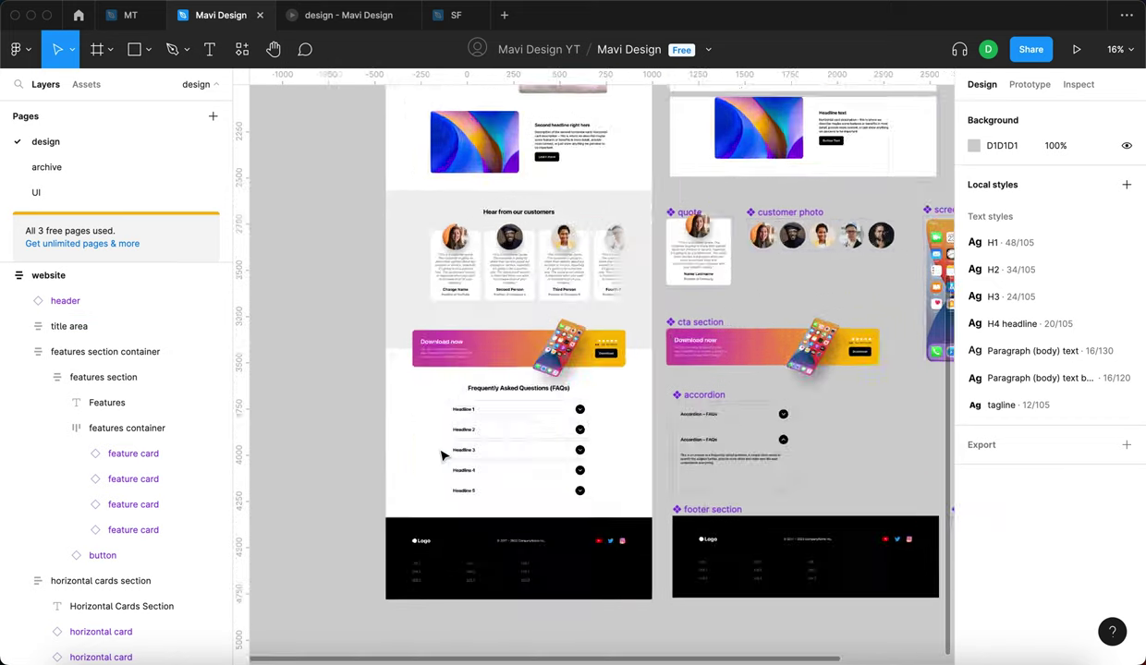
pyautogui.scroll(-3, 480, 407)
pyautogui.scroll(-3, 591, 258)
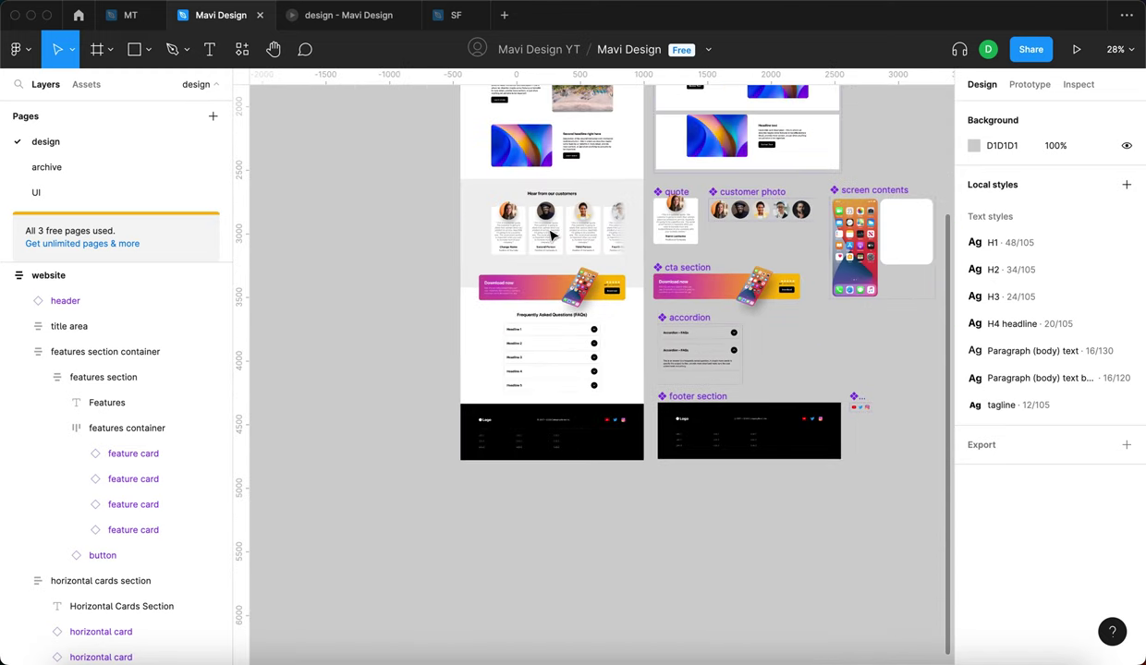
pyautogui.scroll(5, 635, 268)
pyautogui.hscroll(2, 635, 268)
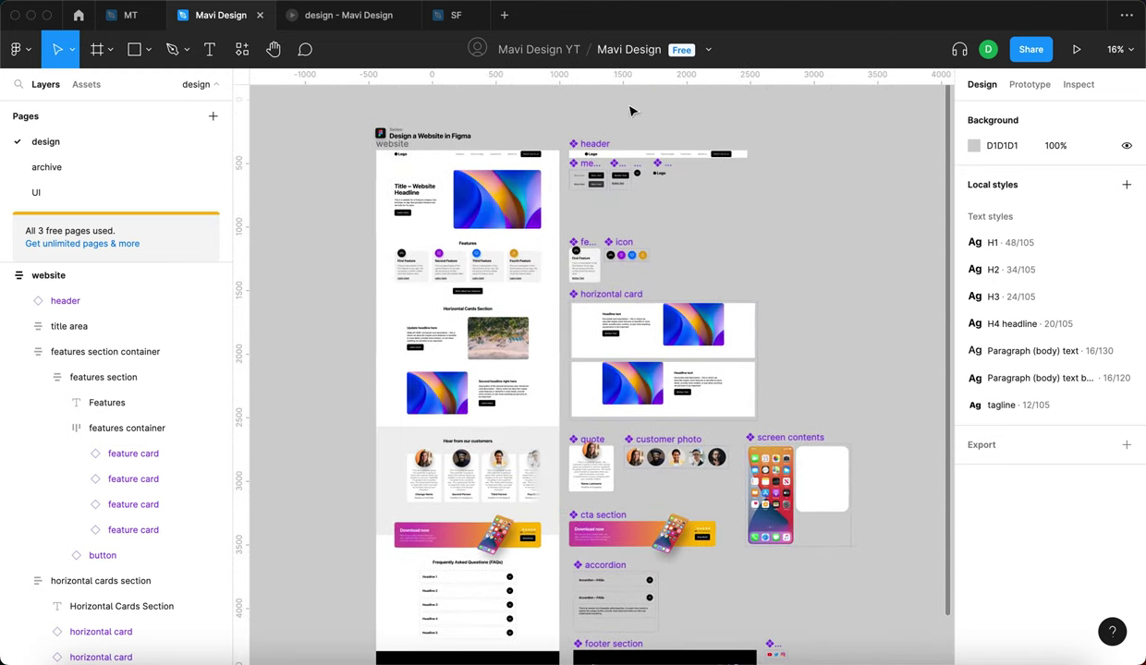
pyautogui.scroll(-3, 652, 278)
pyautogui.scroll(-2, 793, 383)
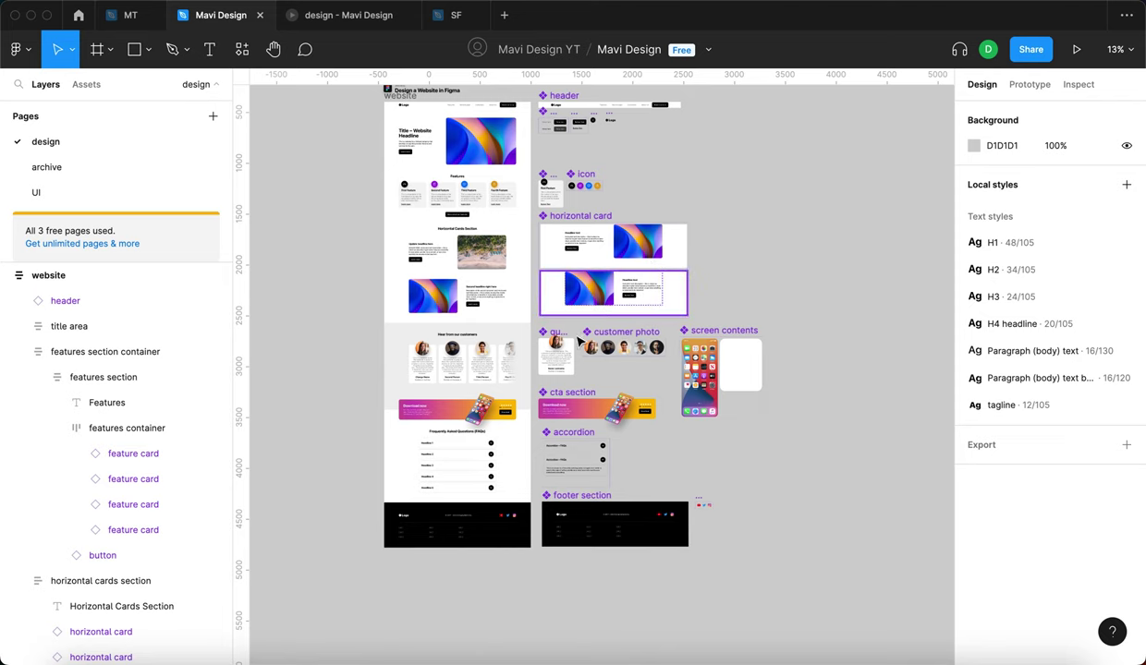
pyautogui.scroll(1, 755, 251)
pyautogui.hscroll(1, 756, 251)
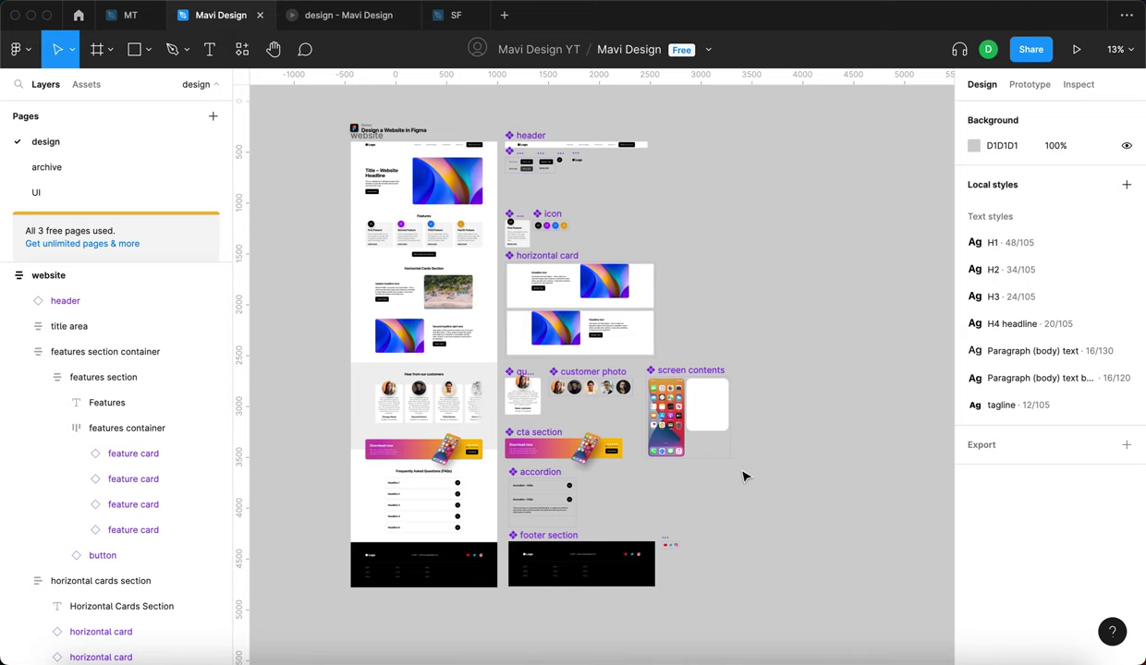
pyautogui.hscroll(-3, 745, 477)
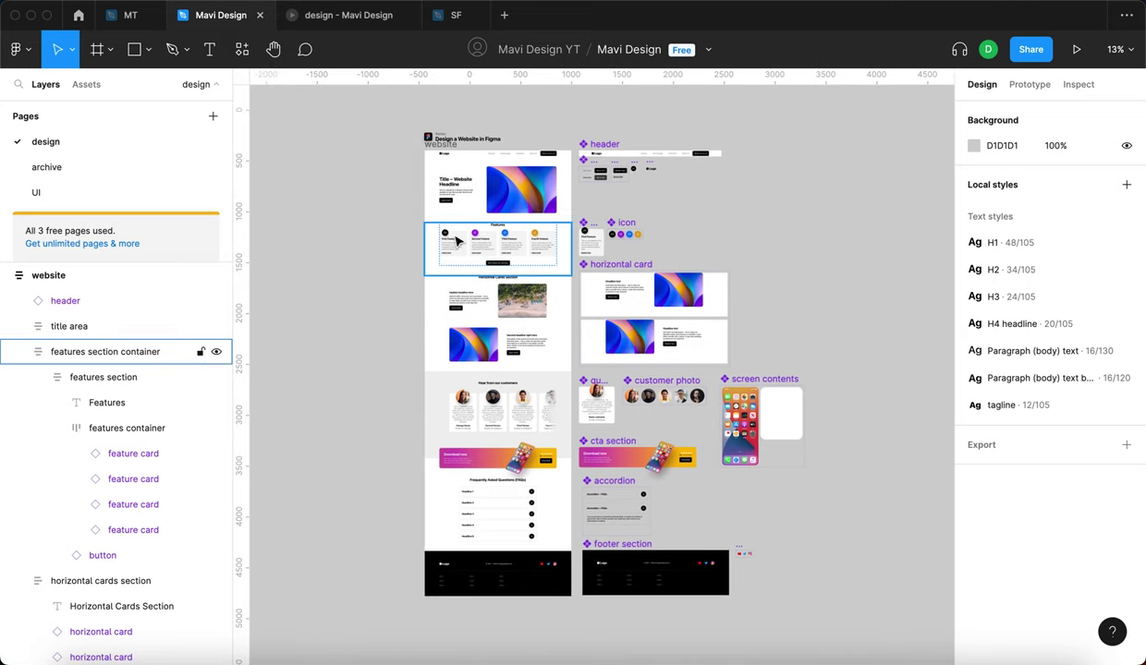
pyautogui.keyDown('ctrl'); pyautogui.scroll(5, 455, 242); pyautogui.keyUp('ctrl')
pyautogui.hscroll(-4, 524, 209)
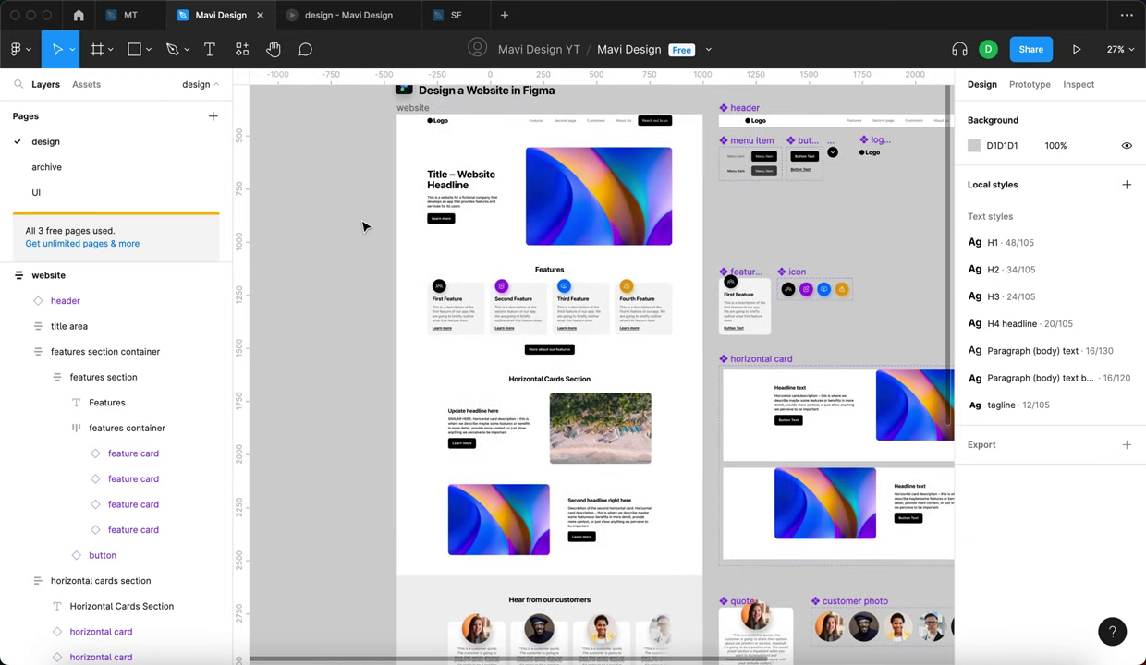
pyautogui.keyDown('ctrl'); pyautogui.scroll(-5, 388, 229); pyautogui.keyUp('ctrl')
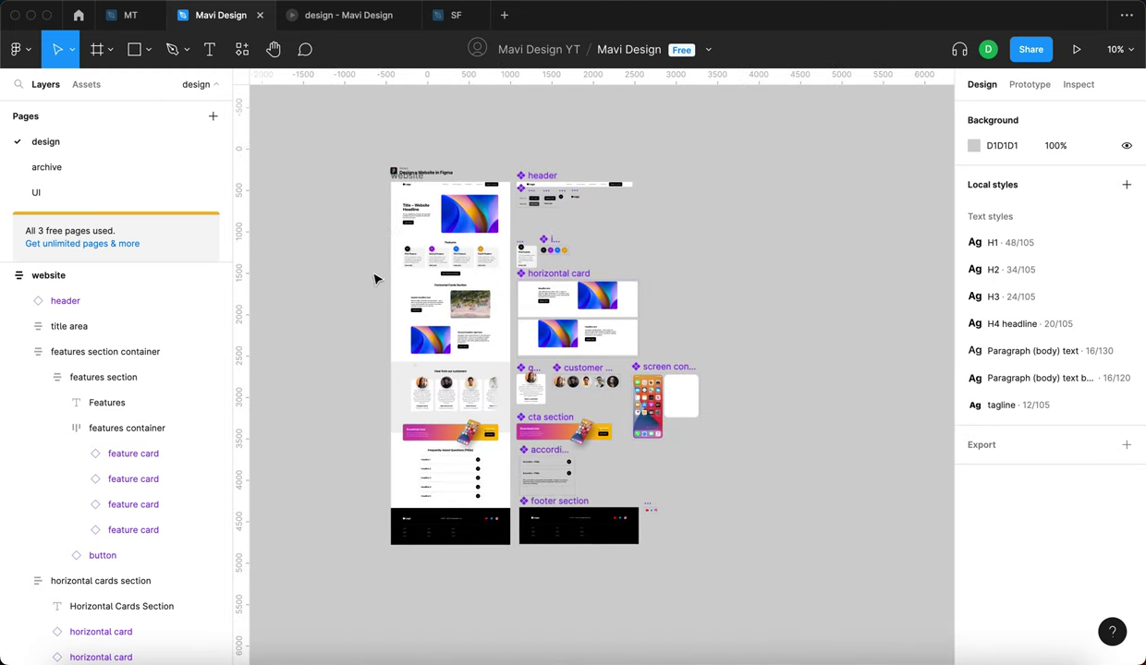
pyautogui.click(691, 505)
pyautogui.hscroll(-3, 717, 474)
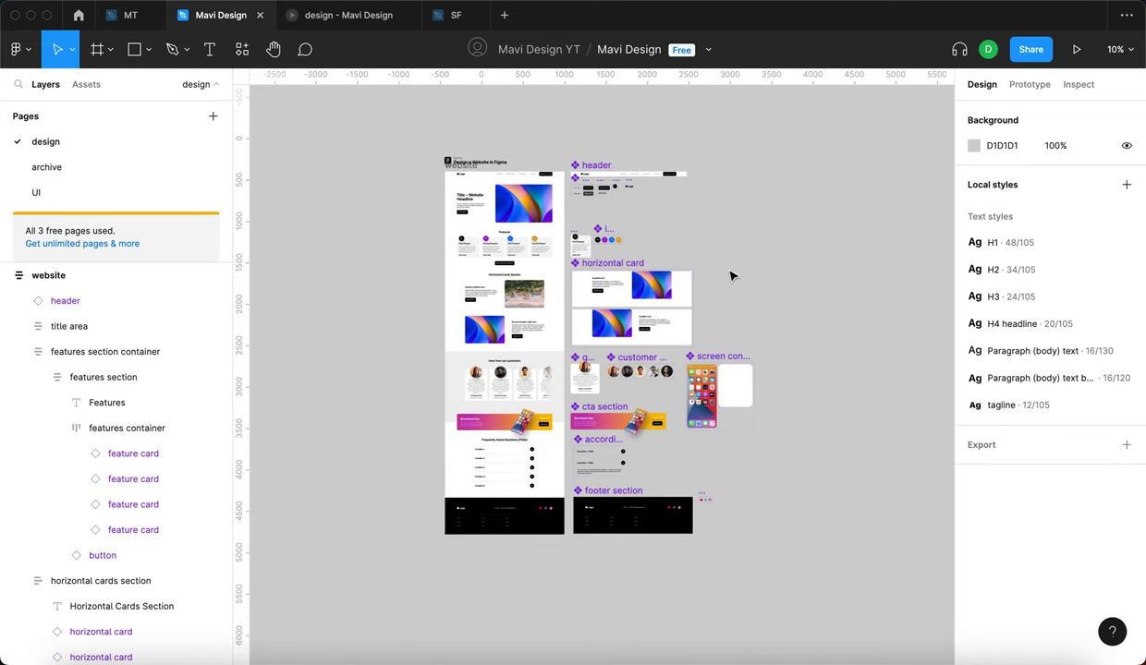